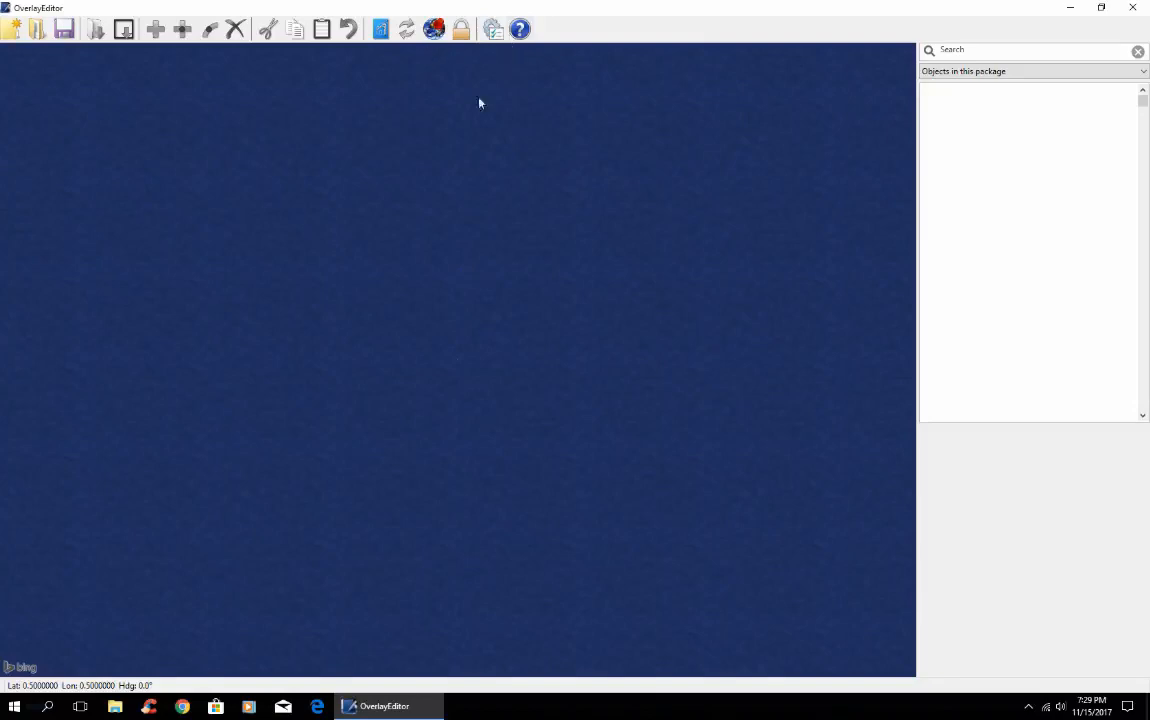
Look through the alphabetical list of airports in the Go to dialog, from the first entries to those starting with C
click(434, 31)
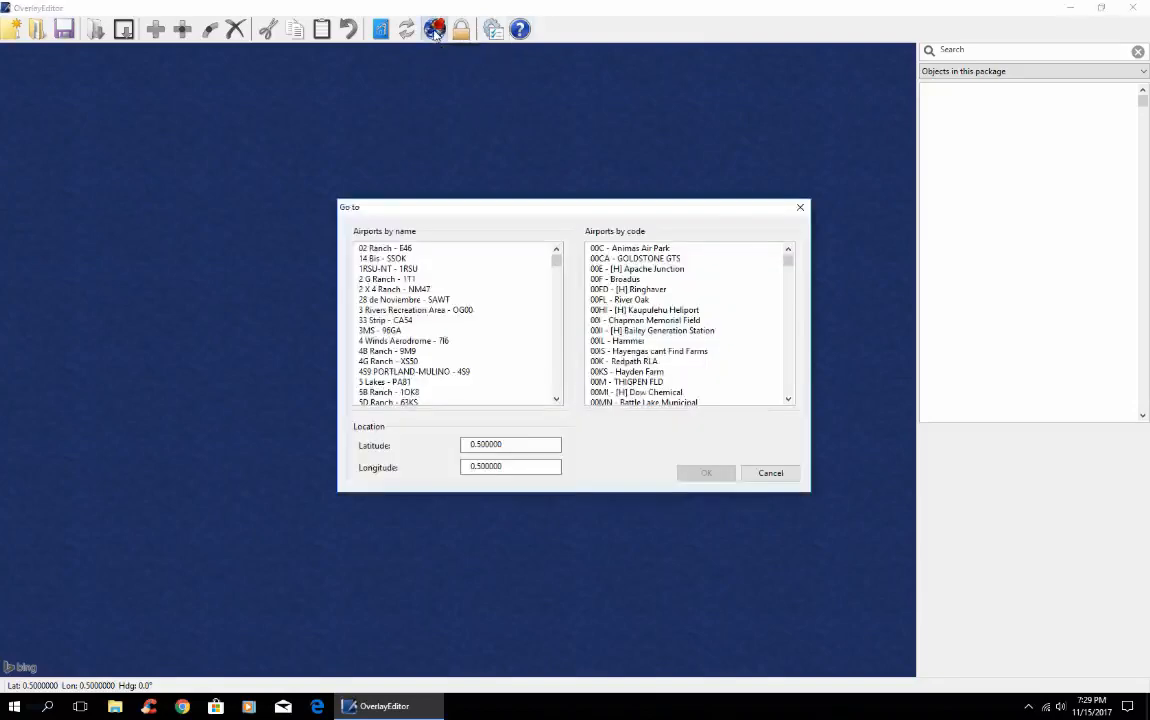
scroll(430, 356, down, 20)
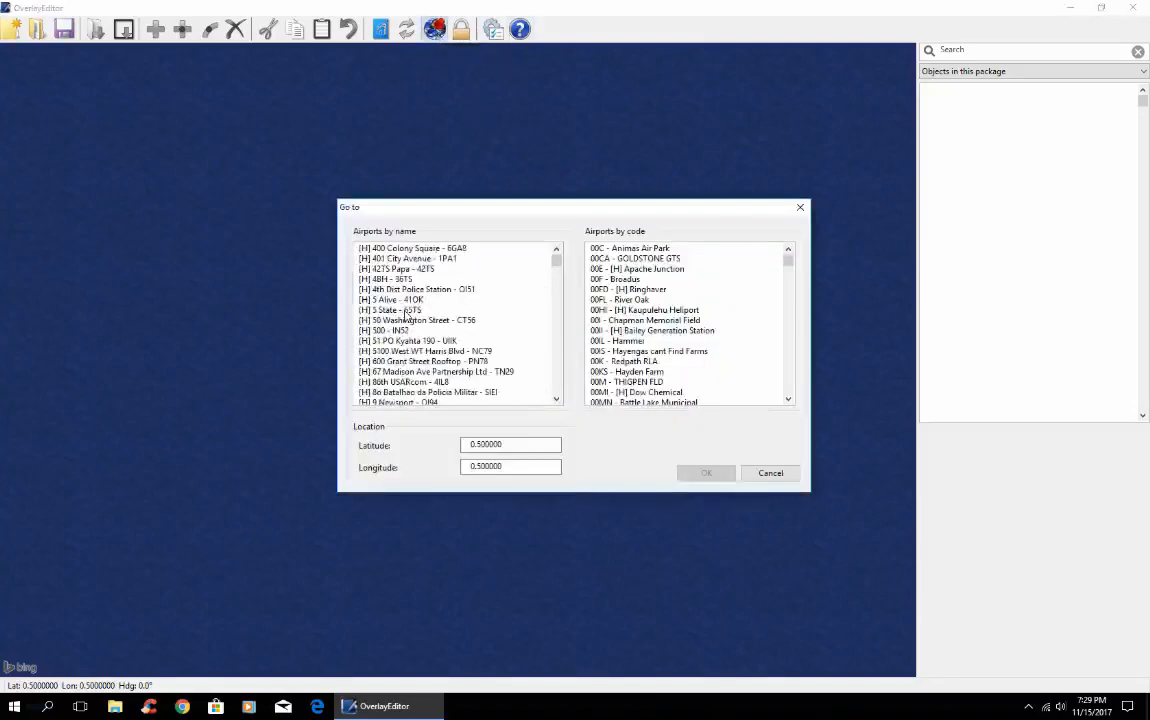
scroll(403, 309, down, 10)
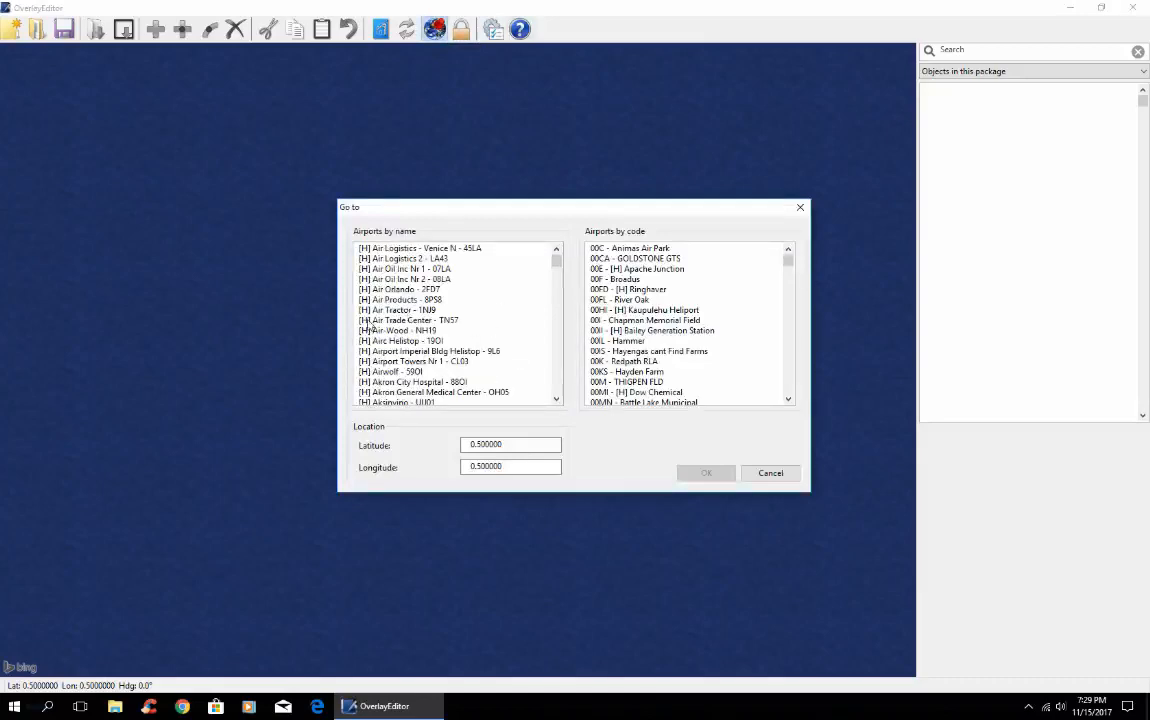
scroll(386, 343, down, 12)
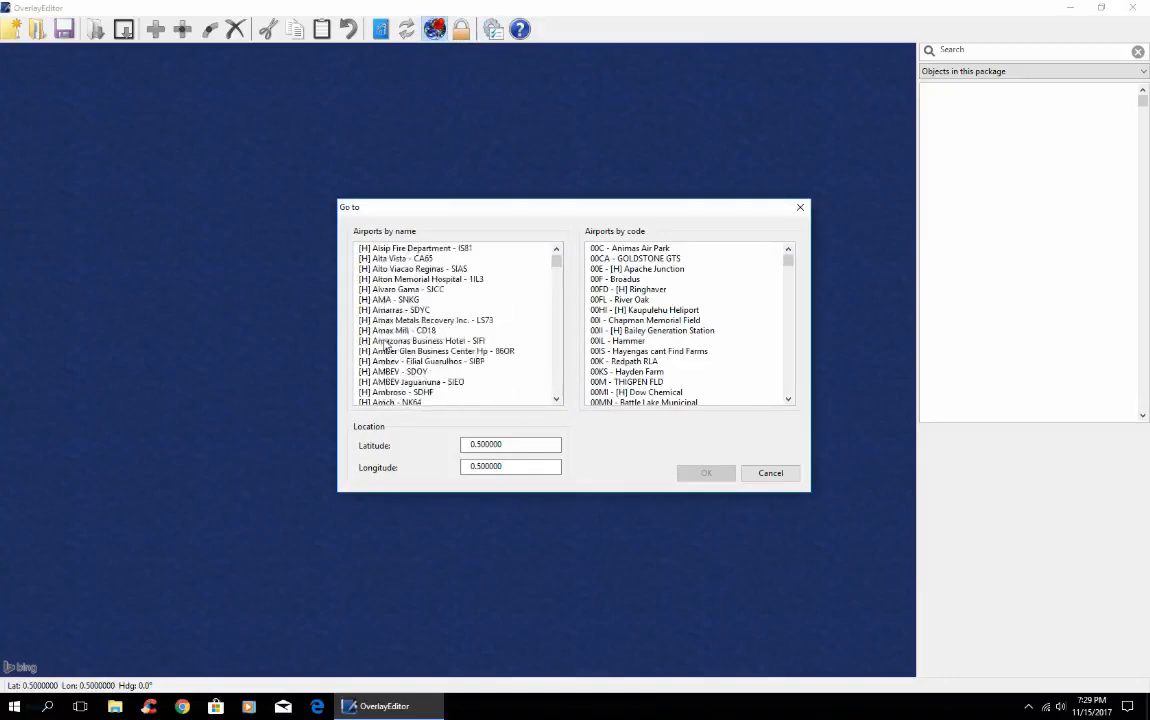
scroll(386, 343, down, 12)
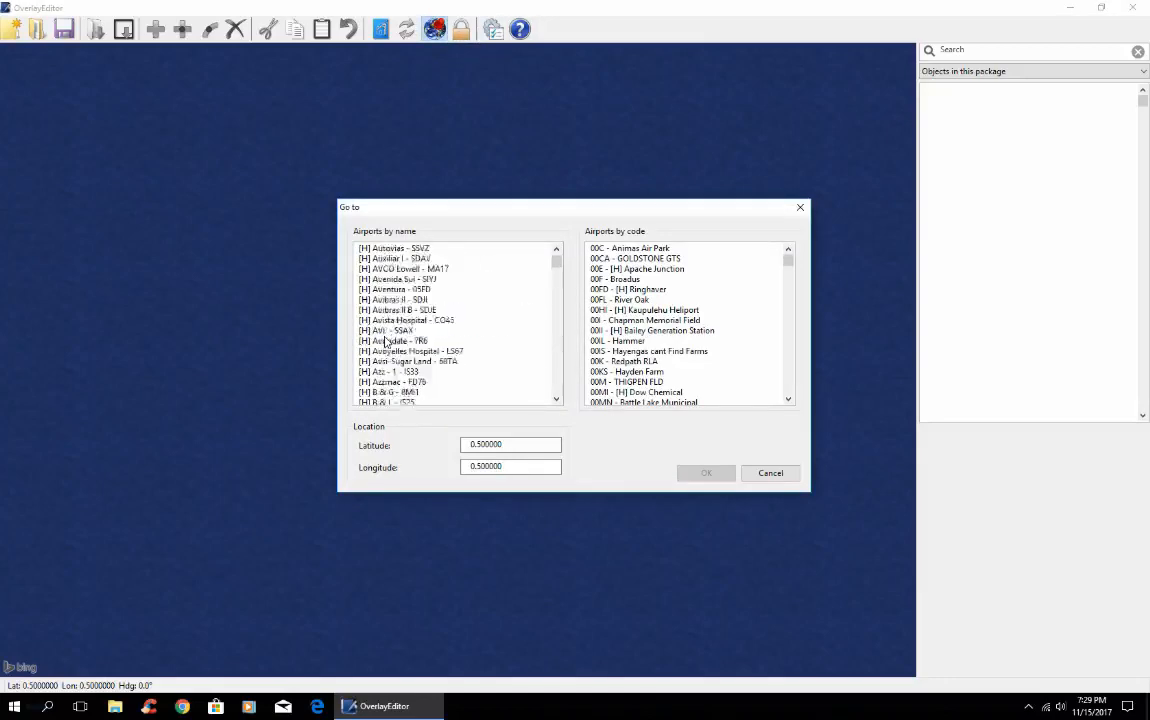
scroll(386, 343, down, 8)
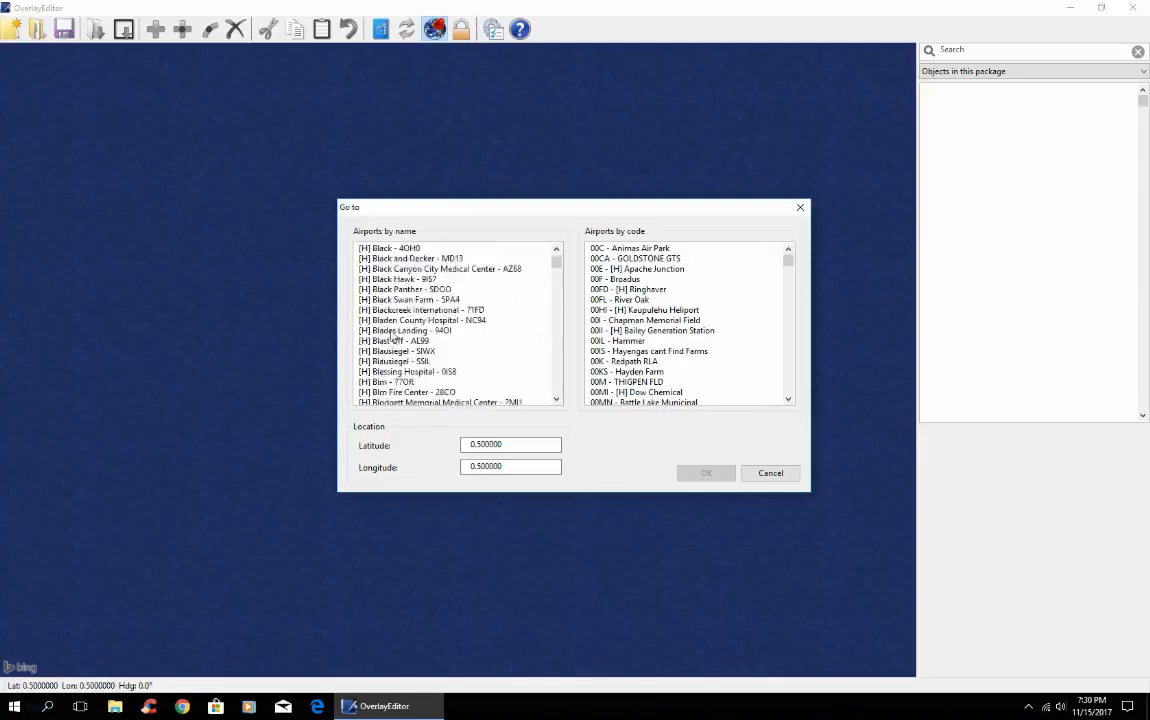
drag(558, 268, 558, 310)
scroll(392, 343, up, 10)
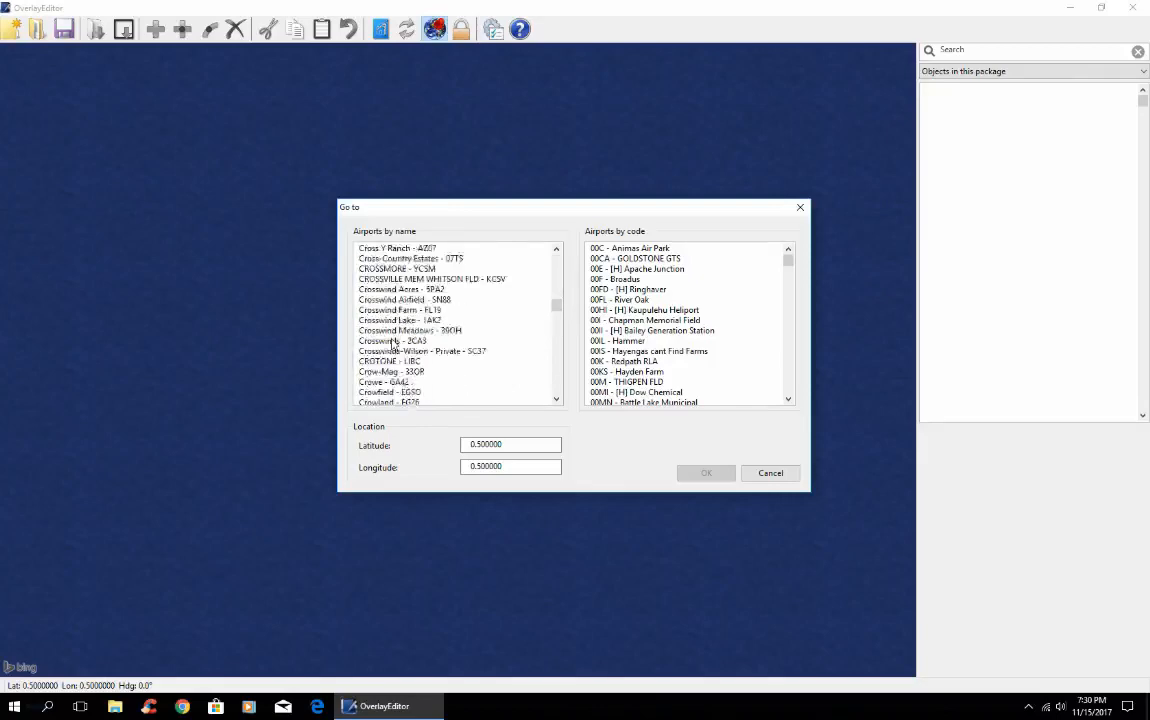
scroll(392, 343, up, 15)
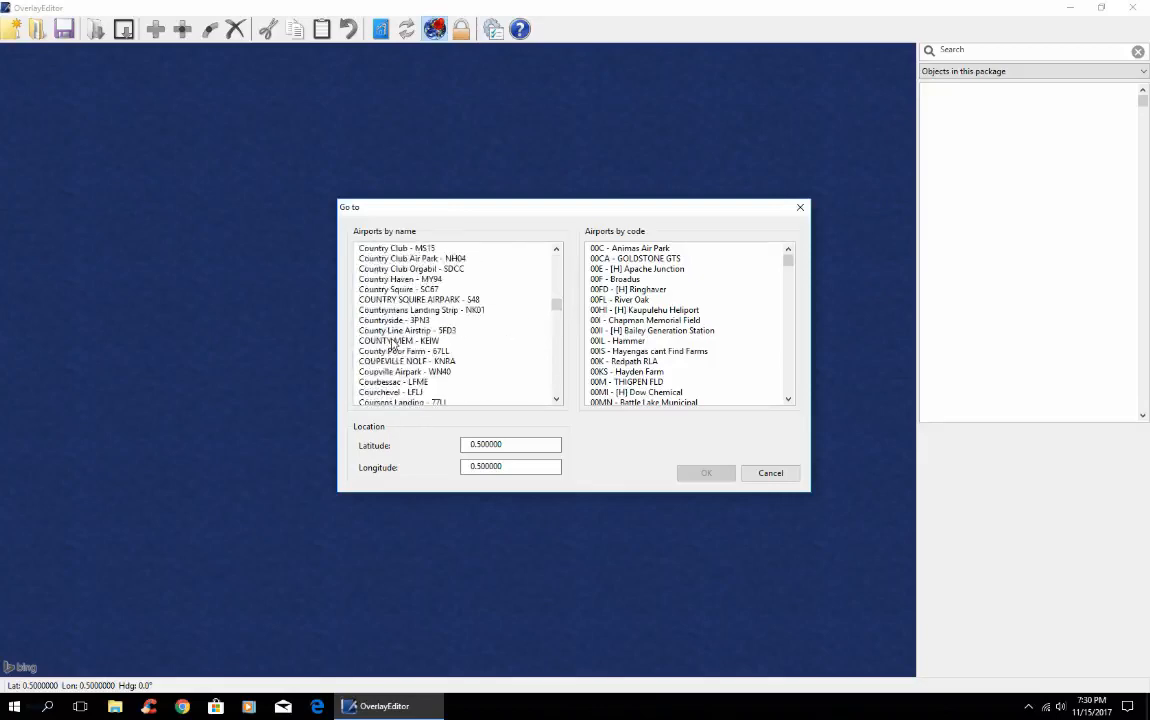
scroll(392, 343, up, 7)
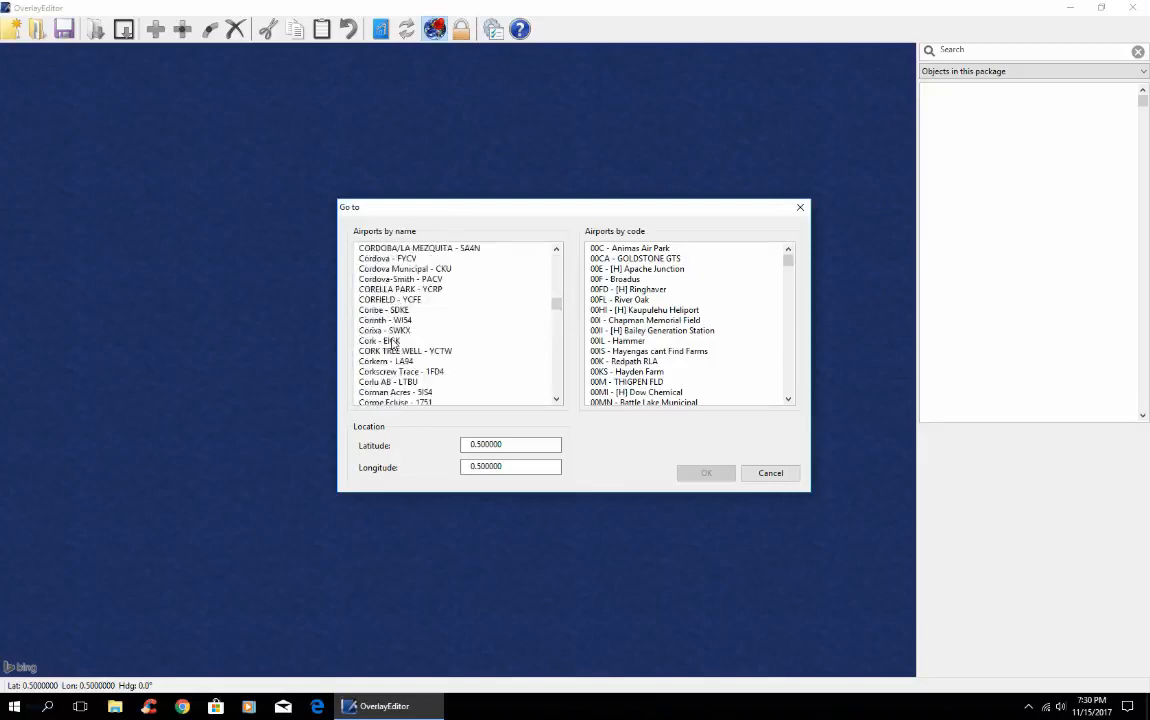
click(768, 474)
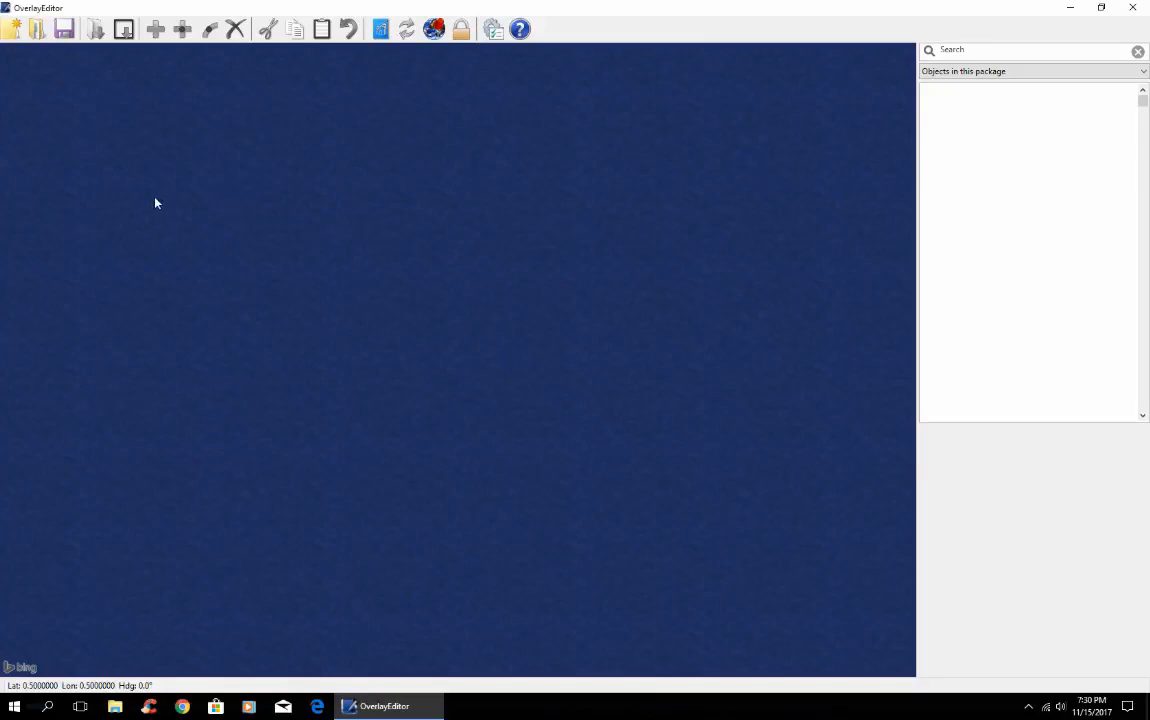
Open the Murry Bridge V1 scenery package
click(37, 30)
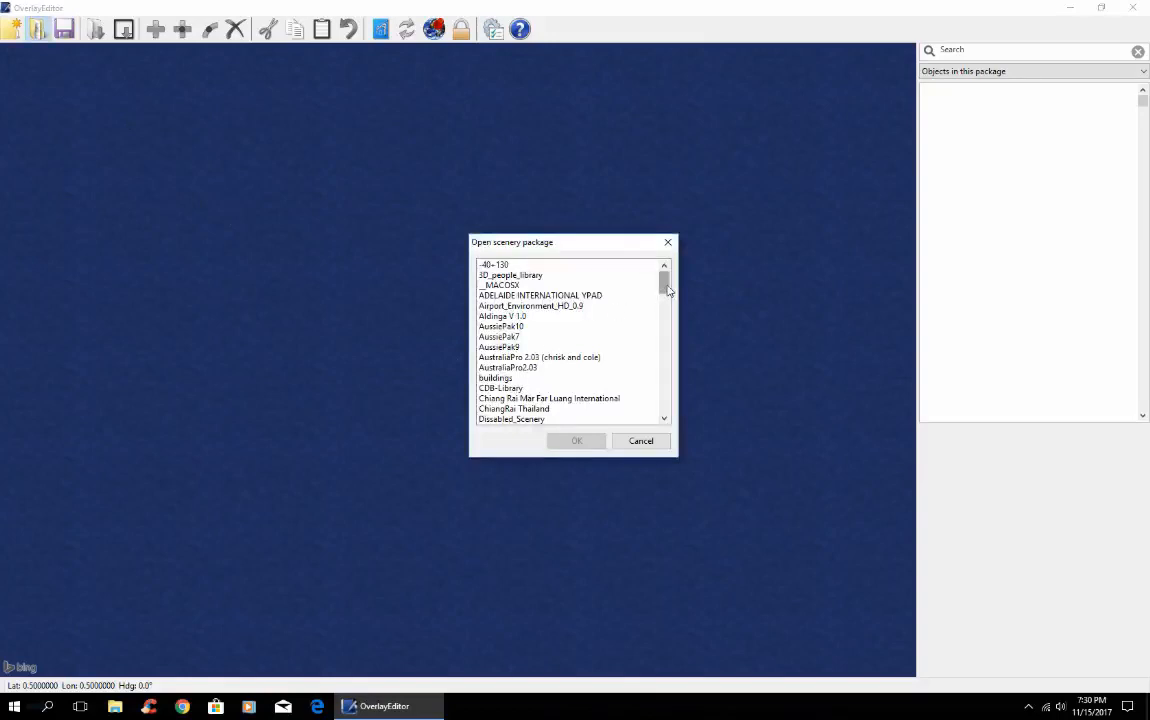
scroll(668, 293, down, 1)
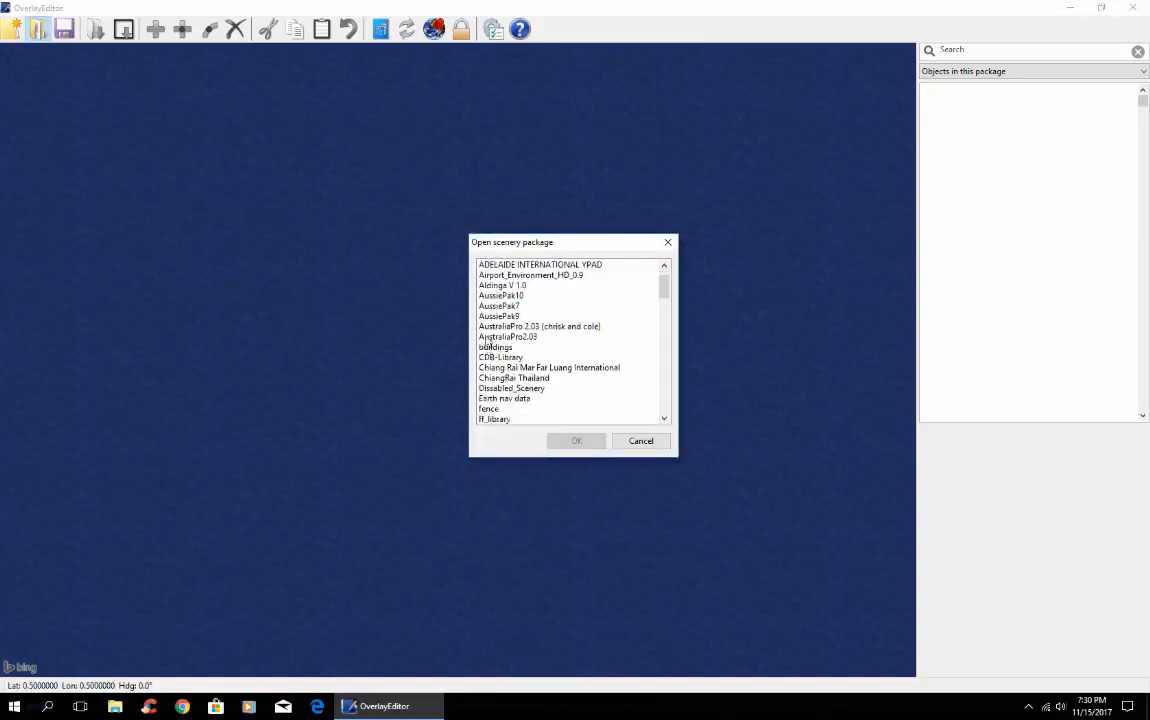
mouse_move(662, 303)
mouse_down()
mouse_move(664, 292)
mouse_move(664, 310)
mouse_up()
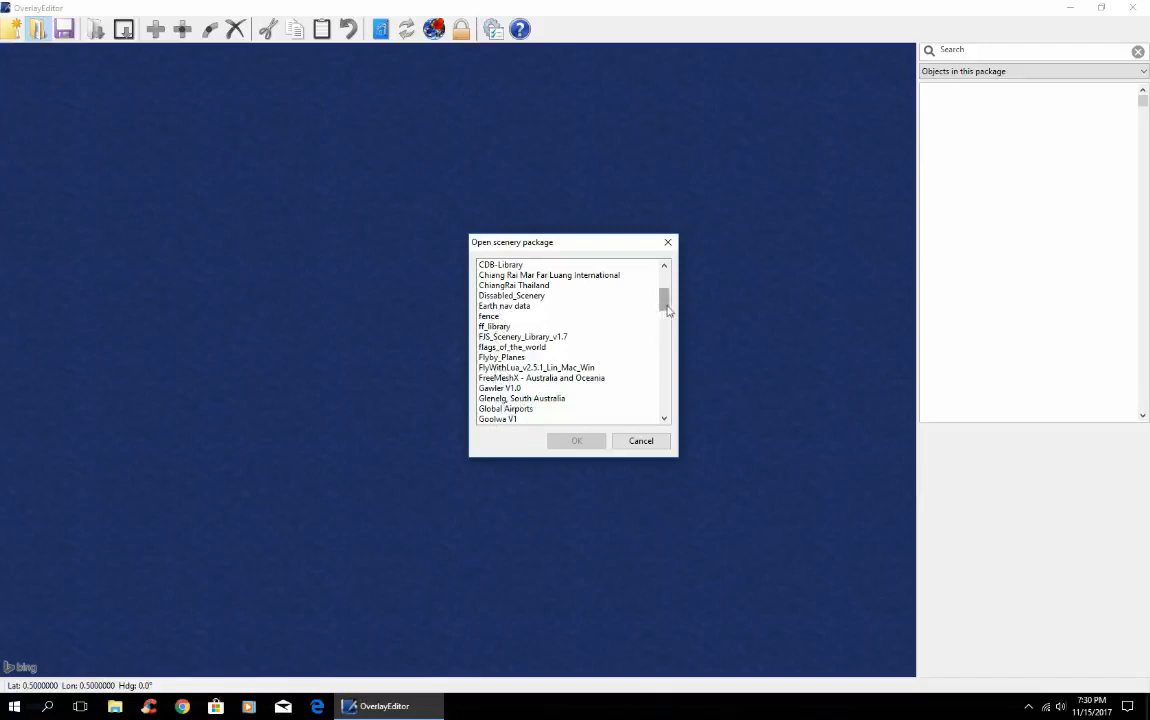
drag(663, 303, 668, 318)
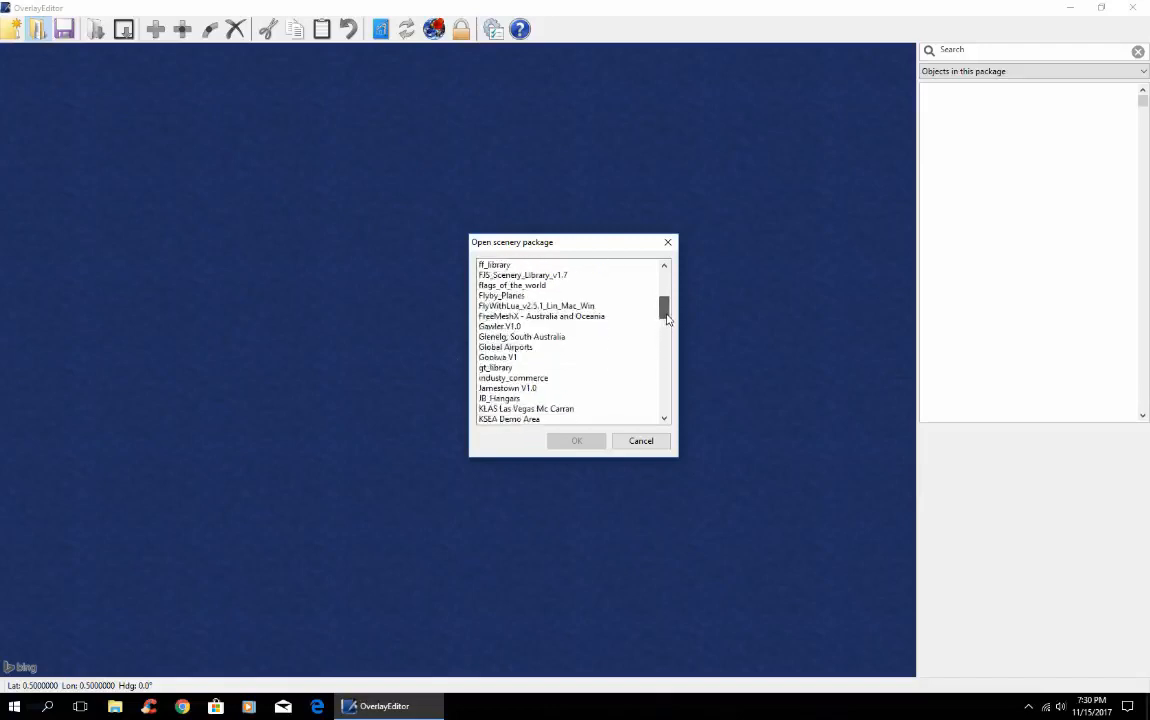
click(484, 370)
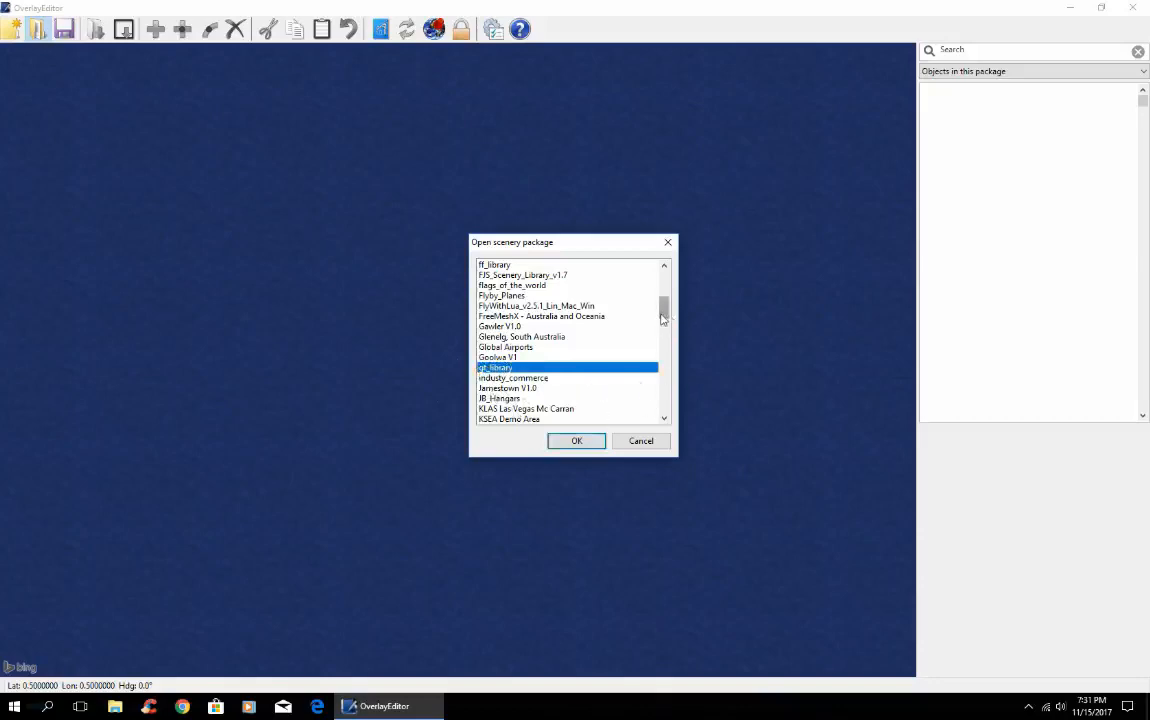
drag(663, 309, 662, 333)
click(497, 339)
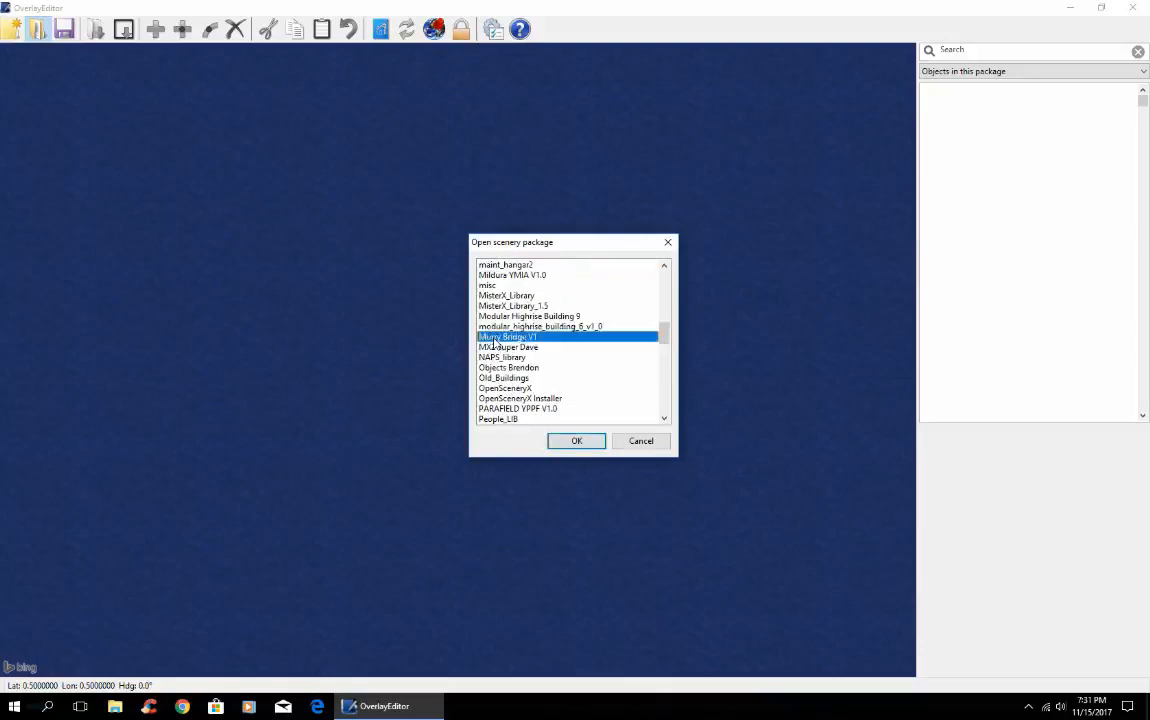
click(577, 441)
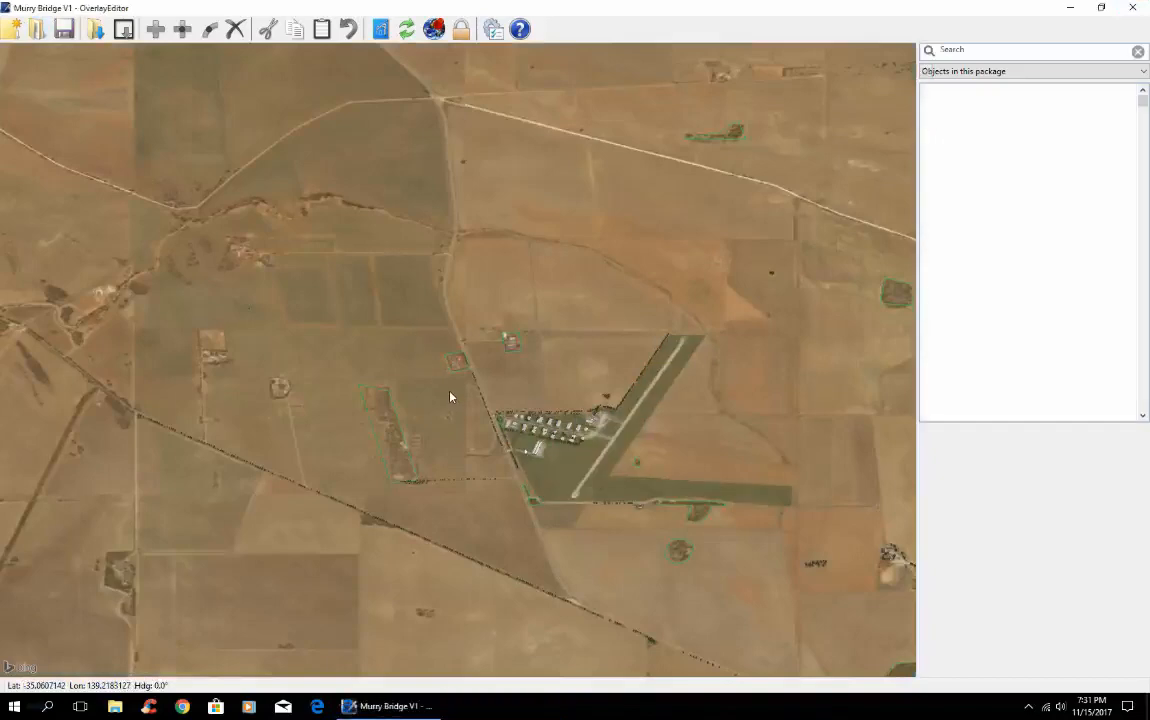
Select the turboprop aircraft parked near the hangars and move it onto the grass between the two taxiways
scroll(450, 397, up, 5)
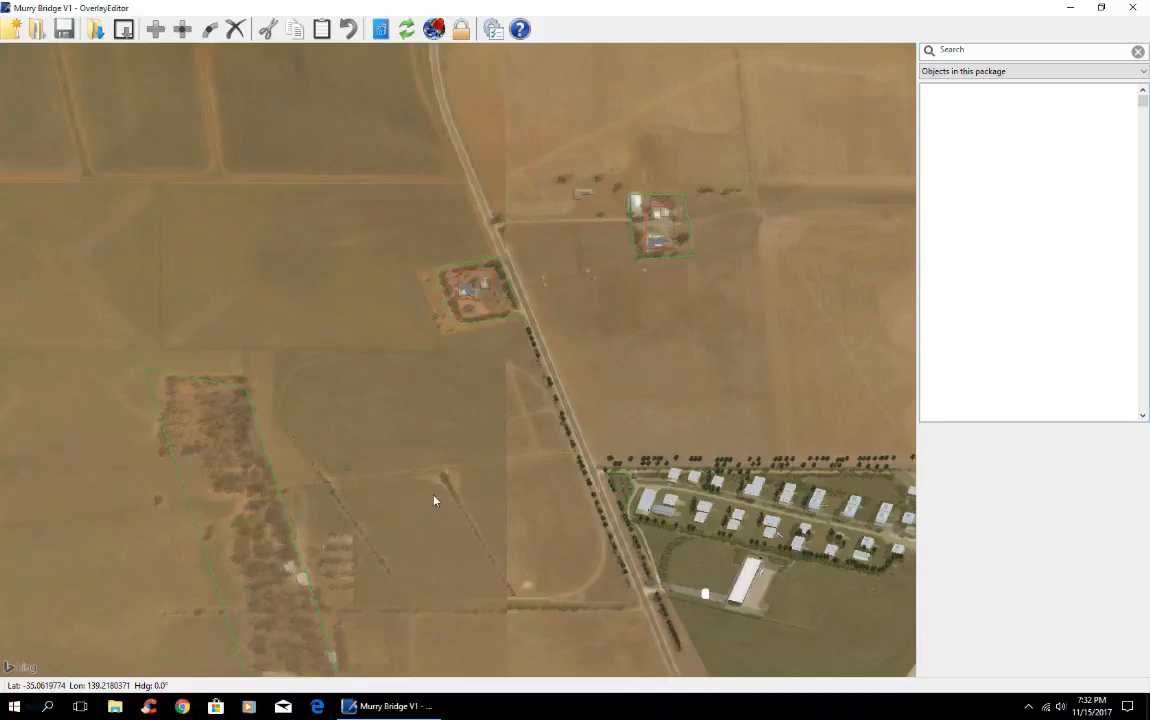
key(Right)
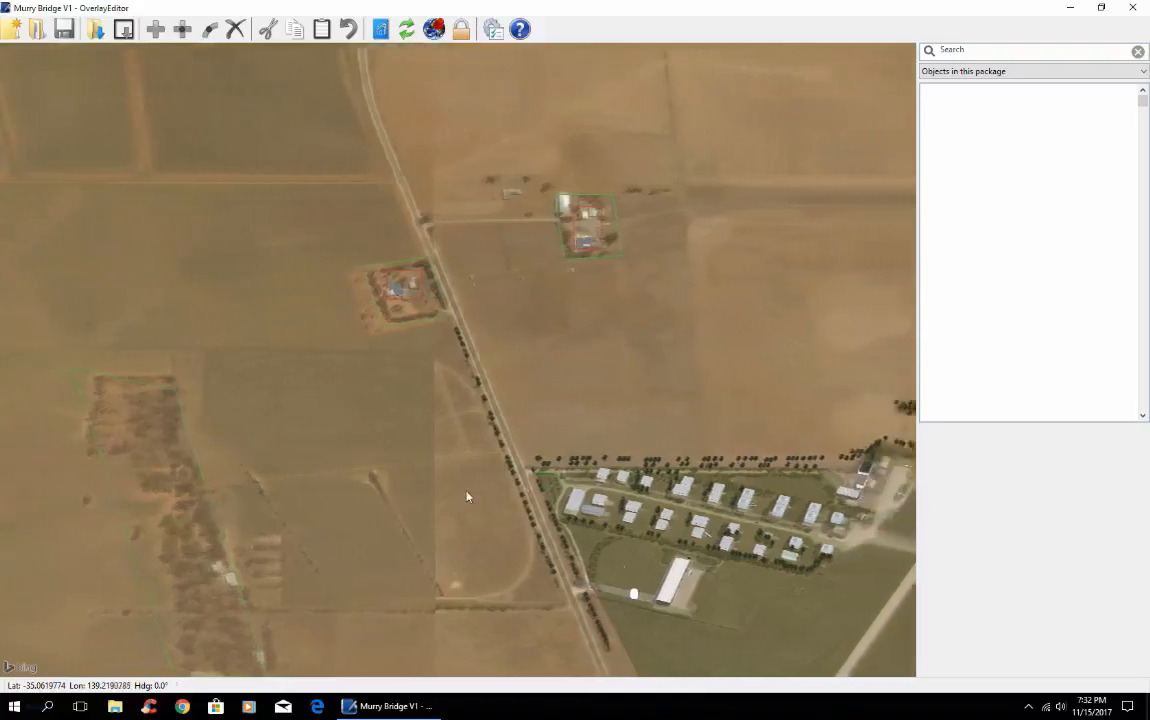
scroll(474, 488, down, 5)
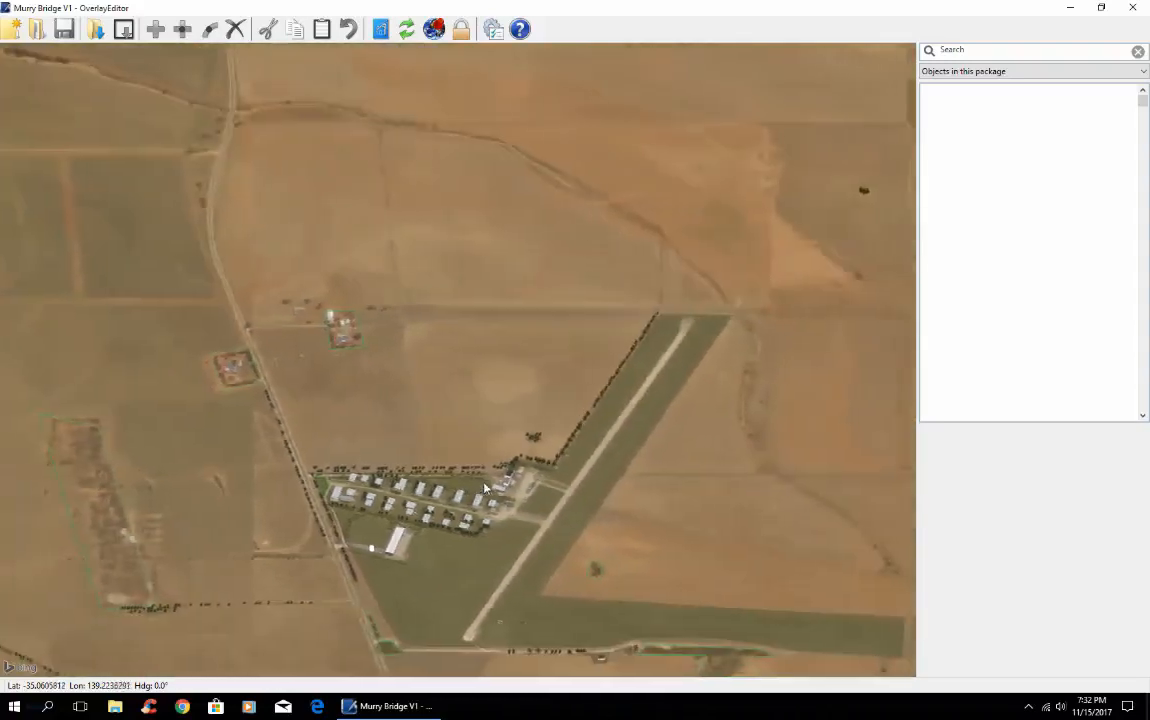
scroll(486, 488, up, 5)
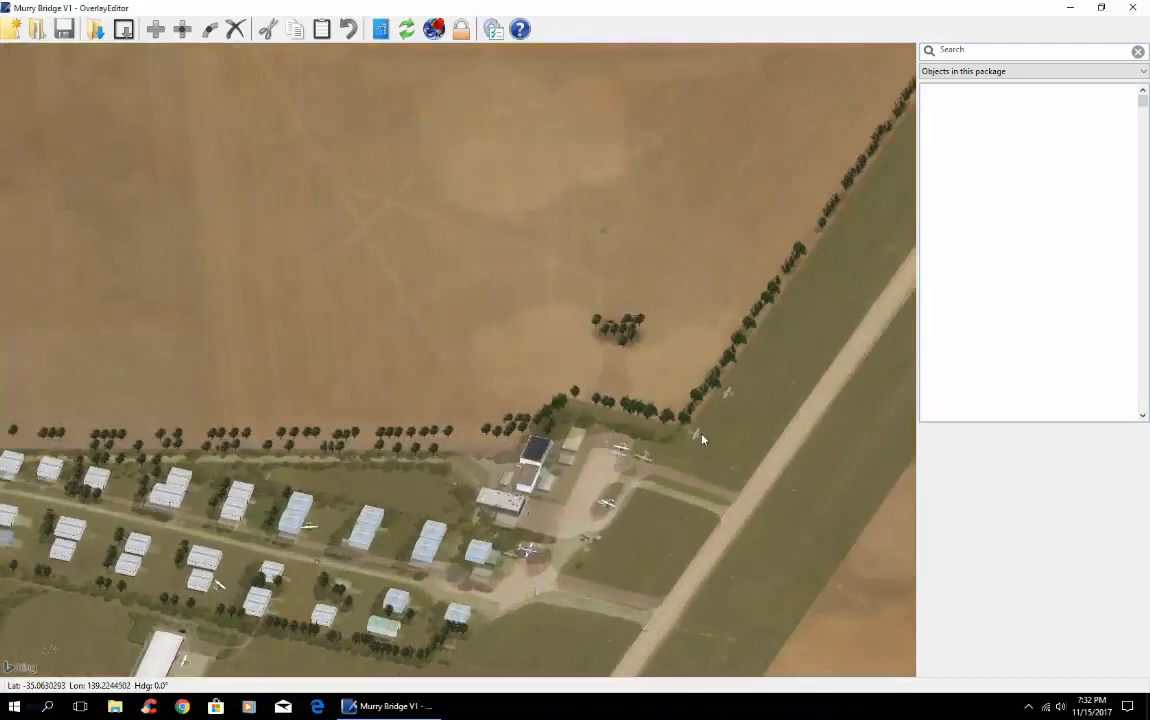
scroll(644, 478, down, 3)
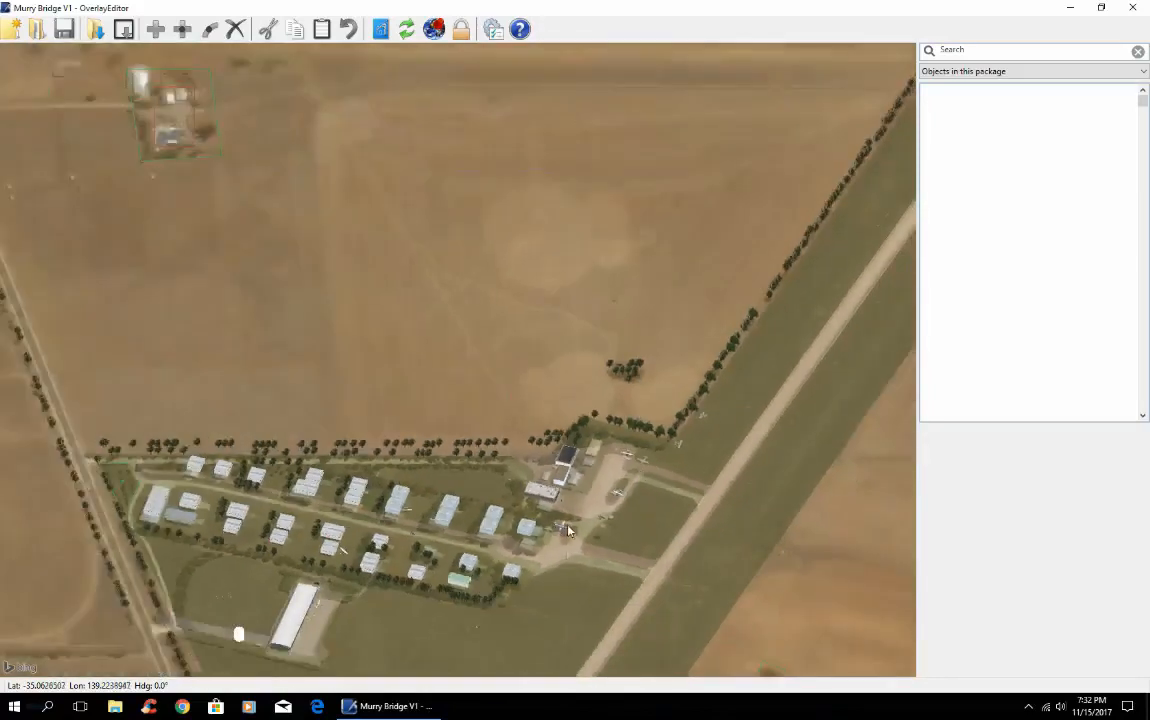
click(565, 531)
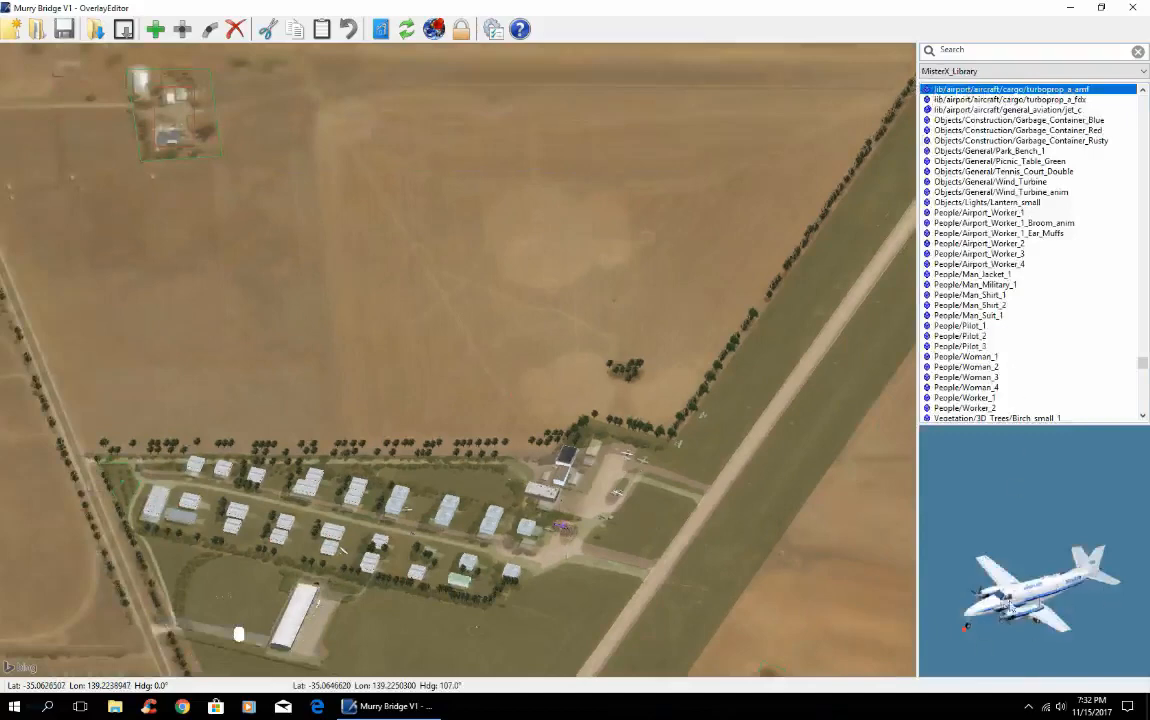
scroll(727, 613, up, 5)
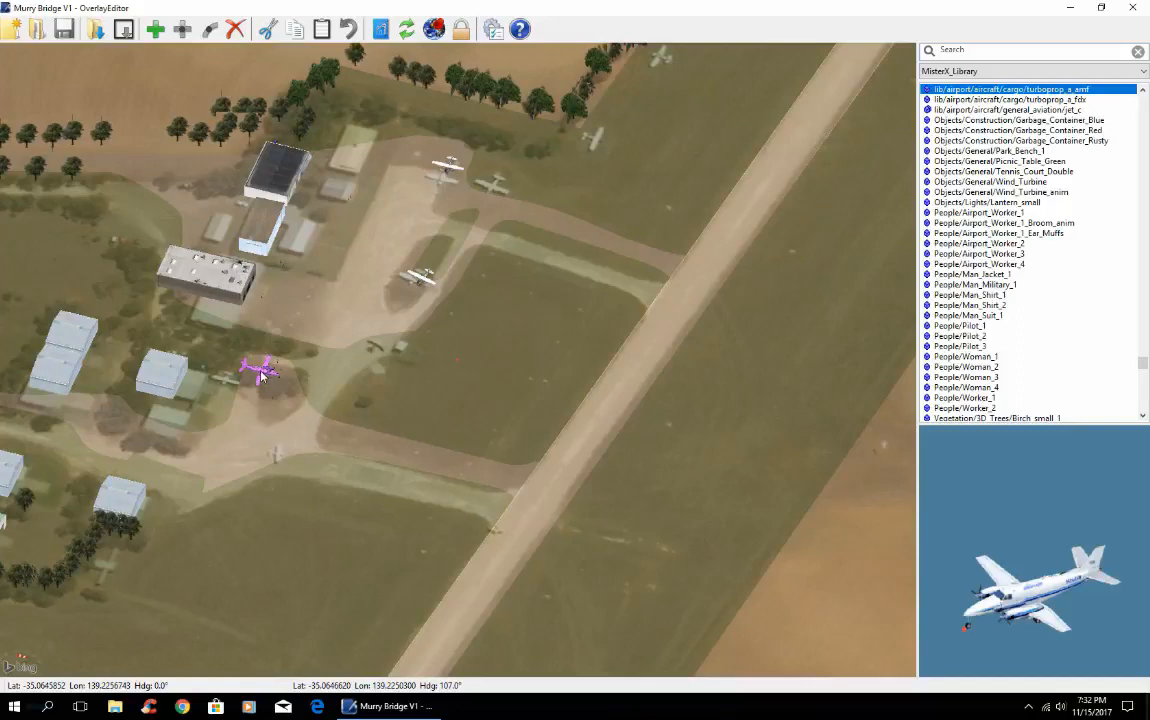
drag(260, 375, 456, 365)
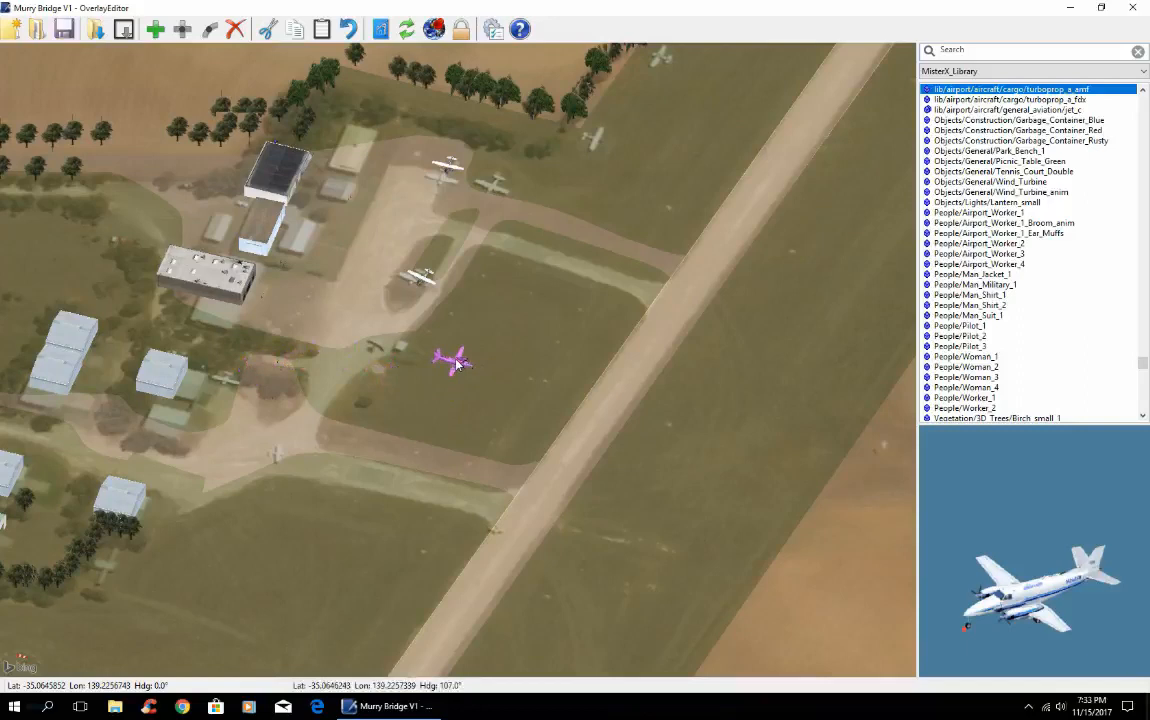
Tilt the map view to look straight down and rotate it to a heading of 12°
key(Home)
key(Home)
key(Home)
key(Home)
key(Home)
key(Home)
key(Home)
key(Home)
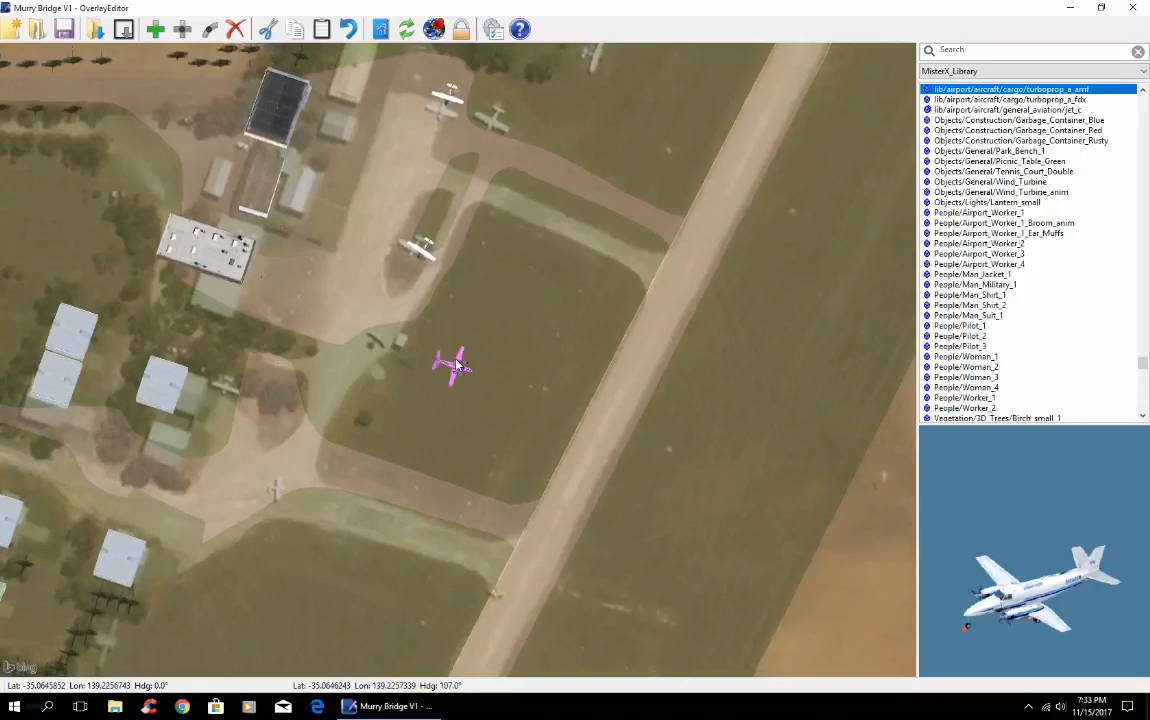
key(Left)
key(Left)
key(Left)
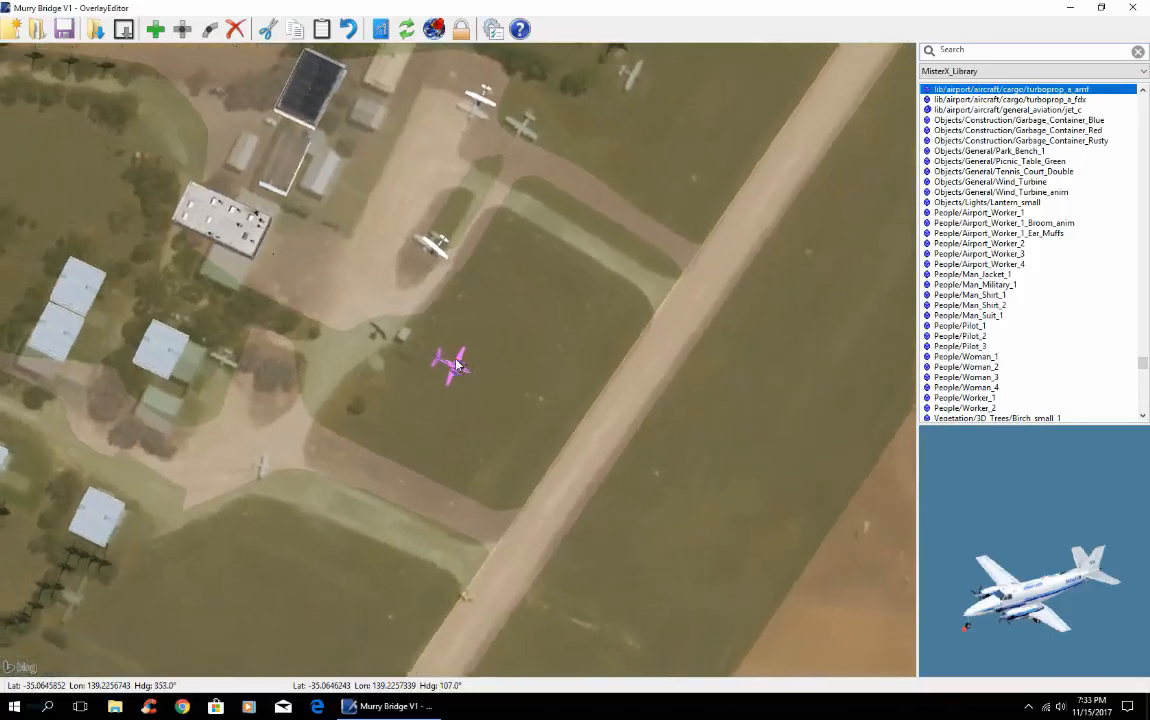
key(Right)
key(Right)
key(Right)
key(Right)
key(Right)
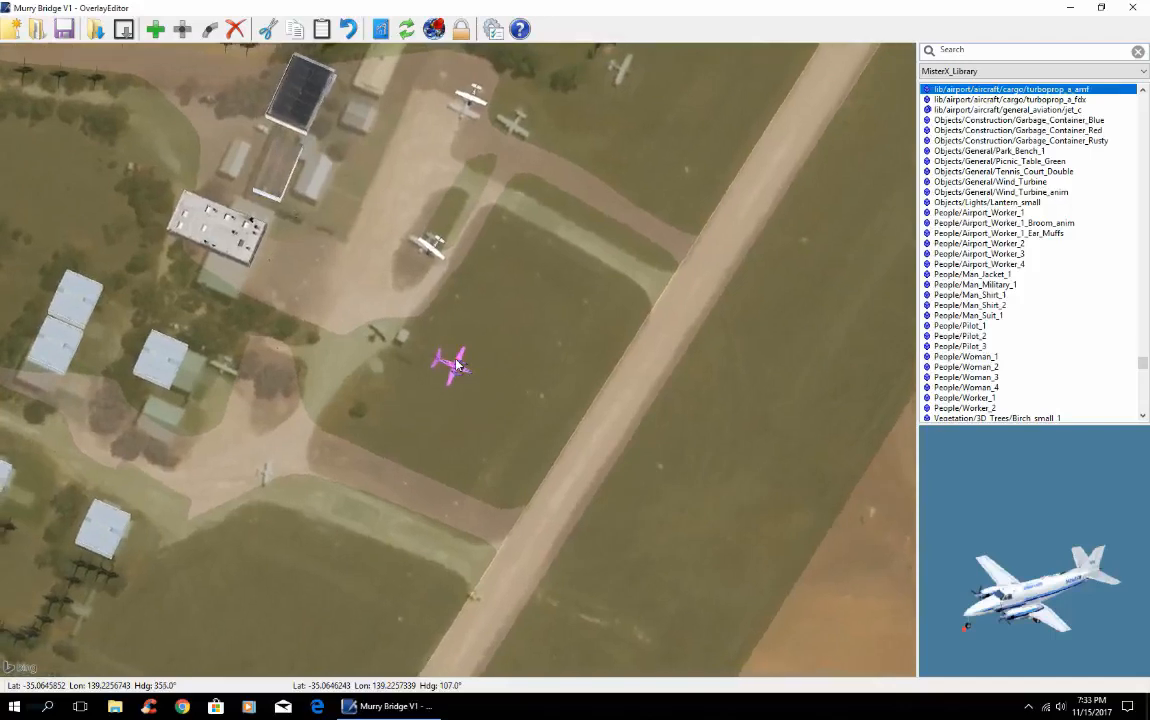
key(Right)
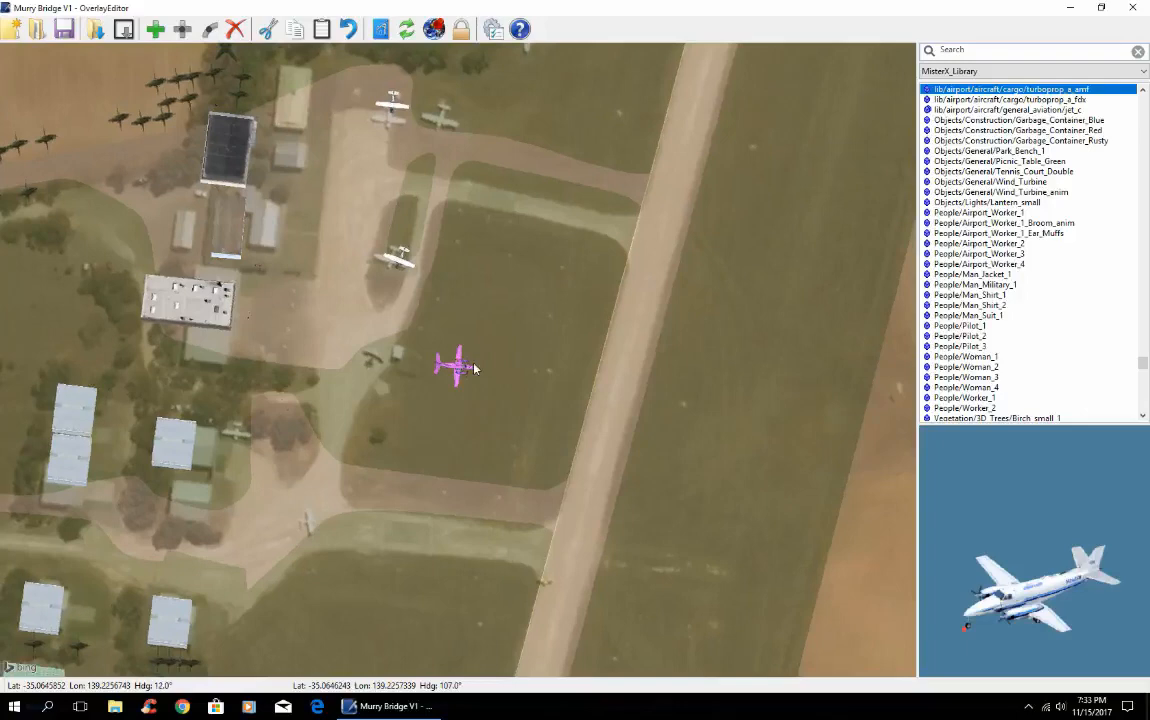
Rotate the turboprop to a heading of 111° and move it beside the flat-roofed building on the apron
key(ctrl+Left)
key(ctrl+Right)
key(ctrl+Right)
key(ctrl+Left)
key(ctrl+Left)
drag(451, 373, 264, 317)
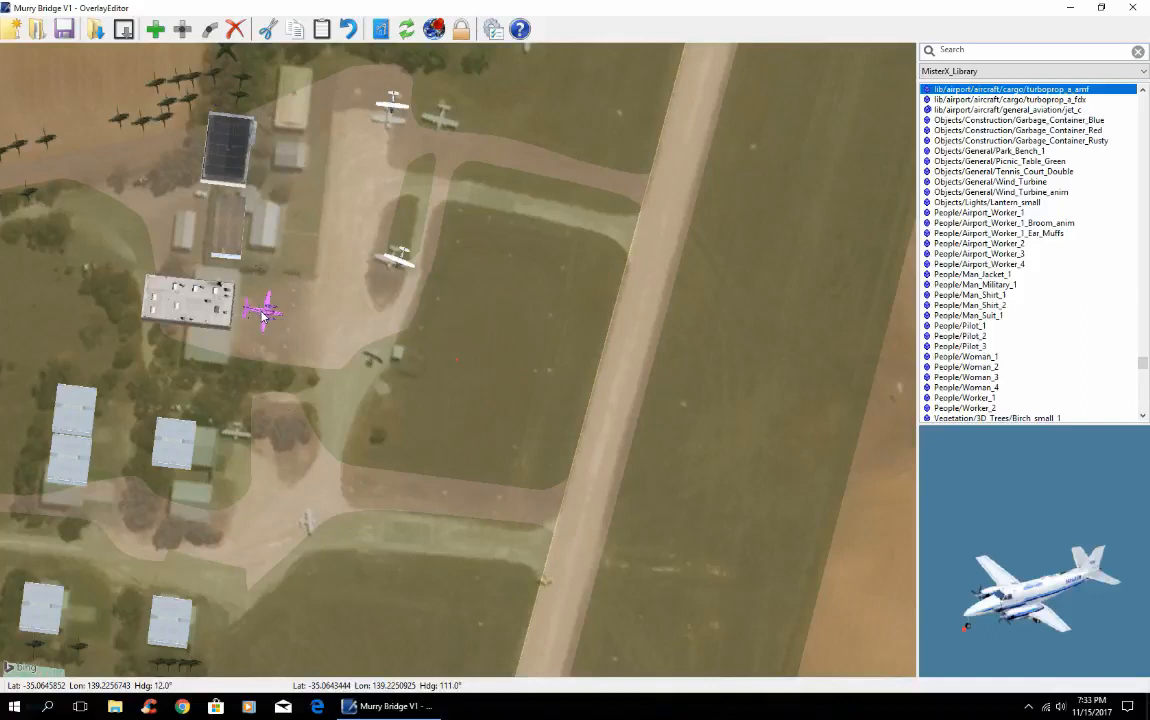
Move the turboprop across the apron to the northern taxiway junction and turn it to a heading of 188°
key(e)
key(e)
key(e)
key(e)
key(e)
key(e)
key(w)
key(w)
key(w)
key(w)
key(w)
key(w)
key(w)
key(w)
key(w)
key(w)
key(d)
key(d)
key(d)
key(d)
key(d)
key(w)
key(w)
key(w)
key(w)
key(w)
key(w)
key(w)
key(w)
key(d)
key(d)
key(d)
key(d)
key(d)
key(d)
key(d)
key(d)
key(d)
key(d)
key(d)
key(d)
key(e)
key(e)
key(e)
key(e)
key(e)
key(e)
key(e)
key(e)
key(w)
key(d)
key(d)
key(d)
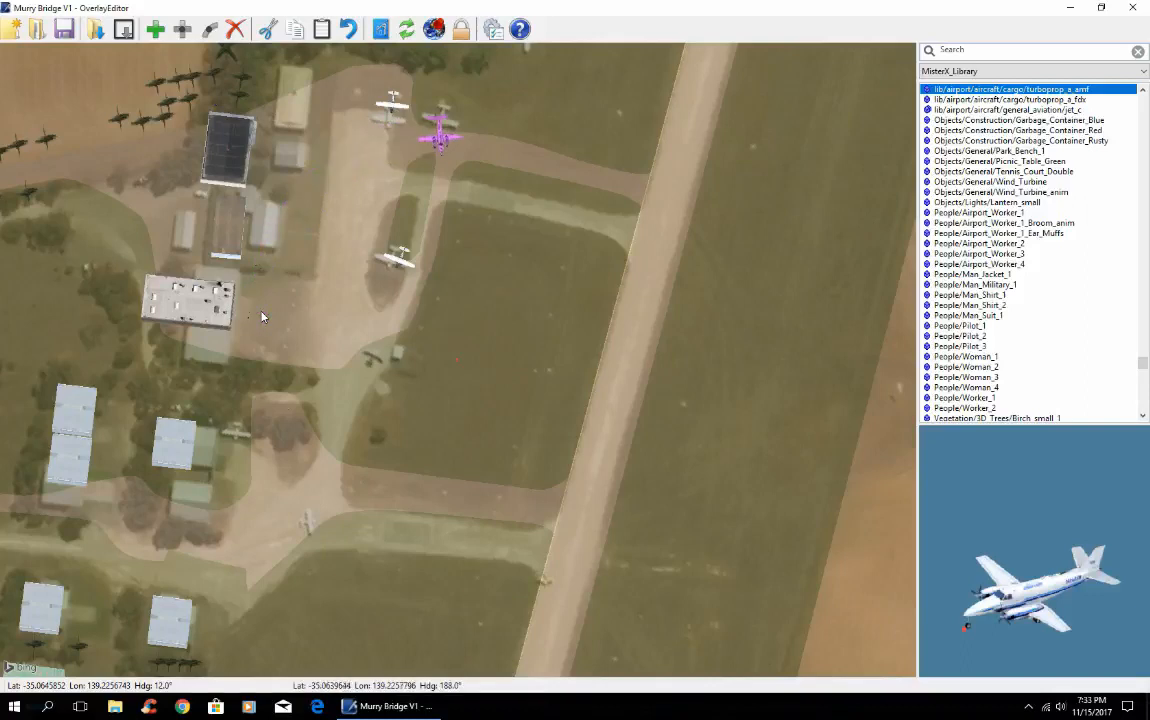
Fine-tune the turboprop to a heading of 189° and position it over the aircraft in the aerial image, beside the parked plane
key(e)
key(e)
key(e)
key(e)
key(w)
key(w)
key(w)
key(w)
key(w)
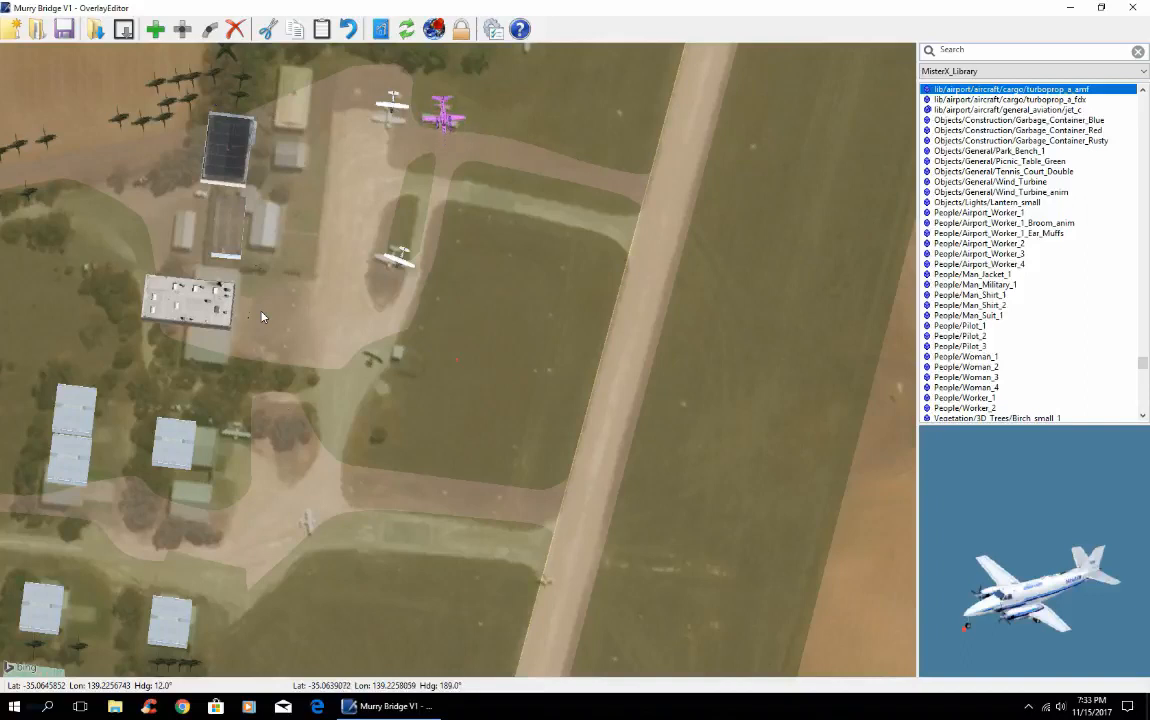
Deselect the turboprop and save the scenery package
click(452, 423)
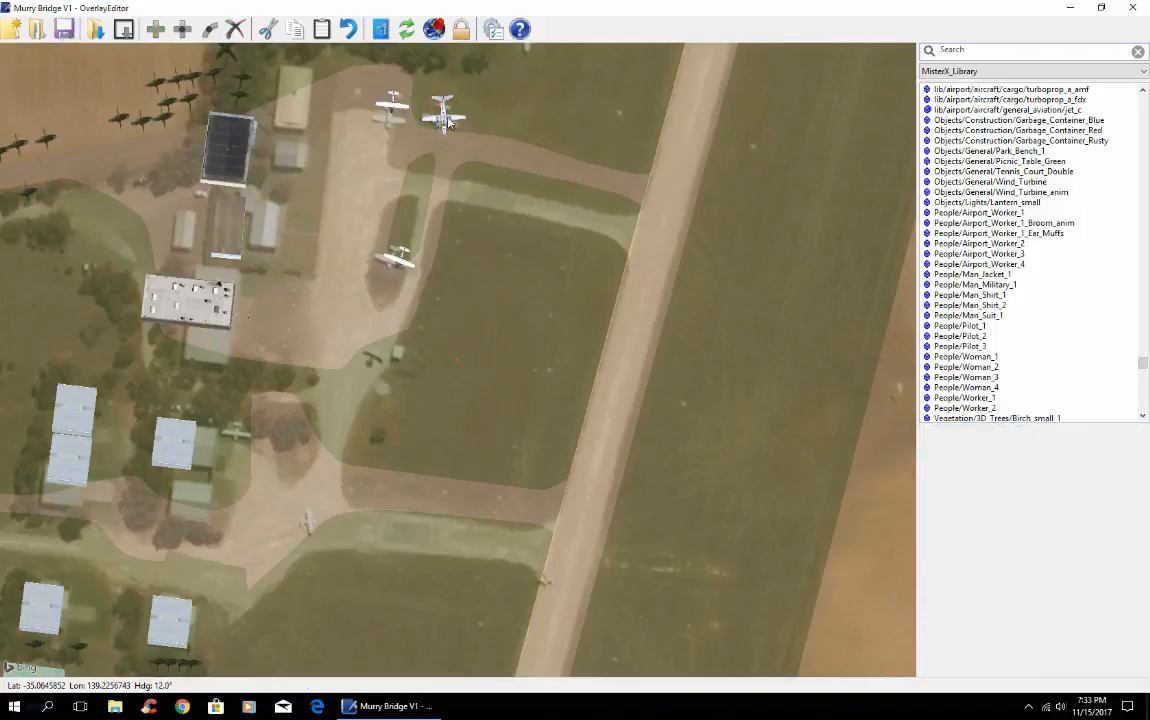
click(69, 33)
scroll(422, 335, down, 3)
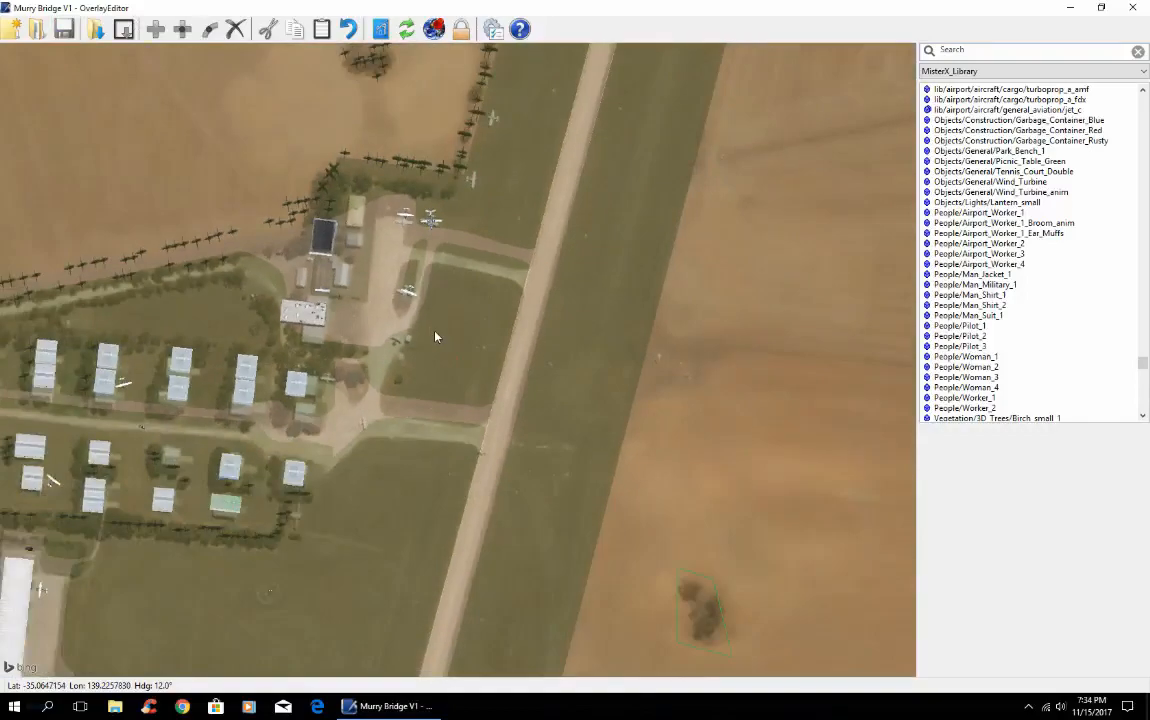
scroll(435, 337, down, 5)
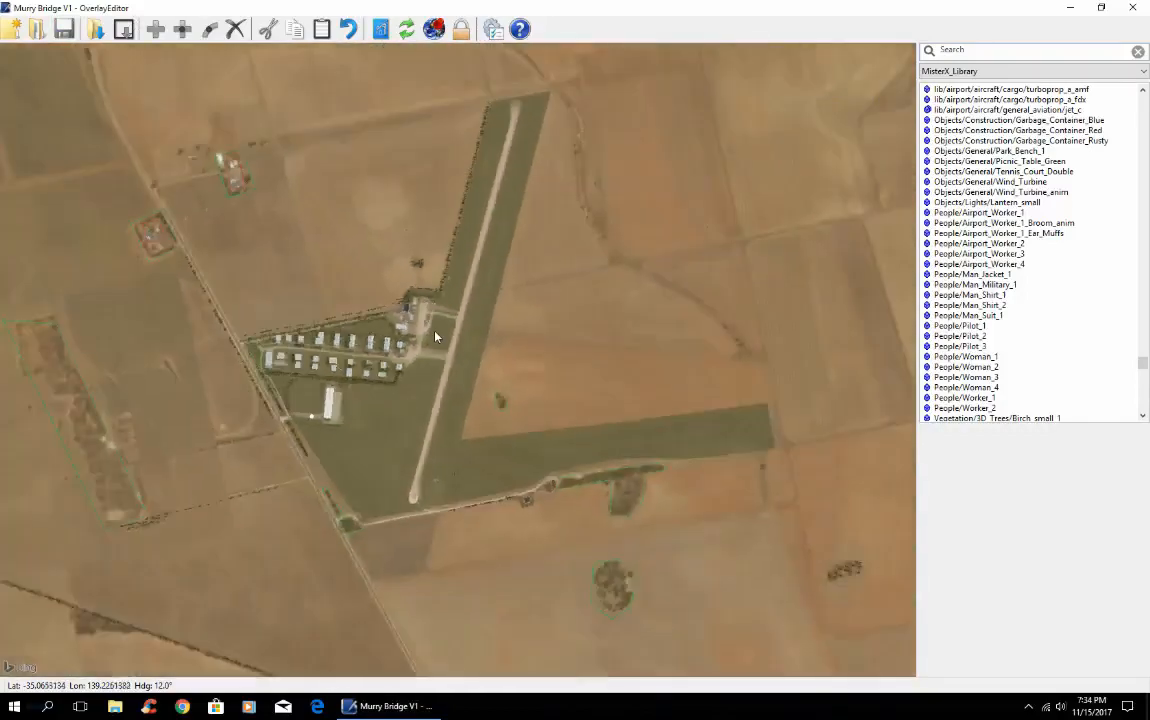
Examine the aerial imagery southwest of the airfield, past the river town, as far as the small township beside the highway
scroll(435, 337, down, 5)
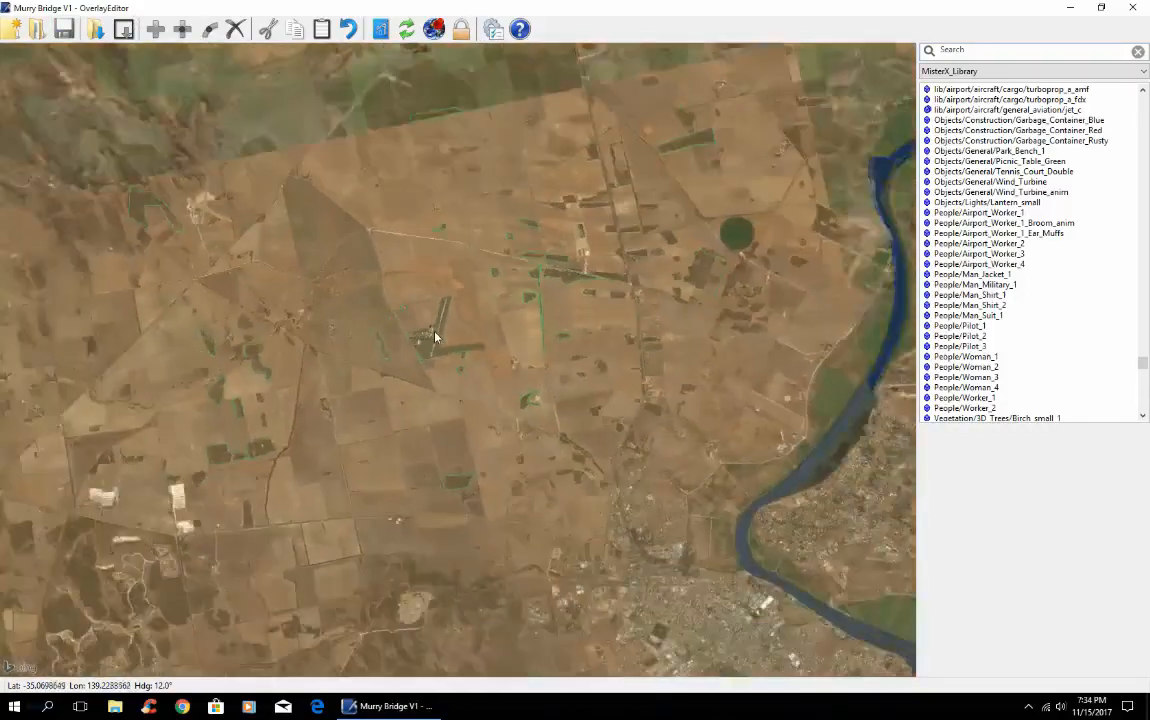
key(Down)
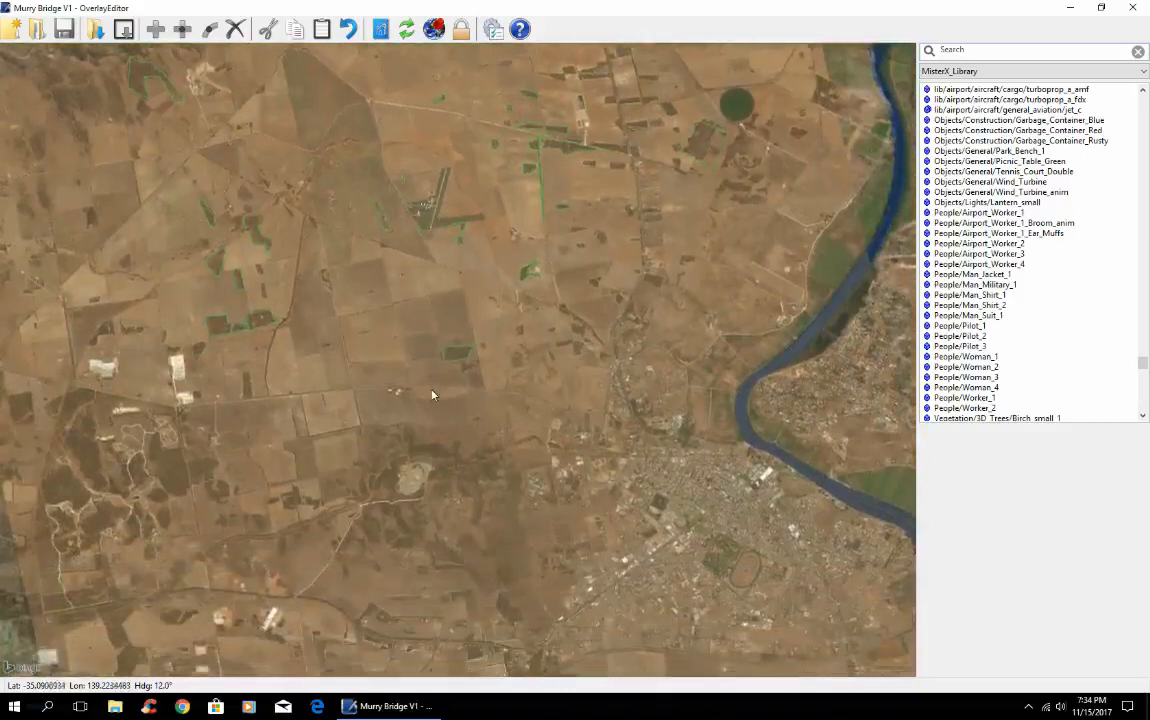
key(Down)
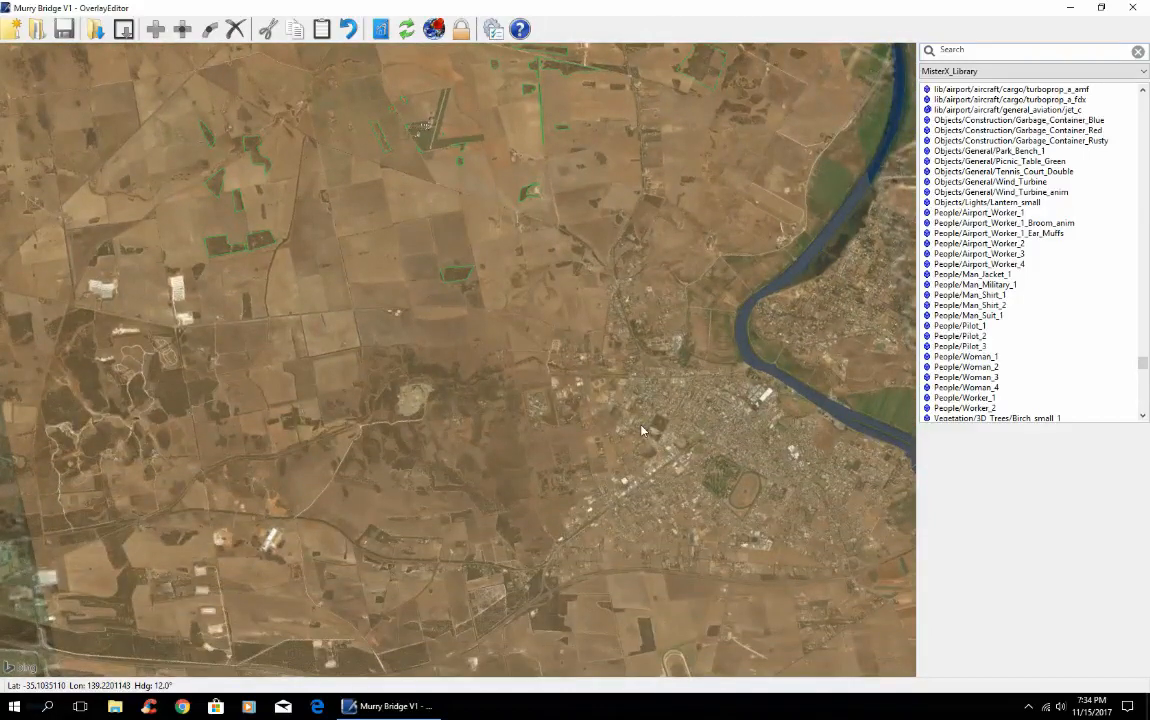
key(Down)
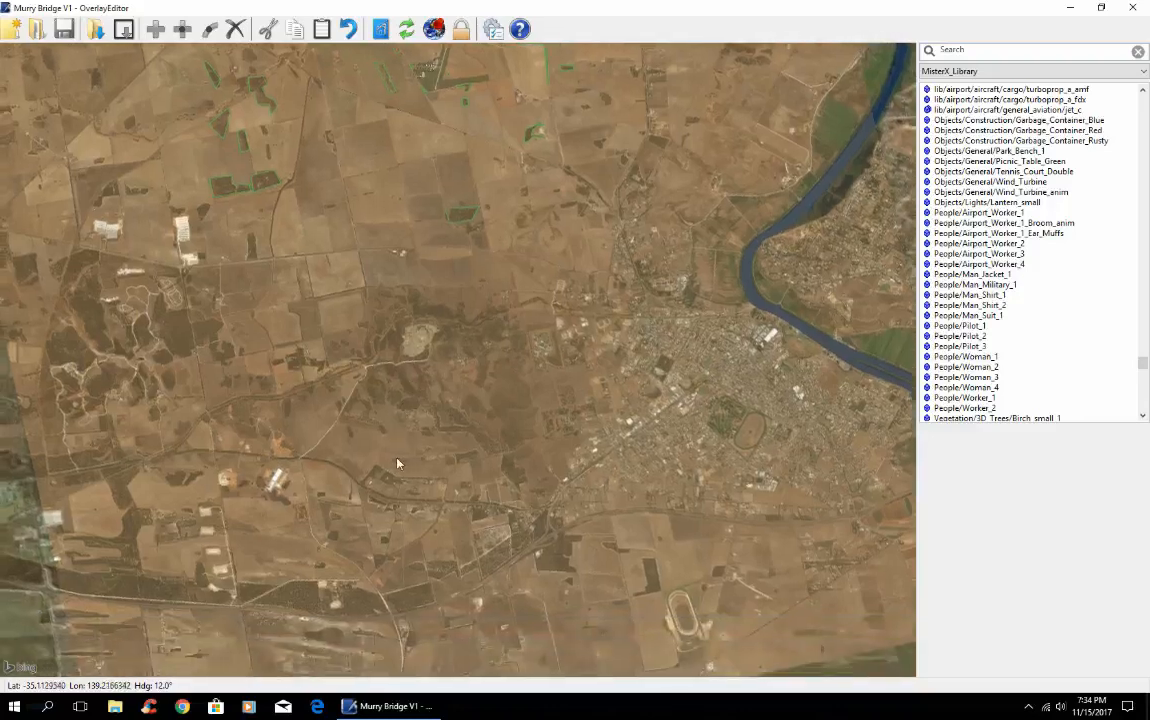
key(Left)
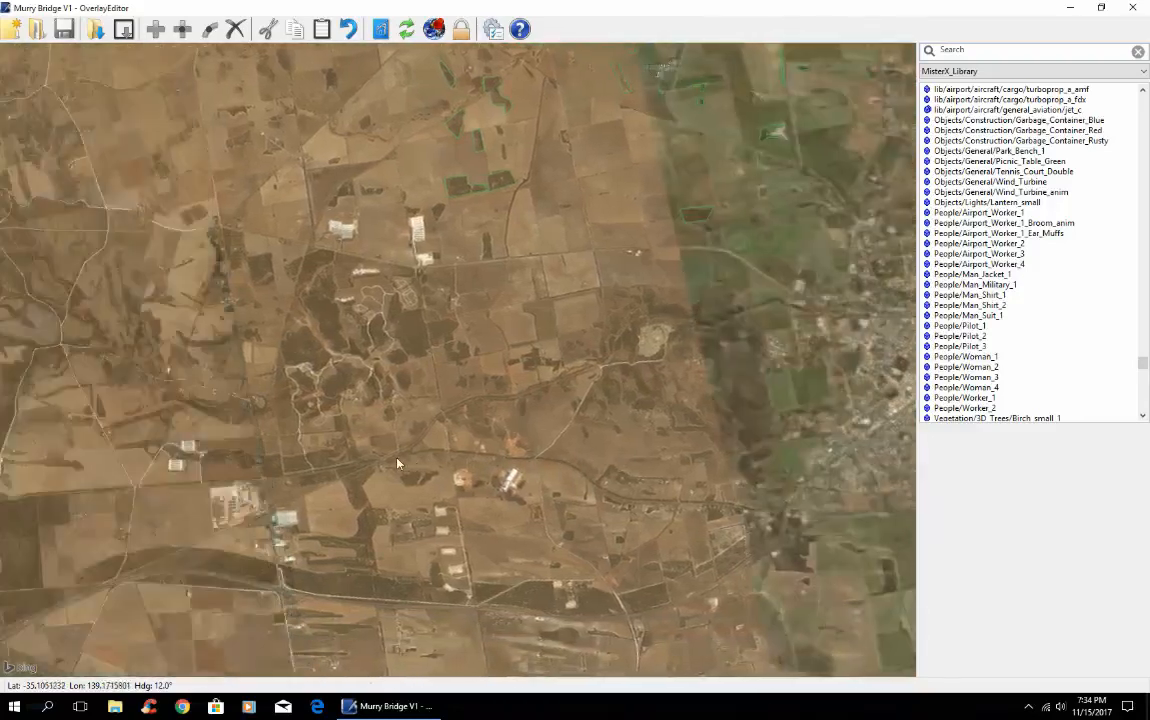
key(Down)
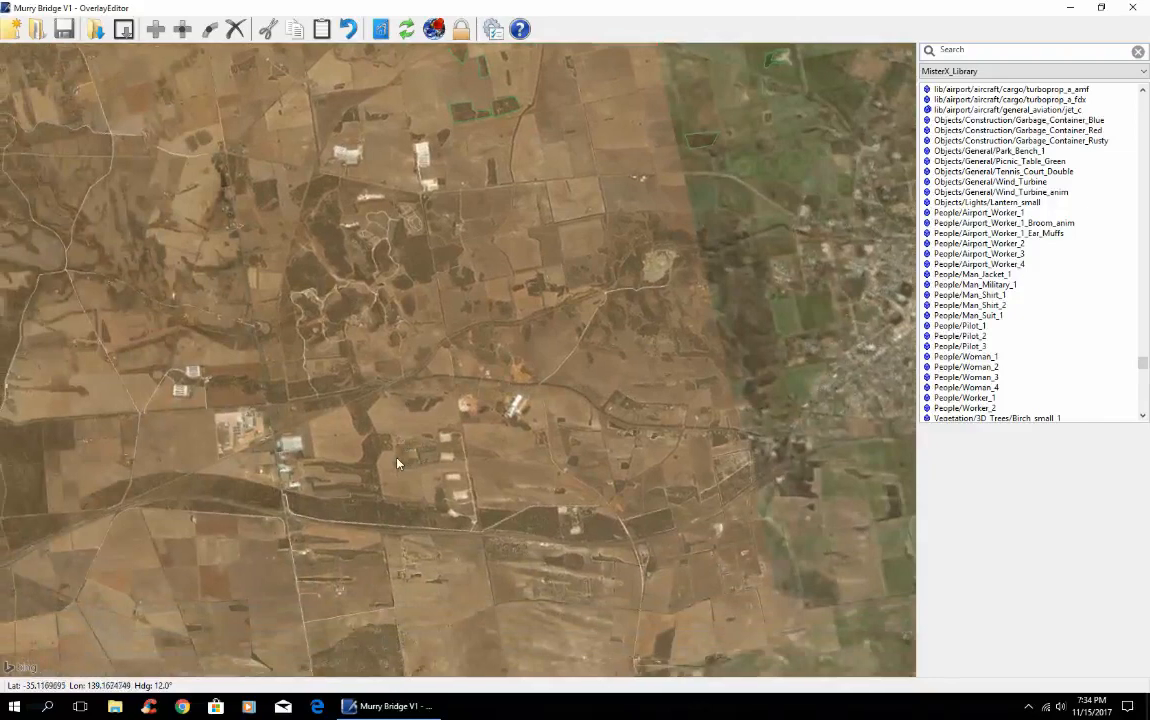
key(Left)
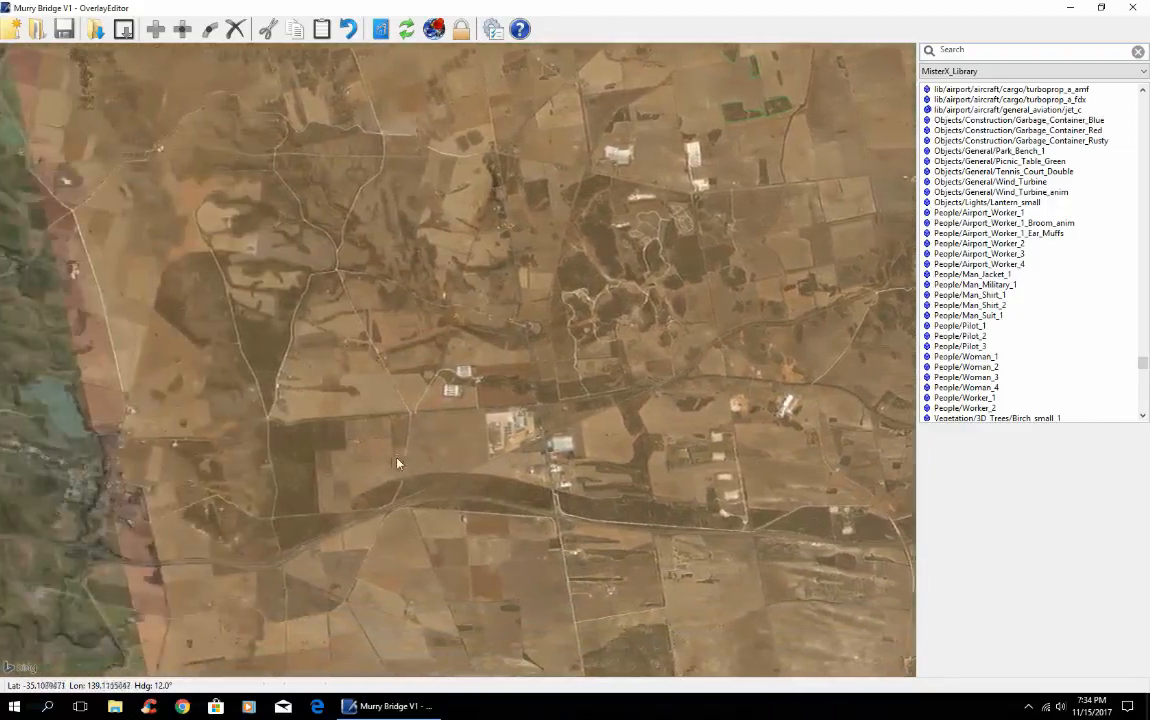
key(Left)
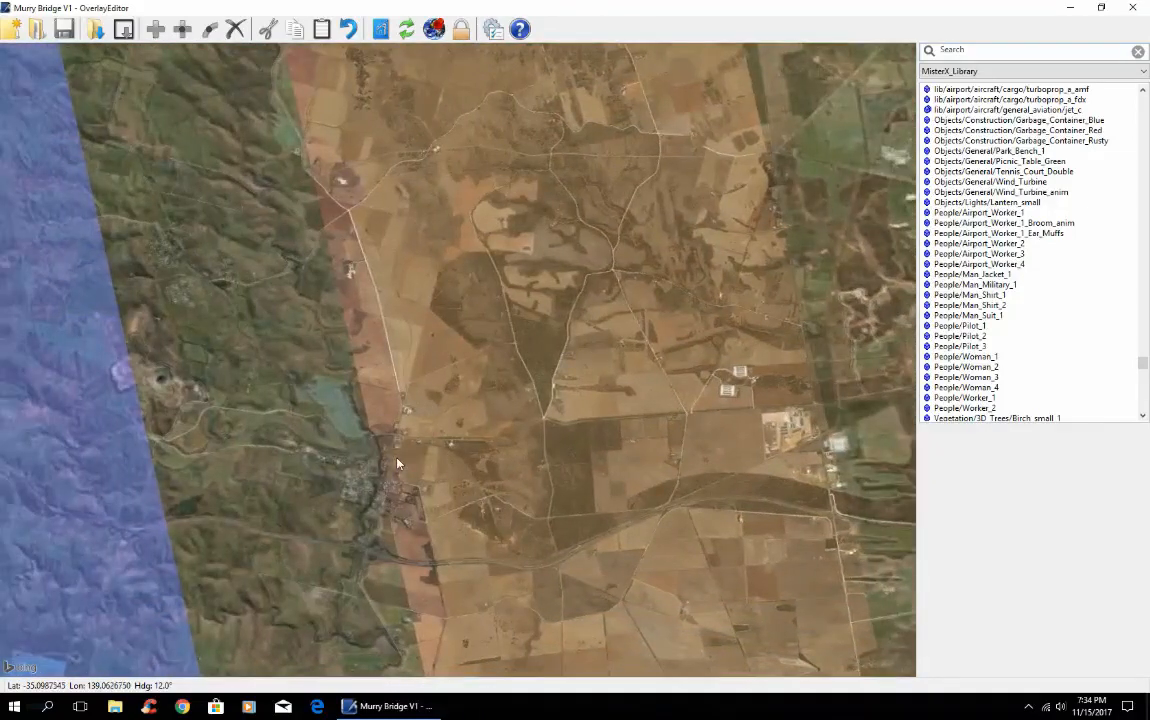
key(Left)
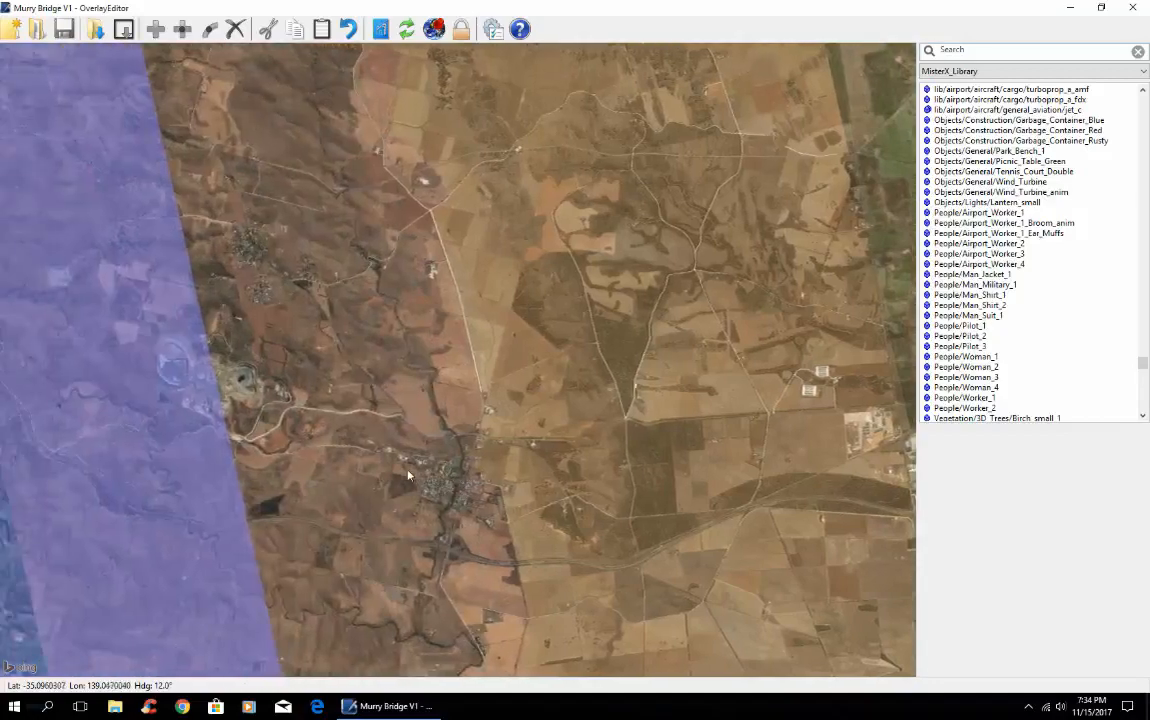
key(Down)
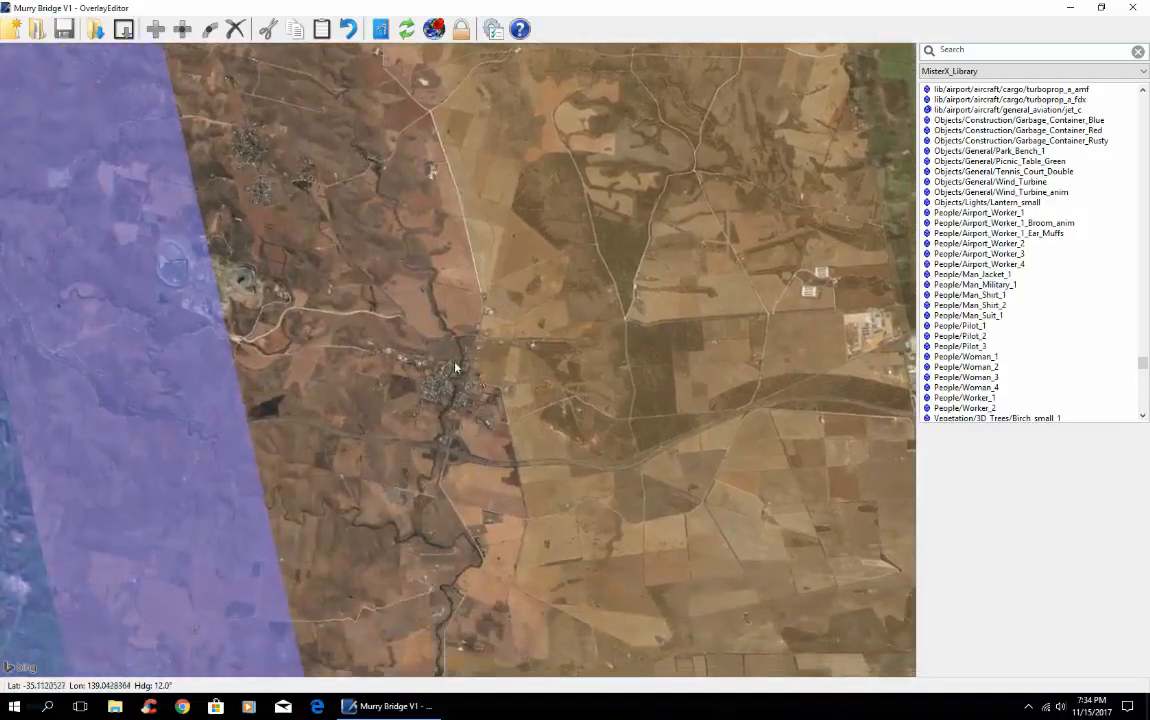
scroll(472, 372, up, 3)
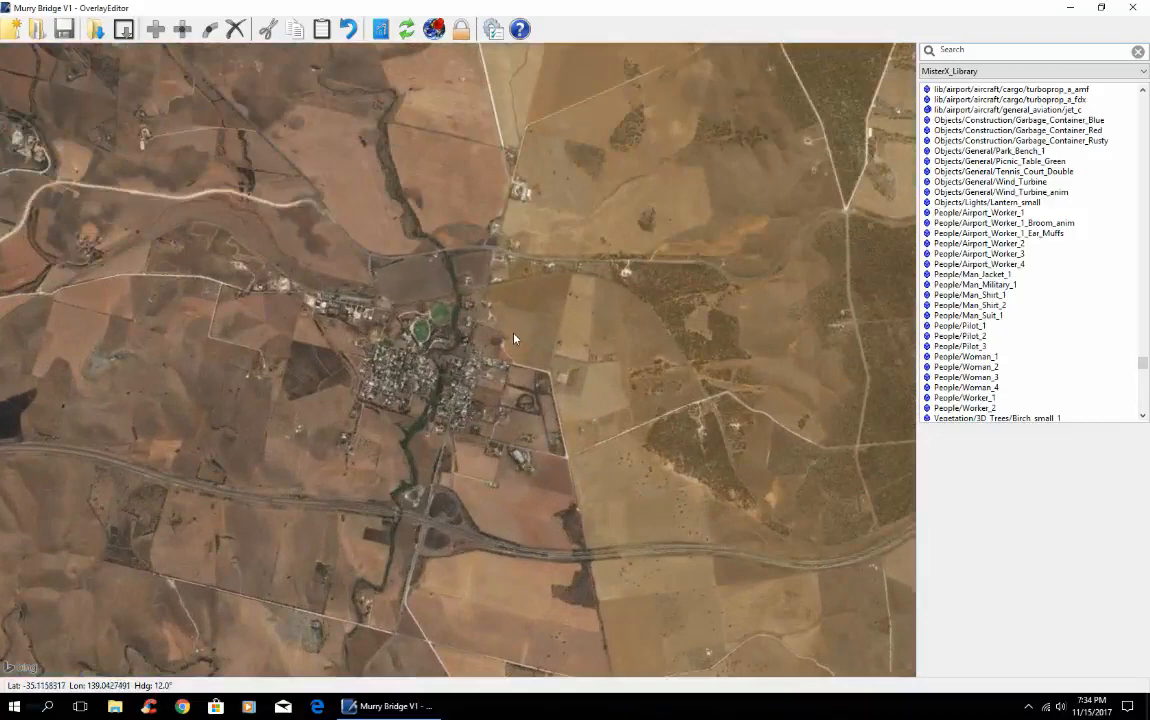
Inspect the fields and farm buildings just northeast of the small township in the aerial imagery
key(Right)
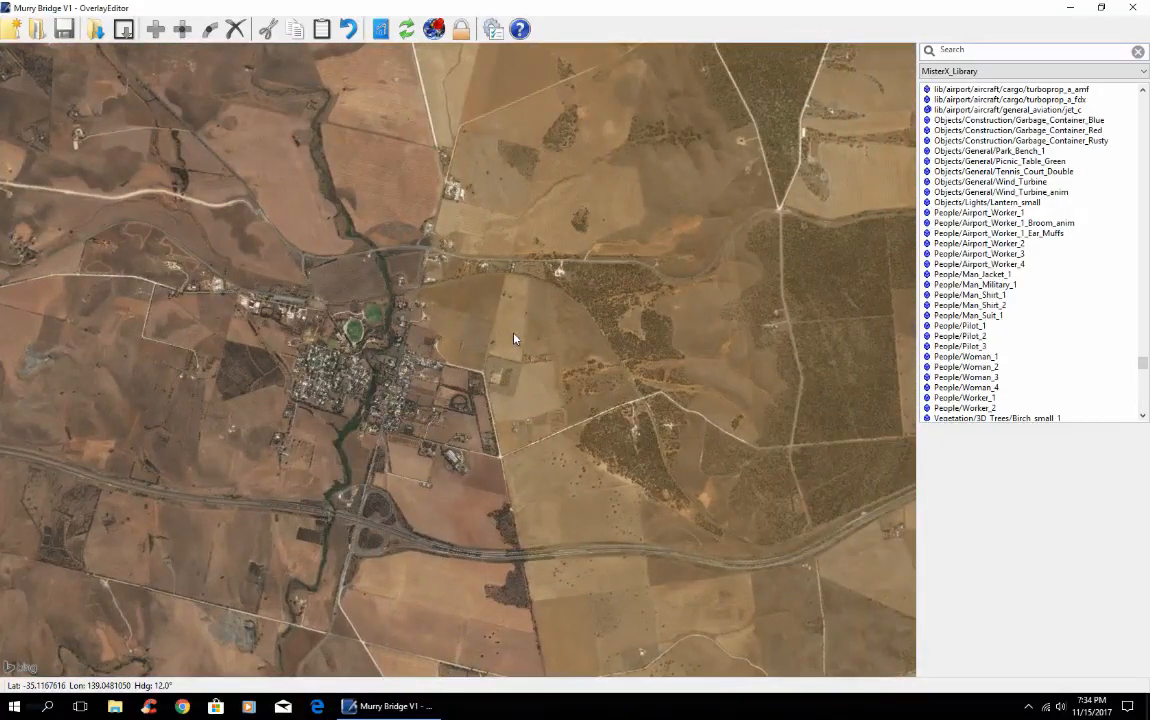
key(Up)
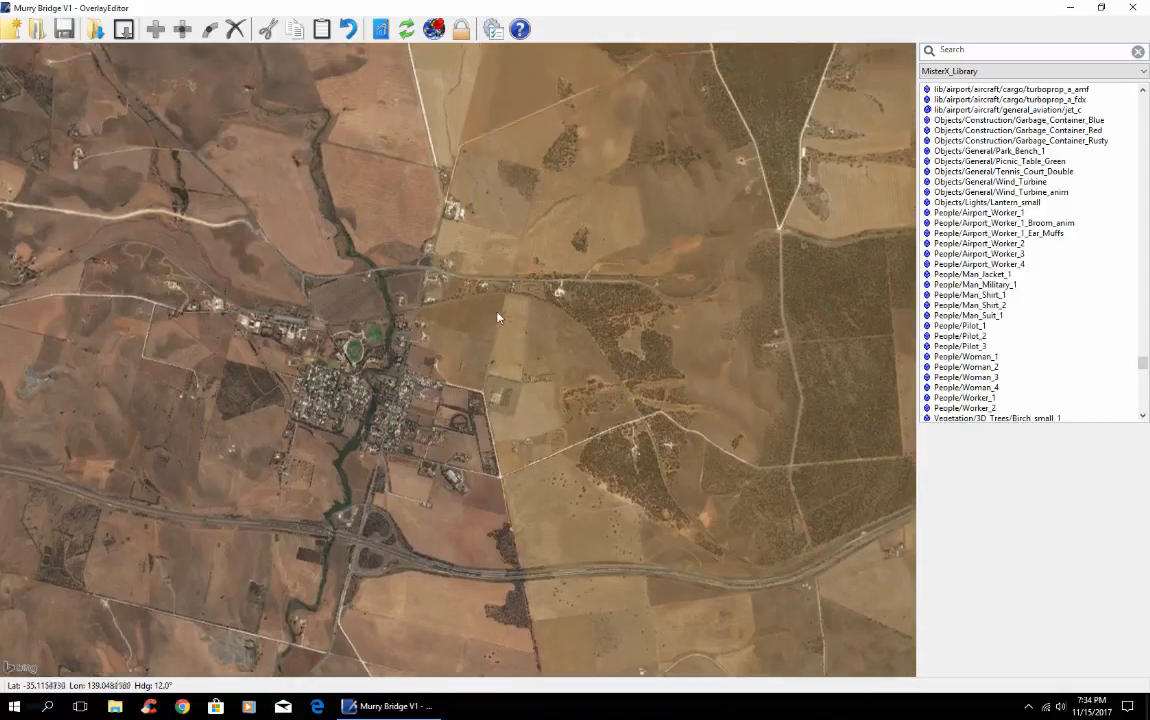
key(Up)
key(Up)
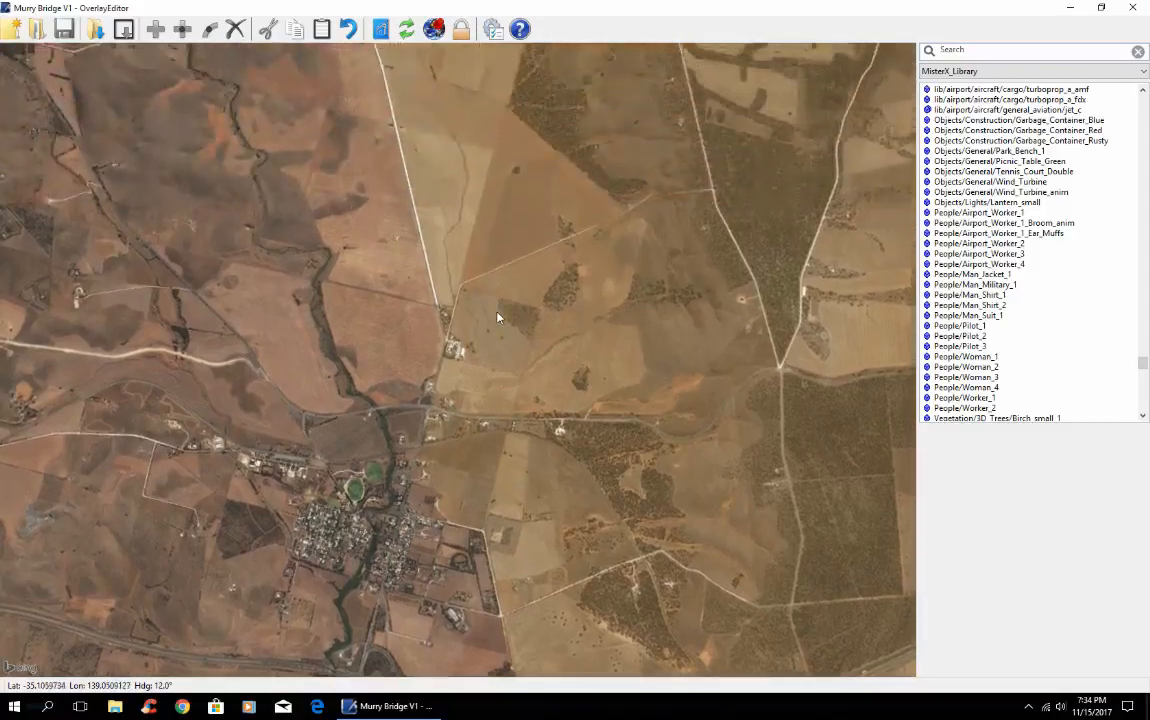
key(Right)
key(Right)
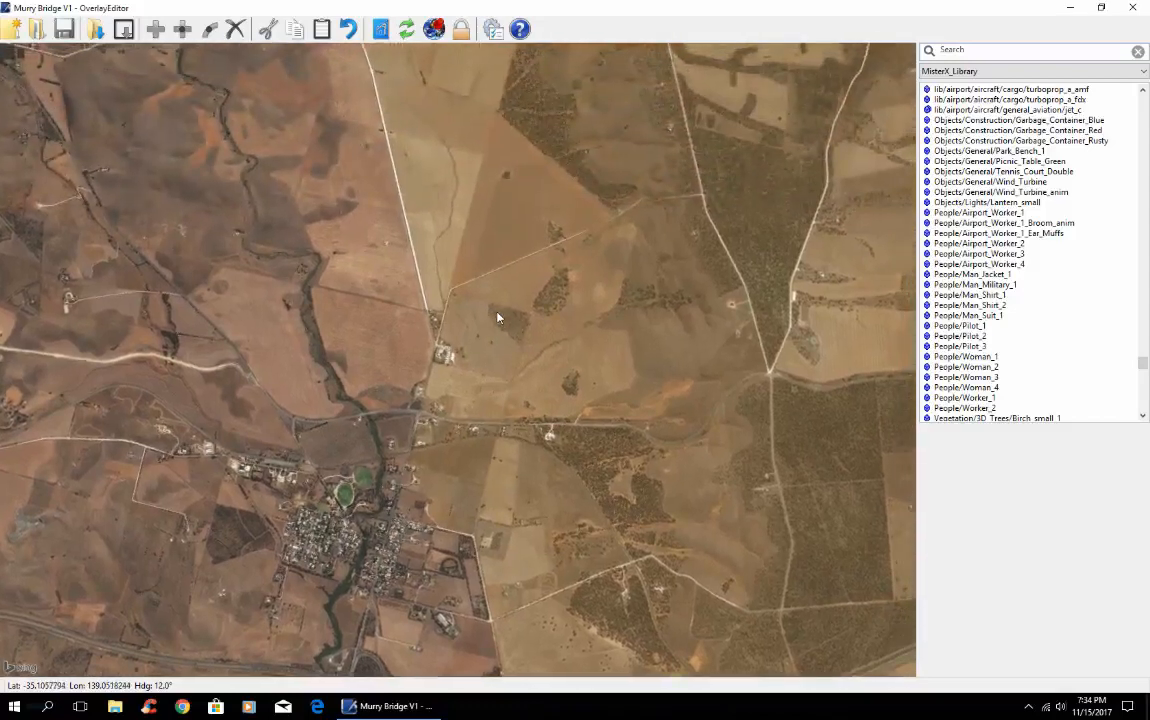
scroll(498, 318, up, 3)
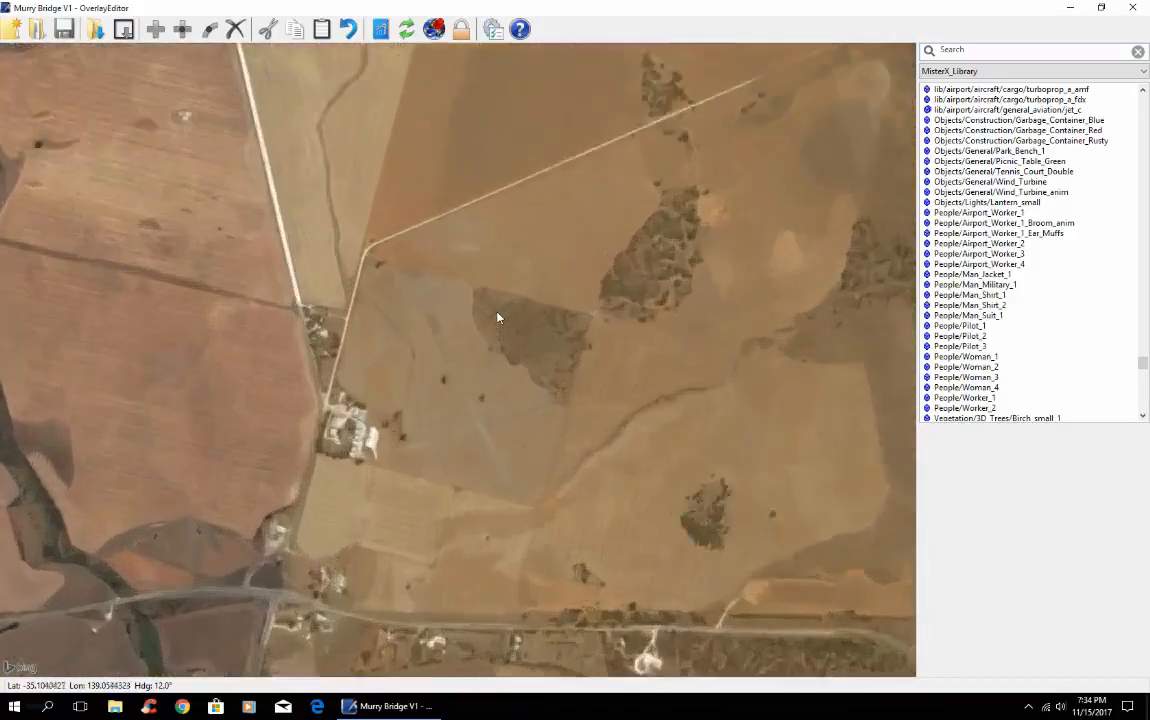
key(Down)
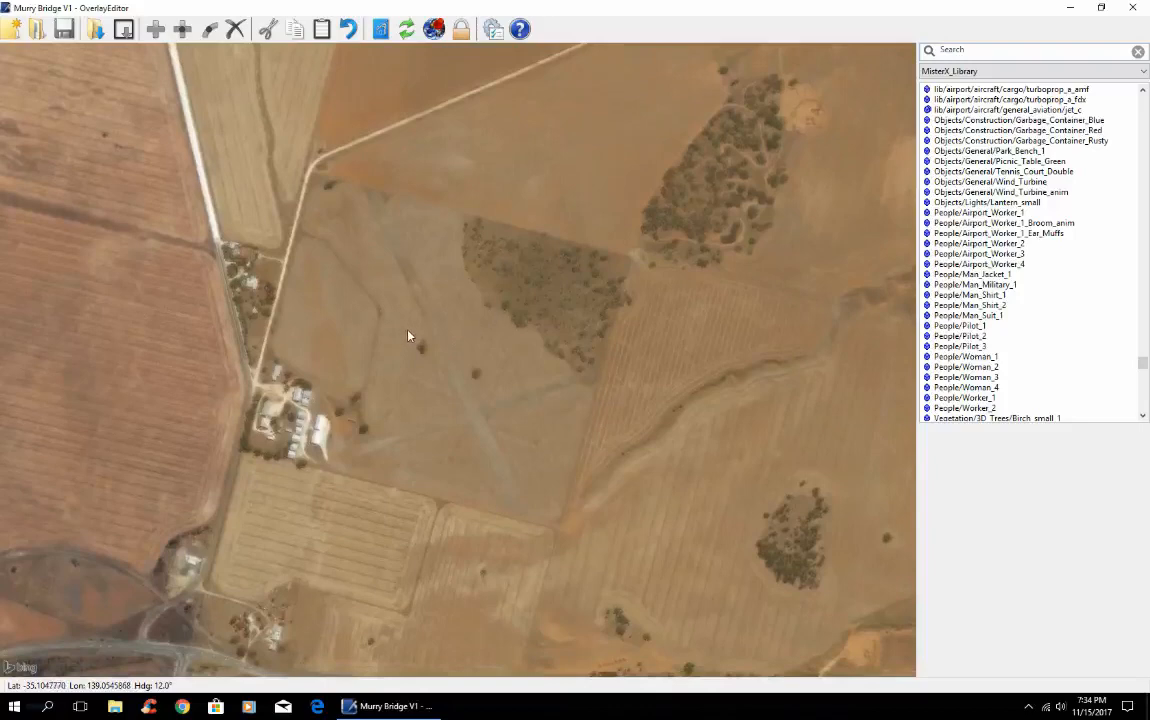
Rotate the map view so the boundaries of the paddock beside the farm buildings run straight up and across
key(e)
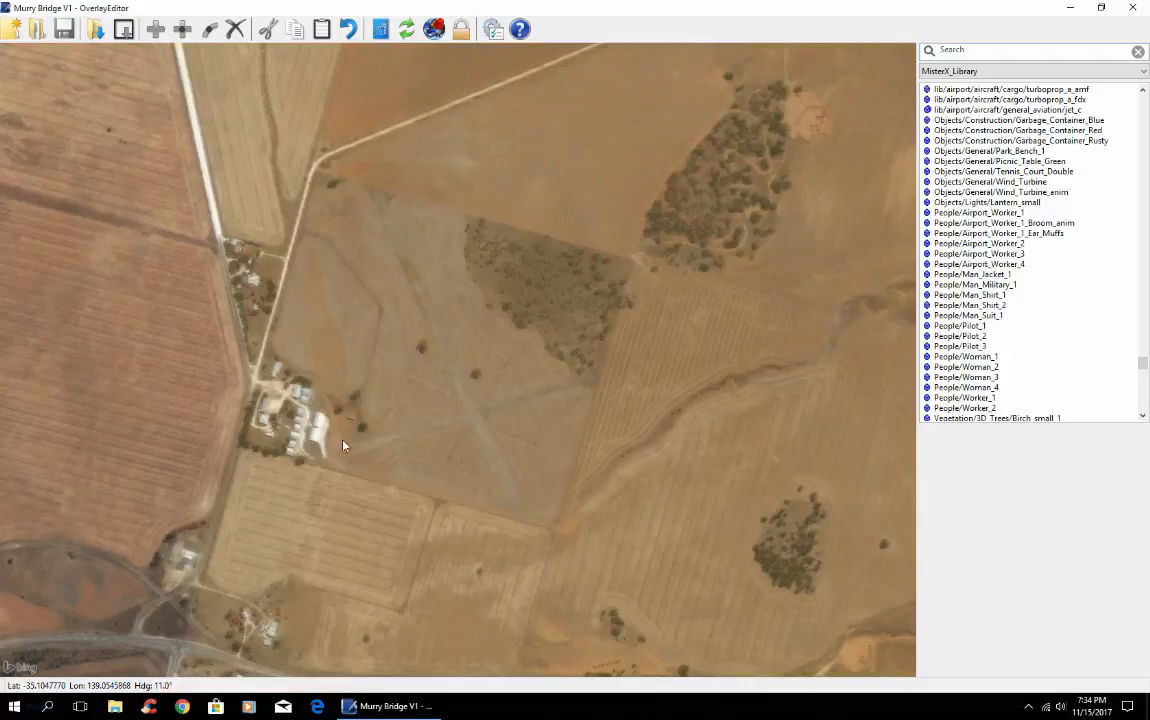
key(End)
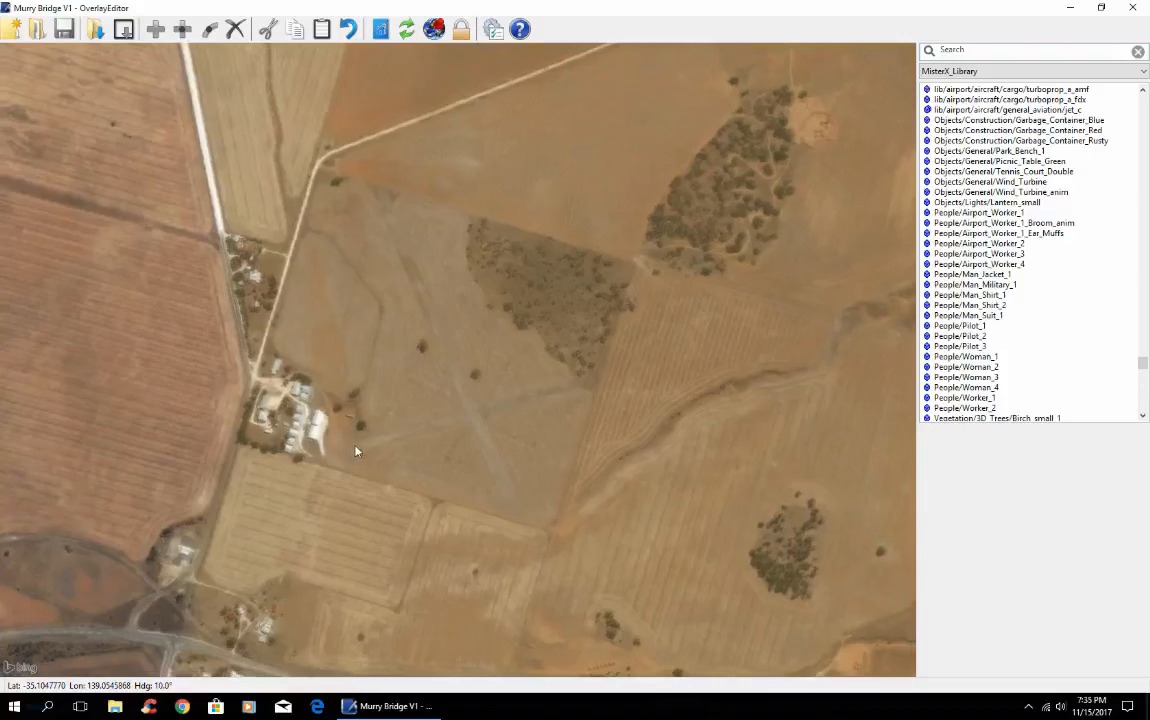
key(End)
key(Home)
key(Home)
key(Home)
key(Home)
key(Home)
key(Home)
key(Home)
key(Home)
key(Home)
key(Home)
key(Home)
key(Home)
key(Home)
key(Home)
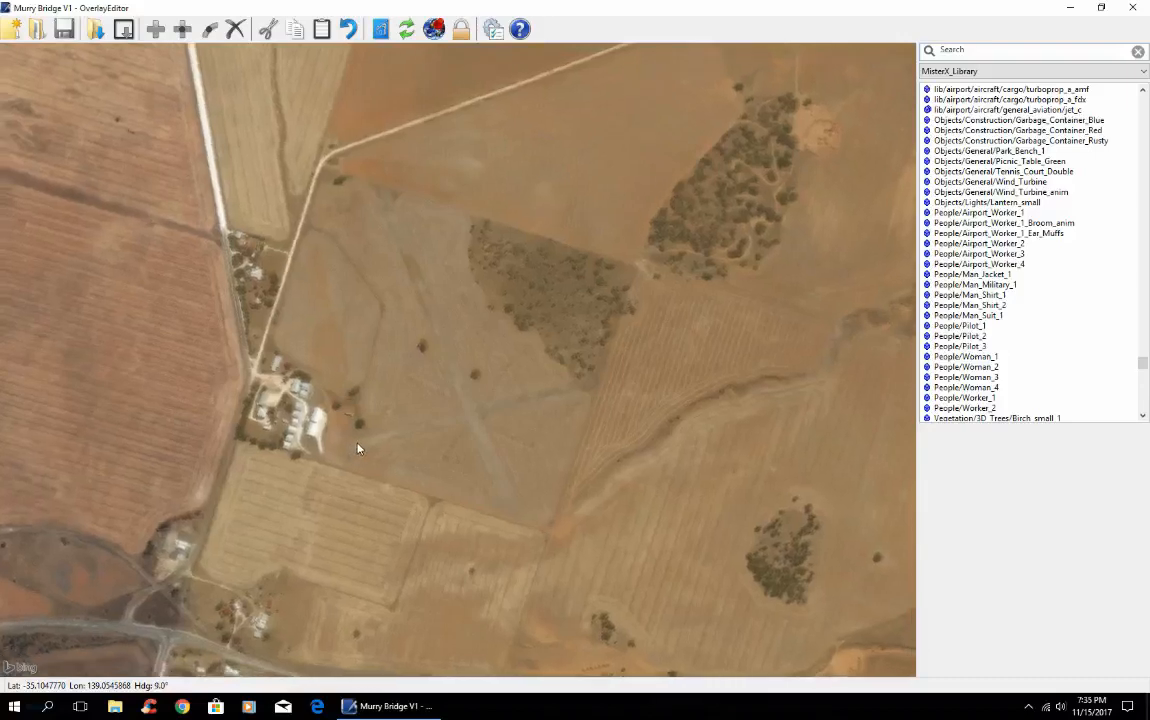
key(Home)
key(Home)
key(Home)
key(Home)
key(Home)
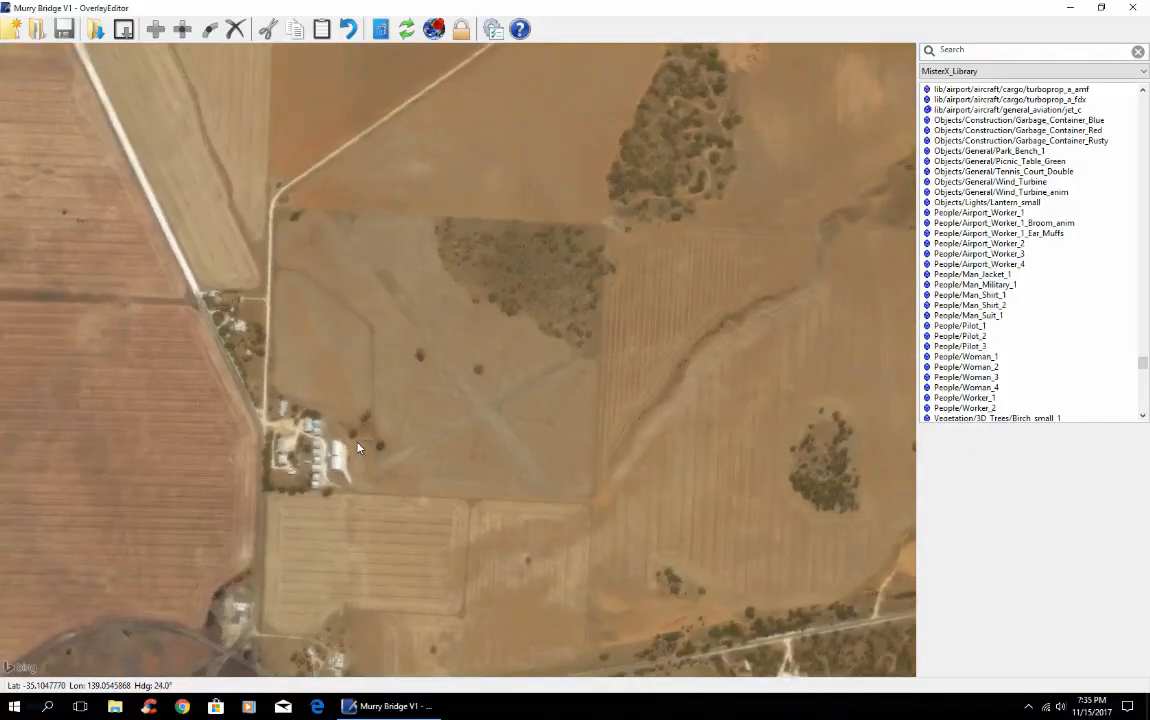
Examine the roads, woodland and farmland between the township and the large sheds to its east
scroll(323, 413, down, 10)
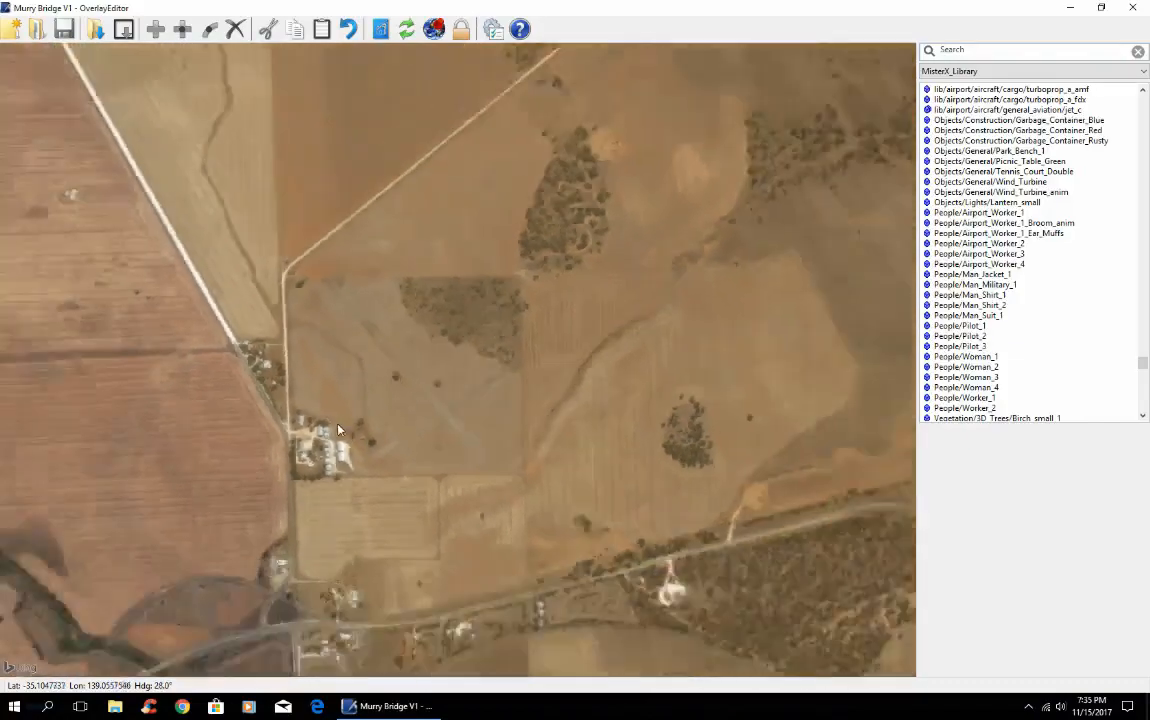
scroll(347, 437, down, 10)
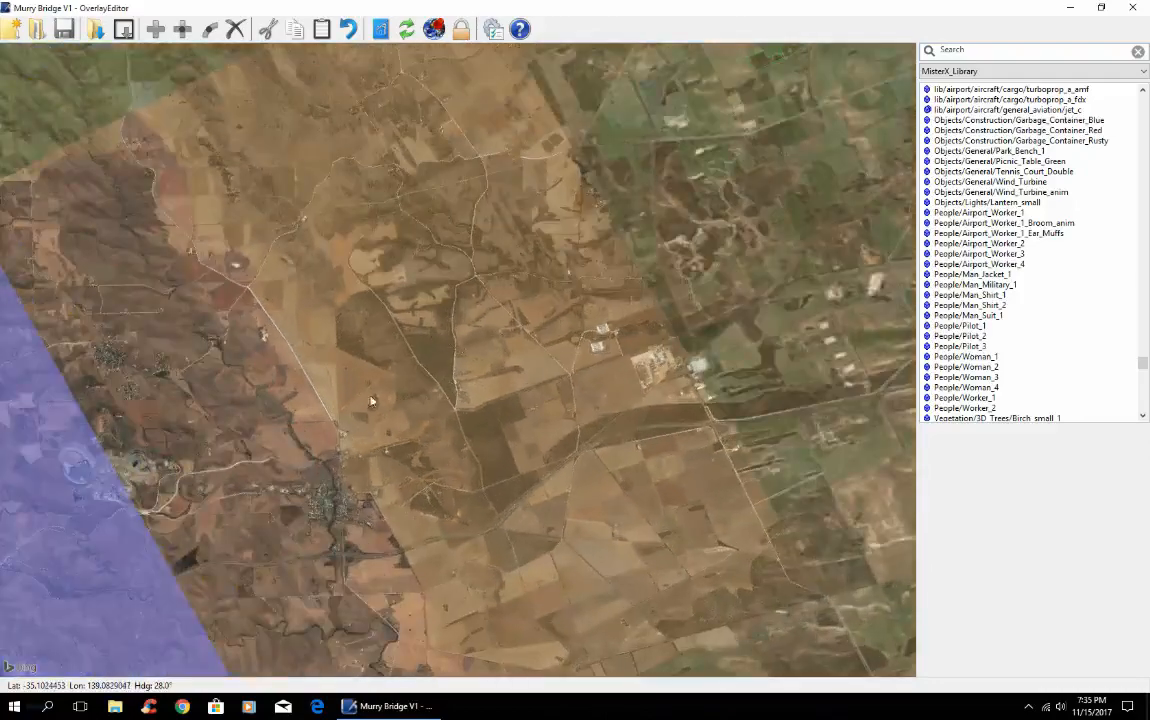
scroll(488, 440, up, 5)
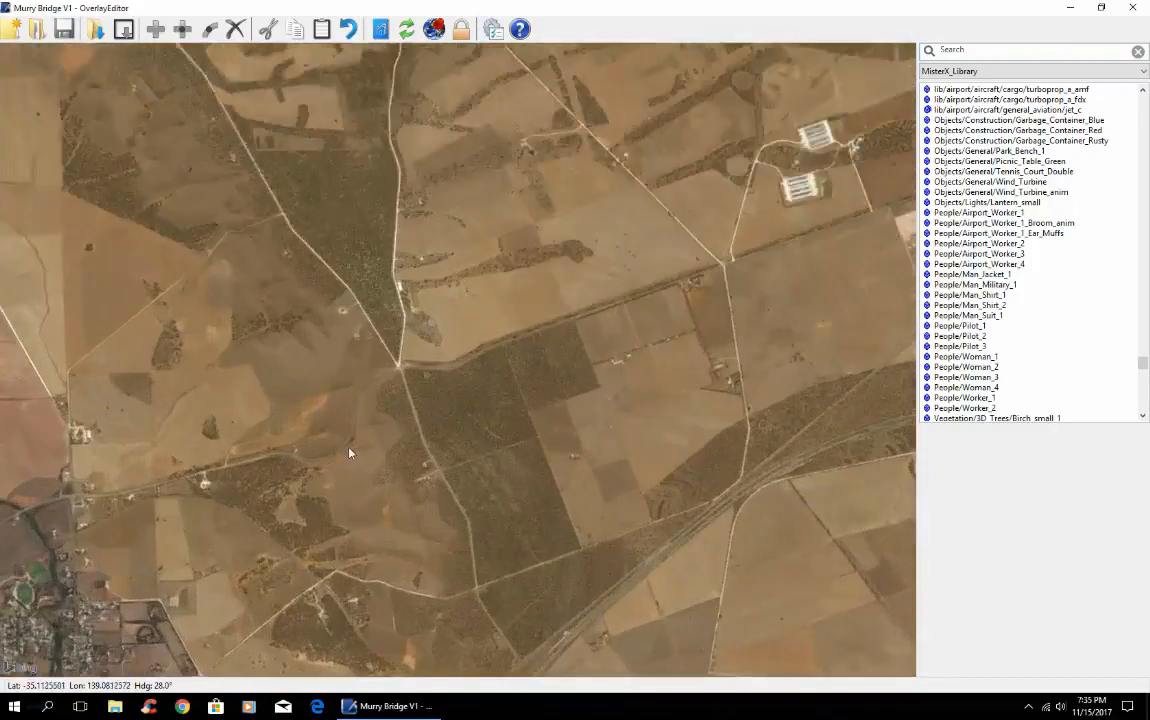
scroll(349, 453, down, 1)
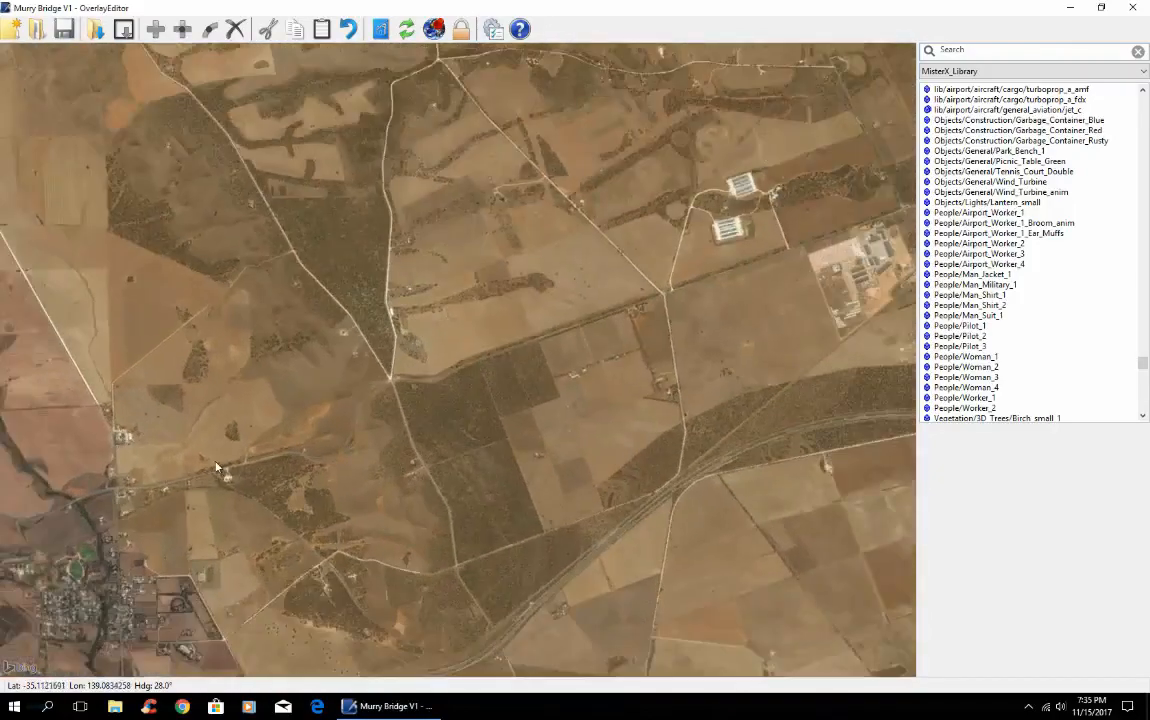
key(Left)
key(Left)
key(Left)
key(Left)
key(Left)
key(Left)
key(Left)
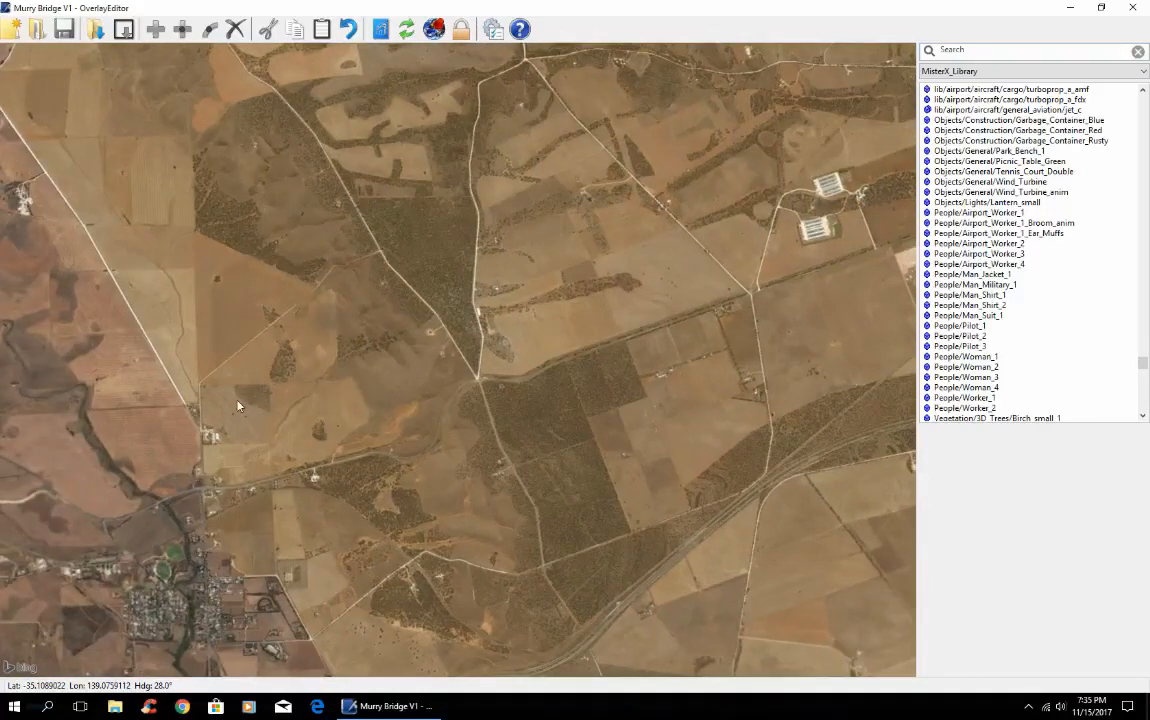
Survey the wider region's aerial imagery, from the western tile edge to the river and the southern lake
scroll(238, 404, down, 5)
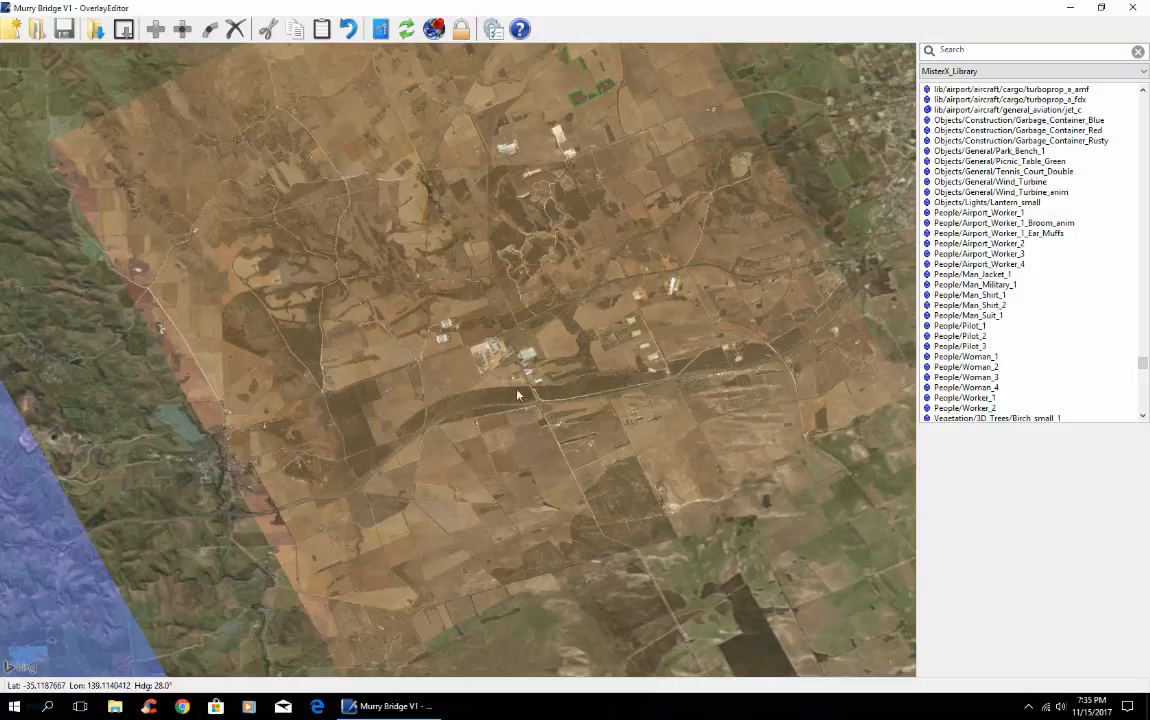
scroll(435, 415, down, 2)
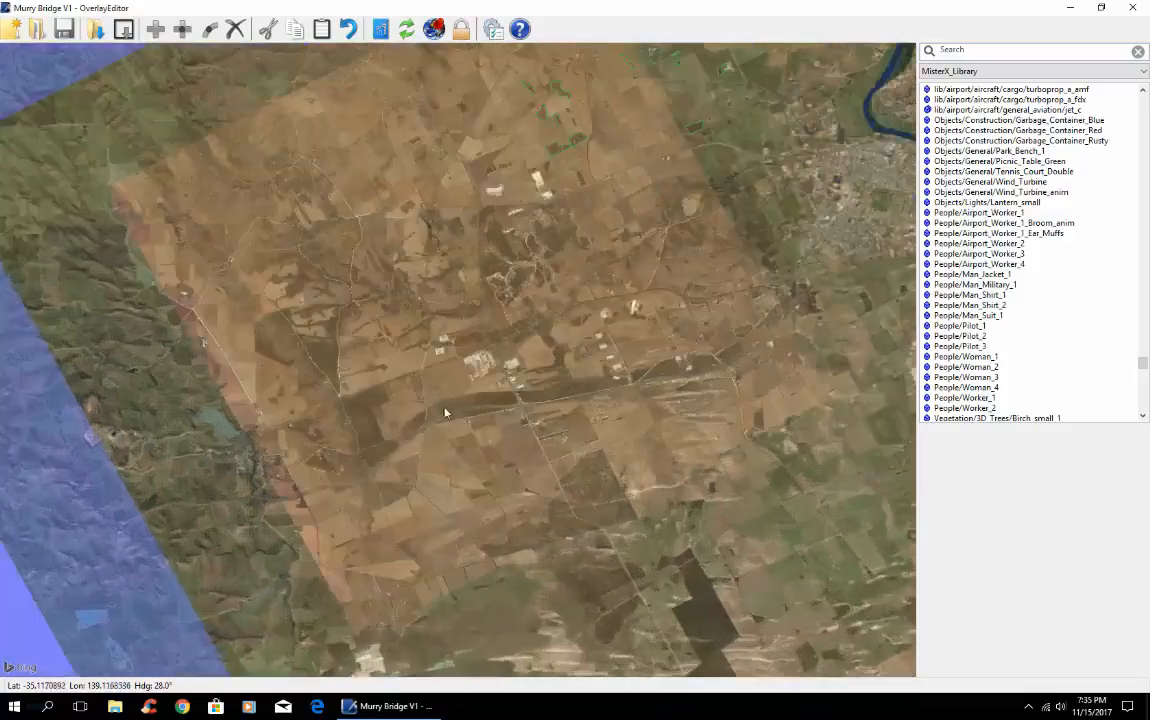
scroll(436, 412, up, 4)
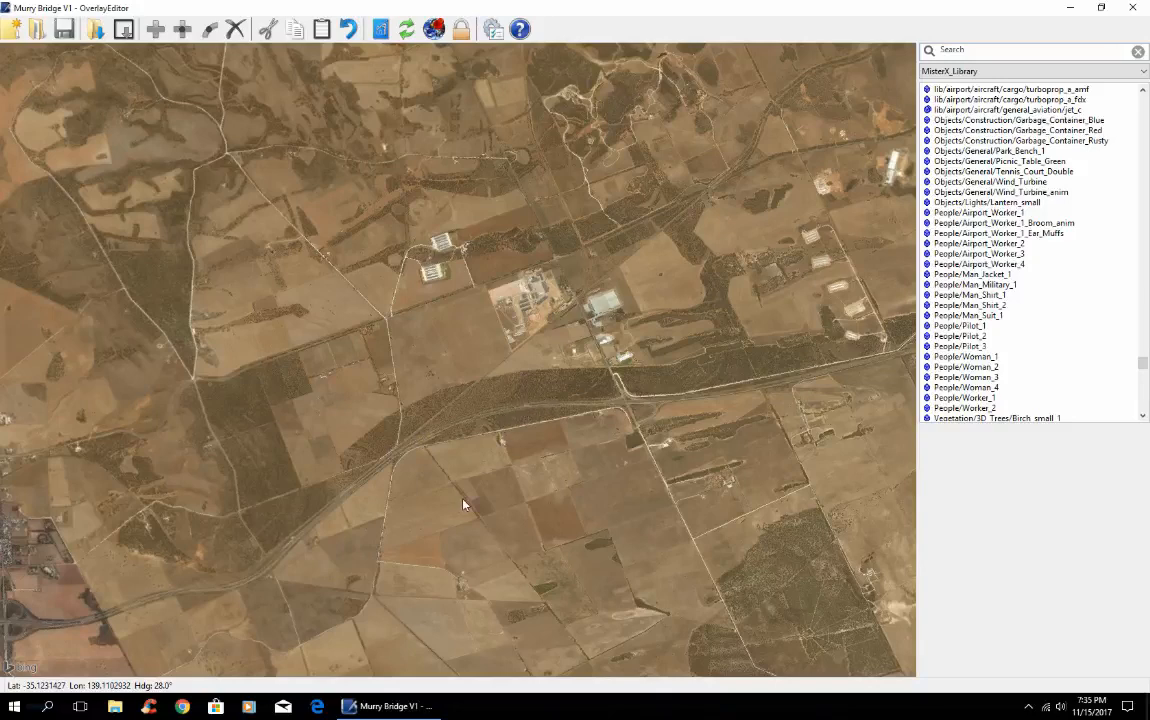
scroll(486, 508, down, 1)
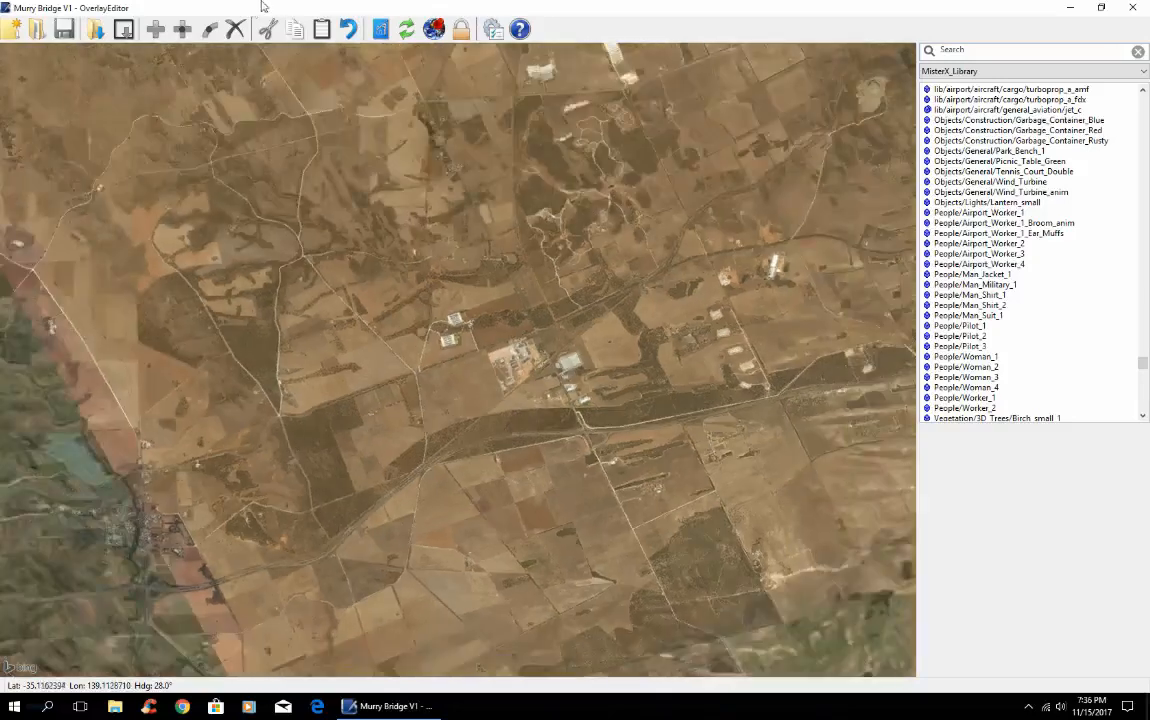
scroll(195, 90, down, 3)
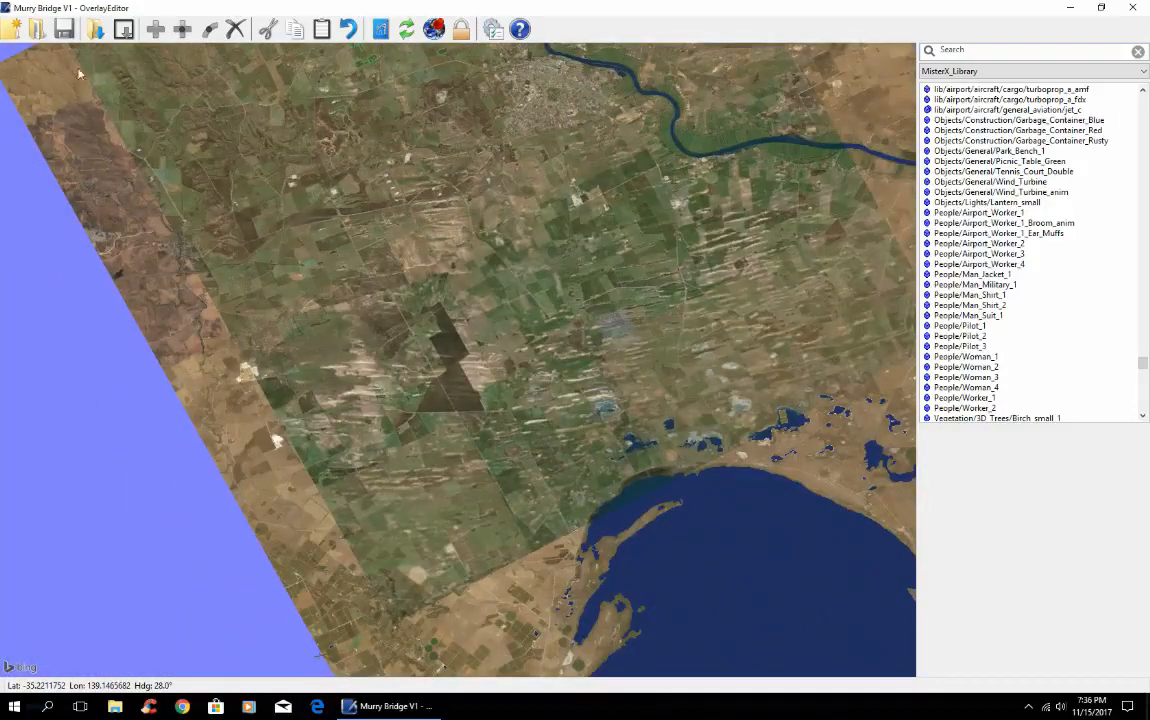
scroll(327, 239, up, 3)
scroll(327, 239, up, 3)
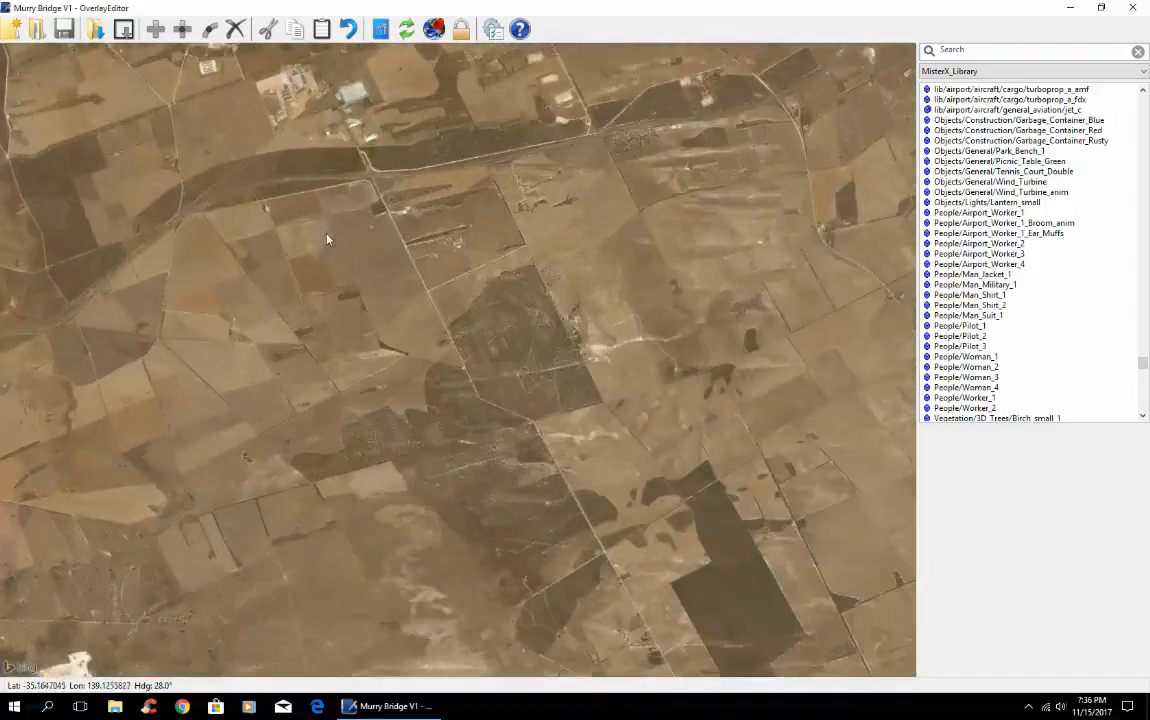
scroll(327, 239, up, 2)
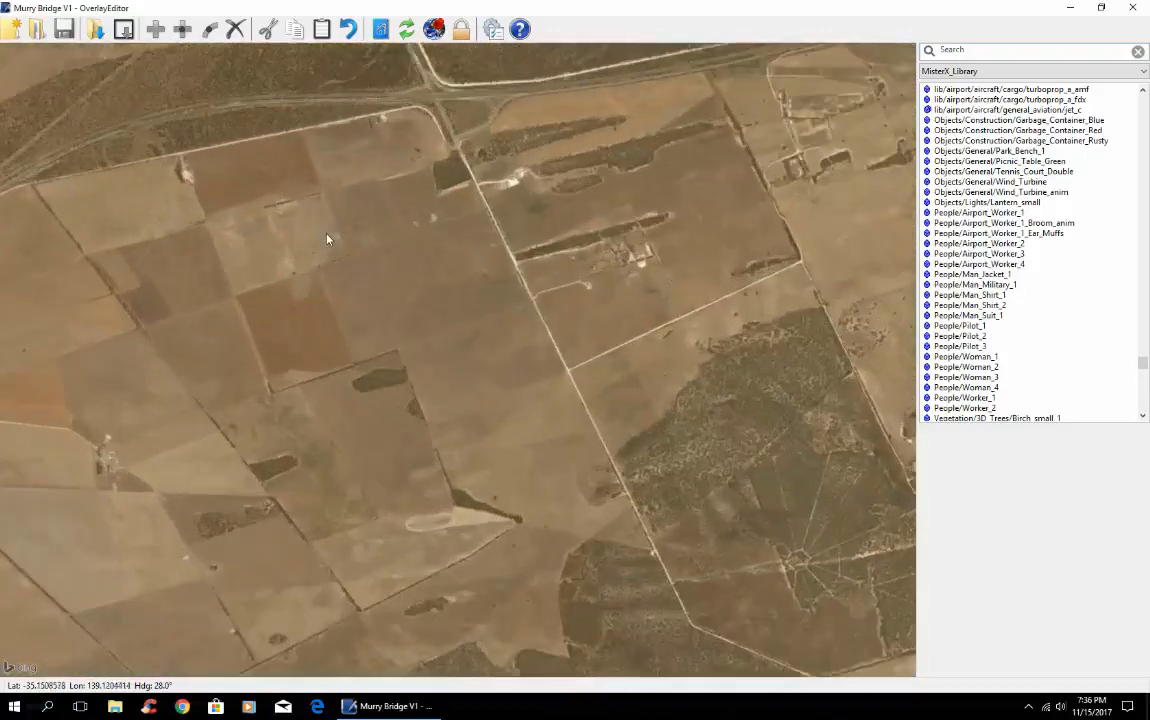
Inspect the farmland south of the highway, working westward to the road junction beside the woodland
key(Left)
key(Left)
key(Left)
key(Left)
key(Left)
key(Left)
key(Left)
key(Left)
key(Left)
key(Left)
key(Left)
key(Left)
key(Left)
key(Left)
key(Left)
key(Left)
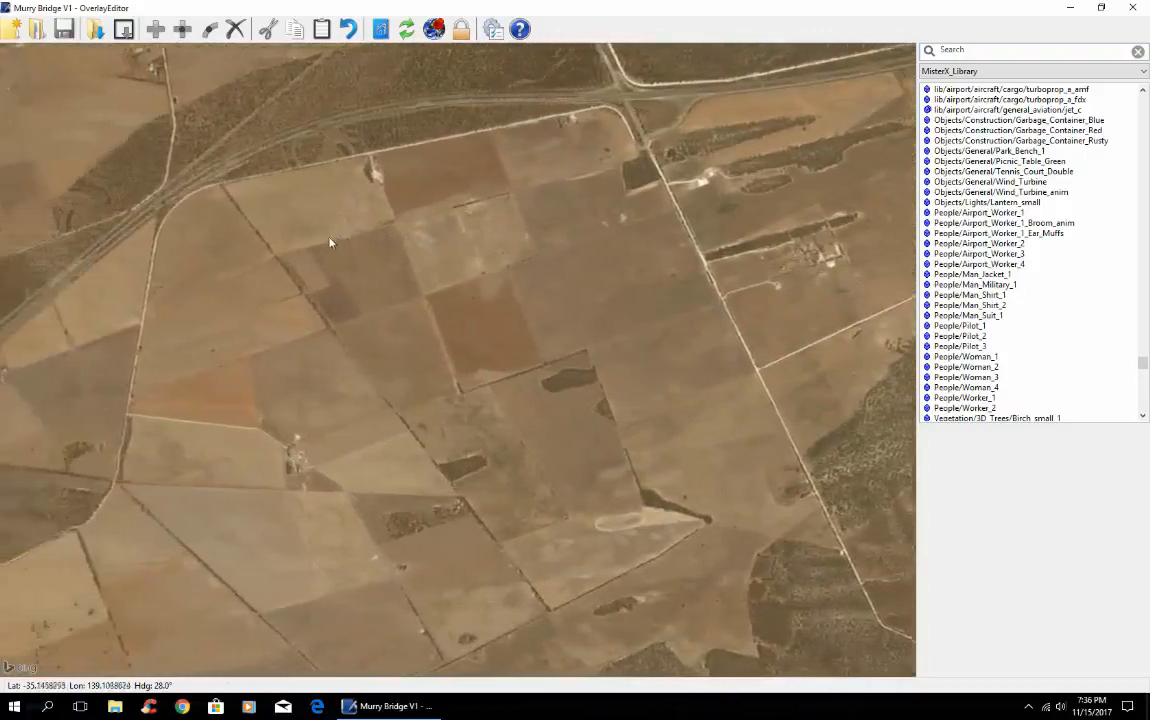
scroll(341, 258, down, 3)
key(Left)
key(Left)
key(Left)
key(Left)
key(Up)
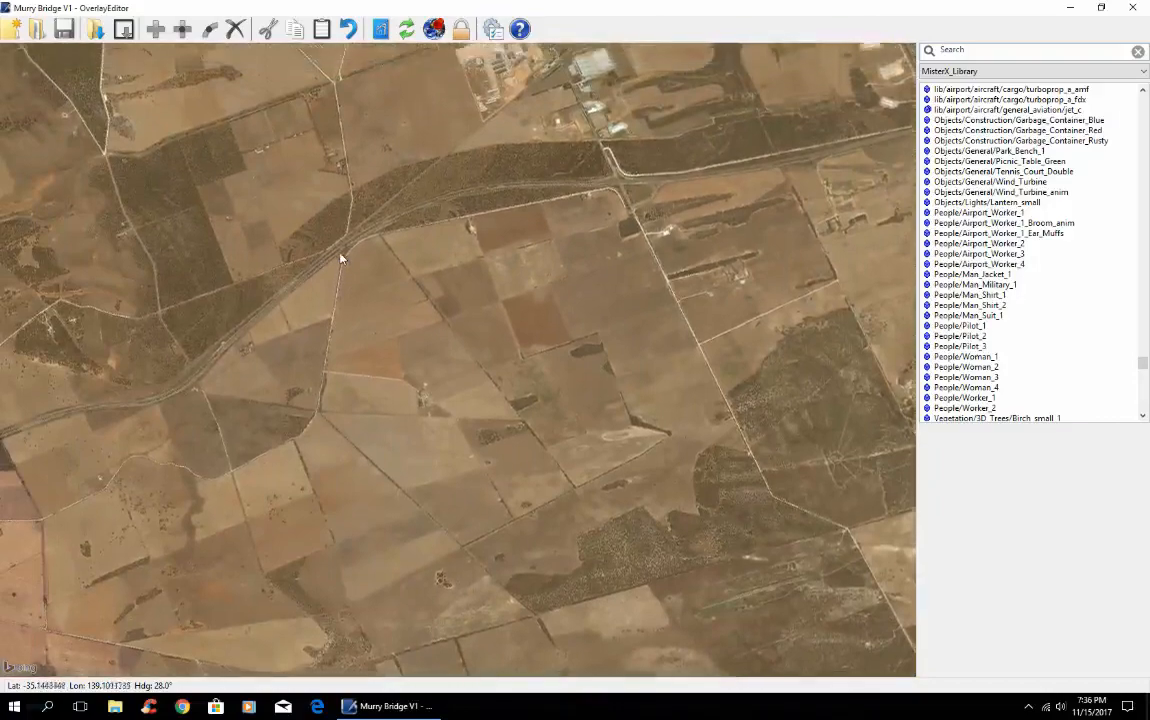
Survey the aerial imagery from the highway farmland westward to the creekside township and the paddocks north of it
key(Left)
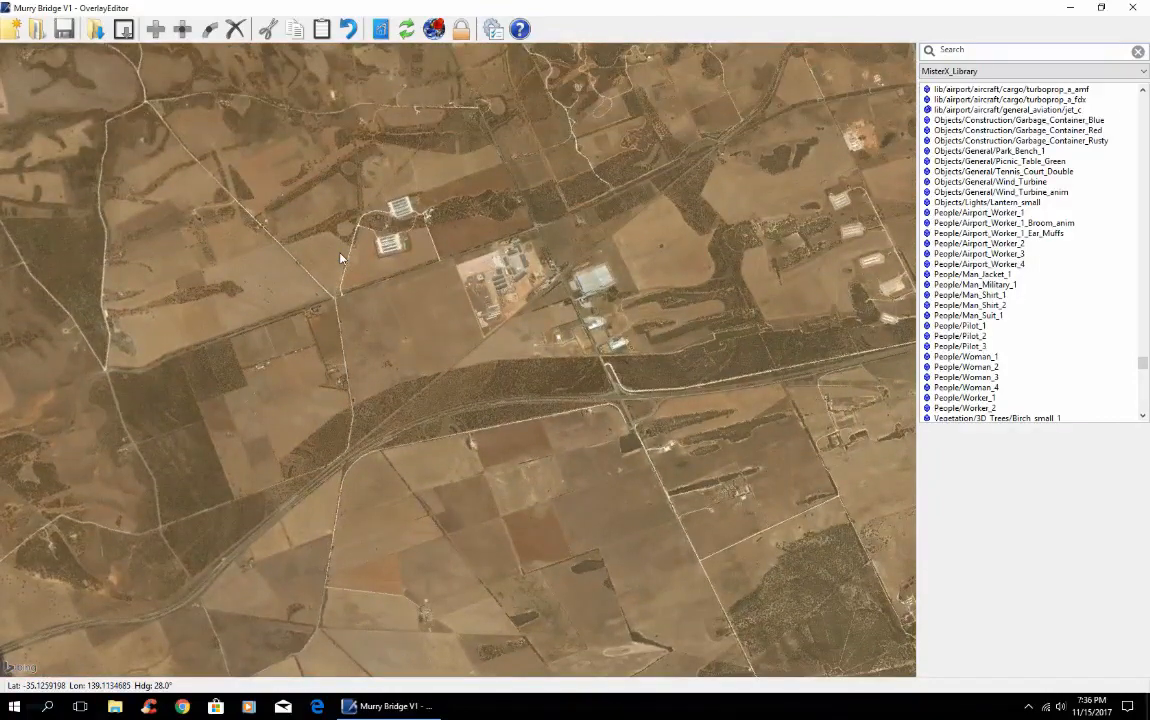
scroll(340, 259, down, 2)
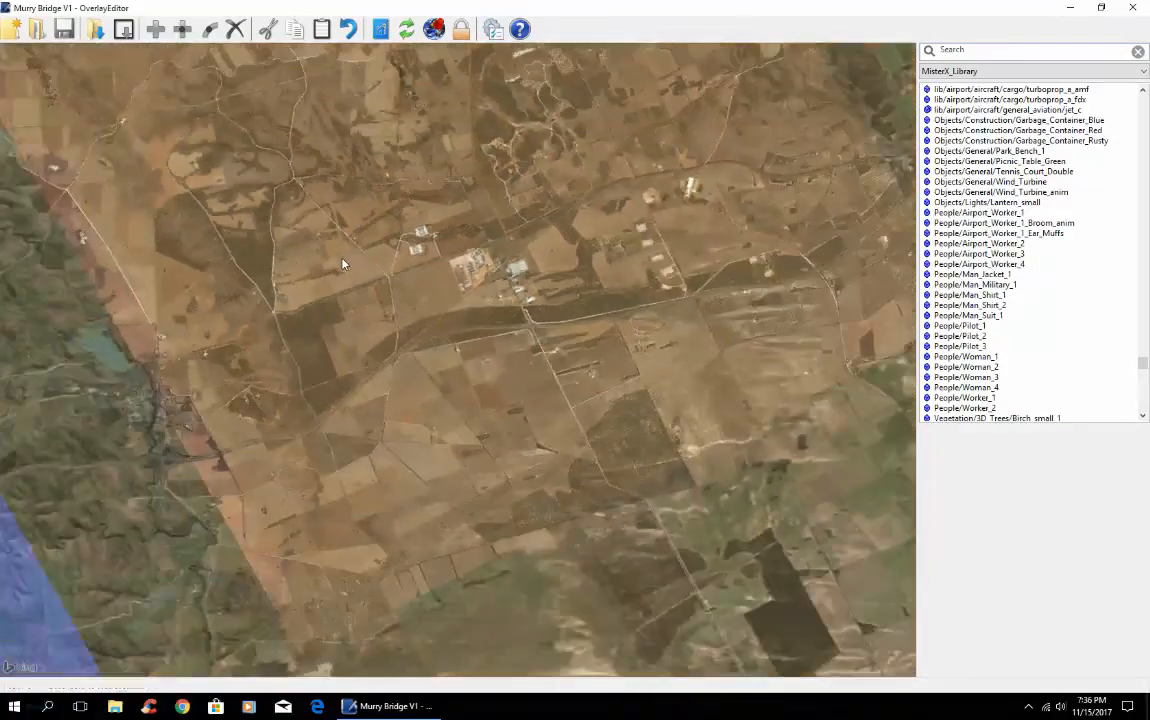
key(Left)
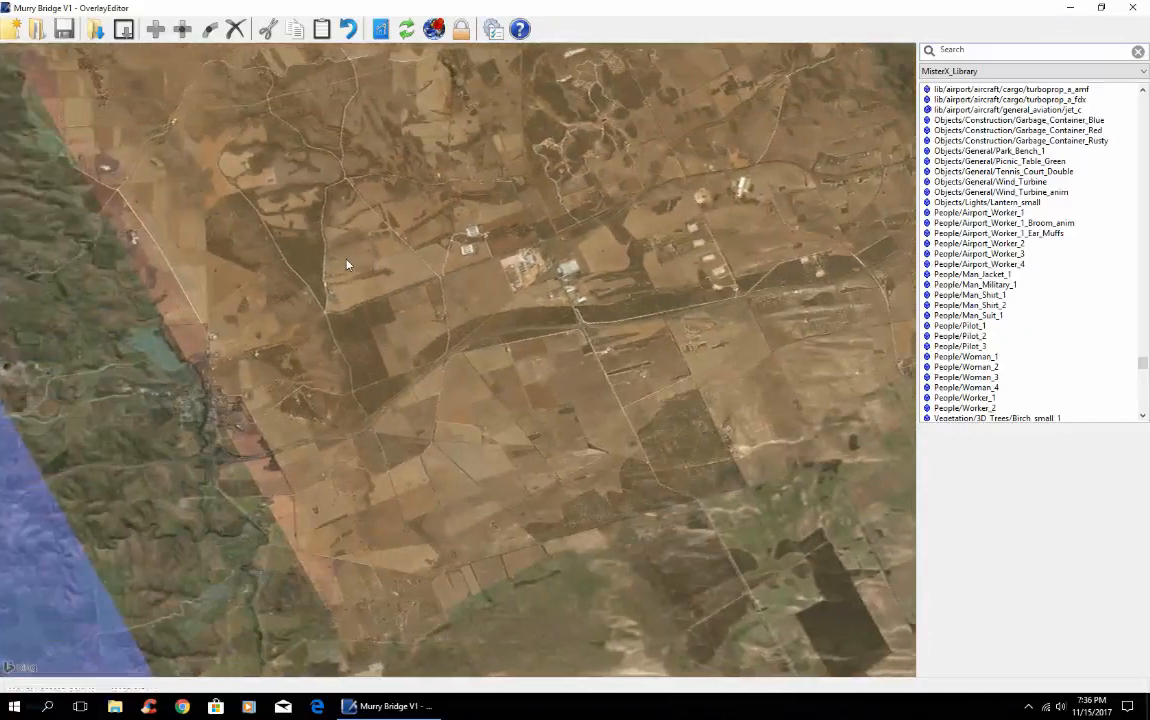
key(Left)
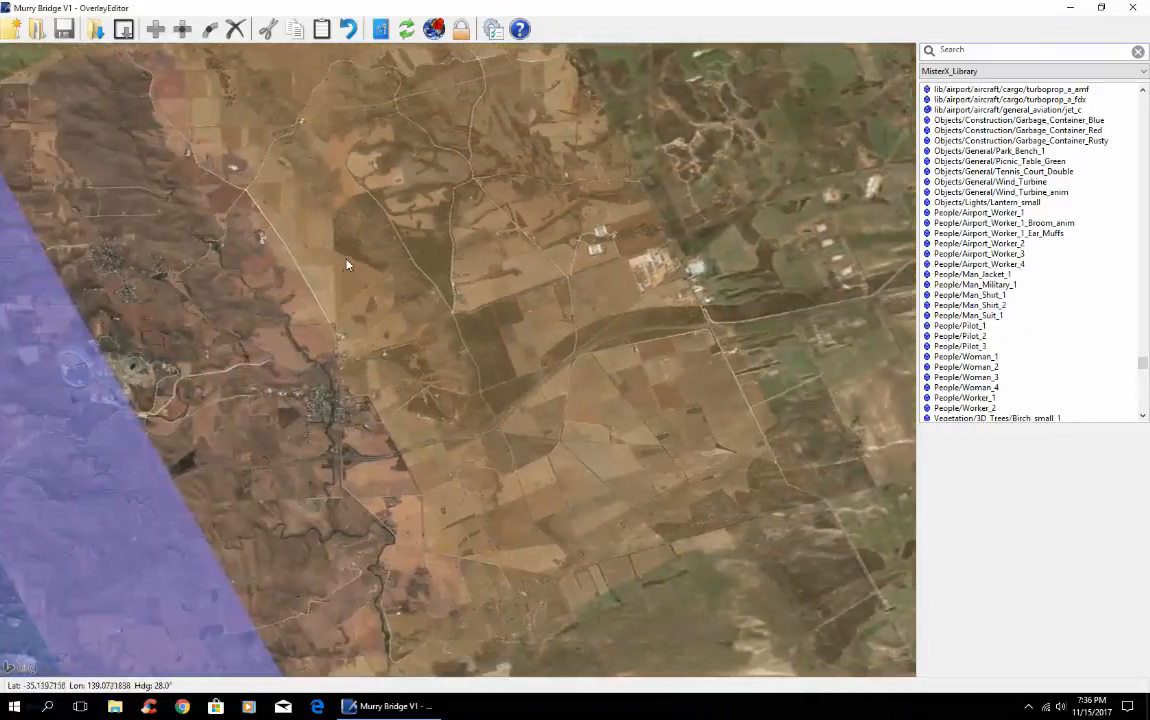
scroll(348, 265, up, 2)
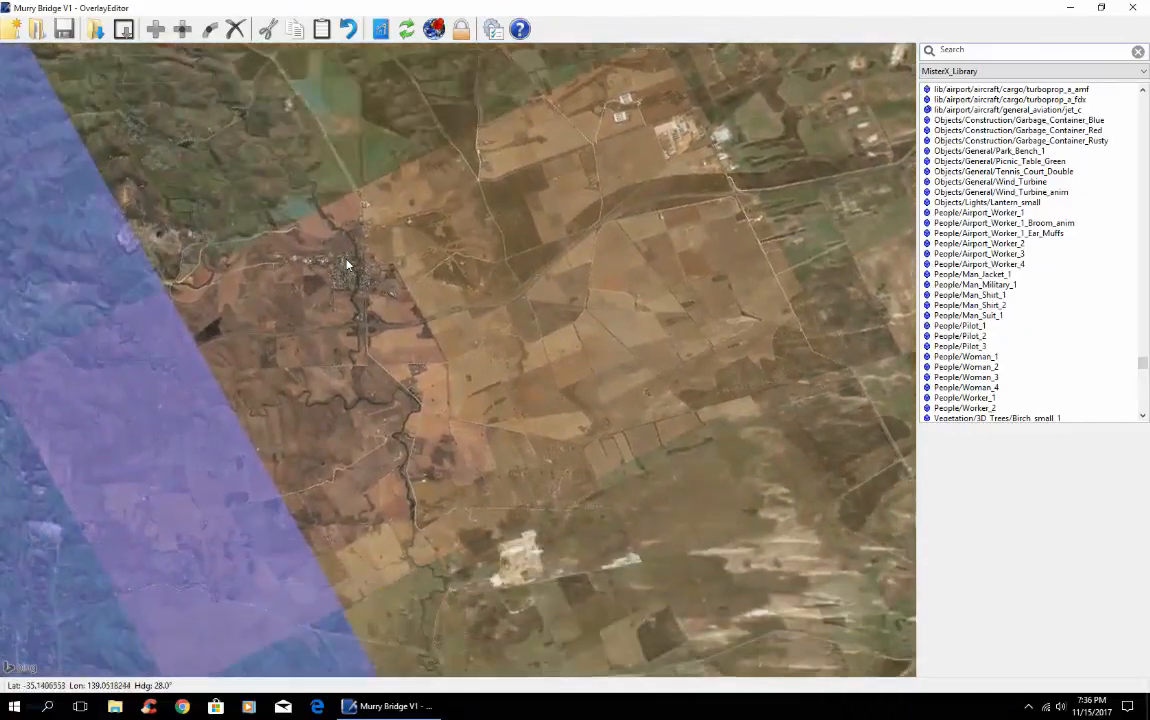
key(Up)
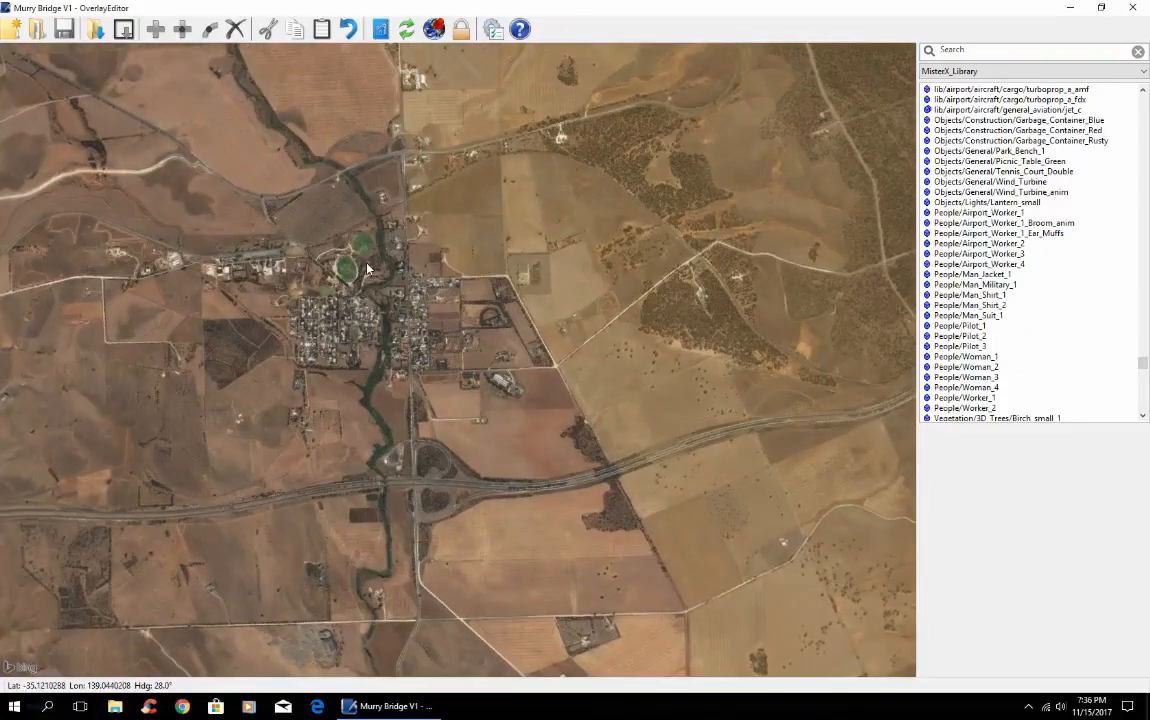
key(Up)
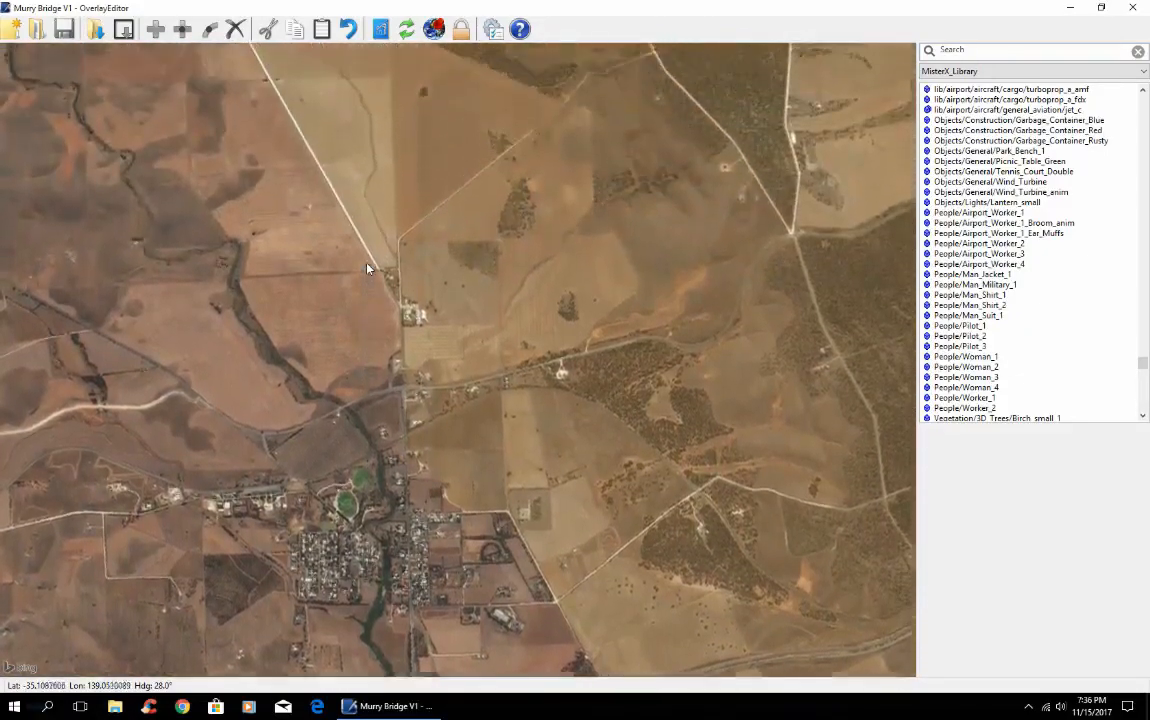
key(Right)
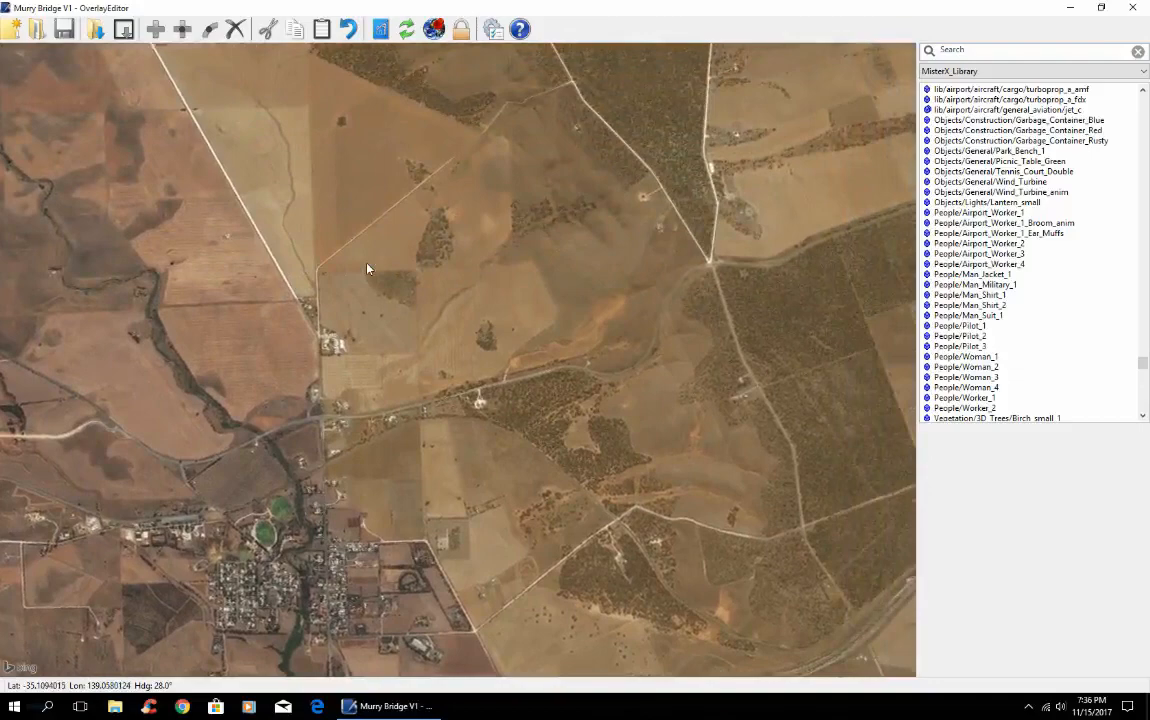
Examine the farm buildings and adjoining paddock north of the township at close range
scroll(367, 268, up, 2)
key(Down)
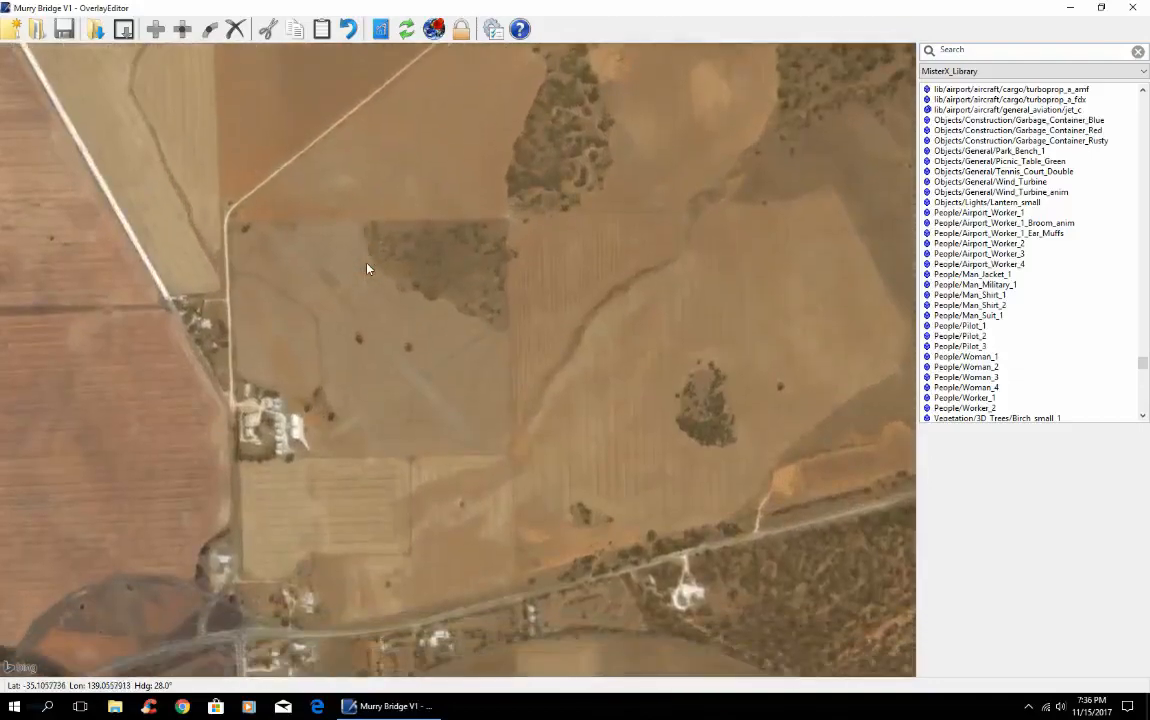
key(Left)
key(Left)
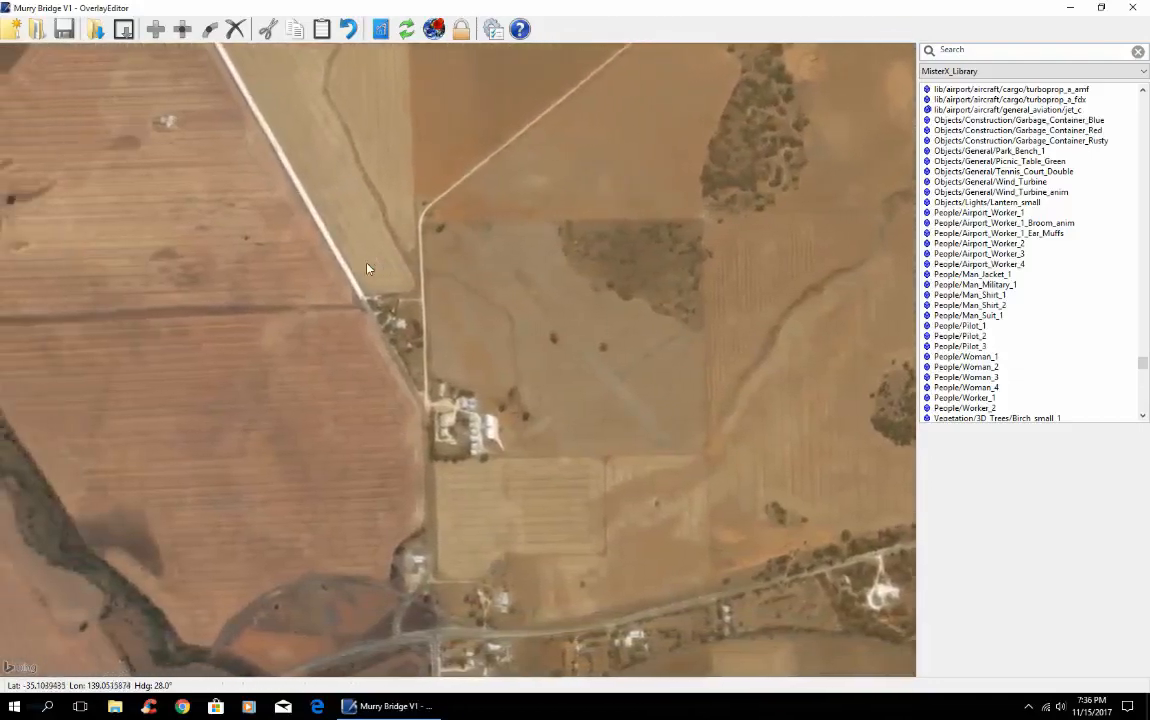
scroll(367, 268, up, 2)
key(Down)
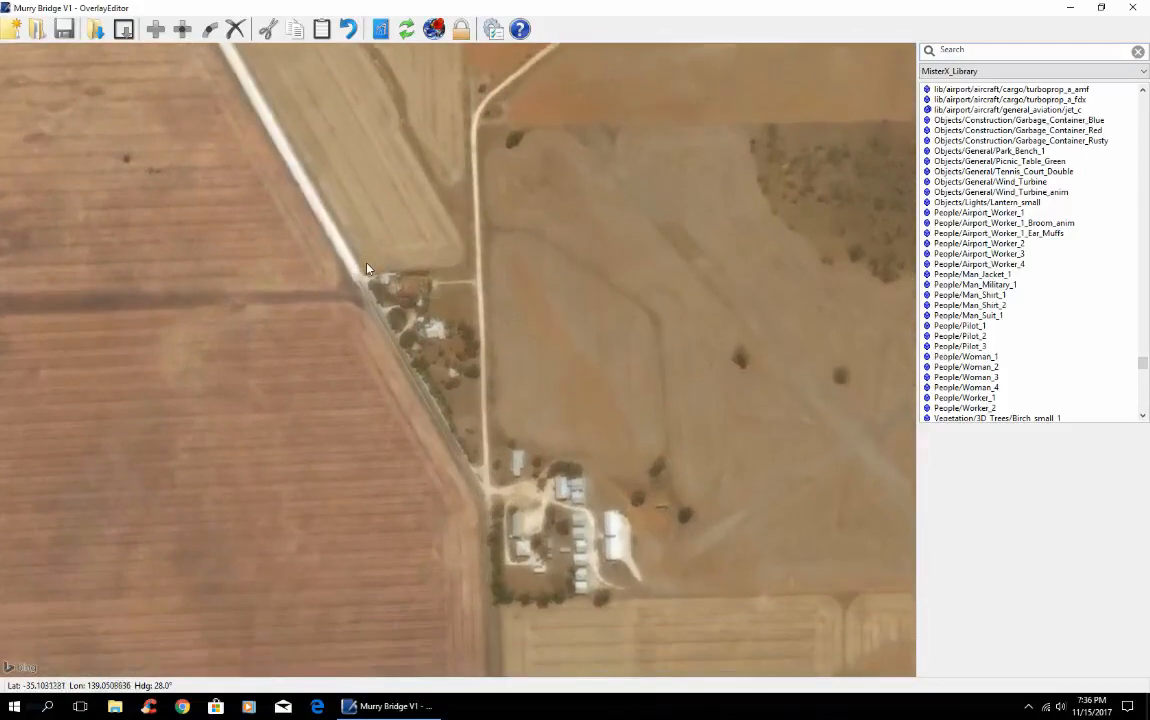
key(Right)
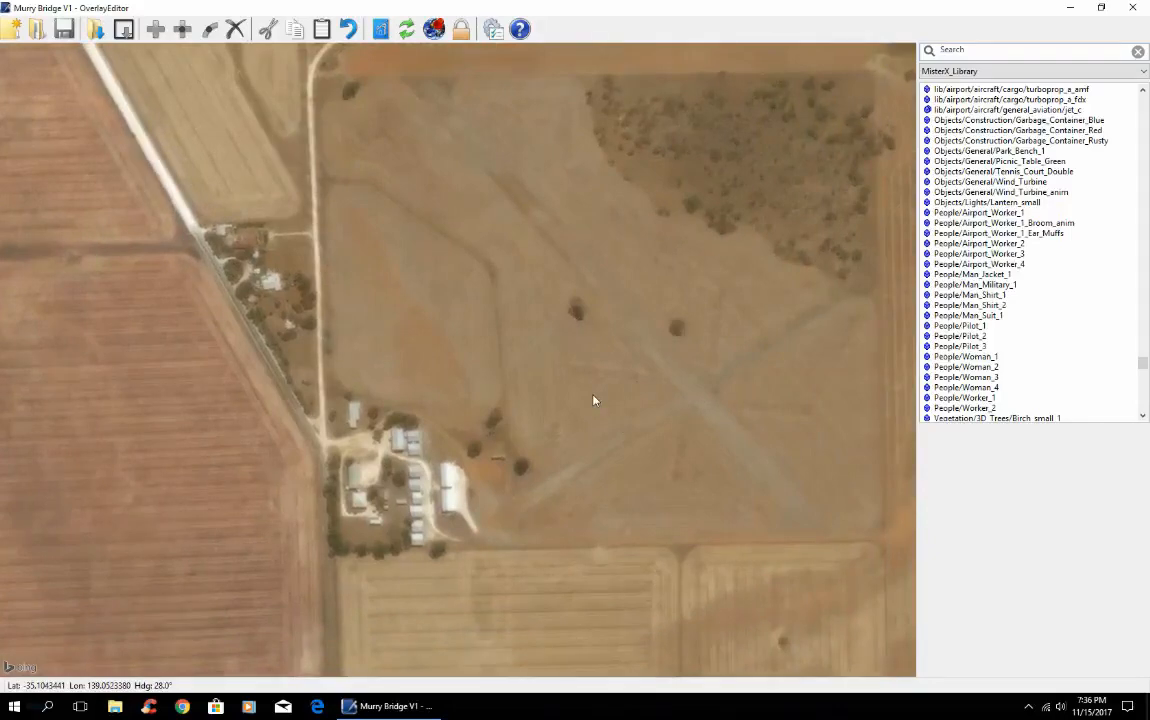
scroll(590, 402, up, 1)
key(Up)
key(Down)
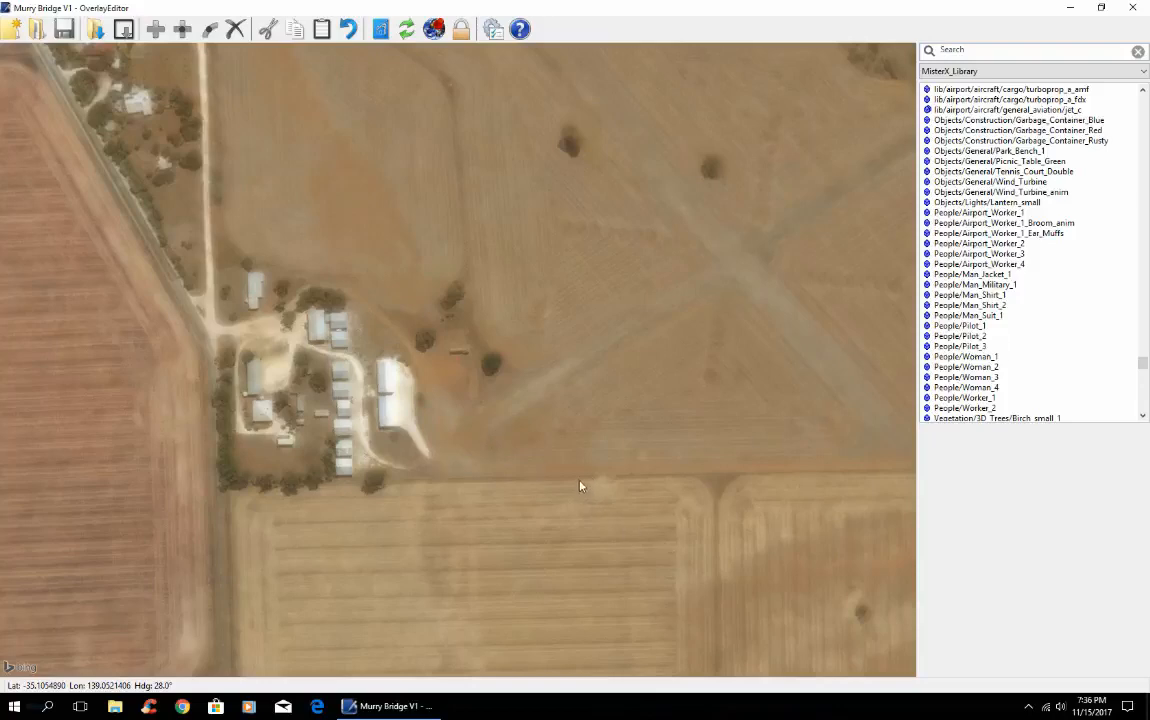
key(Left)
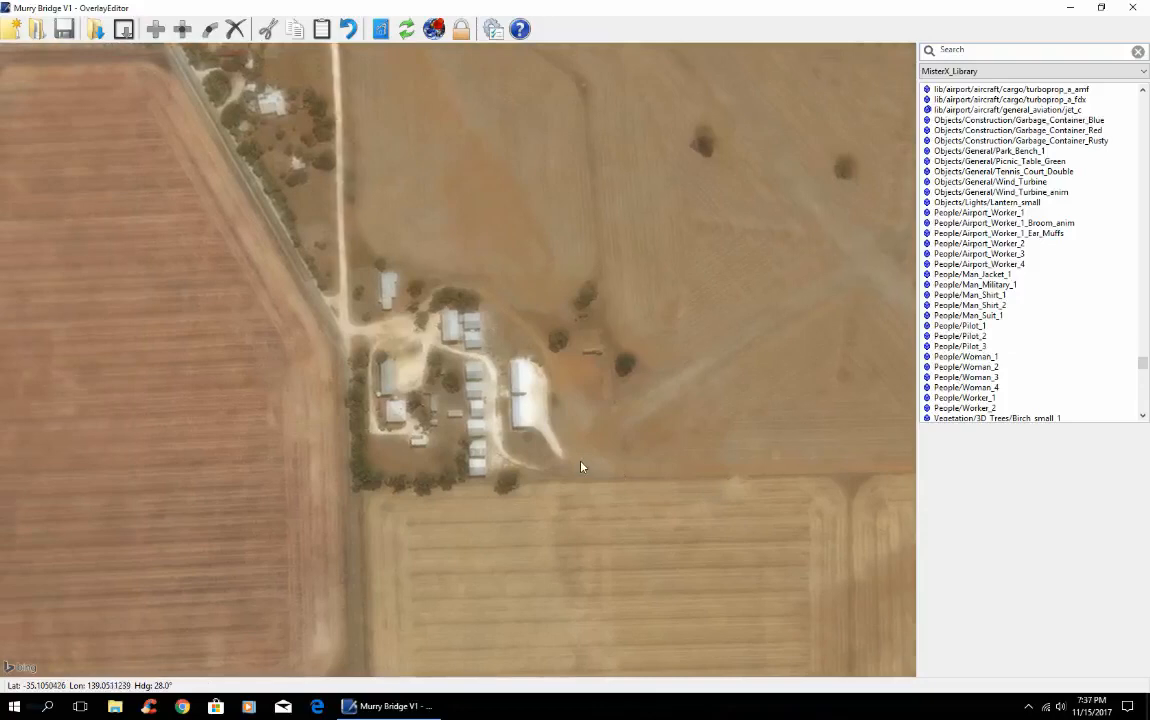
key(Down)
key(Right)
key(Right)
key(Down)
key(Right)
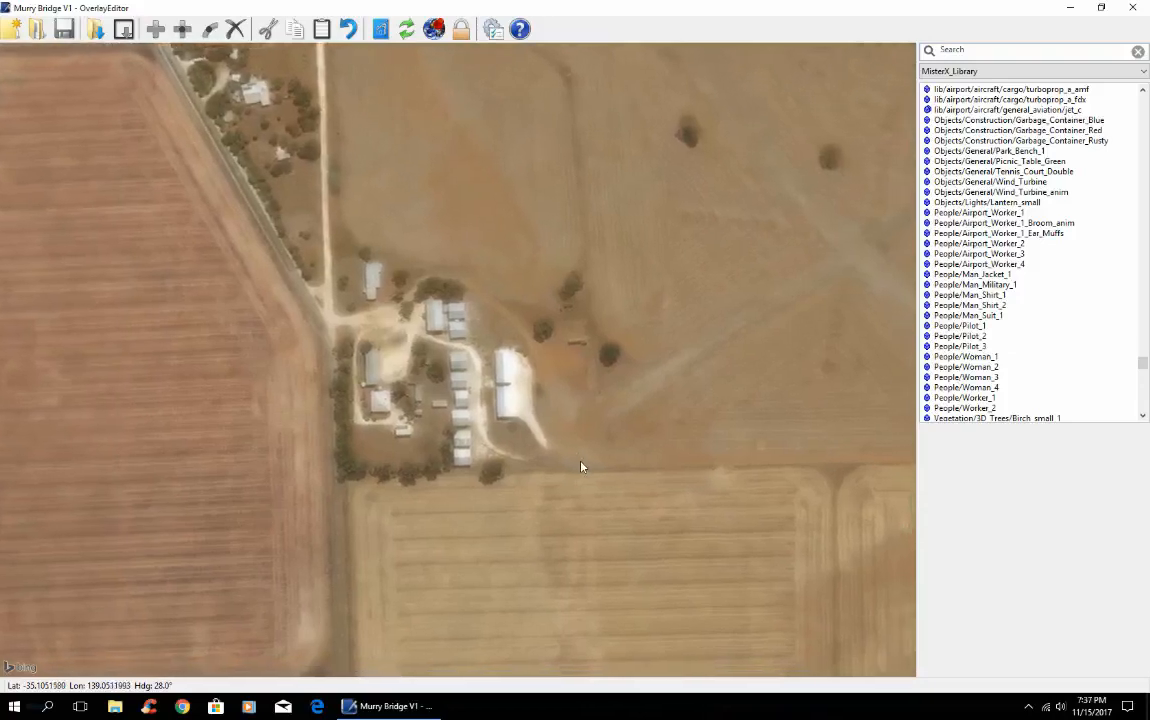
Search the object library for "shed" and preview the Shed13x24 and TinShed10x30Dk models
click(953, 49)
text(s)
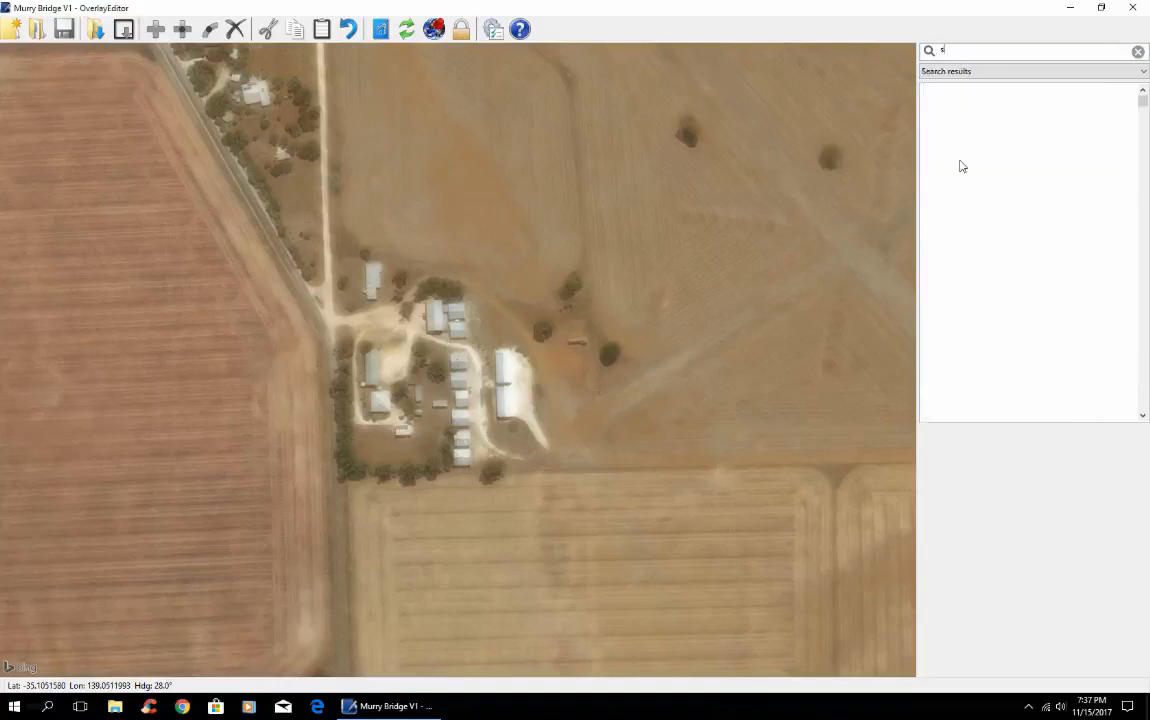
text(heds)
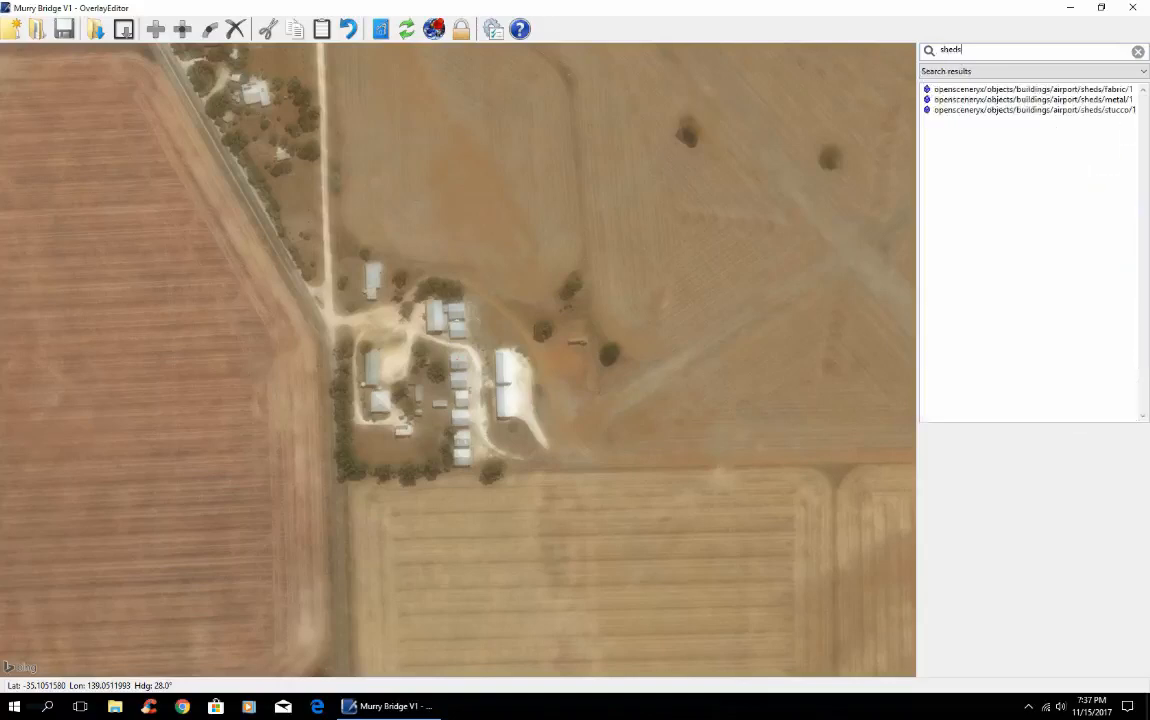
key(BackSpace)
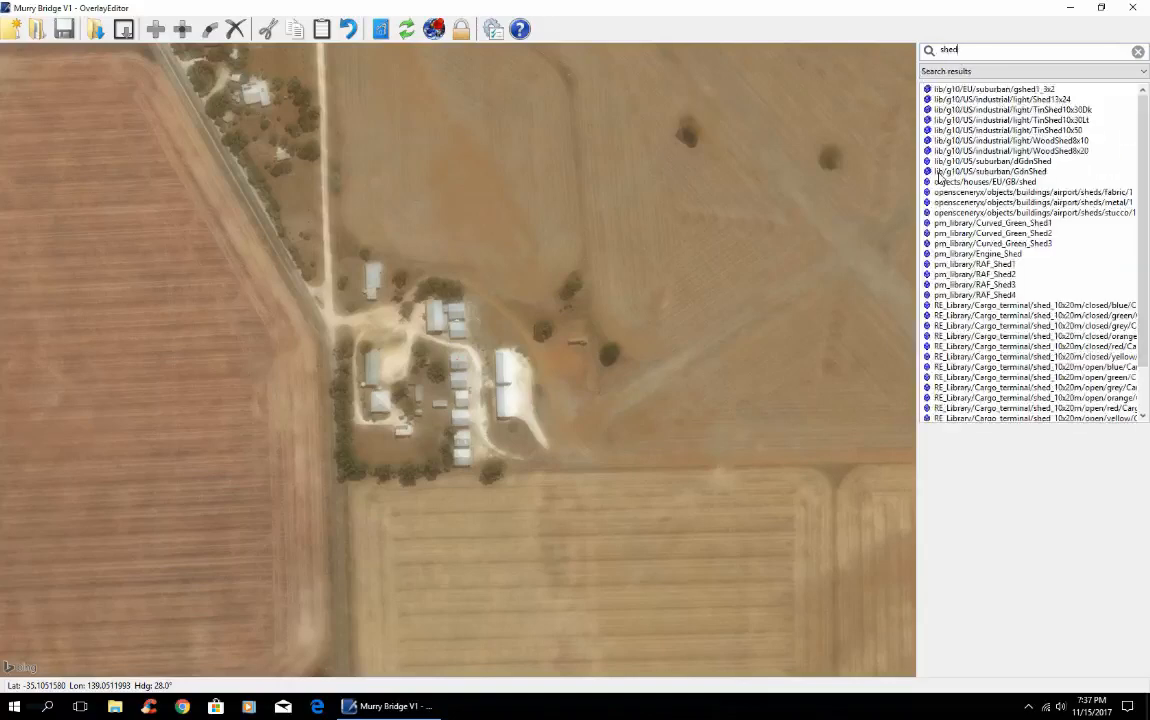
click(1056, 101)
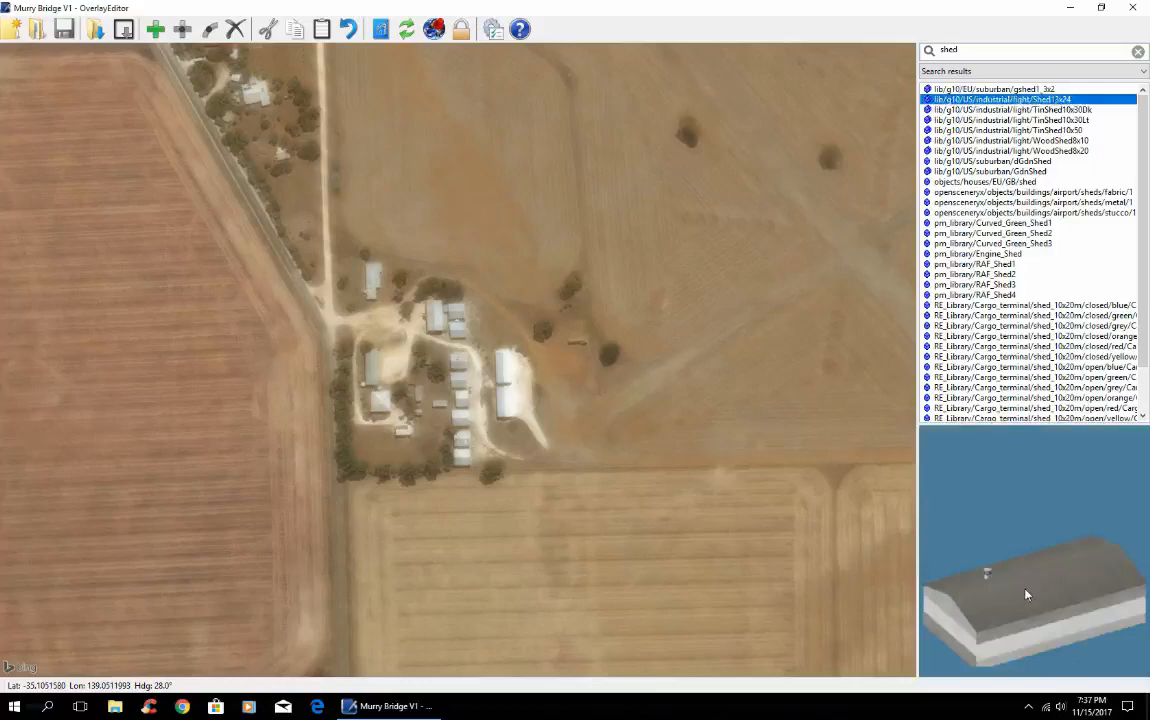
click(960, 109)
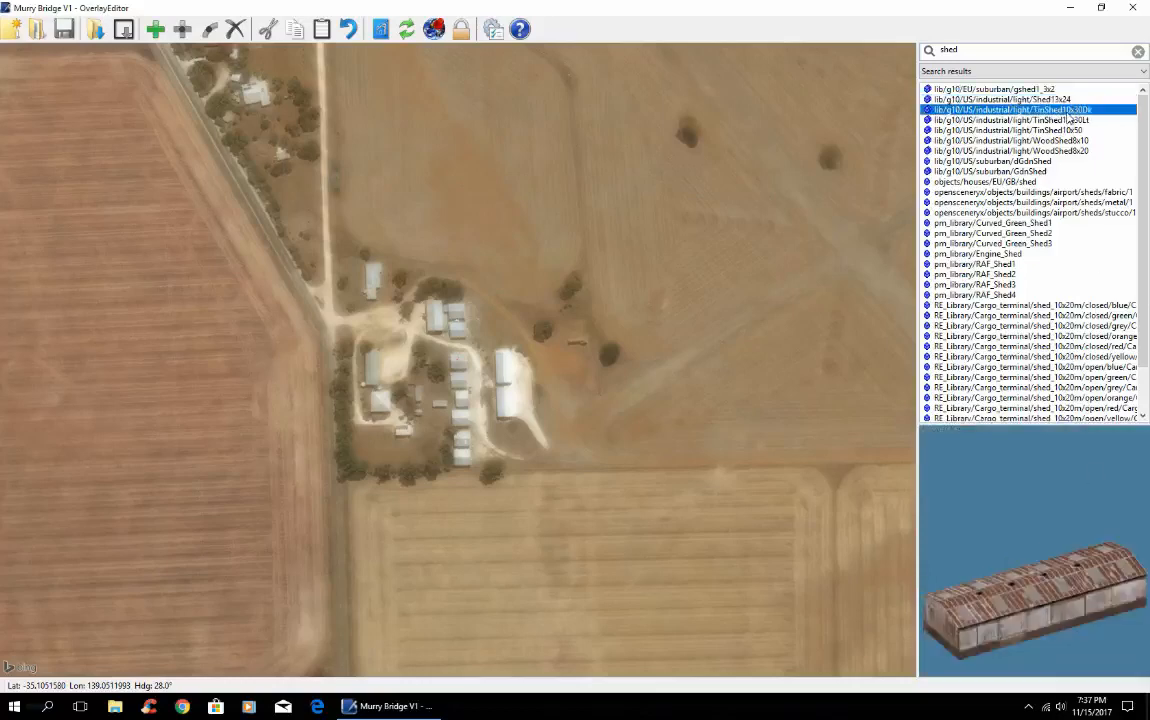
Add a TinShed10x50 object and place it in the open paddock east of the farm buildings
click(1066, 130)
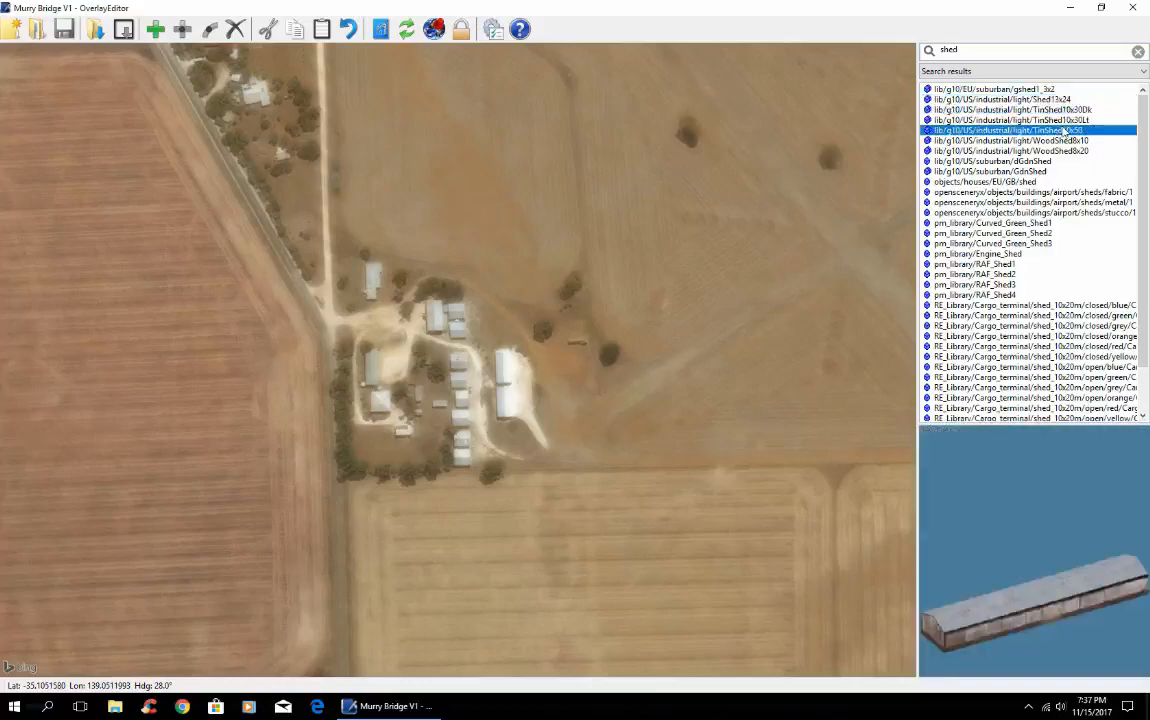
click(155, 29)
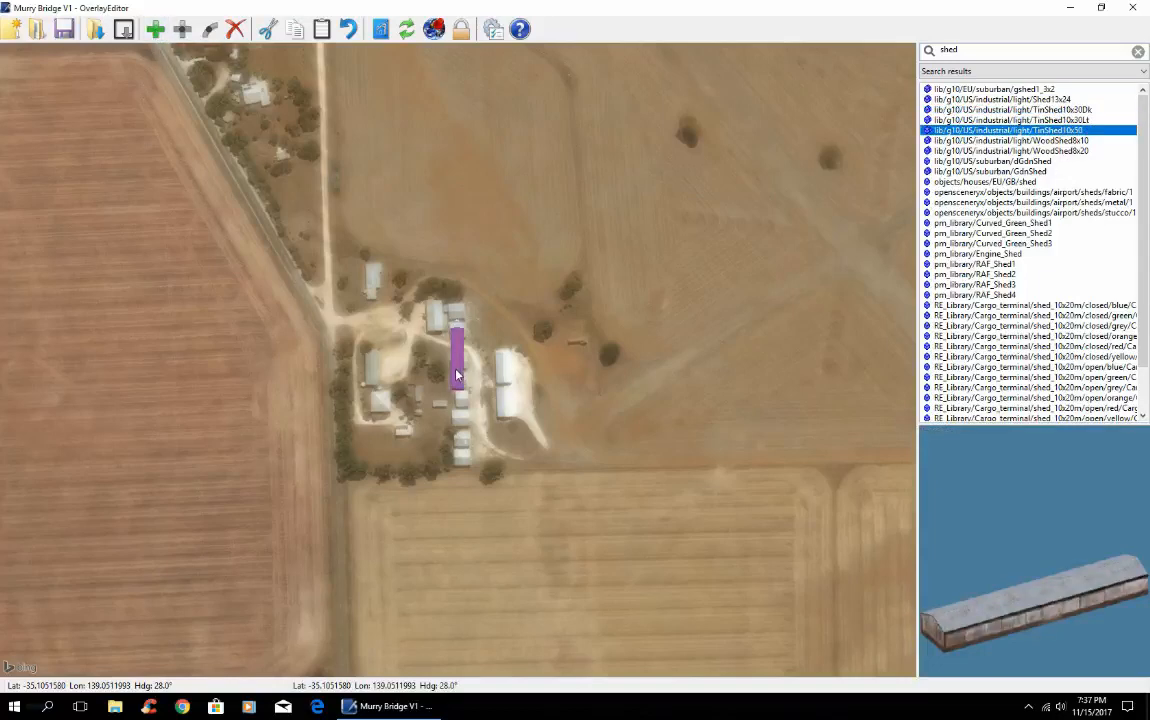
drag(456, 375, 673, 354)
scroll(673, 354, down, 3)
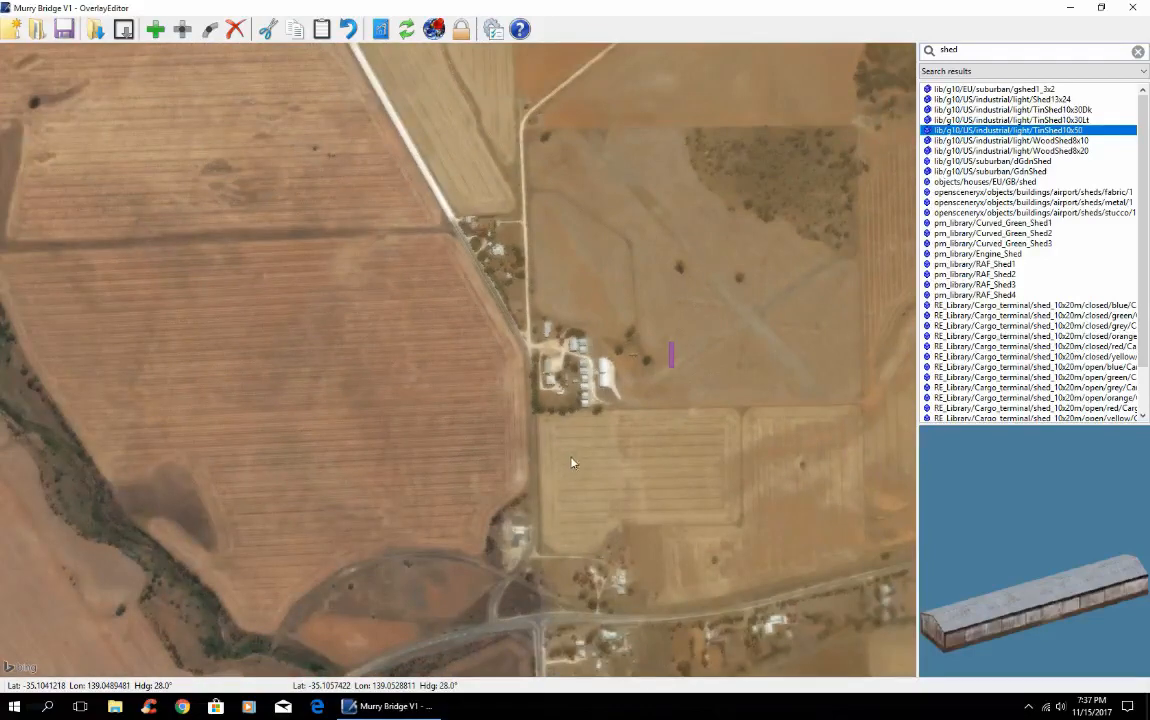
scroll(628, 366, up, 5)
scroll(628, 366, up, 1)
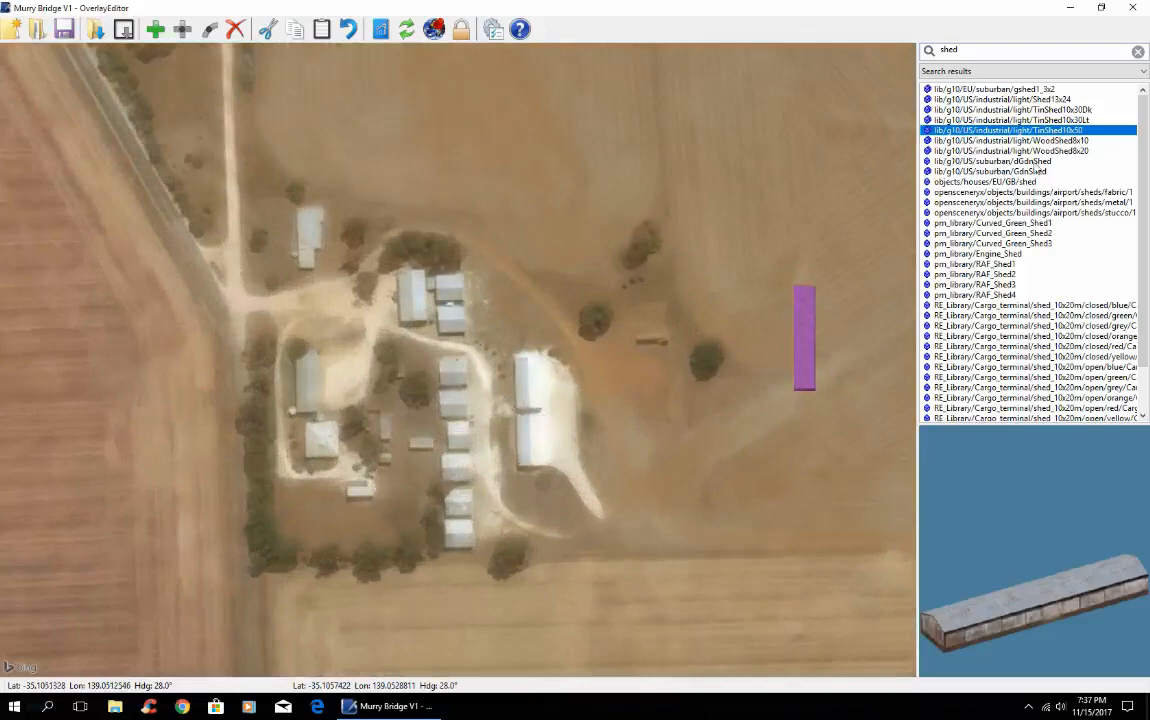
Add a TinShed10x30Lt object and move it beside the northern half of the long white-roofed building
click(948, 141)
key(Up)
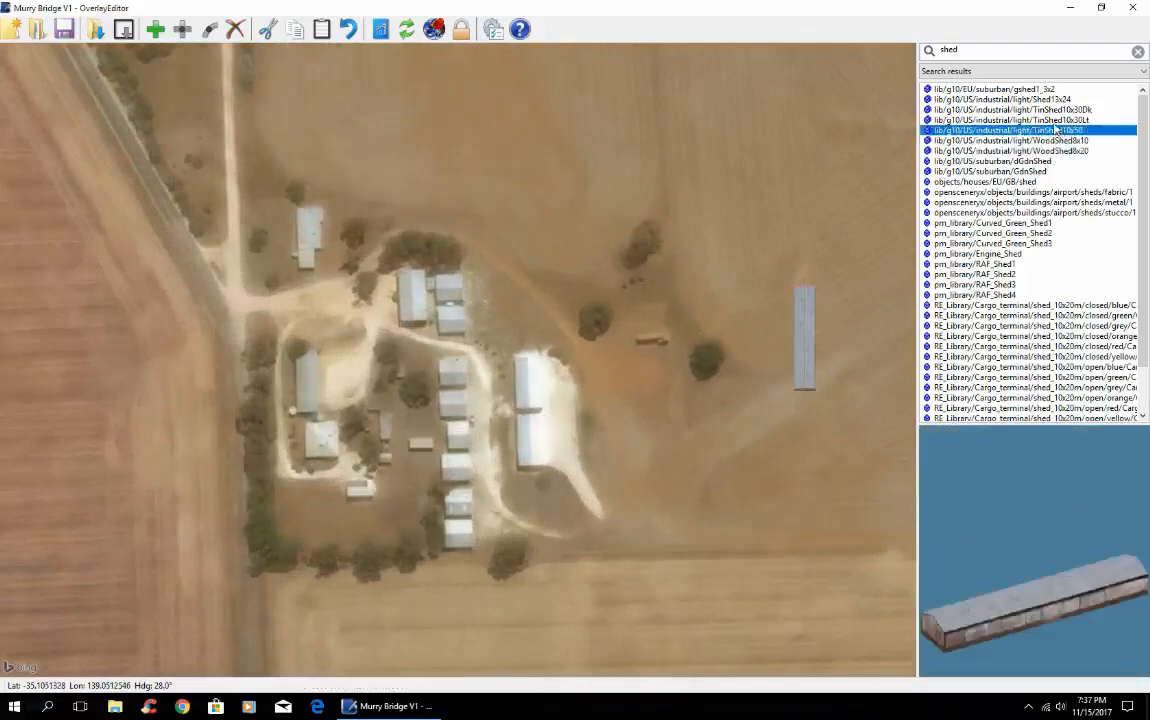
key(Up)
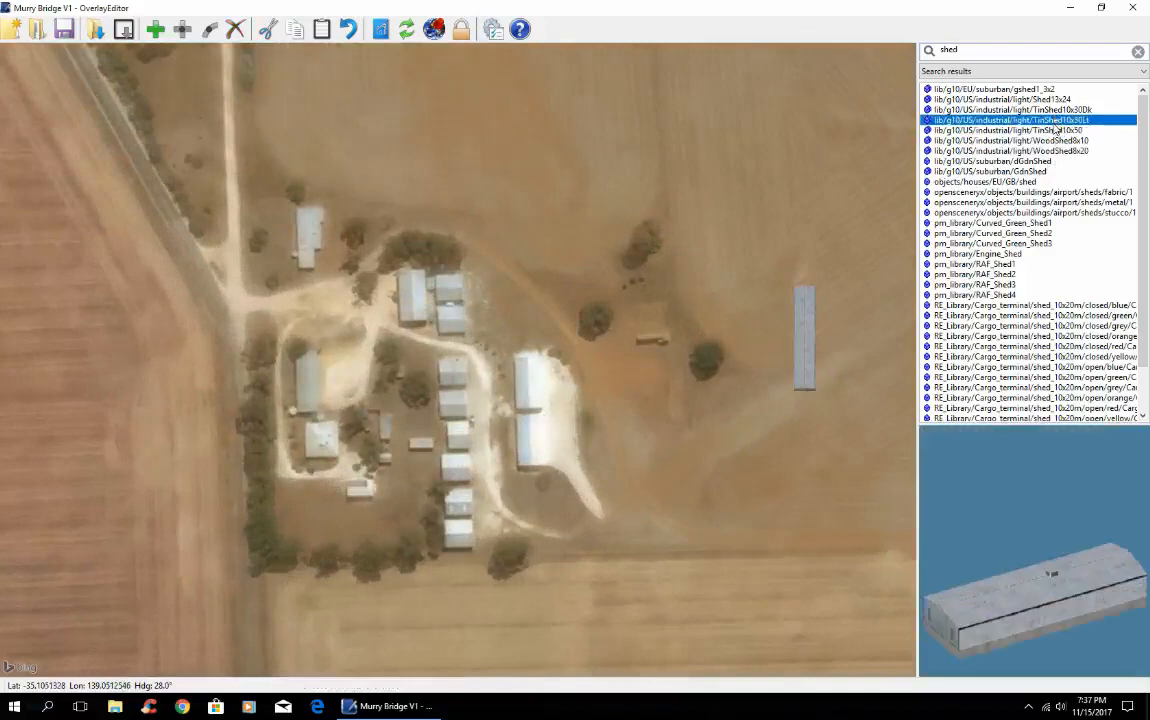
click(155, 29)
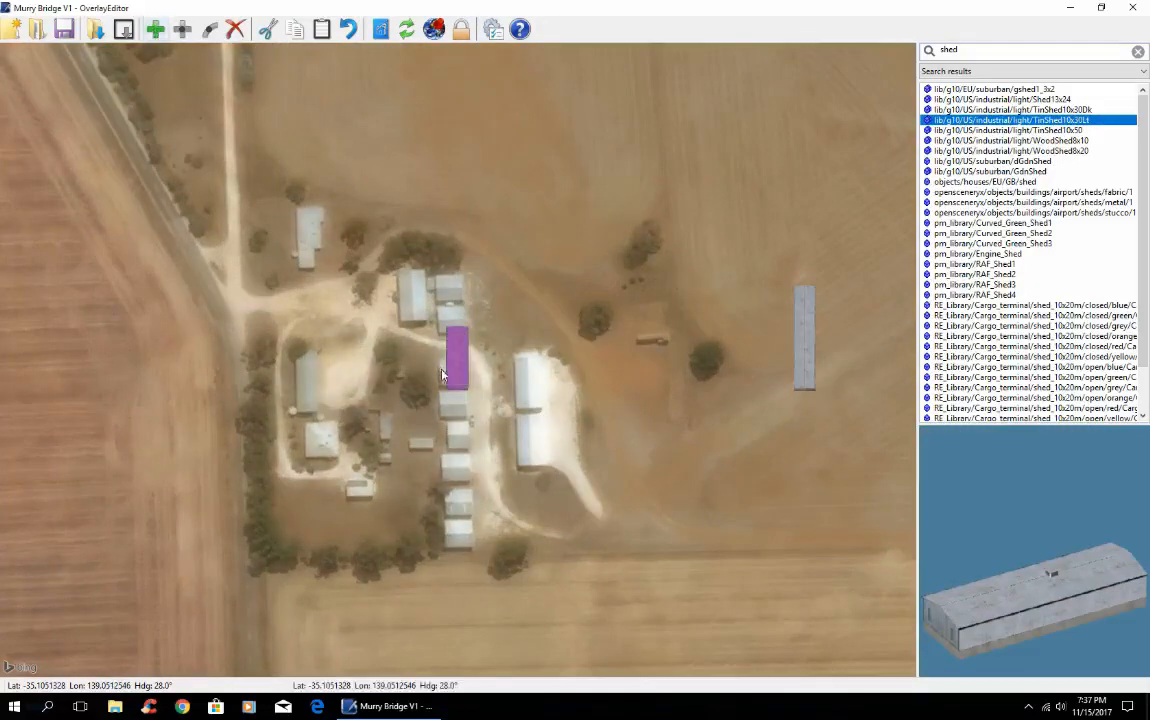
drag(443, 375, 530, 384)
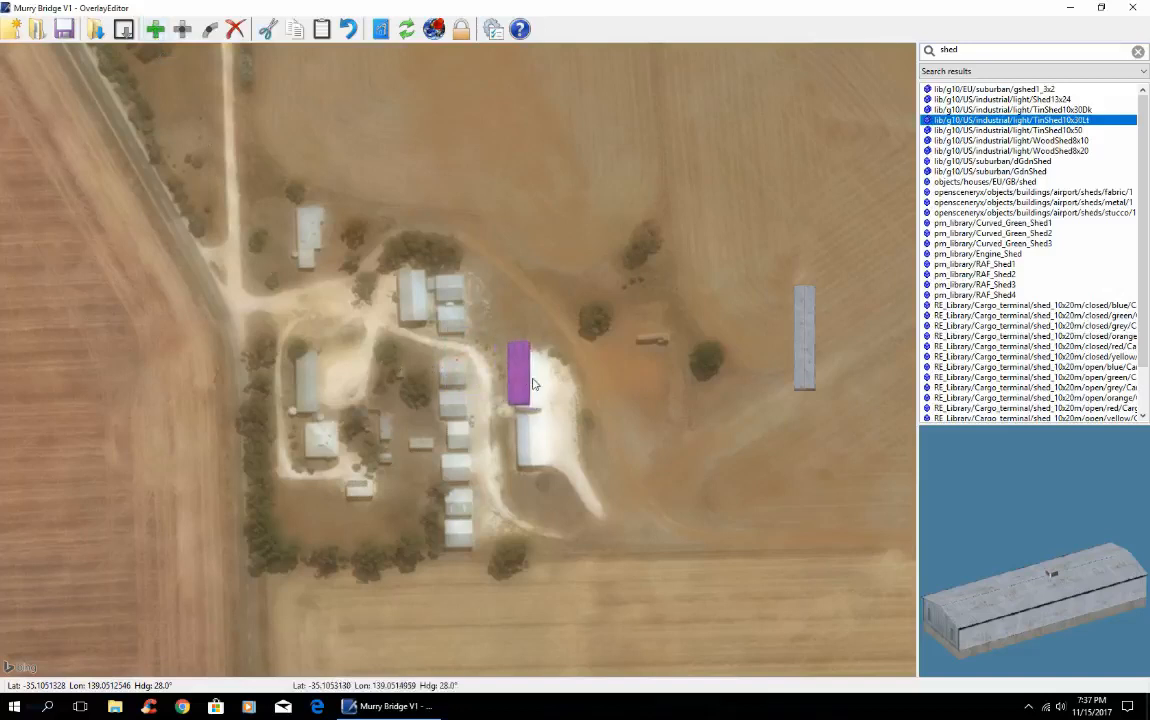
Rotate the TinShed10x30Lt shed to a 25° heading and align it over the building's northern half
key(q)
key(q)
key(q)
key(w)
key(w)
key(w)
key(w)
mouse_move(521, 382)
mouse_down()
mouse_move(526, 400)
mouse_move(532, 391)
mouse_up()
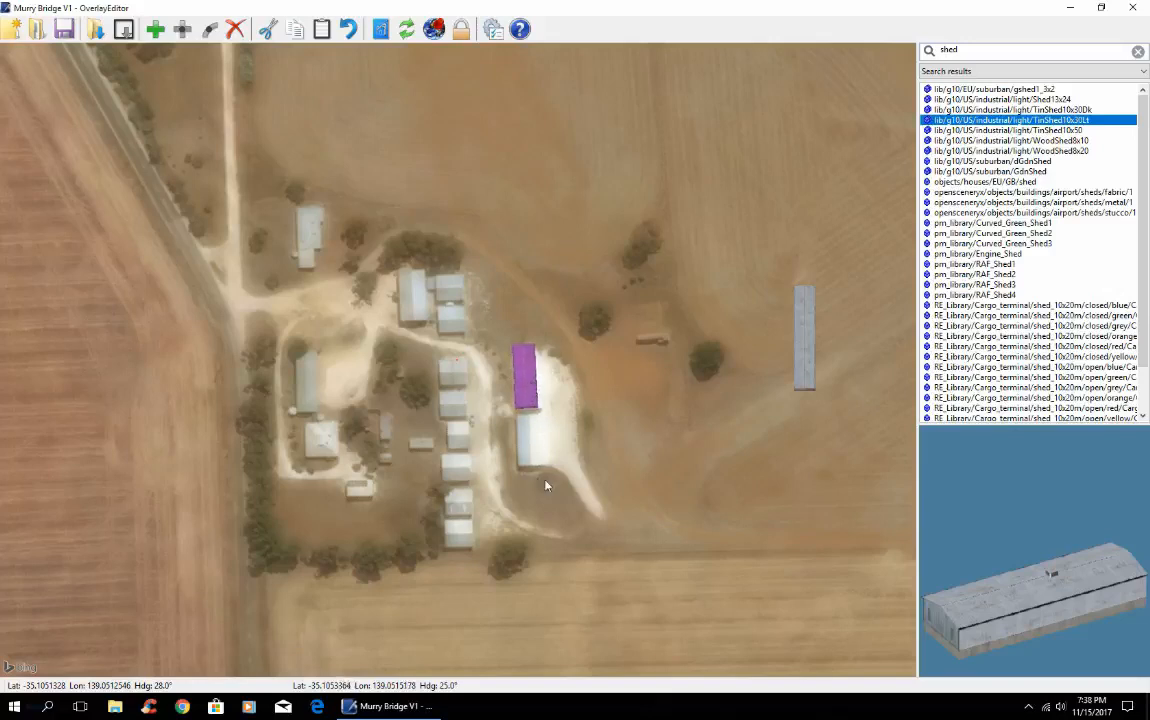
Paste a copy of the TinShed10x30Lt shed over the southern half of the long white-roofed building
key(ctrl+v)
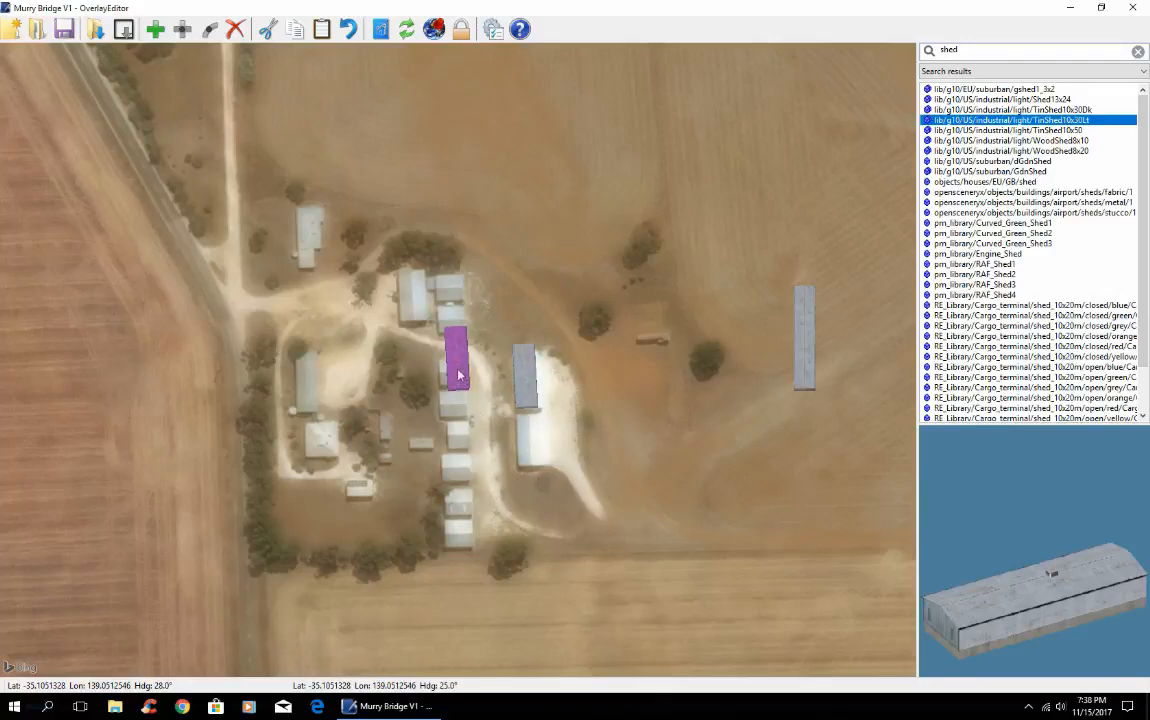
drag(457, 372, 527, 453)
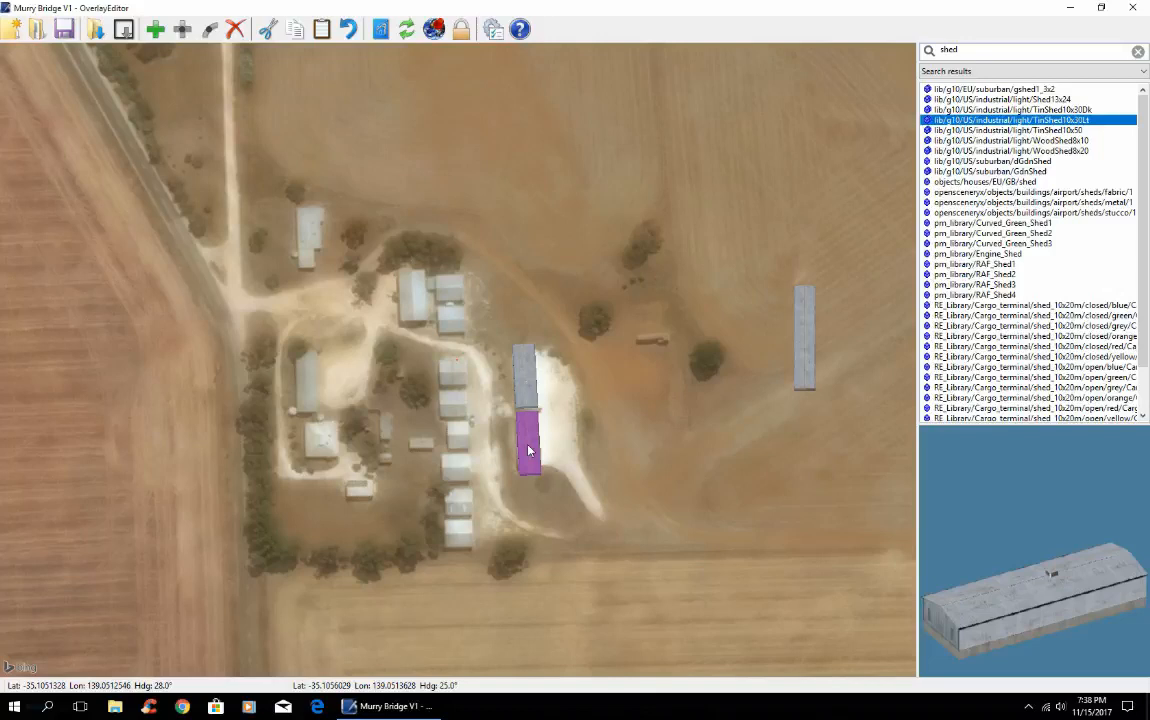
click(593, 464)
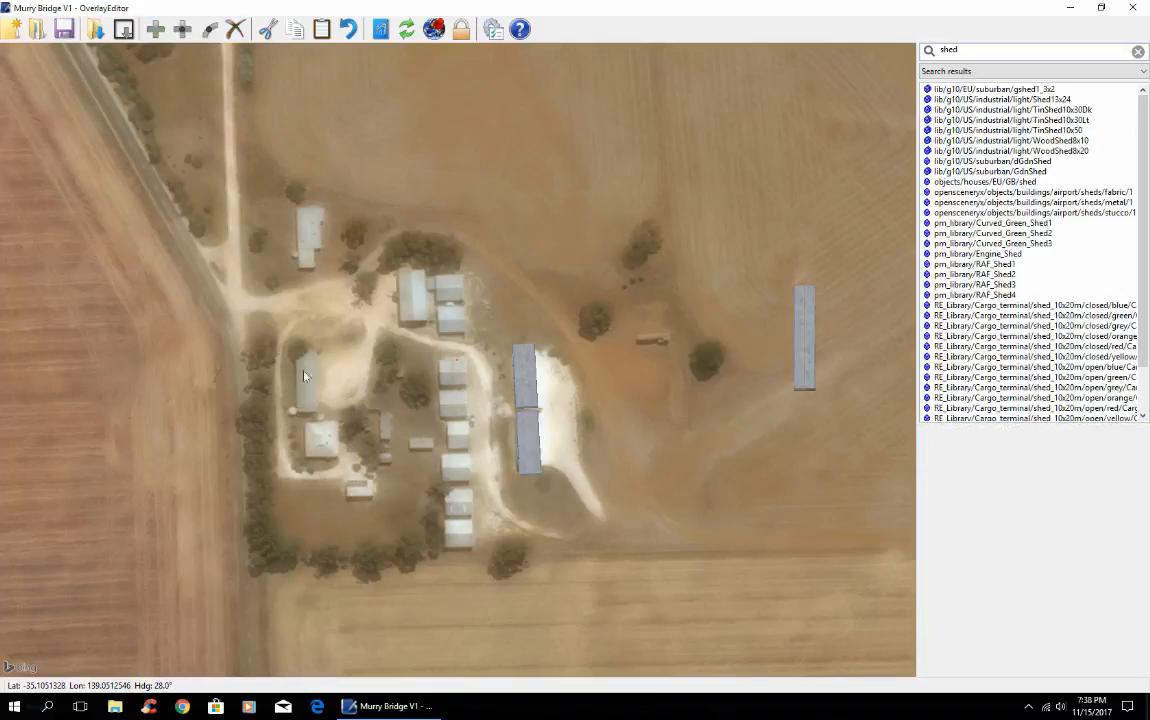
Paste another copy of the TinShed10x30Lt shed over the long building at the farmyard's western edge
click(522, 391)
key(ctrl+v)
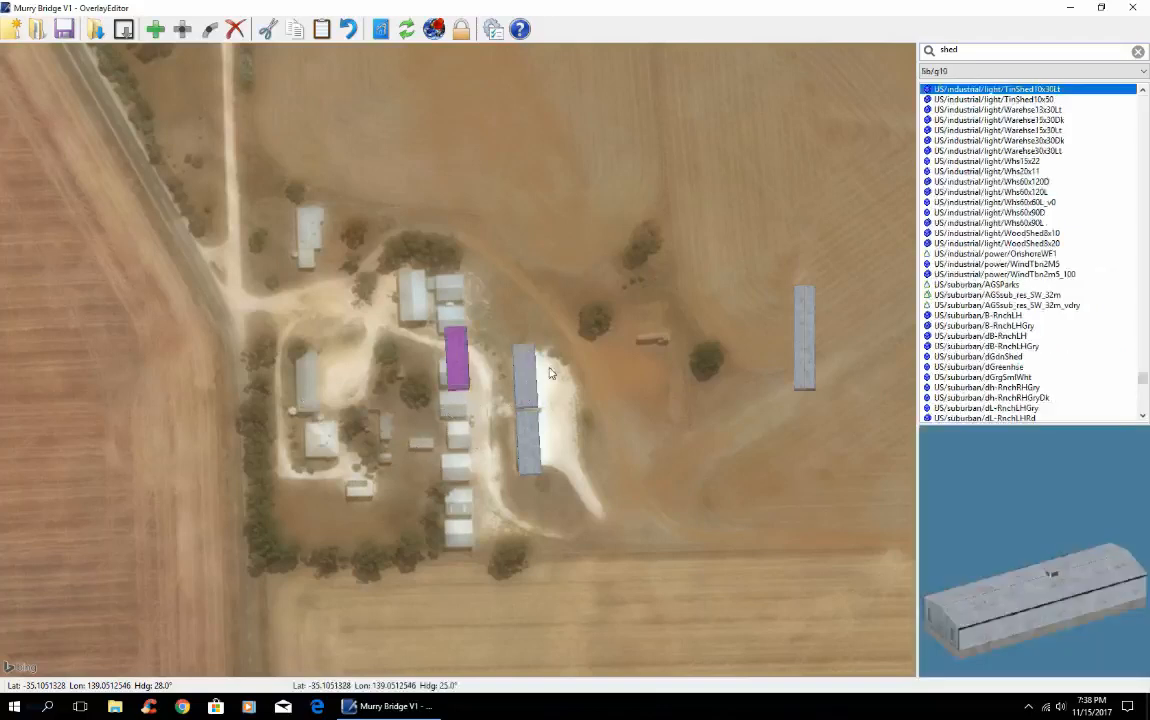
drag(460, 364, 310, 384)
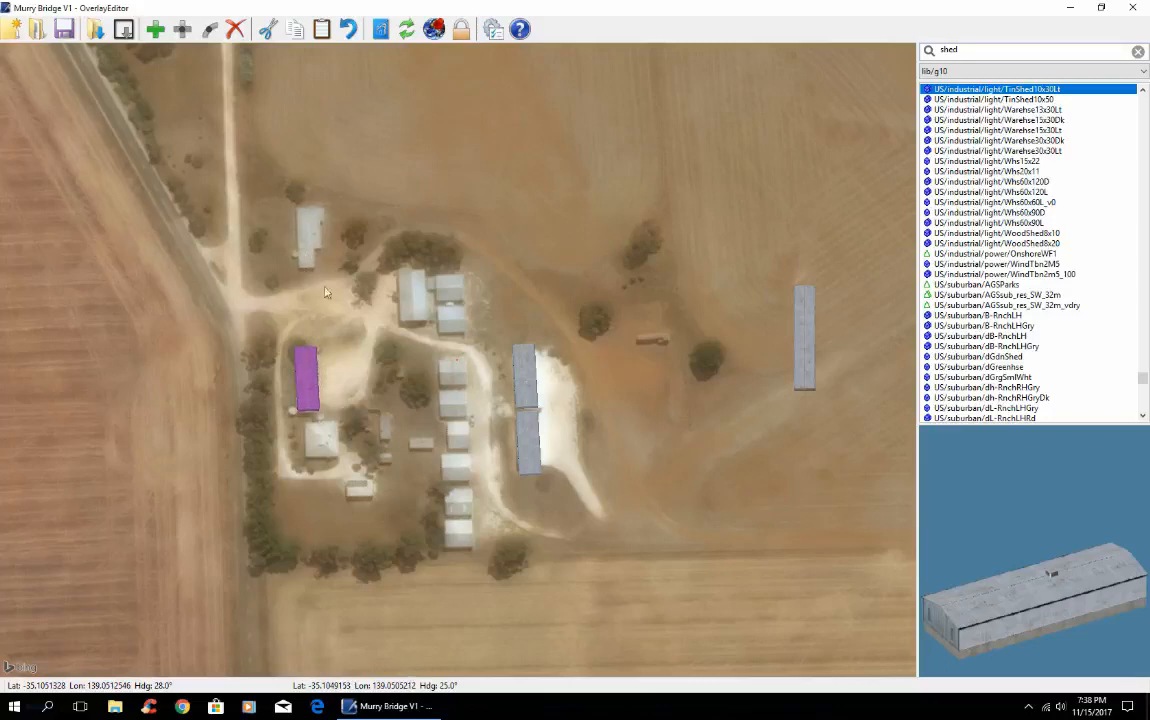
Delete the spare long shed standing in the open field east of the farmyard
click(1011, 100)
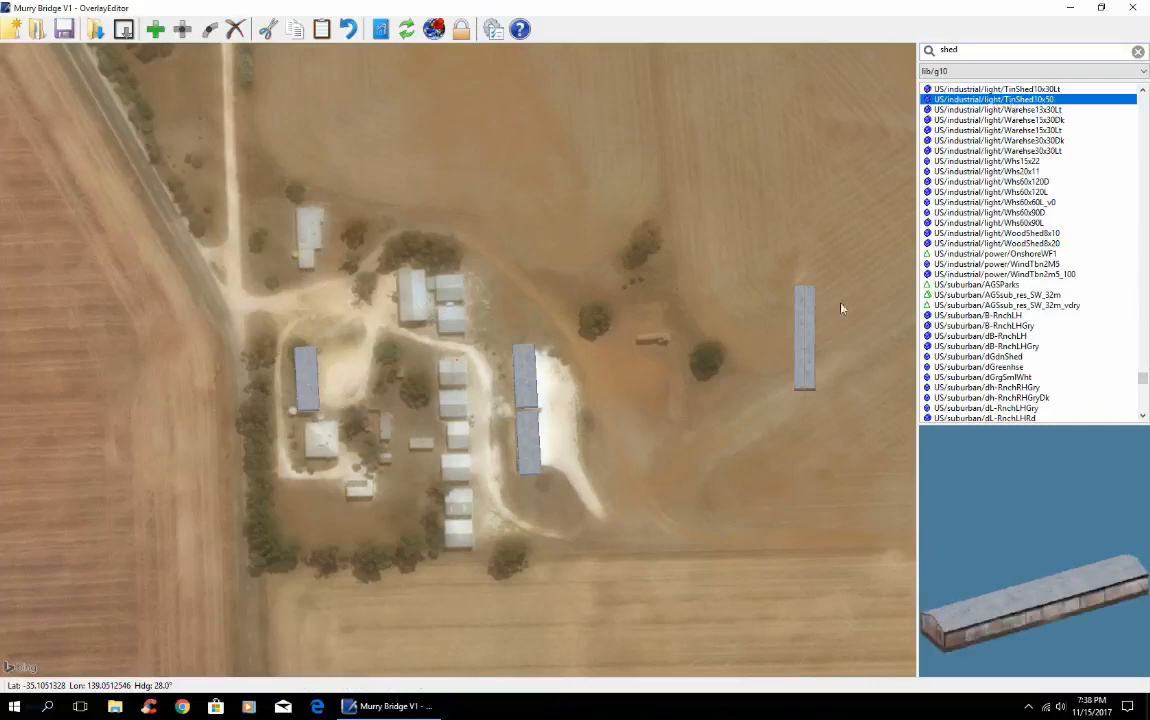
click(802, 342)
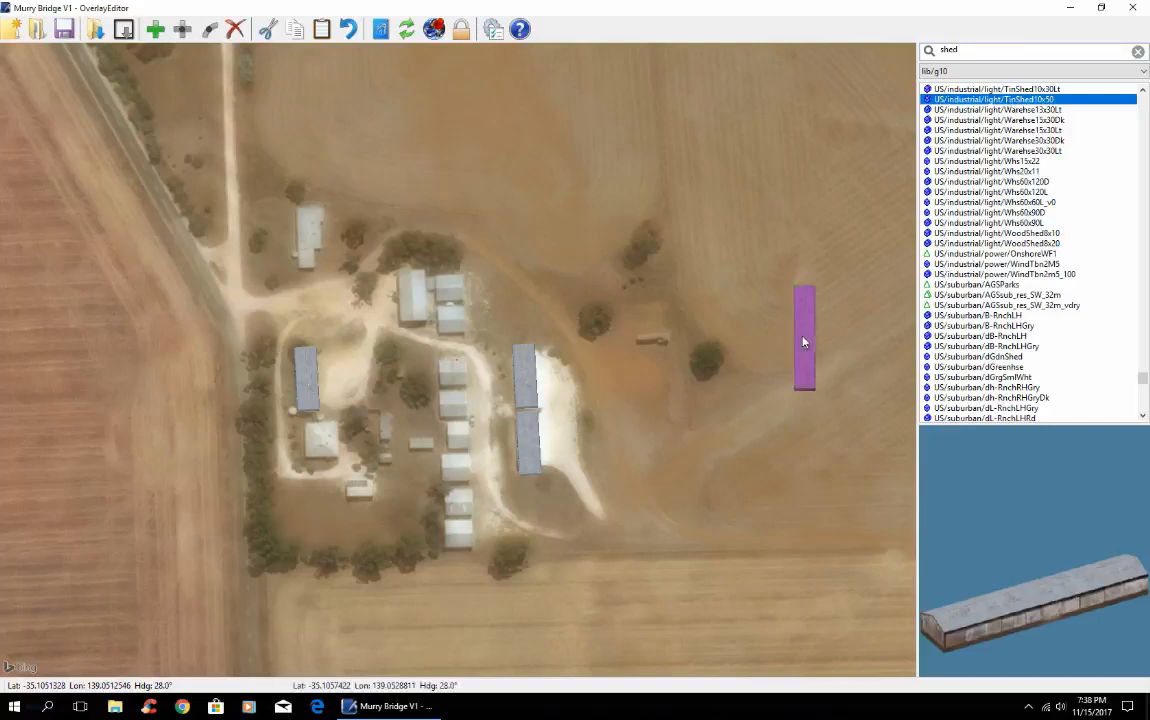
key(Delete)
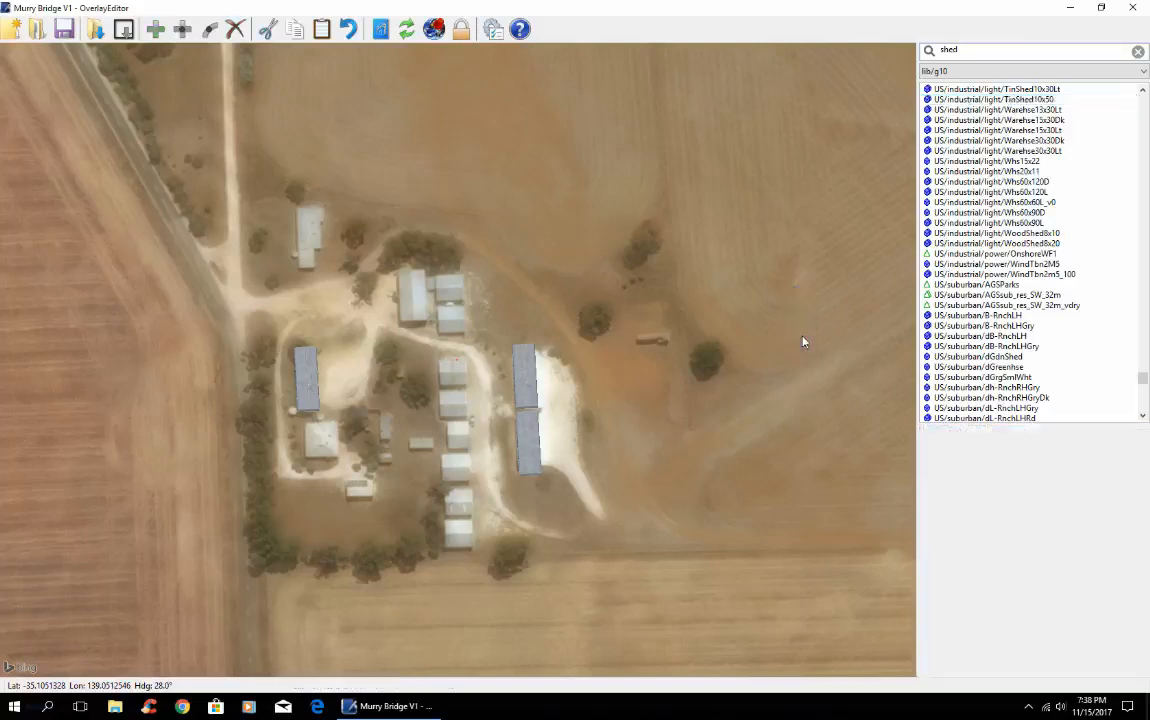
Preview the WoodShed and Whs warehouse models in the US/industrial/light part of the object library
click(960, 255)
click(957, 243)
click(956, 223)
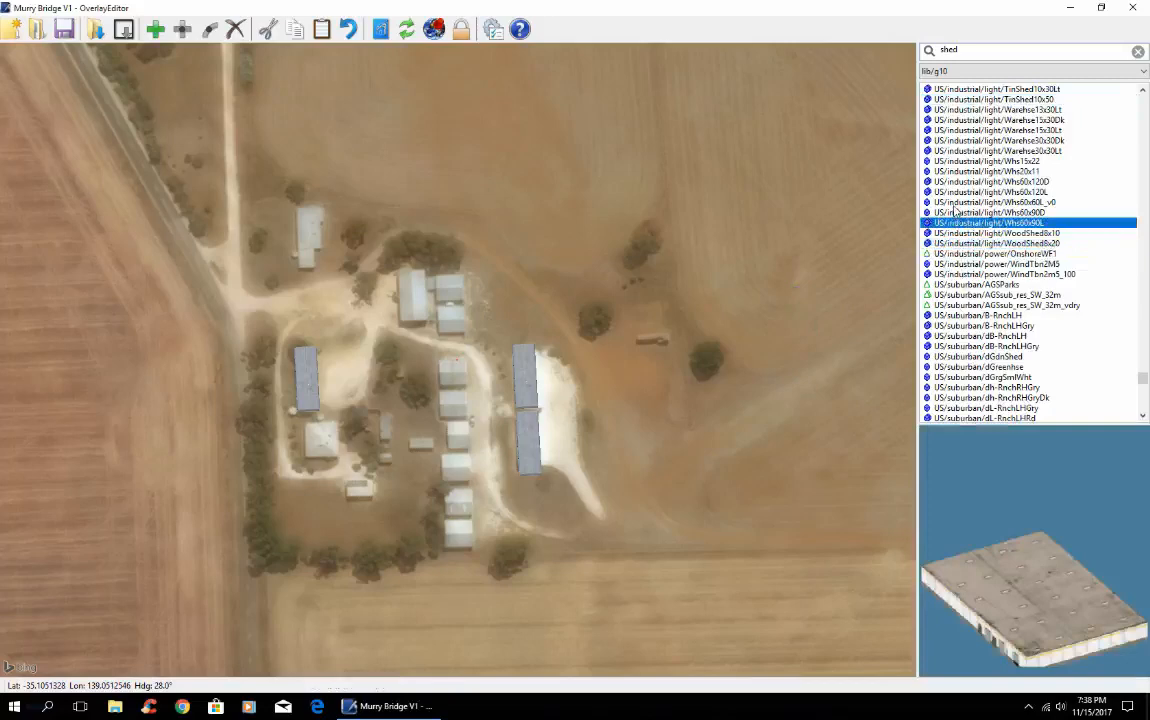
click(953, 204)
click(952, 192)
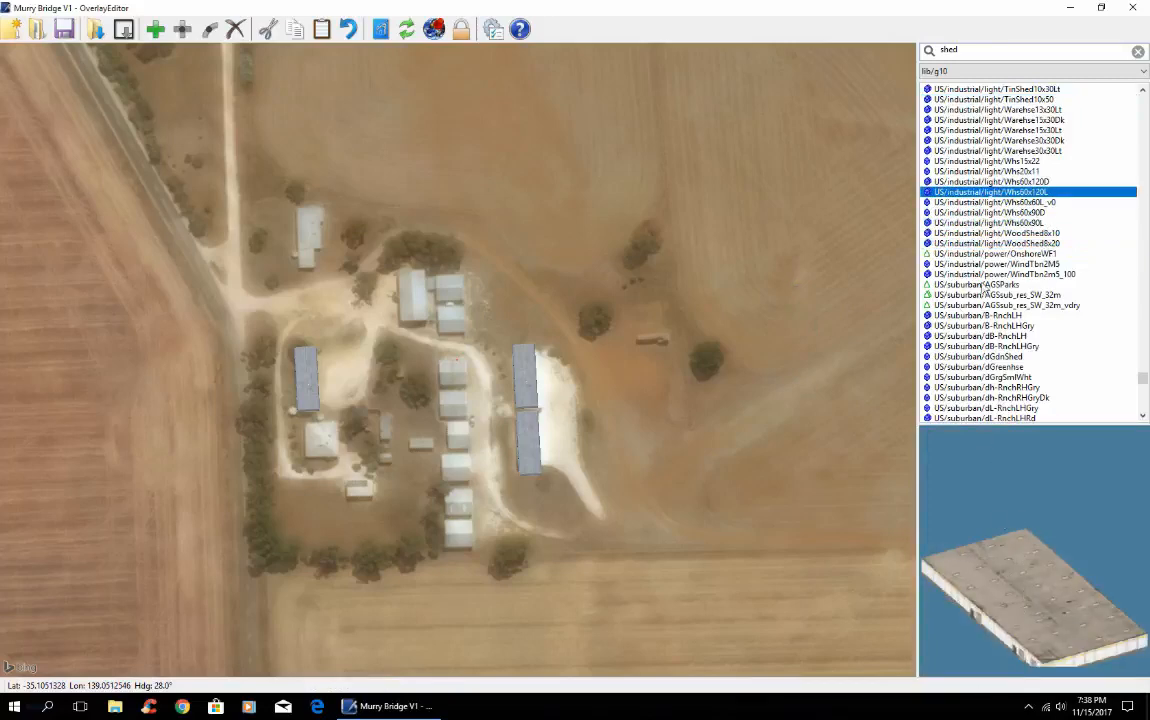
click(990, 171)
click(988, 161)
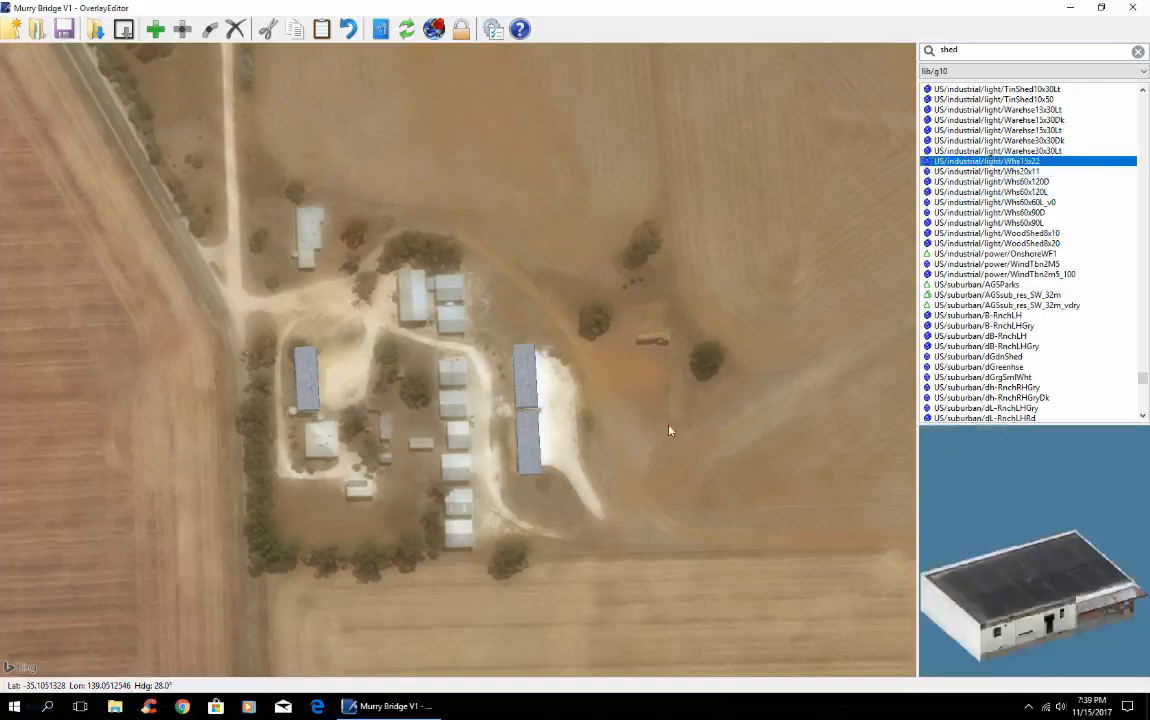
Add a US/suburban/B-RnchLHGry house at a 24° heading and move it over the square-roofed house south of the western shed
click(978, 377)
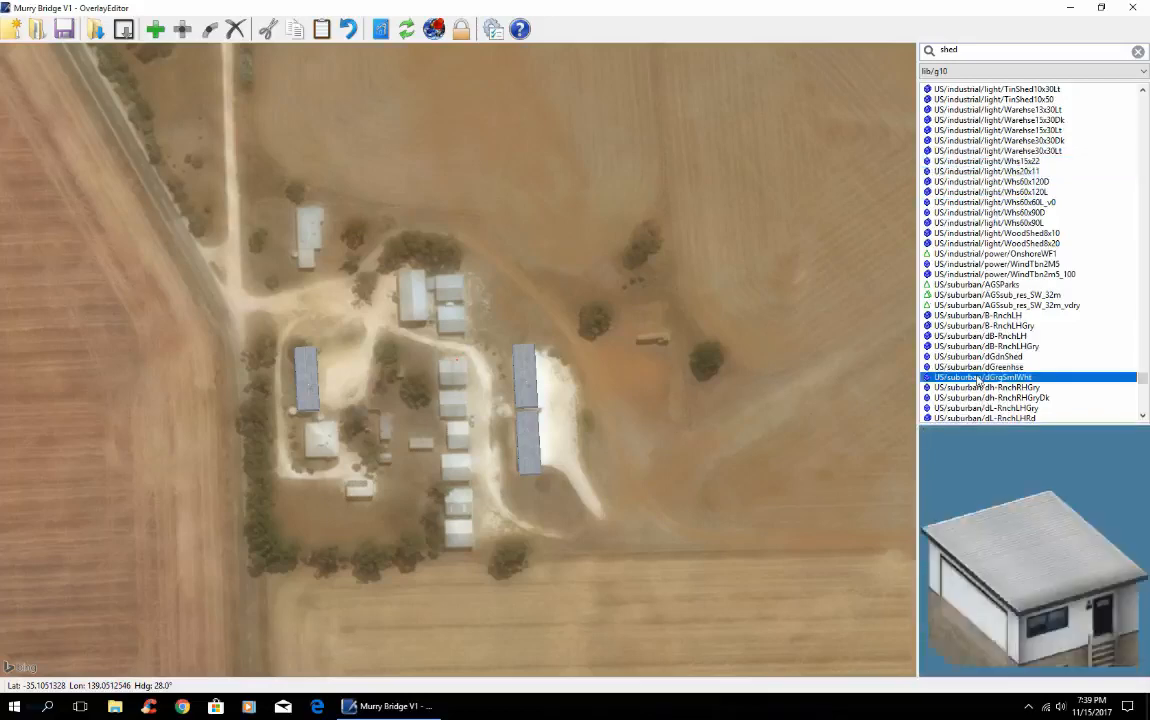
click(973, 357)
click(968, 327)
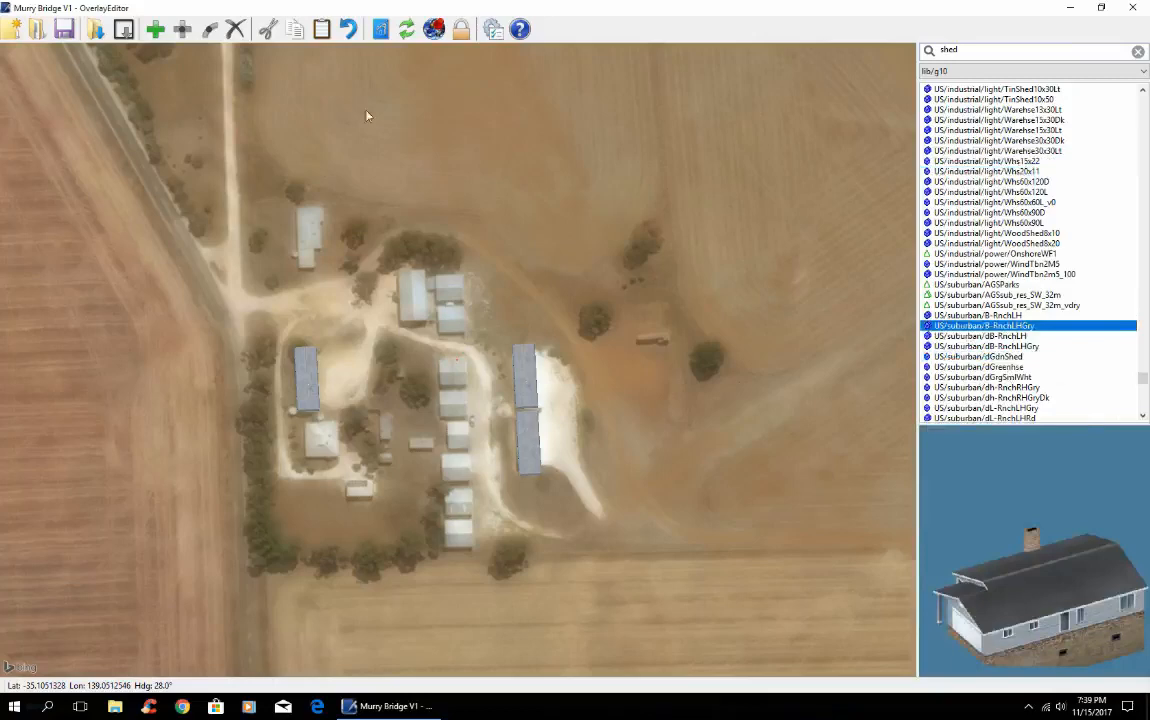
click(155, 30)
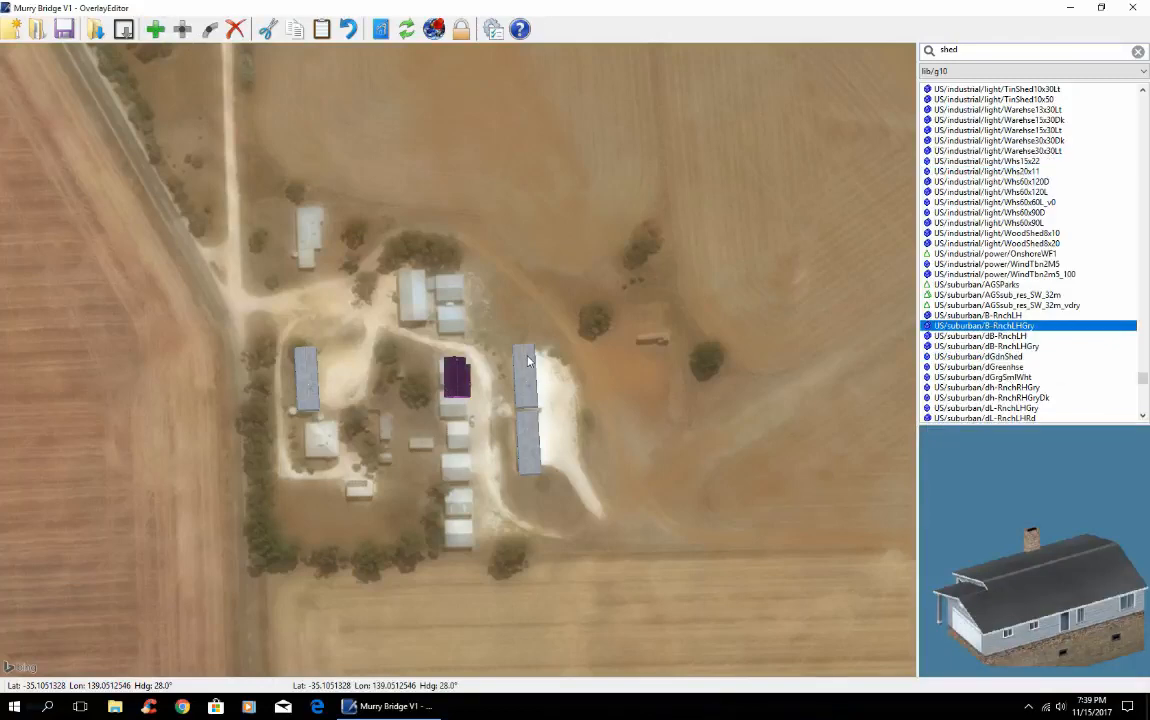
key(ctrl+Left)
key(ctrl+Left)
key(ctrl+Left)
key(ctrl+Left)
drag(459, 384, 321, 445)
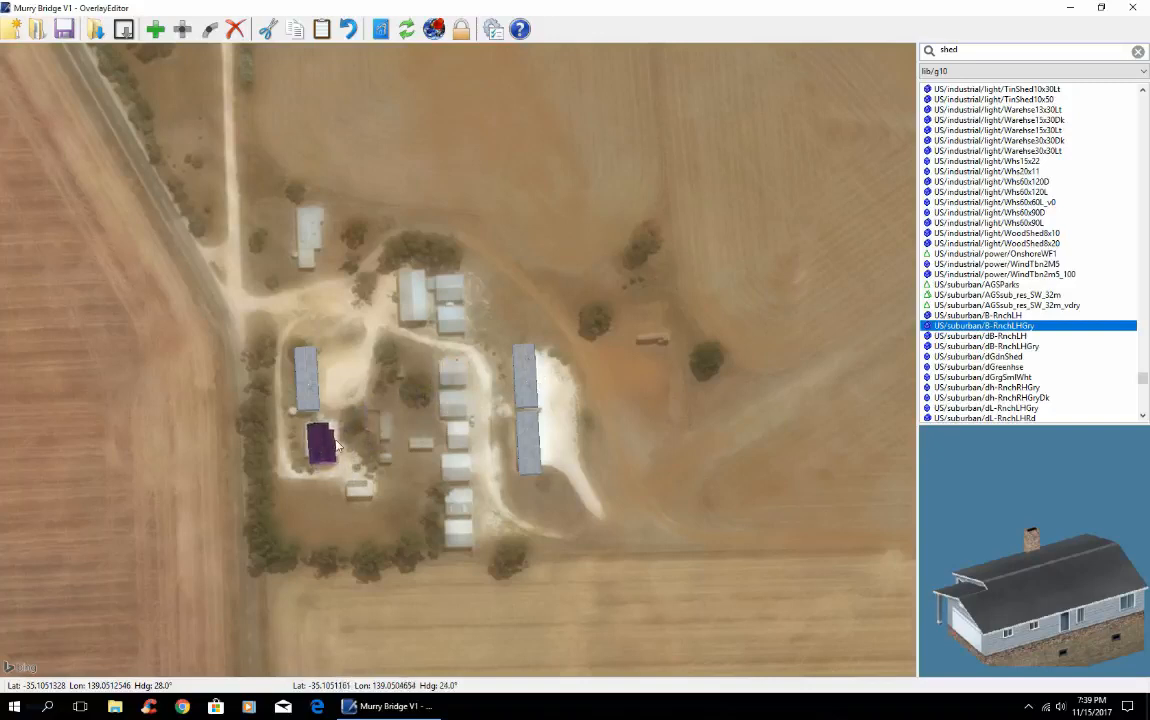
Rotate the B-RnchLHGry house to a 26° heading and align it over the roof in the imagery
key(Up)
key(ctrl+Left)
key(ctrl+Left)
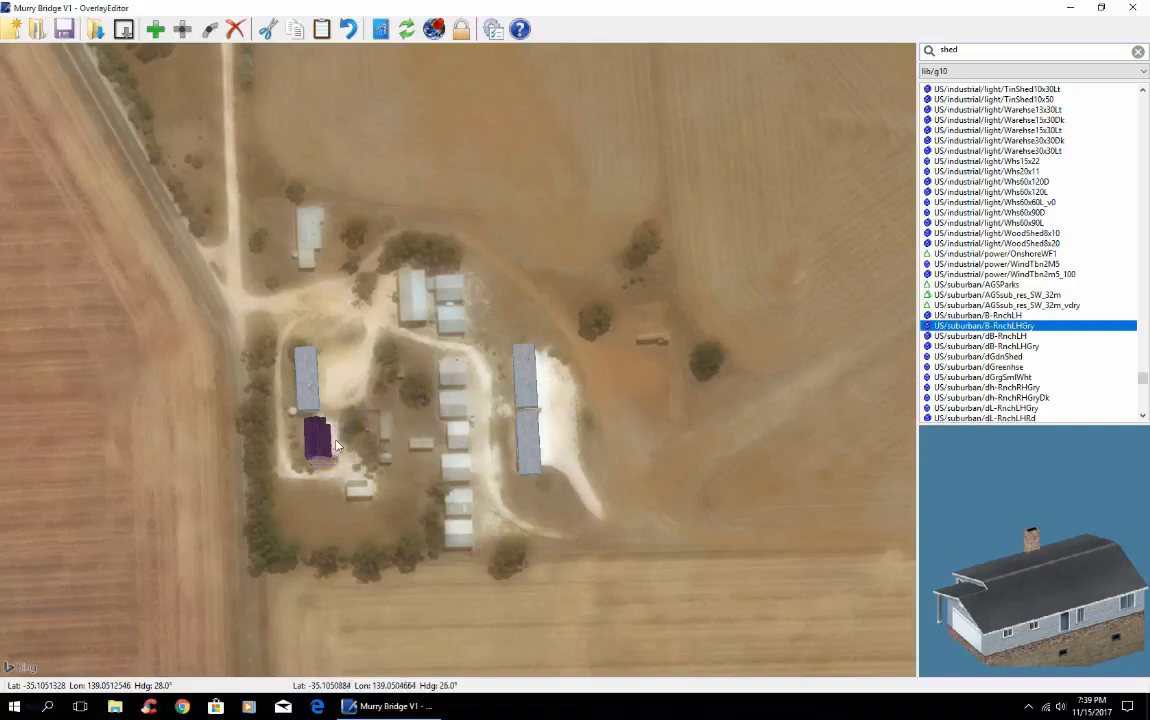
drag(320, 440, 322, 445)
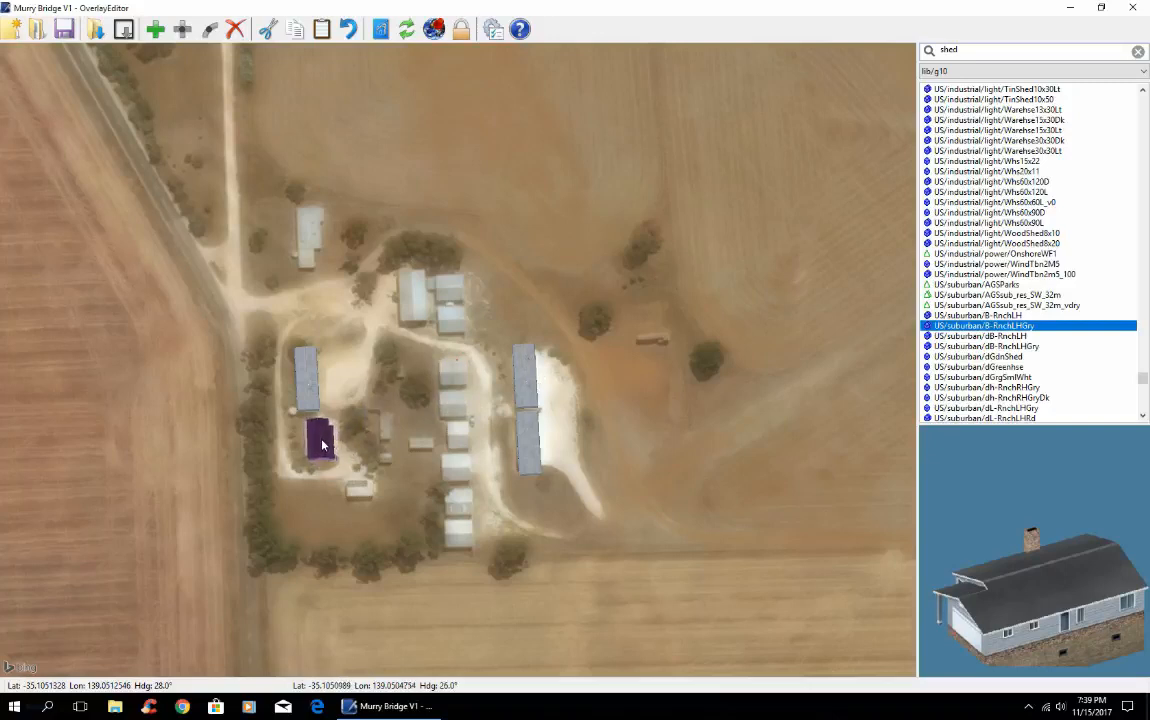
click(657, 495)
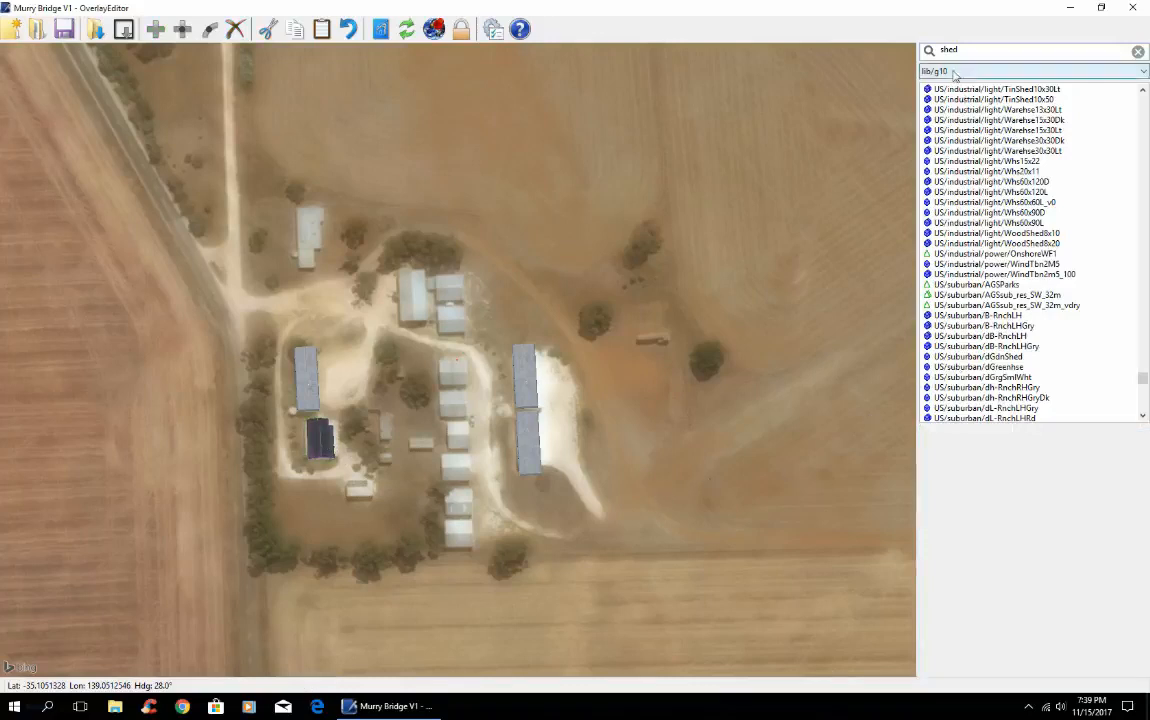
Preview the Rrd, Row and Proj building models in the US/urban_mid part of the object library
drag(962, 50, 871, 67)
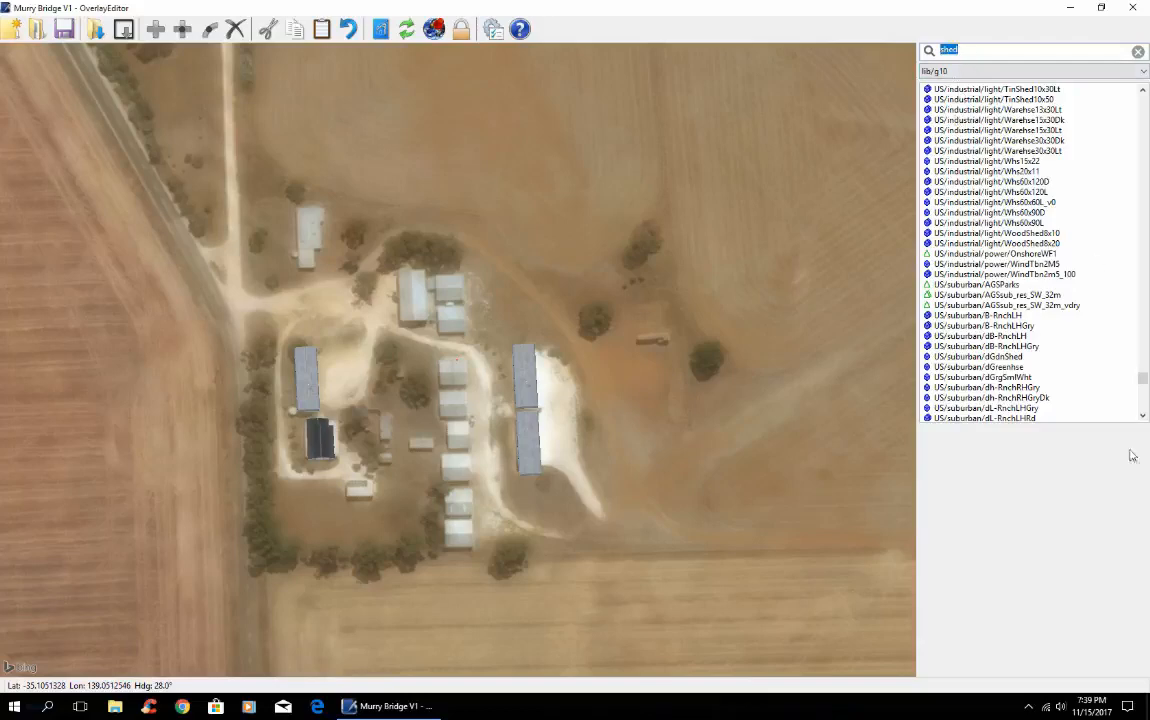
drag(1142, 378, 1143, 405)
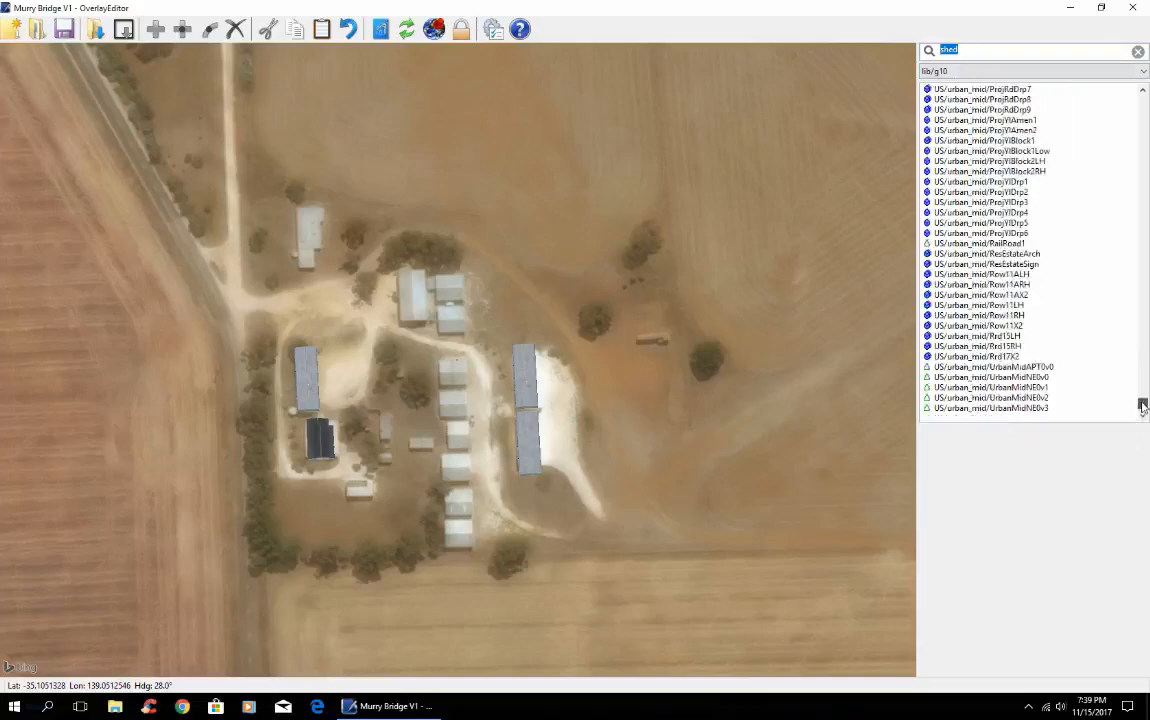
click(1027, 408)
click(1000, 377)
click(990, 336)
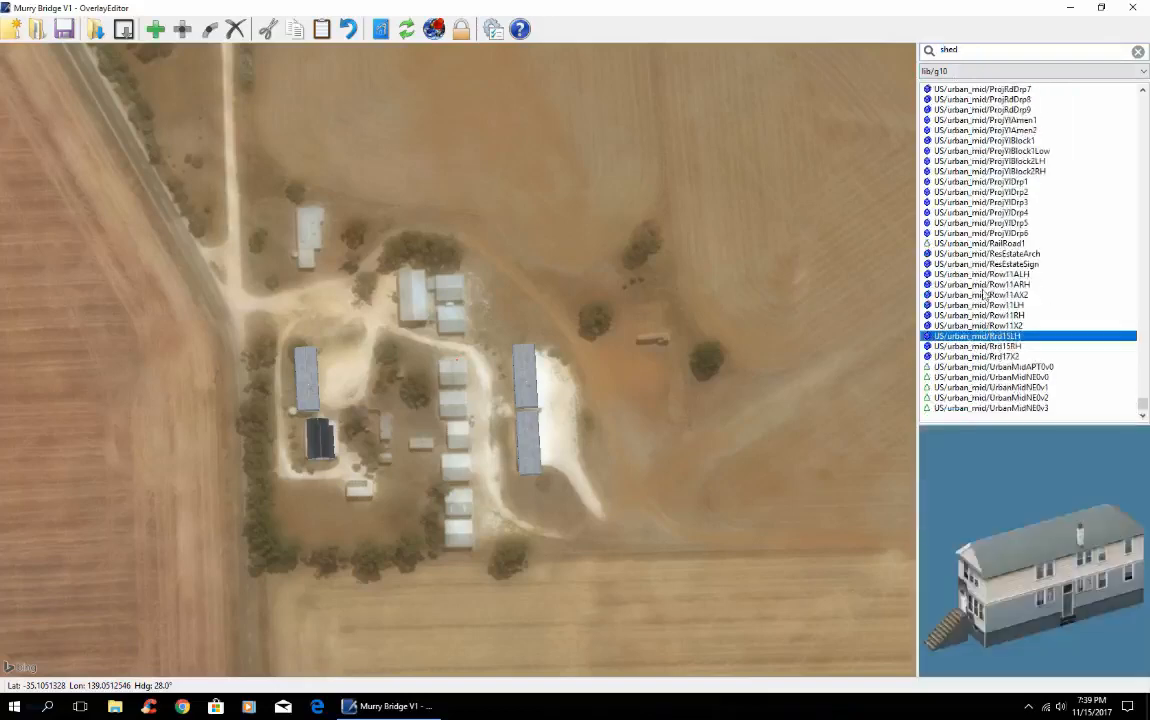
click(980, 284)
click(975, 264)
click(970, 222)
click(963, 182)
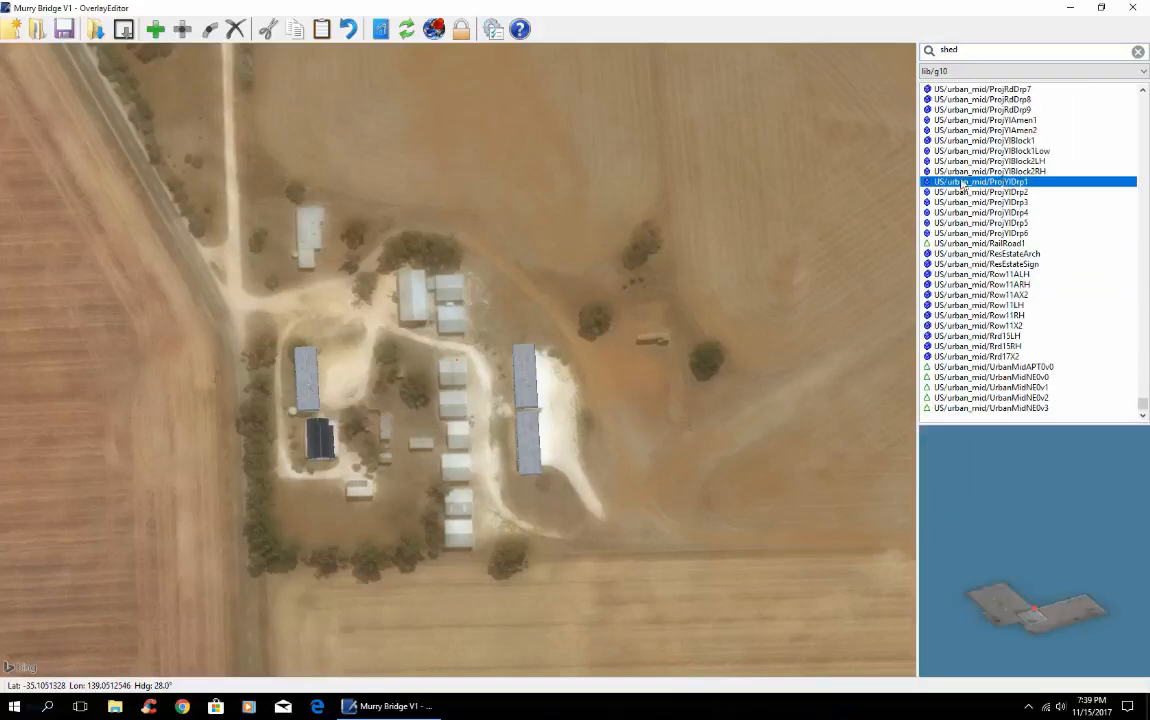
click(960, 140)
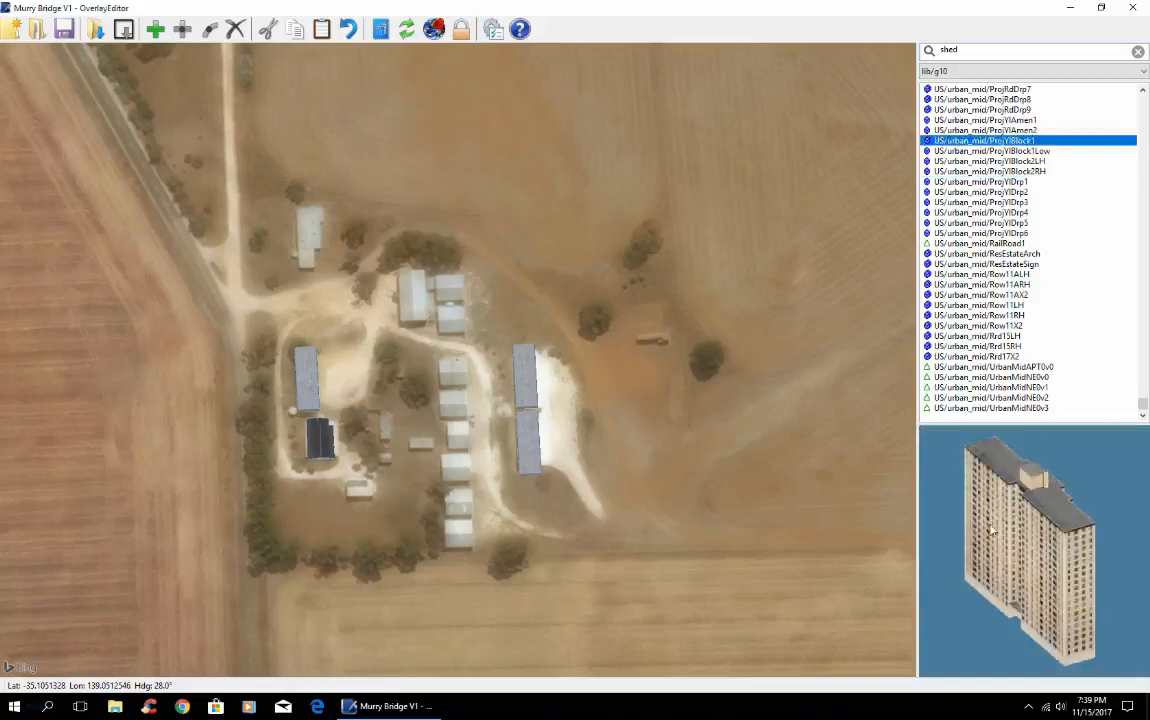
Preview the Box and Bay row-house models in the US/urban_mid part of the object library
drag(1143, 406, 1143, 400)
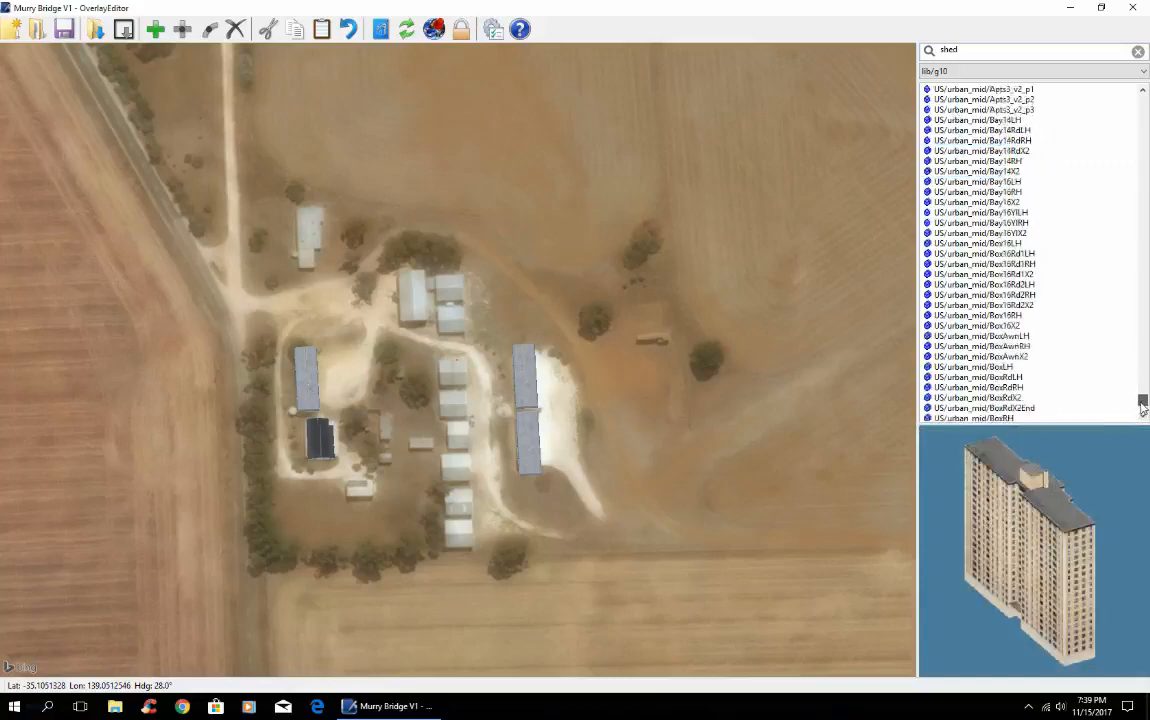
click(981, 314)
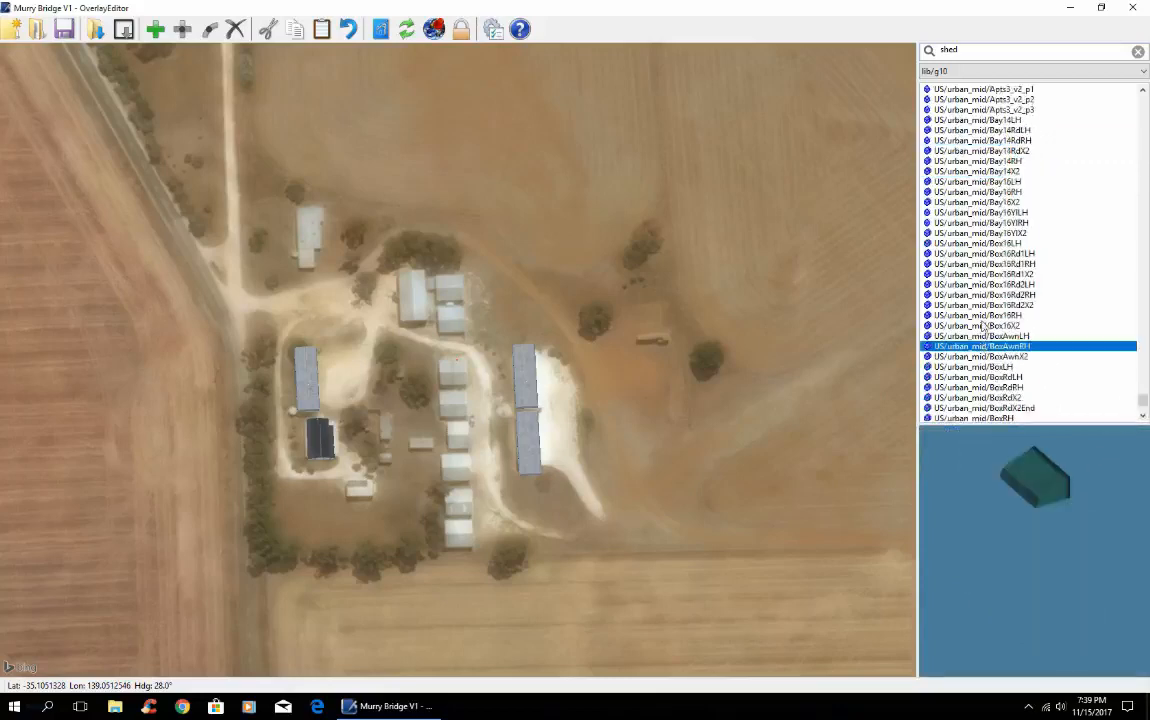
click(980, 273)
click(978, 233)
click(978, 202)
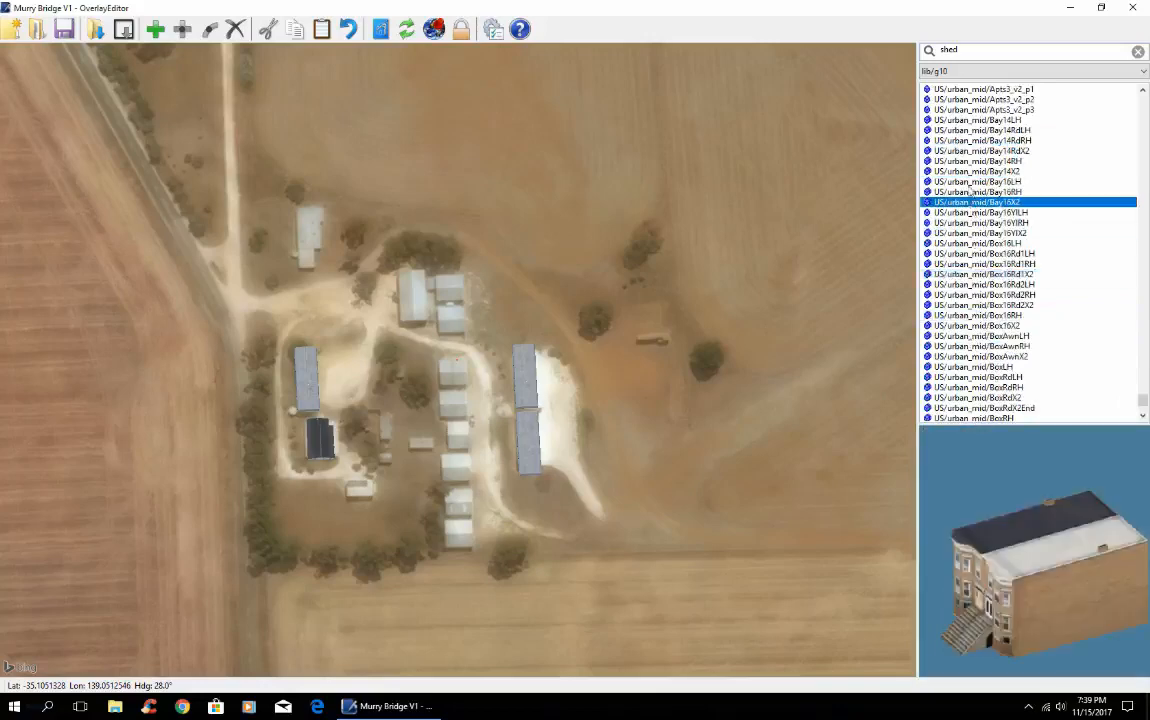
click(976, 161)
click(975, 150)
click(968, 131)
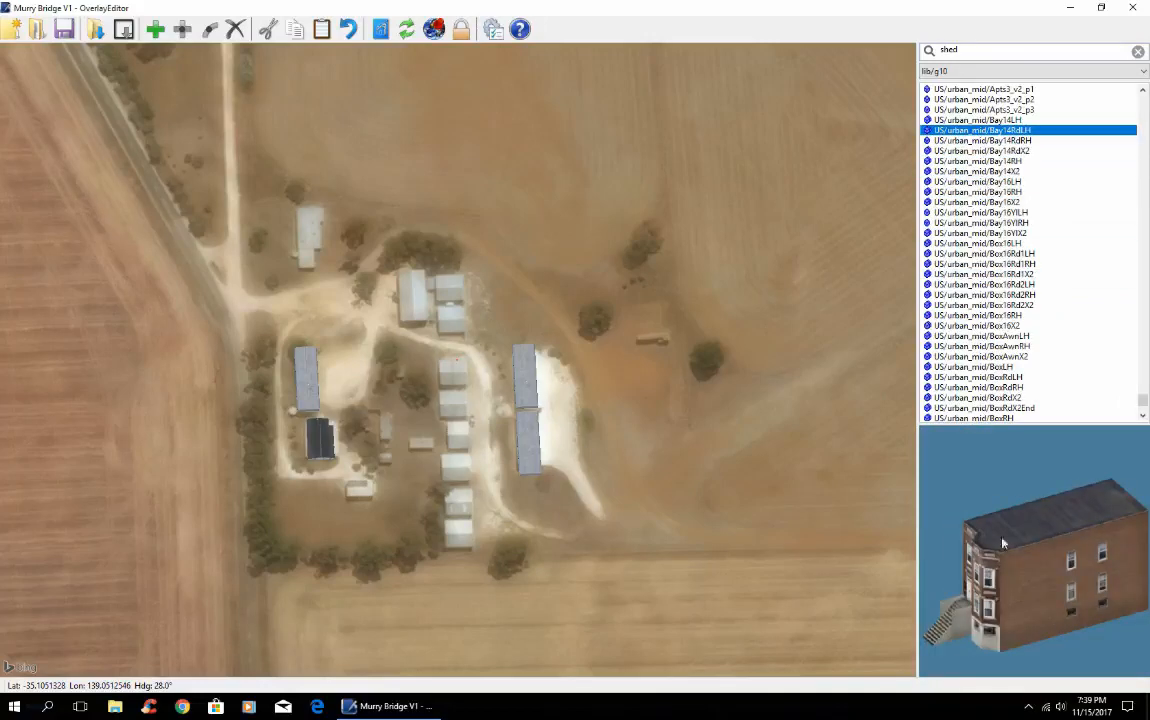
Preview the 60sRow models and look back through the US/urban_high buildings in the object library
click(1143, 90)
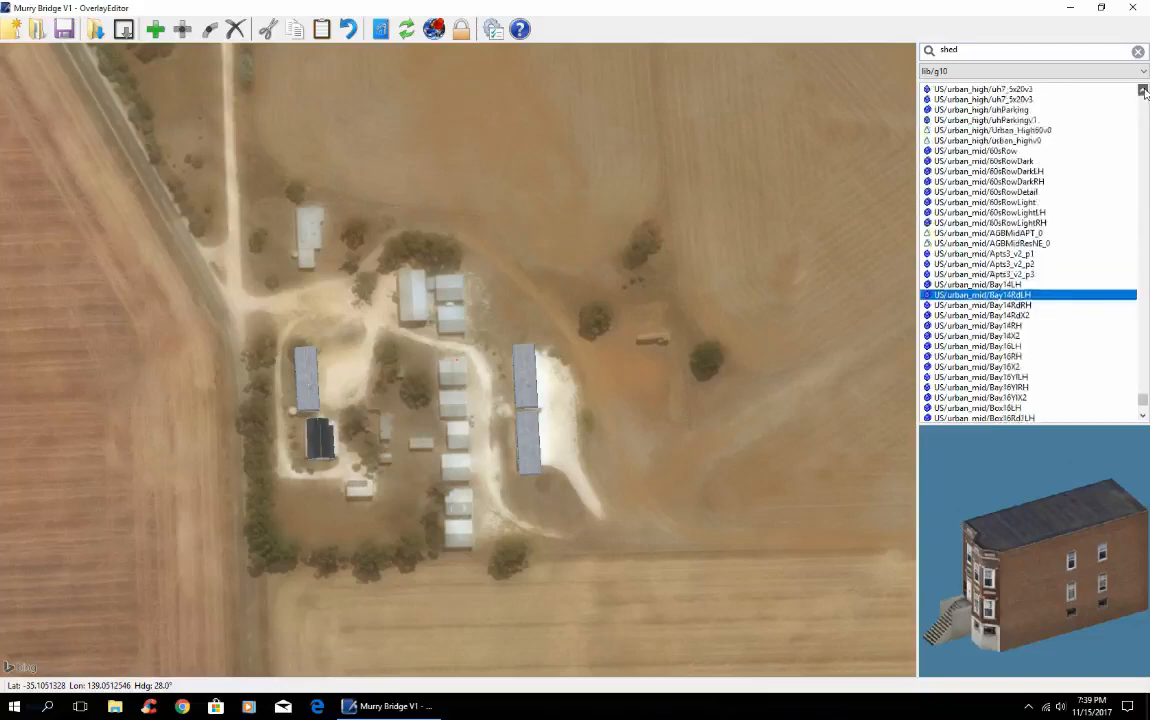
click(982, 244)
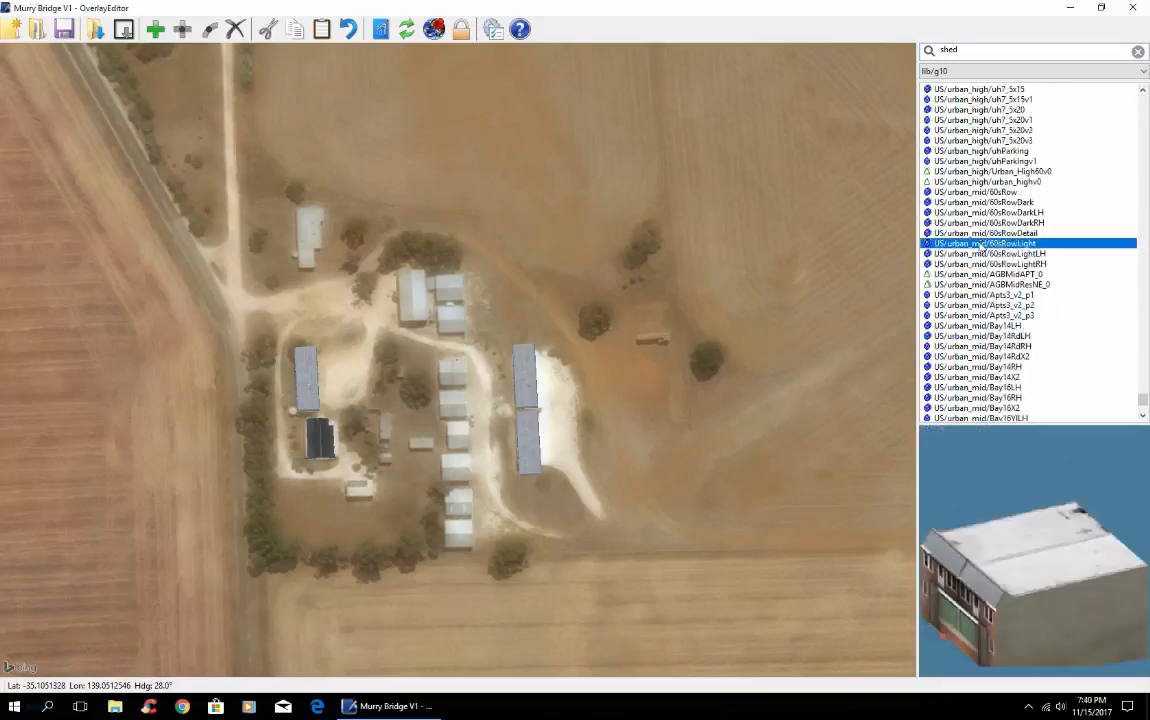
click(980, 224)
click(976, 172)
click(975, 141)
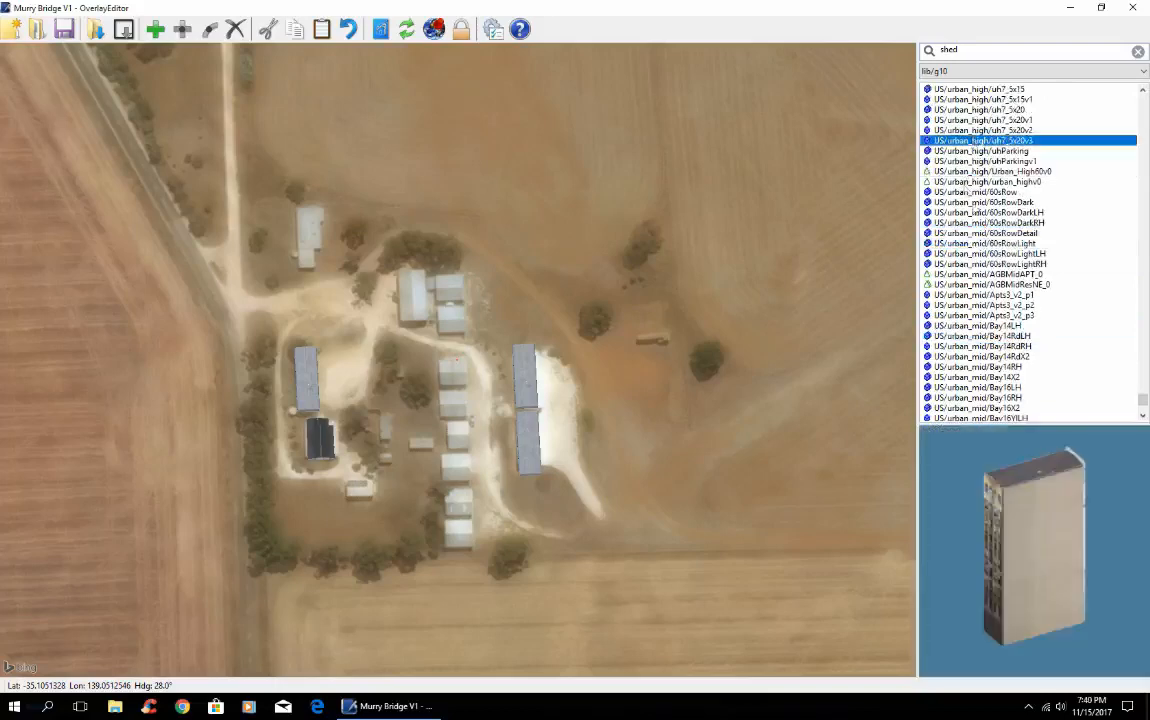
click(1143, 90)
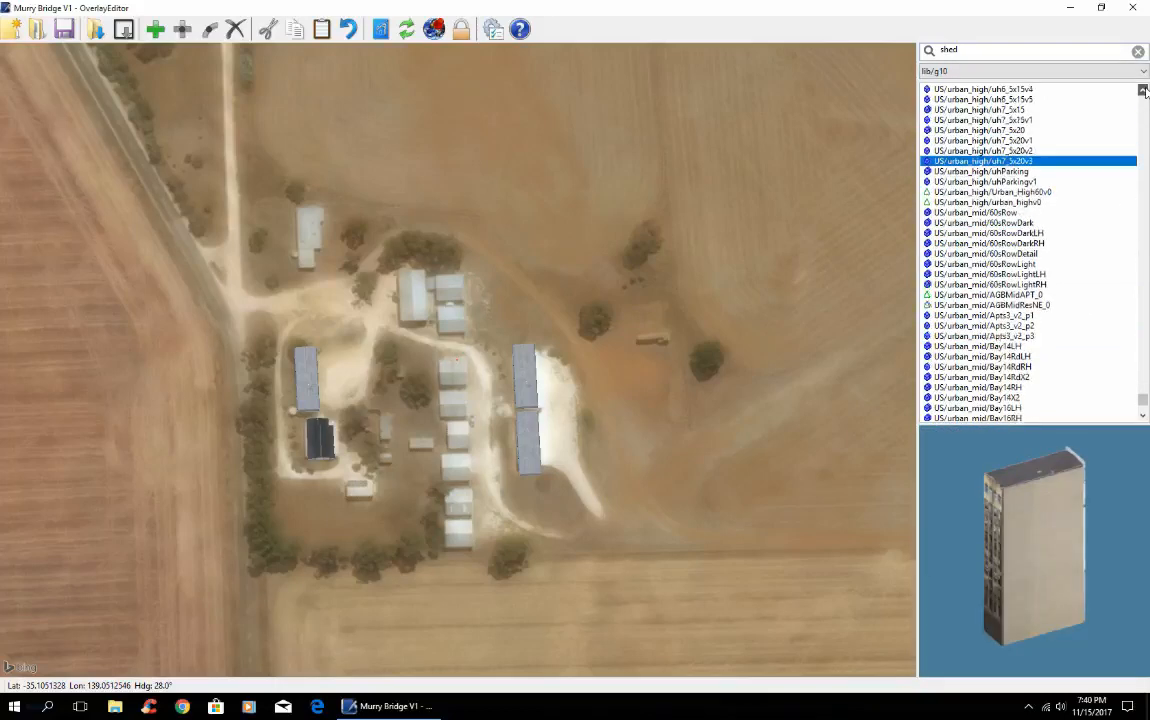
click(1143, 90)
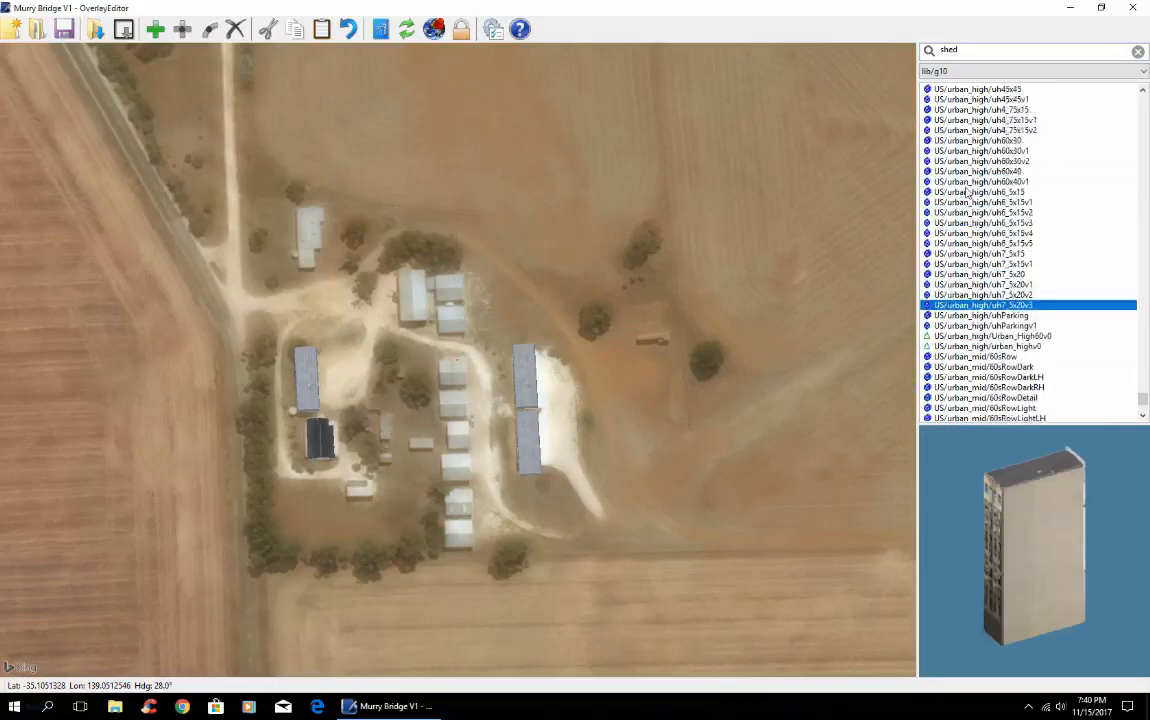
click(1143, 90)
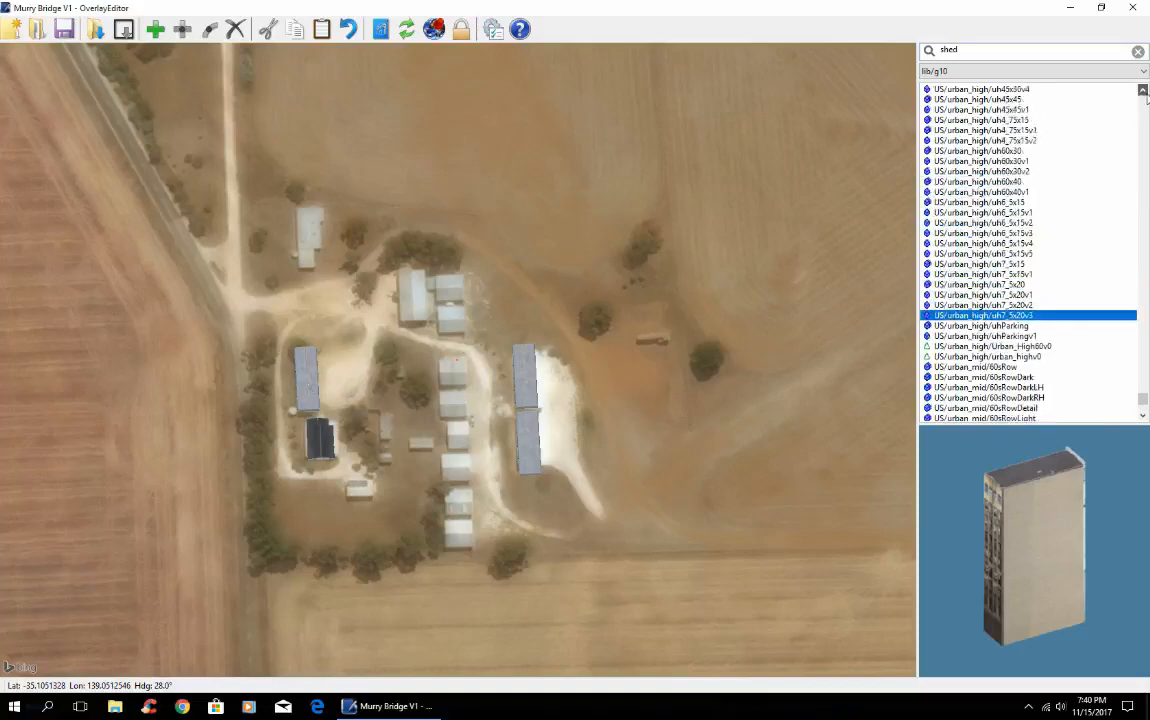
click(1143, 90)
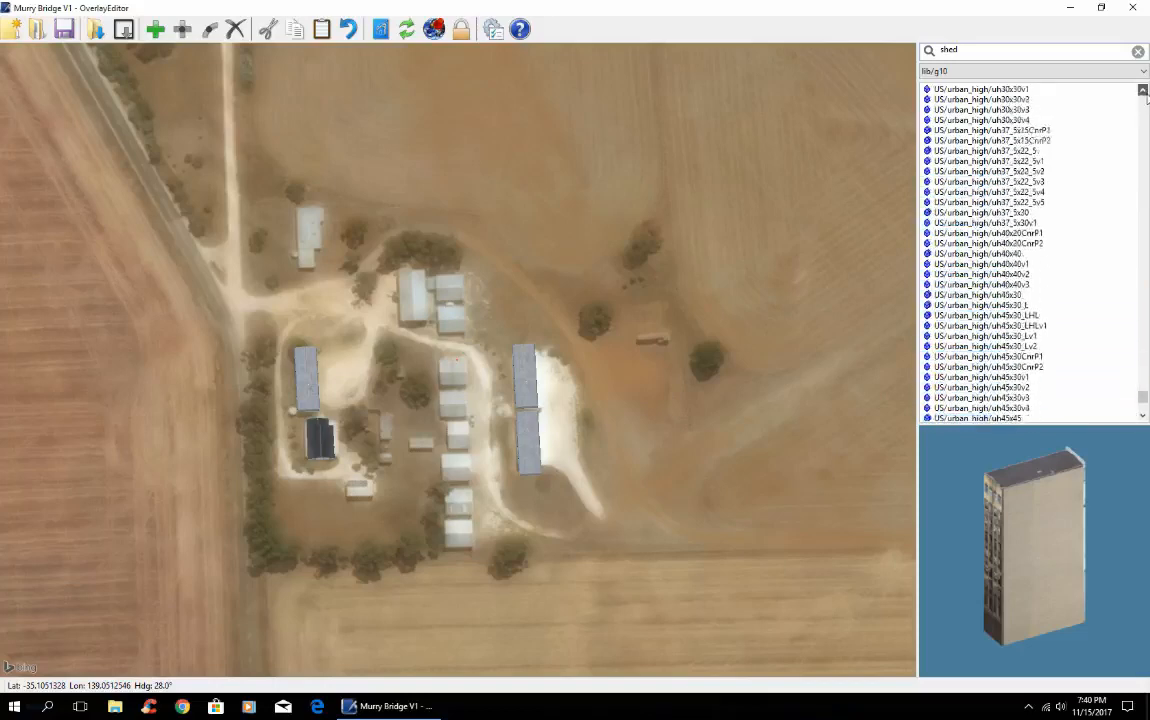
click(1143, 90)
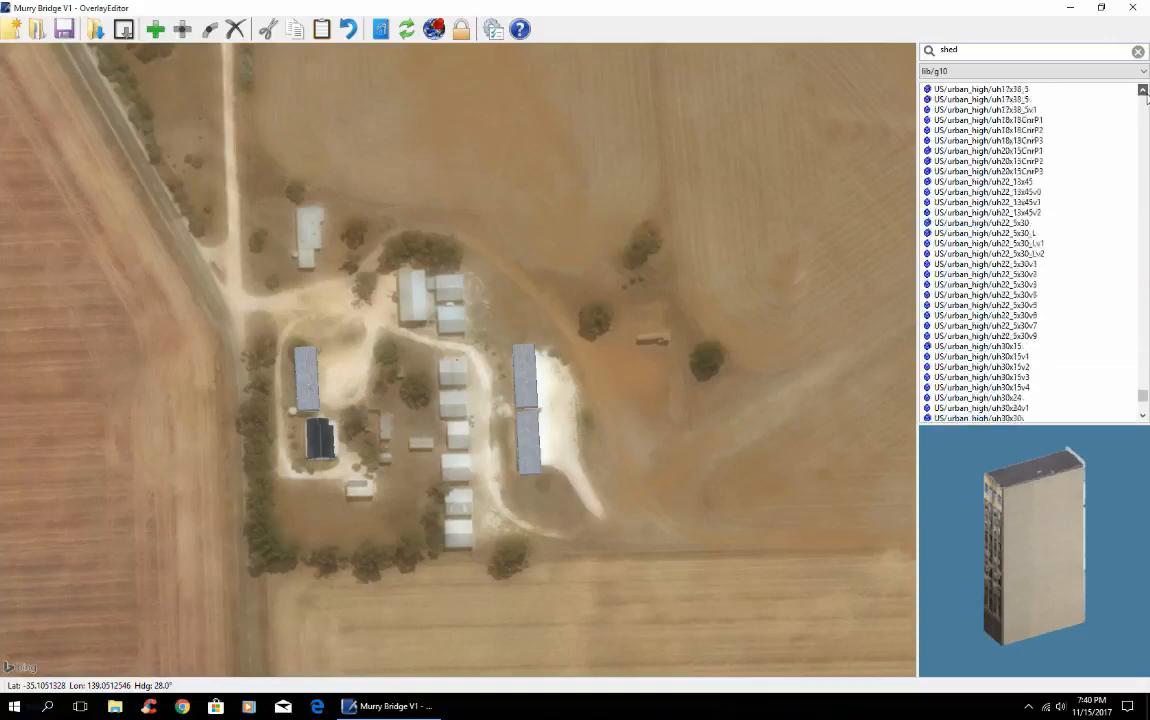
click(1143, 90)
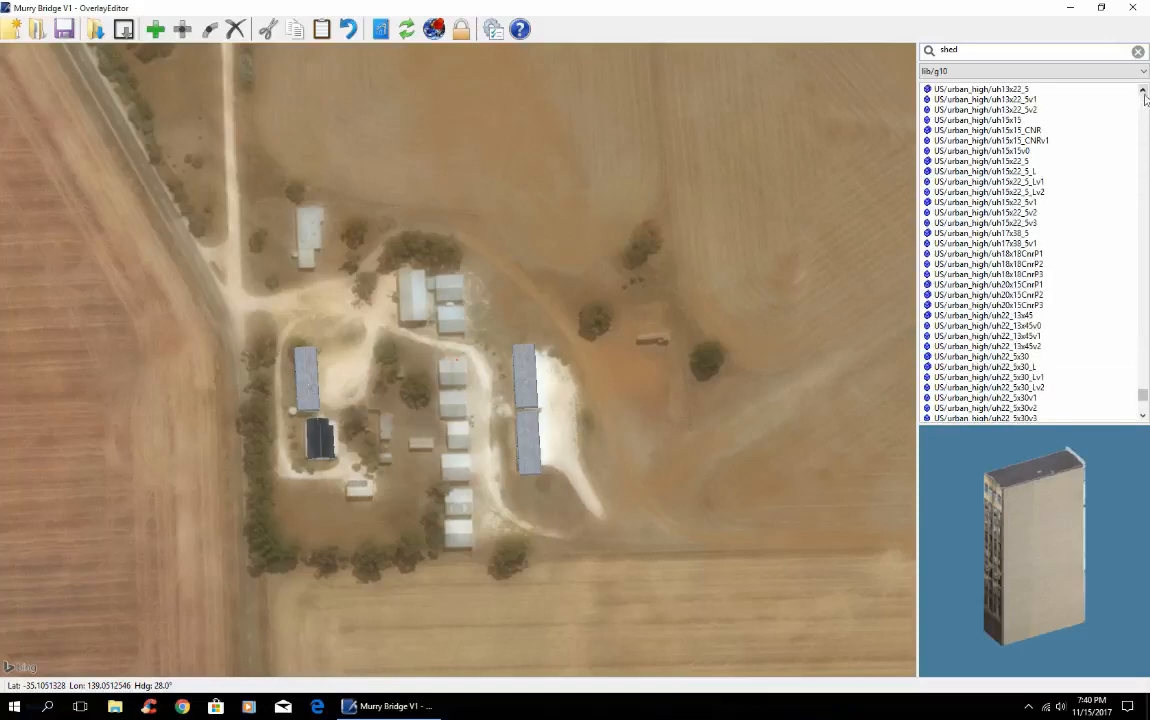
click(1143, 91)
click(1143, 91)
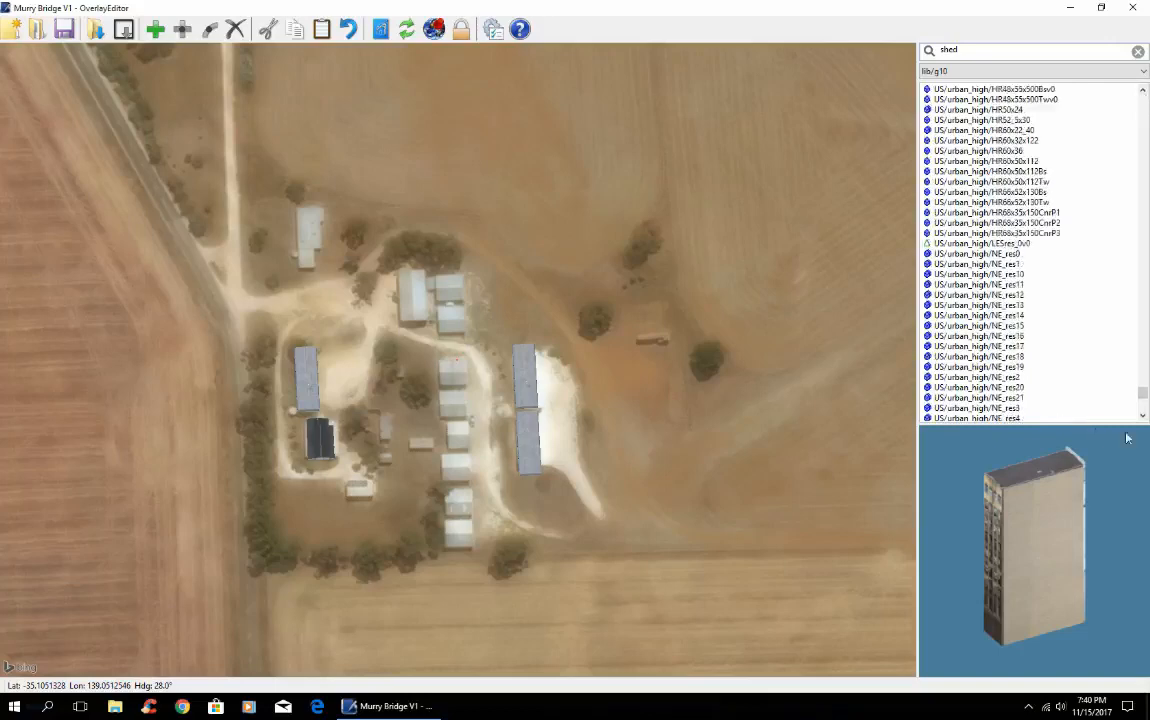
Add a US/commercial/canopy_76 object to the farmyard scenery
drag(1142, 392, 1140, 372)
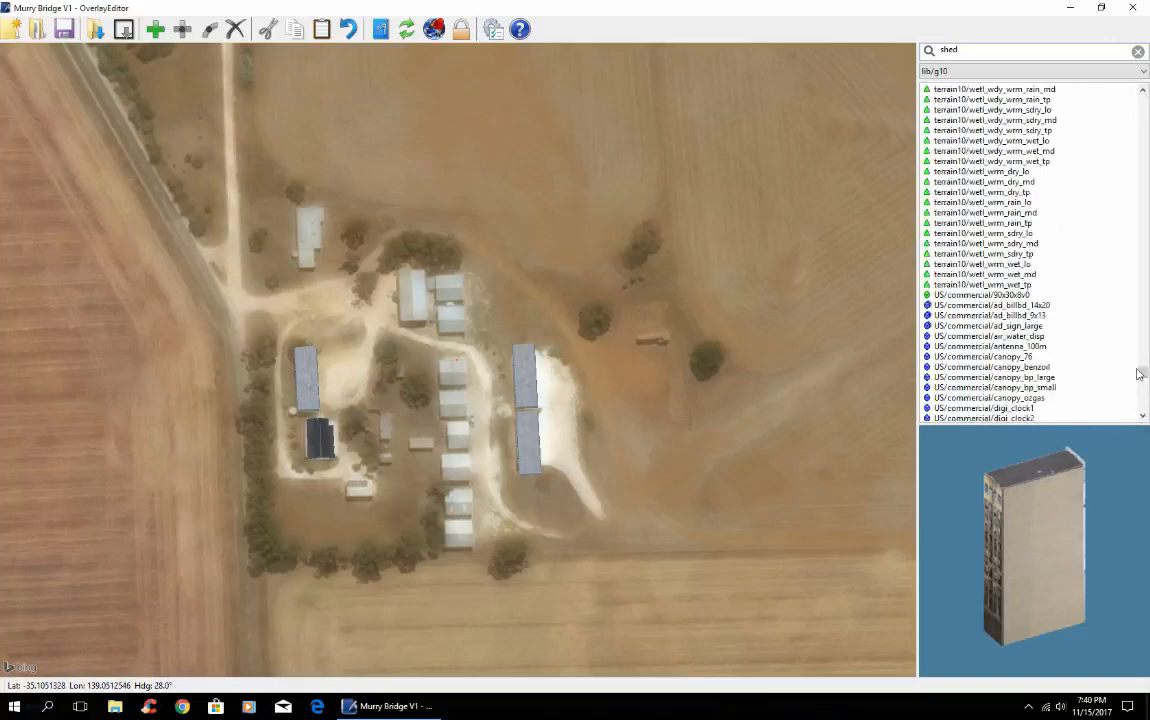
click(985, 356)
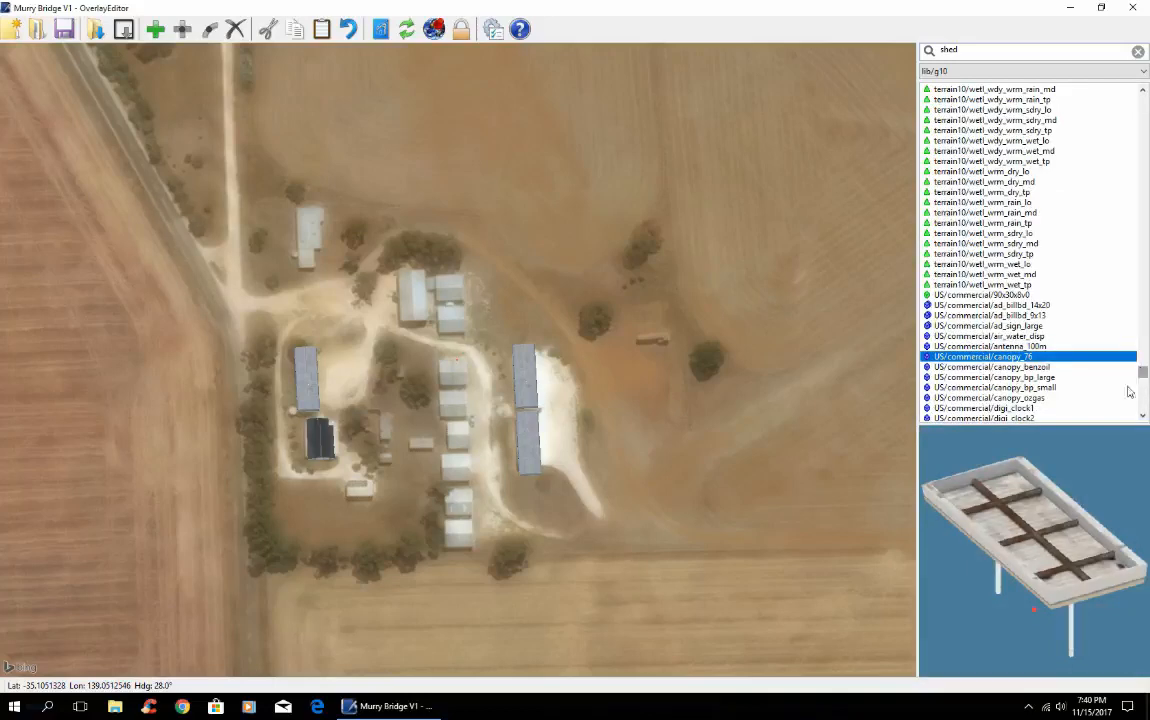
click(156, 30)
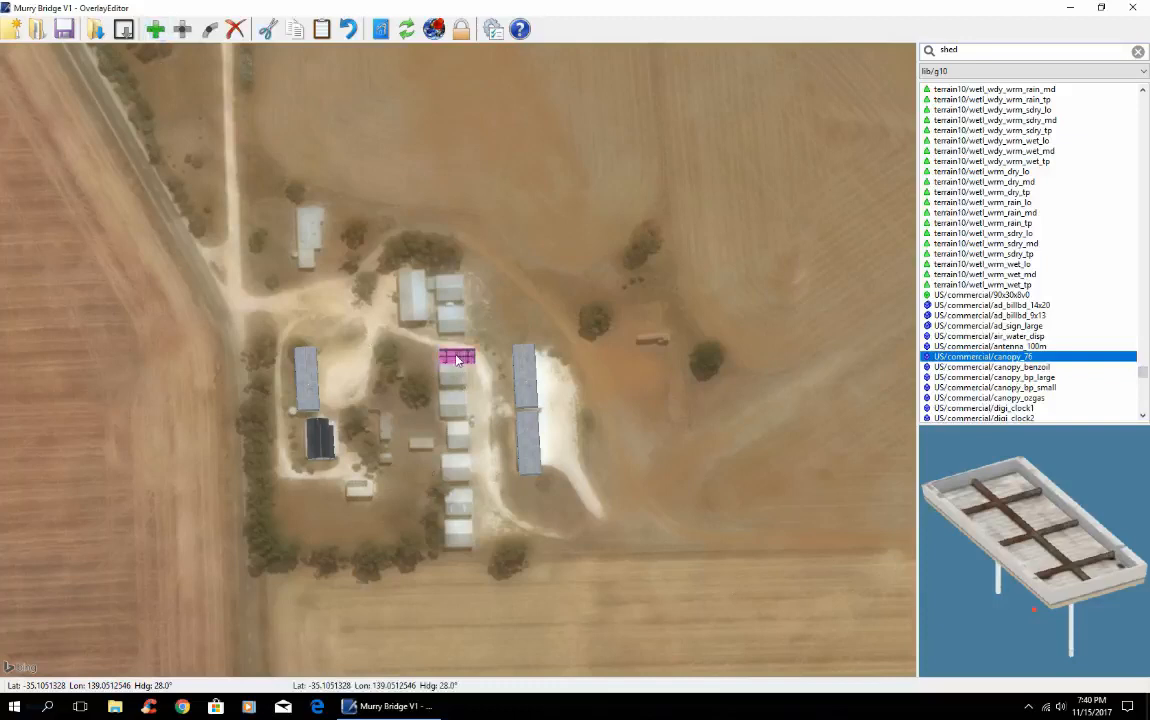
Move the canopy object into the open yard between the small outbuildings and the central row of sheds
drag(456, 360, 418, 449)
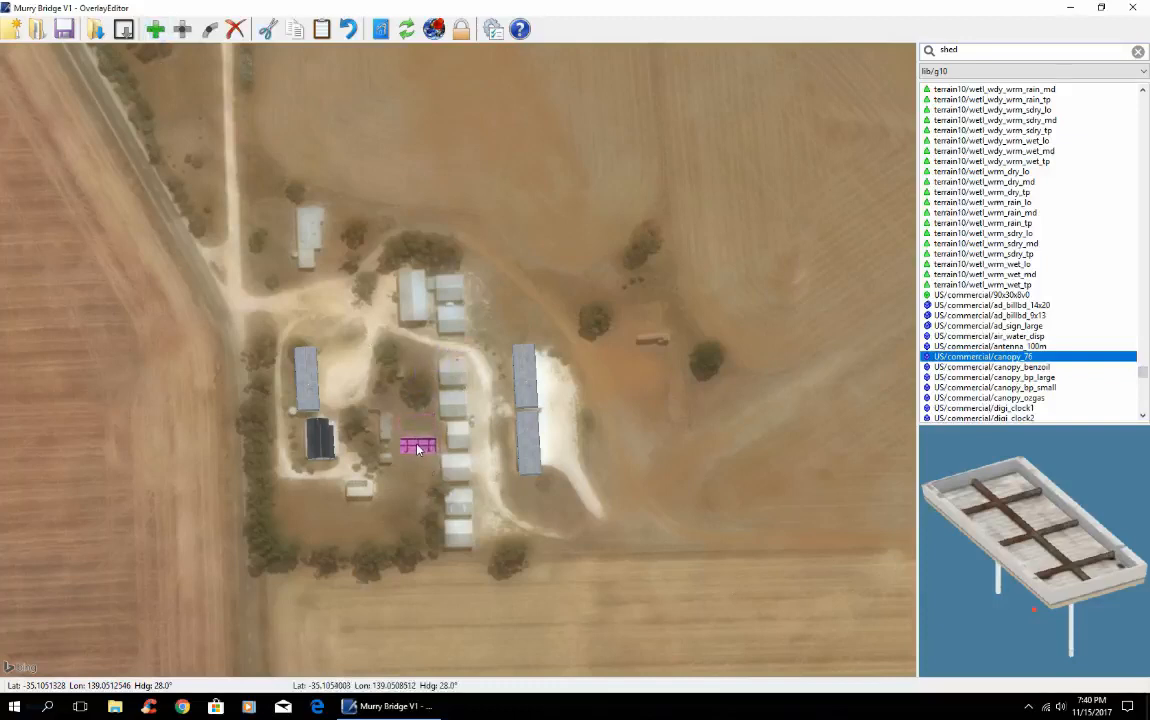
Preview the US/commercial signs and antenna and the terrain10 wetland entries in the lib/g10 object library
click(985, 346)
click(986, 337)
click(984, 317)
click(976, 285)
click(967, 223)
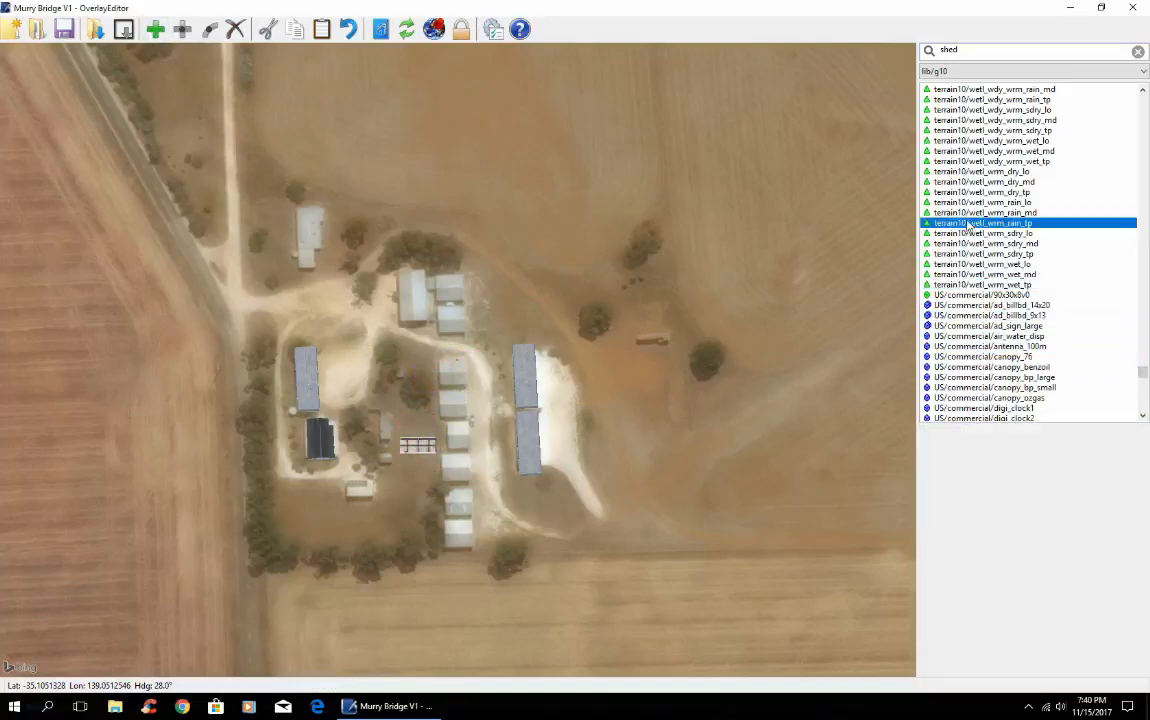
click(968, 193)
click(972, 181)
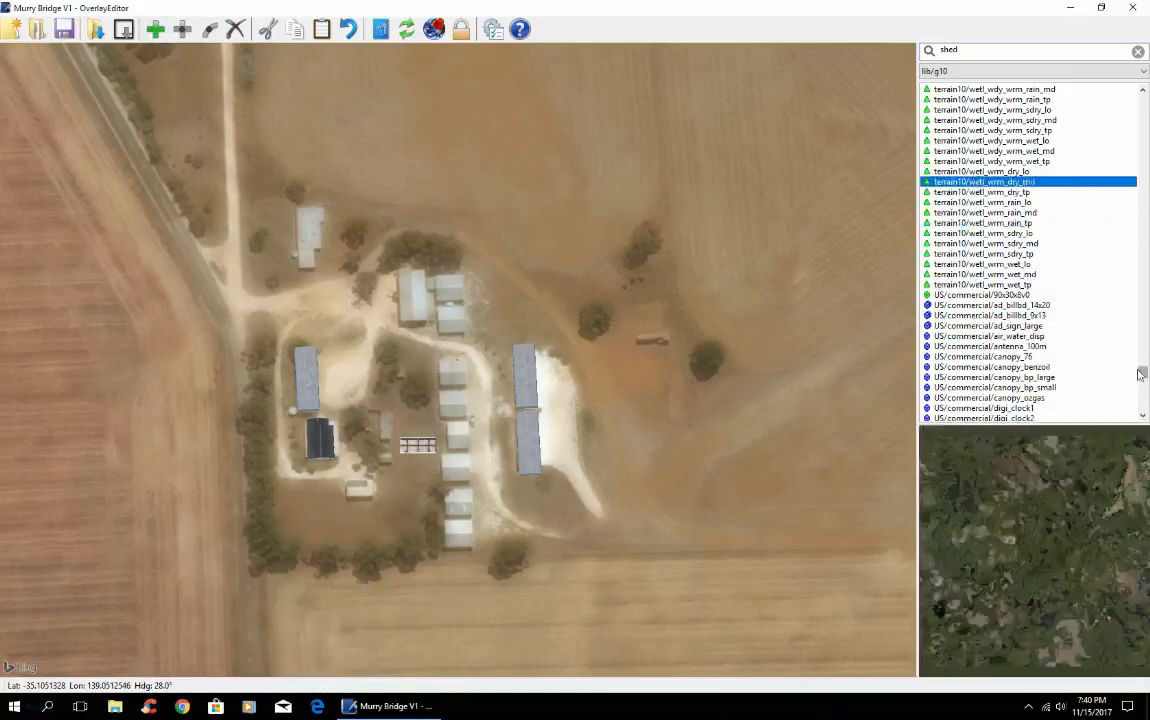
drag(1141, 374, 1141, 360)
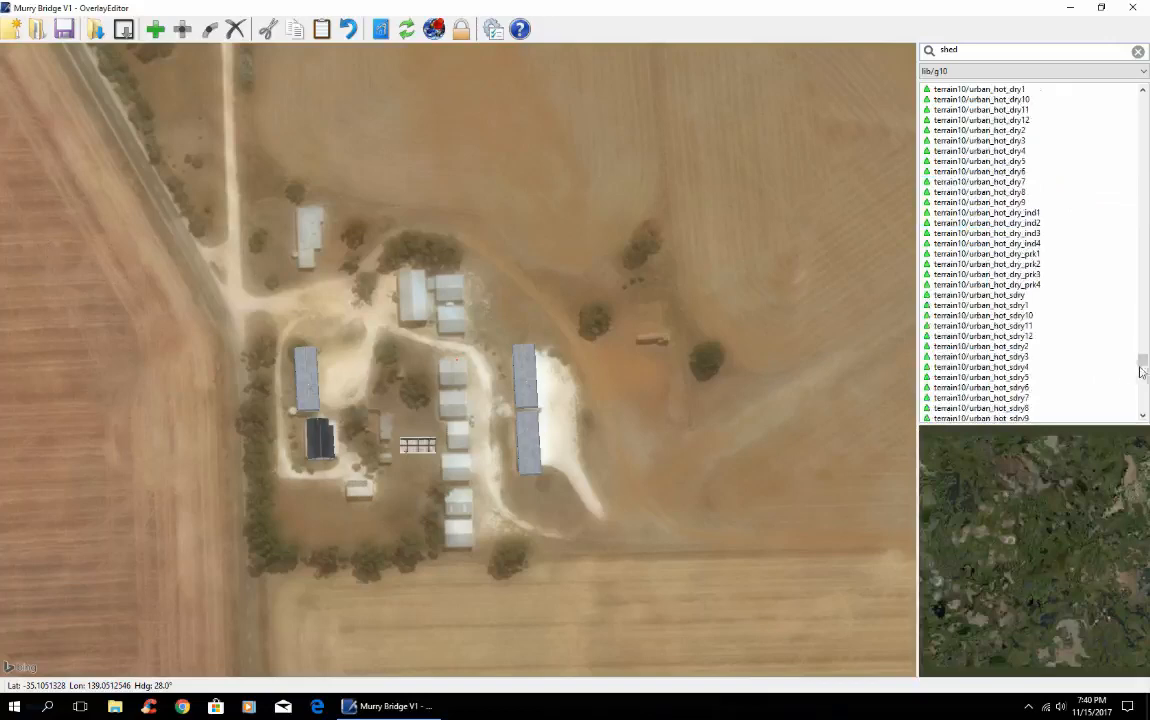
Preview the EU/urban_mid midBlk building models in the lib/g10 object library
drag(1142, 360, 1136, 200)
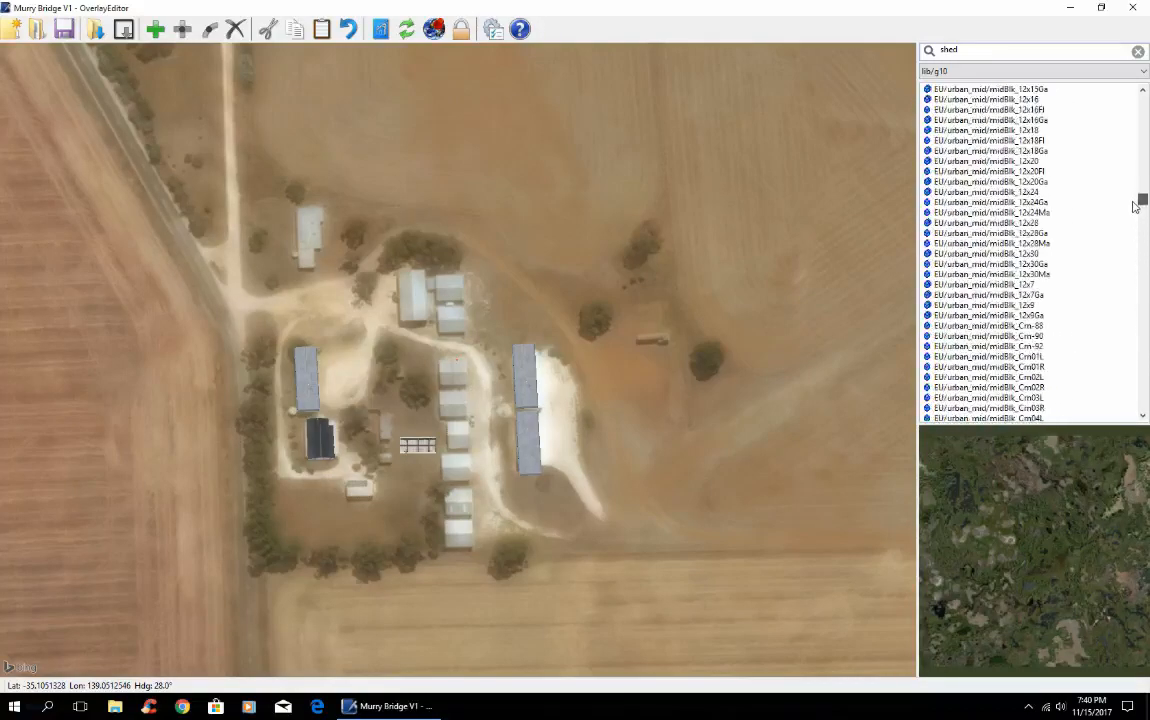
click(985, 284)
click(983, 255)
click(976, 203)
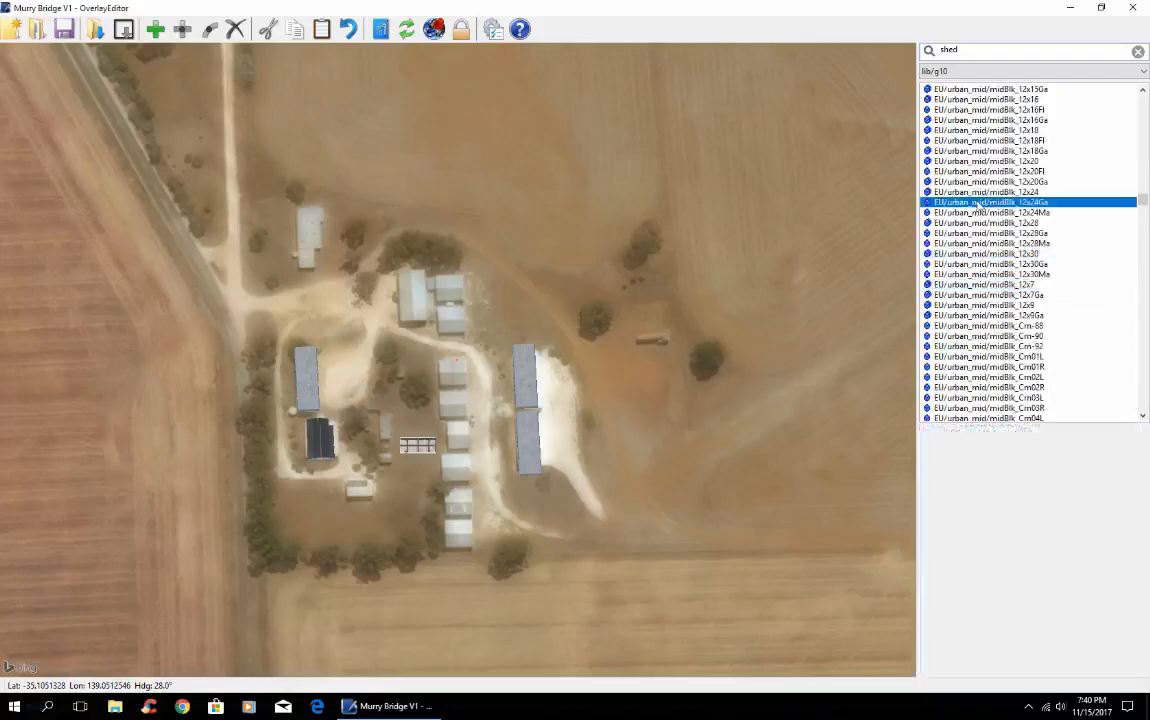
click(969, 161)
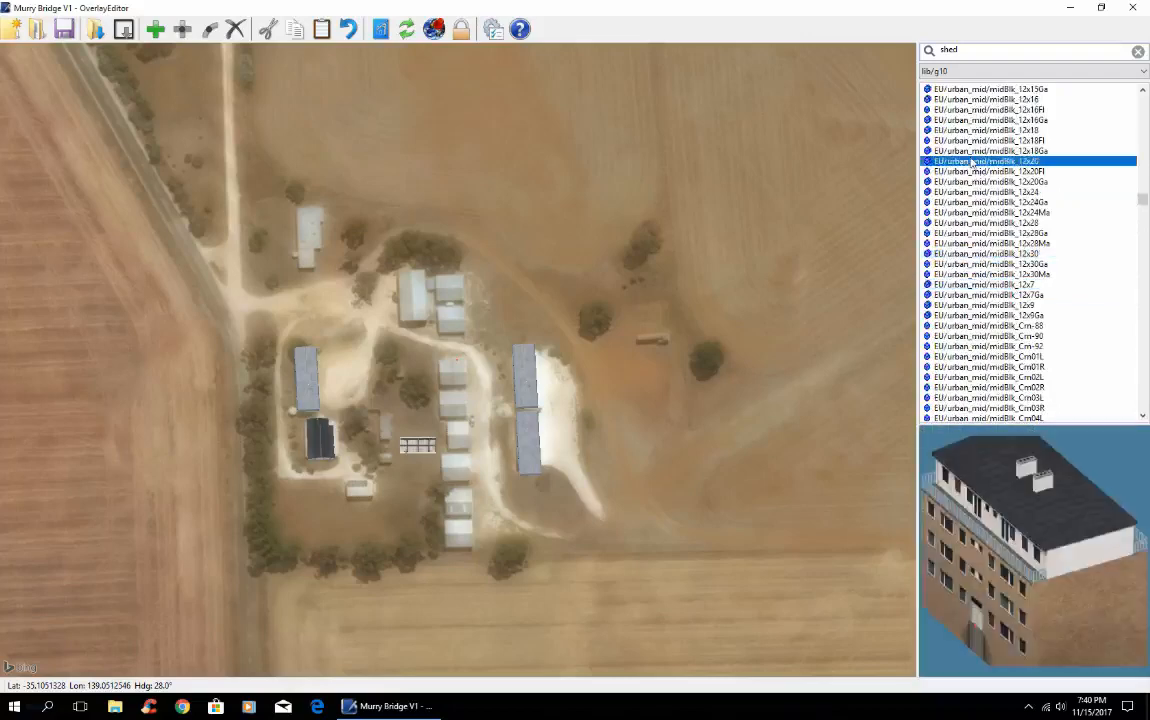
Search the object library for "ind" and preview the flag and autogen ind_high_solid entries
double_click(985, 51)
text(in)
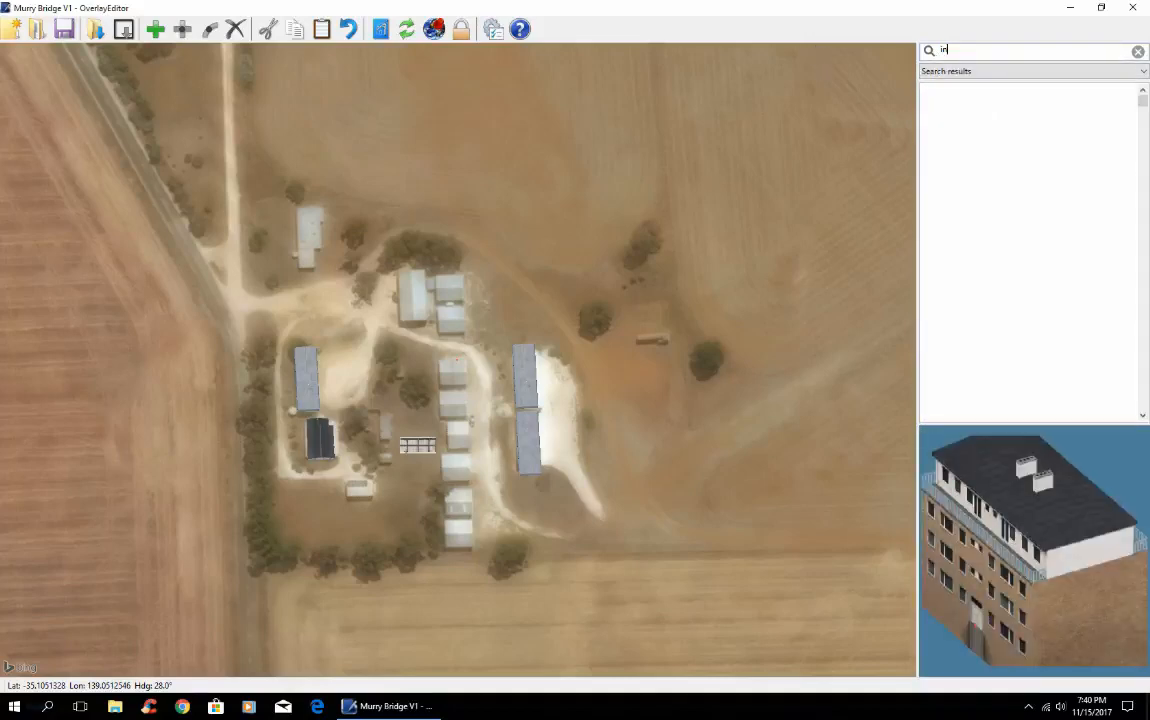
text(d)
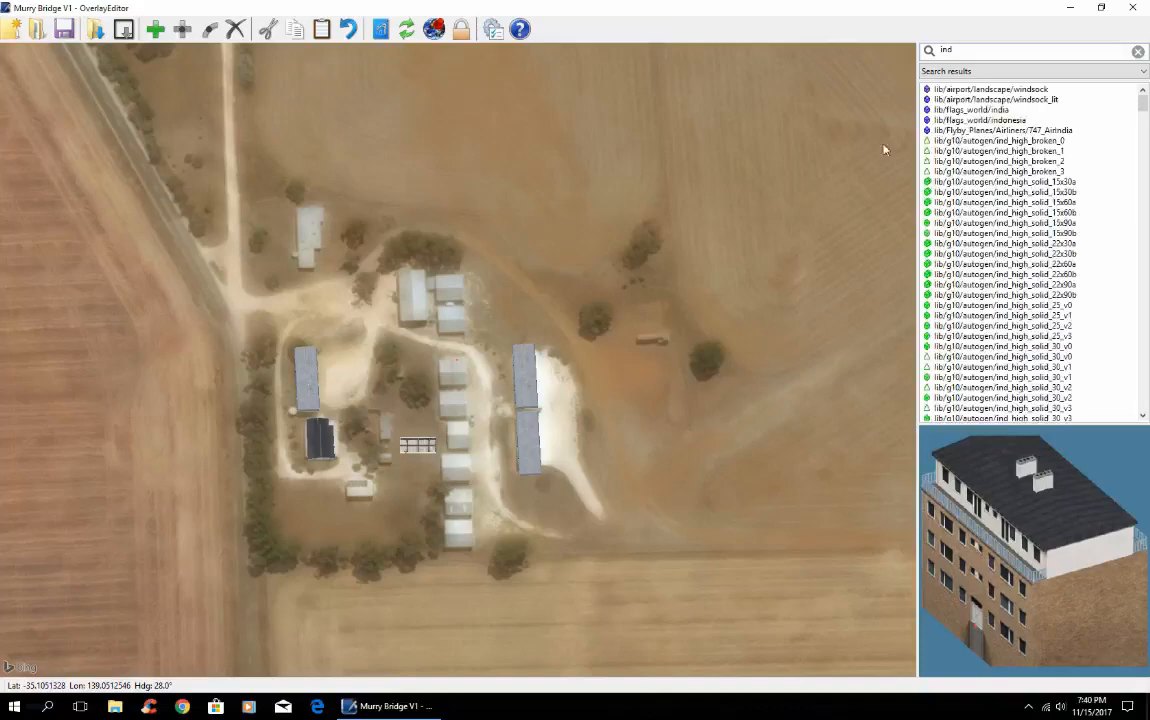
click(968, 131)
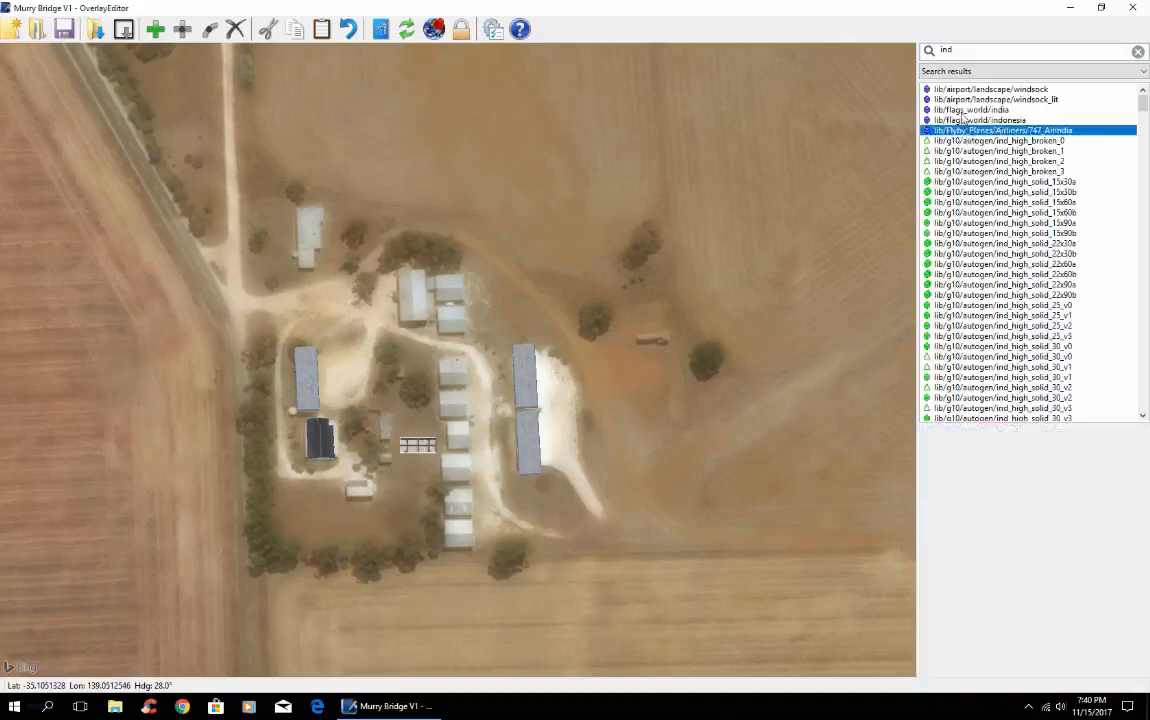
click(965, 110)
click(997, 378)
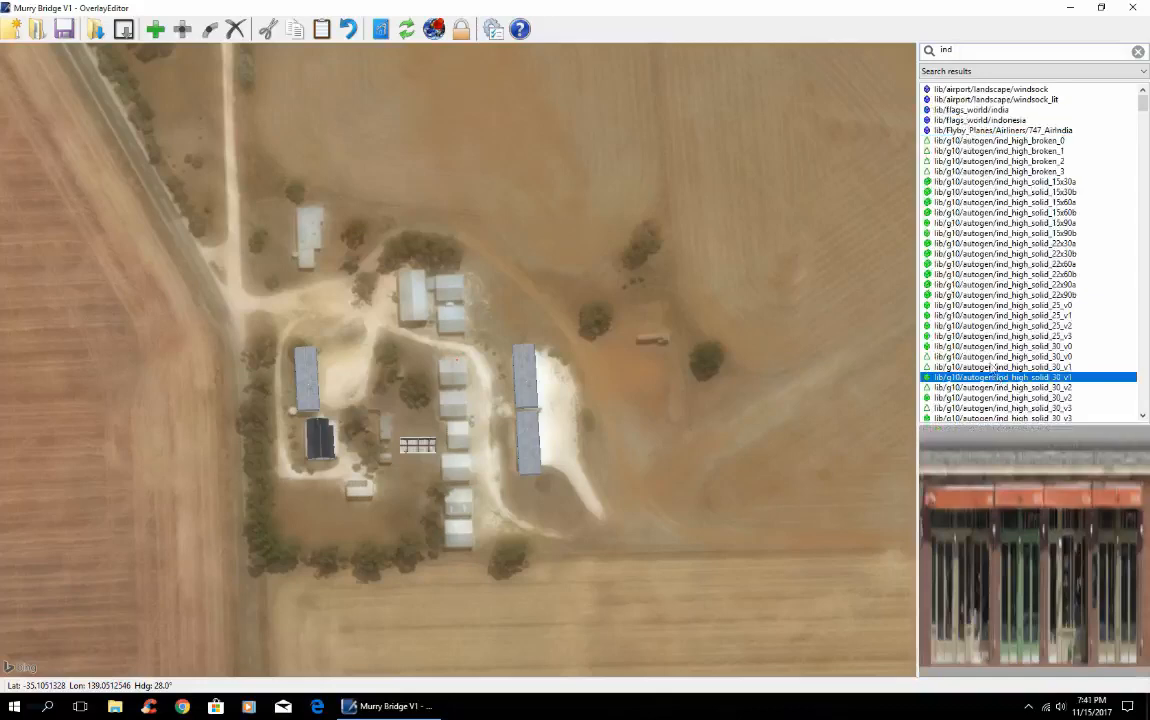
click(990, 357)
click(972, 234)
click(958, 203)
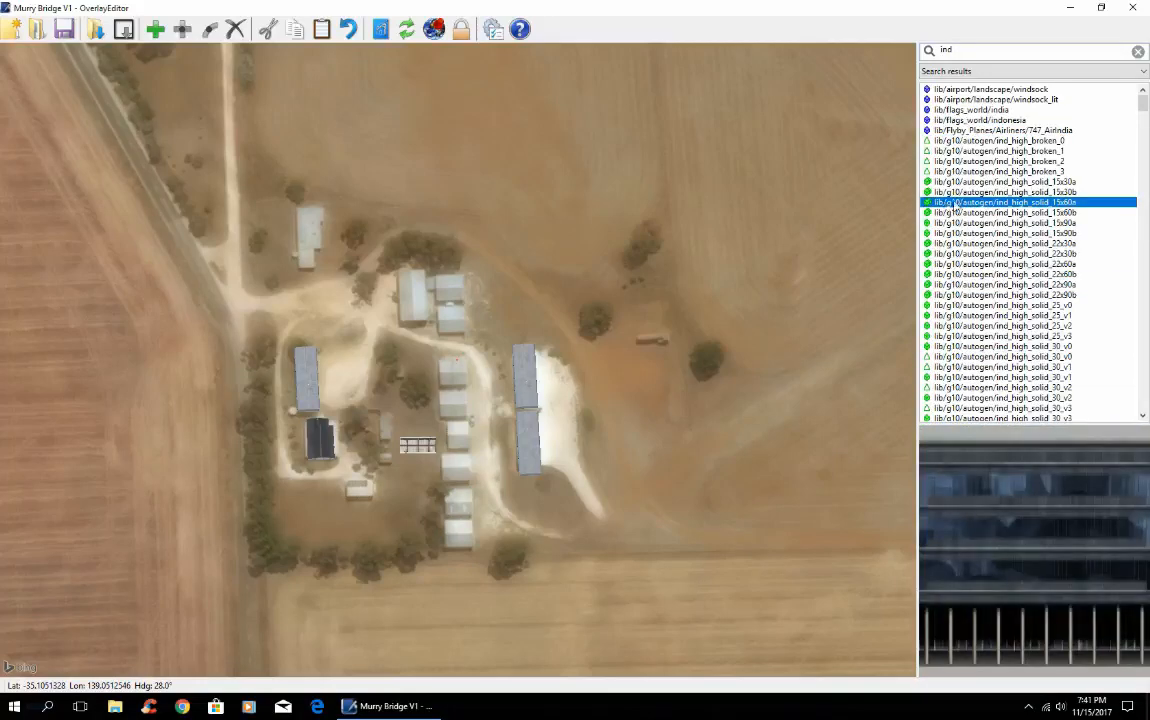
Preview the US/industrial/light factory models, from FlatDry1 back to Fact30x108A
drag(1145, 110, 1145, 232)
click(978, 264)
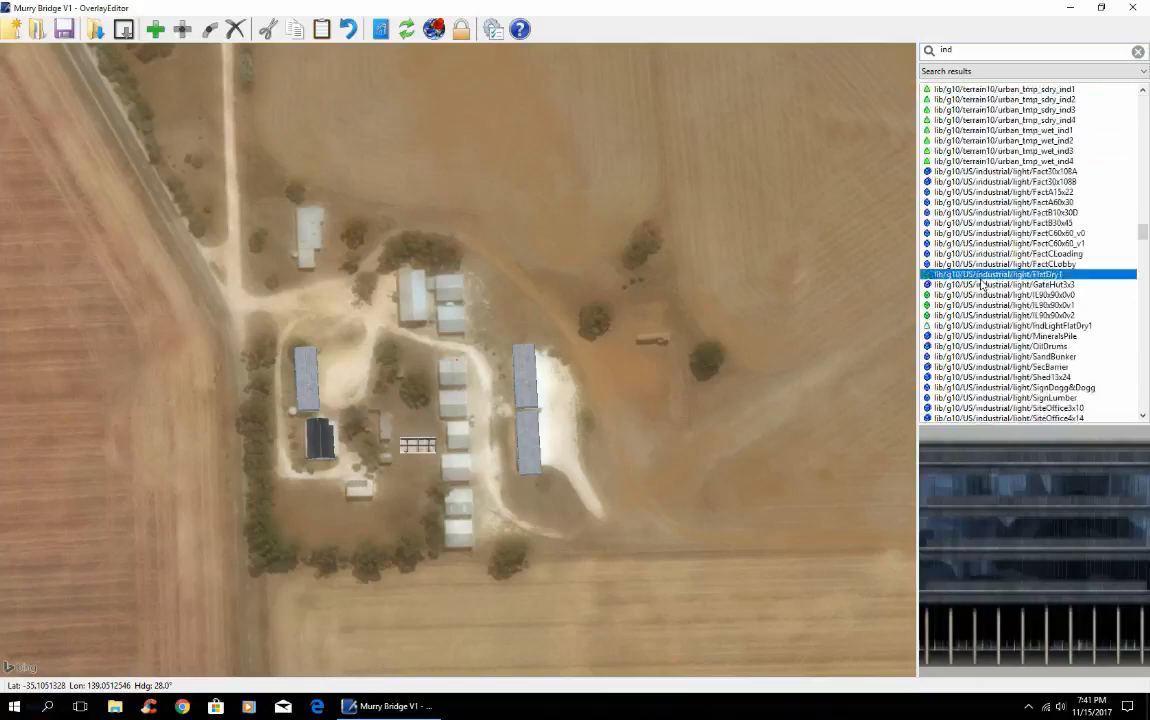
click(976, 253)
click(973, 234)
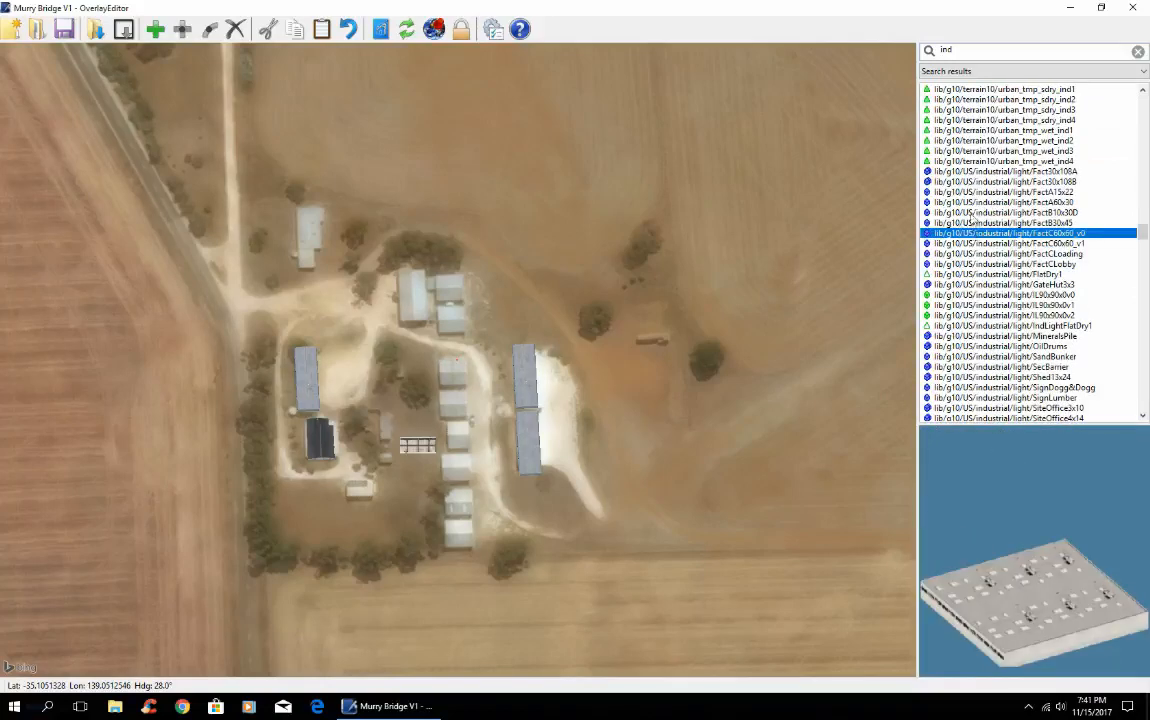
click(971, 213)
click(969, 203)
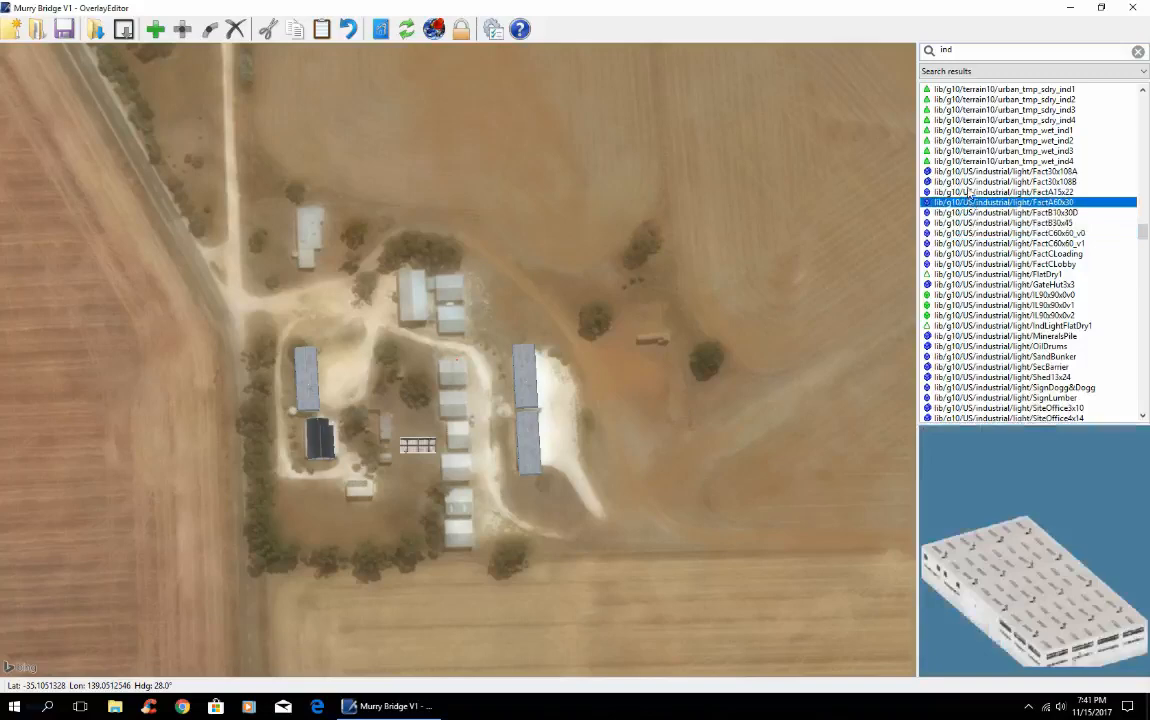
click(967, 181)
click(966, 171)
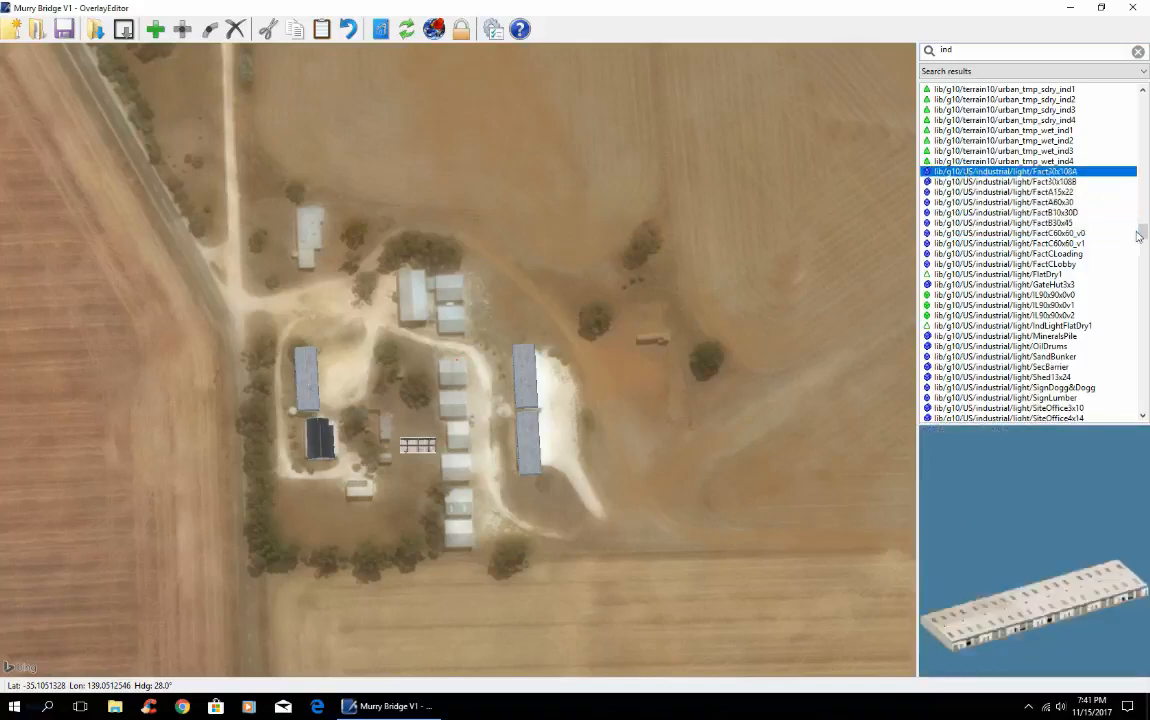
Preview the g8 industrial city polygons and the industry_commerce building entries in the search results
scroll(1138, 235, down, 15)
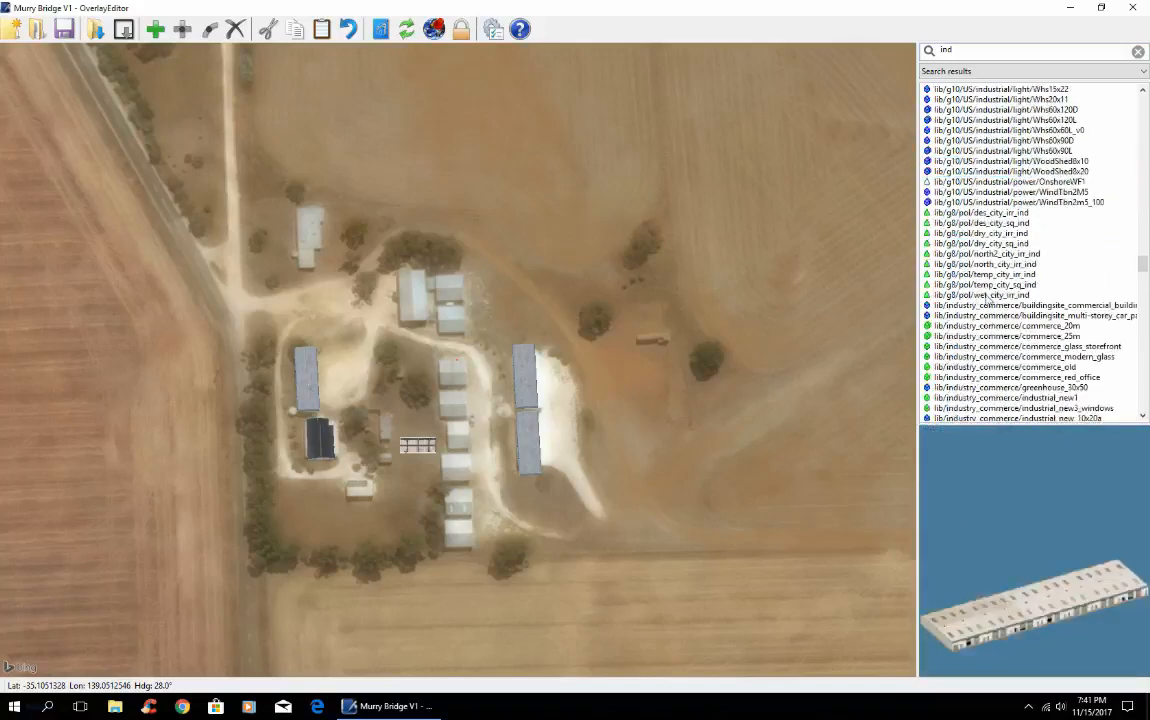
click(987, 296)
click(984, 274)
click(983, 254)
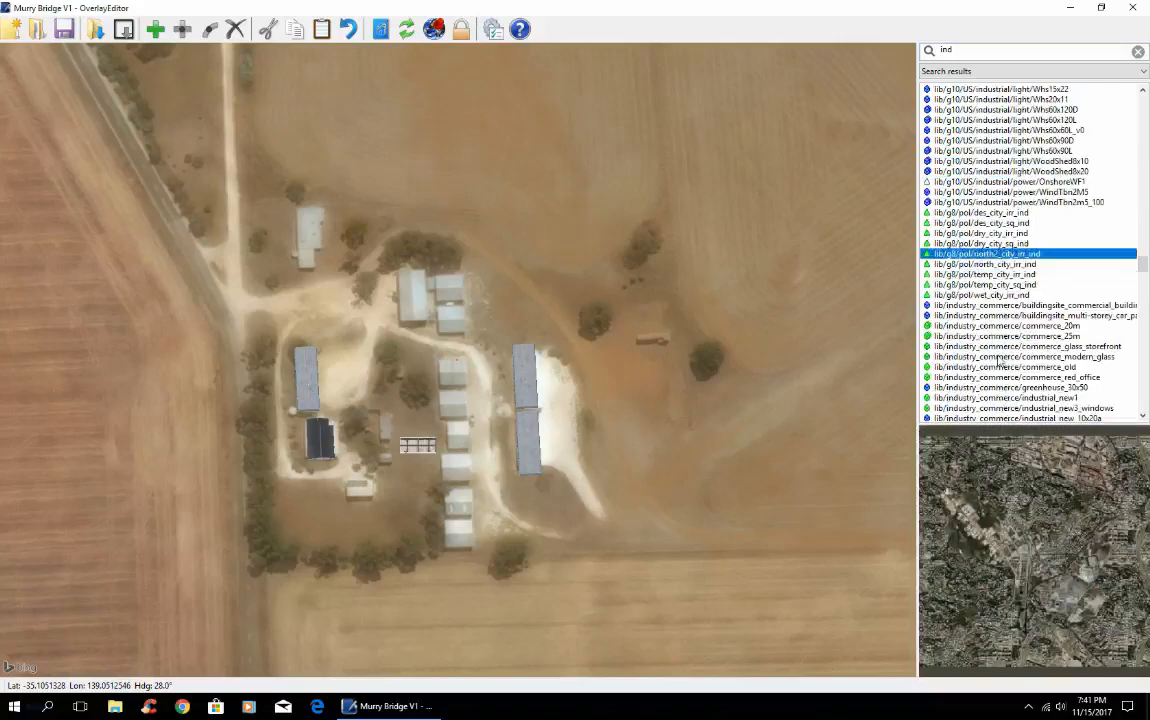
click(1000, 357)
click(995, 336)
click(990, 305)
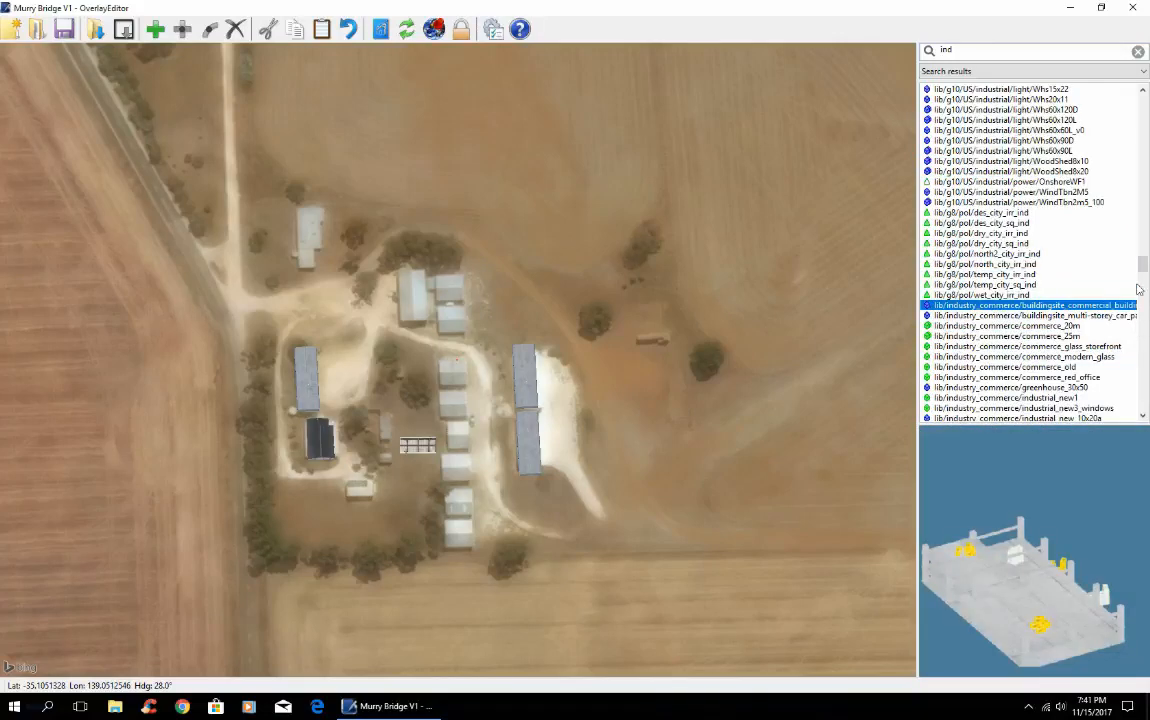
Try a 35 m AGR_Biogas_Beton tank on the farm's shed row and delete it
scroll(1138, 289, down, 15)
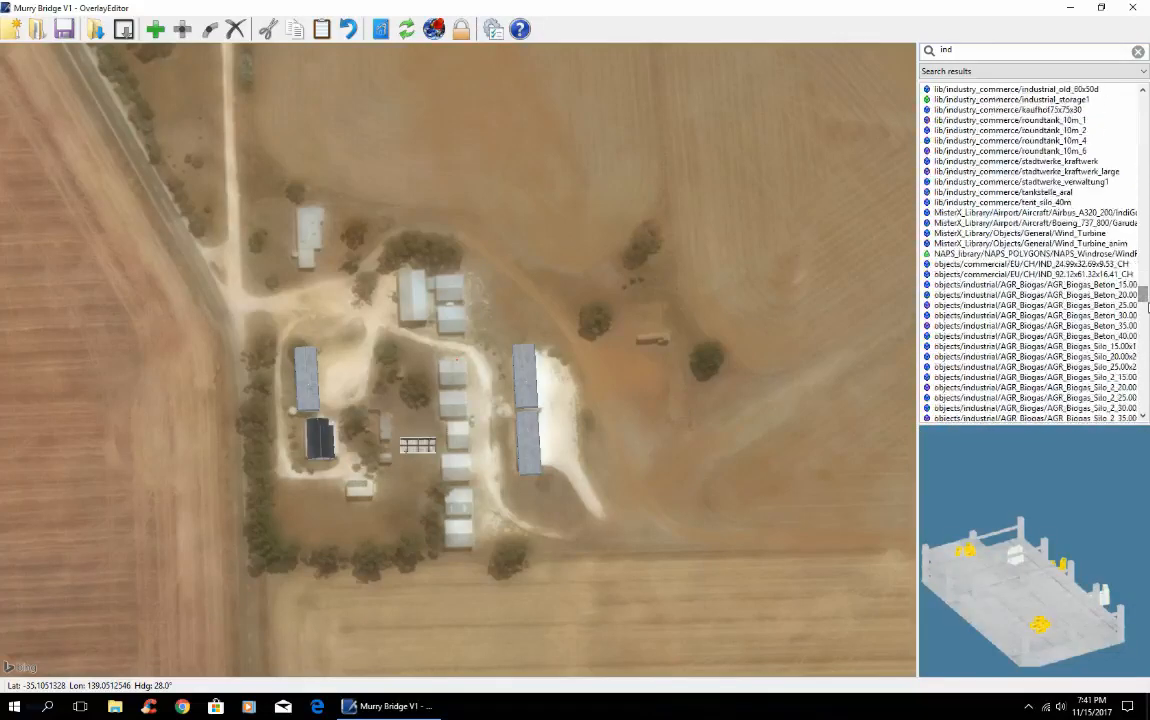
click(1005, 294)
click(1008, 326)
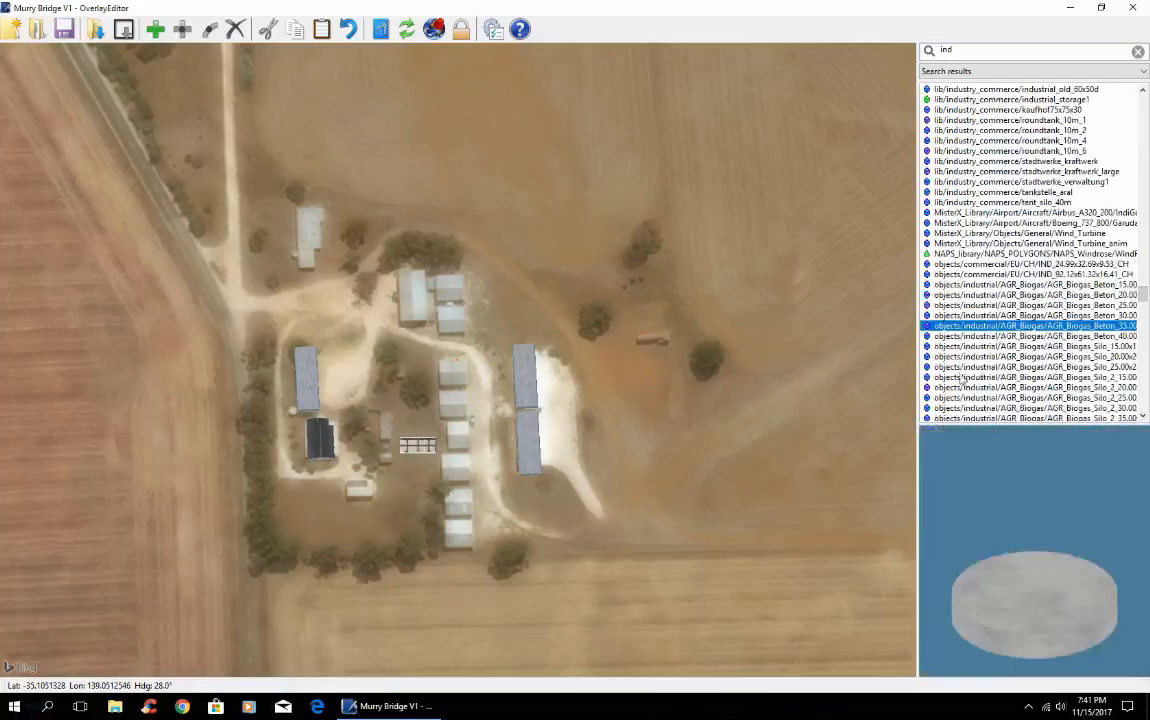
click(155, 30)
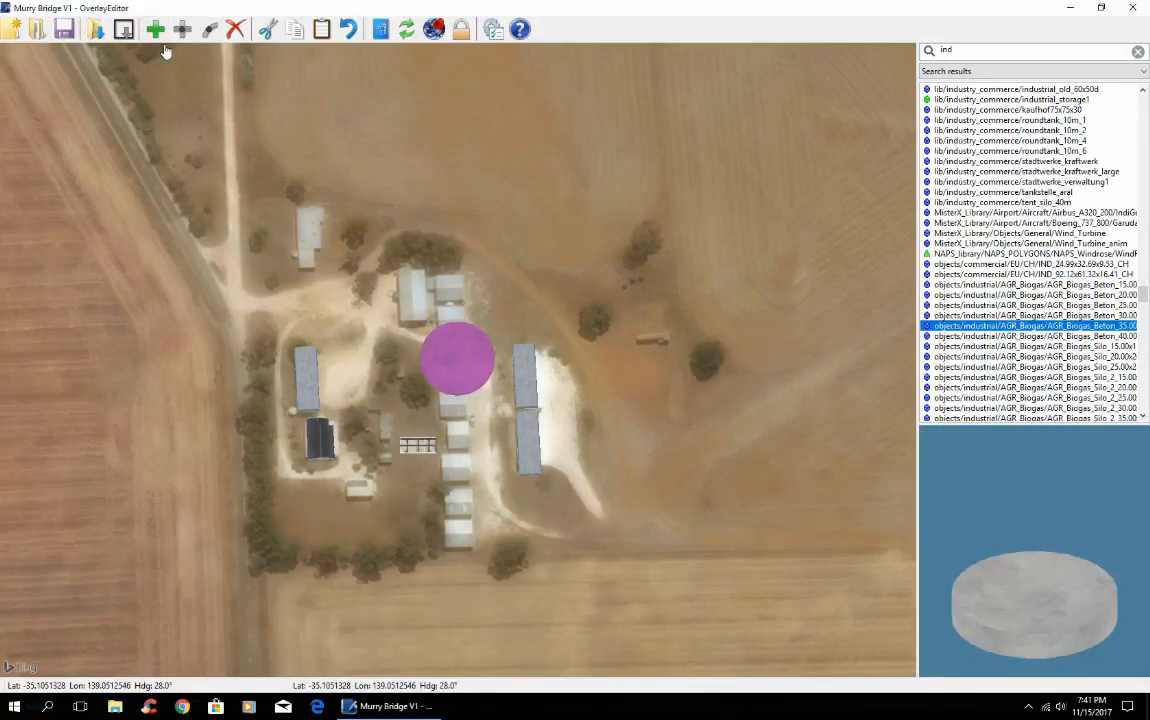
key(Delete)
Preview the AGR_Biogas_Silo_20.00x20.00x4.00 model and widen the object library so the full model names are readable
click(935, 357)
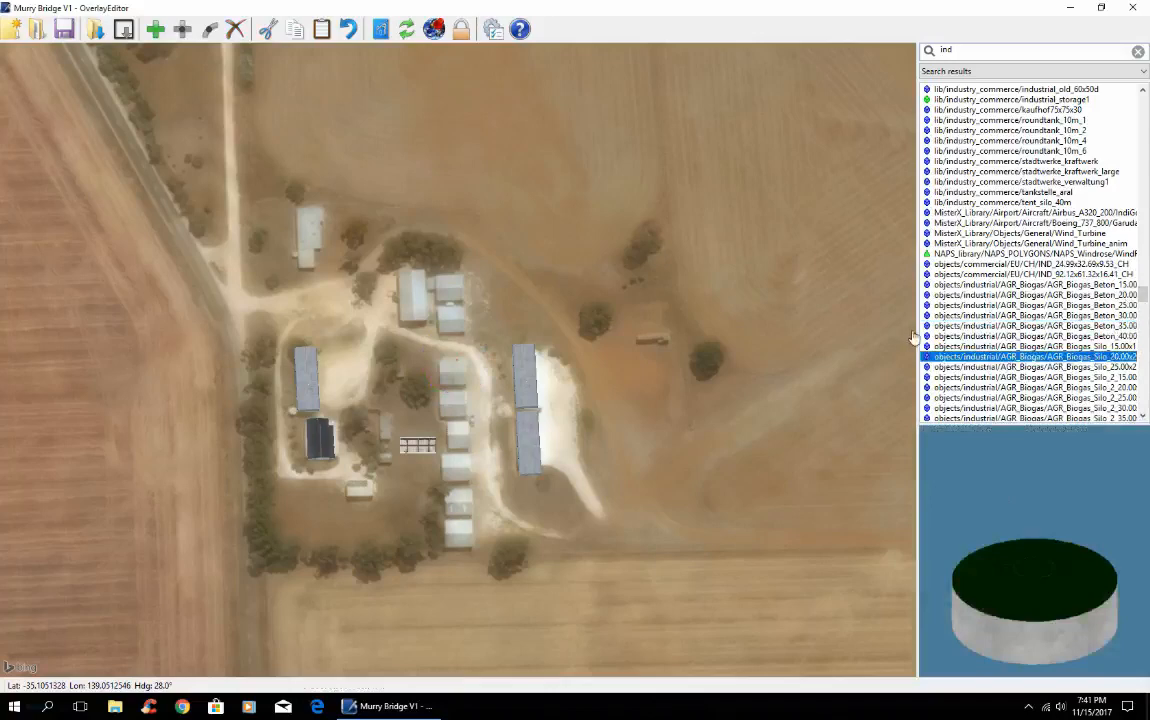
drag(917, 335, 858, 335)
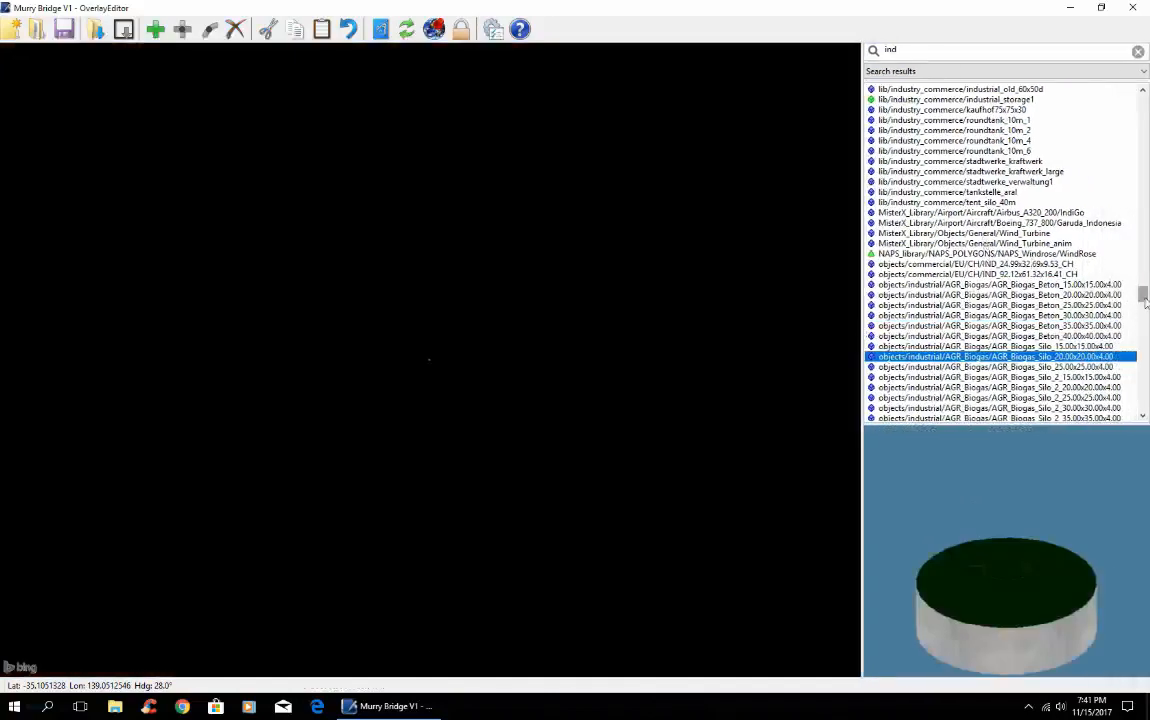
scroll(1028, 272, down, 9)
Look through the industrial/EU building models, try IND24.00x42.80 over the farm sheds and delete it
click(962, 368)
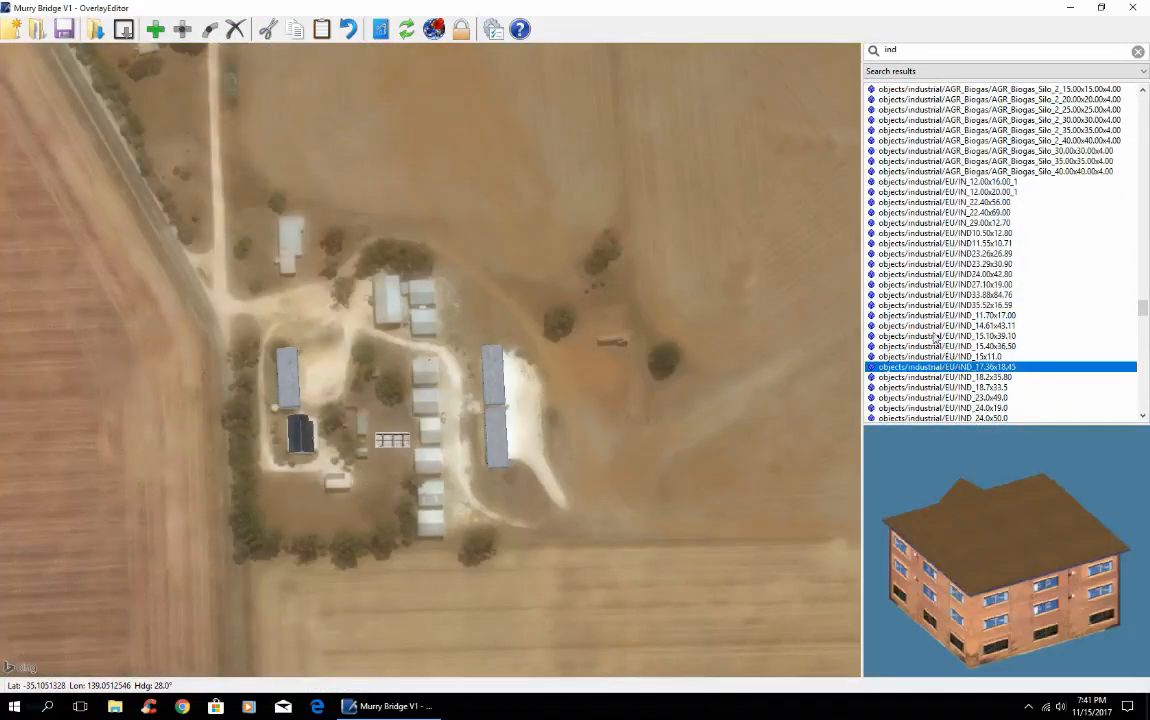
click(940, 336)
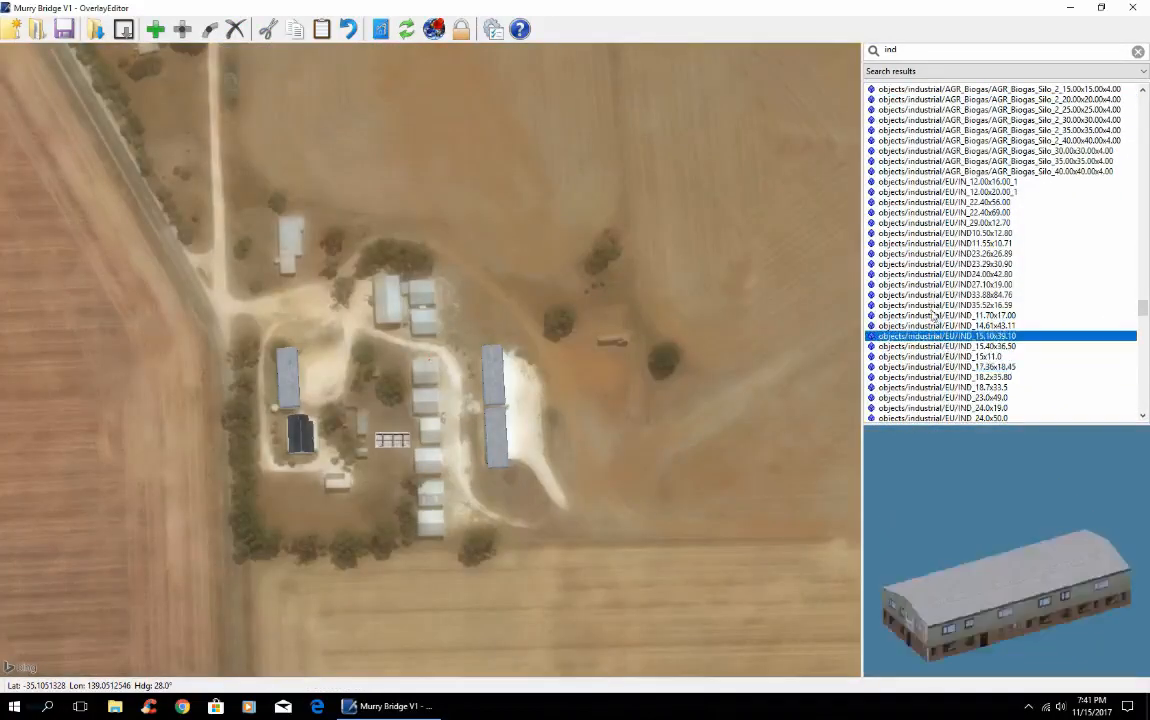
click(933, 306)
click(932, 296)
click(929, 276)
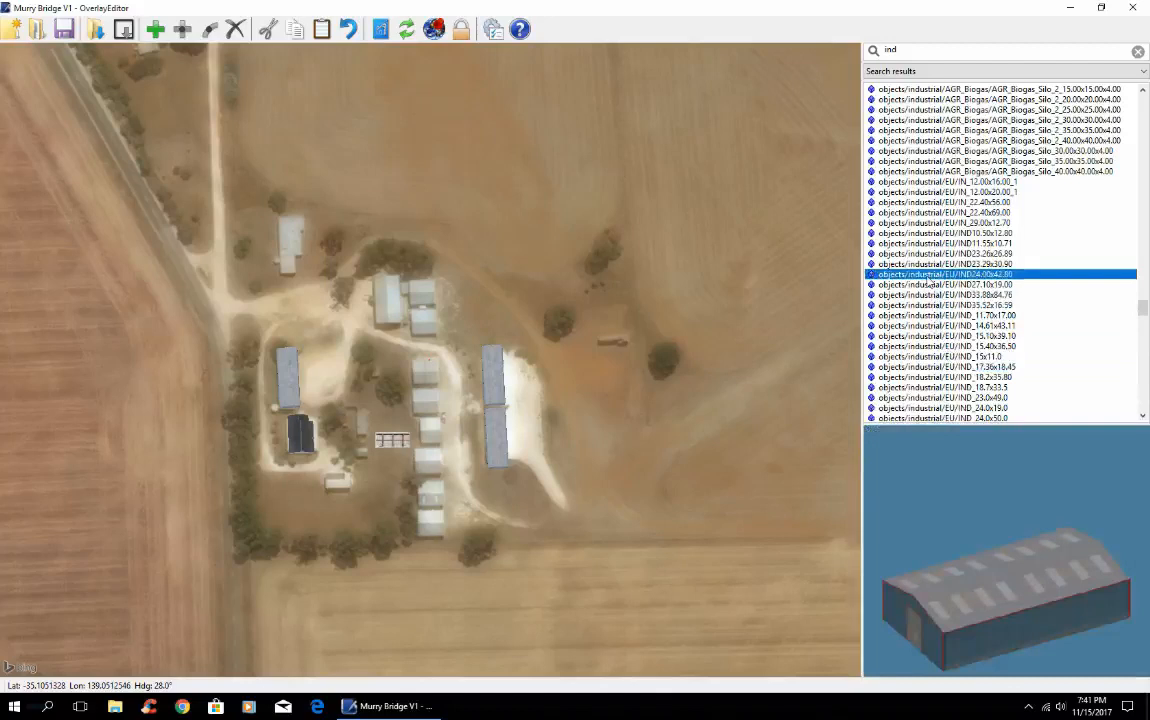
click(155, 29)
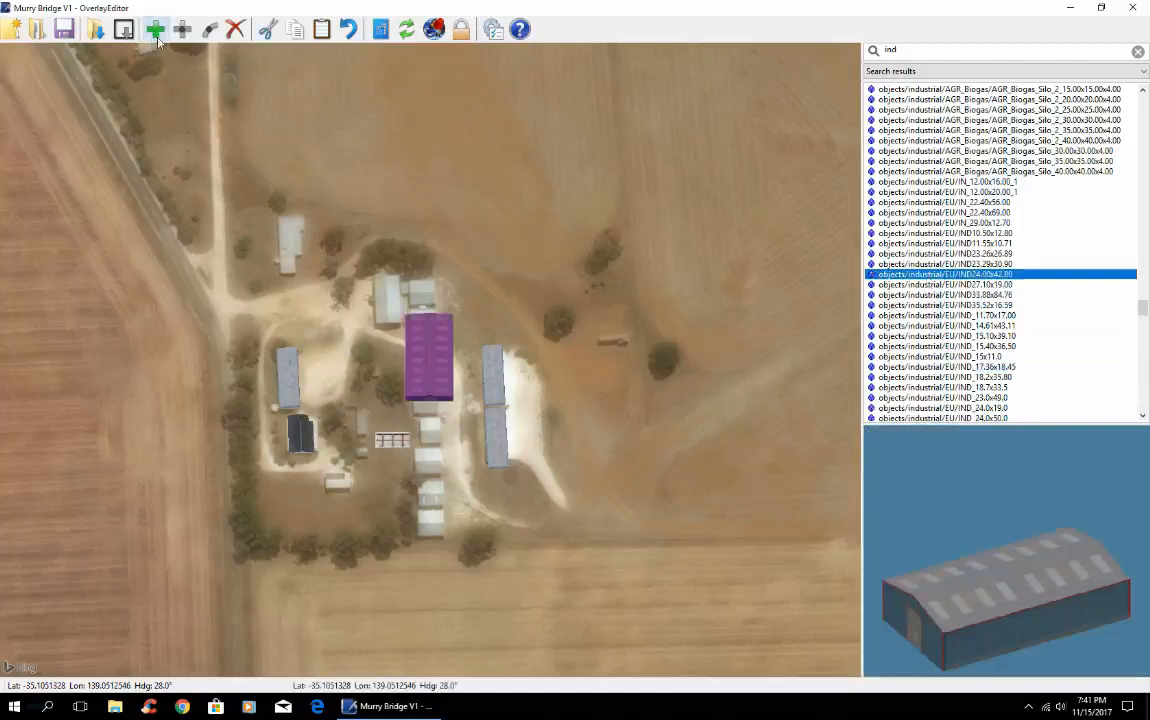
key(Delete)
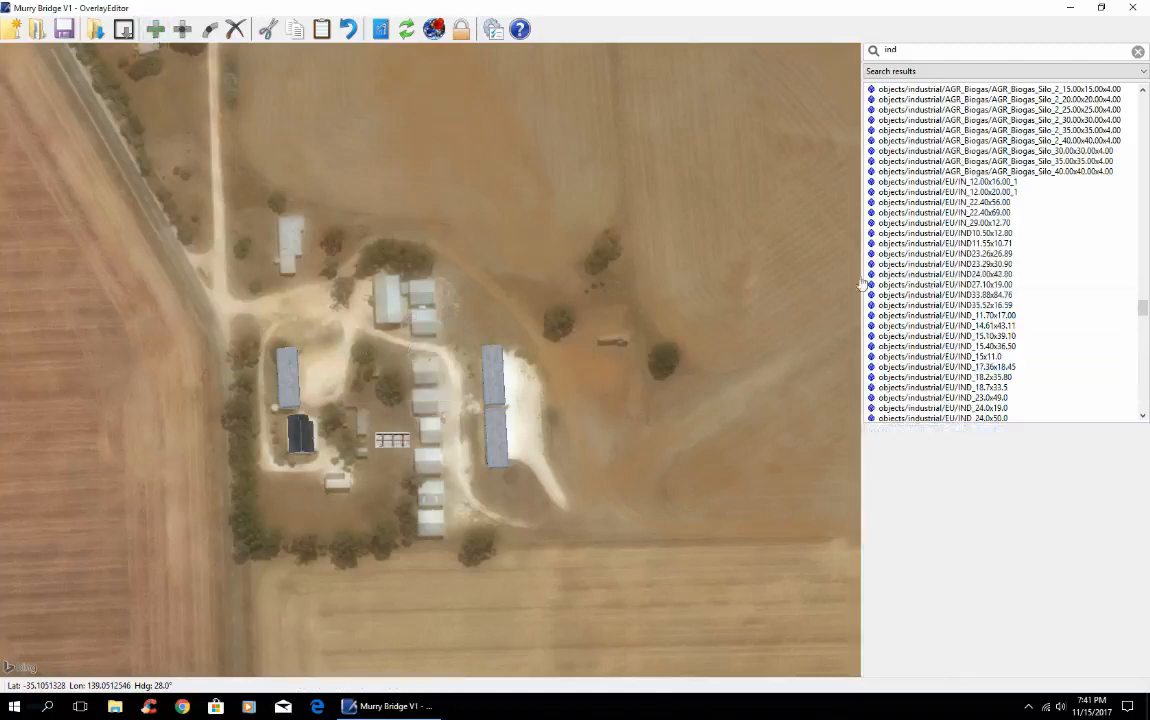
Preview the industrial/EU models from IN_12.00x16.00_1 through IN_29.00x12.70
click(940, 182)
click(886, 192)
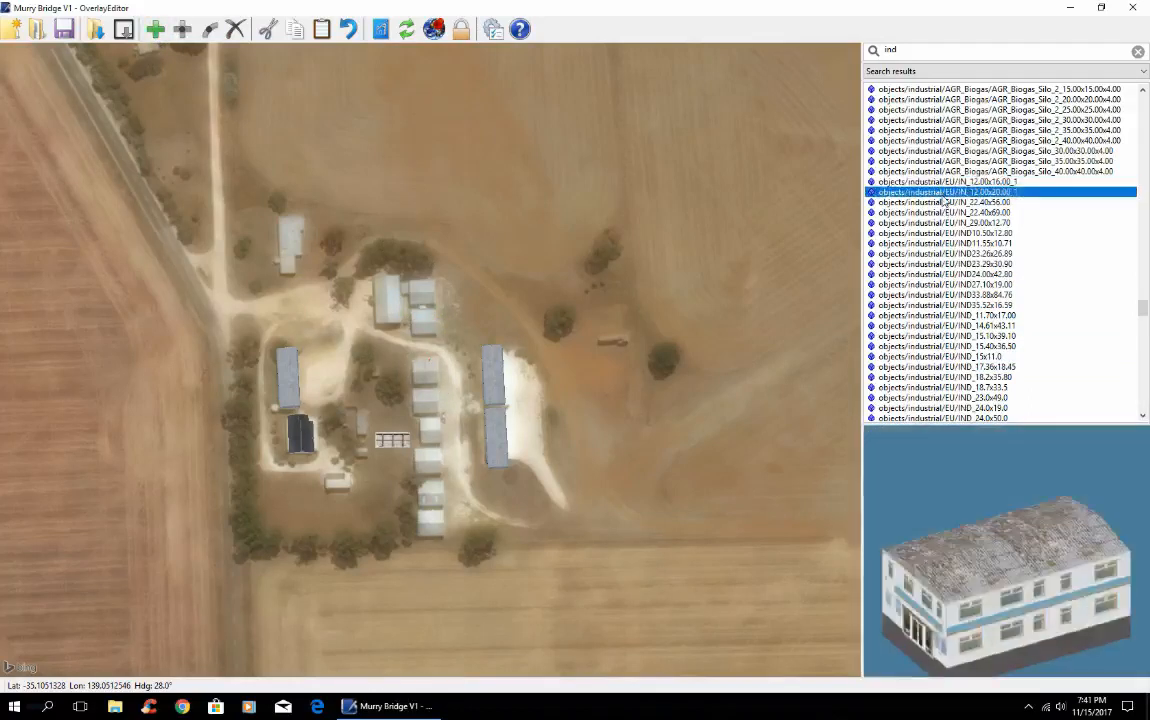
click(955, 203)
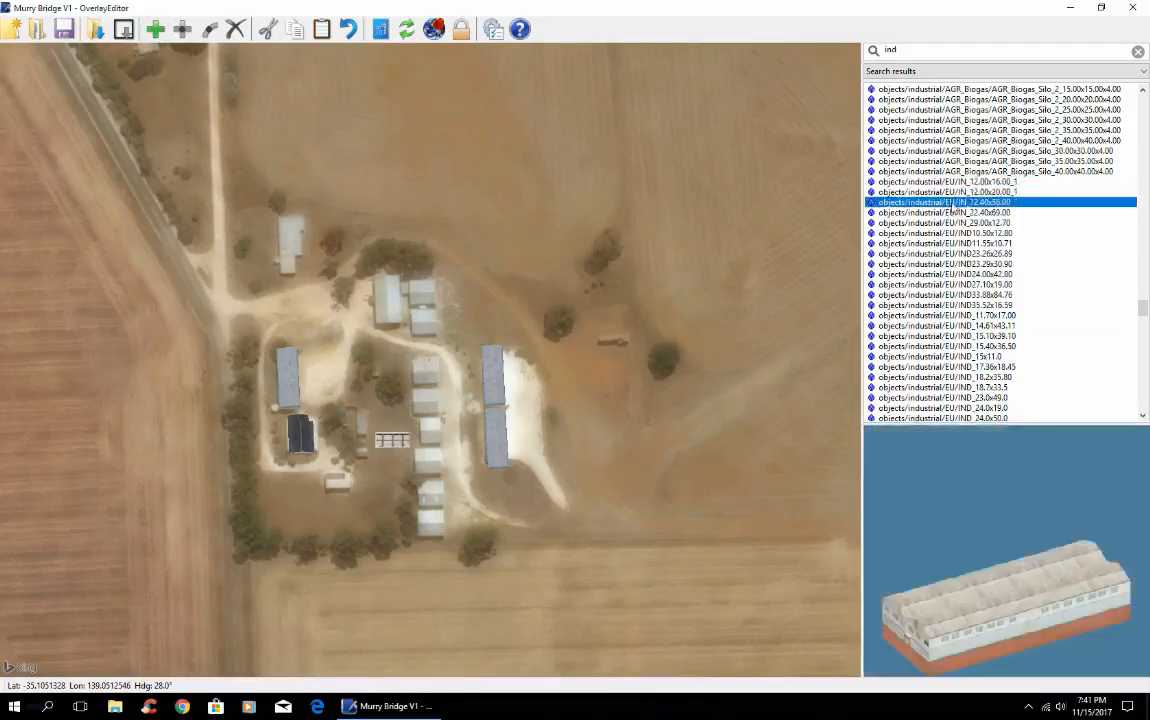
click(954, 212)
click(956, 223)
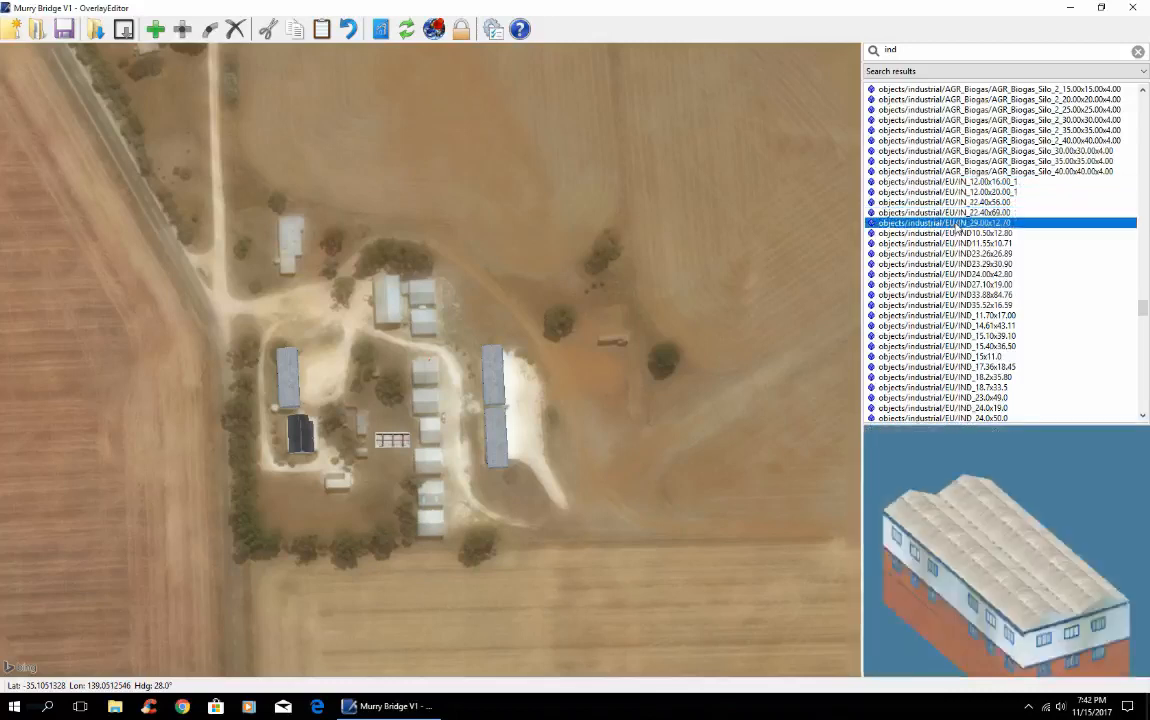
Place an industrial/EU/IND11.55x10.71 shed over the northernmost shed of the central row, rotated to a heading of 294°
click(954, 233)
click(954, 243)
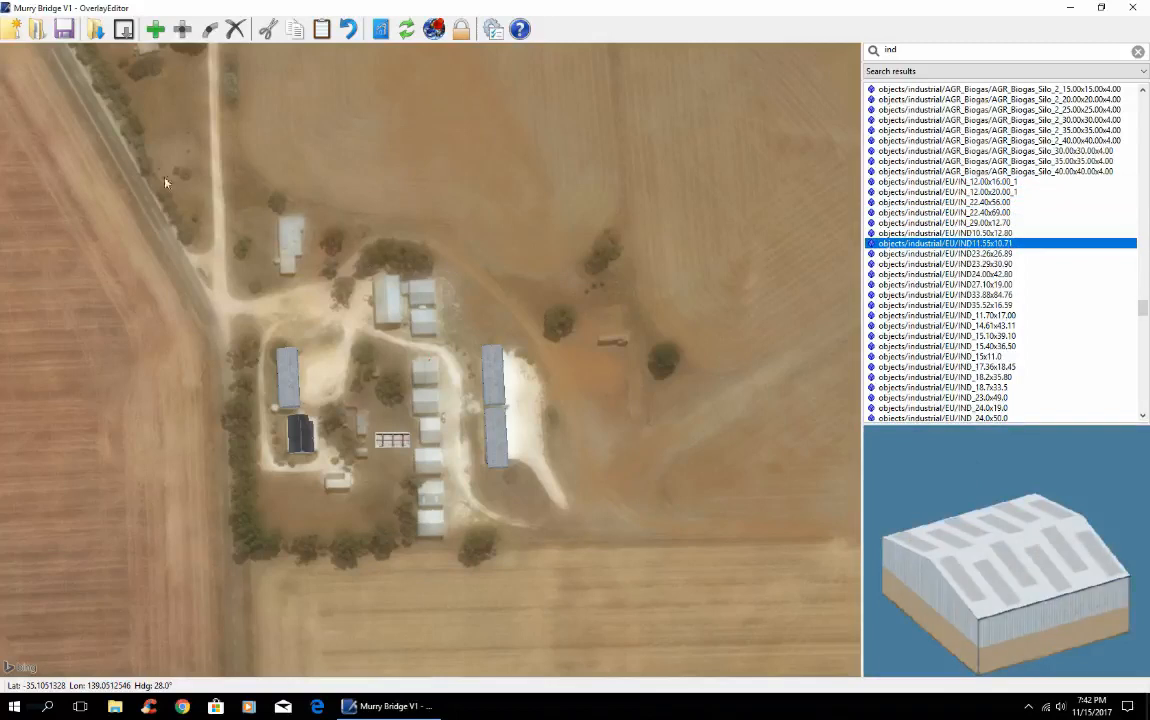
click(155, 29)
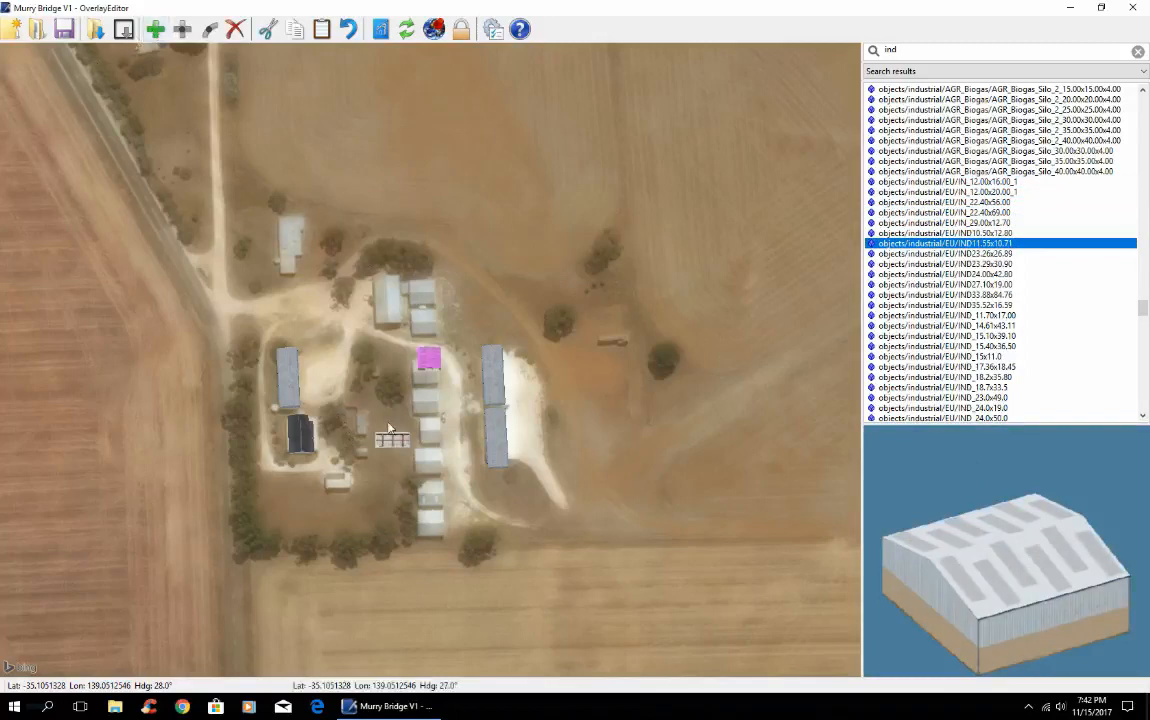
key(ctrl+Left)
key(ctrl+Left)
drag(432, 362, 430, 376)
drag(426, 376, 423, 375)
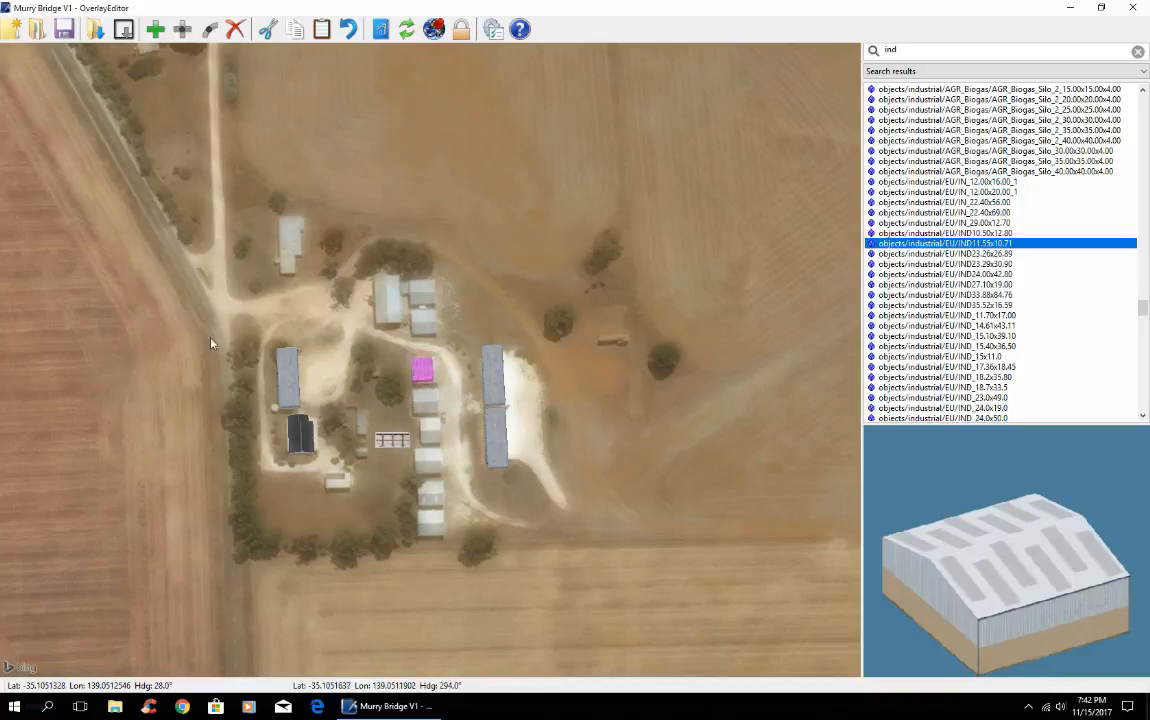
Paste a copy of the industrial/EU/IND11.55x10.71 shed and align it over the second shed from the north in the central row
key(ctrl+v)
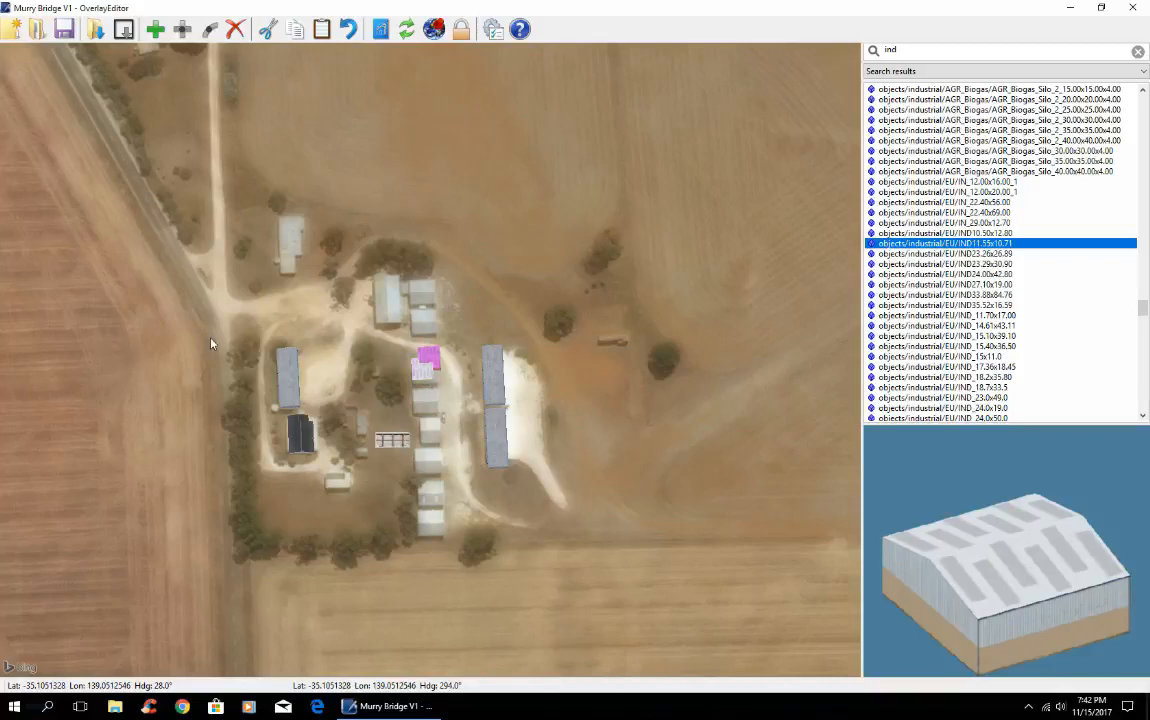
key(Down)
key(Down)
key(Down)
key(Down)
key(Down)
key(Down)
key(Down)
key(Down)
key(Down)
key(Down)
key(Down)
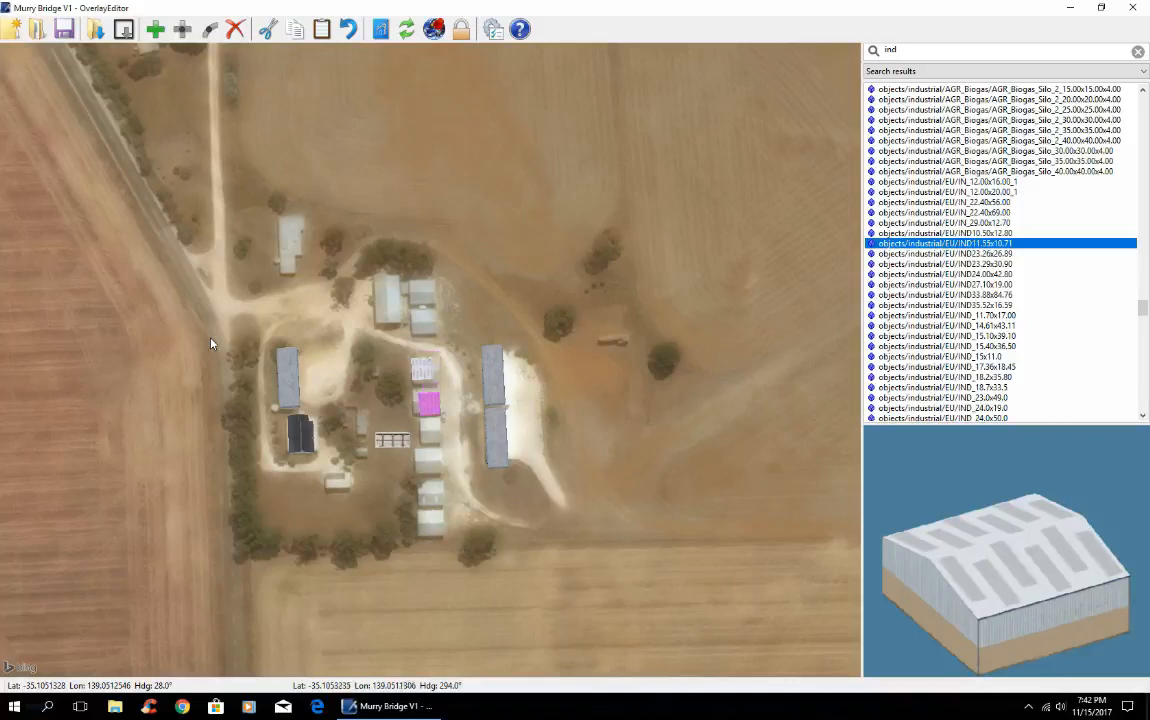
key(Up)
key(Left)
Paste another IND11.55x10.71 shed over the third shed of the central row, rotated to a heading of 295°
key(ctrl+v)
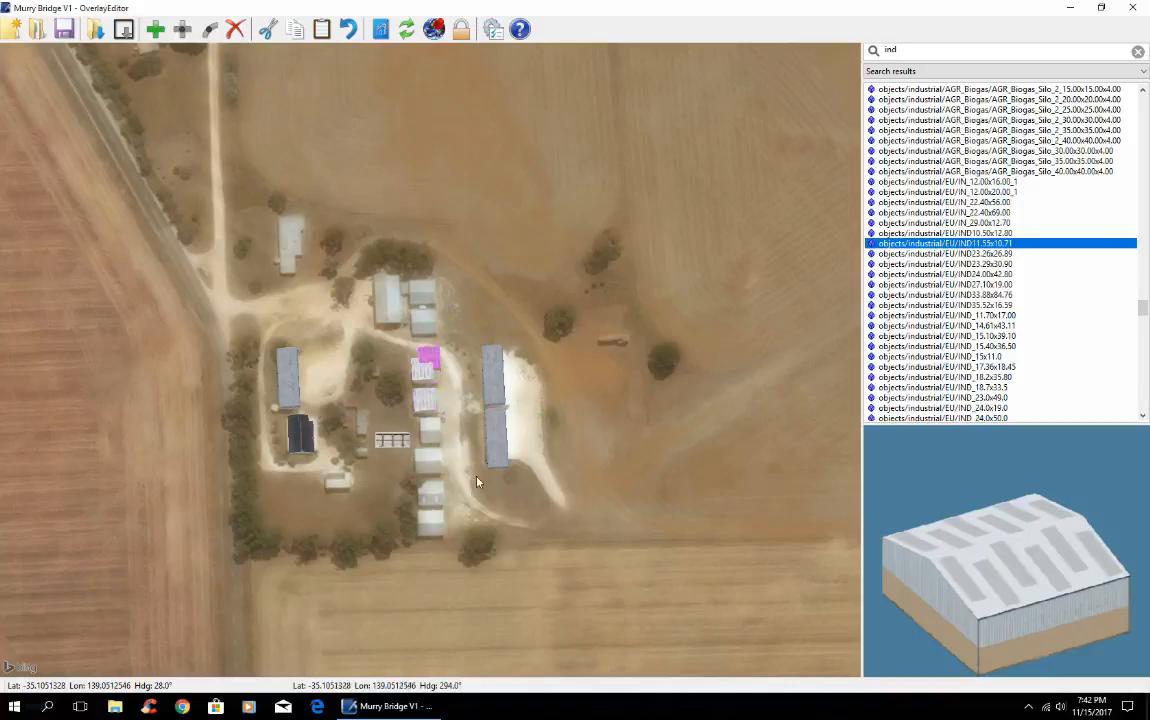
key(Down)
key(Down)
key(Down)
key(Down)
key(Down)
key(Down)
key(Down)
key(Down)
key(Down)
key(Down)
key(Down)
key(Down)
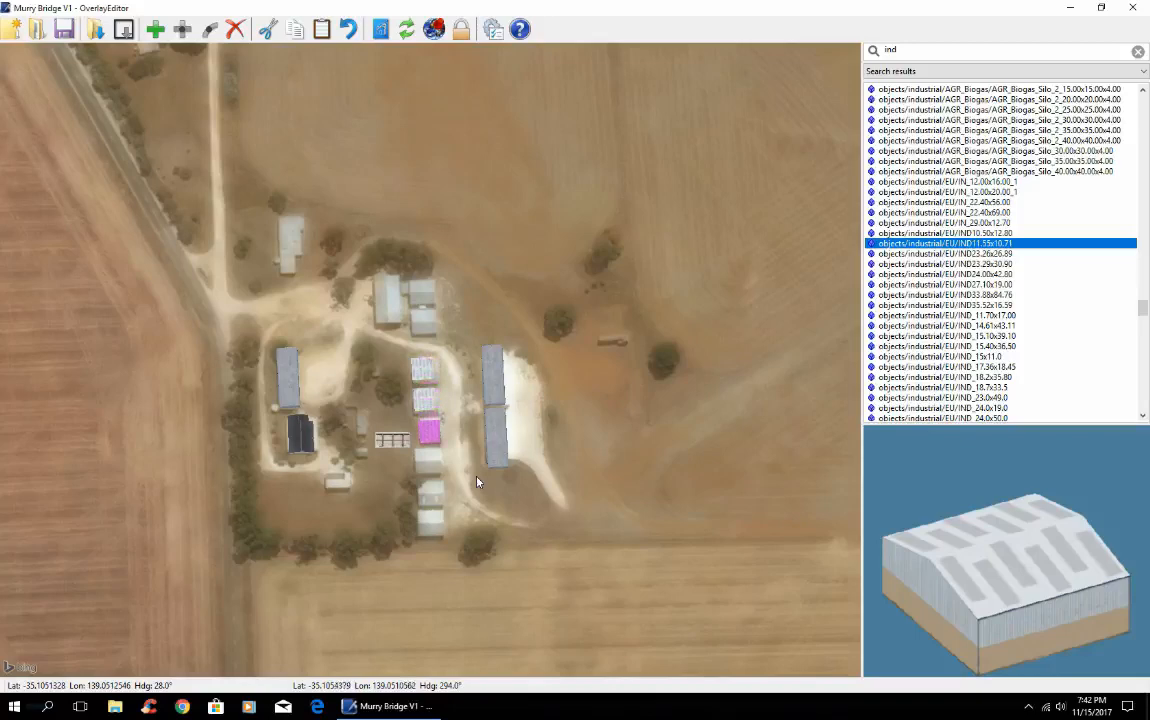
scroll(411, 506, up, 5)
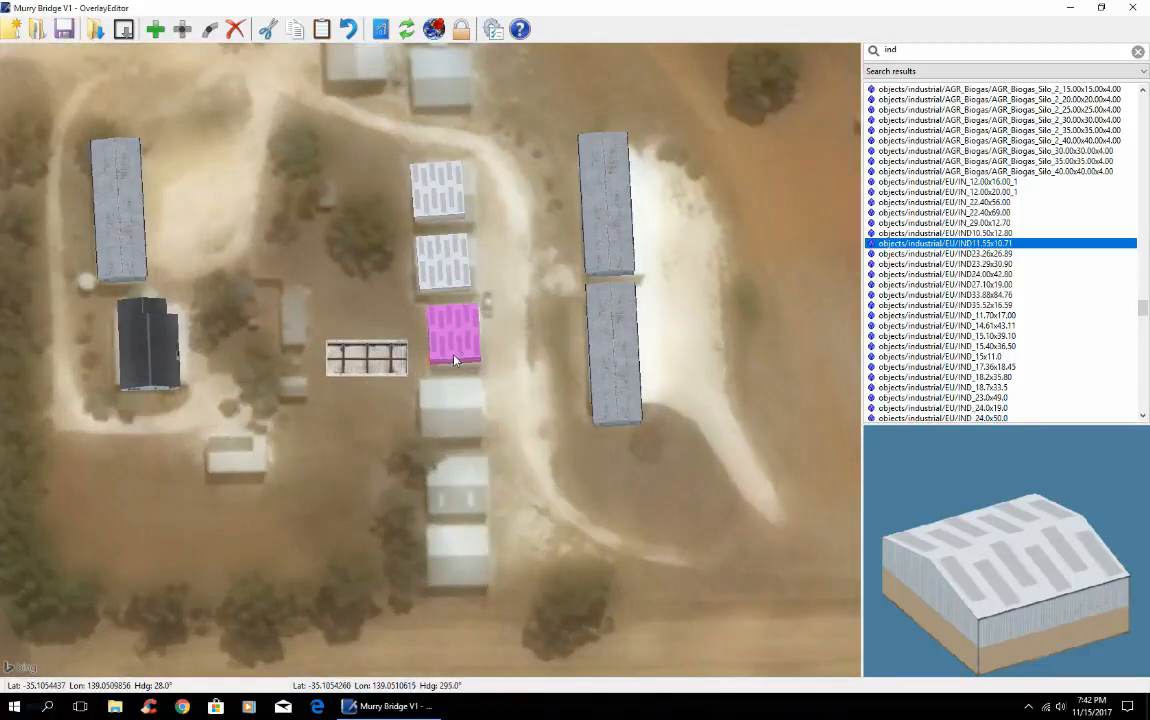
Paste further IND11.55x10.71 copies over the fourth and fifth sheds of the central row
click(440, 266)
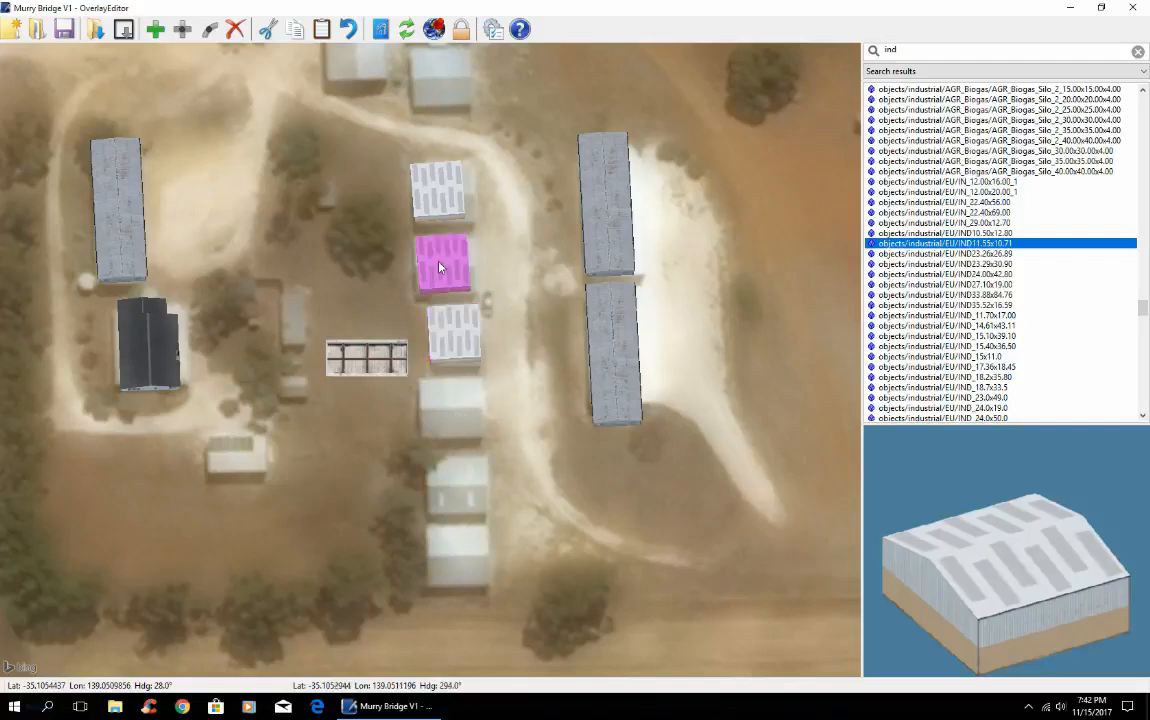
key(ctrl+v)
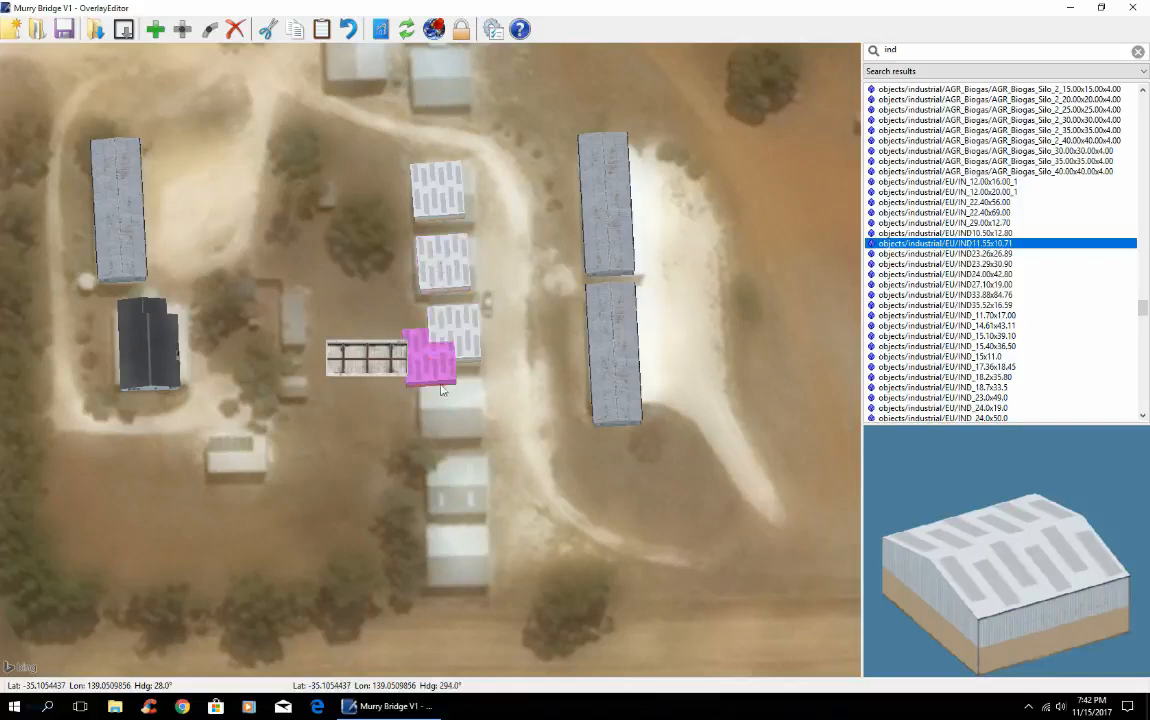
drag(443, 381, 452, 502)
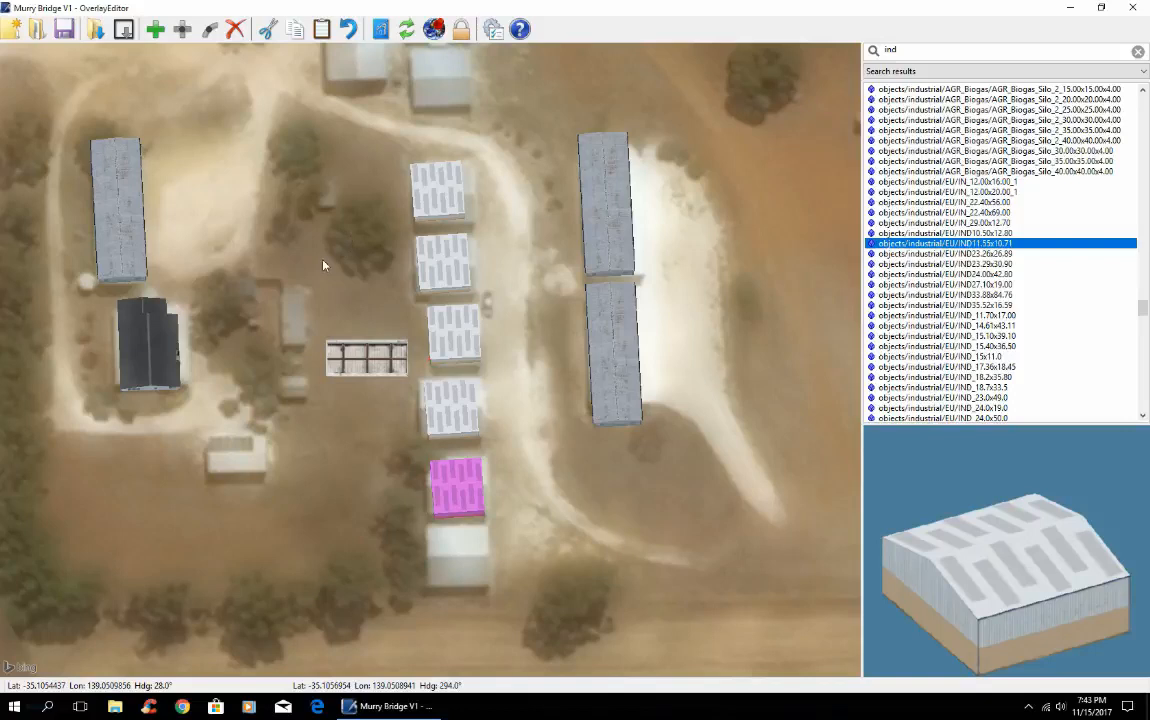
Rotate the fifth shed of the central row to a heading of 296° and realign it over the imagery
key(Up)
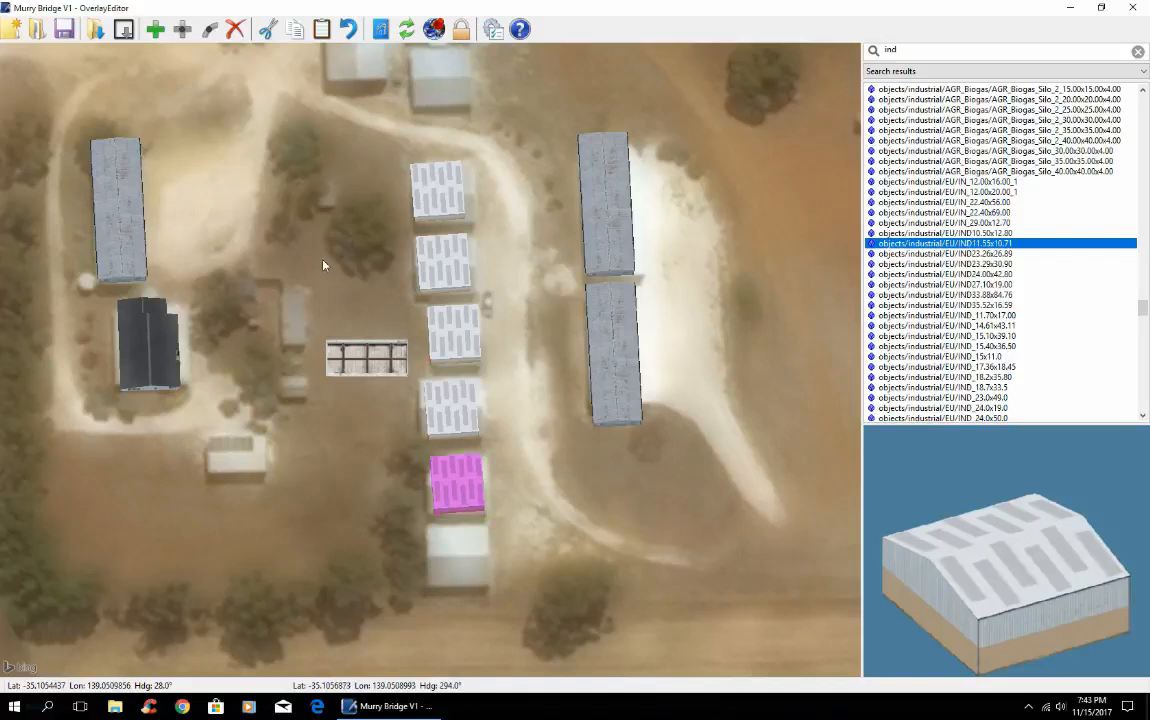
key(Left)
key(Left)
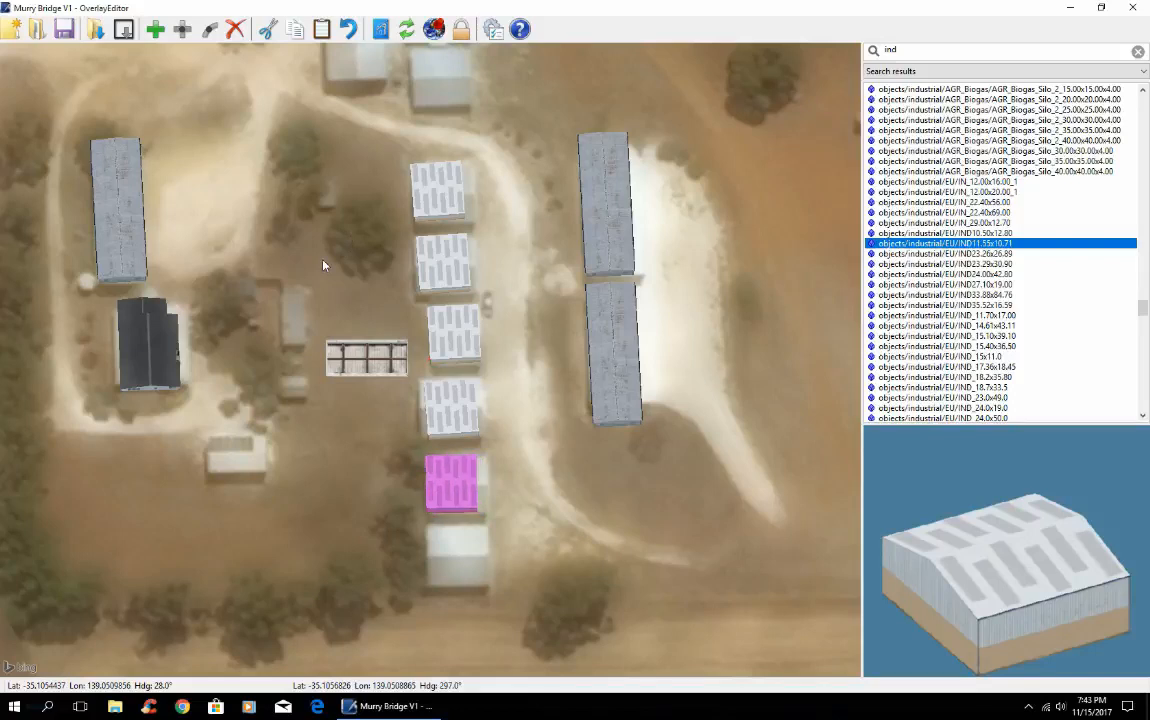
key(Right)
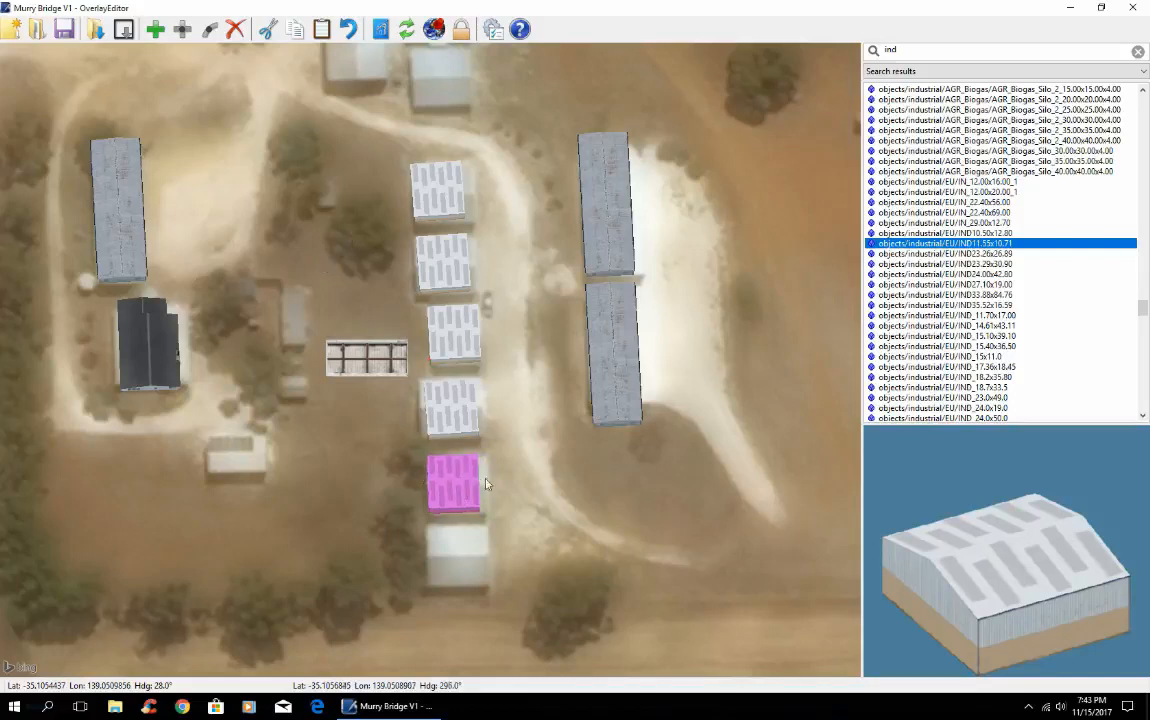
drag(451, 499, 463, 502)
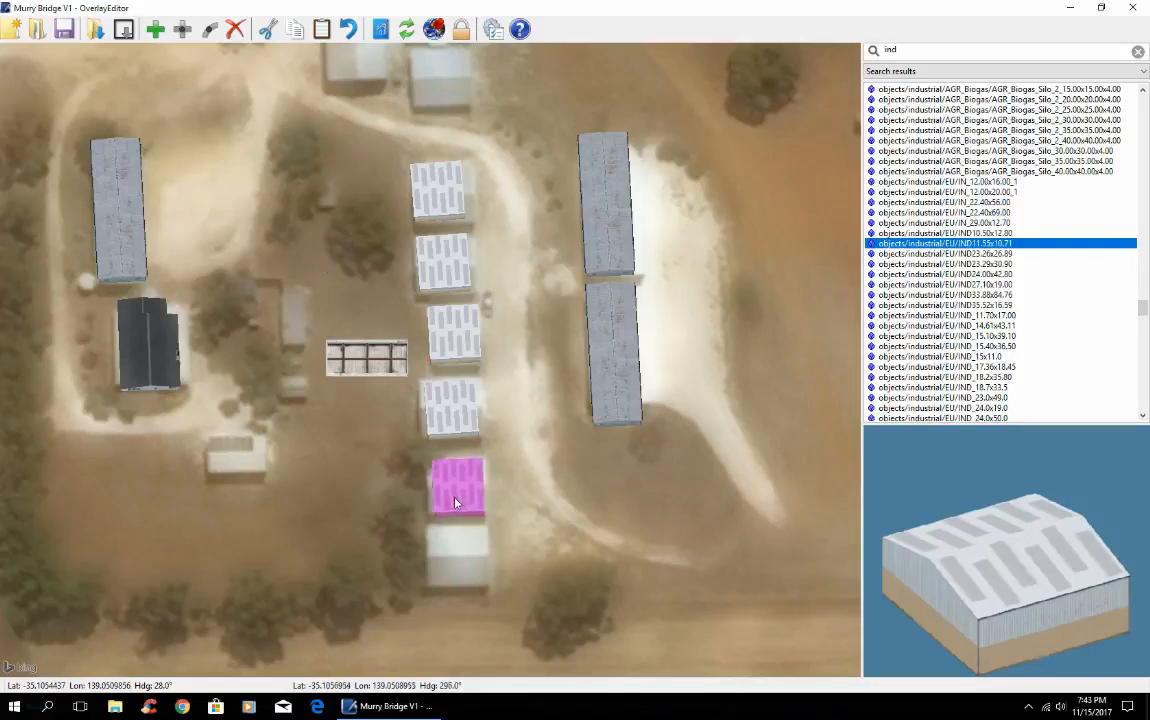
Realign the fourth shed of the central row over its roof in the imagery and review the sheds north of it
click(448, 418)
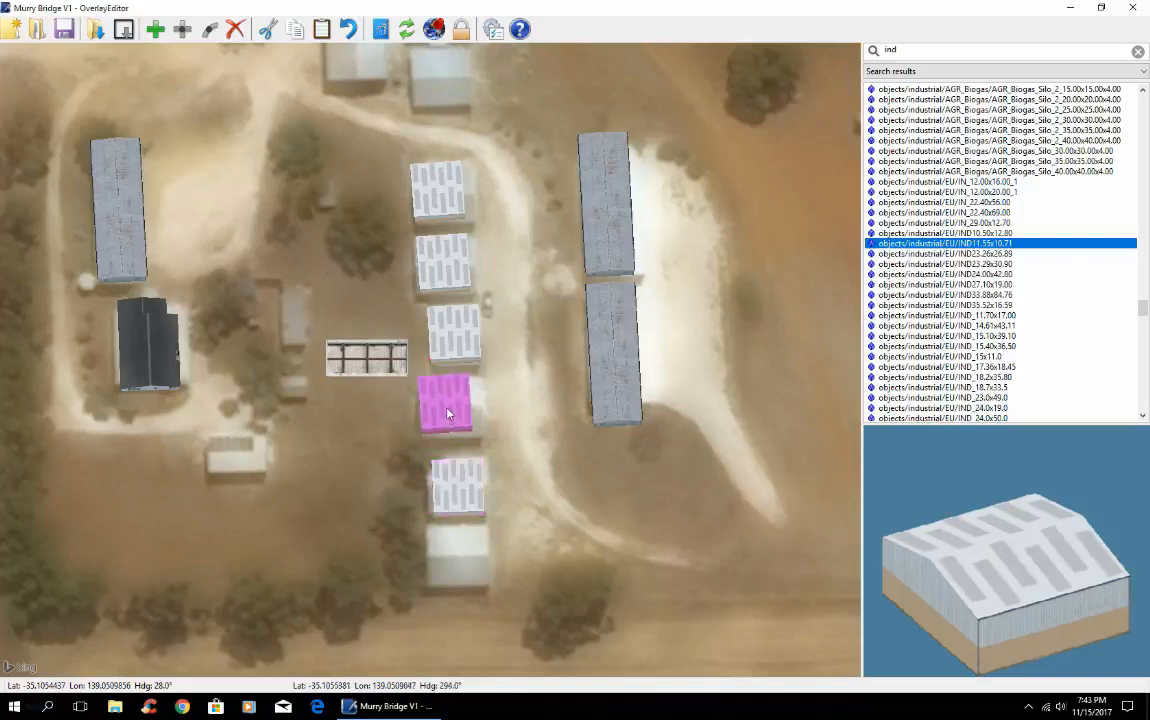
drag(447, 414, 452, 420)
key(e)
key(a)
click(453, 334)
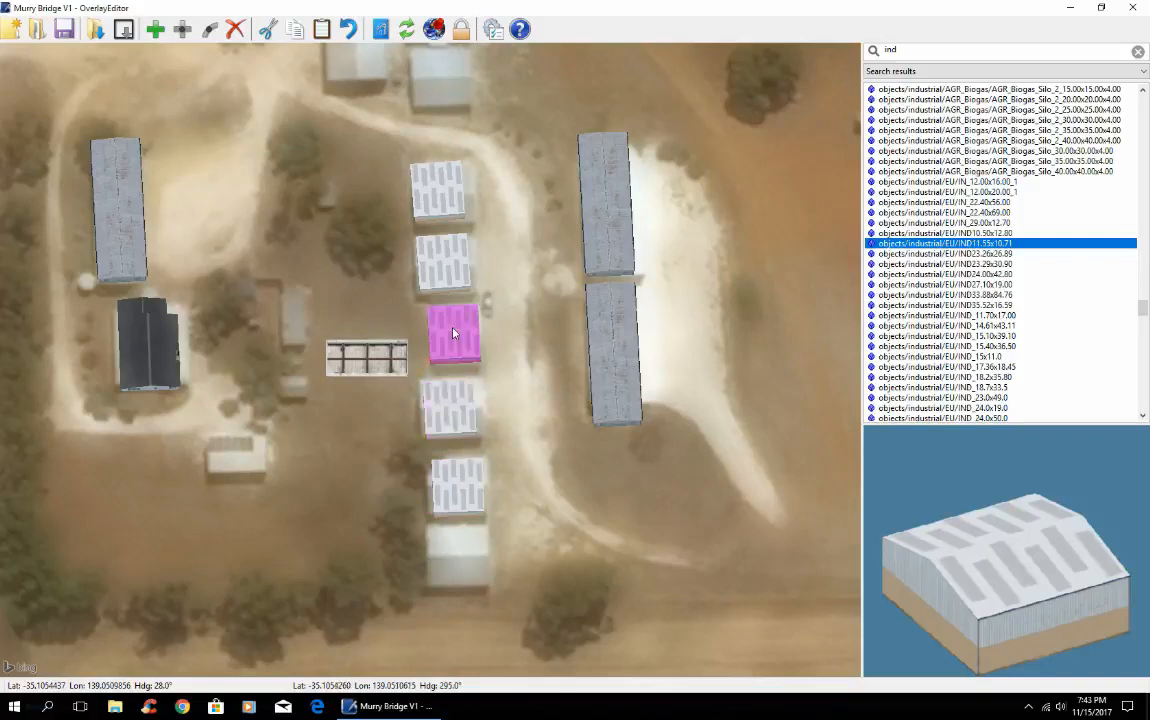
click(444, 274)
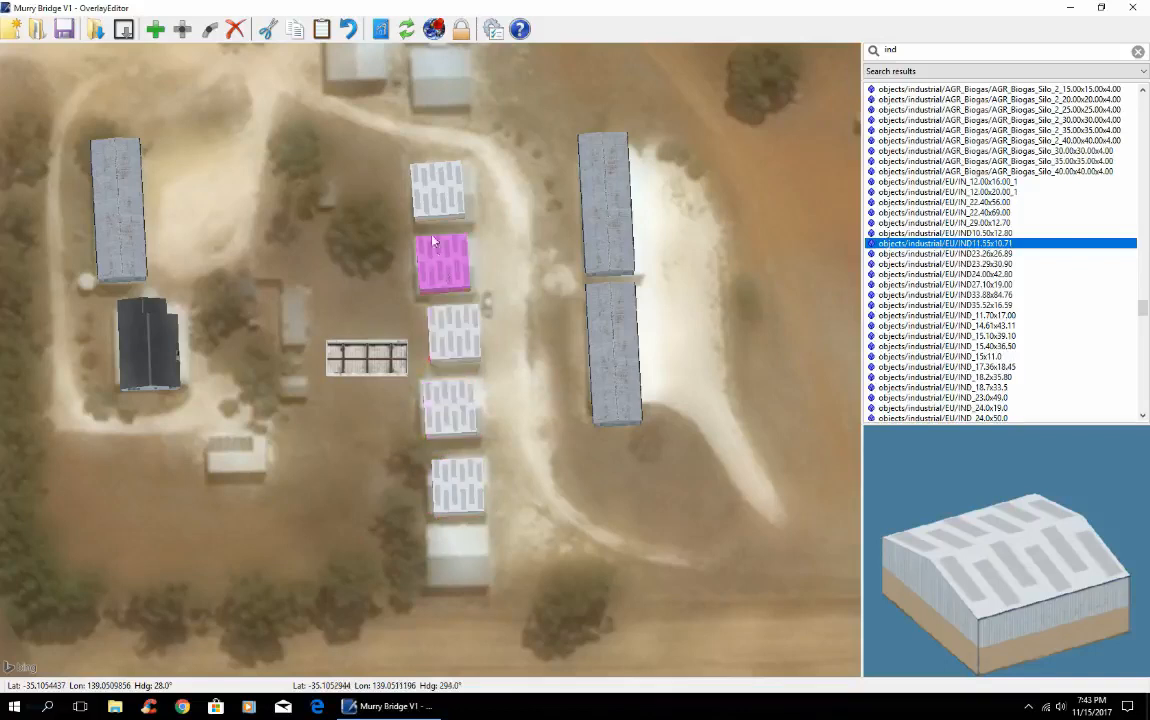
click(435, 206)
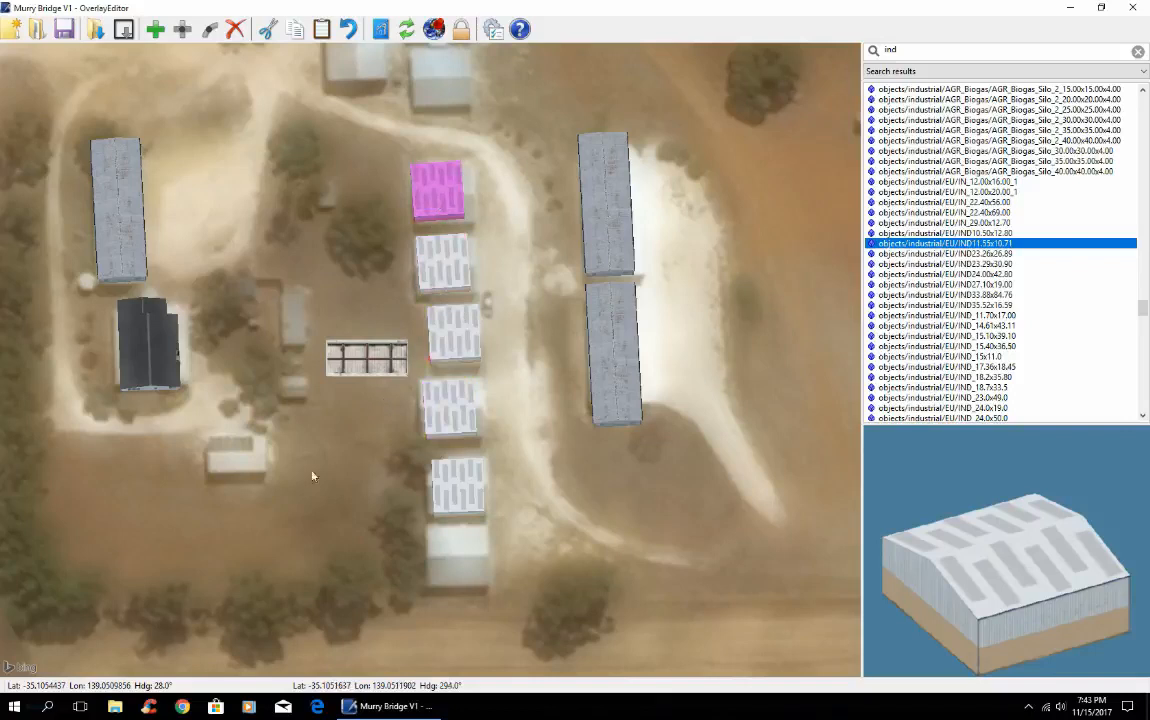
Paste one more IND11.55x10.71 shed and move it south until it is level with the southernmost shed of the central row
click(476, 490)
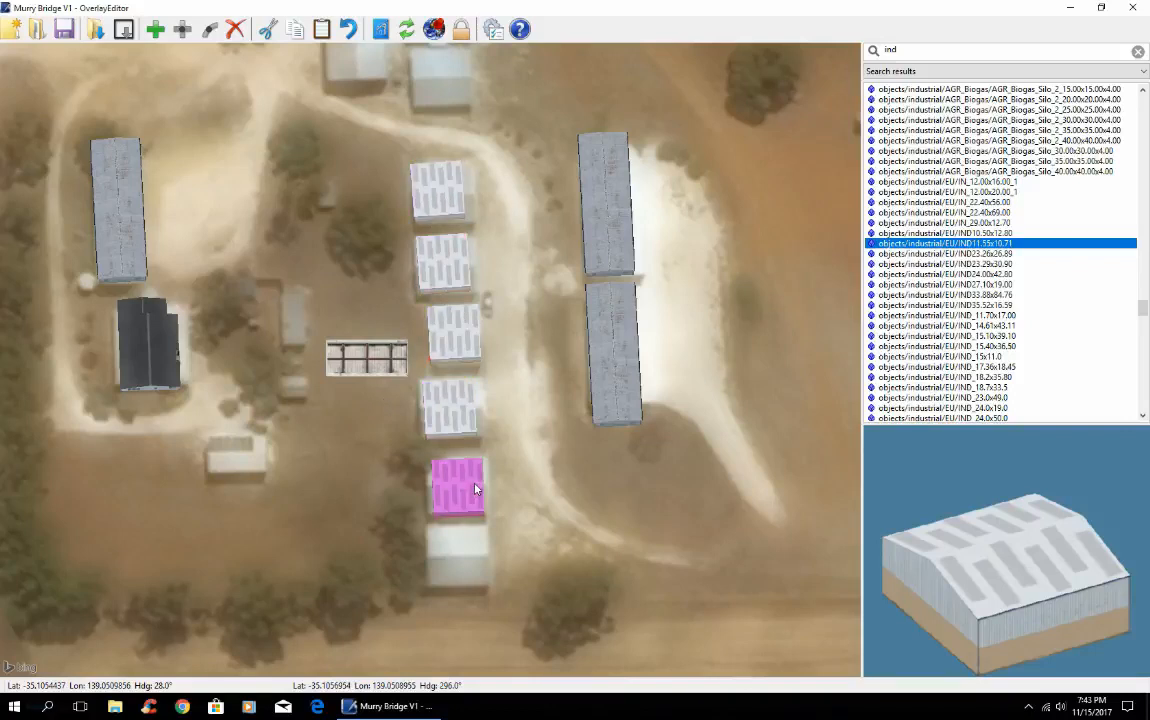
key(ctrl+v)
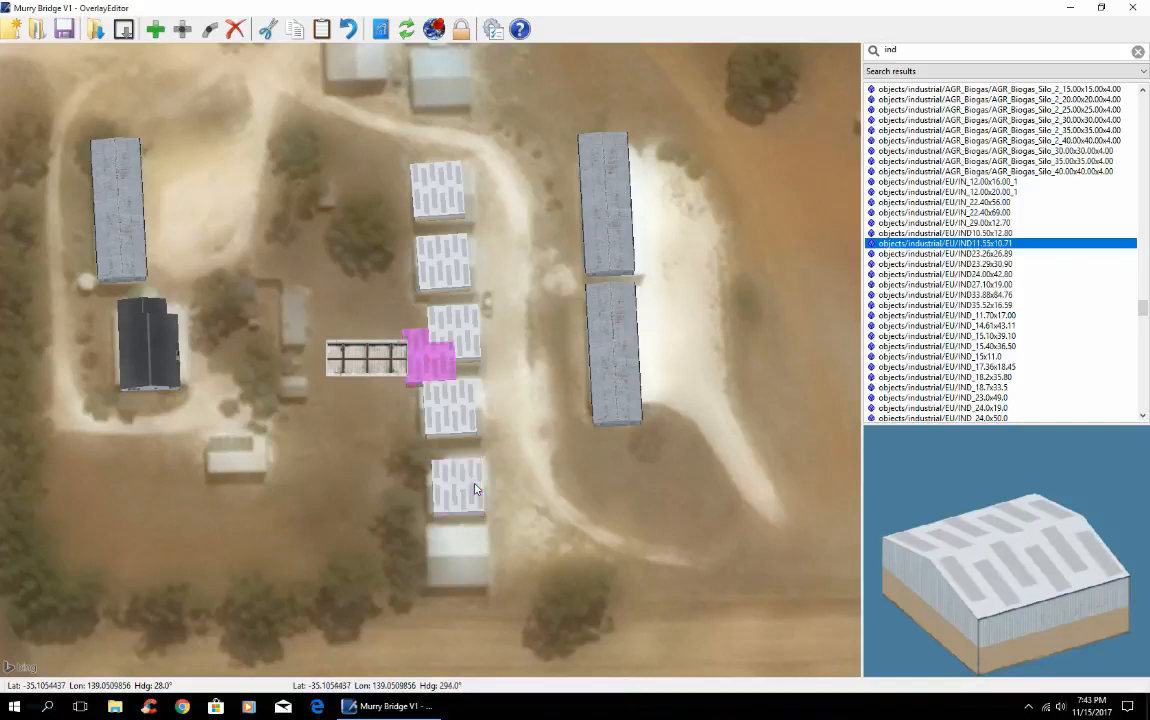
key(Down)
key(Down)
key(Down)
key(Down)
key(Down)
key(Down)
key(Down)
key(Down)
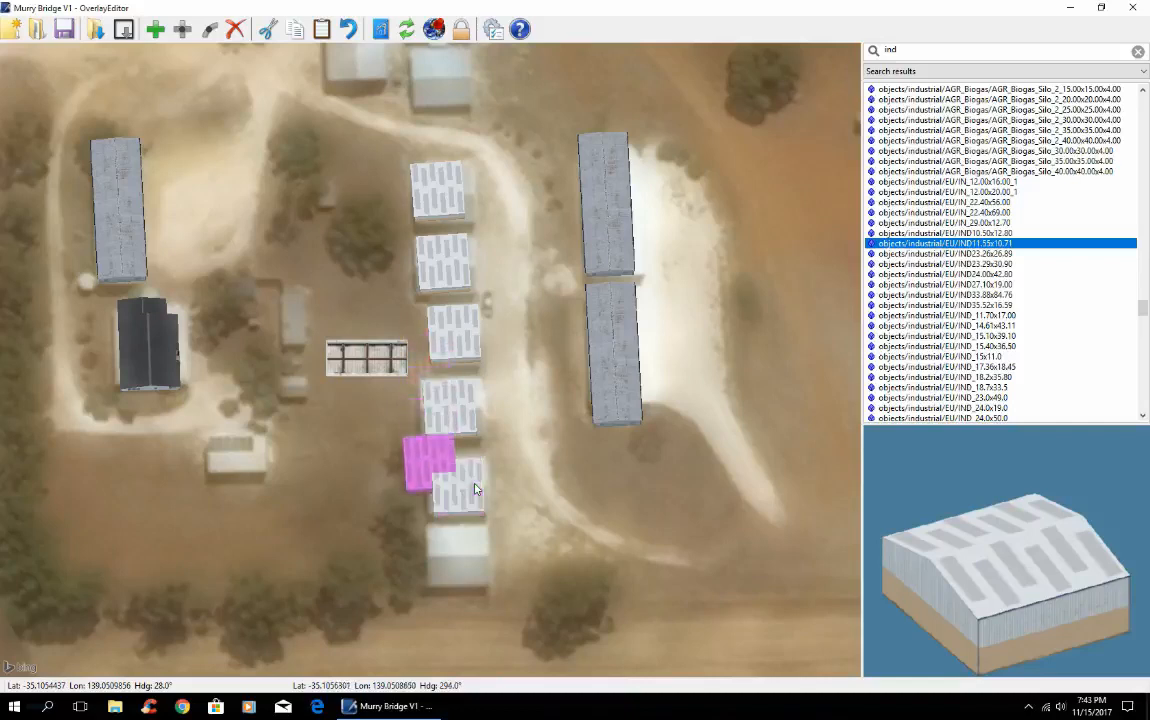
key(Down)
key(Down)
key(Down)
key(Down)
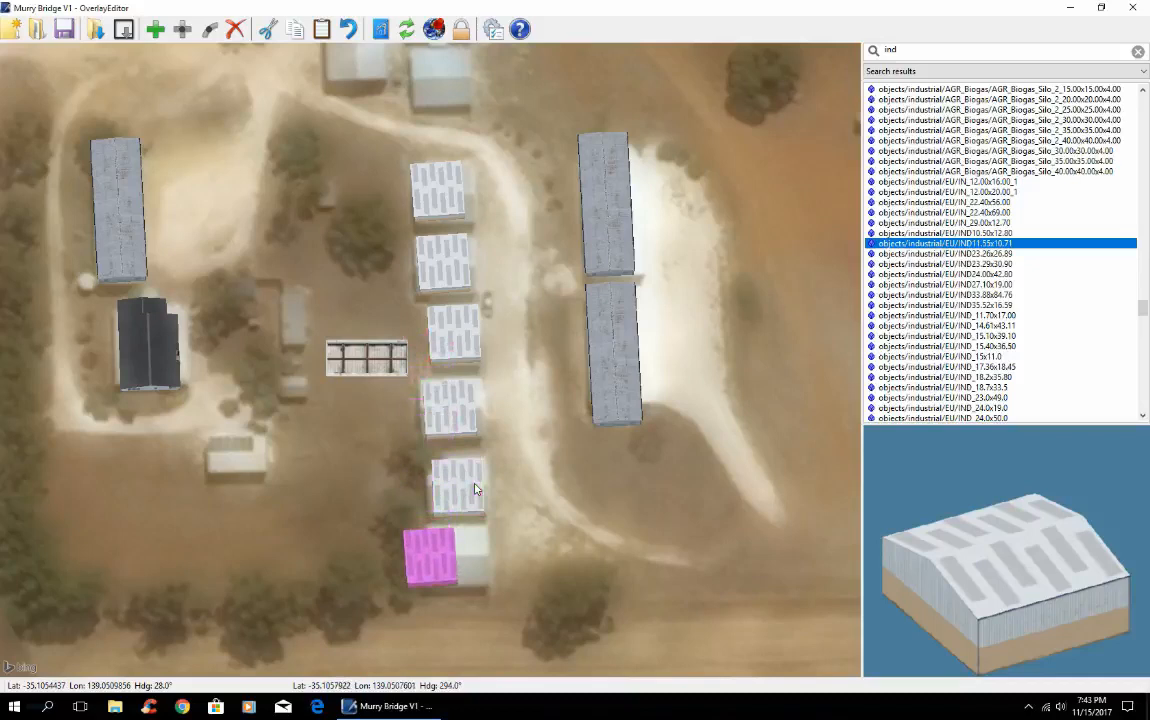
Rotate the newest shed to a heading of 298° and fit it over the southernmost shed of the central row
key(a)
key(a)
key(a)
key(a)
key(a)
key(a)
key(a)
key(a)
key(e)
key(e)
key(e)
key(e)
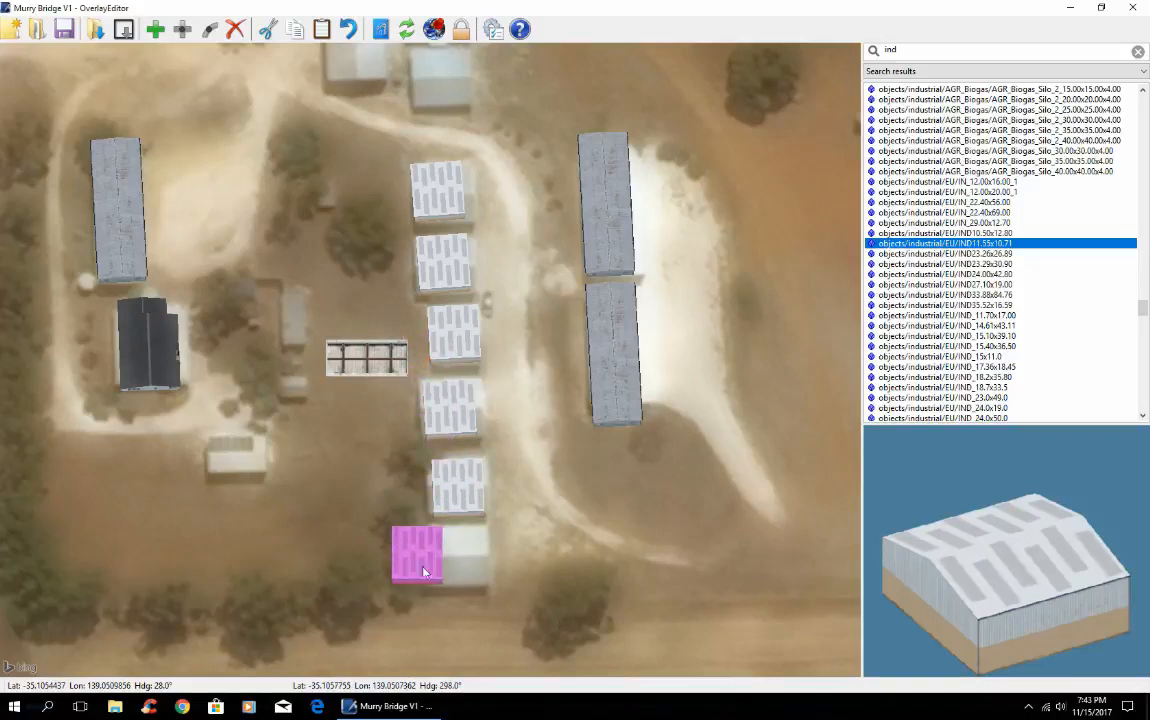
drag(424, 572, 462, 566)
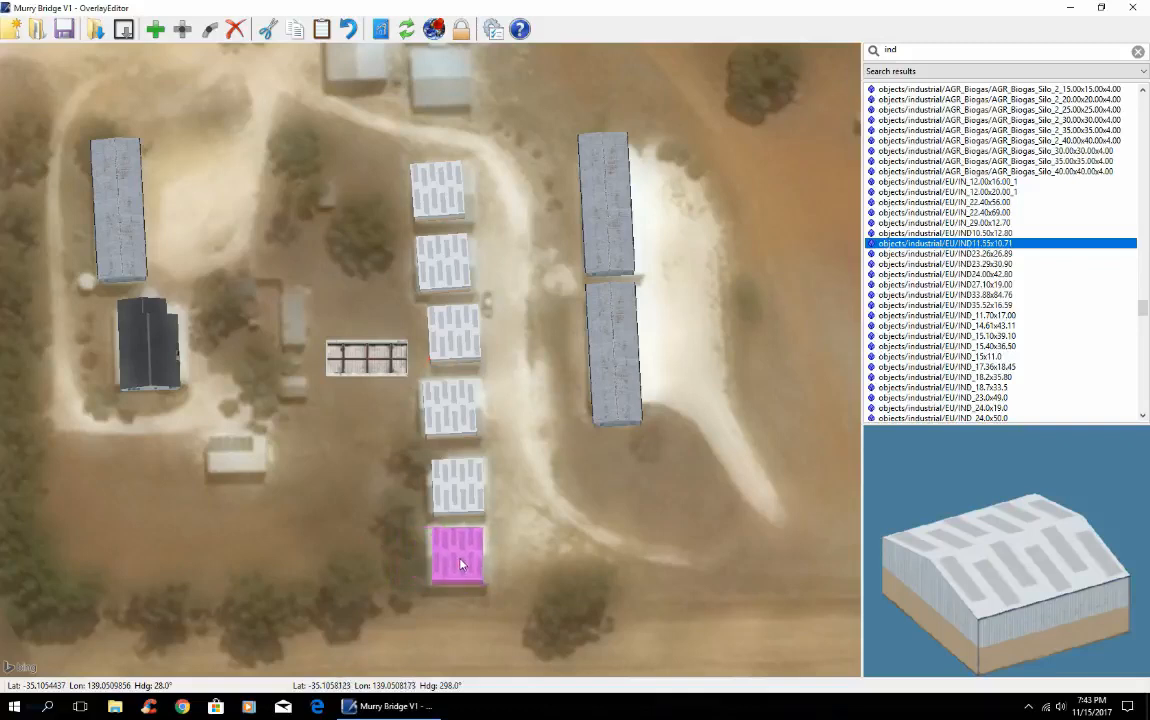
click(122, 513)
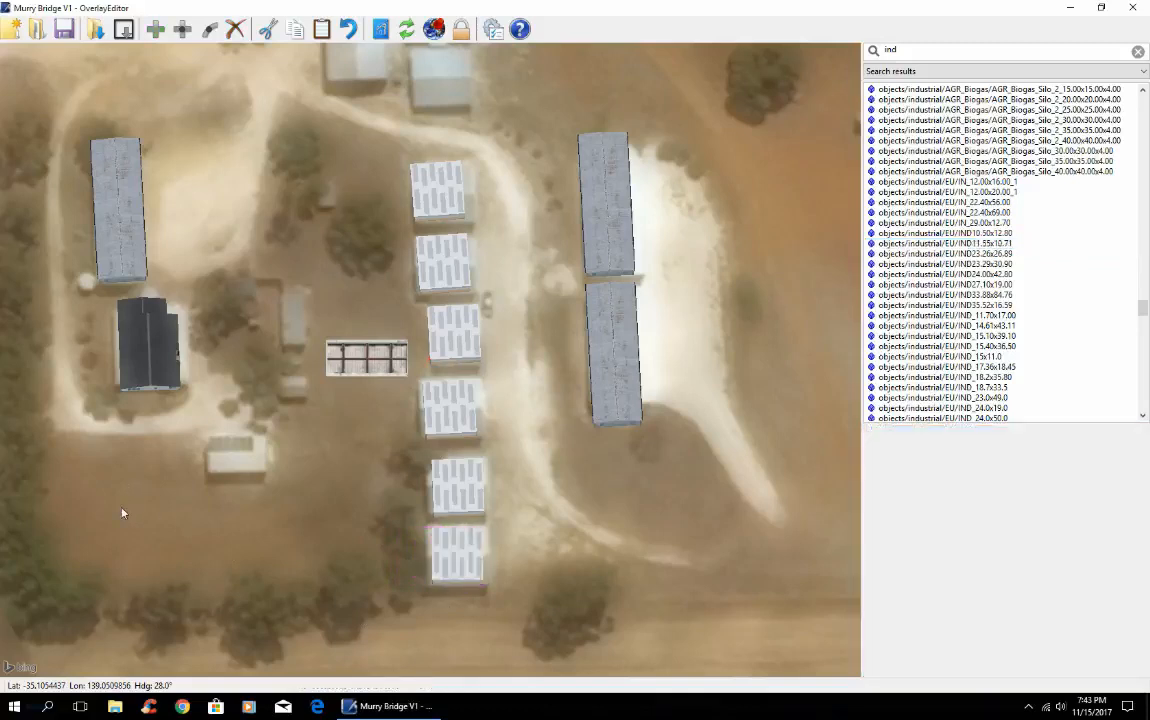
Paste two copies of the row's northernmost shed over the two small sheds east of the large northern shed
scroll(122, 513, down, 2)
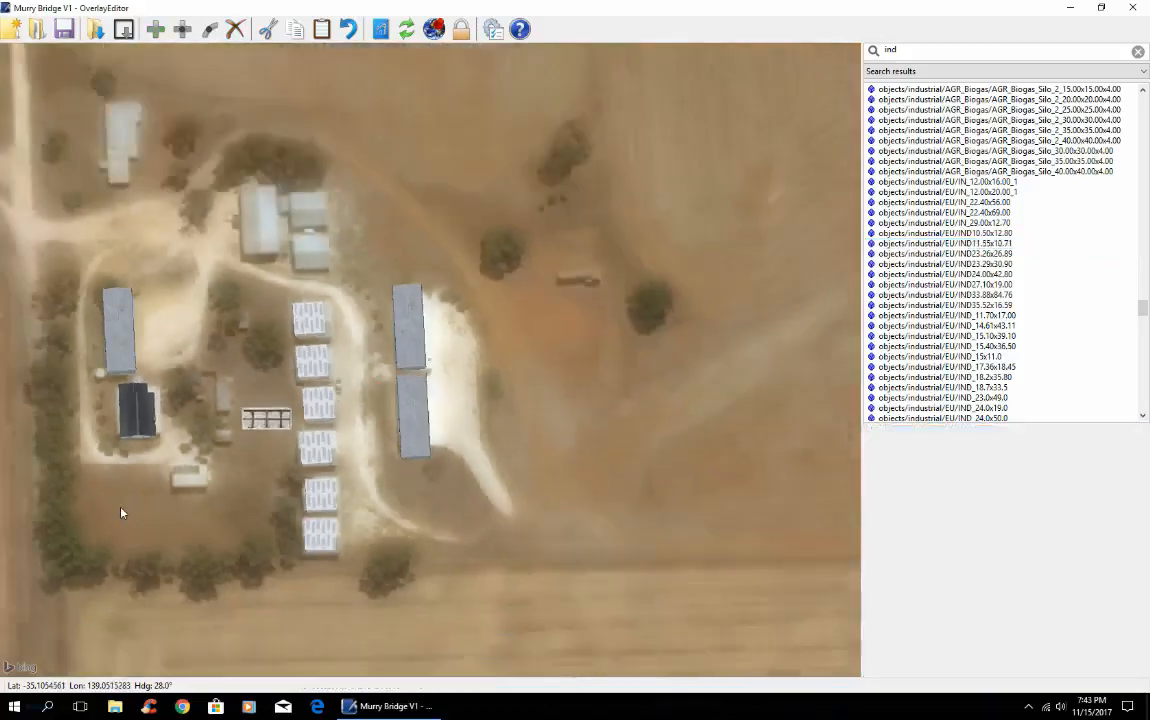
click(310, 321)
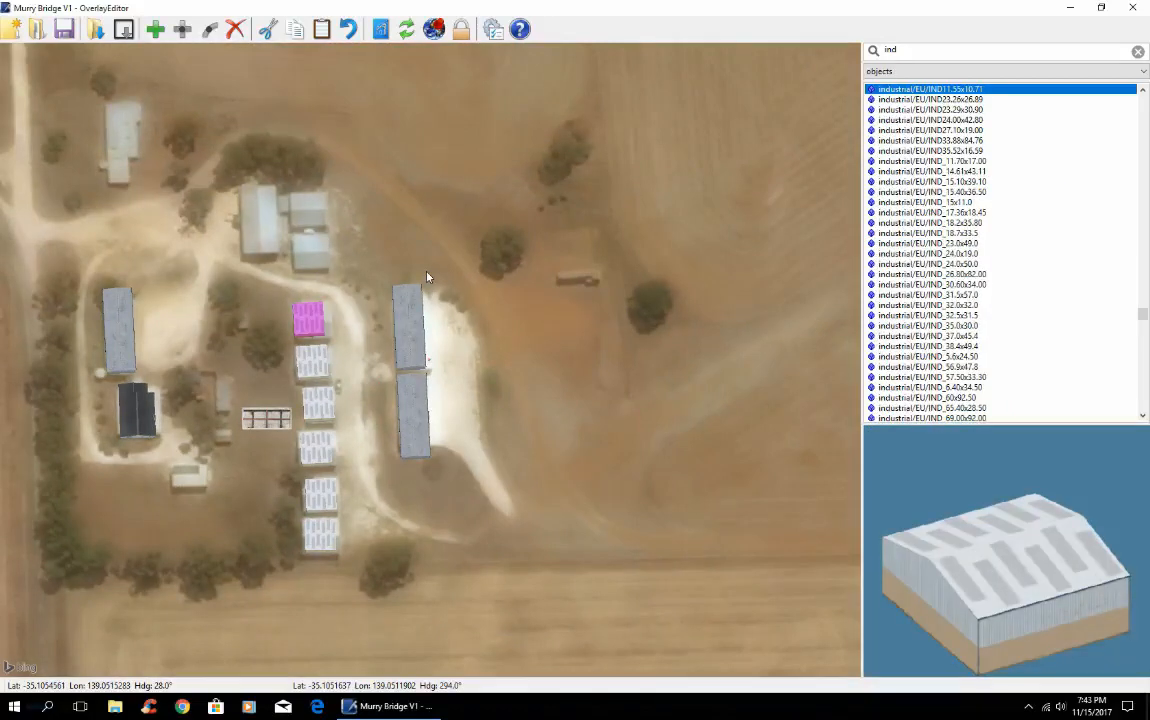
key(ctrl+v)
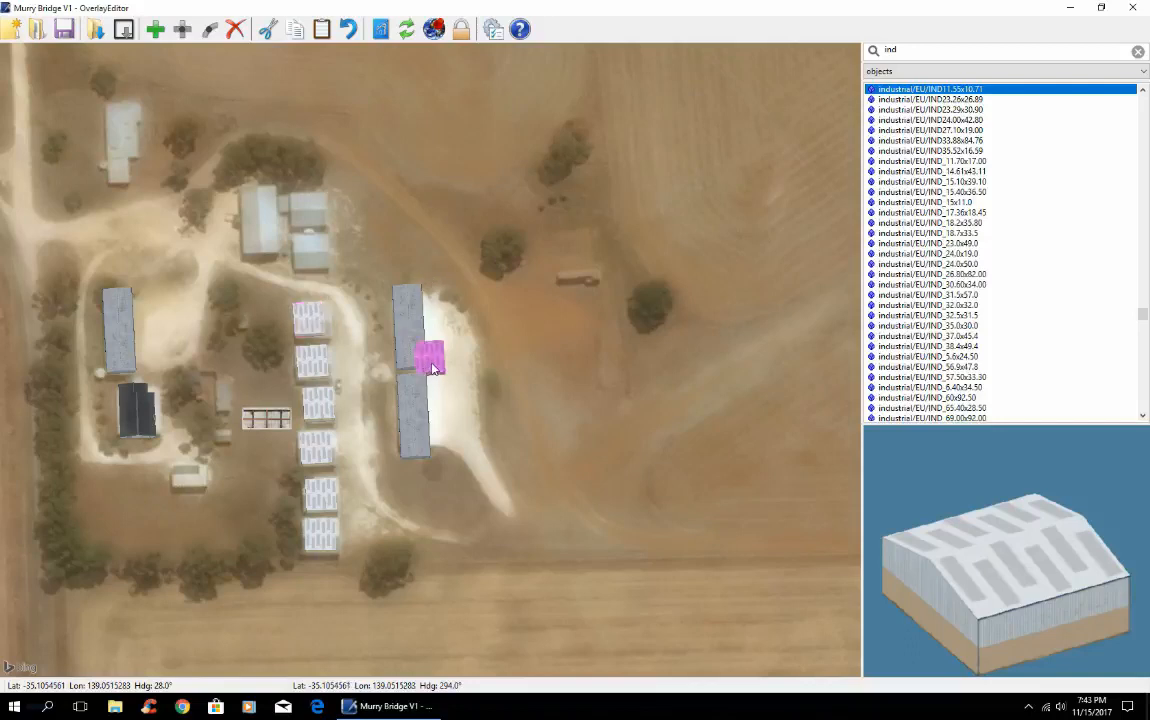
drag(420, 366, 309, 252)
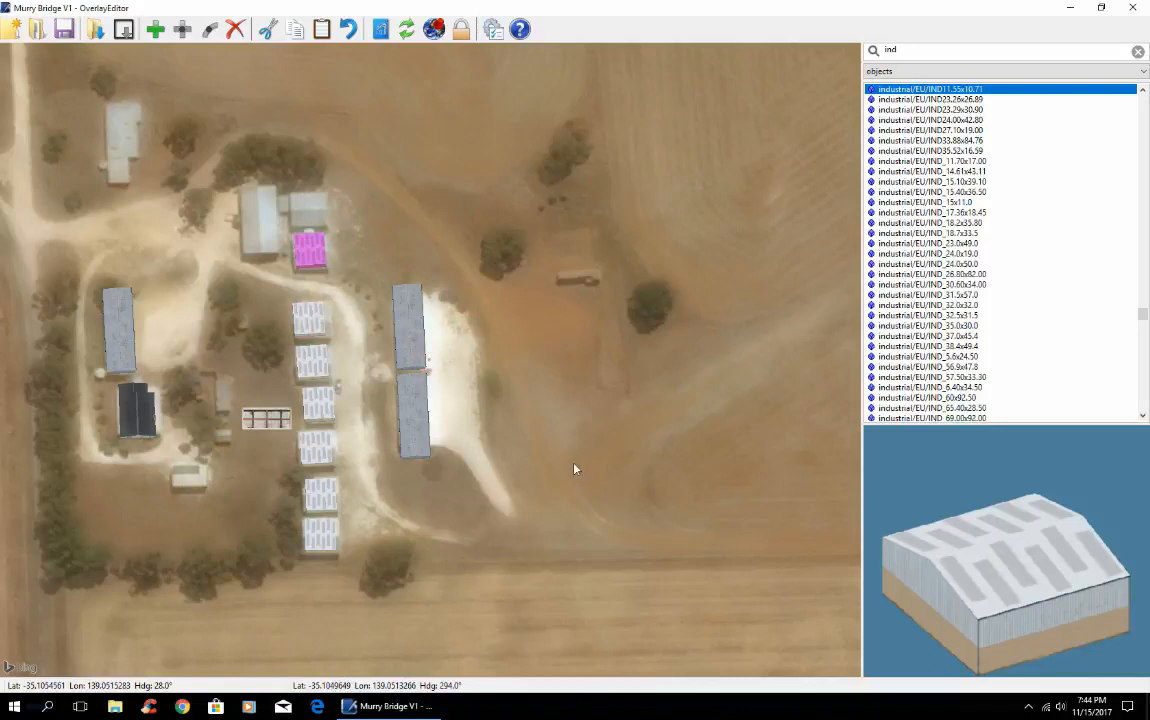
key(ctrl+v)
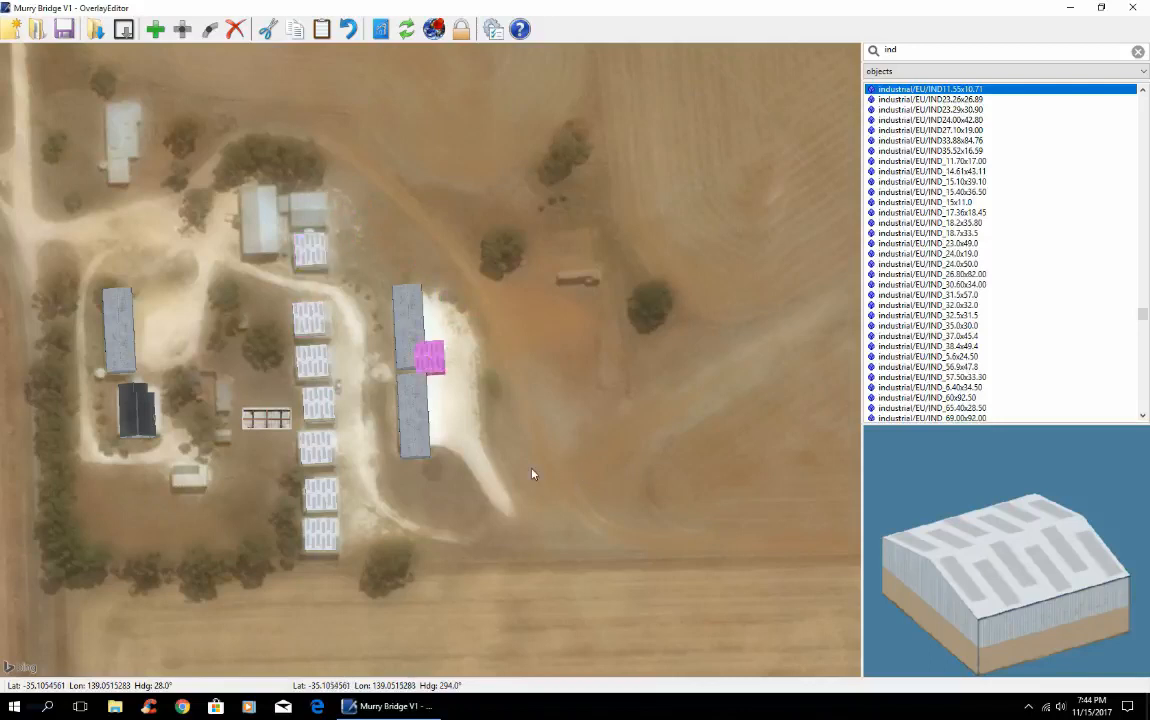
drag(438, 364, 310, 215)
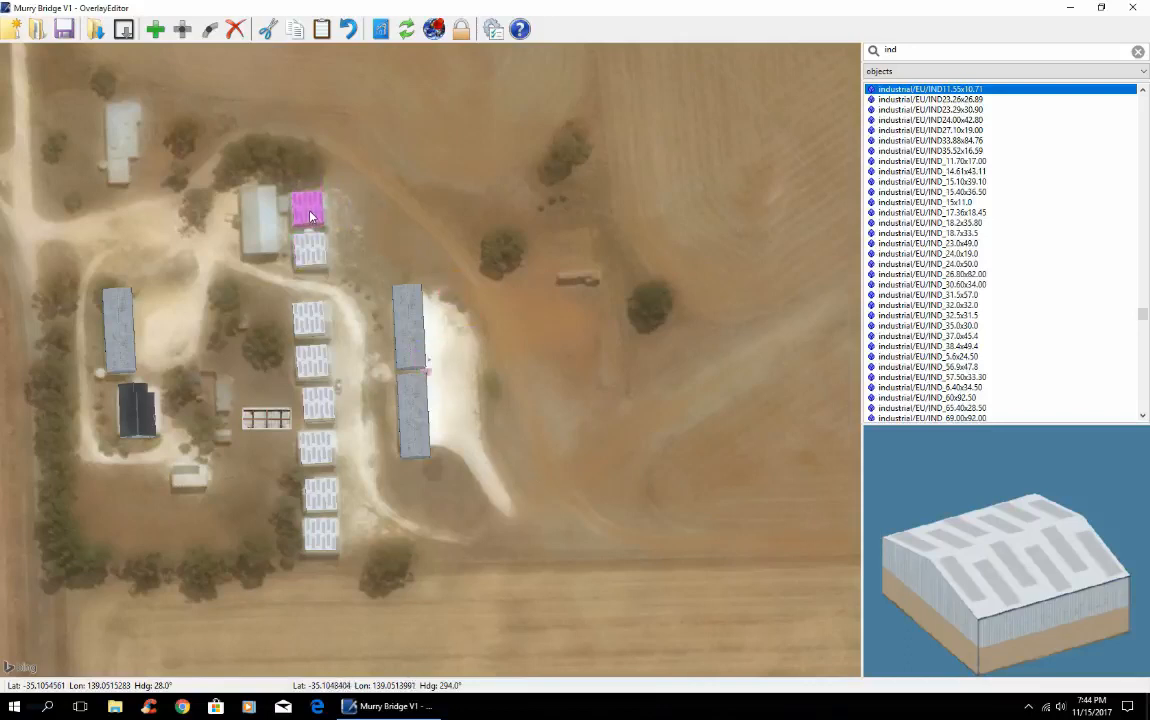
click(383, 193)
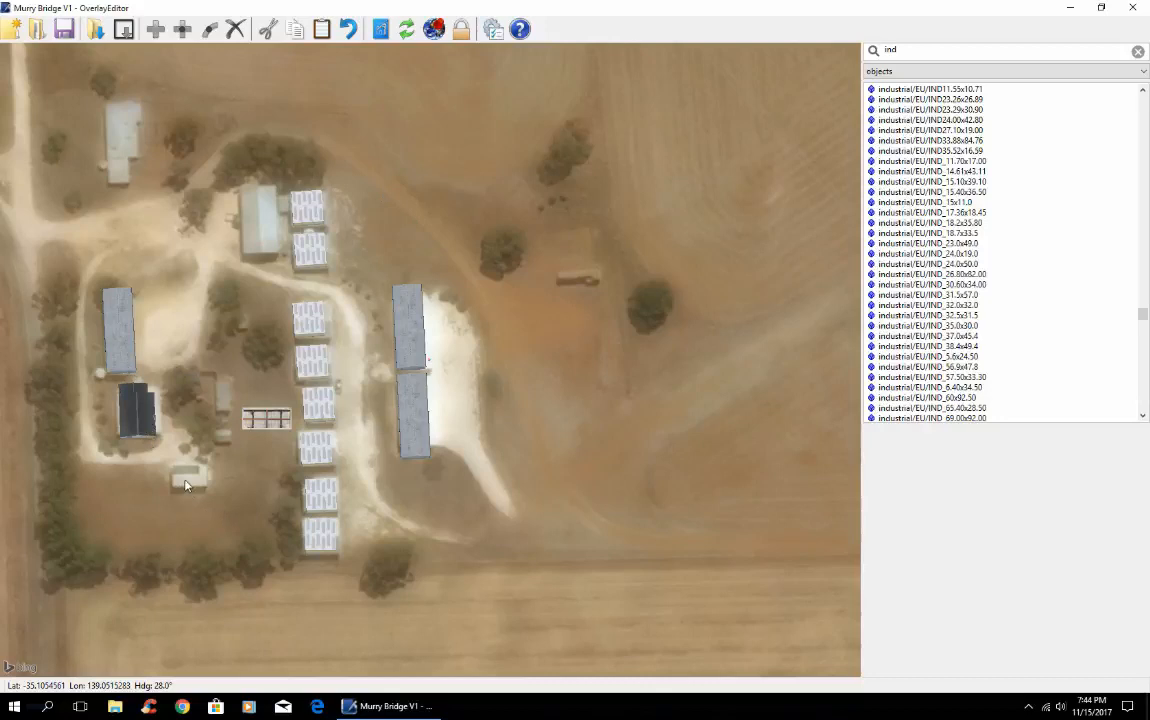
Add the industrial/EU/IND_15x11.0 building over the small building southeast of the dark-roofed house
click(946, 204)
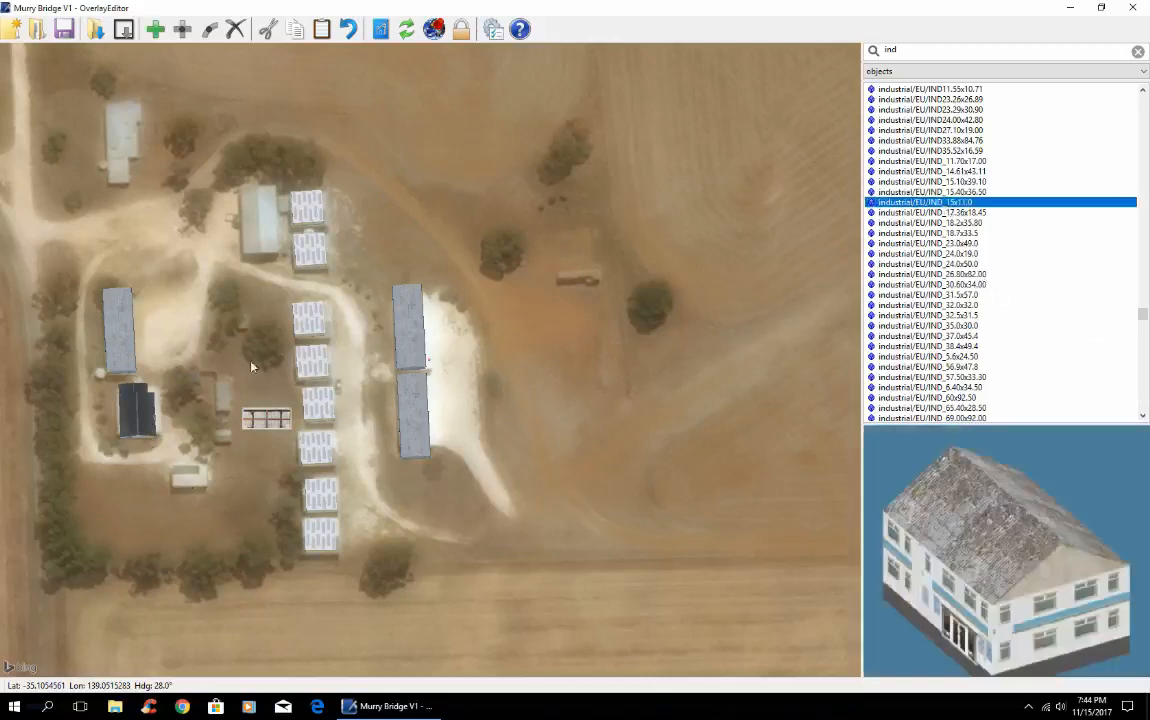
click(156, 30)
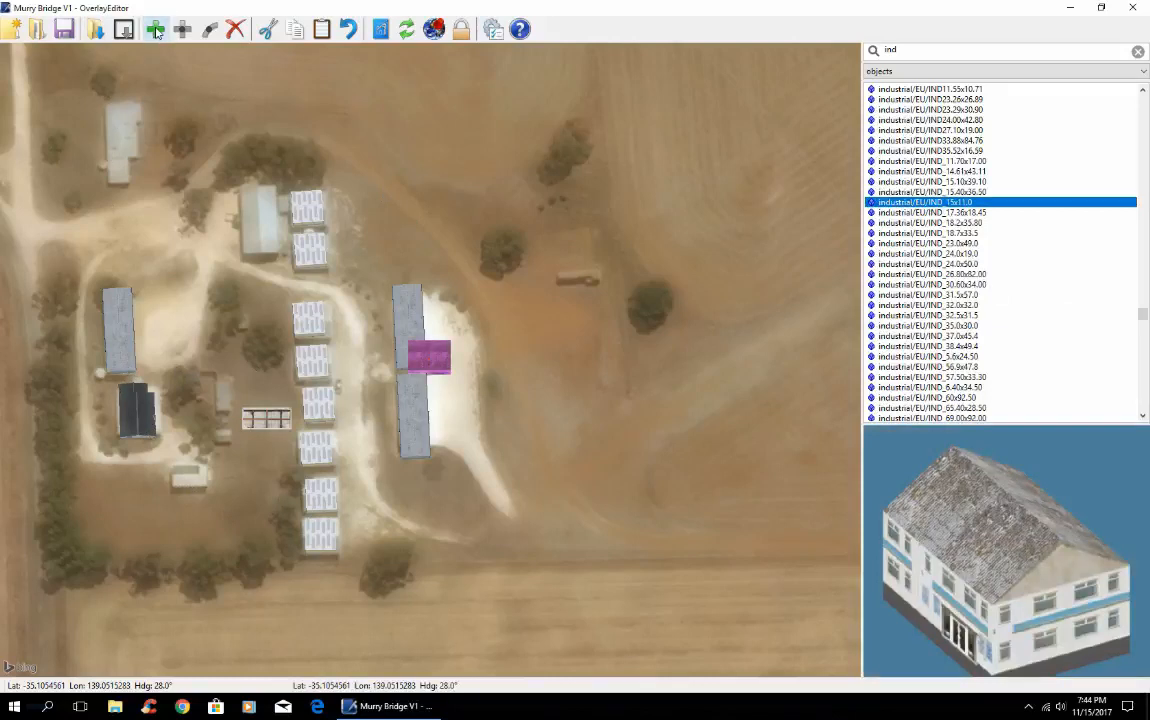
drag(261, 482, 198, 484)
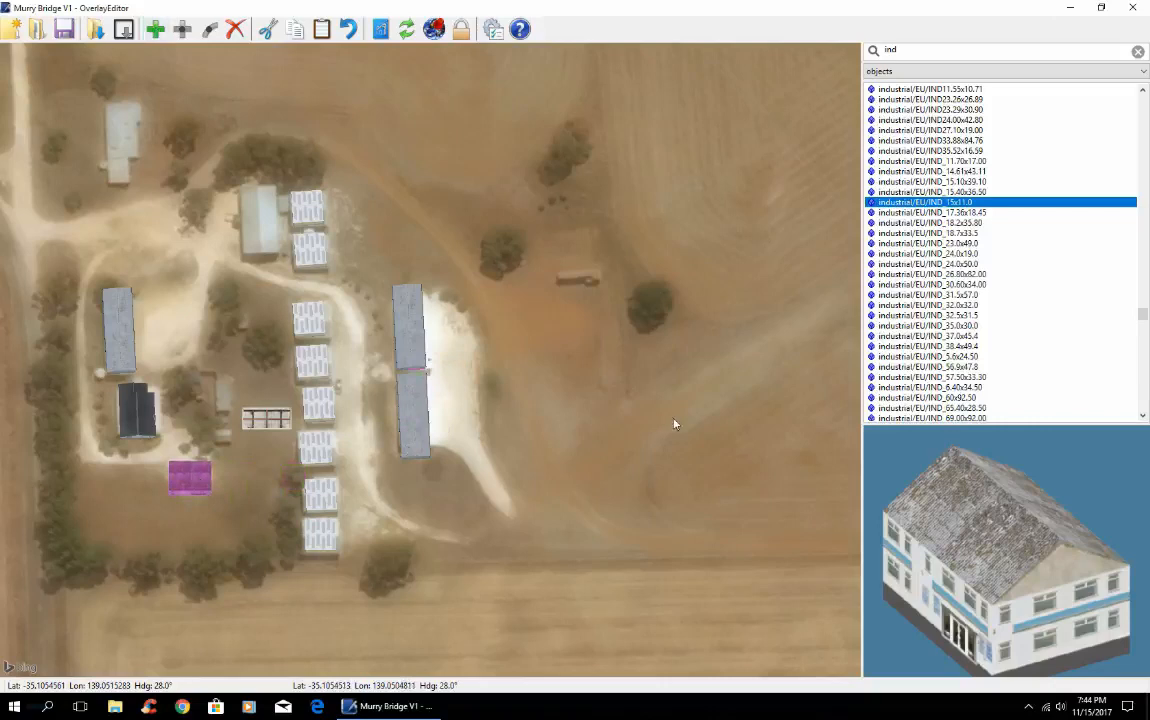
Try the industrial/EU/IND_18.2x35.80 building east of the two long sheds and delete it
click(940, 212)
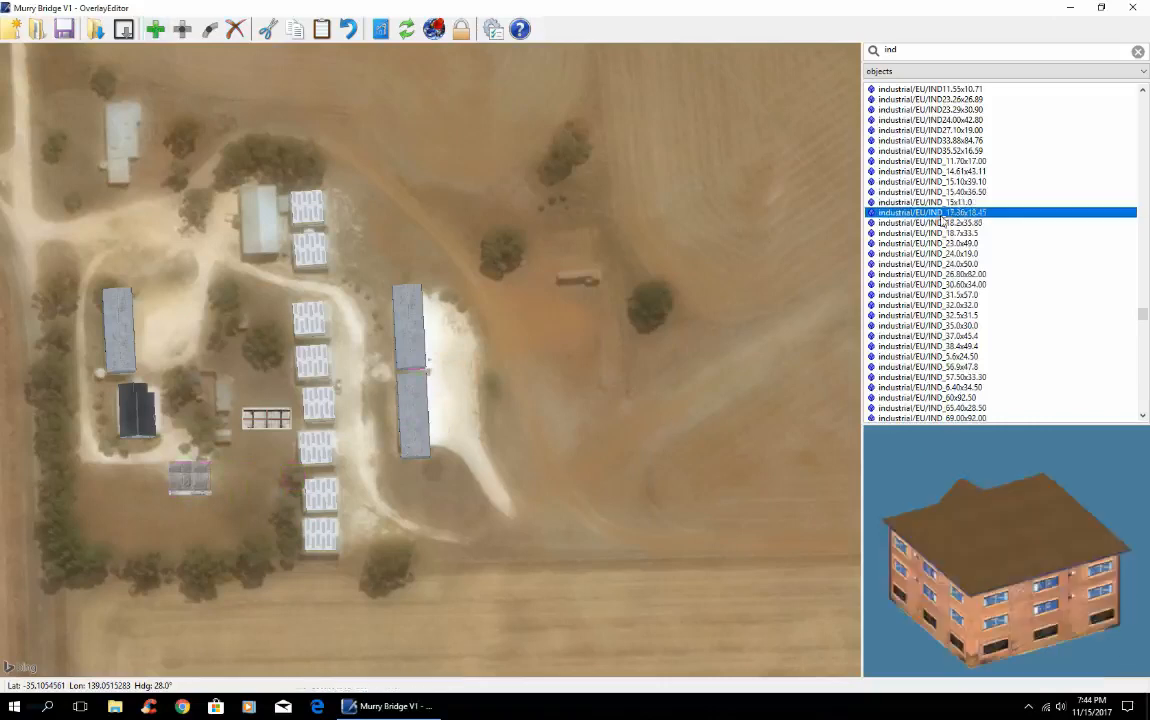
click(942, 223)
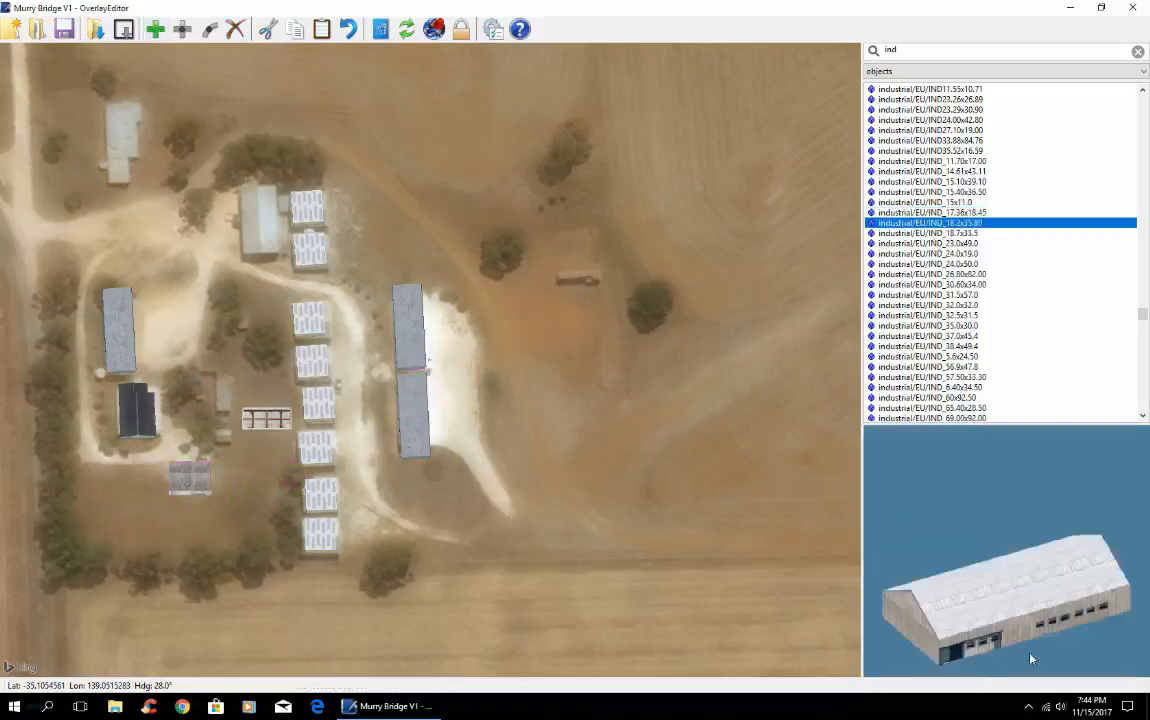
click(155, 29)
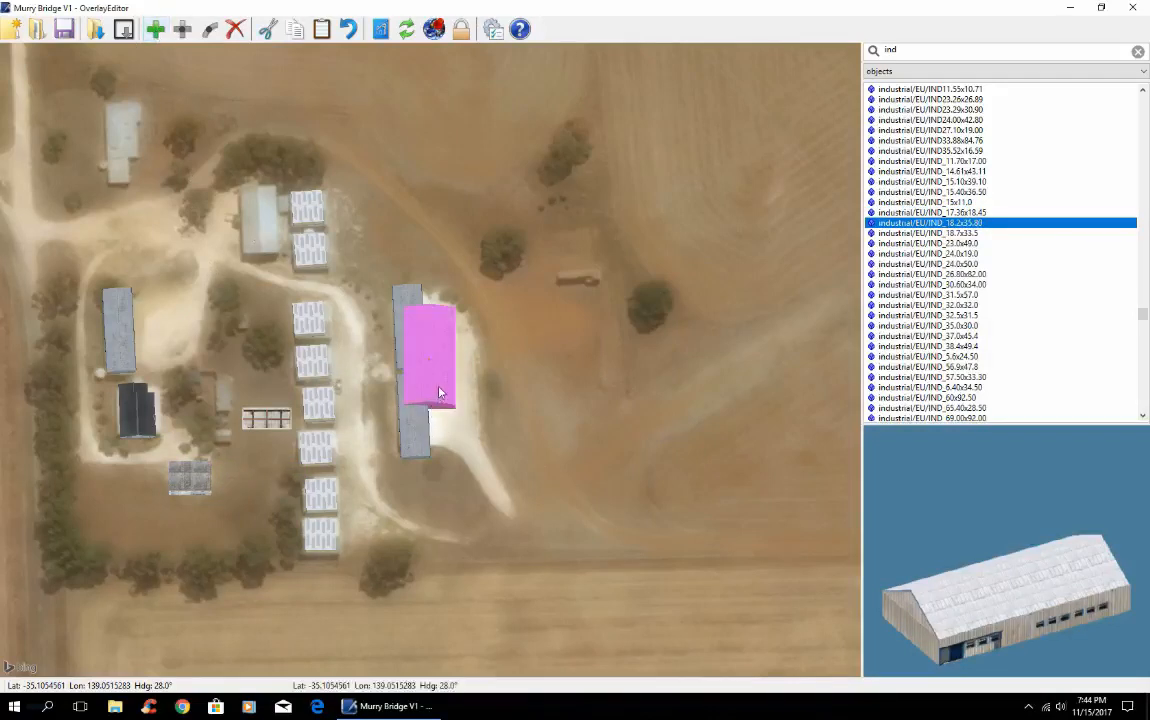
drag(438, 392, 515, 395)
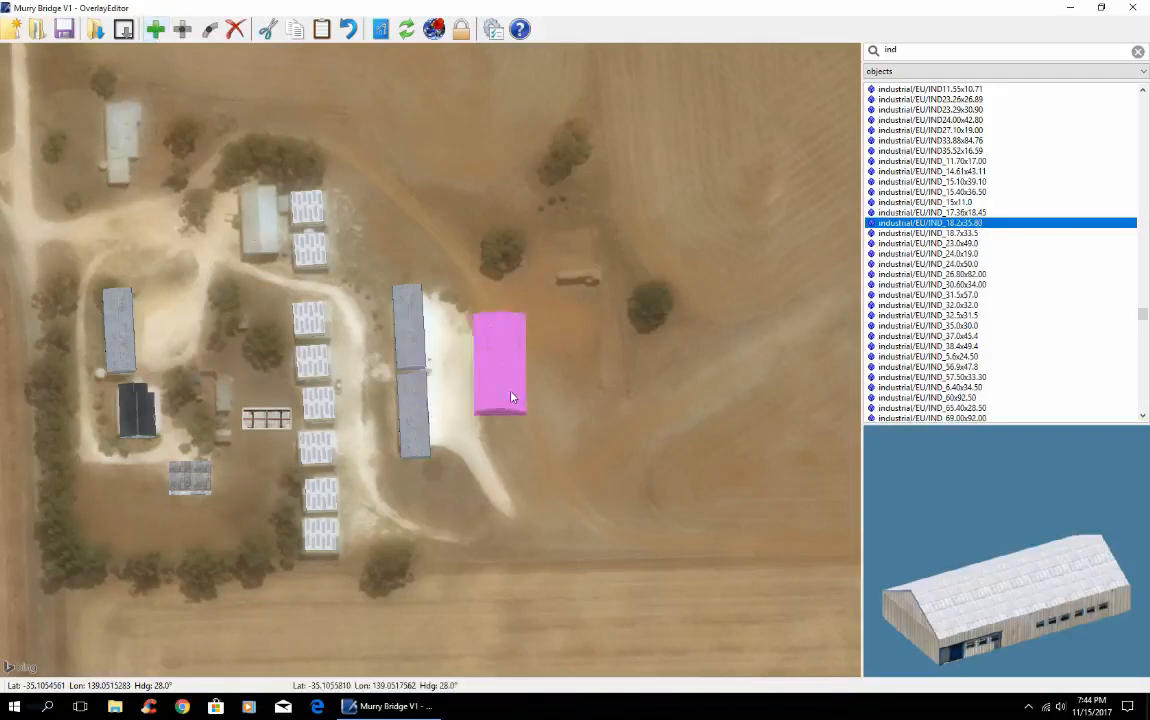
key(Delete)
Try the larger industrial/EU/IND_38.4x49.4 building over the farm for size and delete it
click(910, 244)
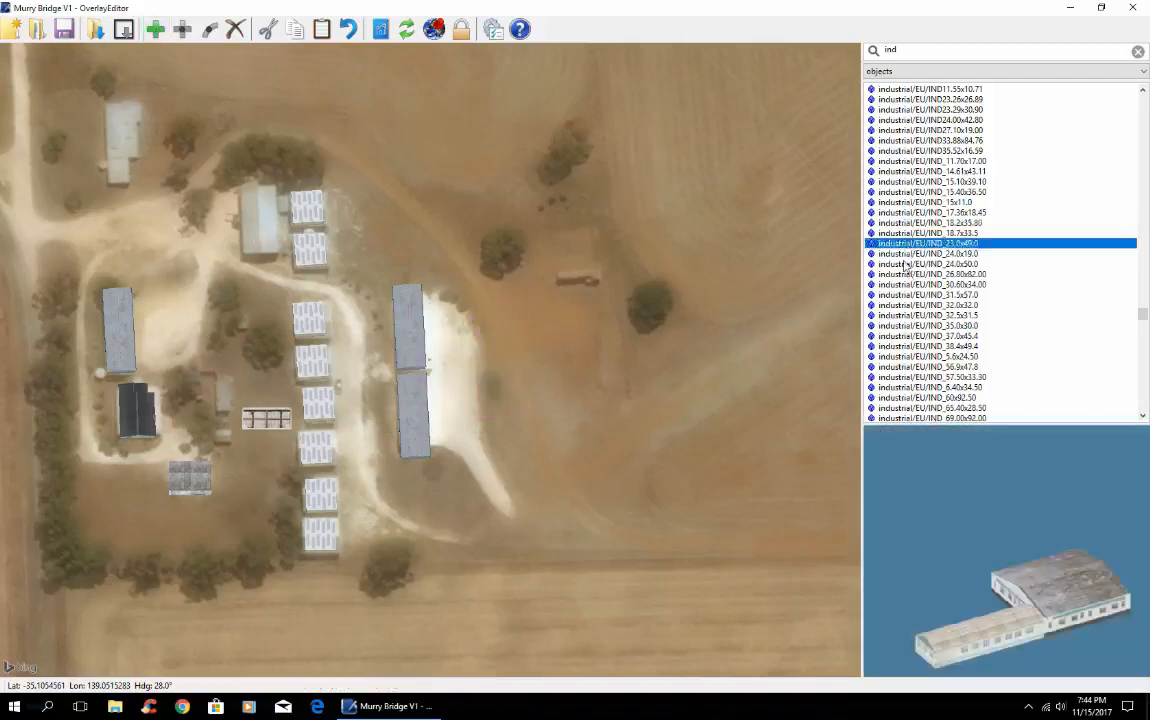
click(906, 254)
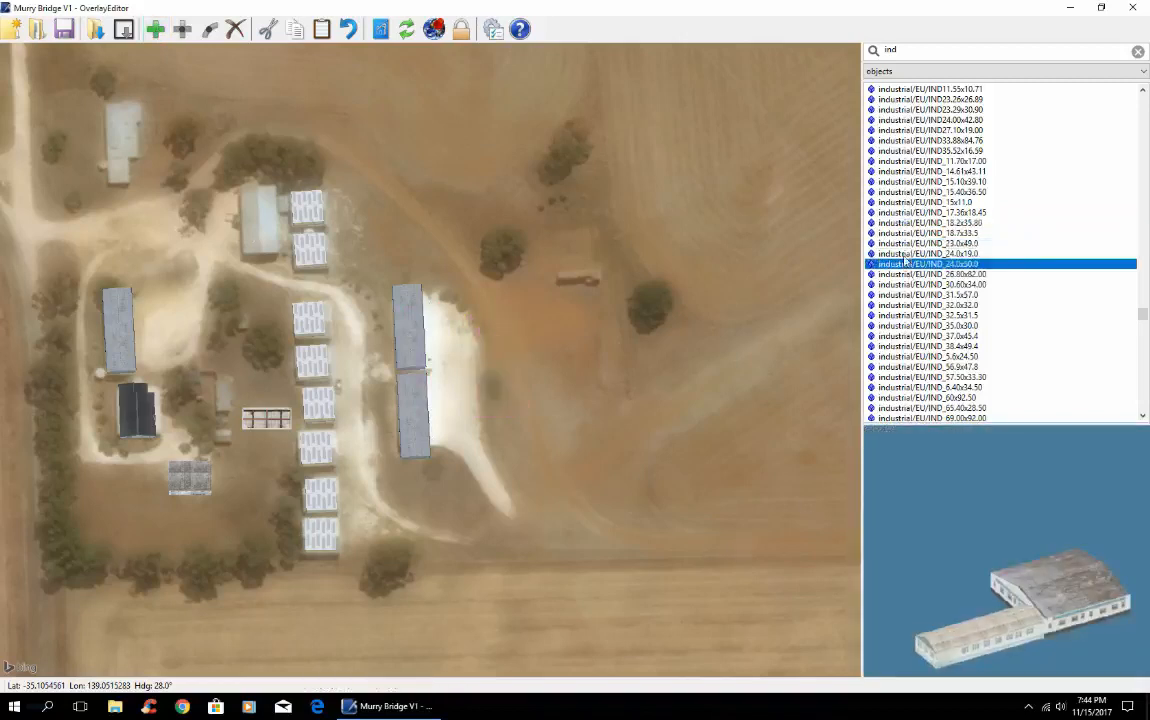
click(930, 346)
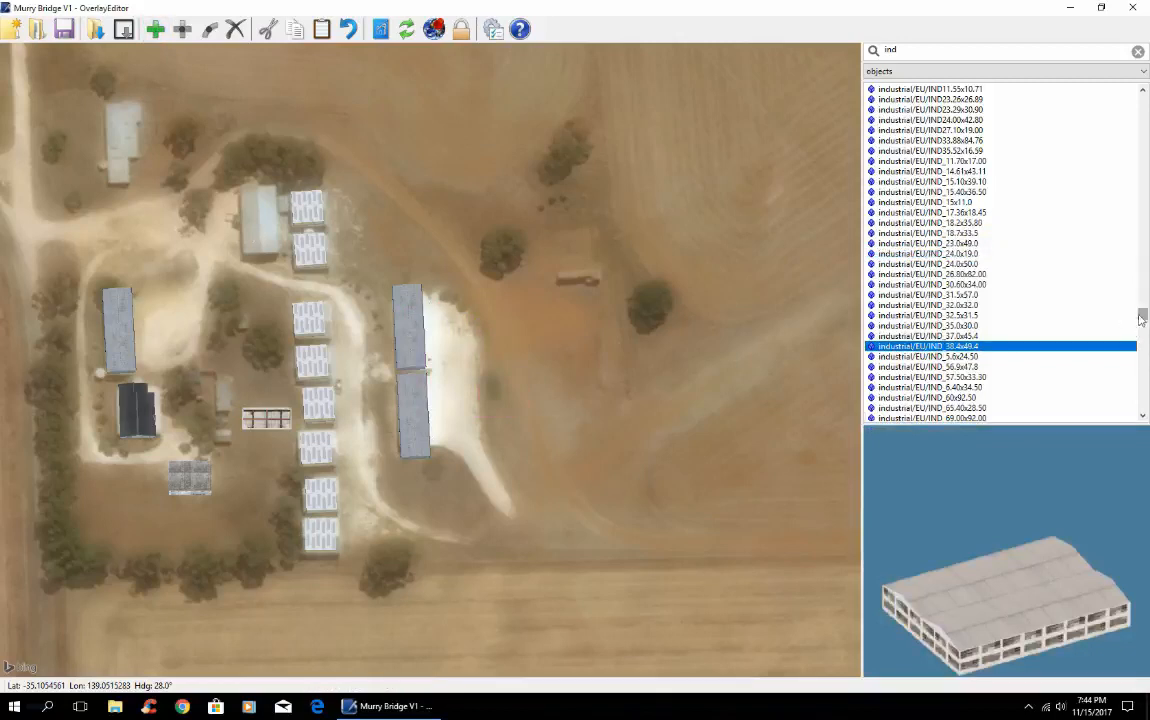
scroll(616, 369, down, 1)
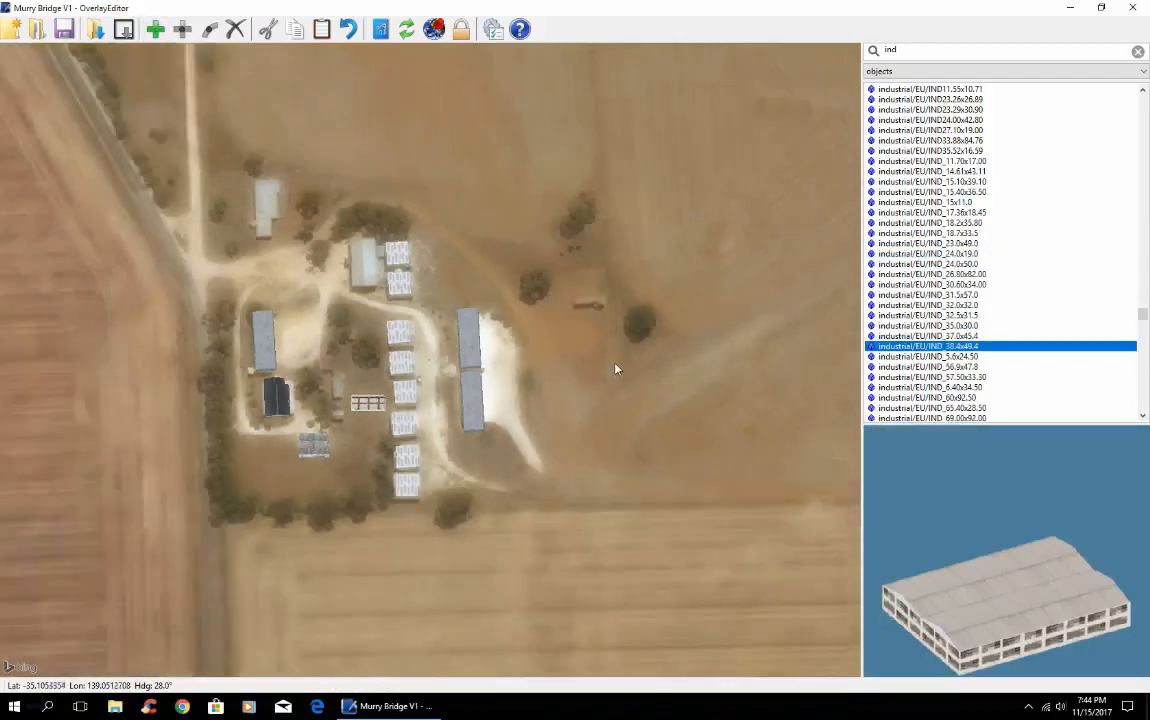
click(155, 29)
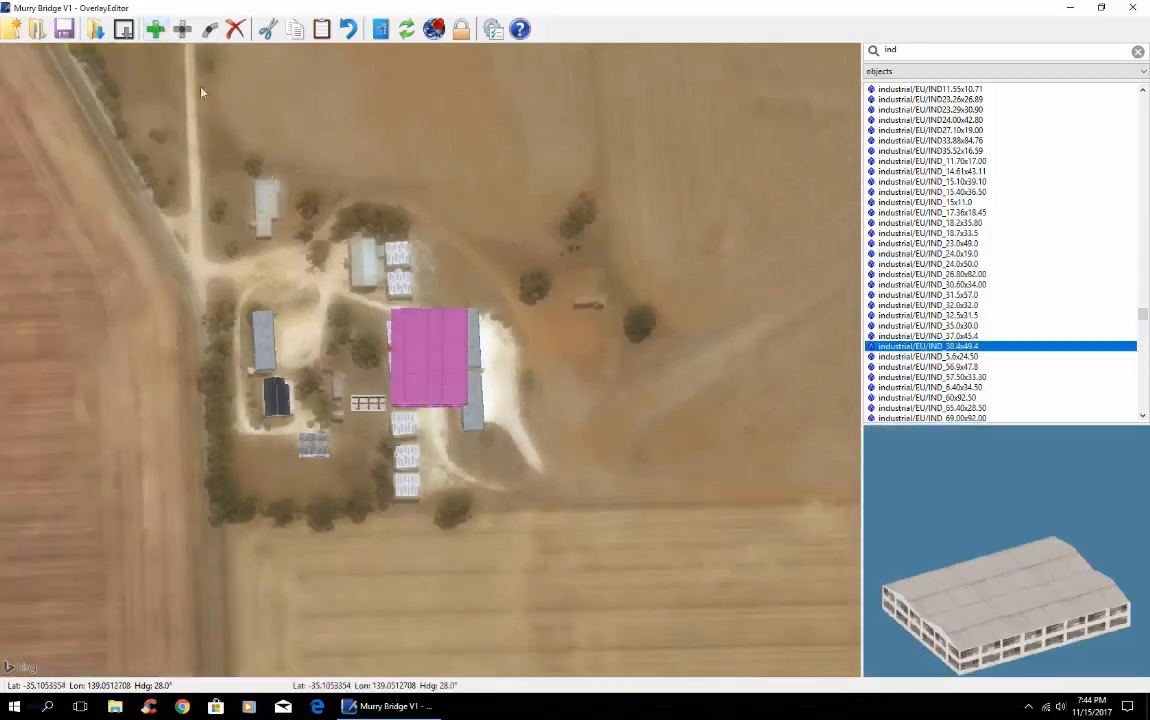
key(Delete)
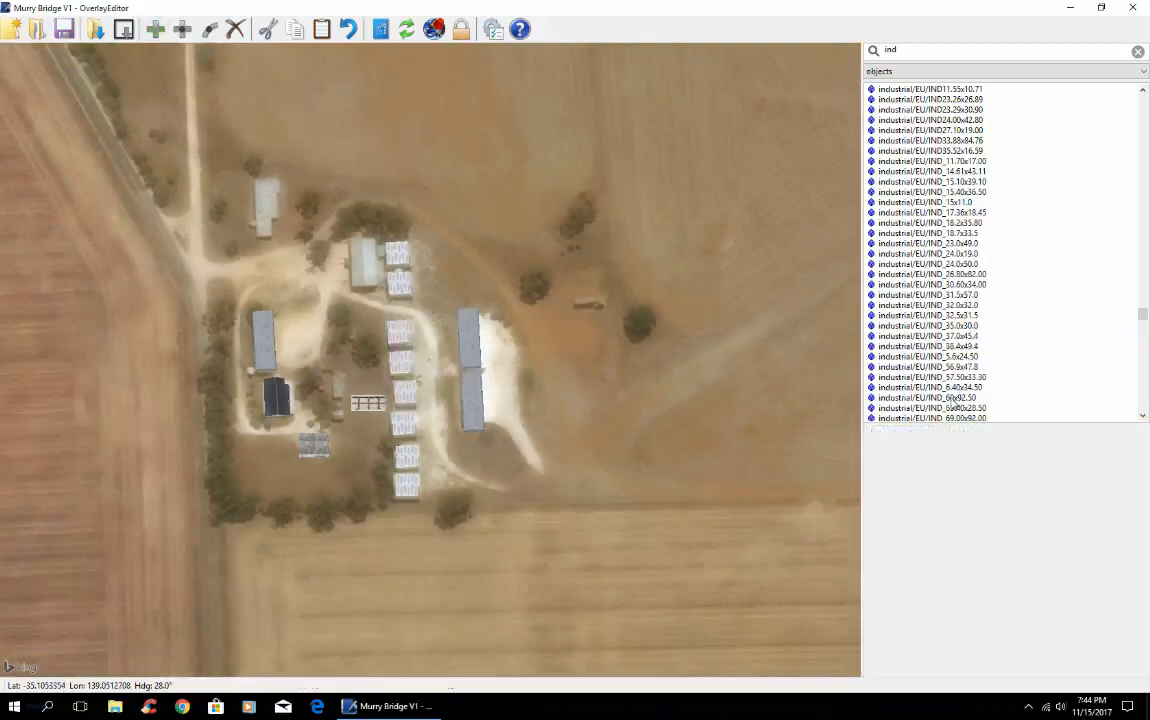
Preview industrial/EU/IND_60x92.50 and several of the large lugano industrial buildings to judge their suitability for the farm
click(956, 400)
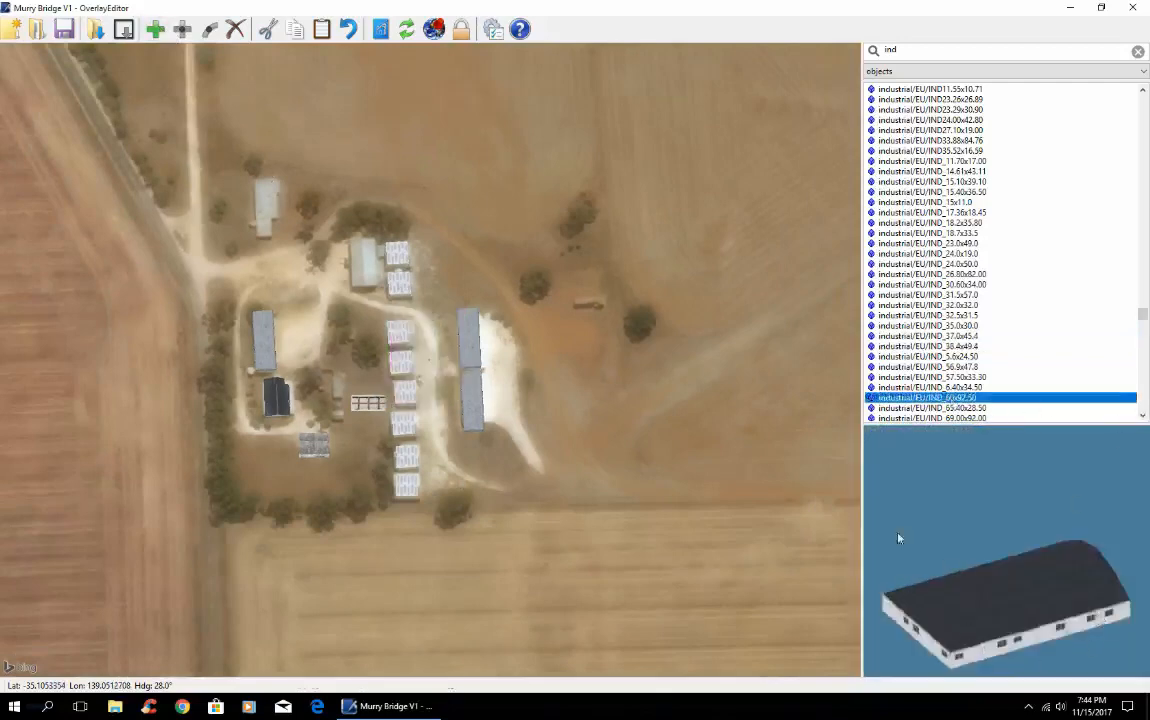
drag(1145, 318, 1145, 322)
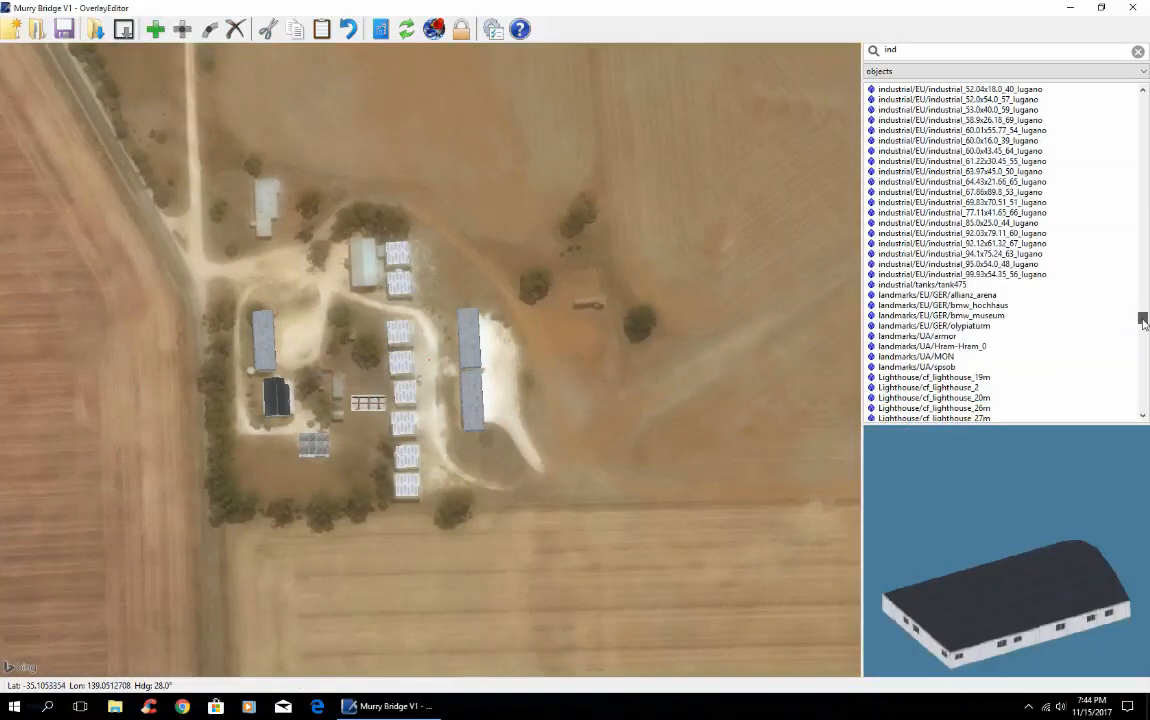
click(935, 275)
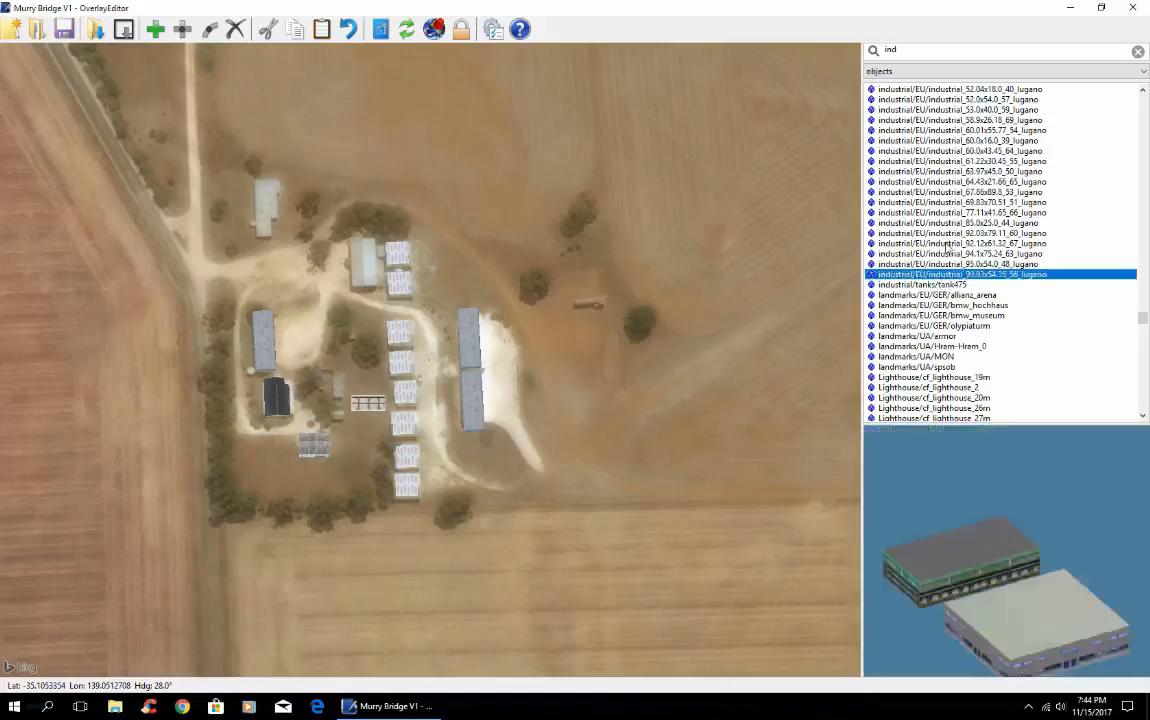
click(945, 243)
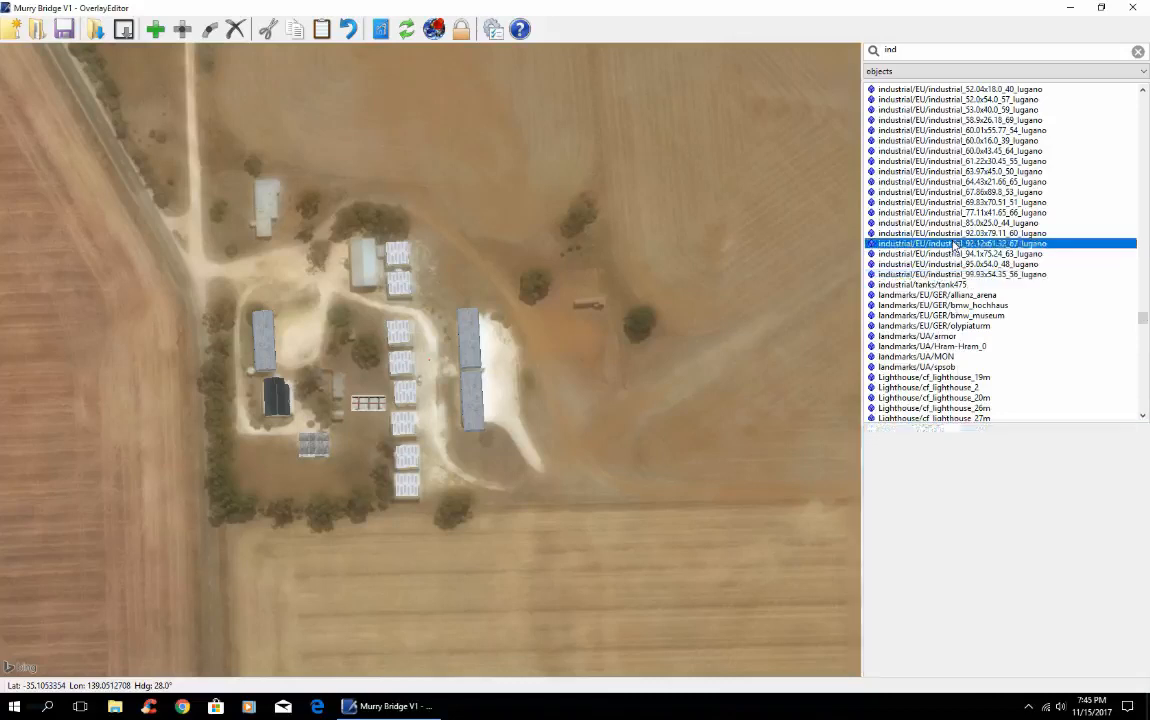
click(941, 233)
click(940, 212)
click(940, 202)
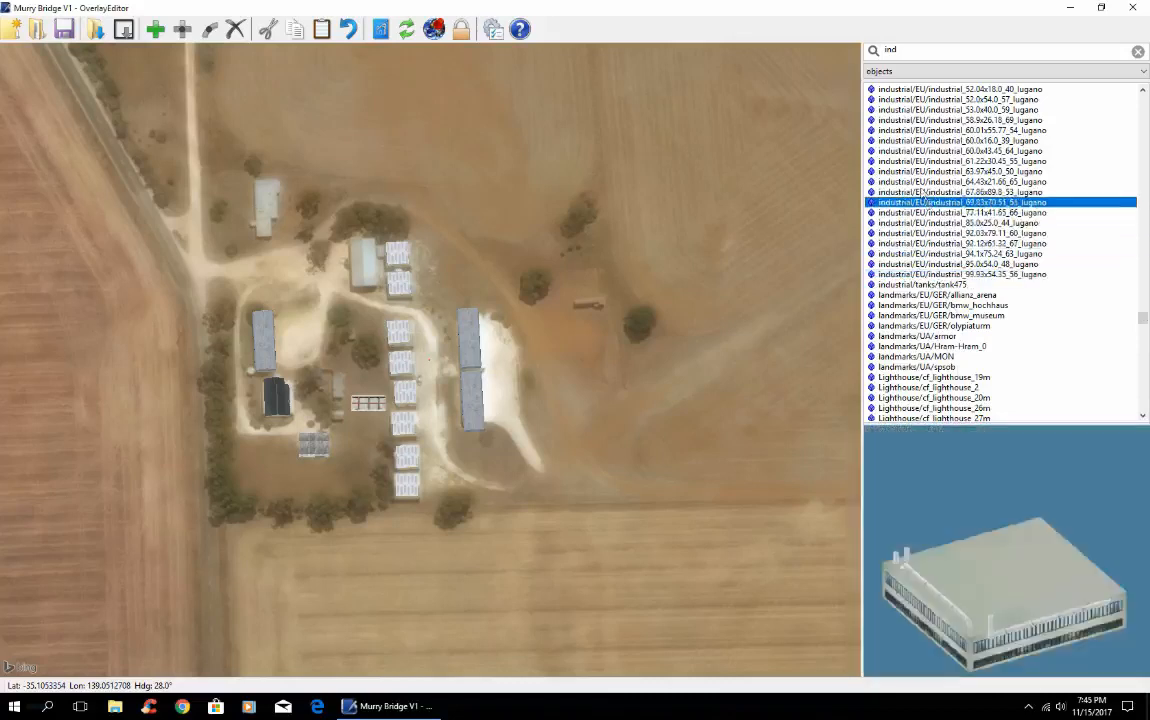
click(940, 181)
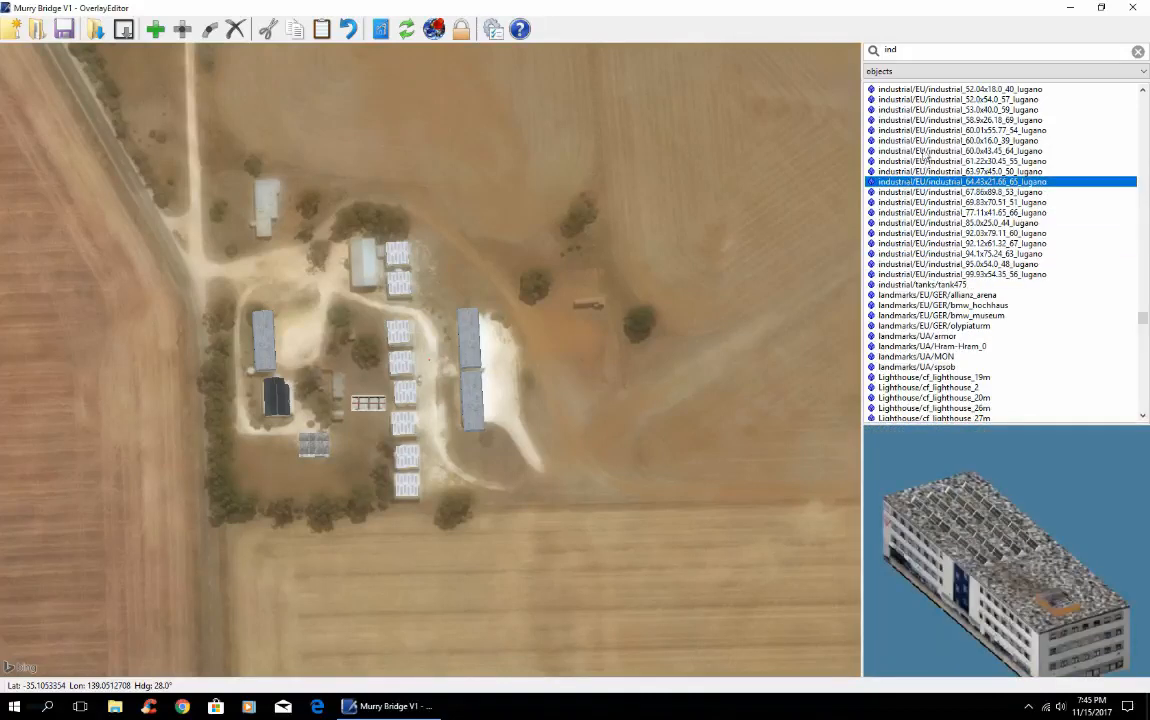
click(940, 150)
click(940, 140)
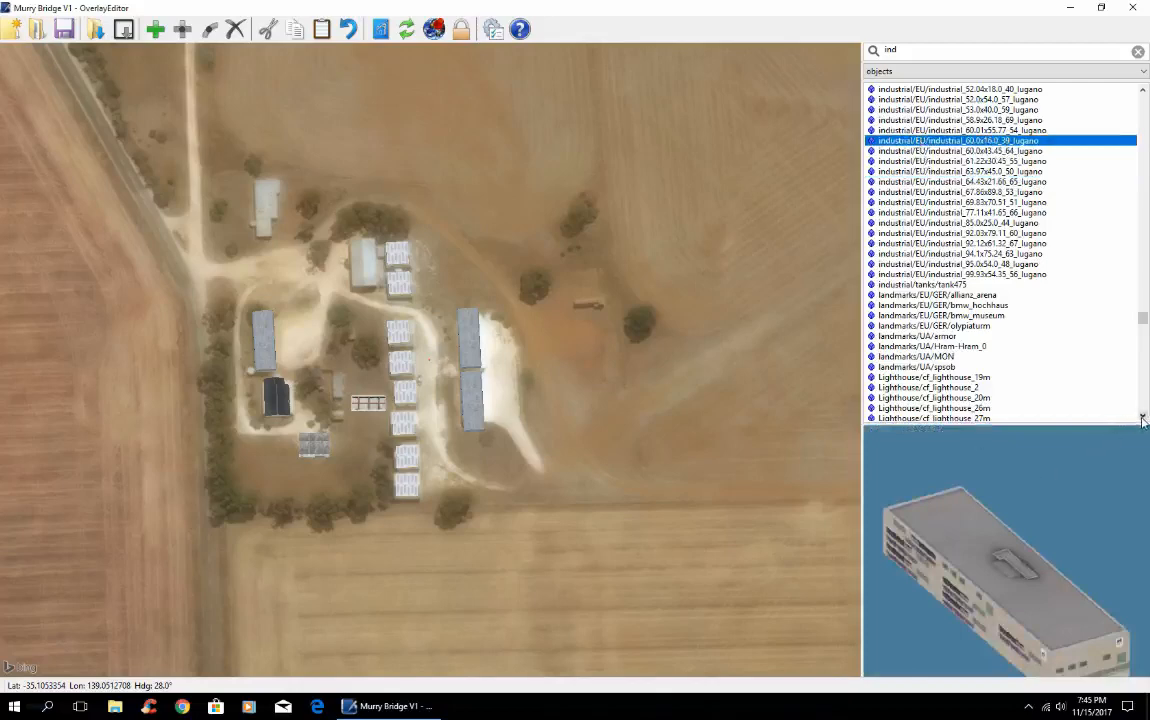
Preview the obstacle objects in the library, including R_Tower_50m and GSM-tow-20m
drag(1143, 418, 1143, 418)
click(942, 389)
click(919, 348)
click(906, 308)
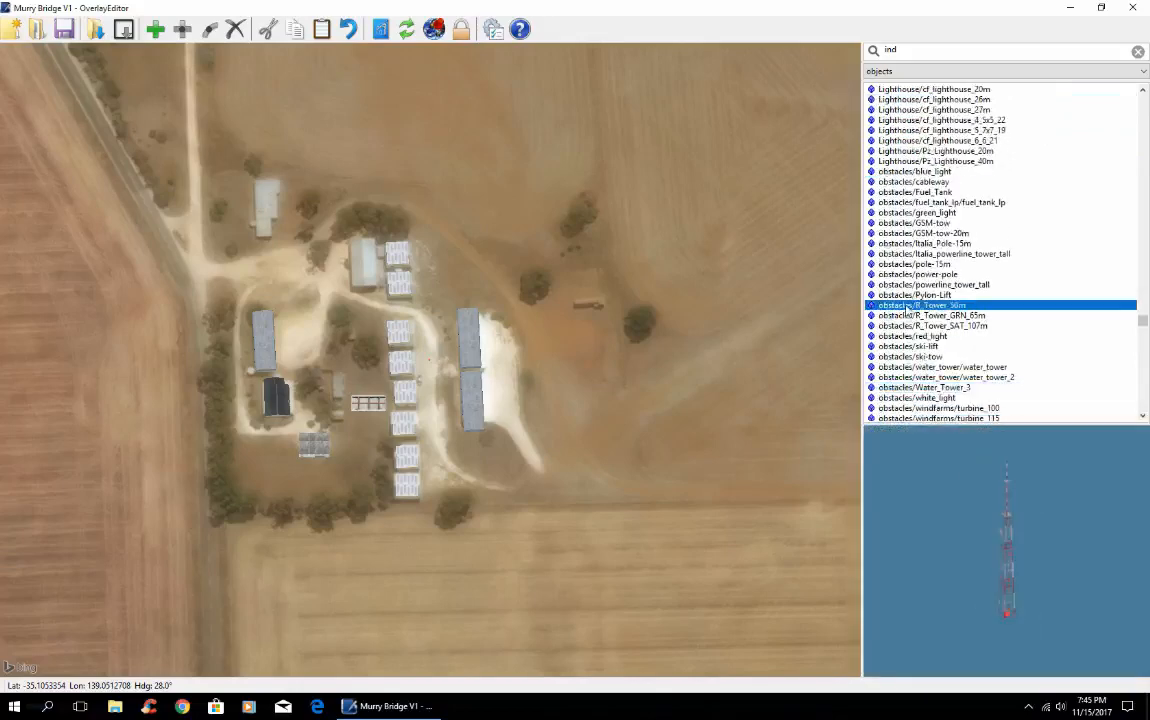
click(907, 266)
click(911, 235)
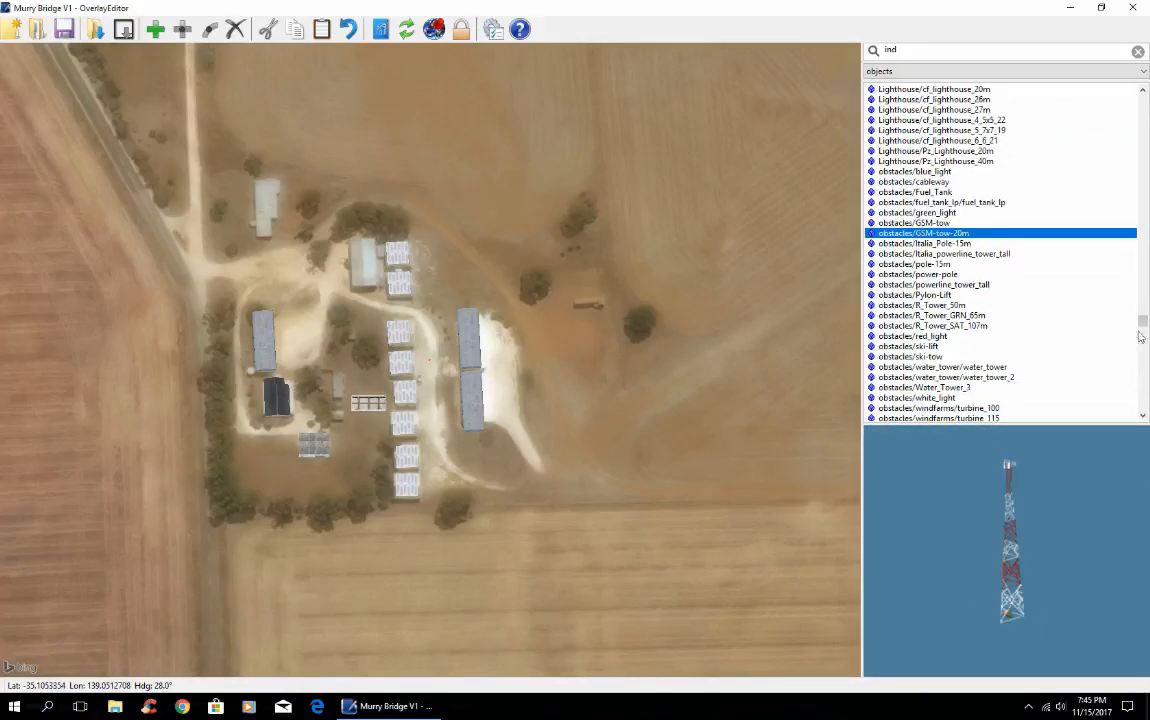
Preview the tree_1, shrub_3, shrub_2 and shrub_1 objects in the trees group
scroll(1027, 296, down, 15)
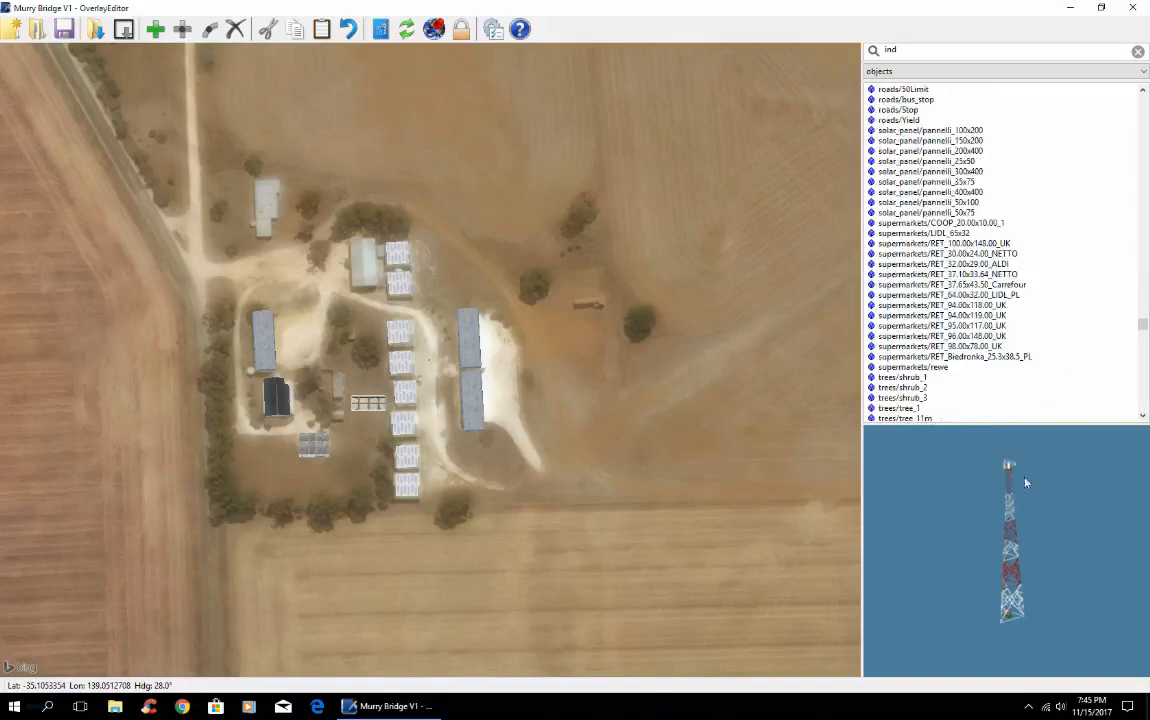
click(910, 408)
click(907, 398)
click(905, 388)
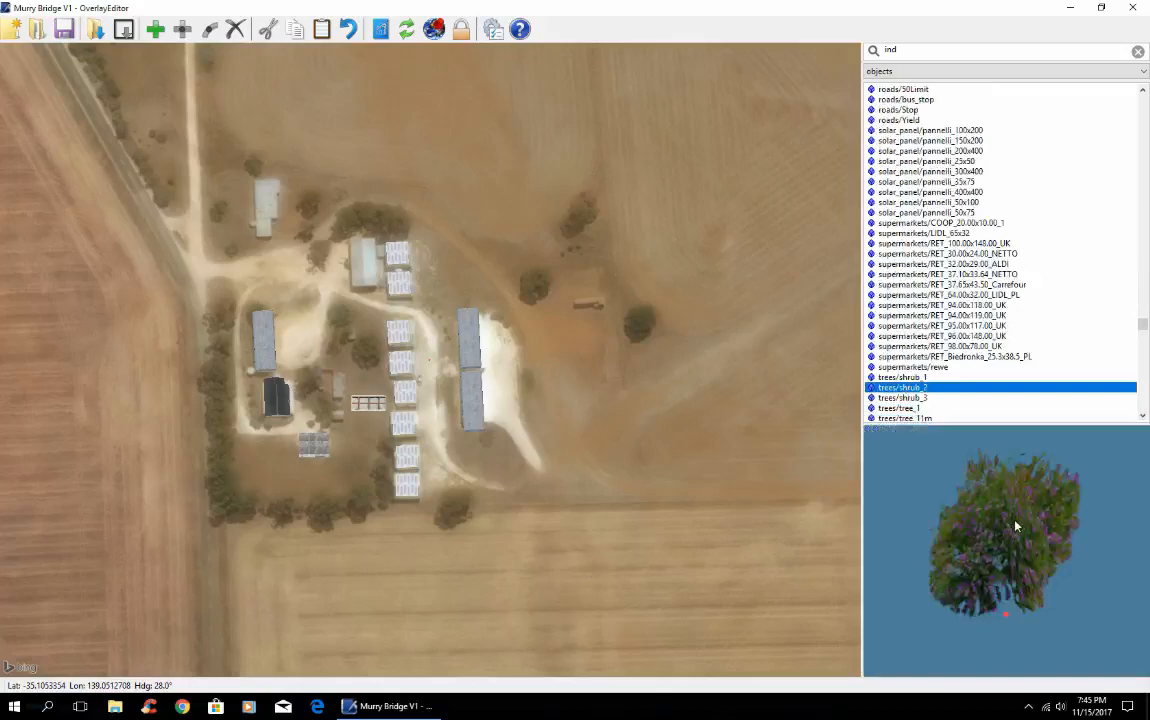
click(918, 398)
click(903, 377)
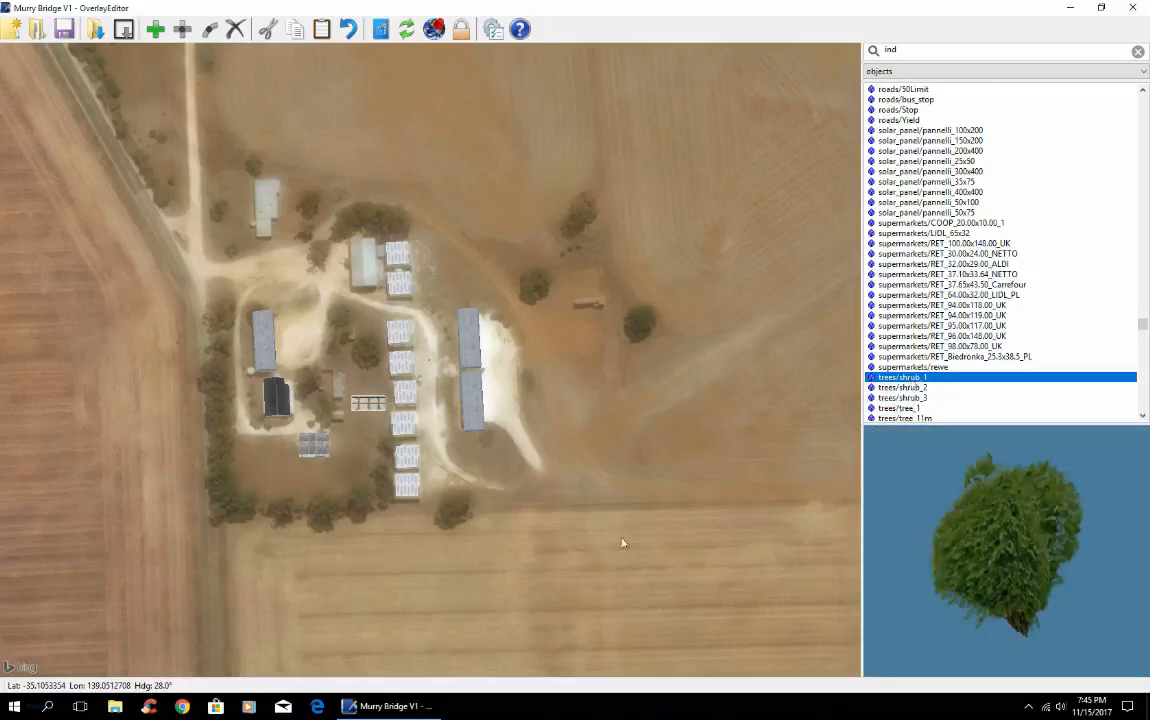
Try to add trees/shrub_1 over the tree west of the central shed row
key(Left)
key(Left)
key(Left)
key(Left)
key(Left)
key(Left)
key(Left)
key(Left)
key(Left)
key(Left)
key(Left)
key(Left)
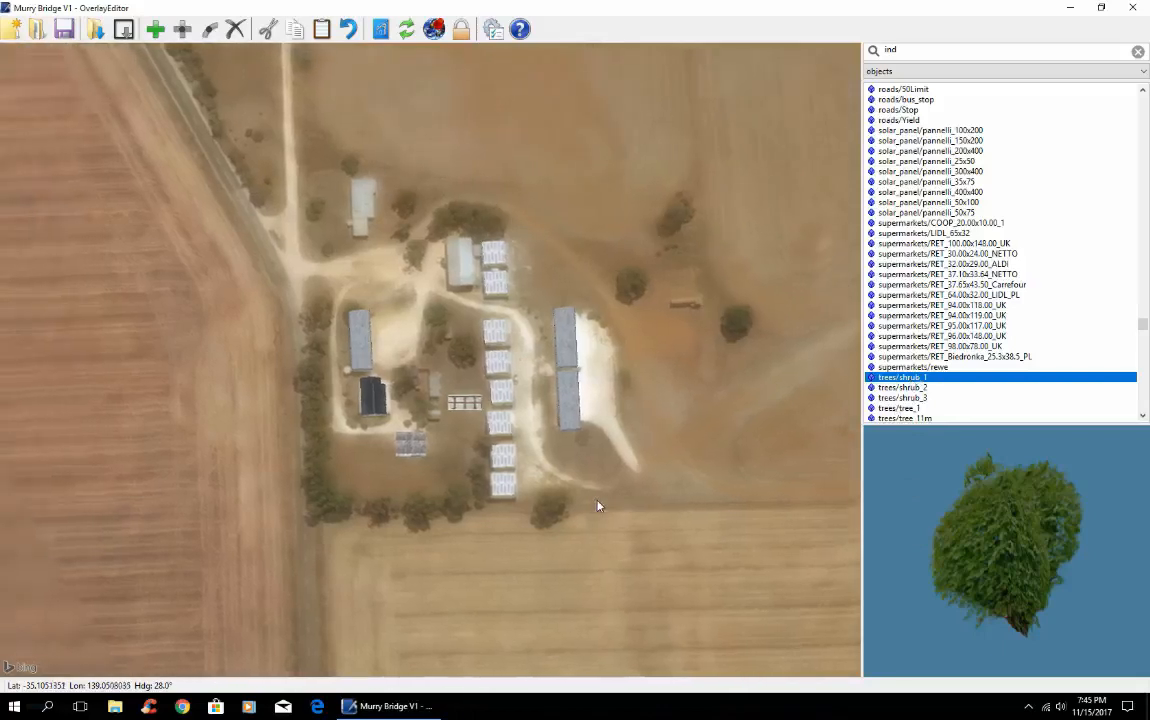
key(Up)
key(Up)
key(Up)
key(Up)
key(Up)
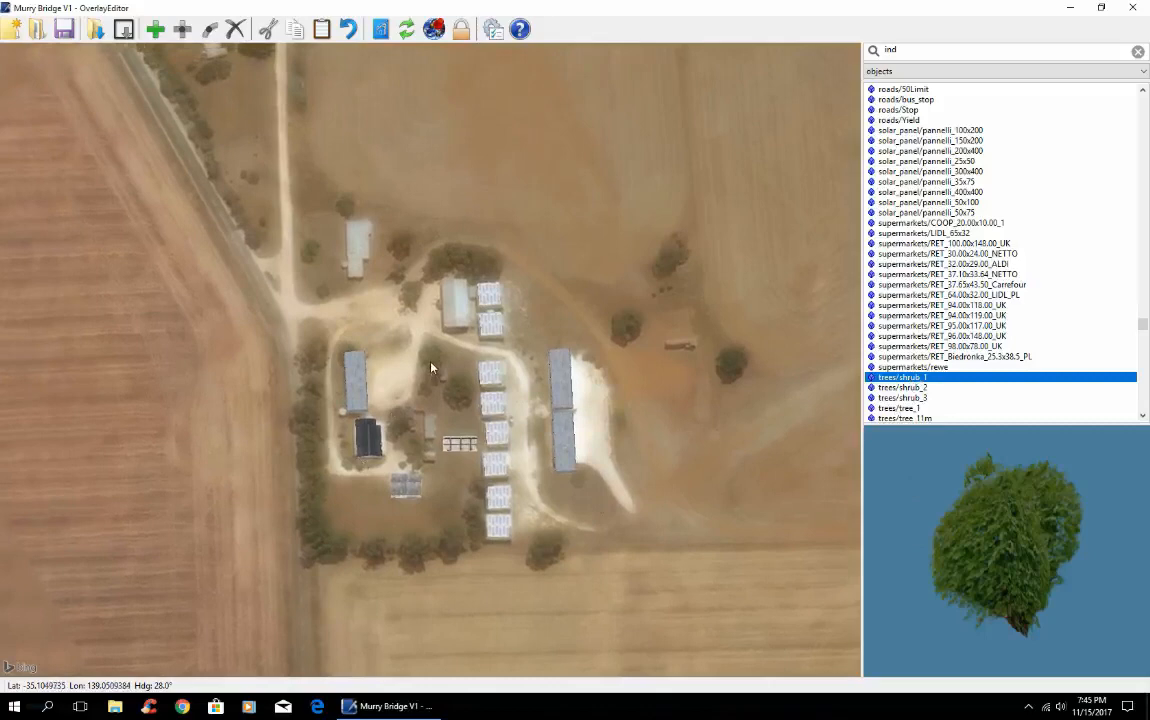
scroll(410, 400, up, 5)
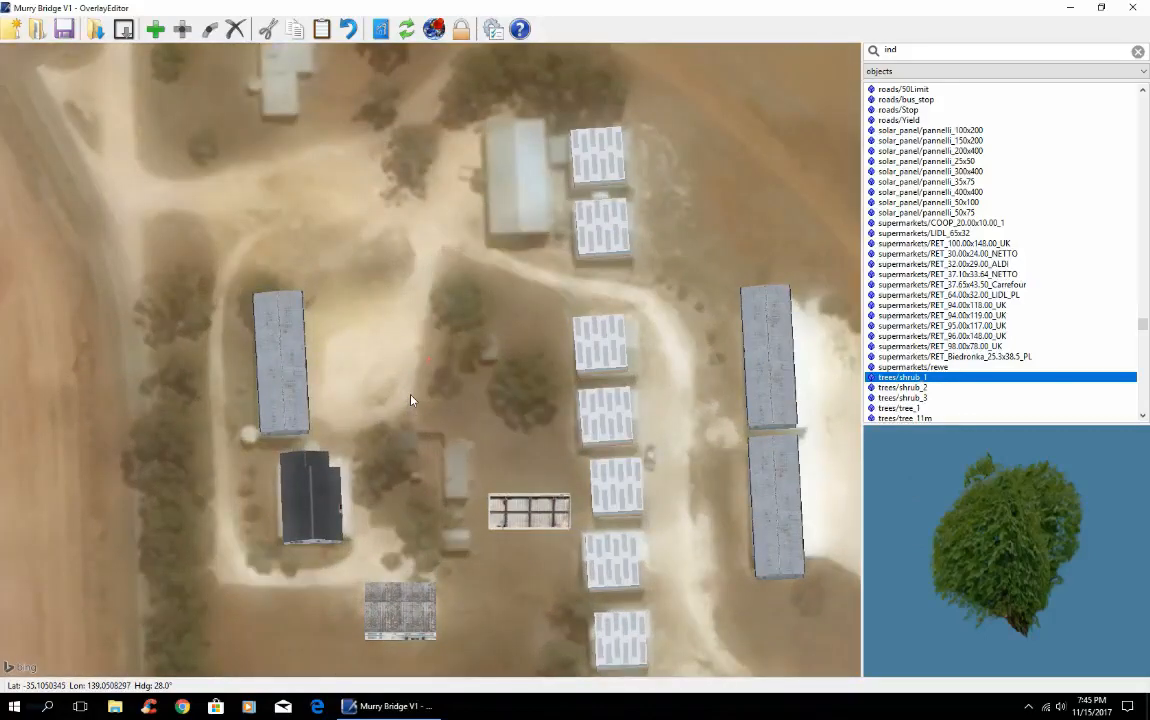
key(Up)
key(Up)
key(Up)
key(Up)
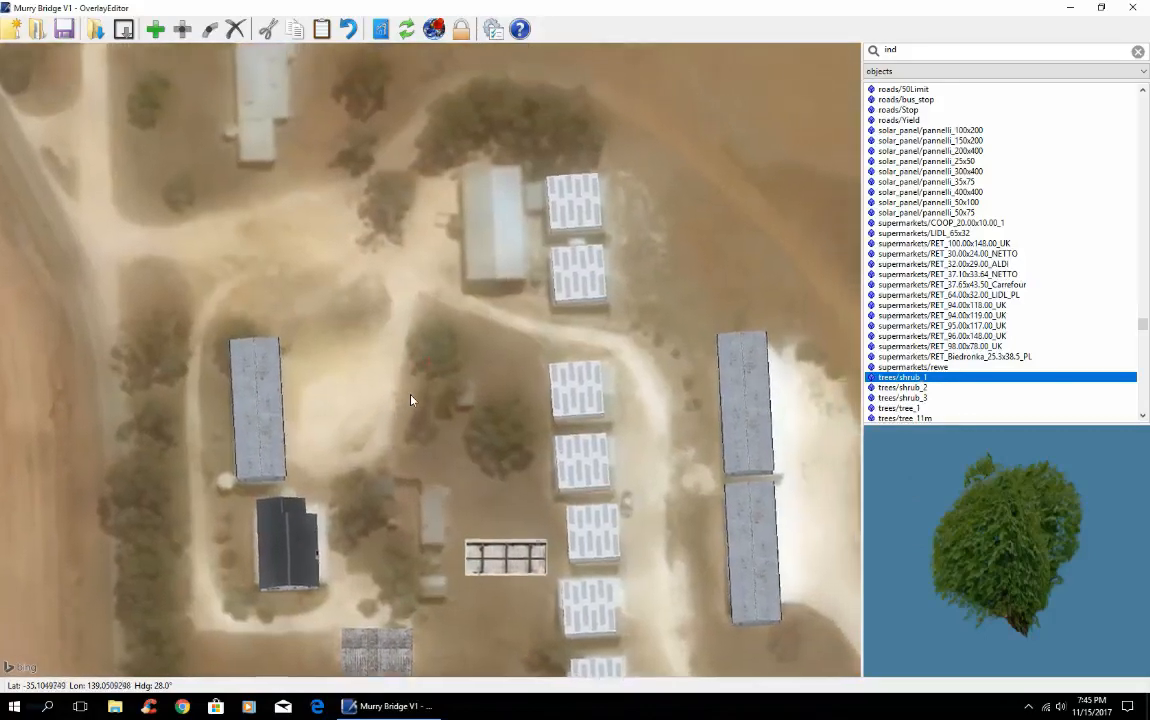
key(Up)
key(Up)
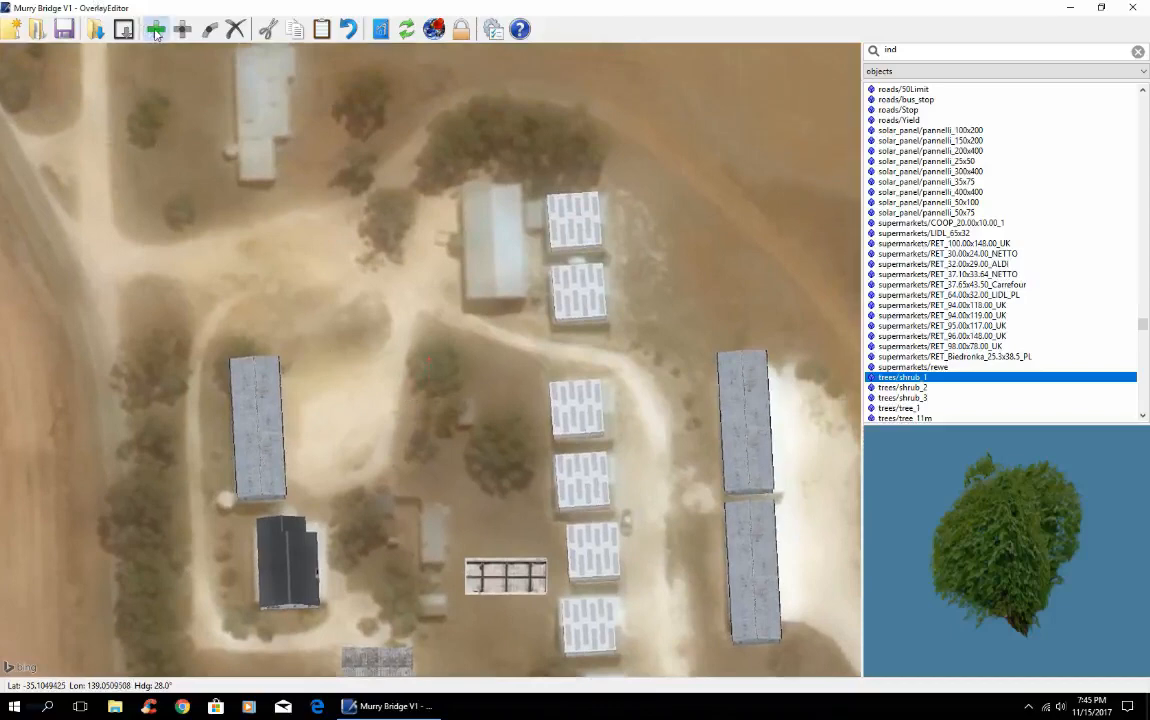
click(155, 30)
key(Escape)
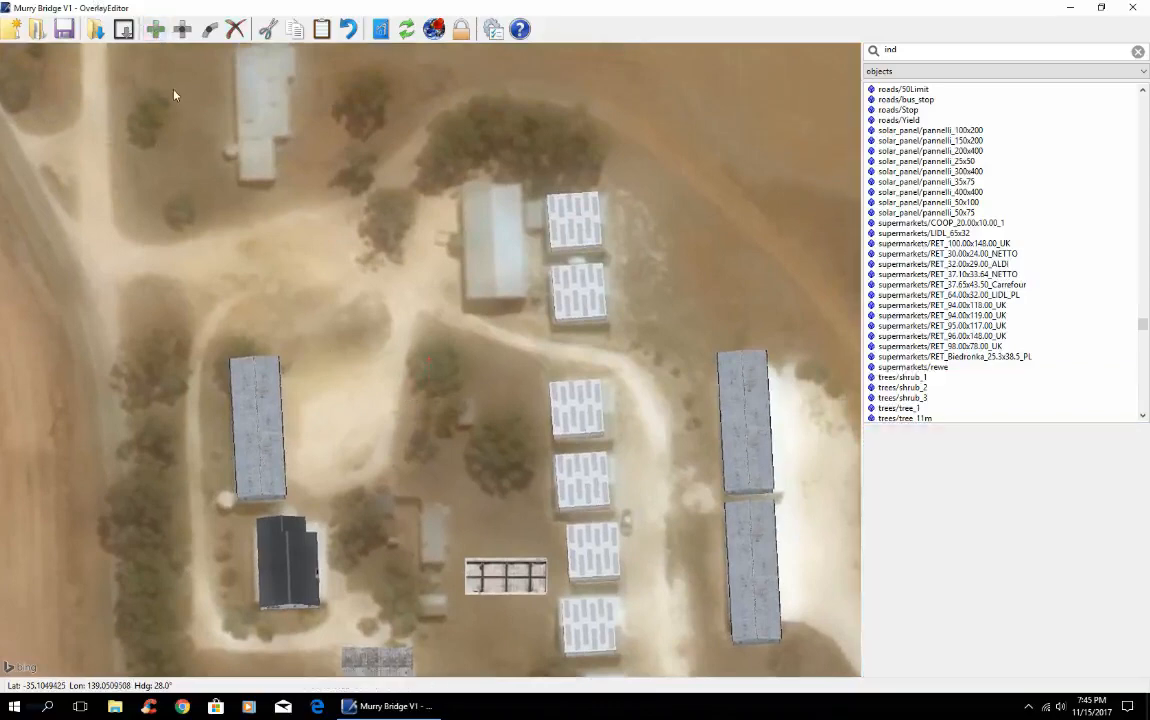
Search the object library for "tree"
click(913, 53)
text(tre)
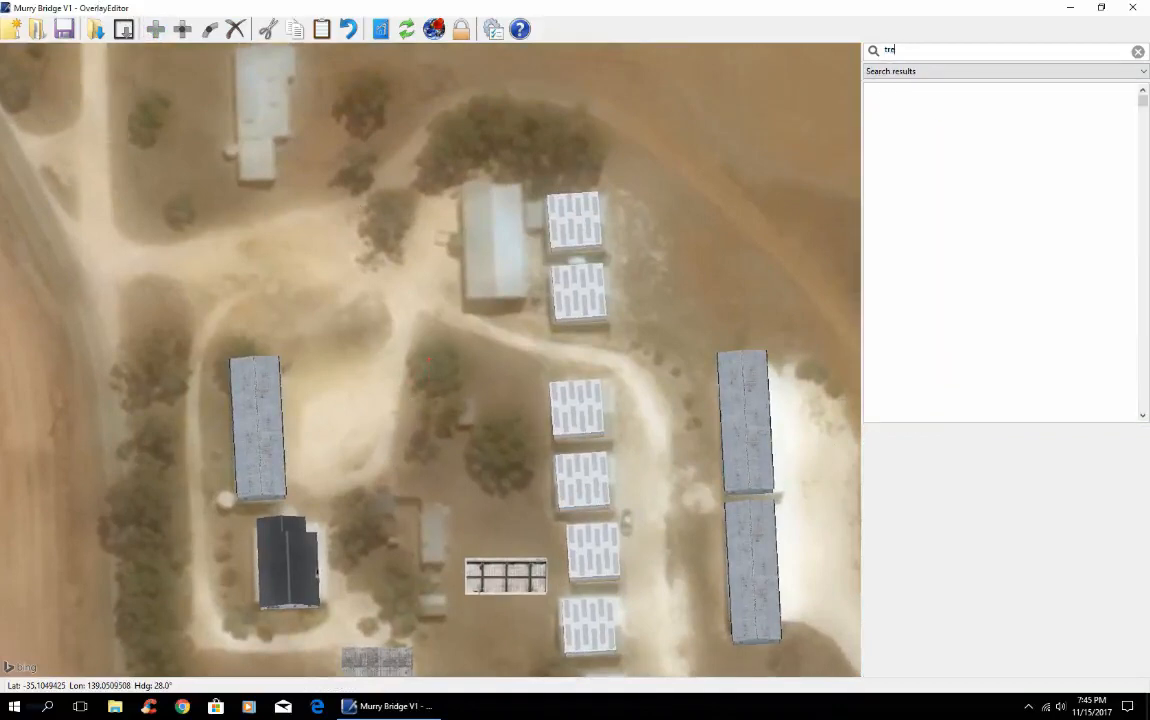
text(e)
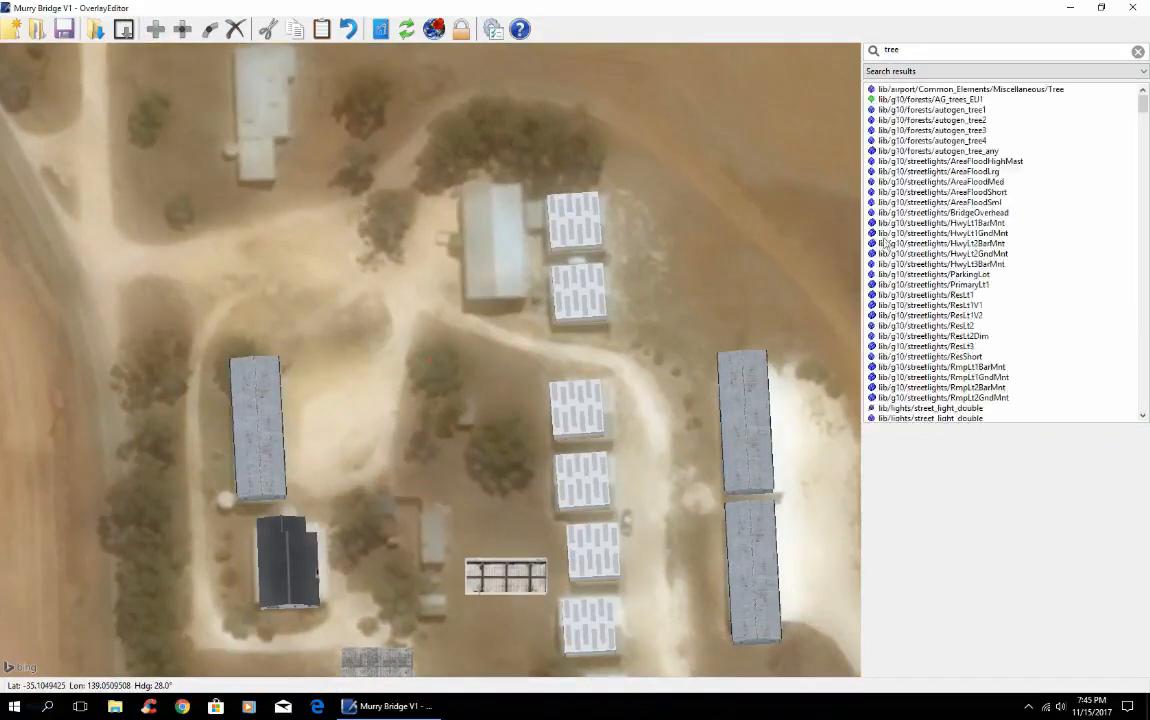
Add lib/g10/forests/autogen_tree1 and lib/g10/forests/autogen_tree3 in the ploughed field southwest of the farm
click(918, 111)
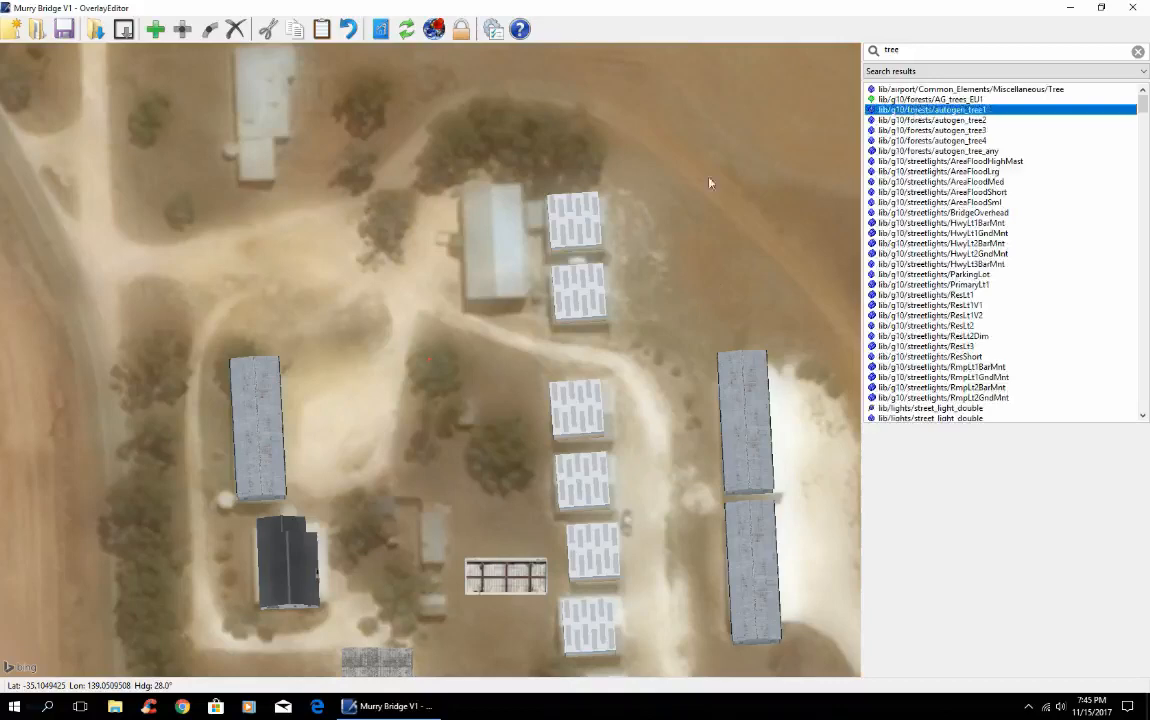
scroll(566, 247, down, 4)
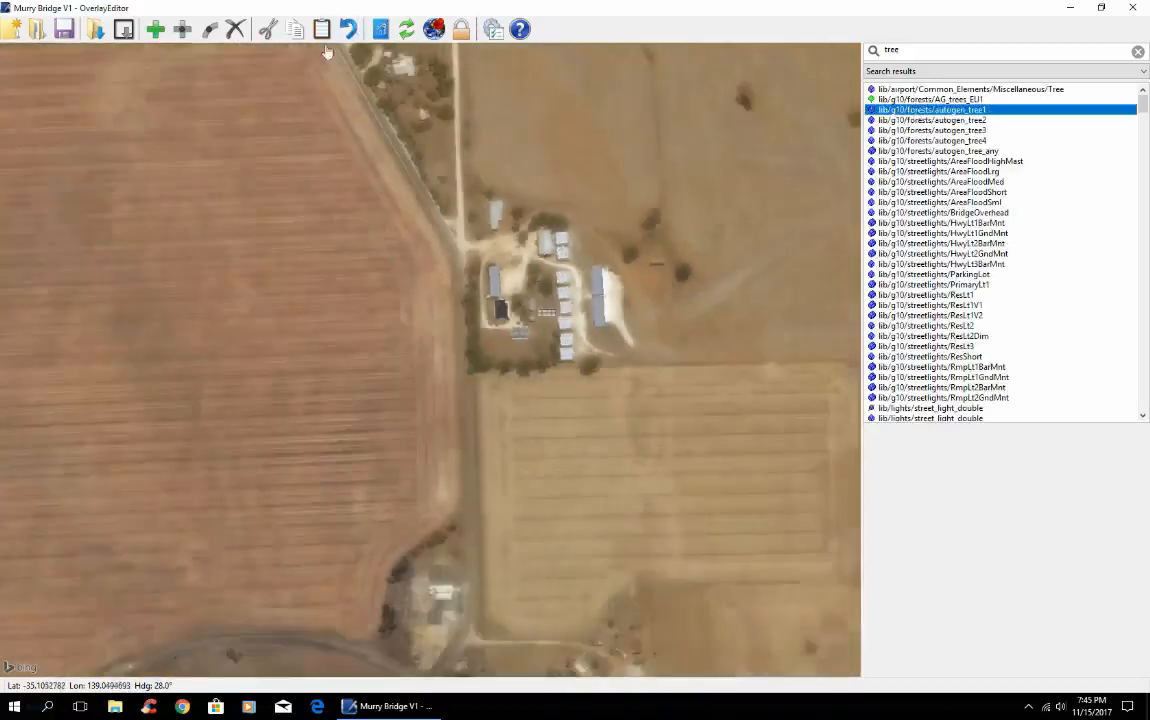
click(155, 31)
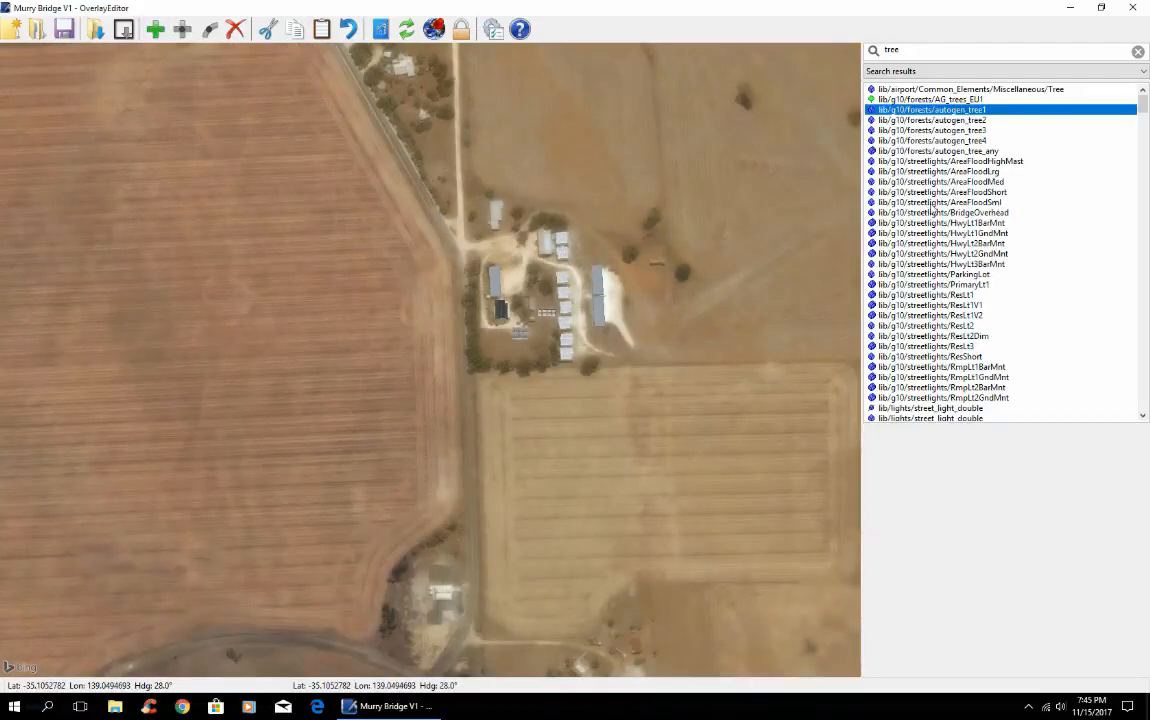
click(924, 131)
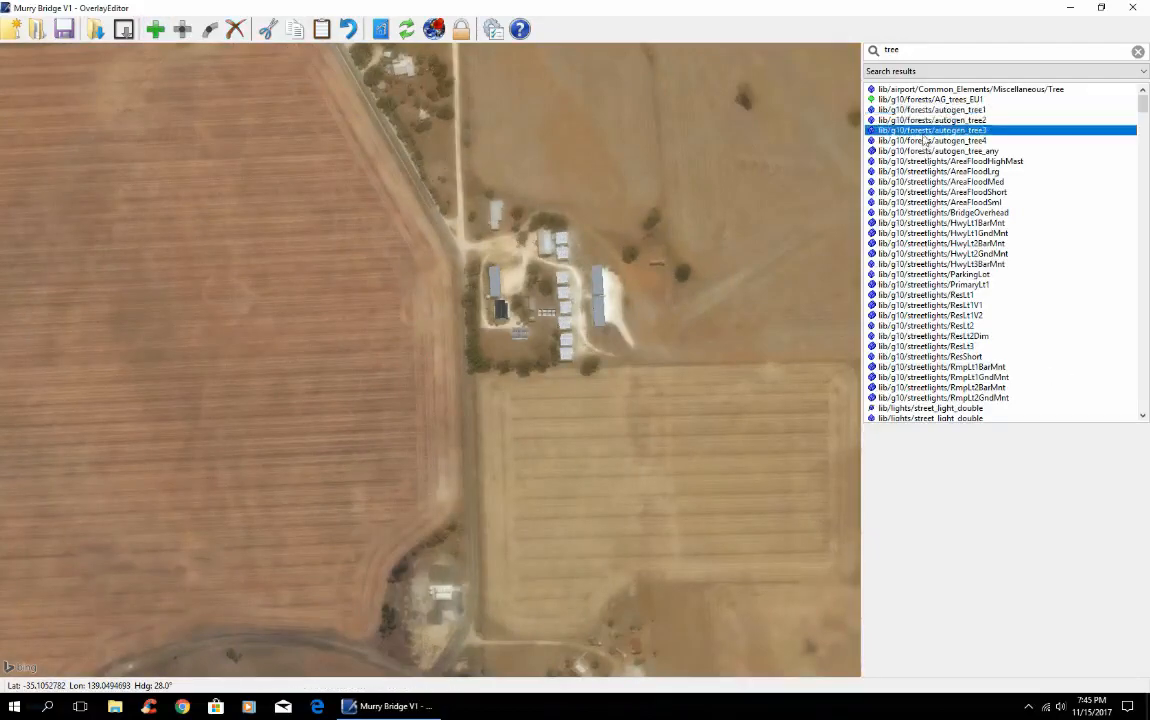
click(155, 31)
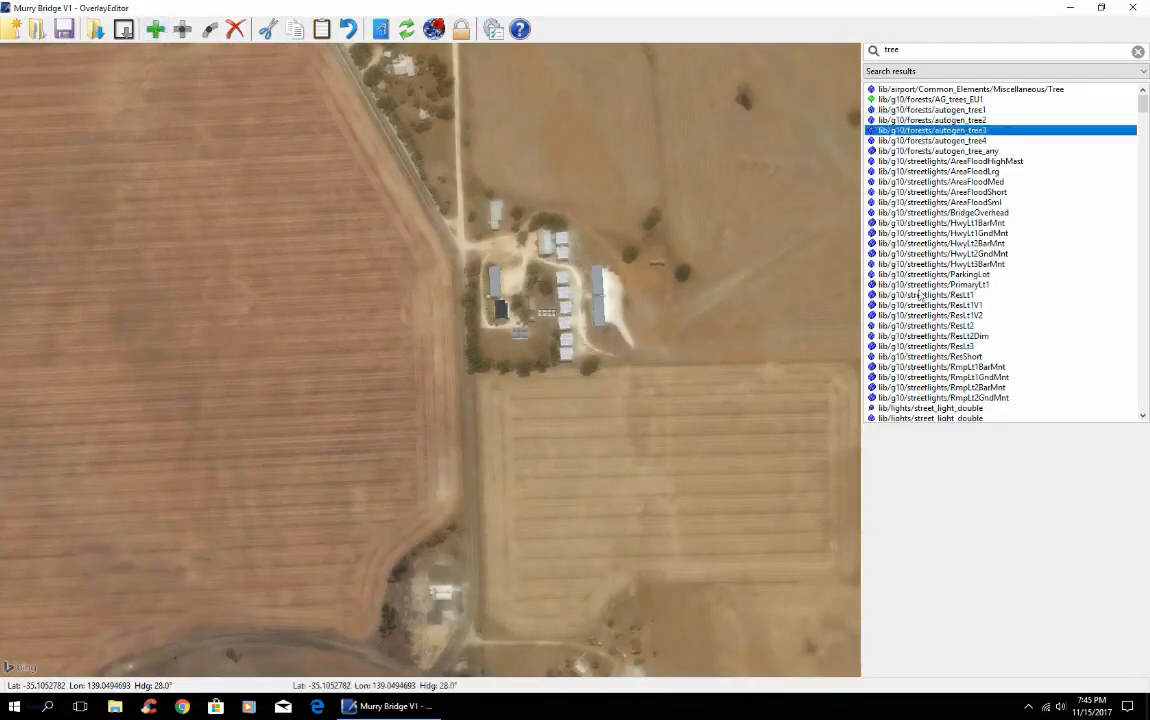
Preview lib/g10/streetlights/AreaFloodMed and the objects/forests/trees models from tree13m1 to tree15m1
click(928, 213)
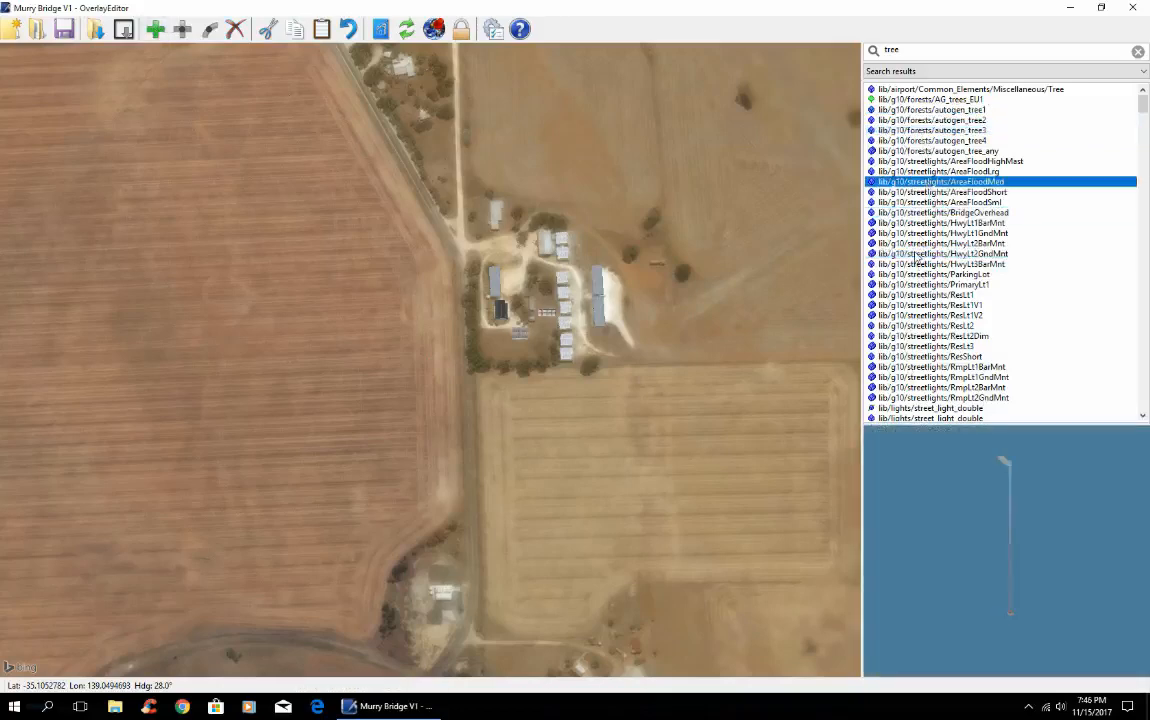
scroll(929, 250, down, 10)
click(930, 306)
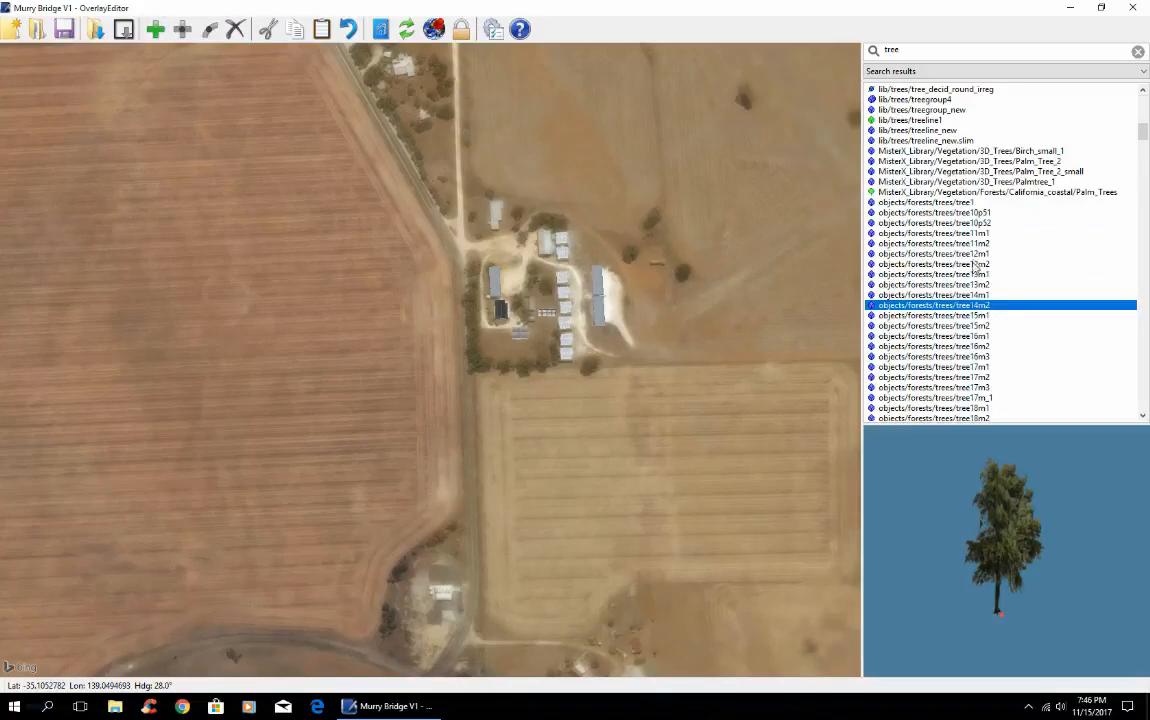
click(972, 314)
click(967, 306)
click(961, 296)
click(957, 285)
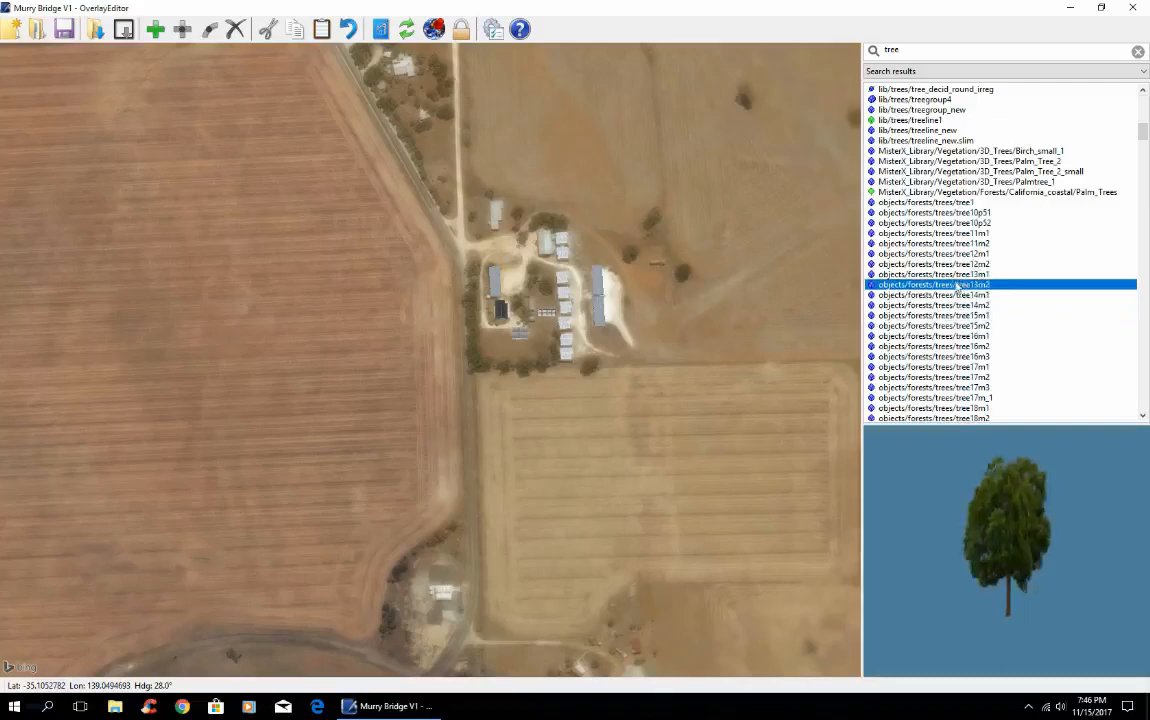
click(955, 274)
Try to add objects/forests/trees/tree13m1 and objects/forests/trees/tree17m2 at the farm's southern edge
scroll(707, 456, up, 5)
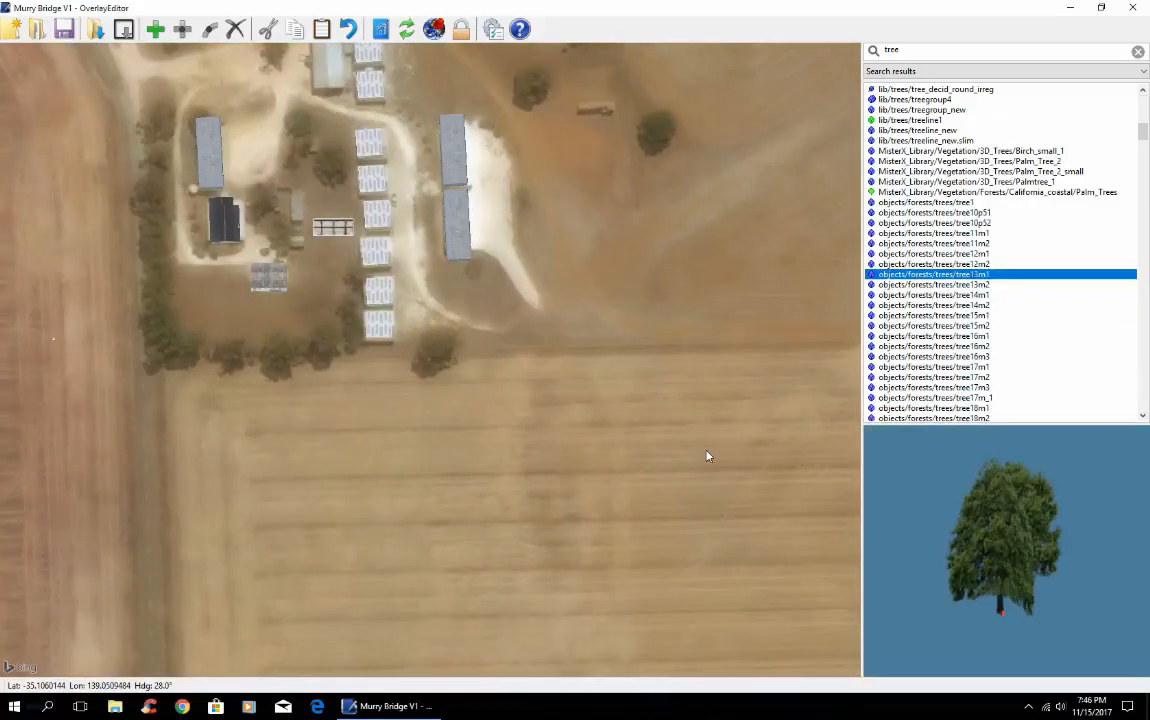
click(152, 30)
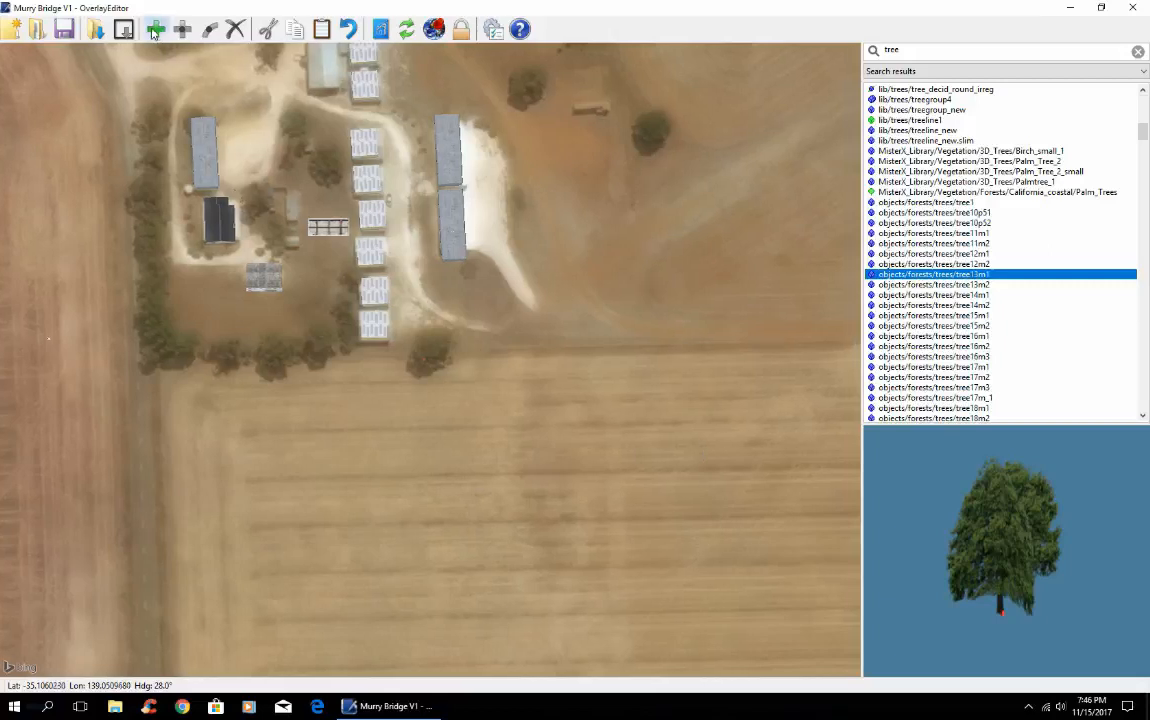
click(437, 409)
click(937, 378)
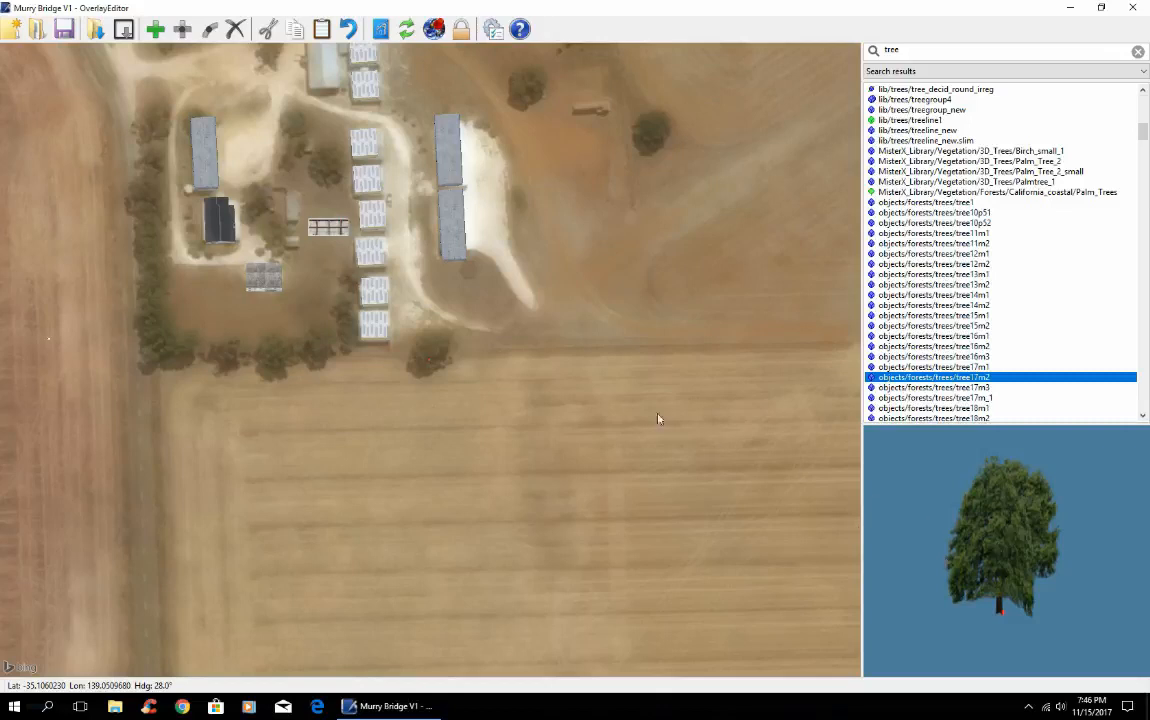
click(155, 29)
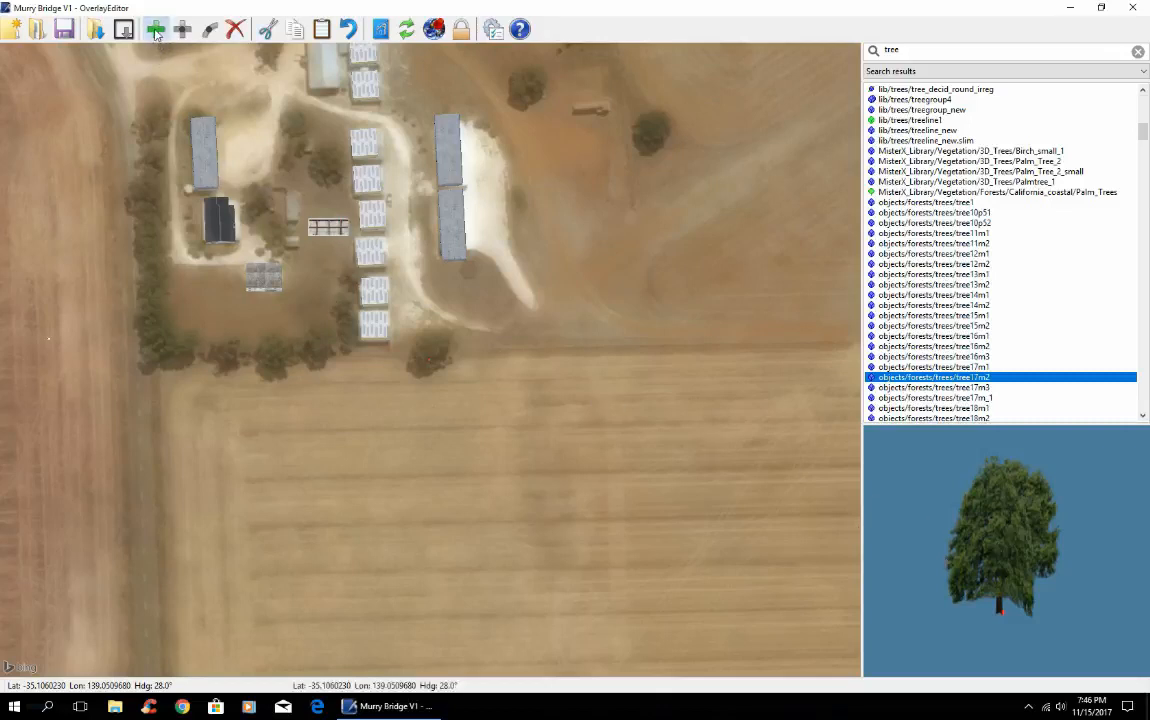
scroll(362, 305, up, 3)
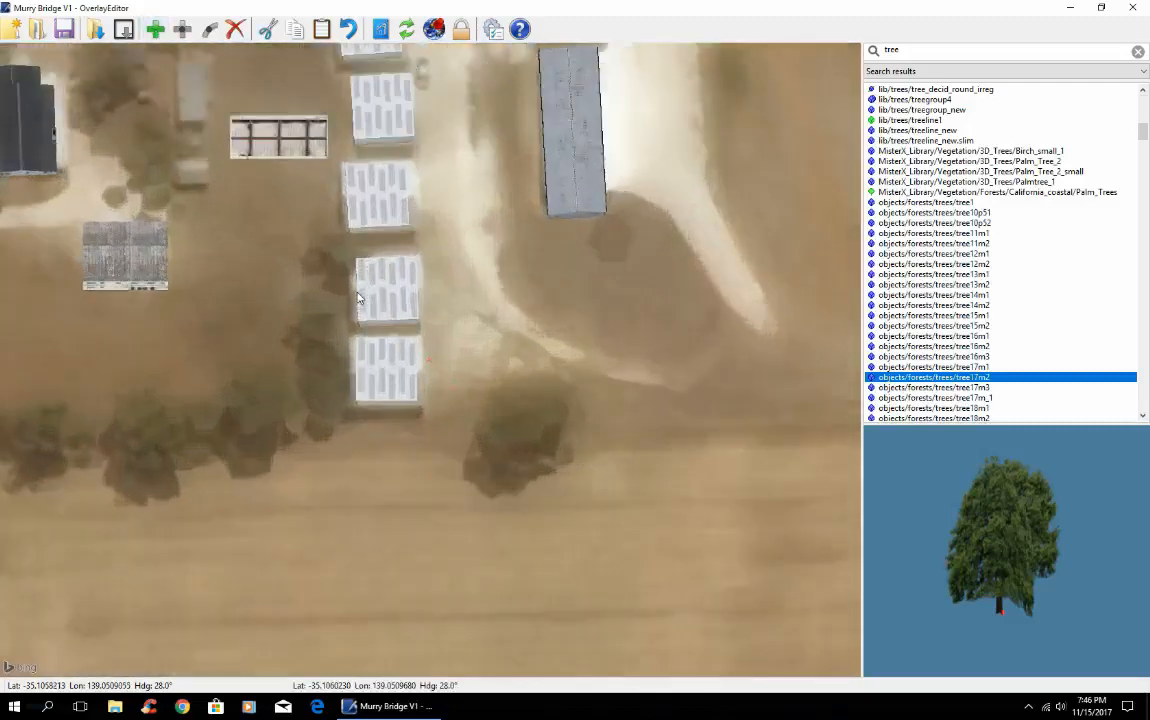
middle_drag(363, 366, 357, 292)
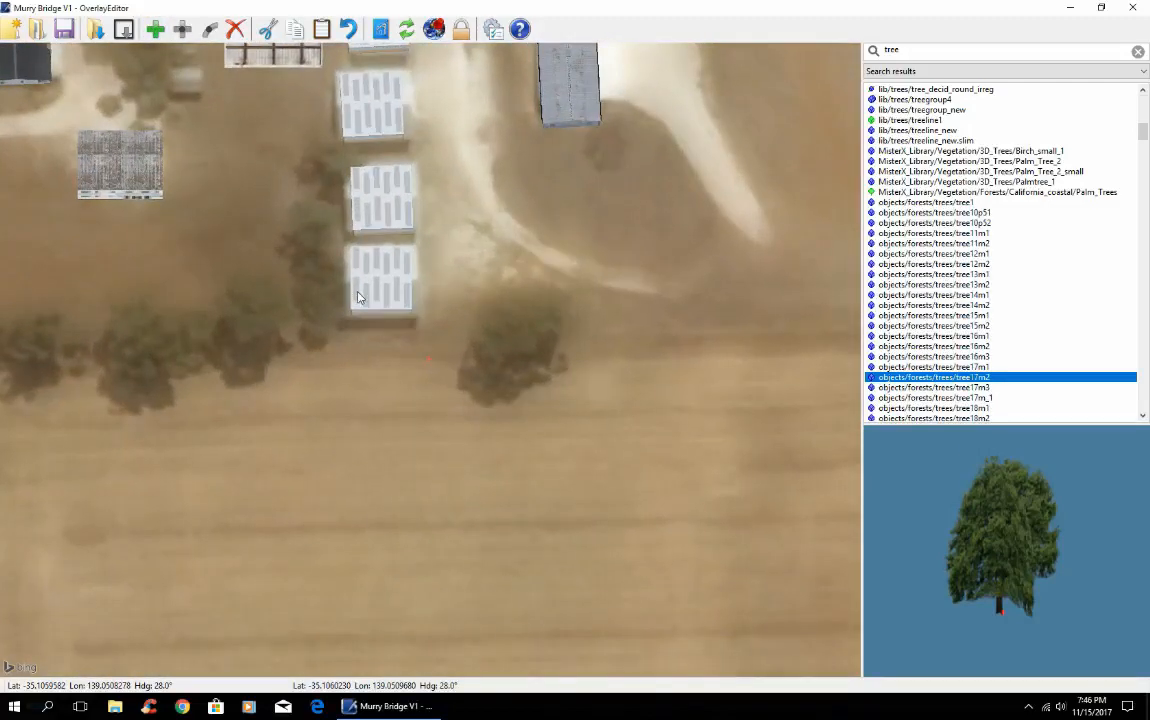
Preview the objects/forests/trees models from tree17m3 back to tree14m1 for a suitable match
click(938, 388)
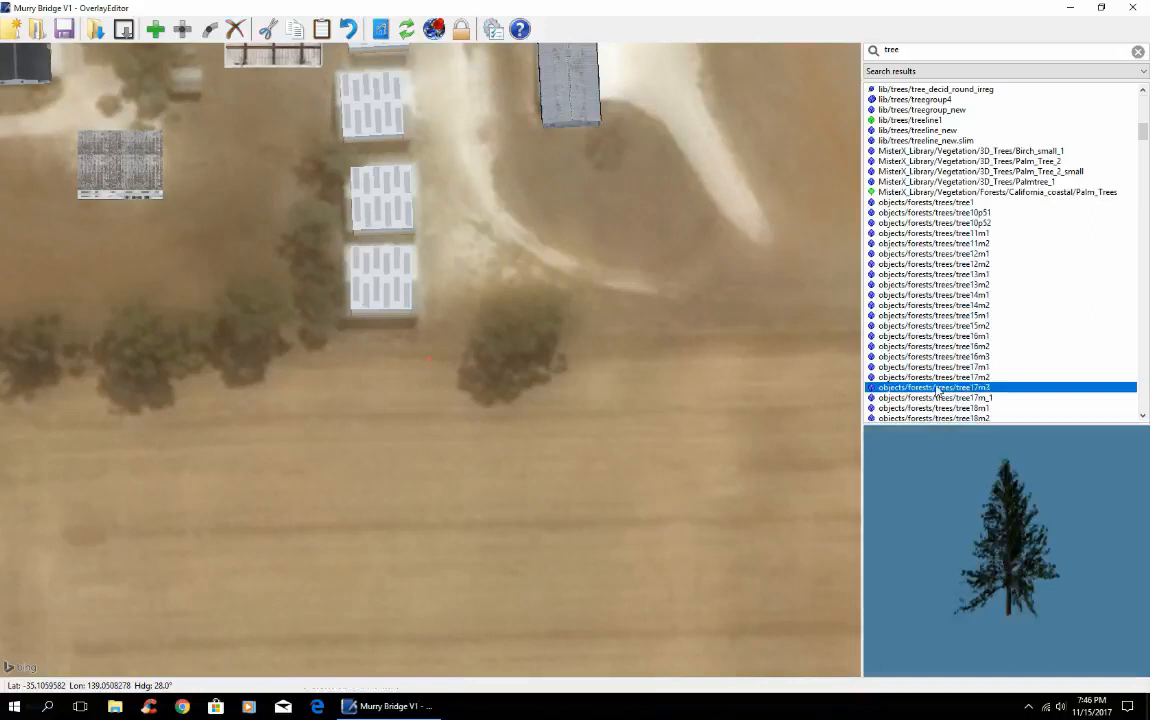
click(936, 367)
click(935, 356)
click(934, 338)
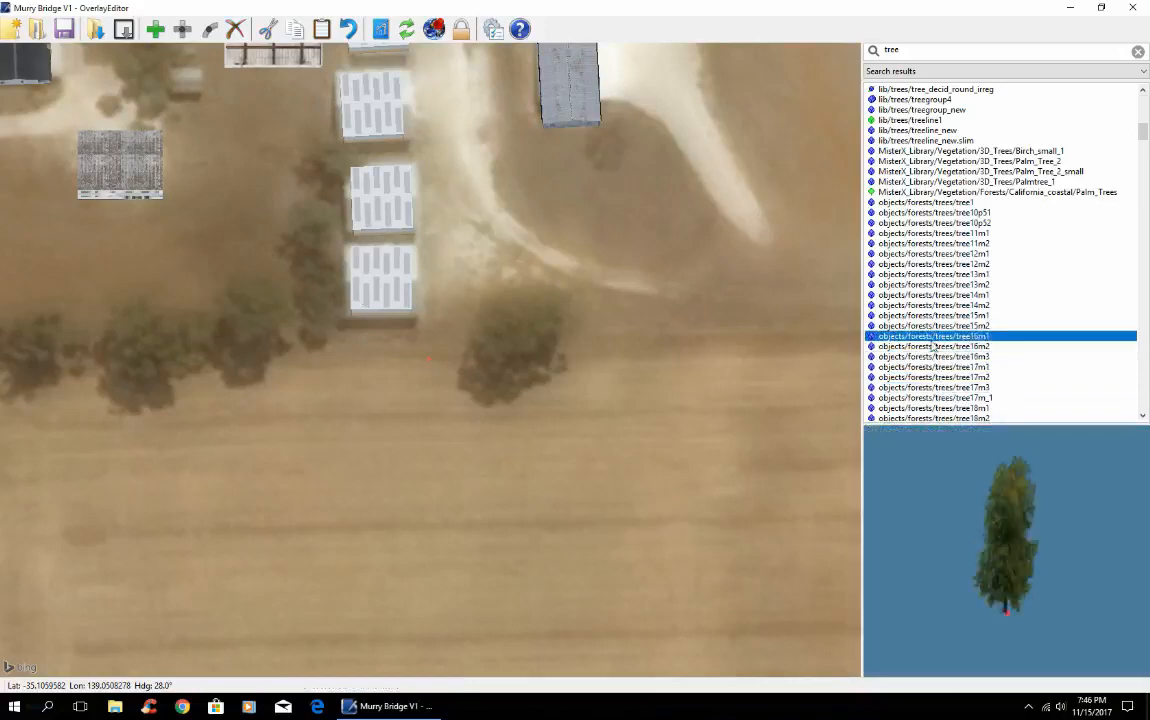
click(933, 325)
click(930, 315)
click(927, 305)
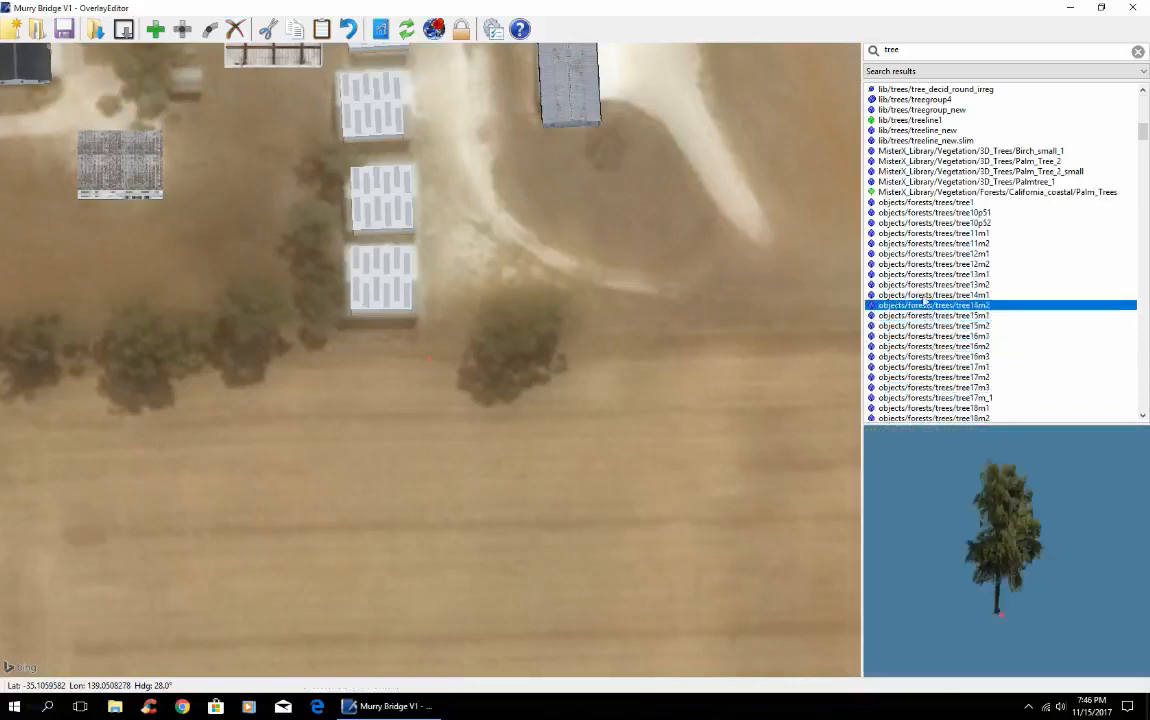
click(926, 295)
Add objects/forests/trees/tree13m1 over the large tree southeast of the central shed row
click(928, 275)
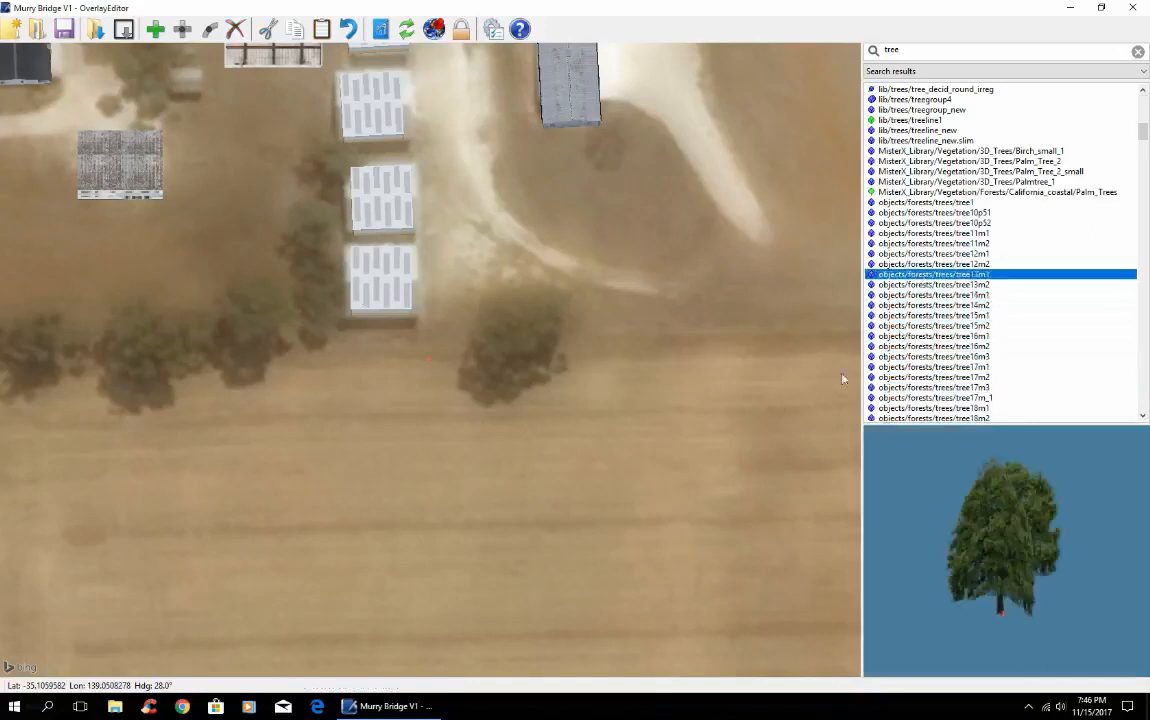
drag(551, 400, 480, 389)
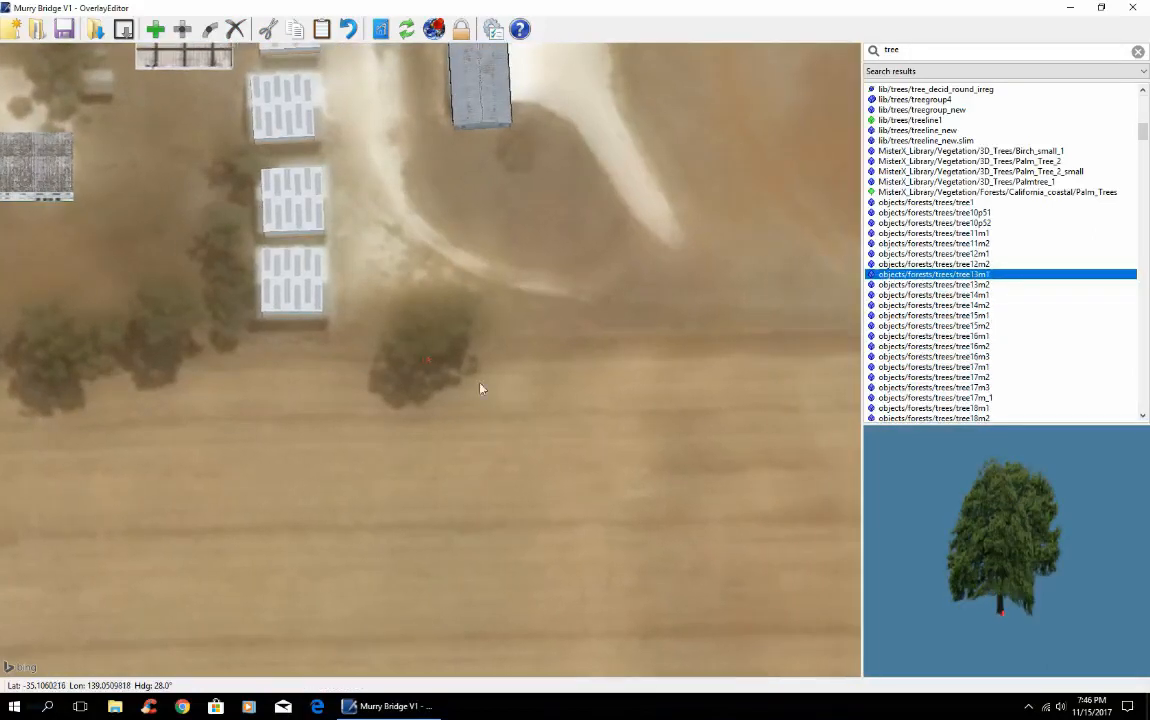
click(155, 30)
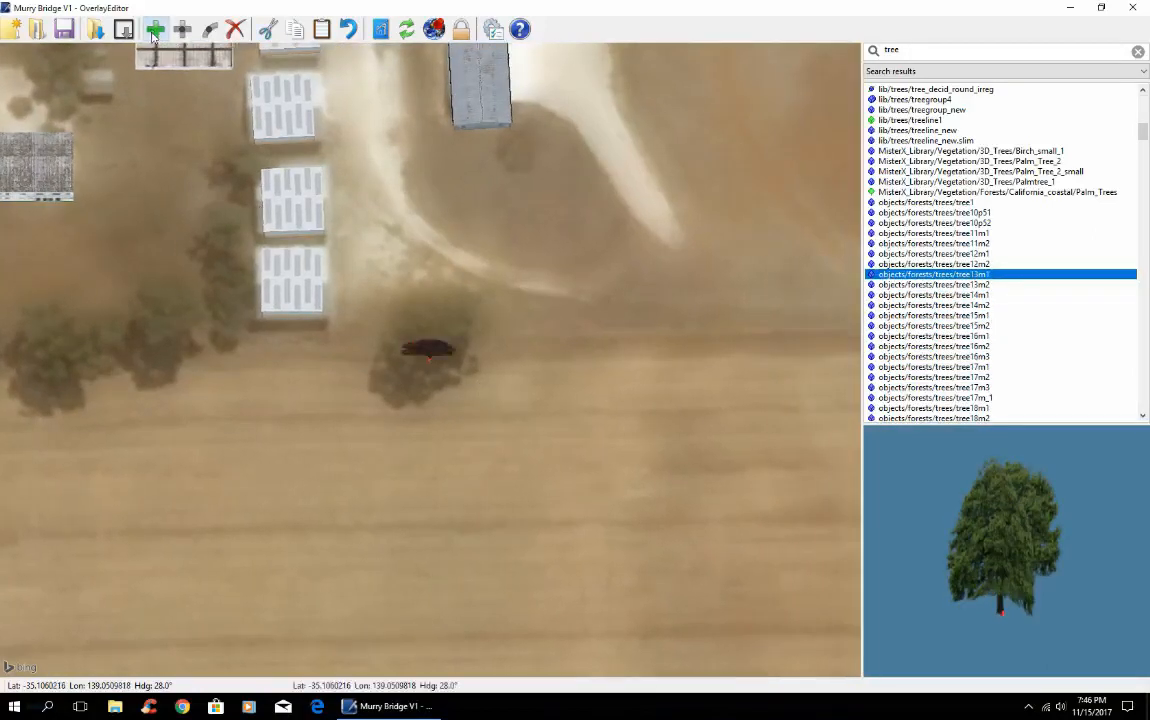
Add objects/forests/trees/tree12m2 just north of the tree placed southeast of the shed row
click(965, 265)
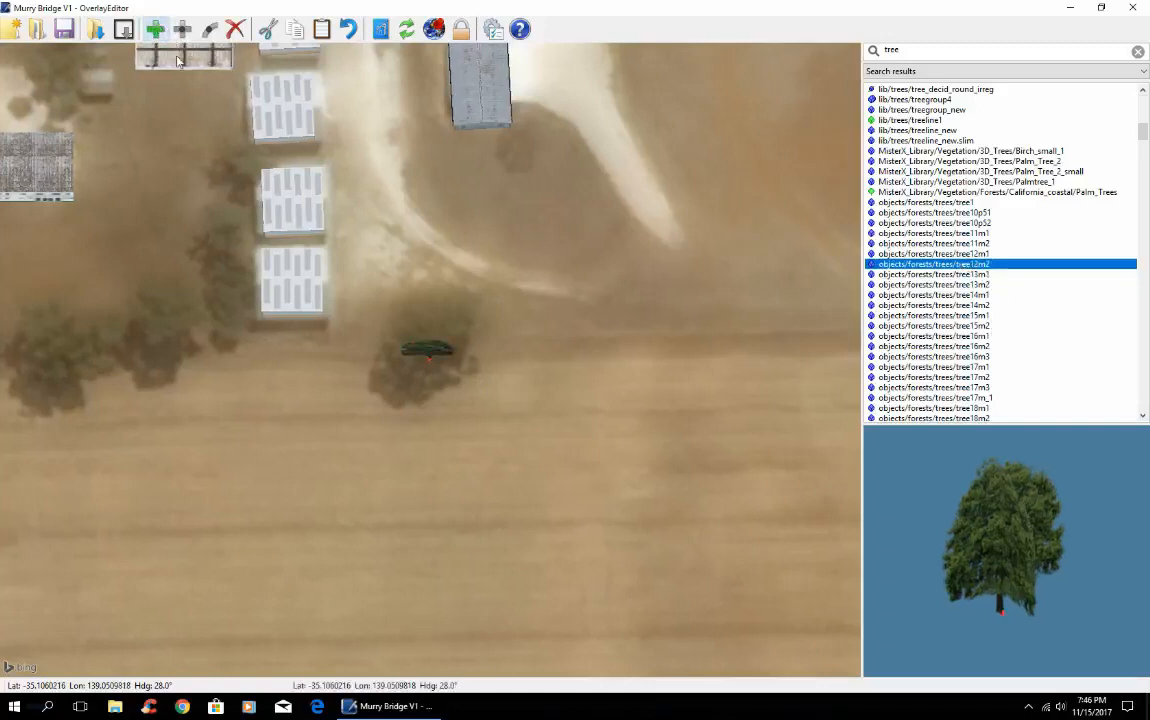
key(Up)
key(Up)
key(Up)
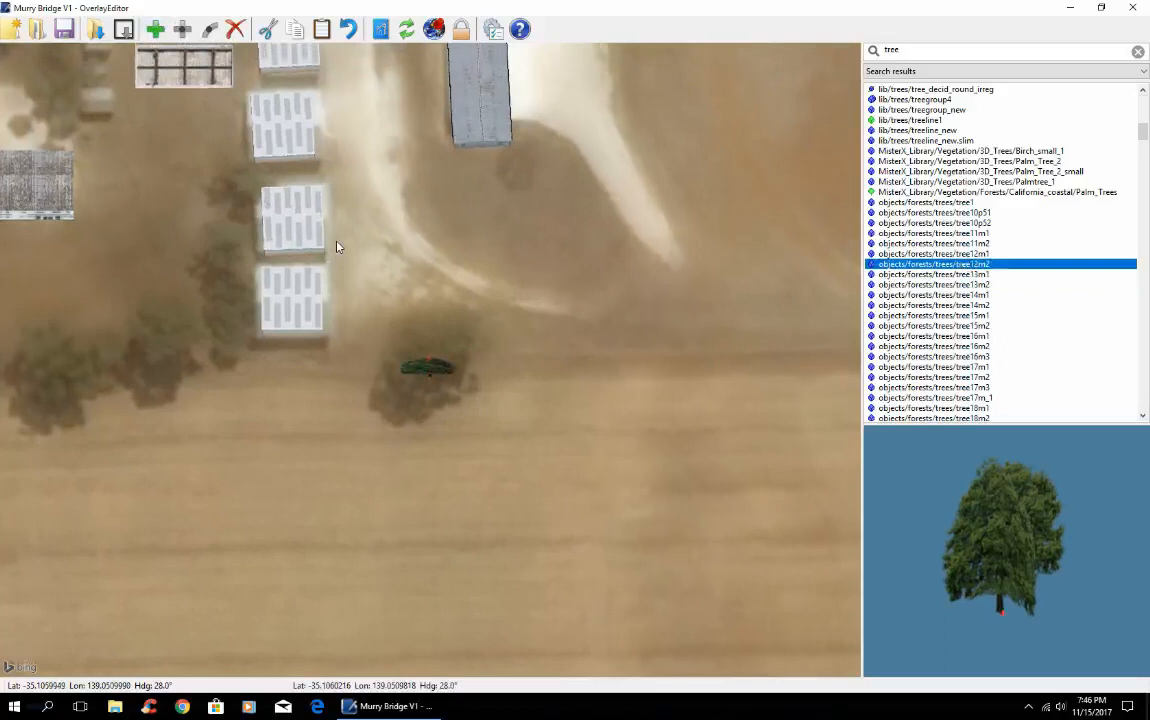
key(Up)
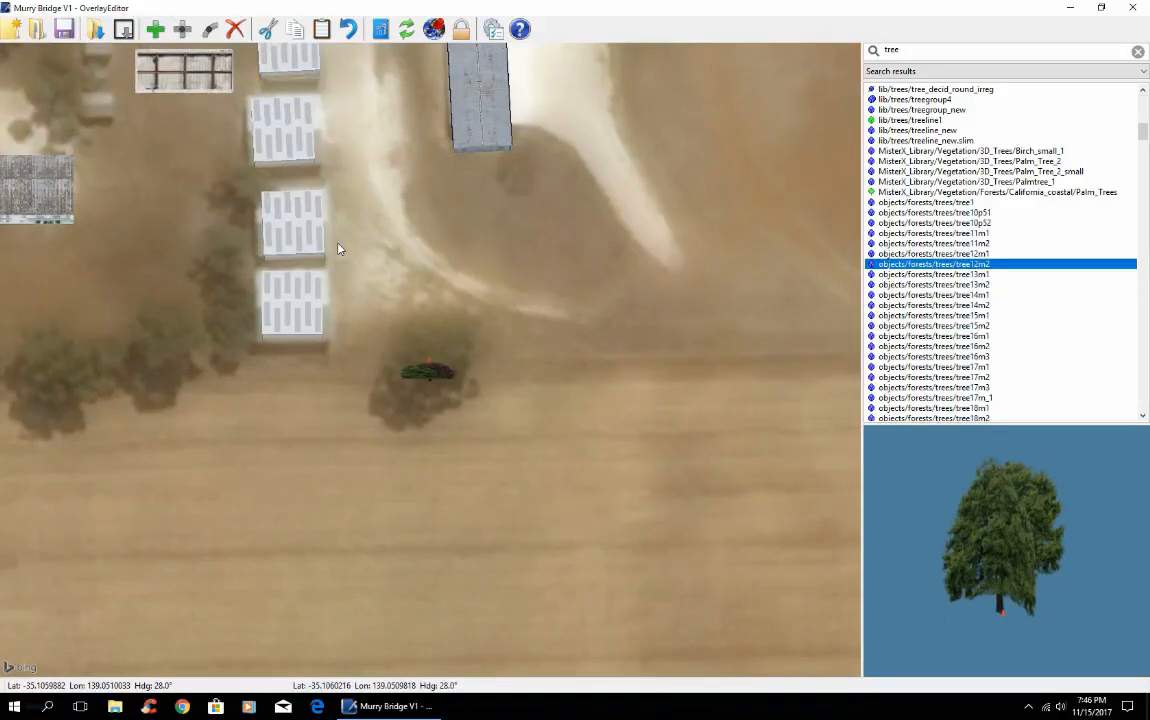
key(ctrl+v)
key(Up)
key(Up)
key(Up)
key(w)
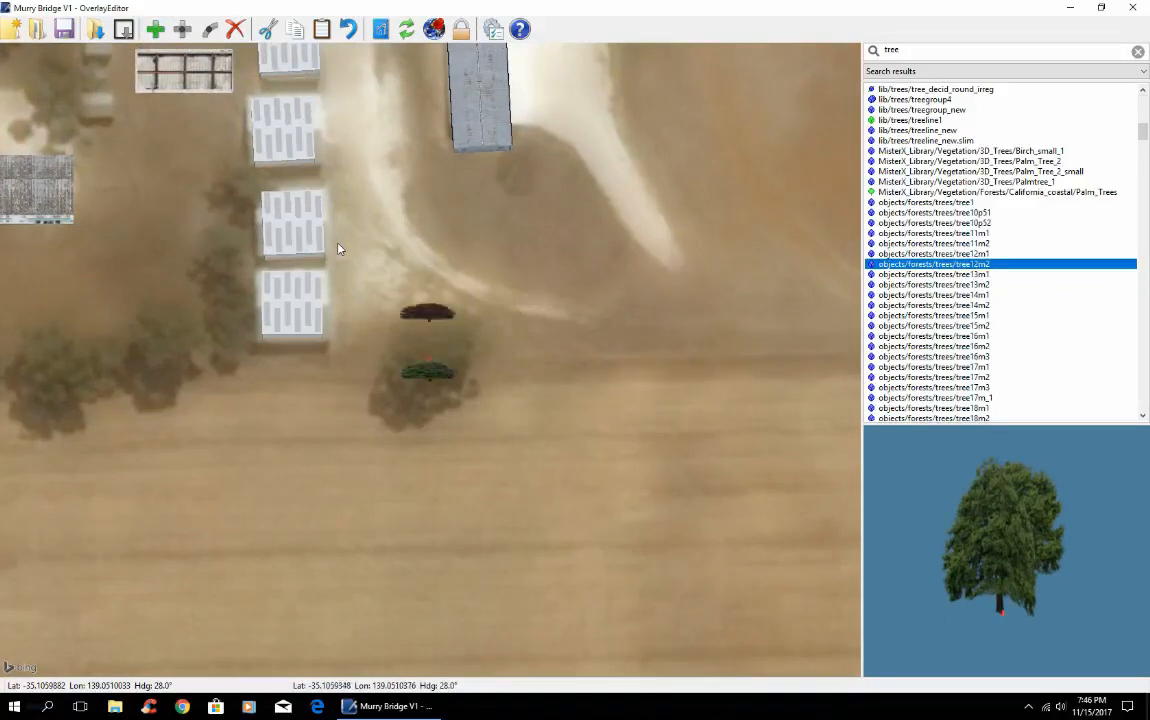
Rotate the northern tree to a heading of 84° and move it onto the northern part of the photographed crown
key(e)
key(e)
key(e)
key(e)
key(e)
key(e)
key(e)
key(e)
key(e)
key(e)
key(e)
key(e)
key(e)
key(e)
key(e)
key(e)
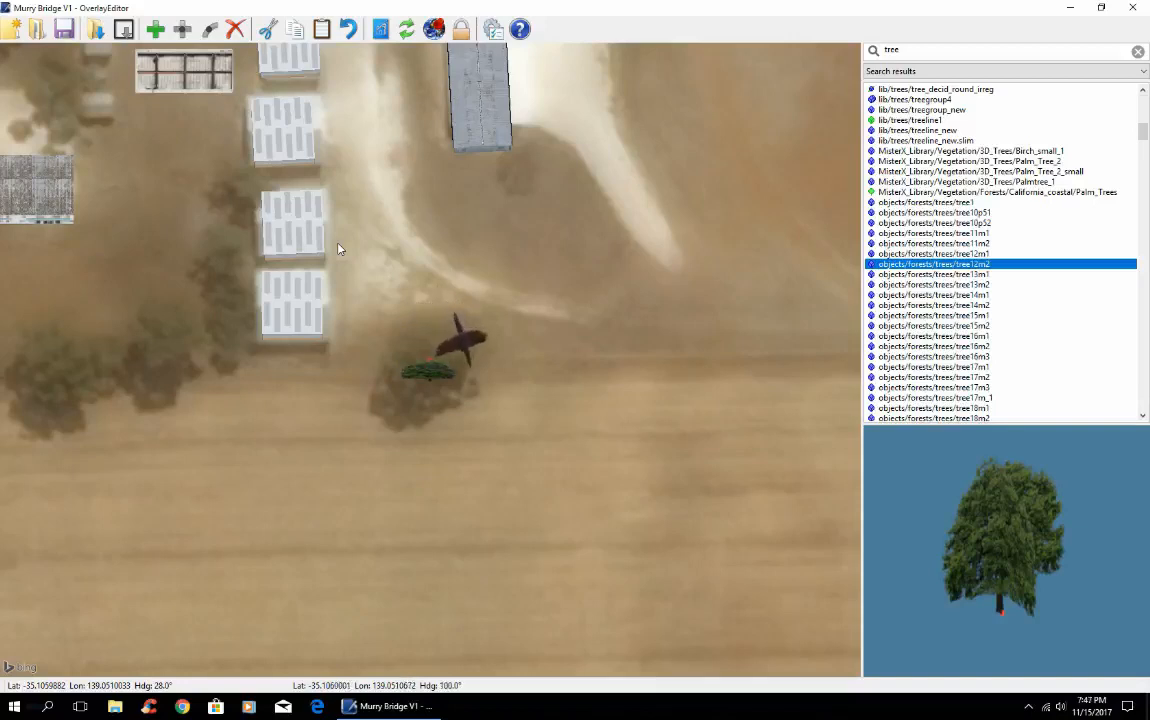
key(q)
key(q)
key(q)
key(q)
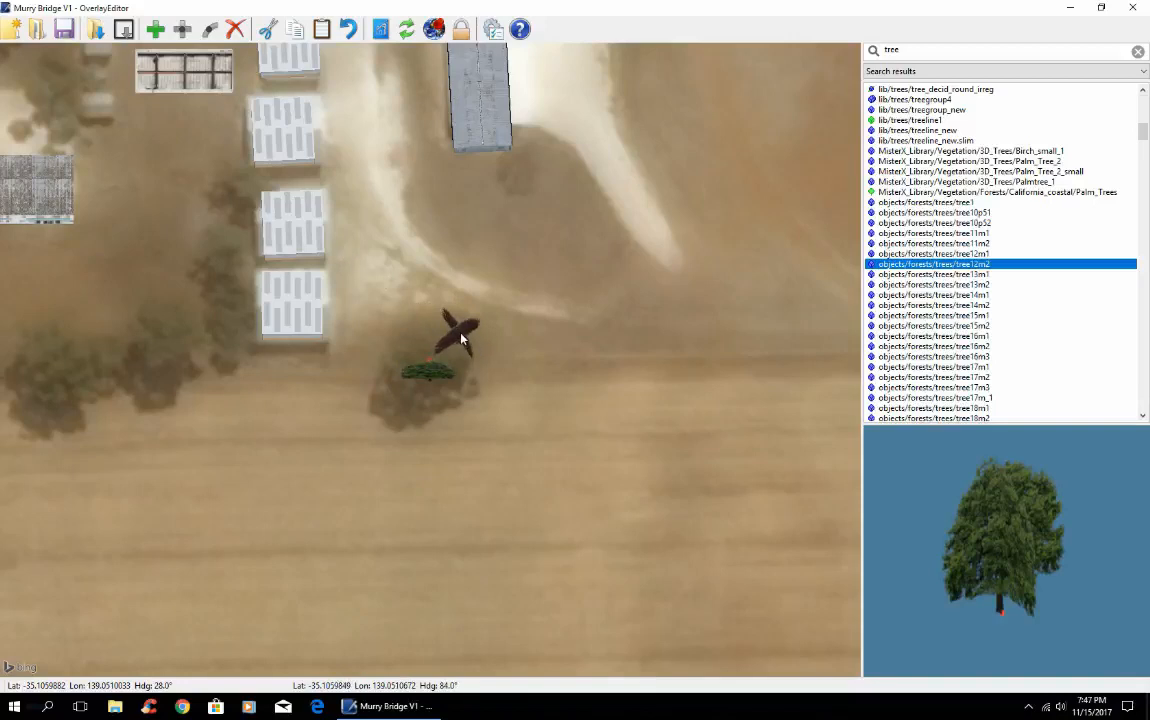
drag(452, 338, 440, 347)
Add another objects/forests/trees/tree12m2 over the southern part of the photographed crown southeast of the sheds
key(Left)
key(Down)
key(Down)
key(Down)
key(Down)
key(Down)
key(Down)
key(Down)
key(Down)
key(Down)
key(Down)
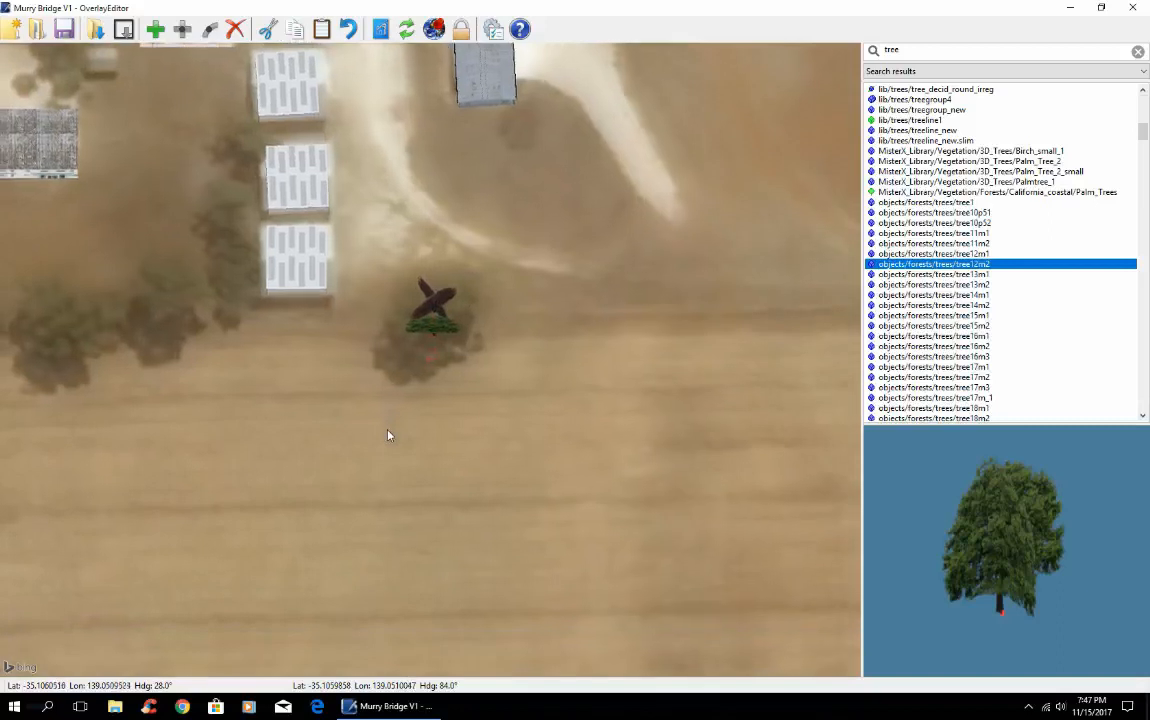
click(155, 31)
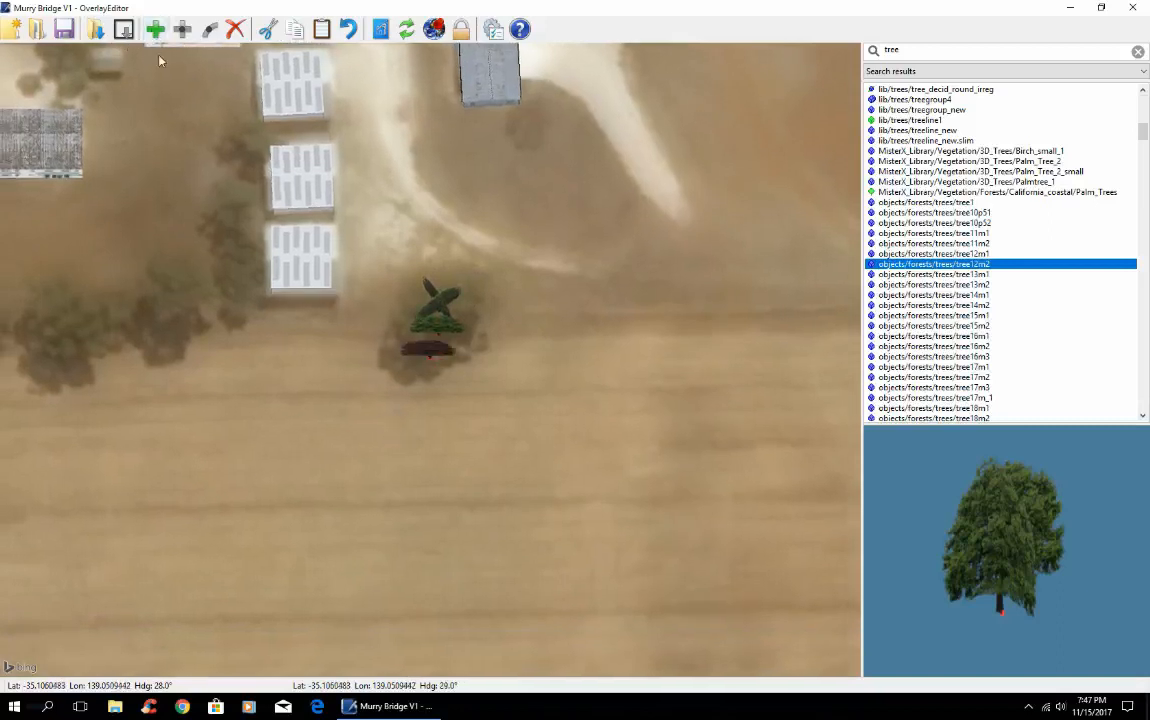
Rotate the southernmost placed tree to a heading of 59°
key(e)
key(e)
key(e)
key(e)
key(e)
key(e)
key(e)
key(e)
key(e)
key(e)
key(e)
key(e)
key(e)
key(e)
key(e)
key(e)
key(e)
key(e)
key(e)
key(e)
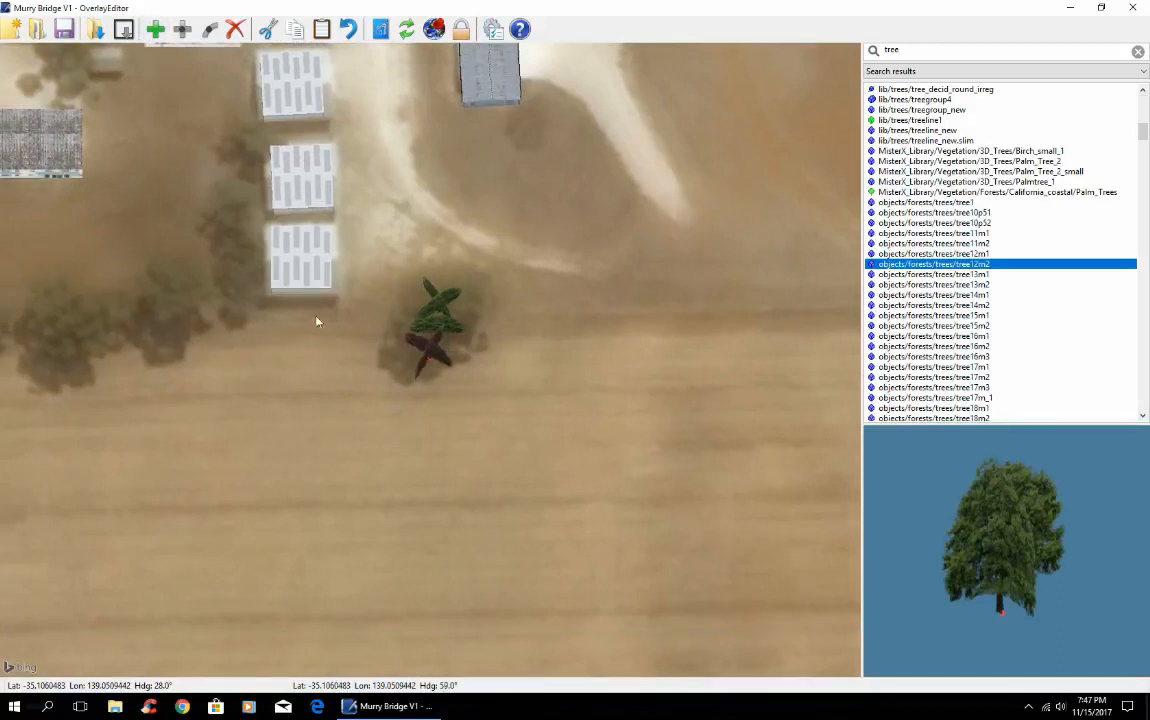
Look over the farm's western tree line and preview the opensceneryx European alpine forests, including conifer, fruit and heathland
key(Left)
scroll(326, 335, down, 3)
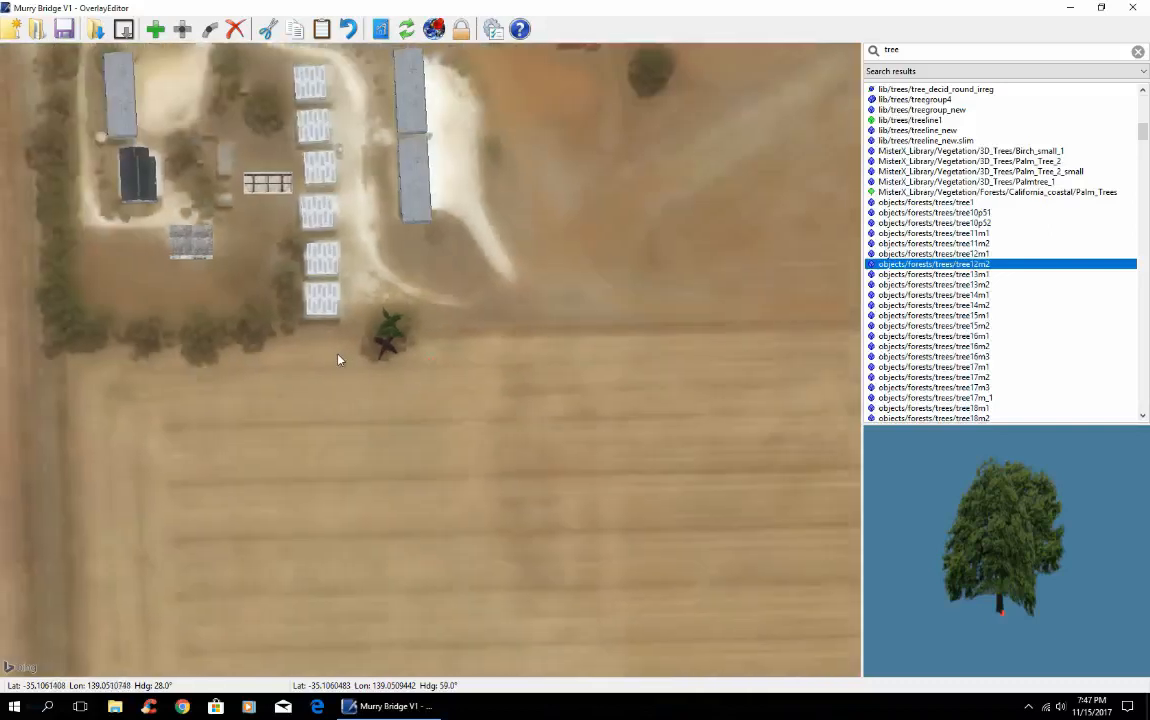
key(Left)
key(Left)
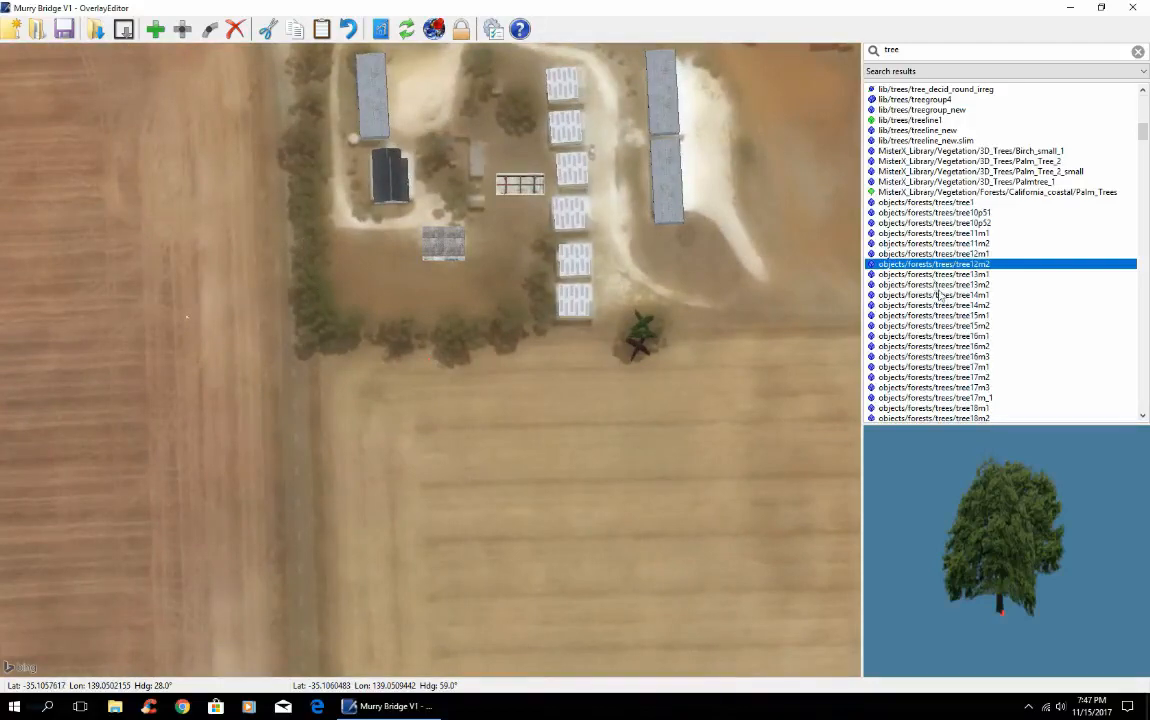
scroll(909, 346, down, 3)
scroll(937, 340, down, 10)
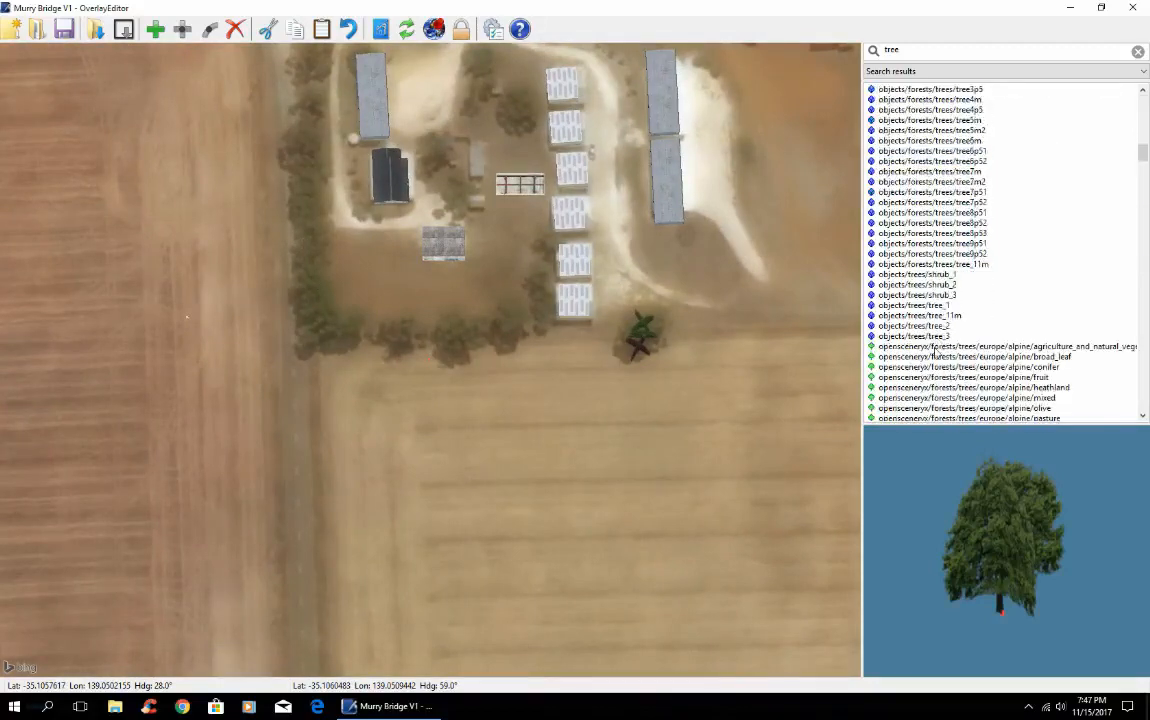
click(924, 347)
click(925, 356)
click(926, 366)
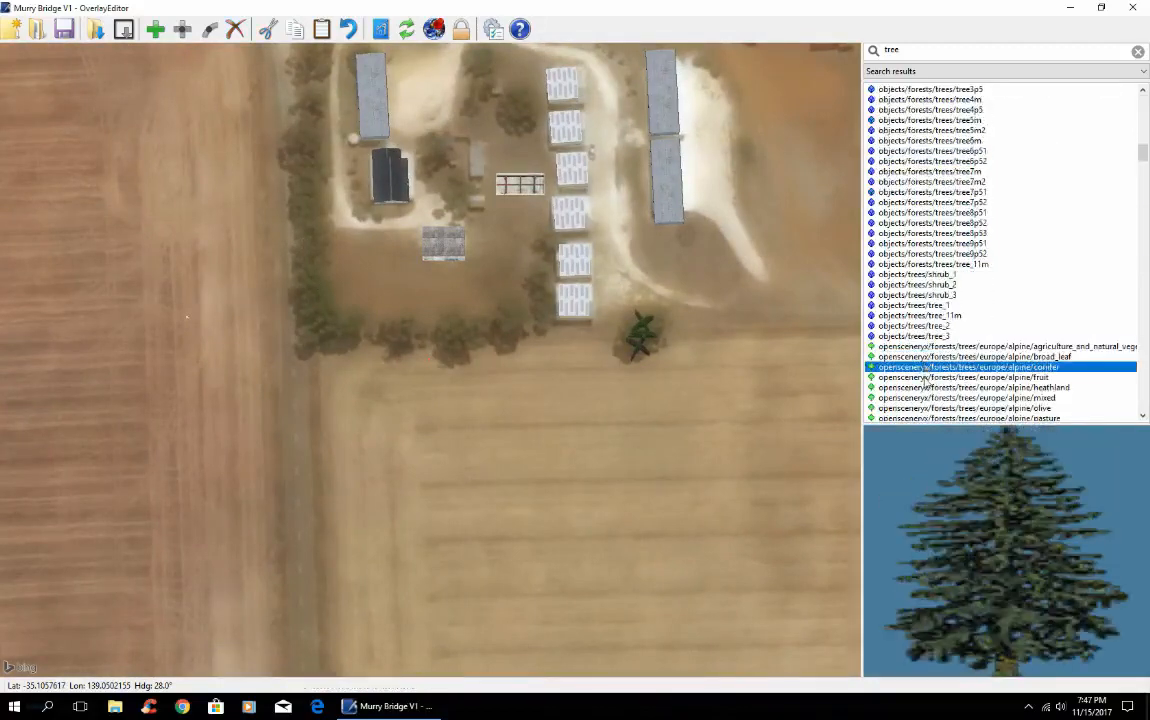
click(927, 377)
click(928, 387)
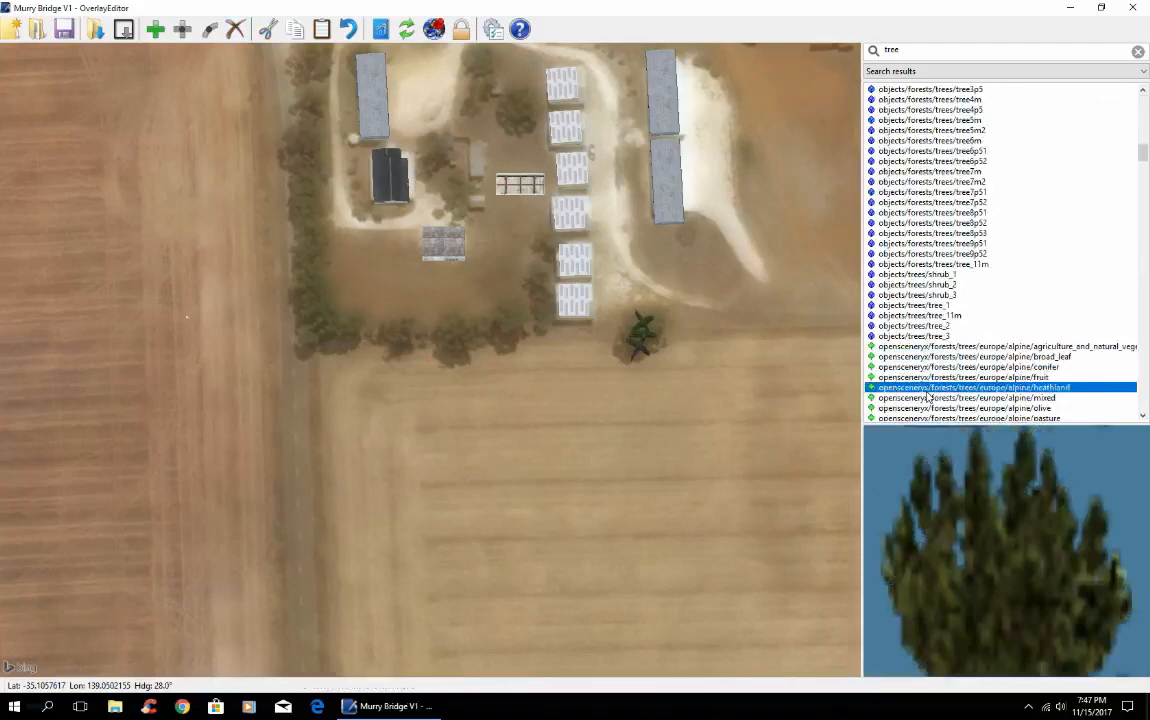
Preview objects/trees/tree_3 and a sample of the opensceneryx European Black Sea and USA forests among the tree search results
click(910, 326)
scroll(912, 330, down, 7)
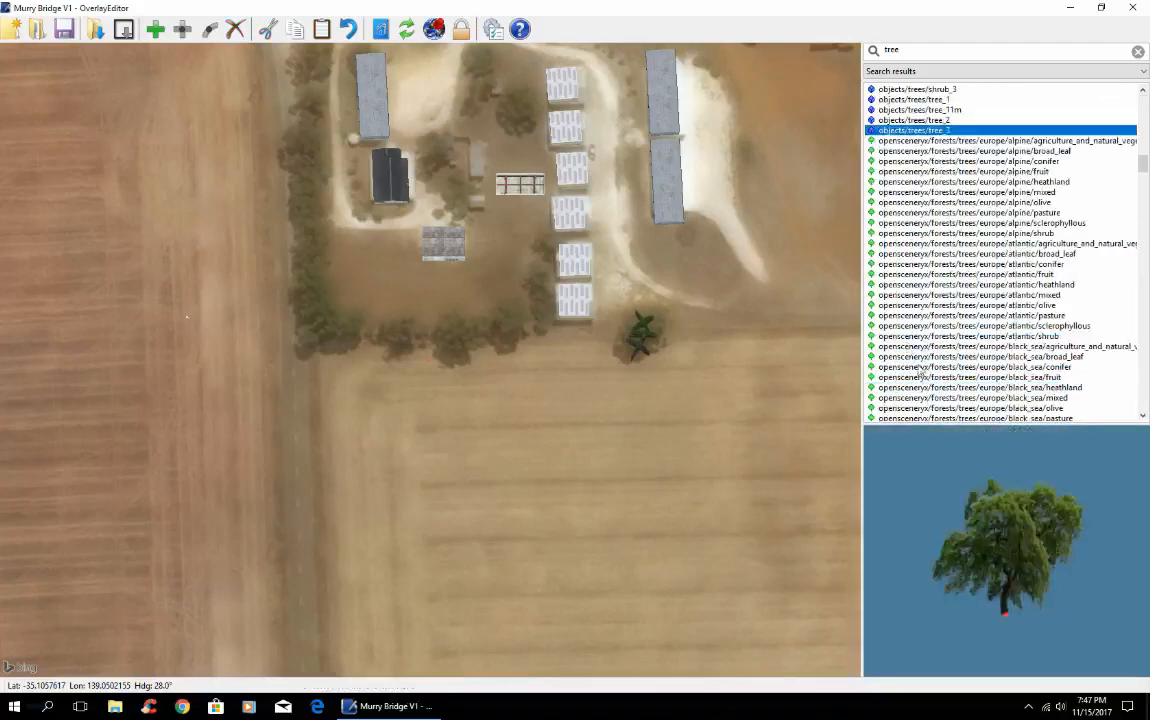
click(928, 378)
click(929, 398)
scroll(926, 391, down, 14)
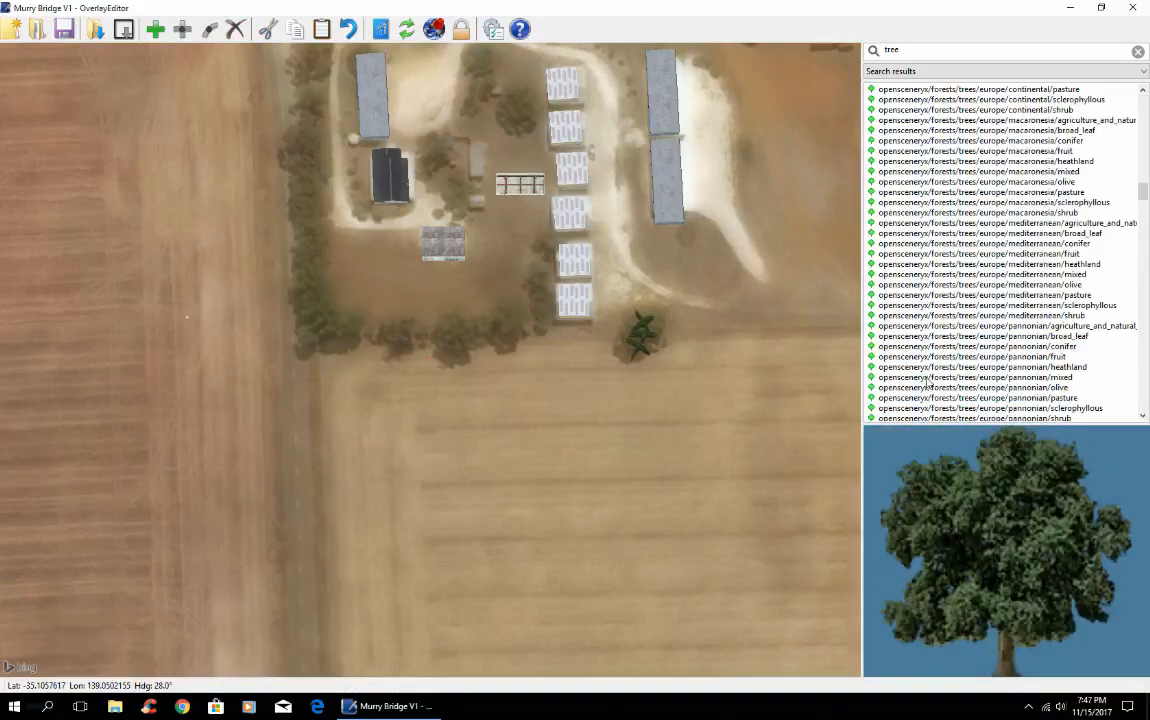
scroll(929, 379, down, 20)
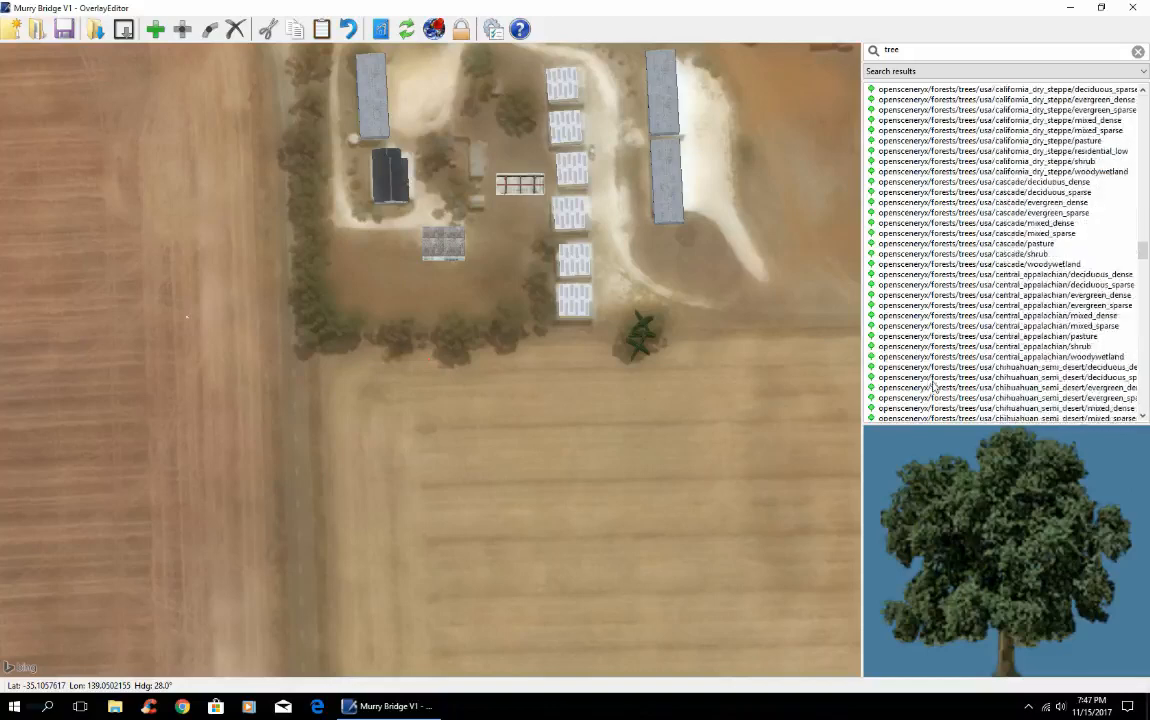
scroll(933, 381, down, 20)
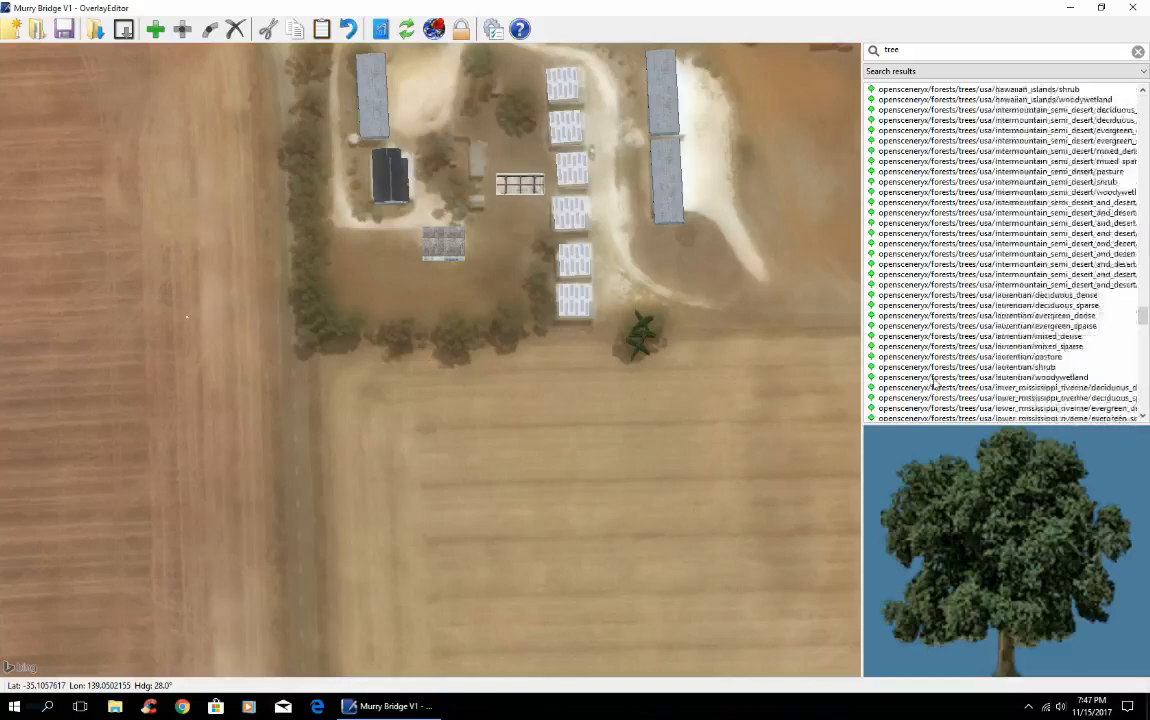
click(950, 357)
click(958, 346)
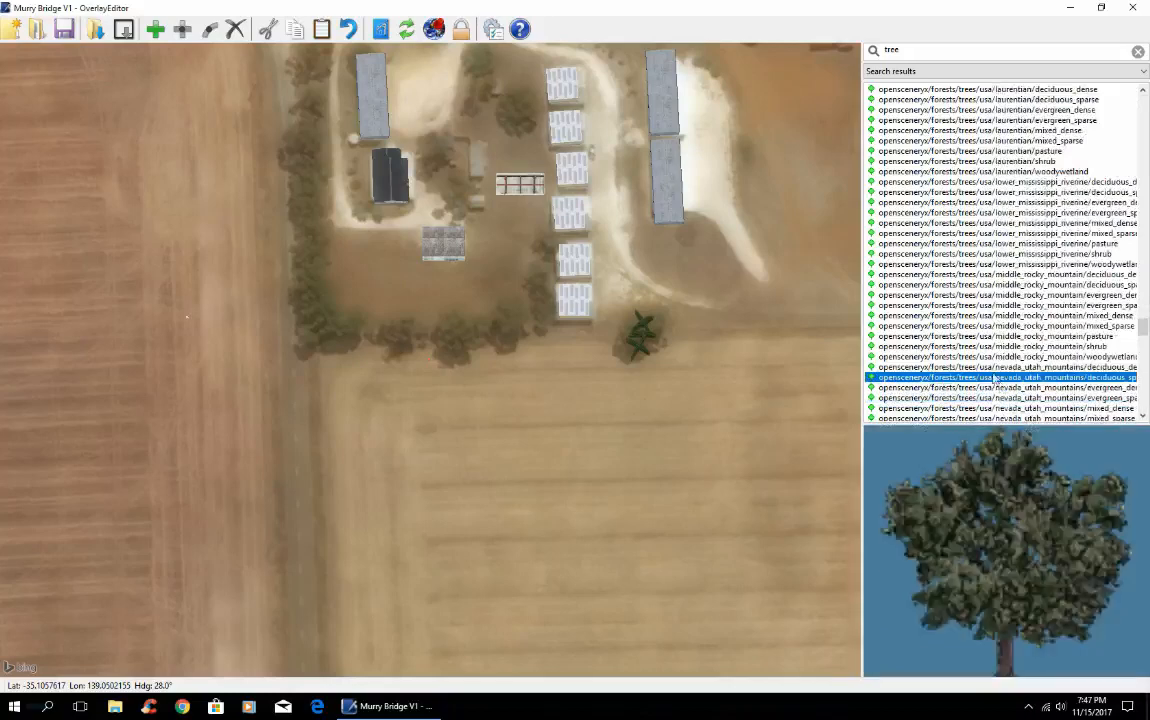
click(968, 336)
scroll(960, 350, down, 20)
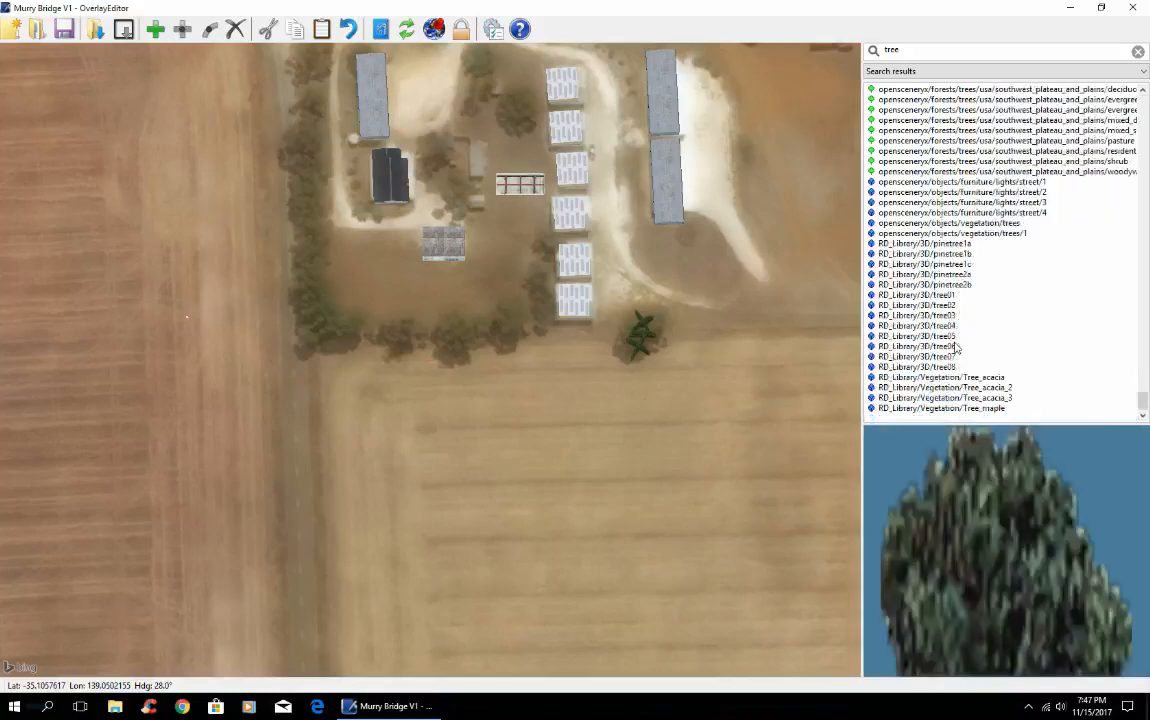
Preview the RD_Library trees at the end of the search results, including Tree_acacia_2, tree02 and pinetree1b
click(940, 387)
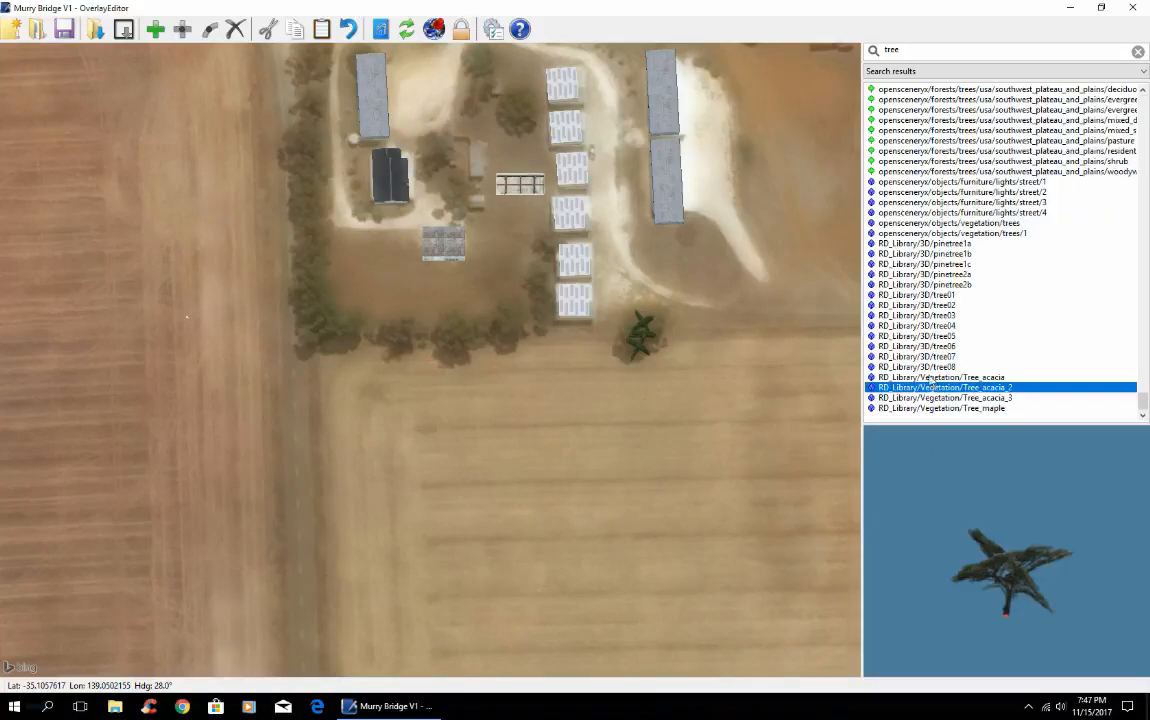
click(920, 305)
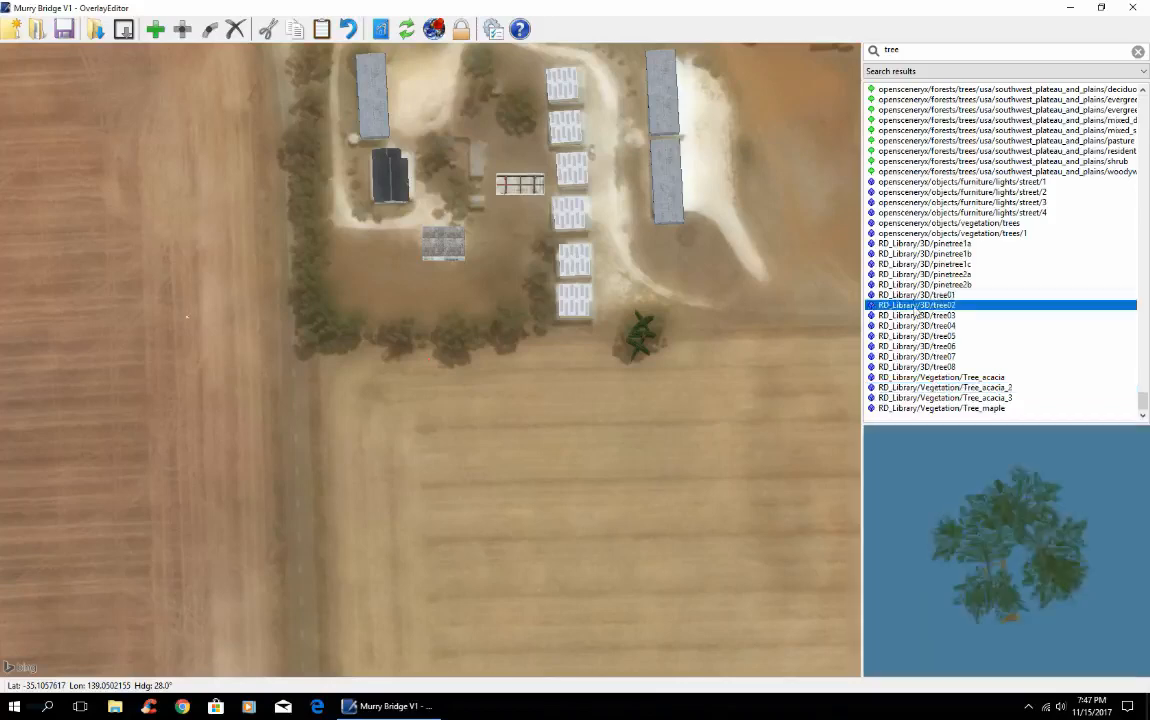
key(Up)
key(Up)
key(Up)
key(Up)
key(Up)
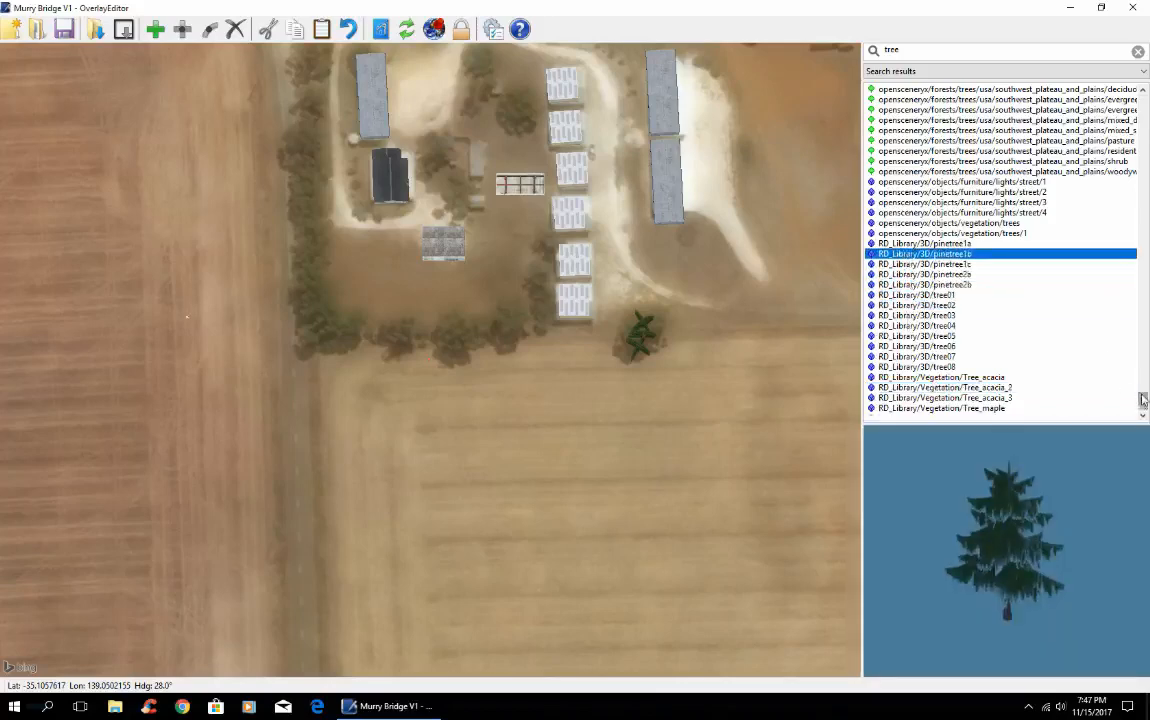
Add the lib/g10/forests/AG_trees_EU1 forest over the farm's southwestern area
drag(1143, 400, 1125, 99)
click(921, 100)
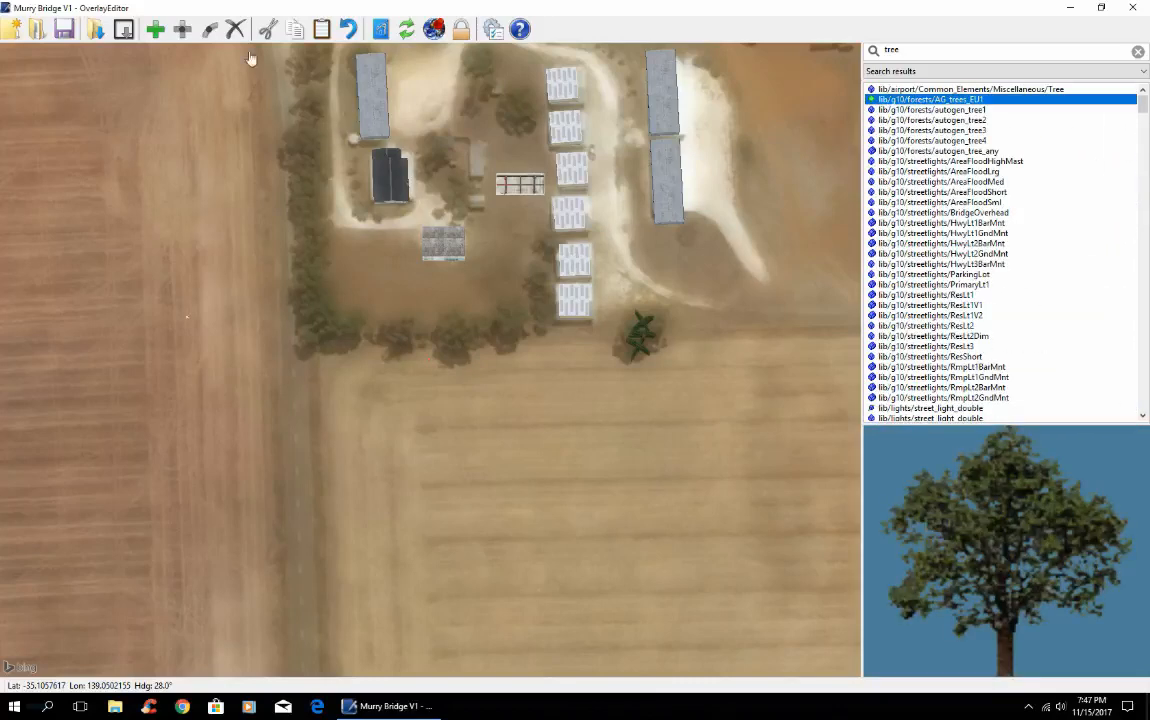
click(154, 30)
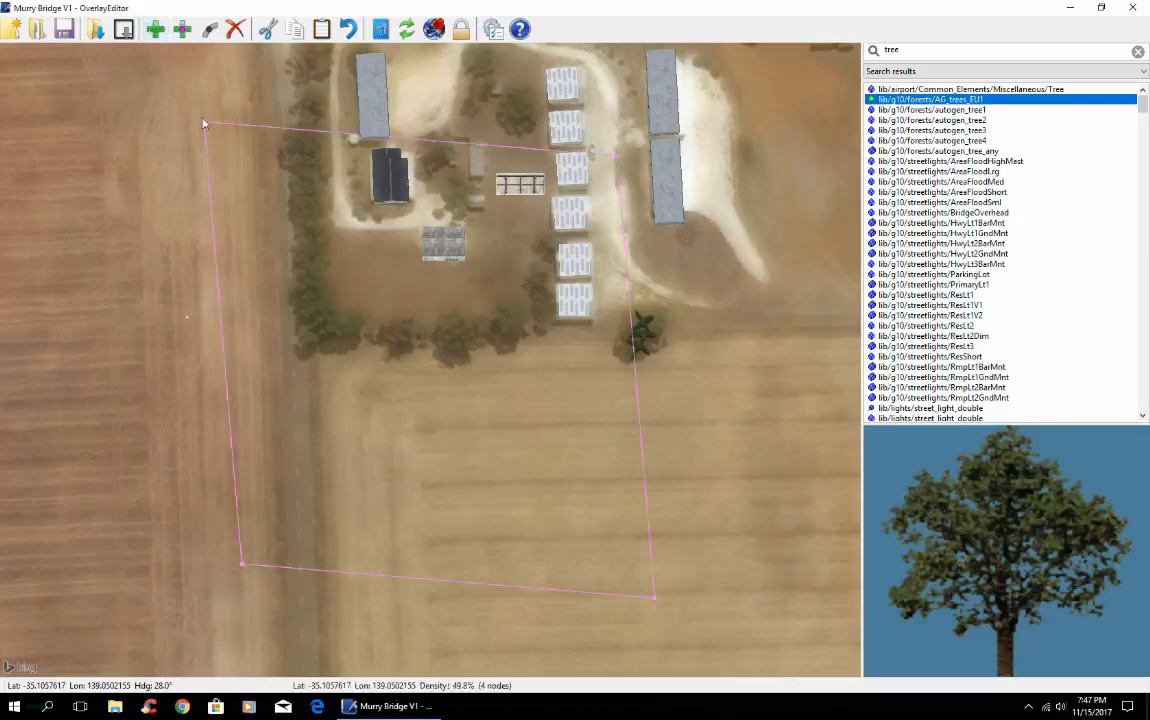
Move the forest's four corners to the northern end of the western tree line and both ends of the southern tree line
scroll(203, 124, down, 3)
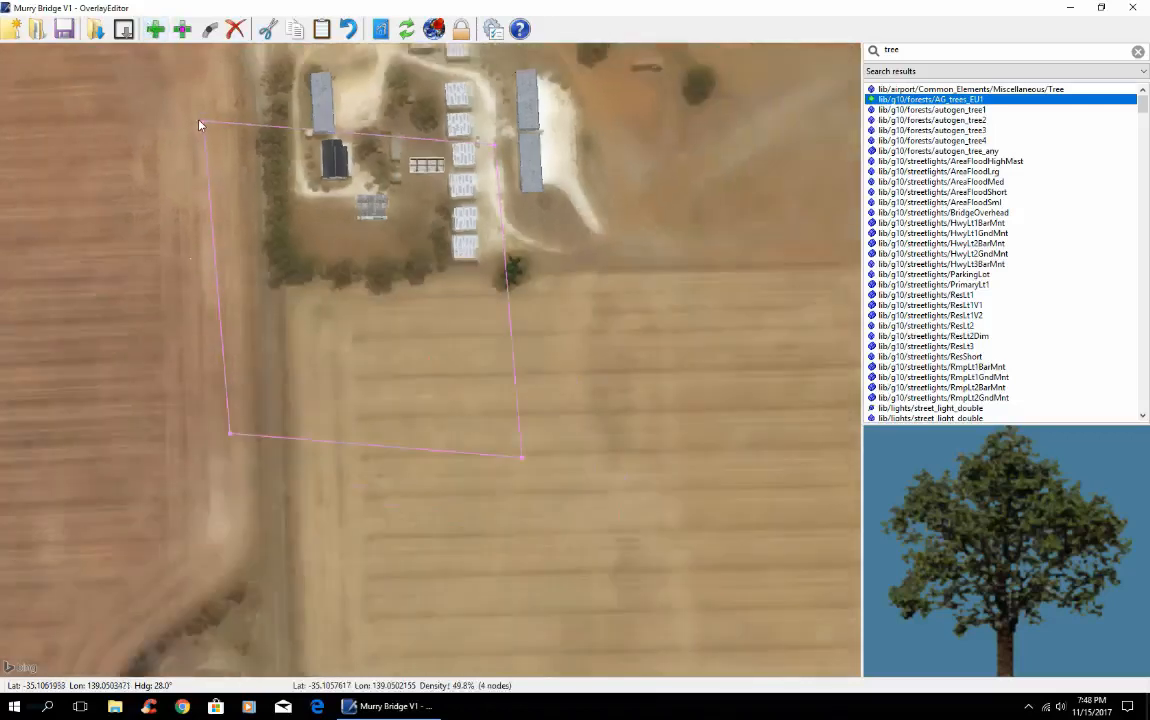
key(Up)
key(Up)
key(Up)
key(Up)
key(Up)
key(Up)
key(Up)
key(Up)
key(Up)
key(Up)
key(Up)
key(Up)
key(Up)
key(Up)
key(Up)
key(Up)
key(Up)
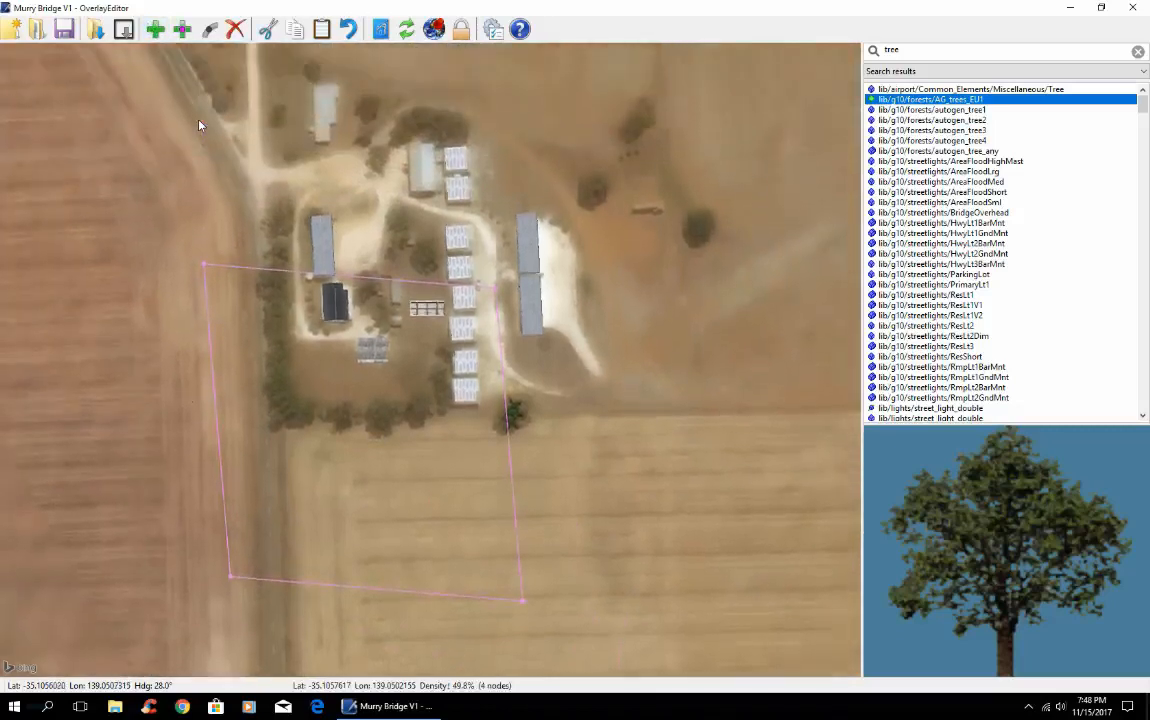
key(Left)
key(Left)
key(Left)
key(Left)
key(Left)
key(Left)
key(Left)
key(Left)
key(Left)
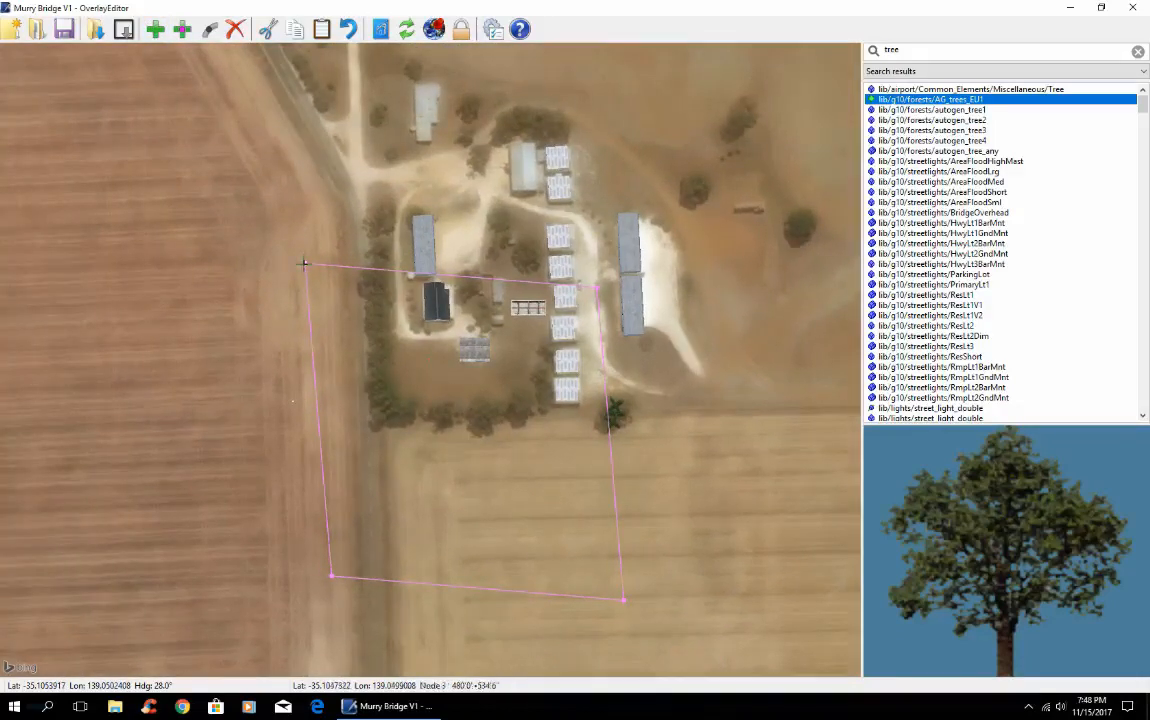
drag(303, 267, 362, 205)
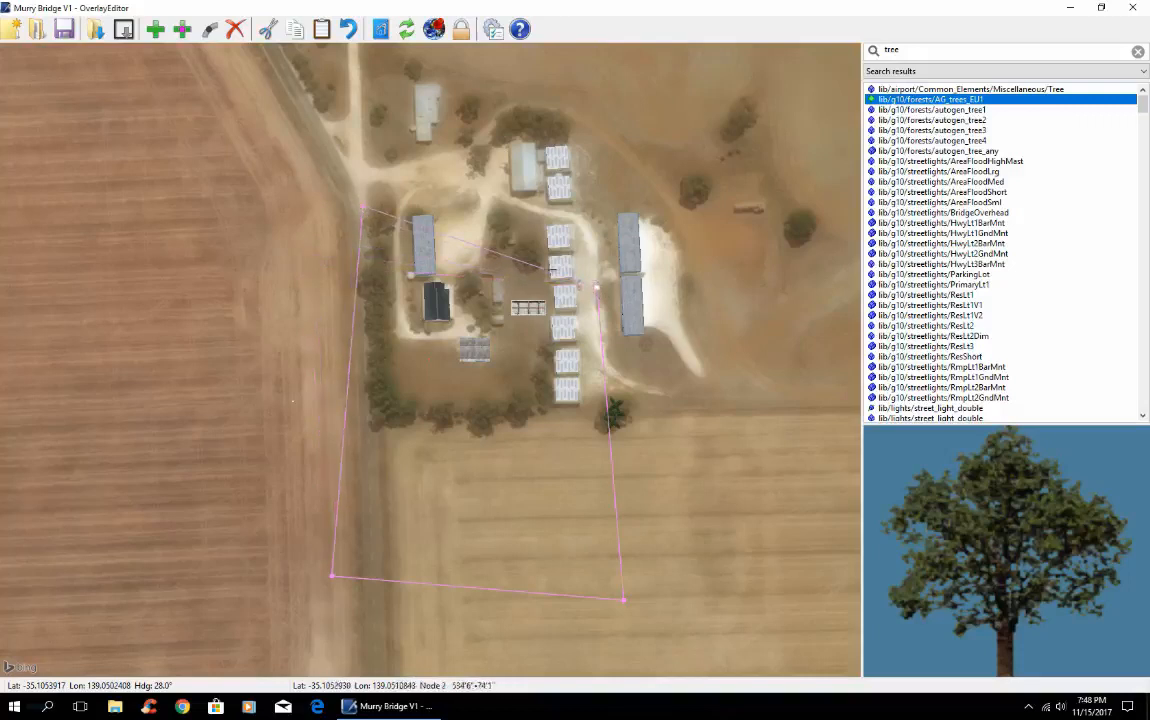
drag(596, 287, 366, 205)
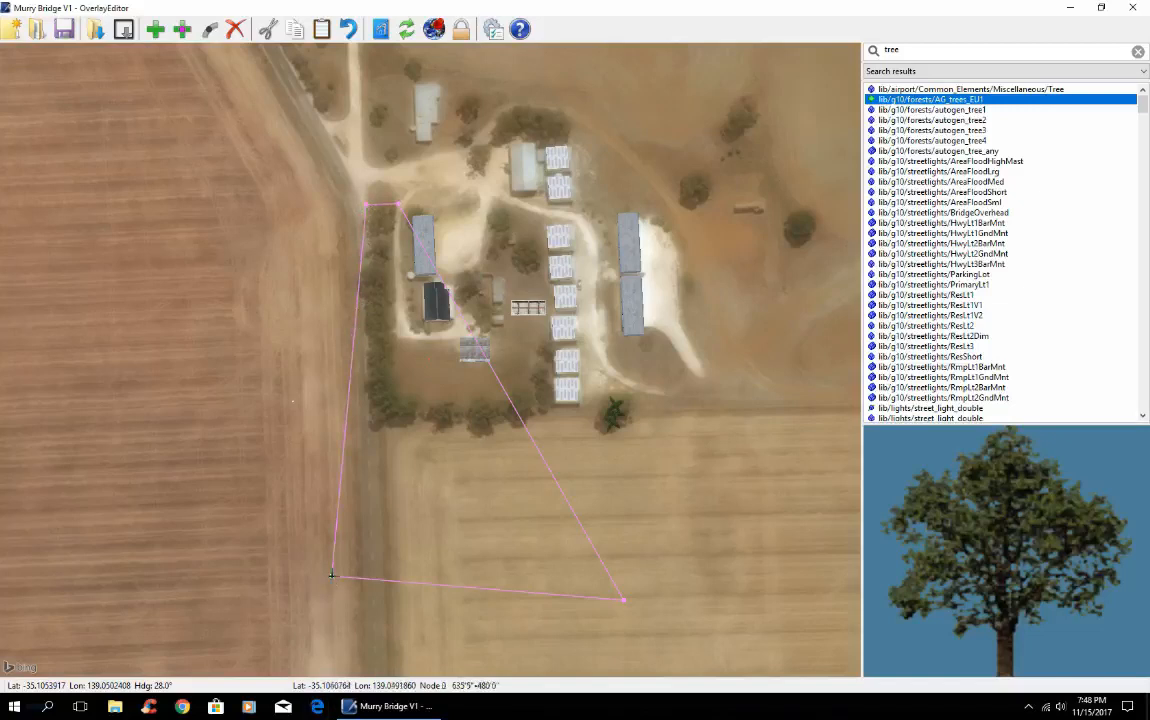
drag(332, 576, 382, 431)
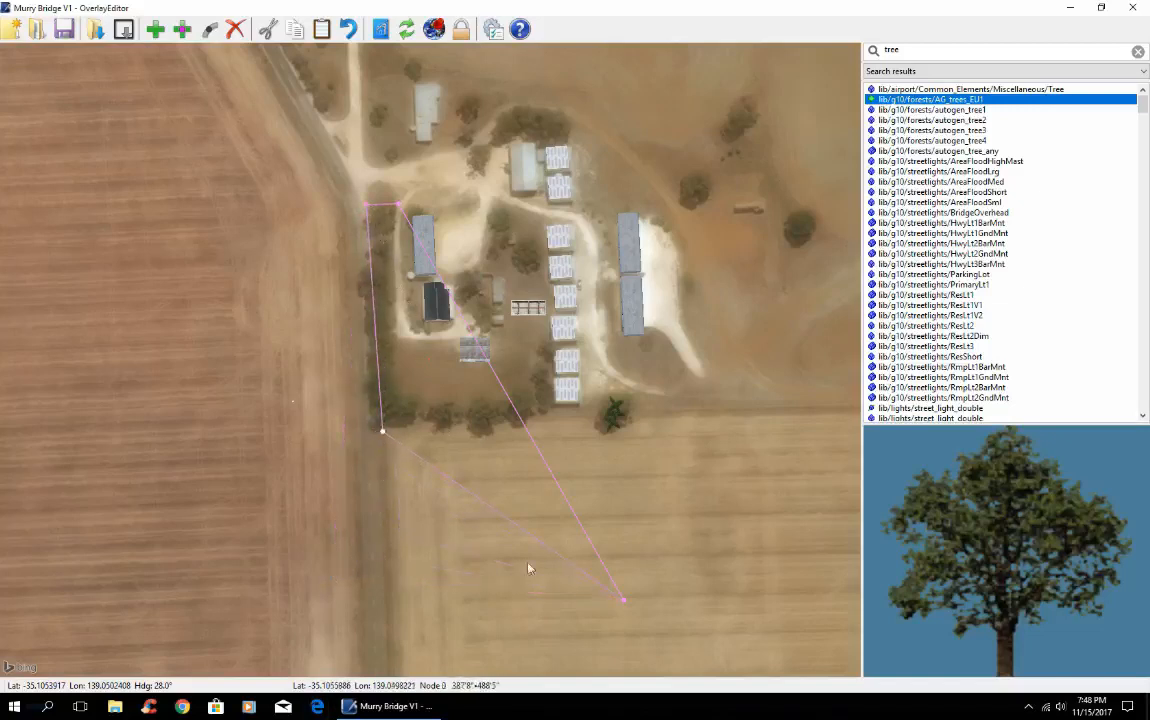
drag(624, 603, 560, 424)
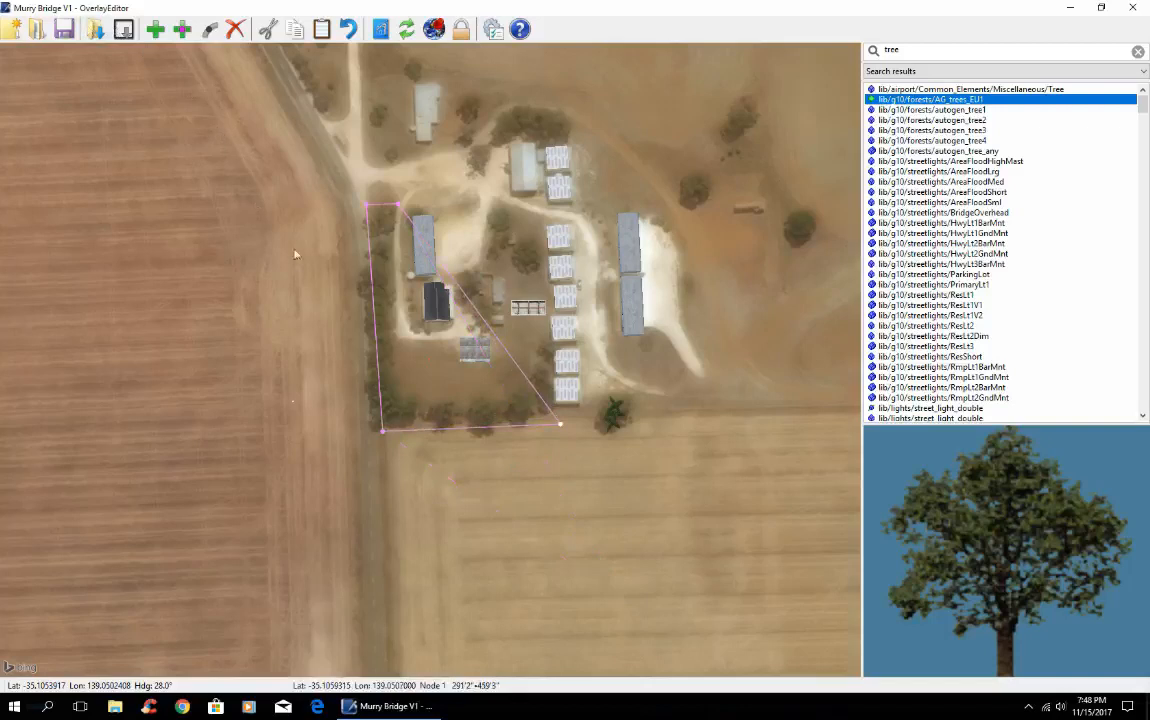
Insert two nodes in the forest's diagonal edge and place them across the northern end of the tree strip beside the southern white-roofed sheds
click(183, 31)
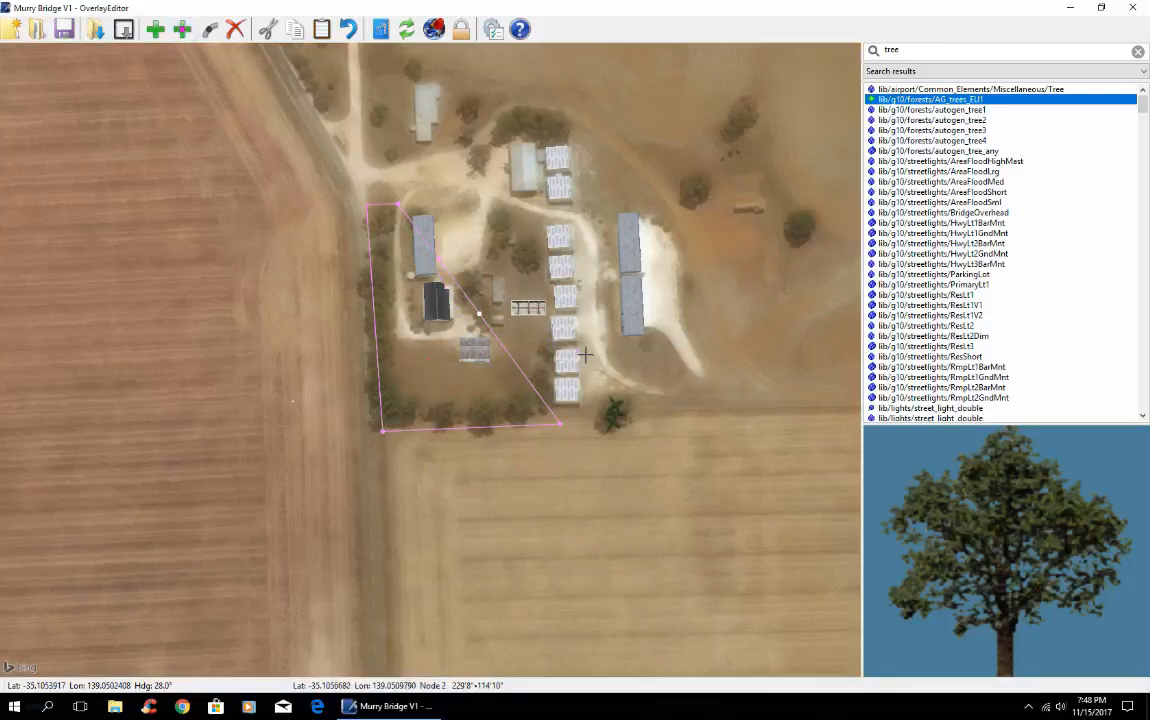
drag(481, 320, 553, 342)
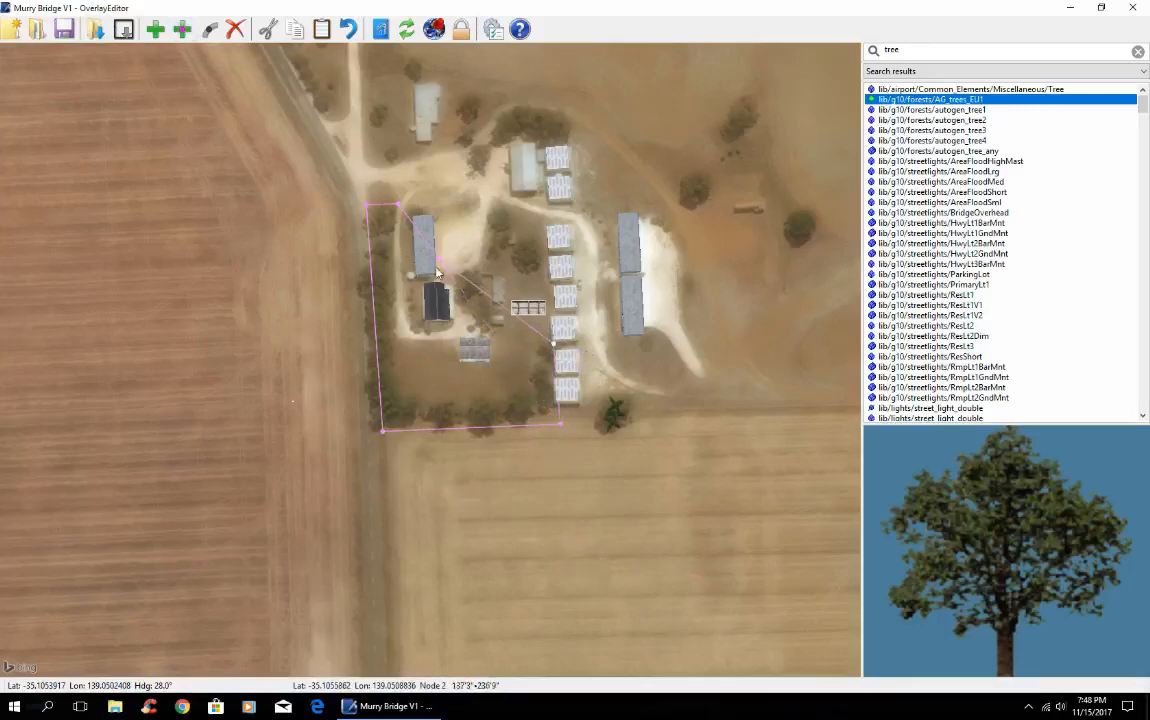
drag(439, 261, 530, 345)
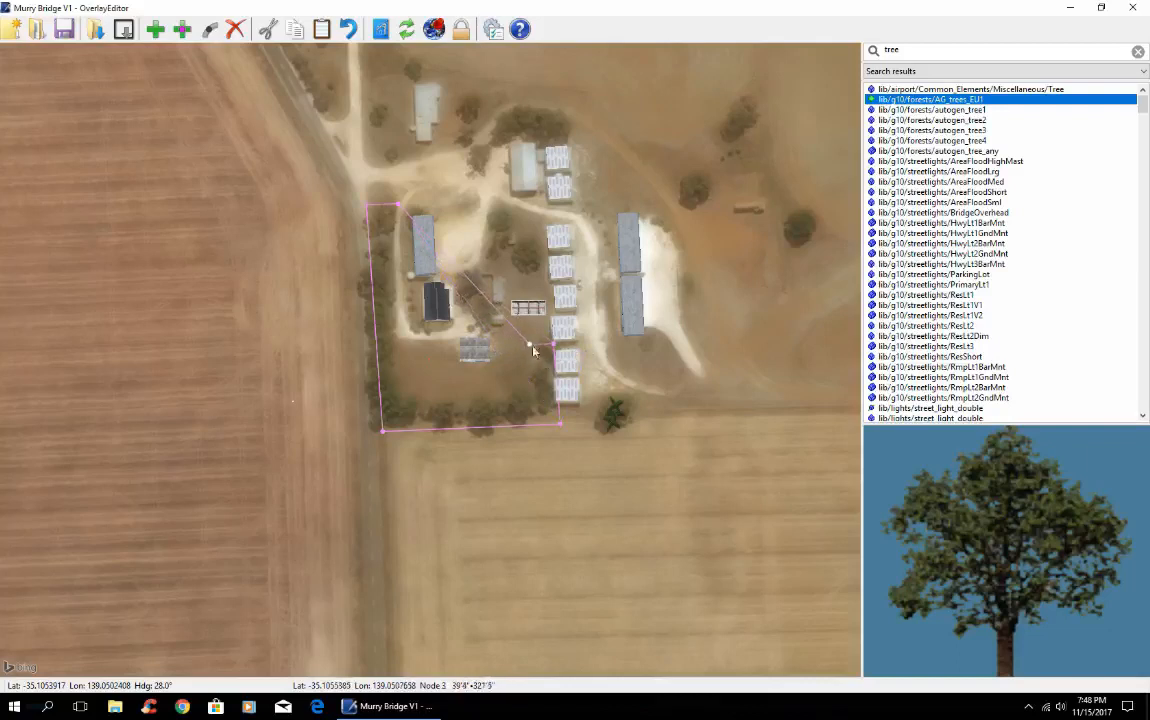
click(411, 415)
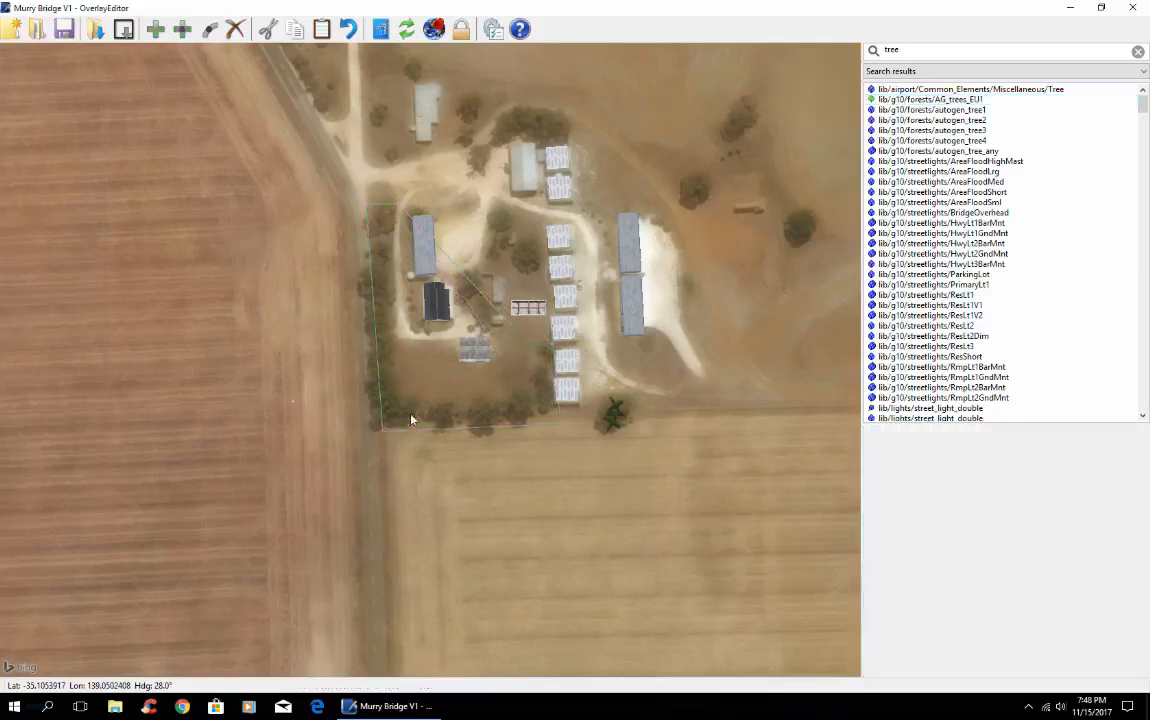
Add three more nodes to the forest and shape its inner edge along the southern and western tree lines, leaving the farmyard outside
click(532, 351)
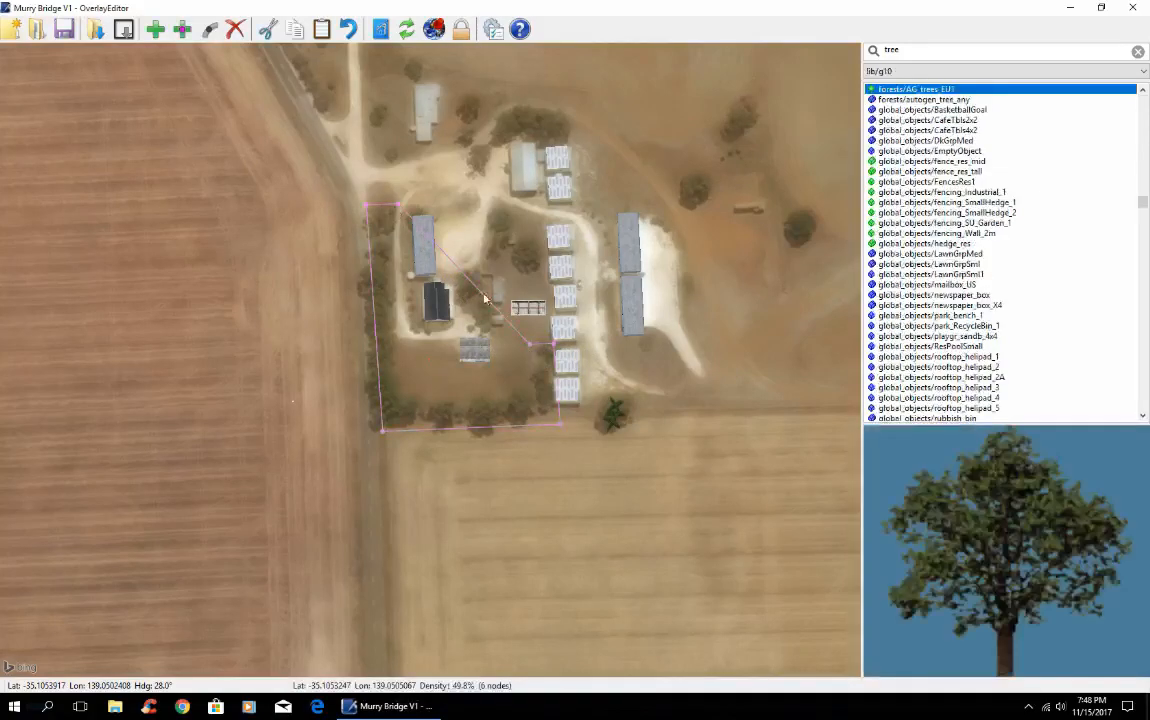
click(529, 344)
click(183, 31)
click(183, 31)
click(183, 31)
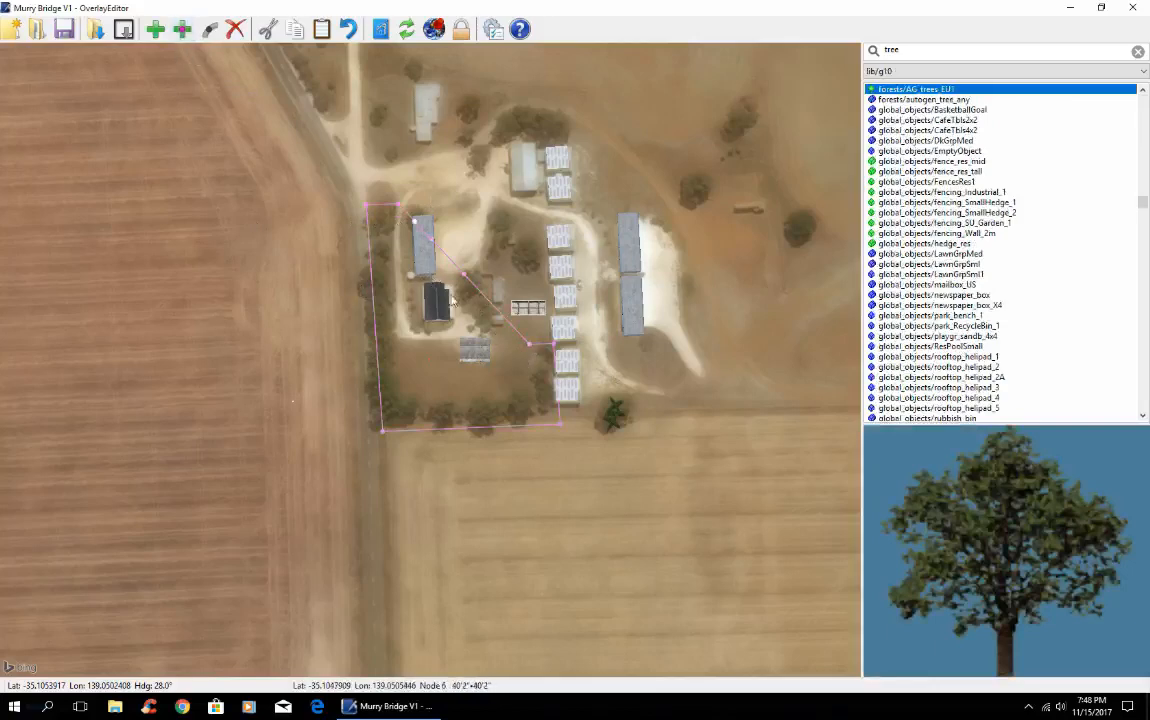
drag(464, 277, 528, 395)
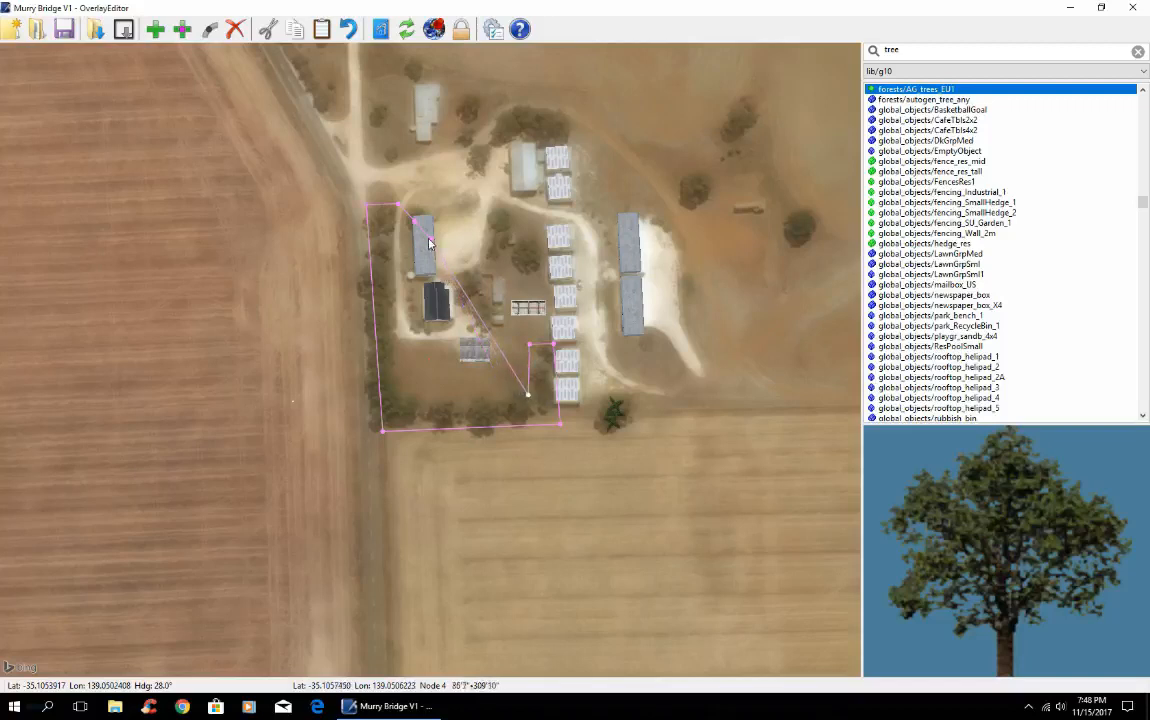
drag(432, 241, 406, 395)
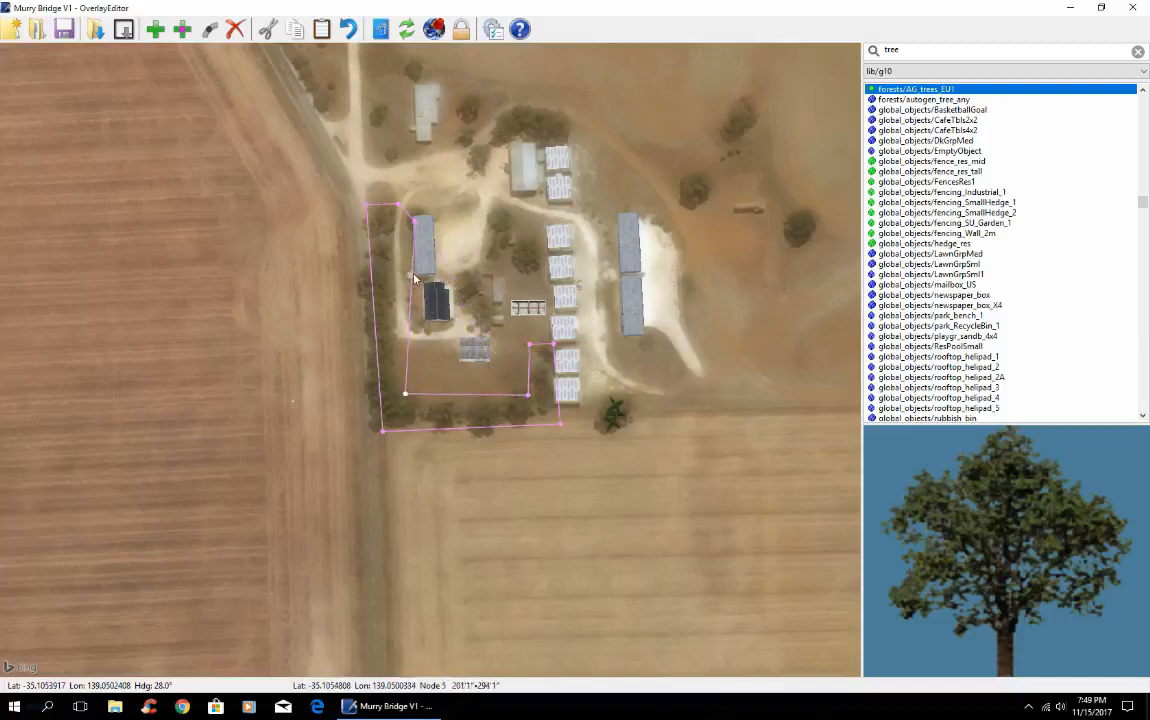
drag(414, 219, 386, 242)
click(192, 339)
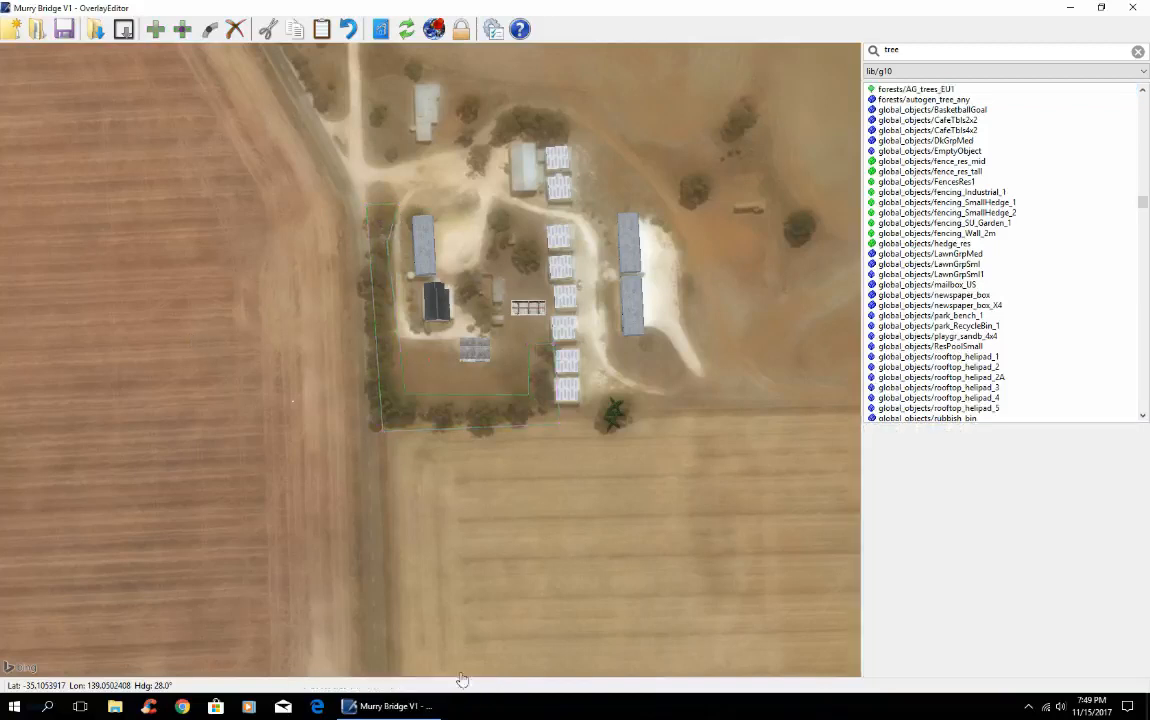
Look over the forest outline at the farm and the surrounding fields up to the bushland northeast of it
mouse_move(430, 710)
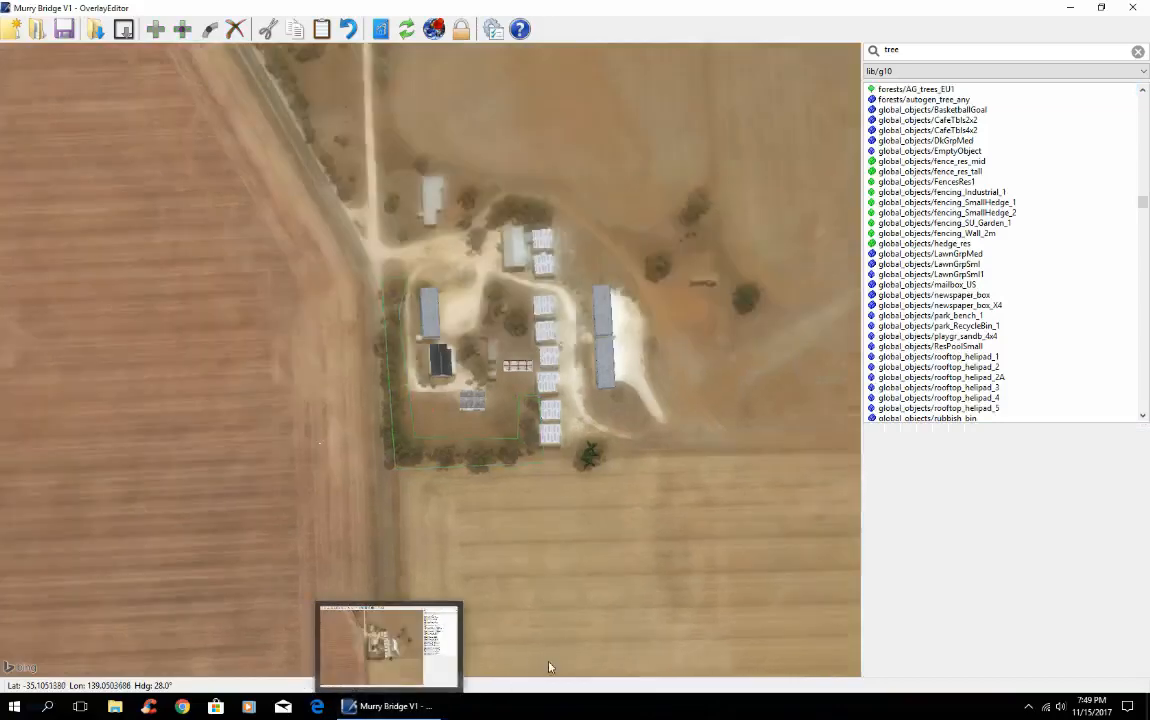
scroll(548, 668, up, 2)
scroll(424, 567, down, 1)
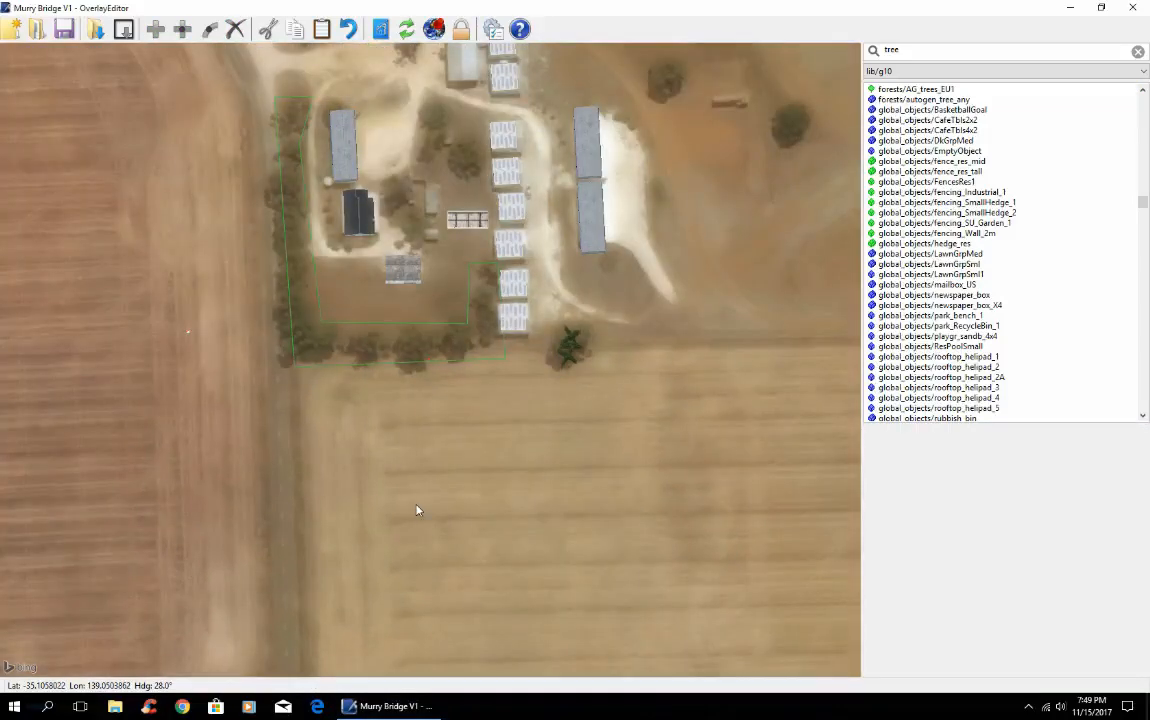
click(283, 93)
click(492, 506)
scroll(488, 501, down, 3)
key(Right)
key(Right)
key(Right)
key(Right)
key(Right)
key(Right)
key(Right)
key(Right)
key(Right)
key(Right)
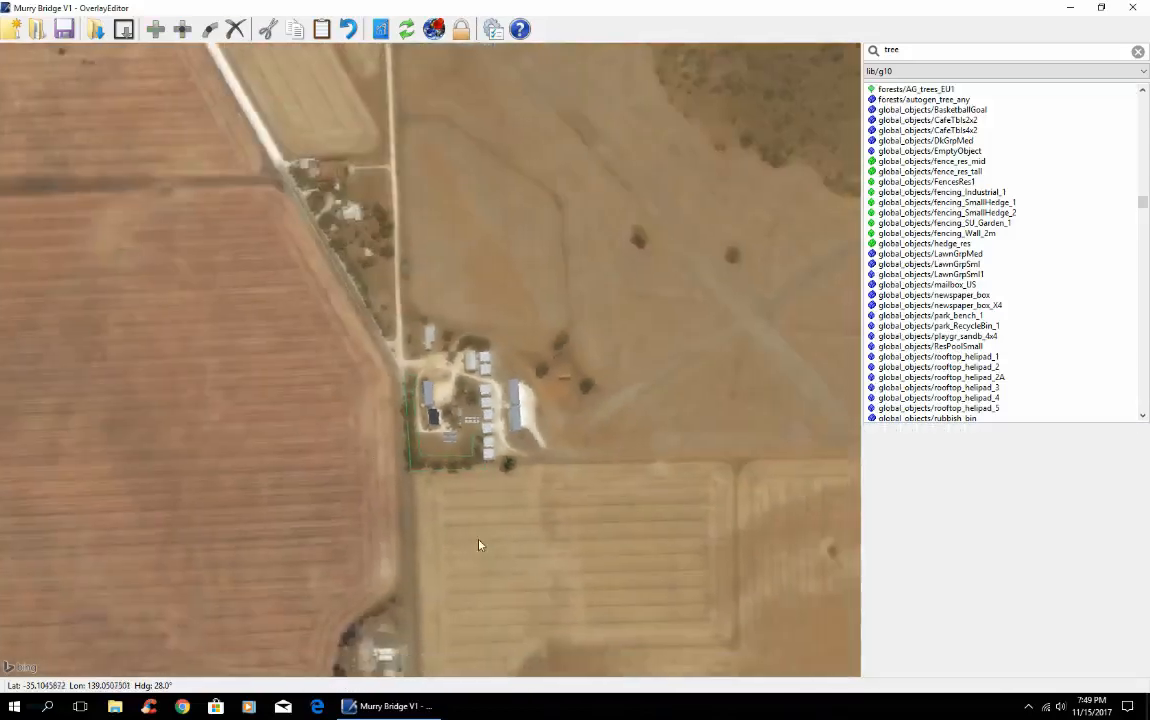
key(Right)
key(Right)
key(Right)
key(Right)
key(Right)
key(Right)
key(Right)
key(Right)
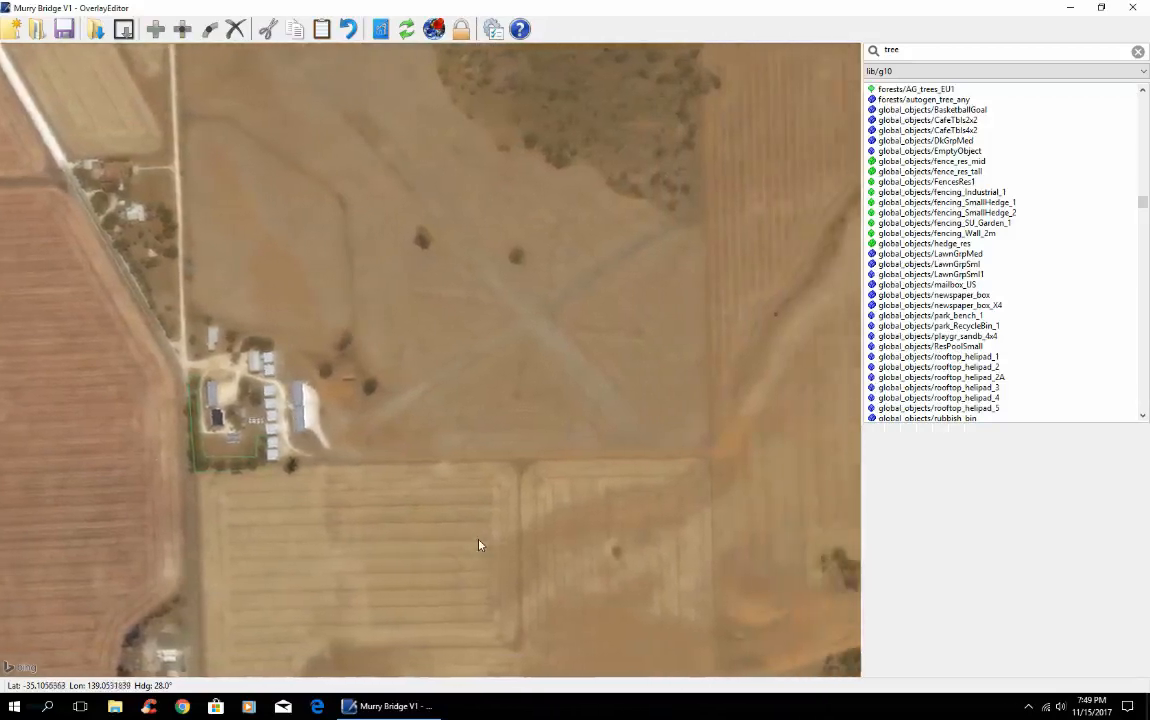
key(Up)
key(Up)
key(Up)
key(Up)
key(Up)
key(Up)
key(Up)
key(Up)
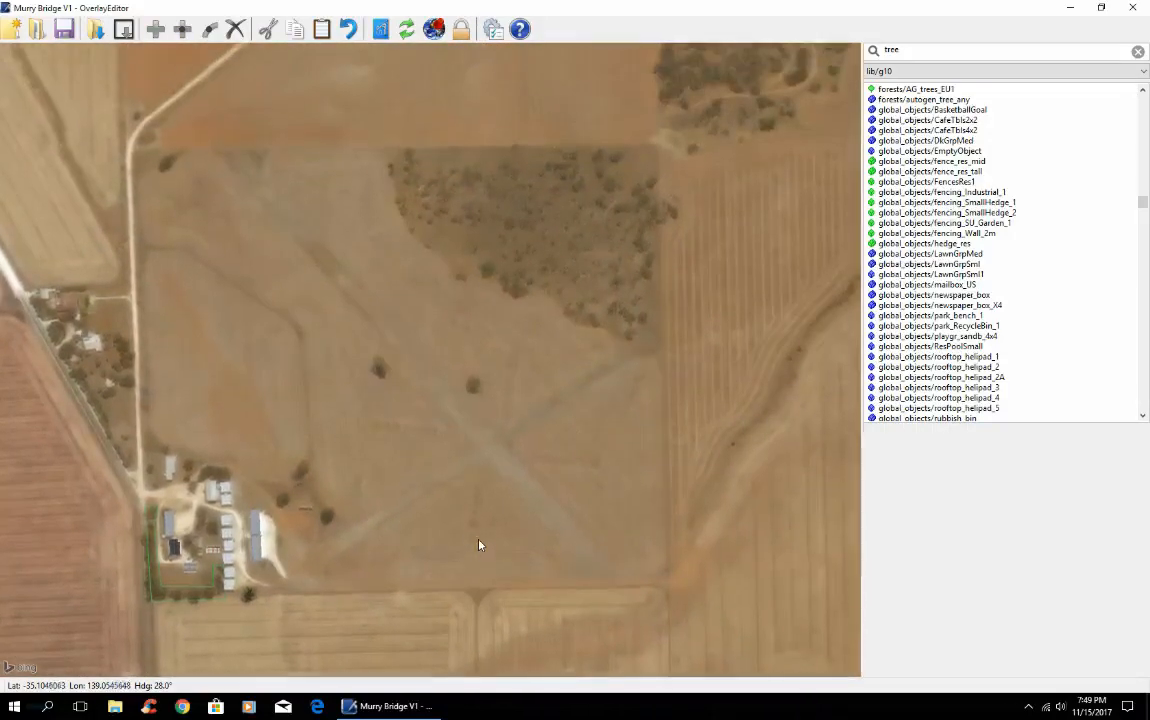
Place a single forests/autogen_tree_any object at the southwestern edge of the bushland northeast of the farm
click(181, 557)
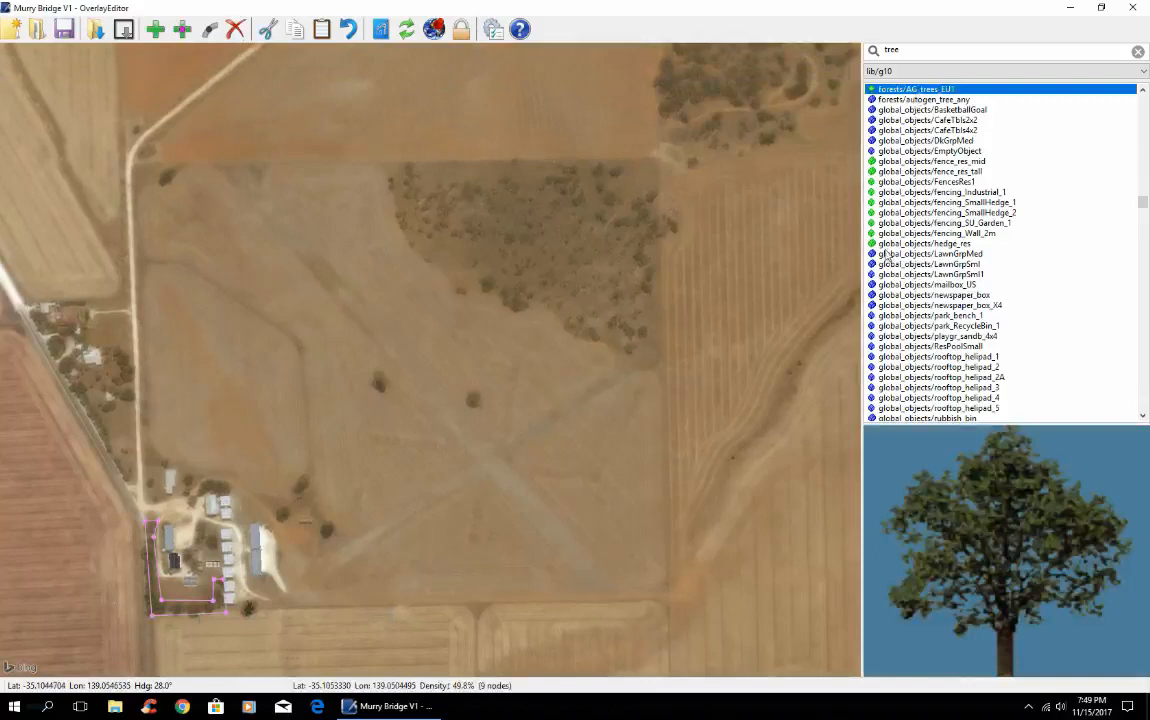
key(Up)
key(Up)
click(926, 100)
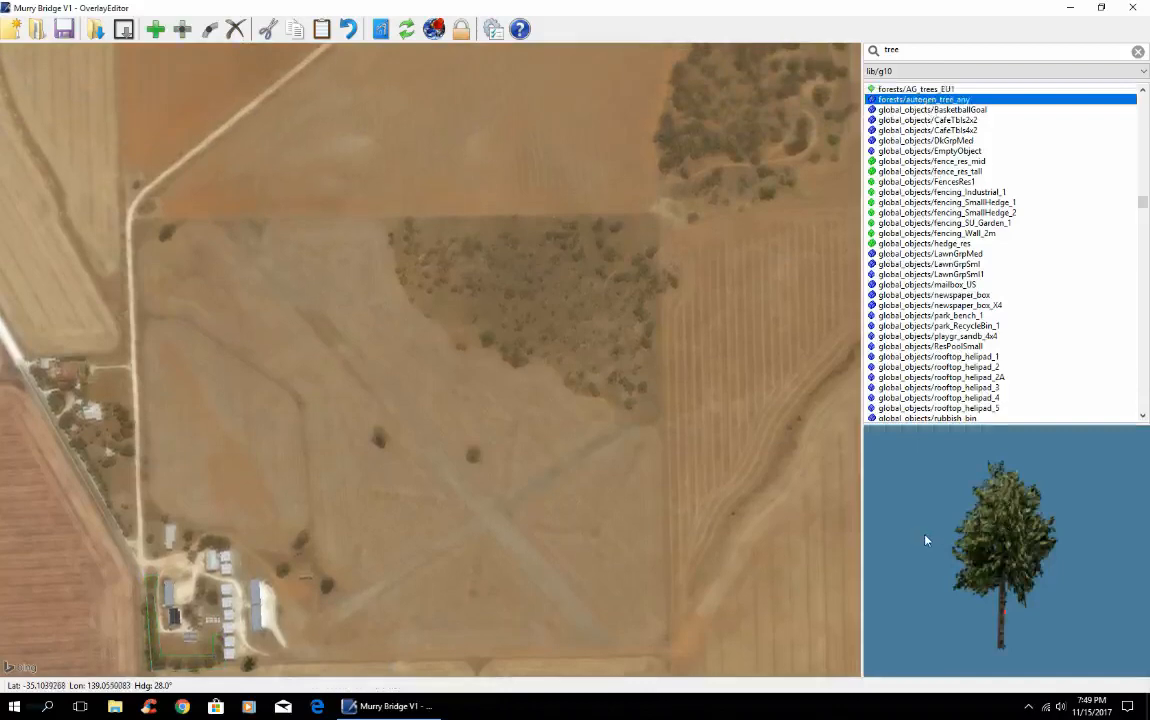
key(Up)
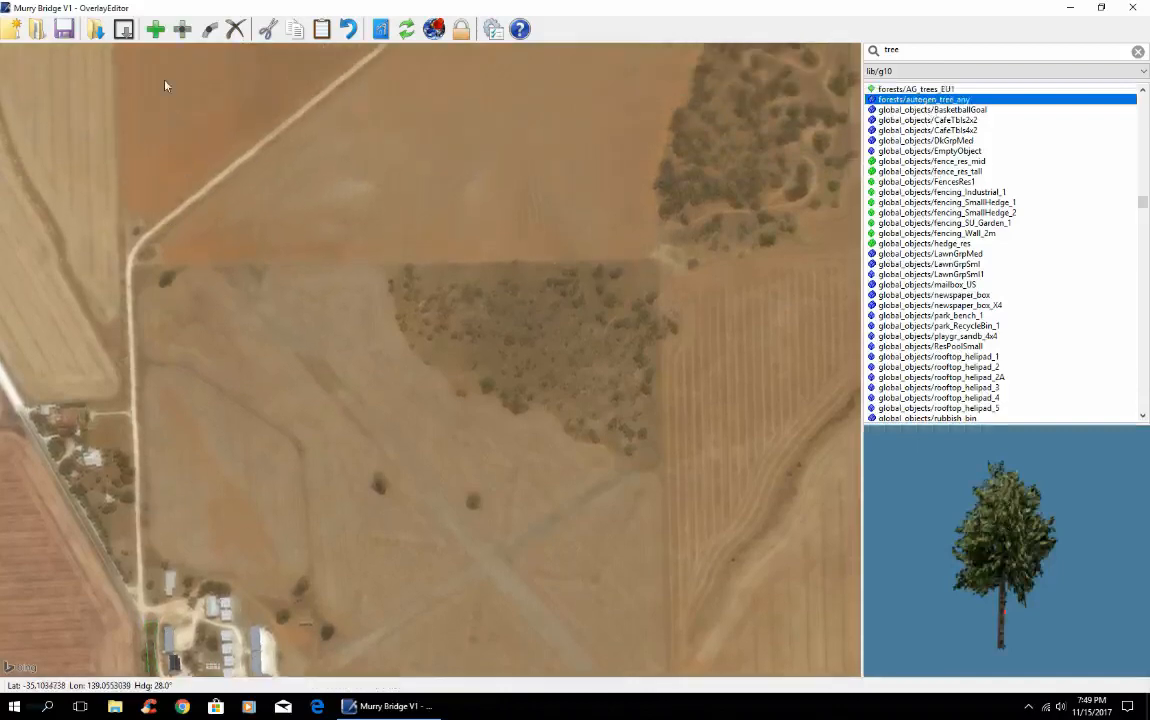
click(155, 29)
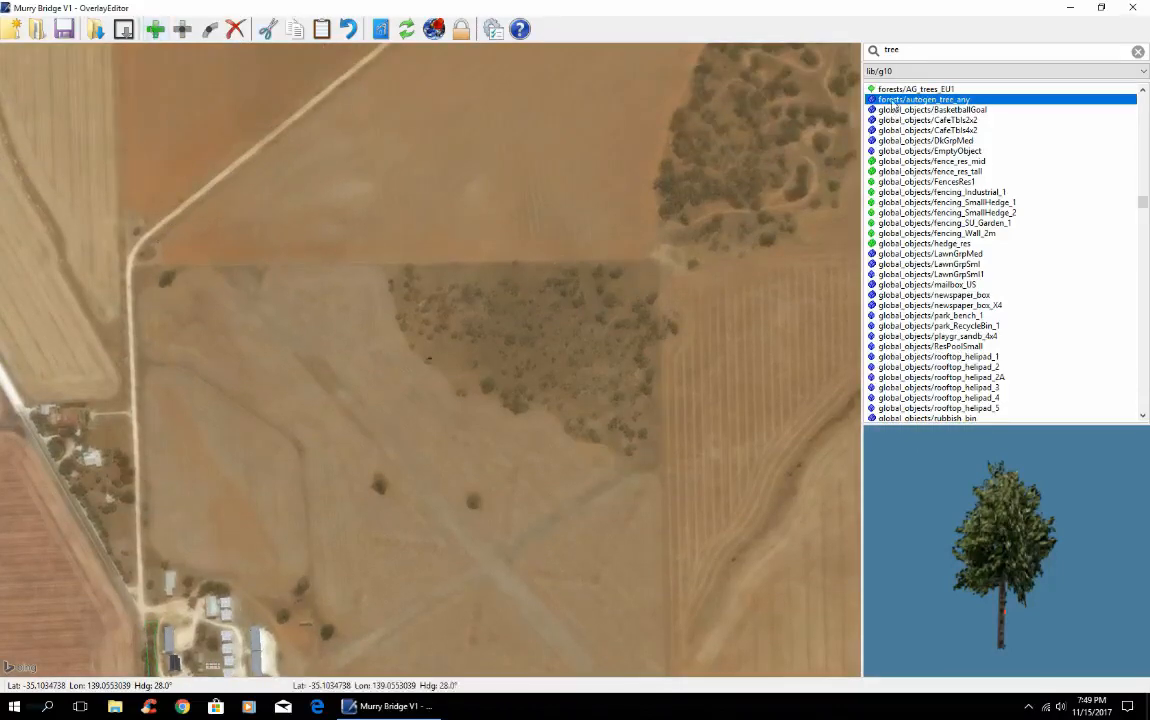
Add another forests/AG_trees_EU1 forest over the paddock between the farm and the bushland, using the farm forest's library entry
key(Up)
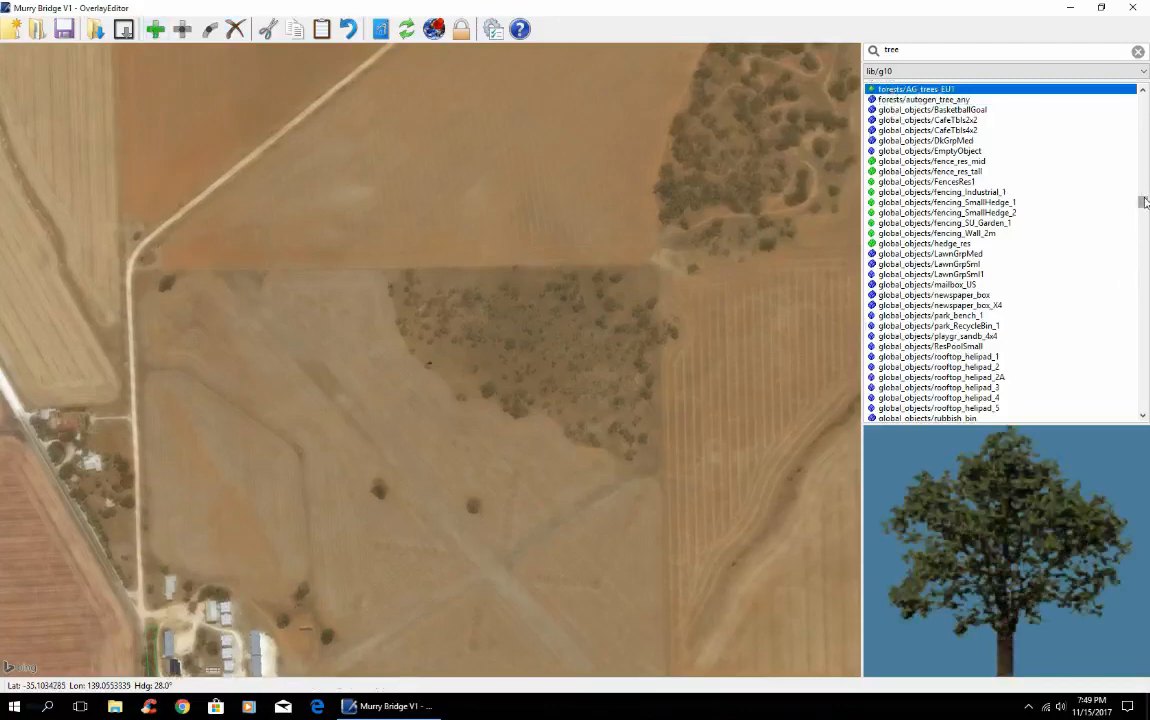
drag(1143, 203, 1143, 204)
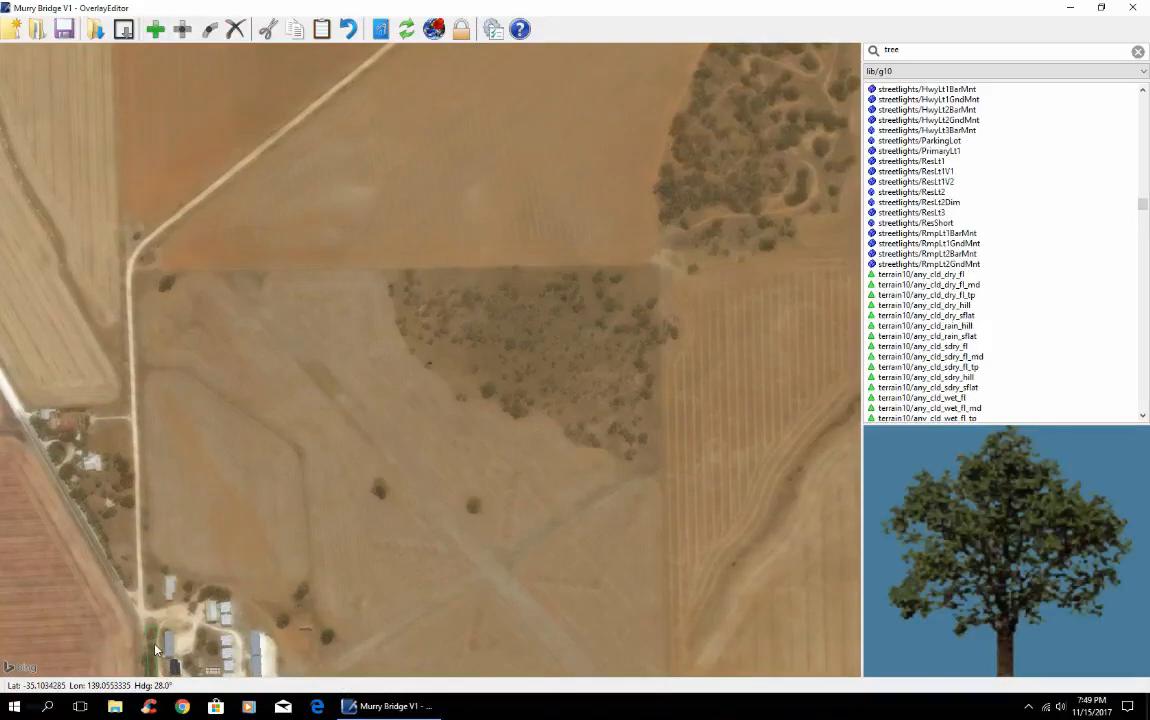
click(155, 648)
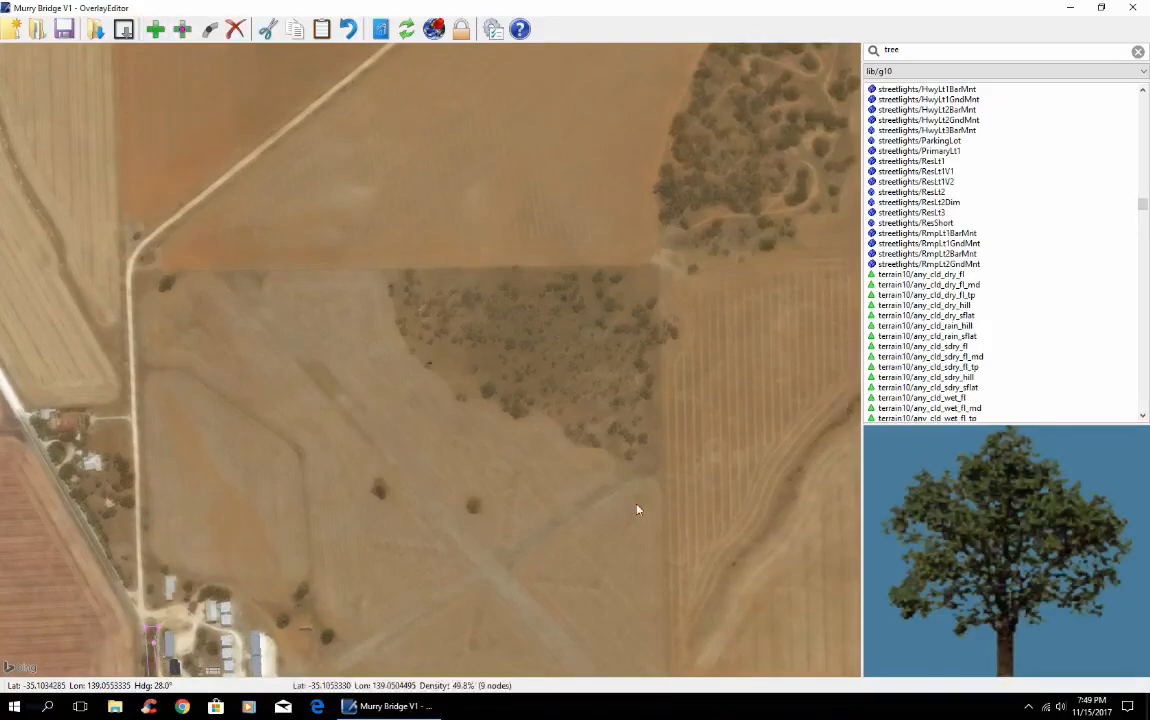
key(Down)
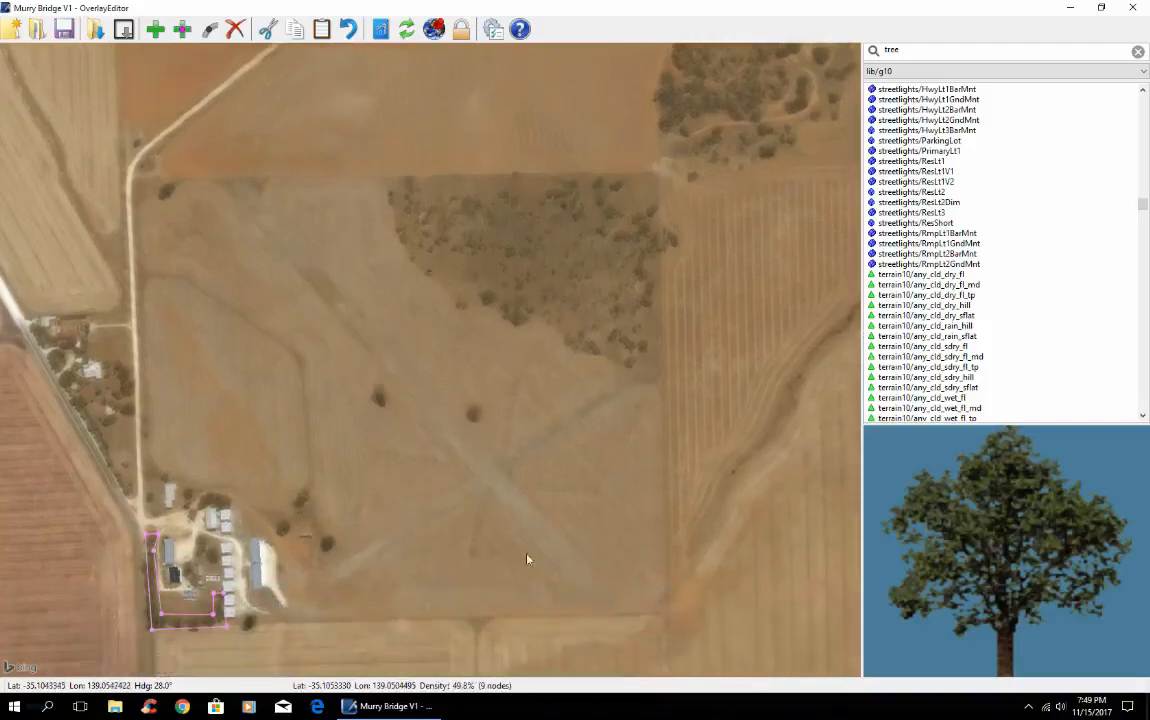
click(217, 632)
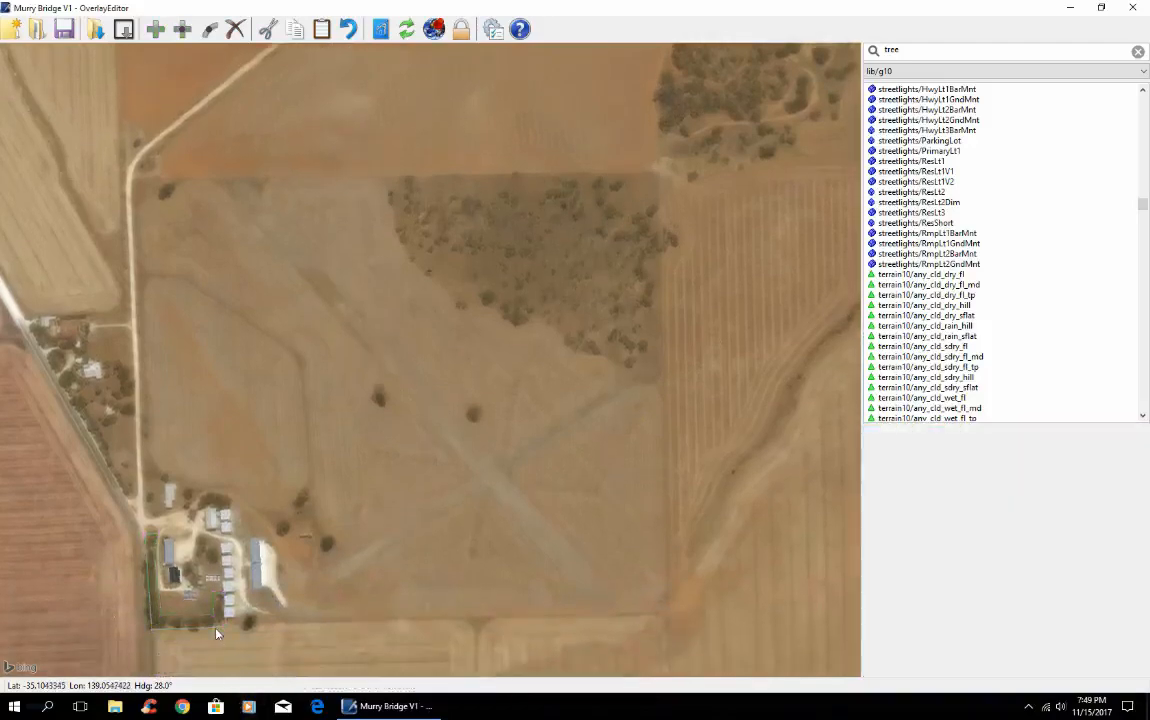
click(217, 631)
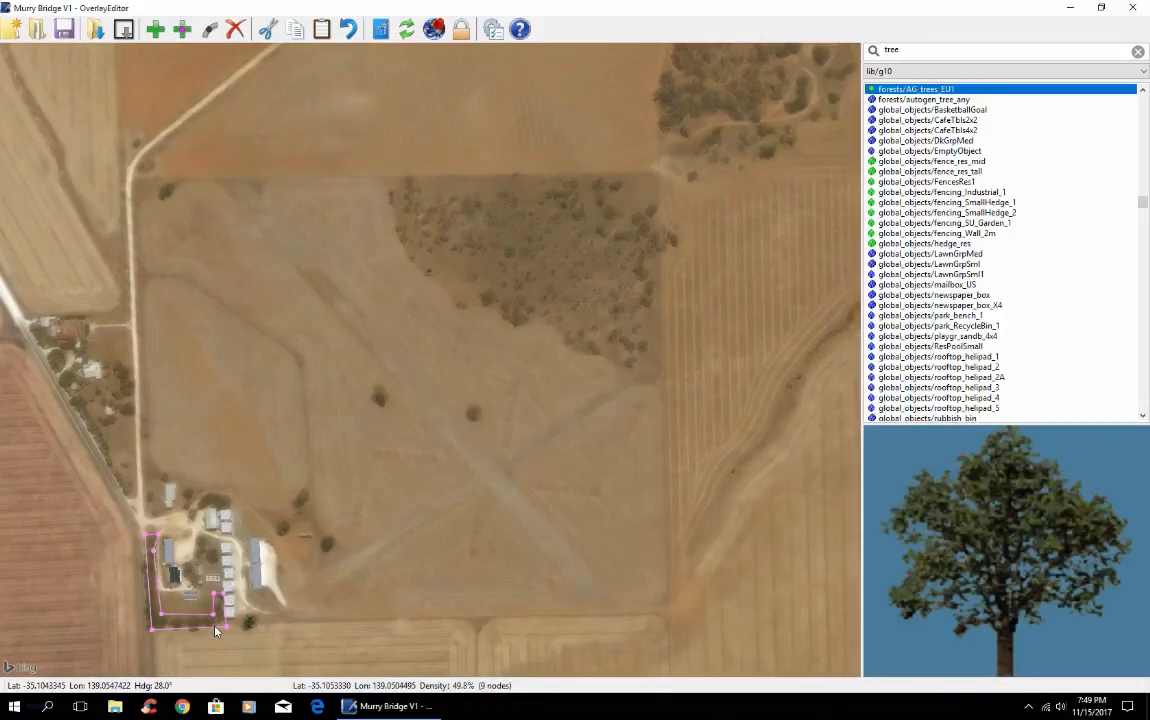
click(153, 29)
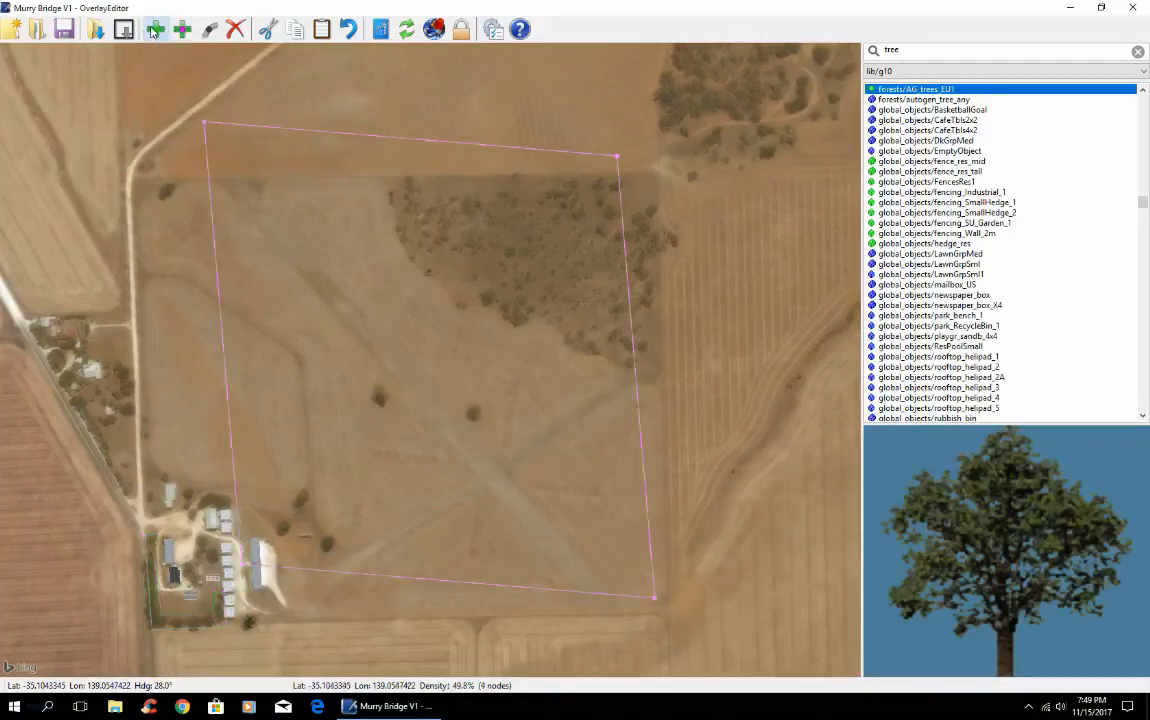
Move three of the new forest's corners to the bushland's northeastern corner, its southeastern tip and its southern edge
drag(617, 156, 658, 174)
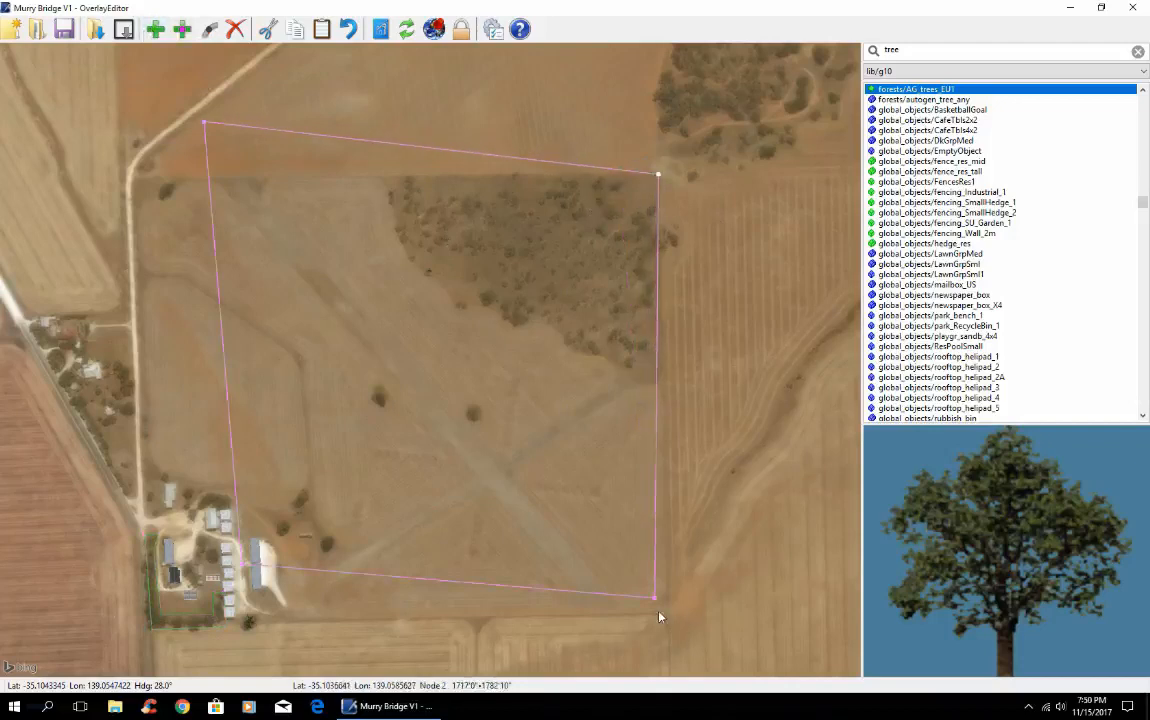
drag(656, 598, 631, 366)
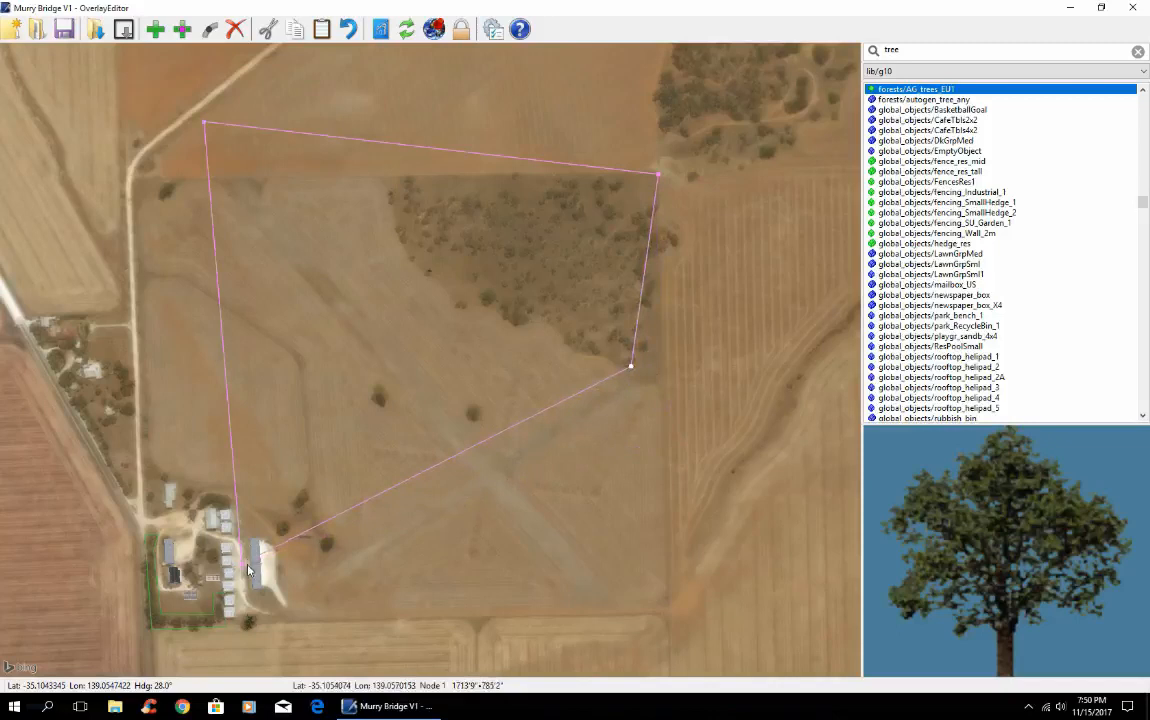
drag(243, 562, 539, 333)
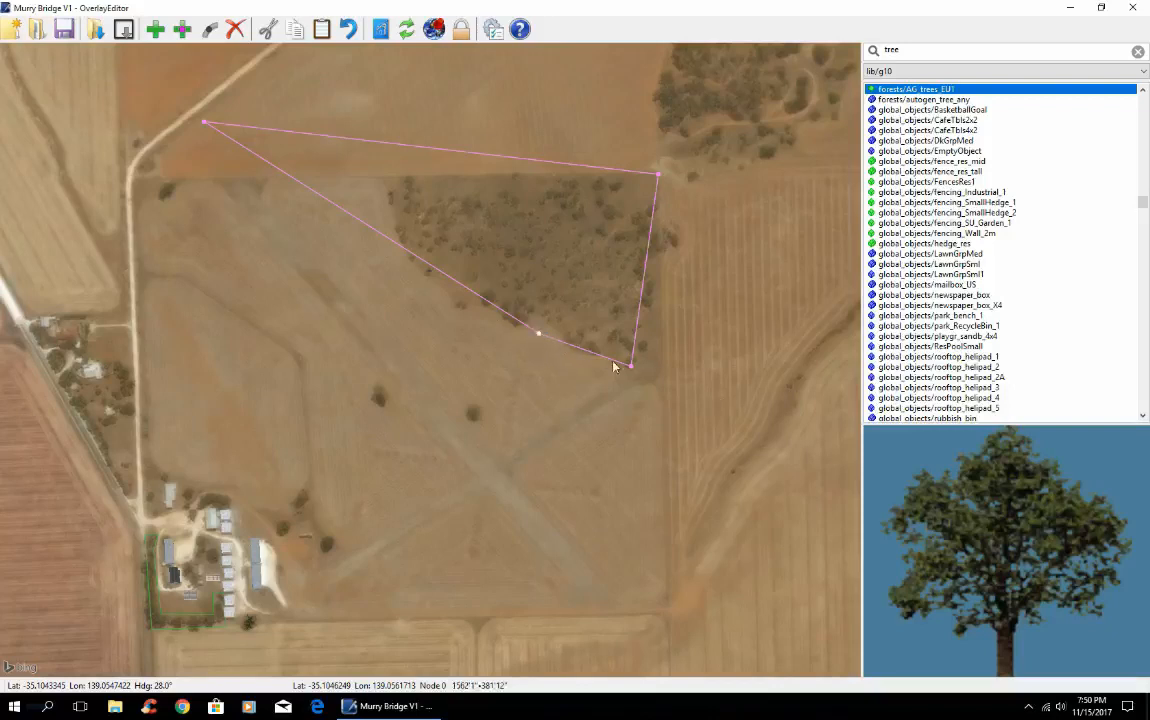
Insert four nodes along the new forest's southern and southwestern edges, one in the short side and three in the long diagonal
click(183, 31)
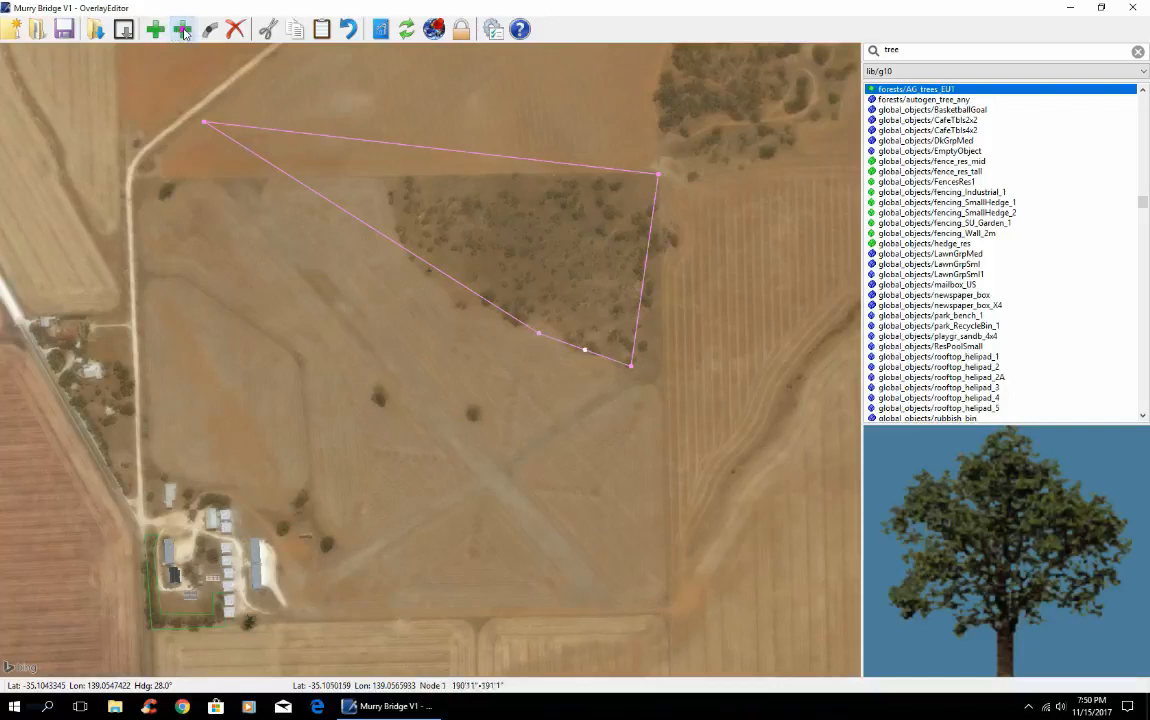
click(204, 122)
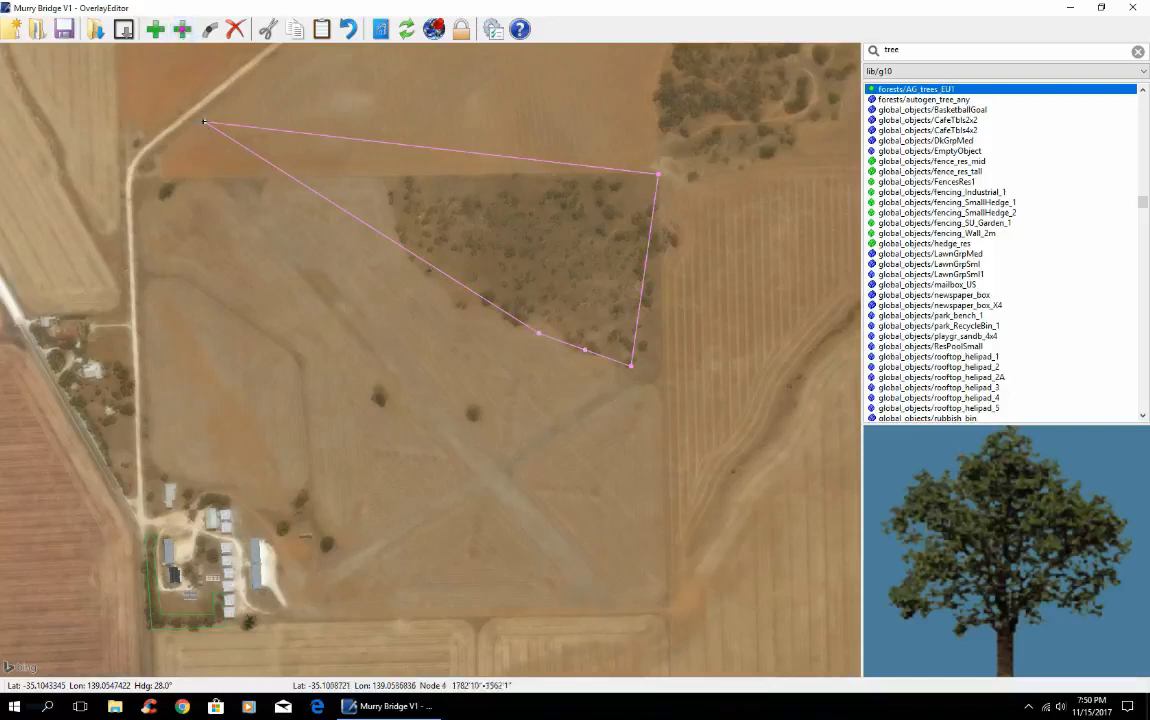
click(183, 31)
click(183, 31)
click(183, 31)
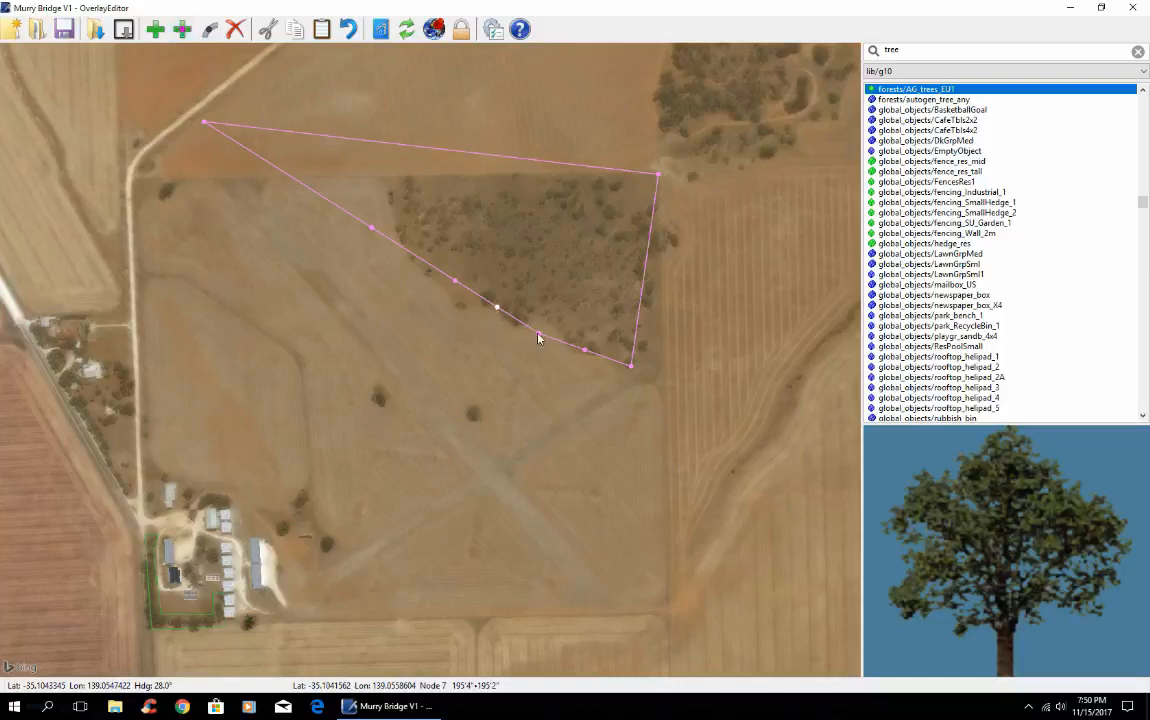
Shape the forest's nodes along the bushland's southwestern boundary and move the remaining corner to the bushland's northwestern corner
drag(538, 338, 541, 338)
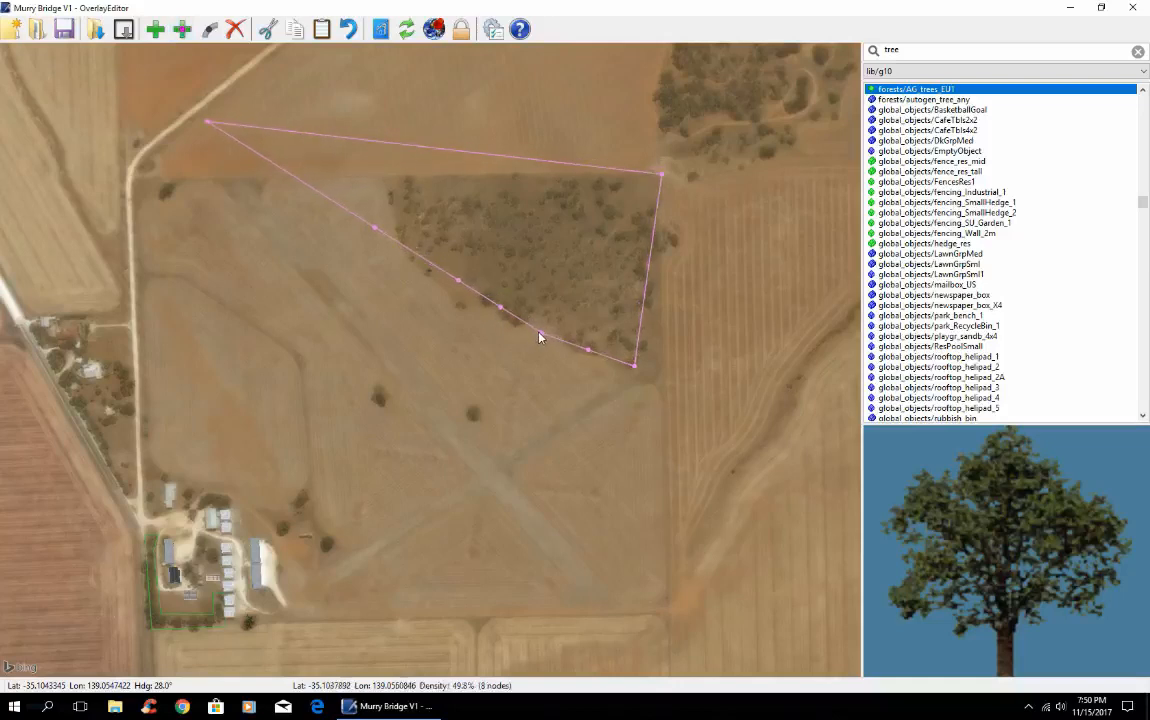
drag(542, 333, 512, 328)
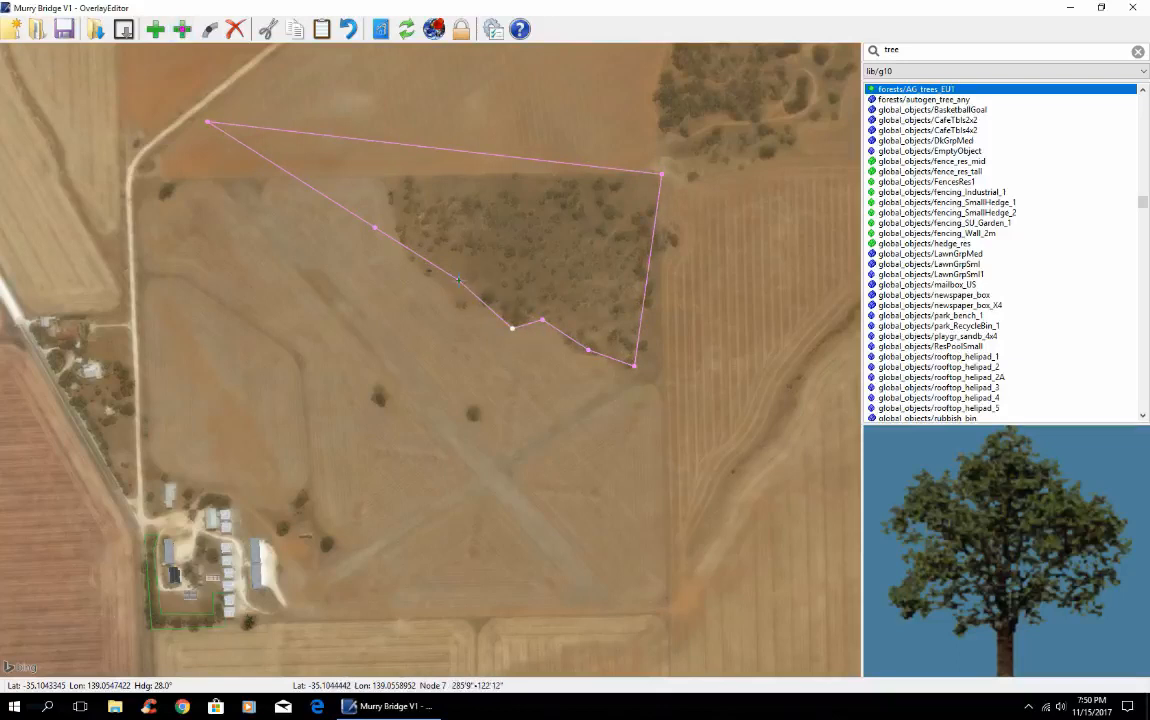
drag(458, 281, 493, 309)
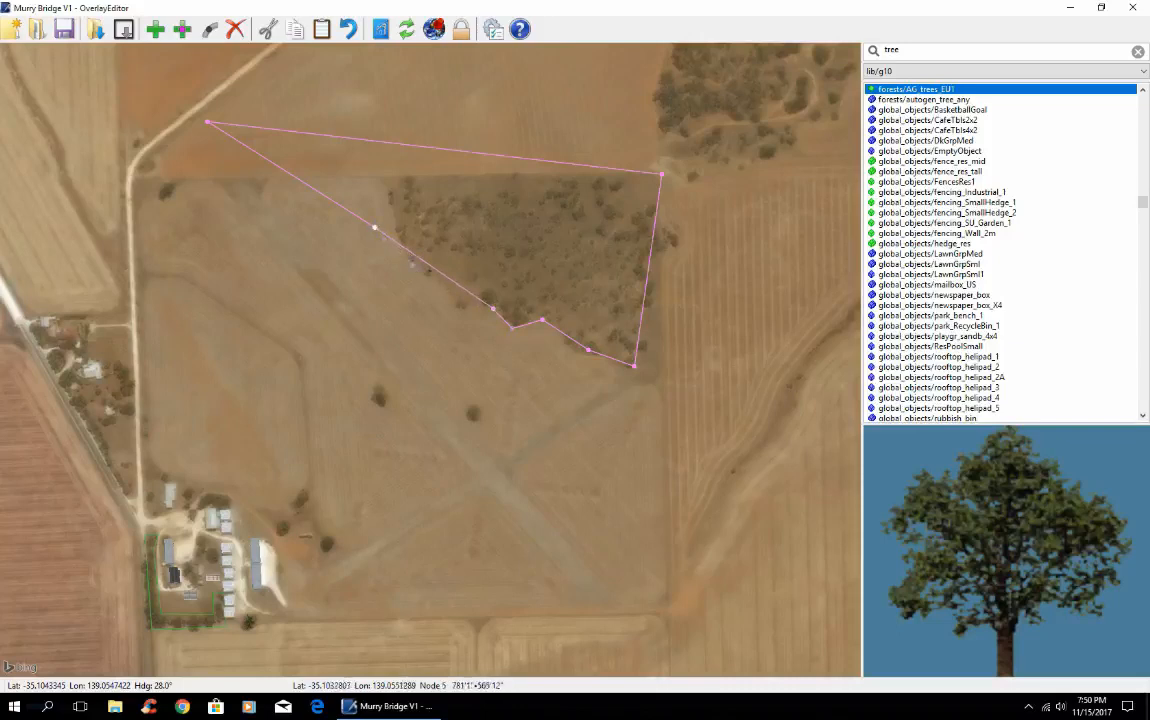
drag(380, 233, 462, 310)
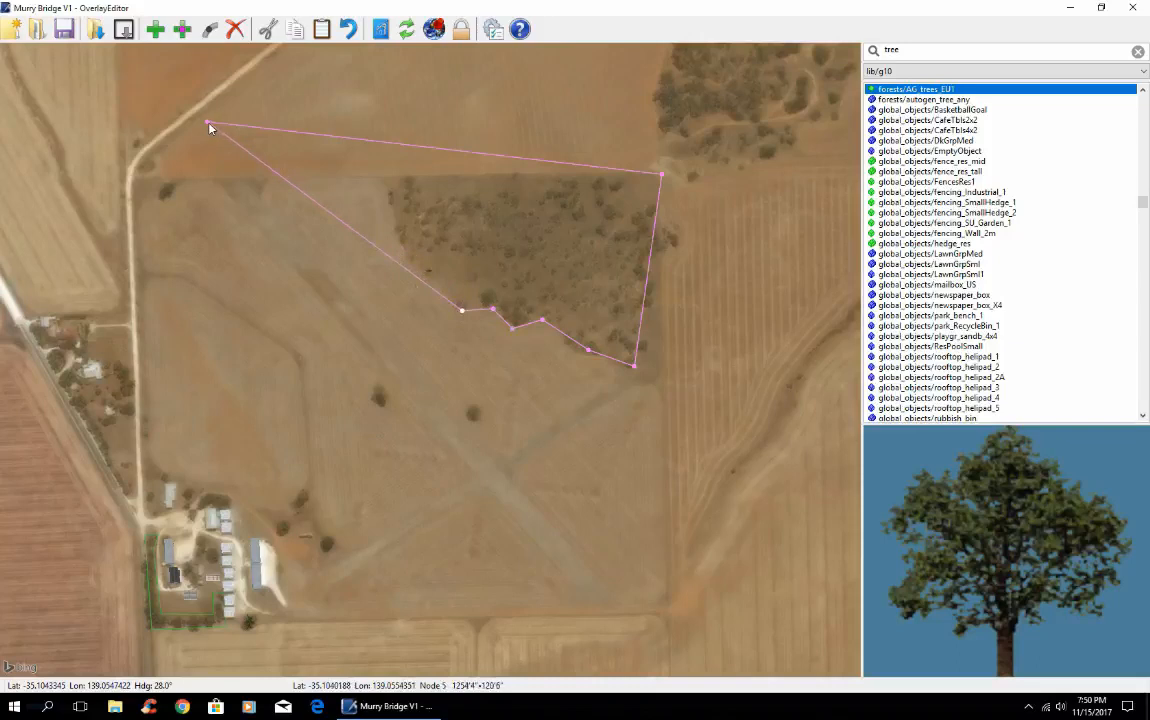
drag(209, 124, 385, 176)
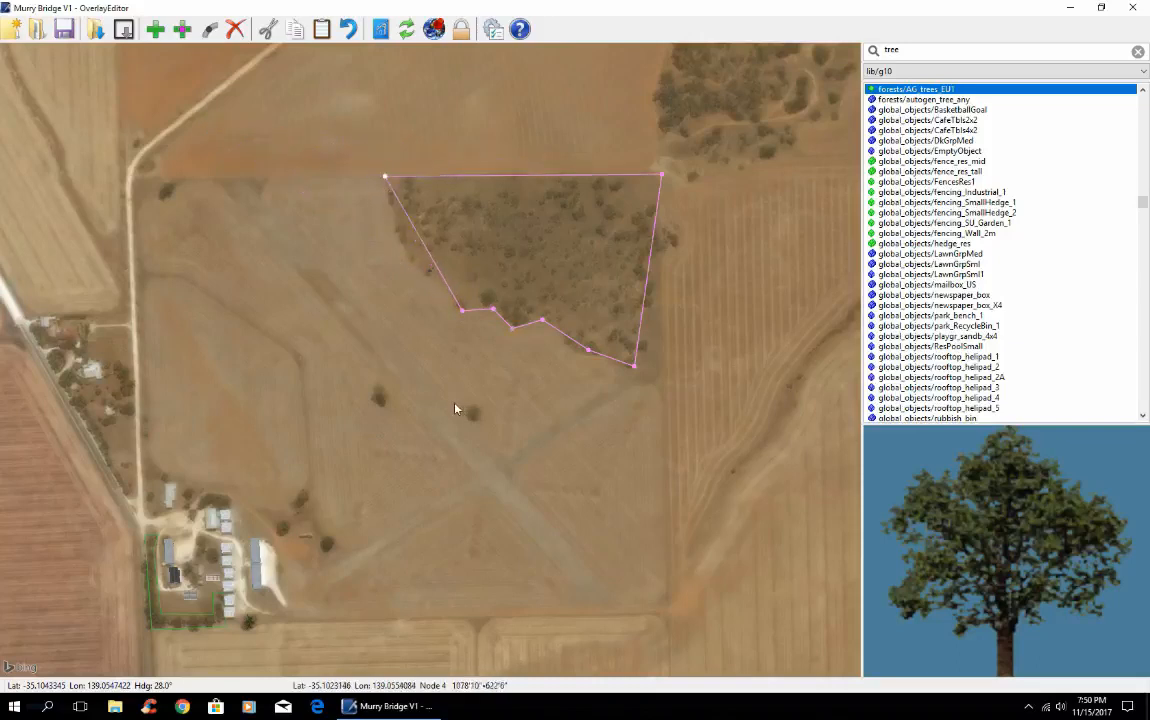
click(460, 401)
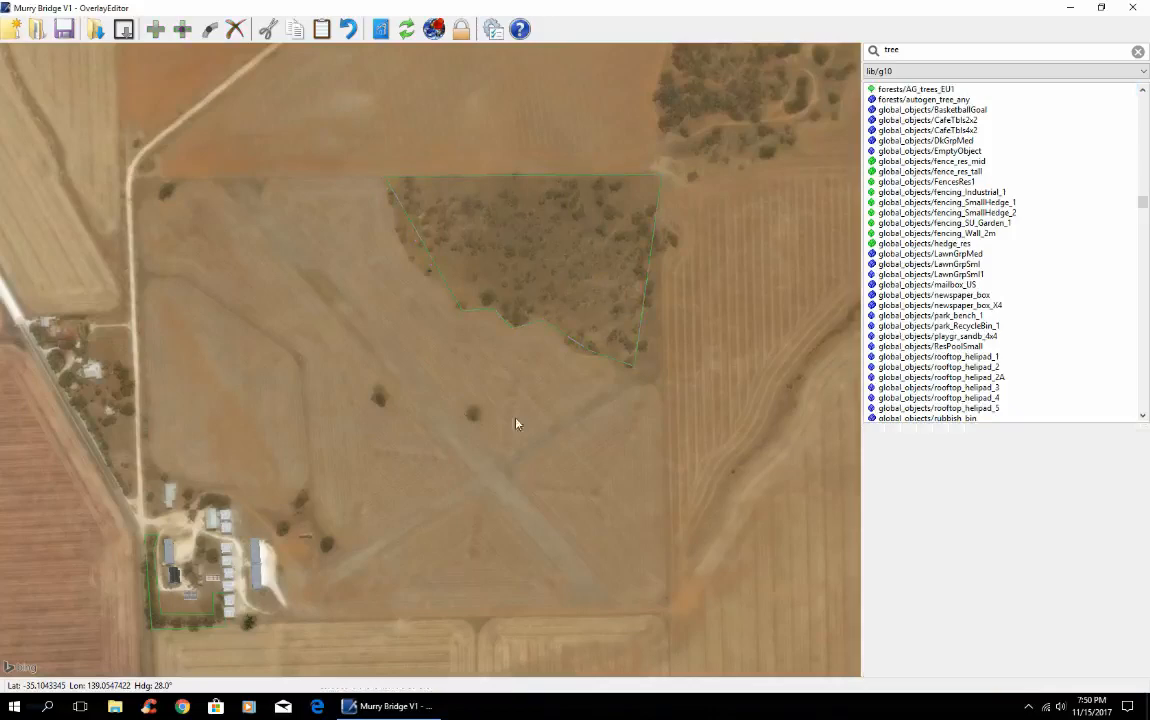
scroll(524, 413, down, 4)
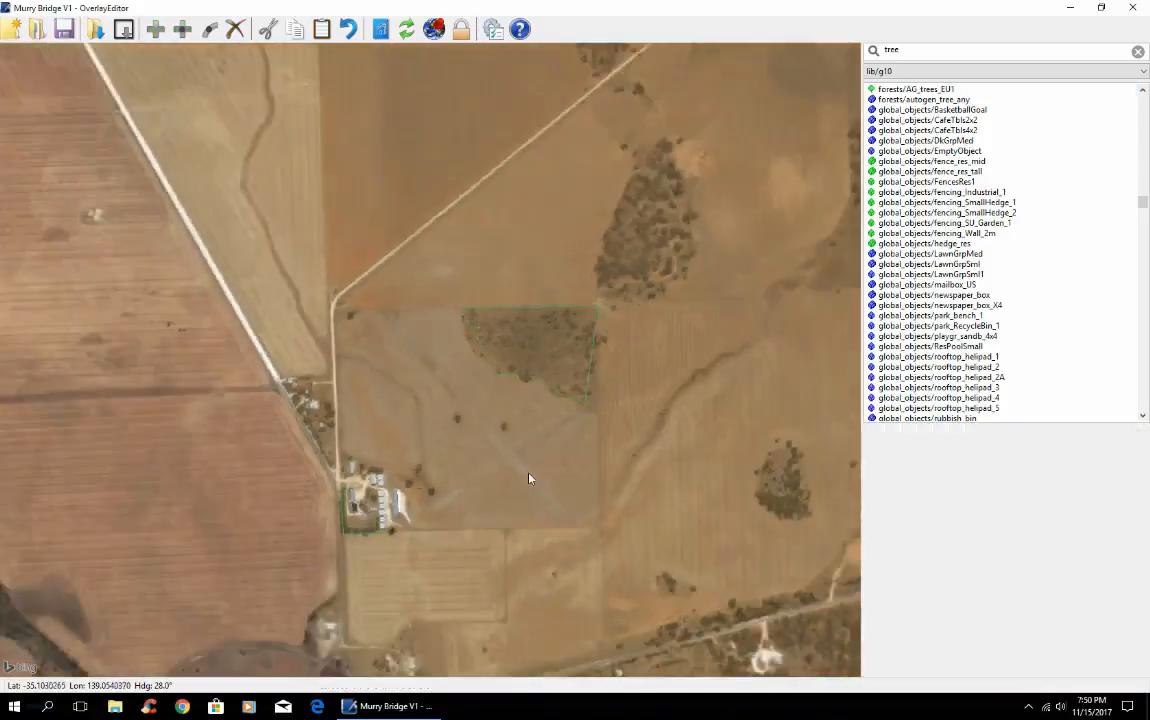
Examine the farmstead buildings southwest of the wooded paddock at close range
scroll(531, 478, up, 5)
key(Left)
key(Left)
key(Left)
key(Left)
key(Left)
key(Left)
key(Left)
key(Left)
key(Left)
key(Left)
key(Left)
key(Left)
key(Left)
key(Left)
key(Left)
key(Left)
key(Left)
key(Left)
key(Left)
key(Left)
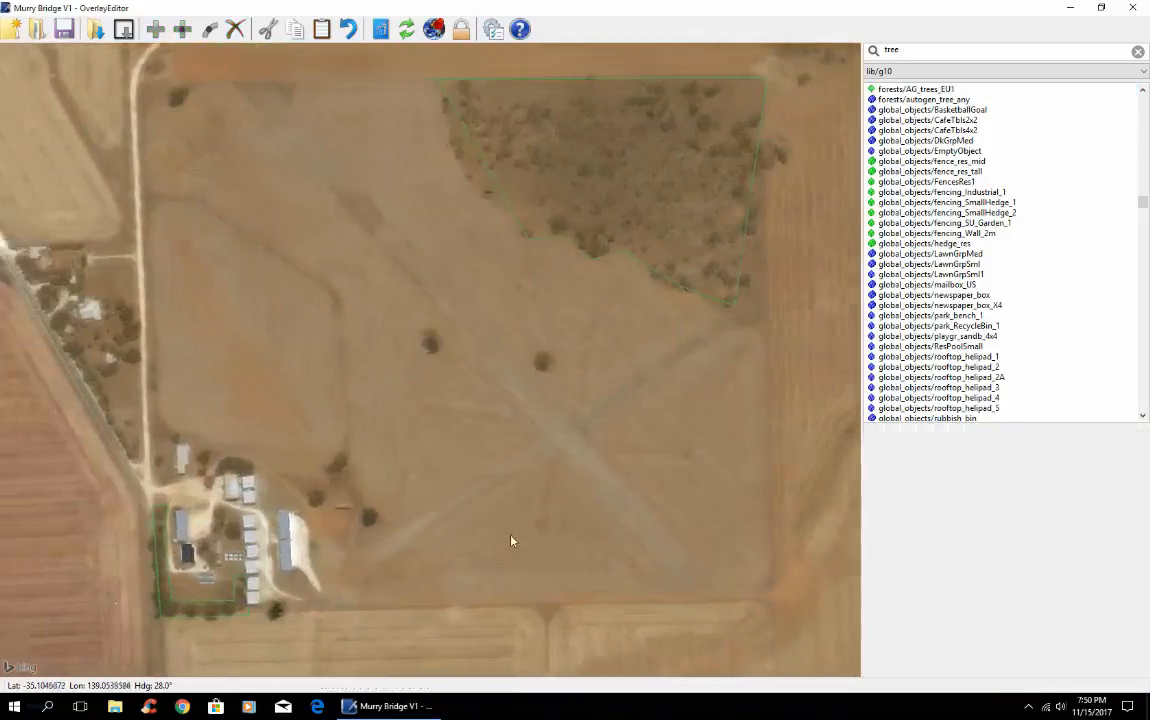
key(Down)
key(Down)
key(Down)
key(Down)
key(Down)
key(Down)
key(Down)
key(Down)
key(Down)
key(Down)
key(Down)
key(Down)
key(Down)
key(Down)
key(Down)
key(Down)
key(Down)
key(Down)
key(Left)
key(Left)
key(Left)
key(Left)
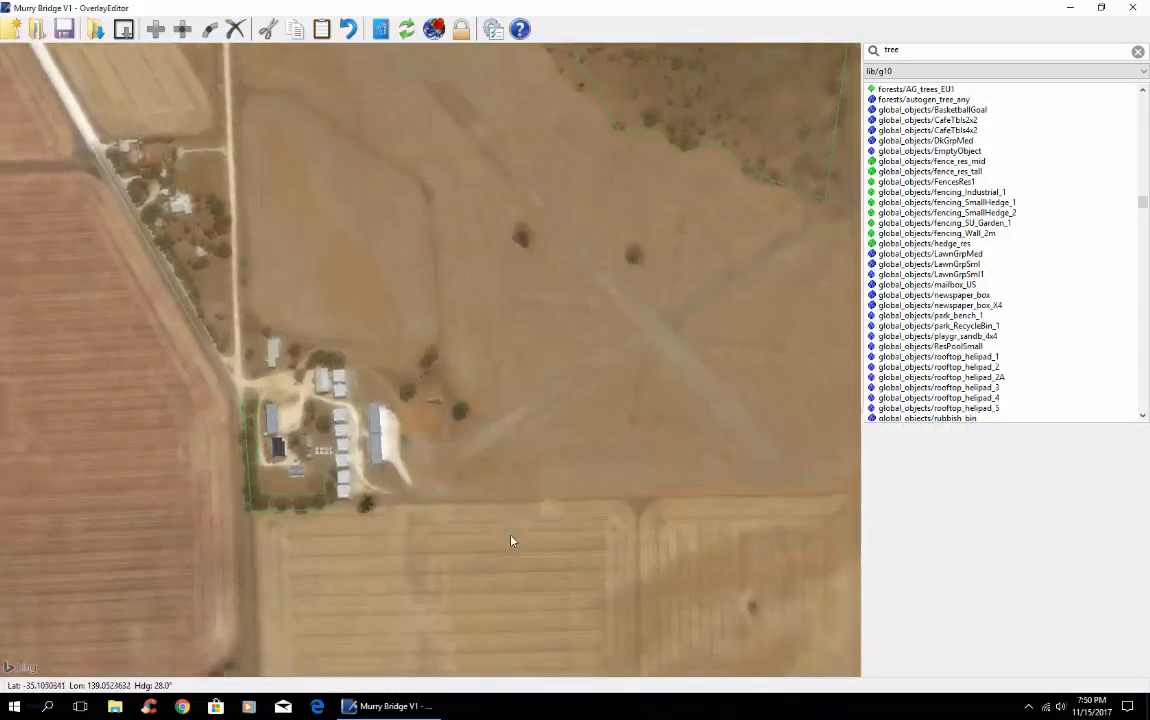
key(Left)
key(Left)
key(Left)
key(Left)
key(Left)
key(Left)
key(Left)
key(Left)
key(Left)
key(Left)
key(Left)
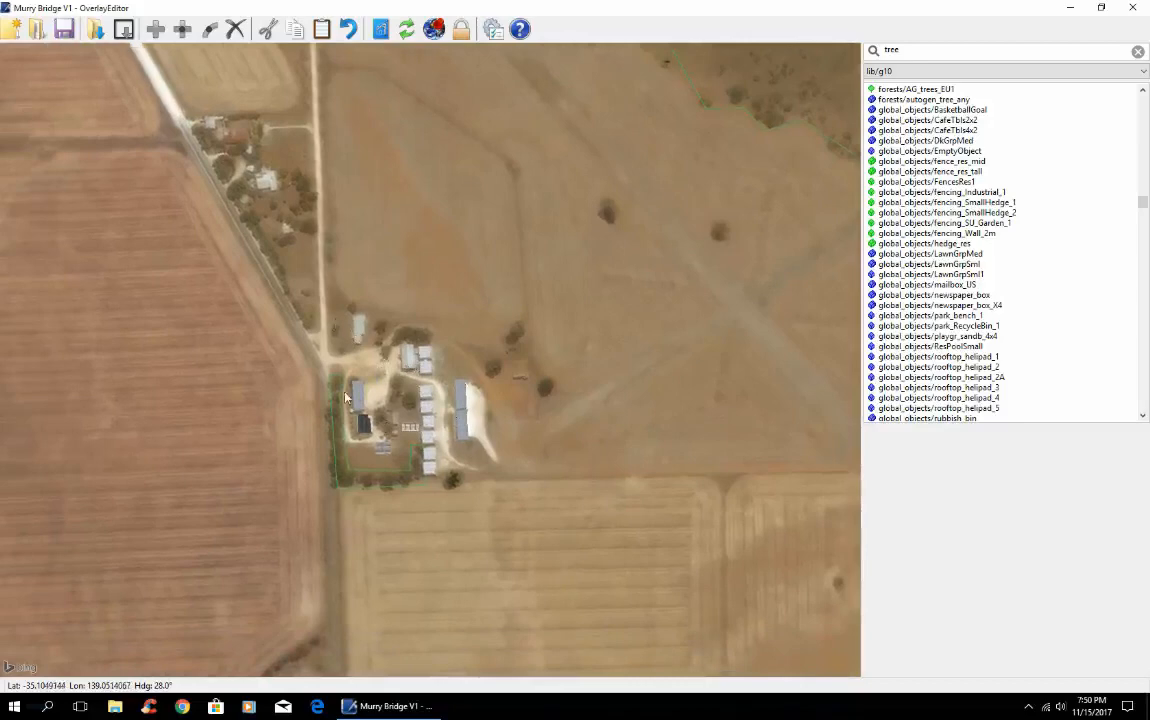
scroll(364, 450, up, 2)
scroll(364, 450, up, 1)
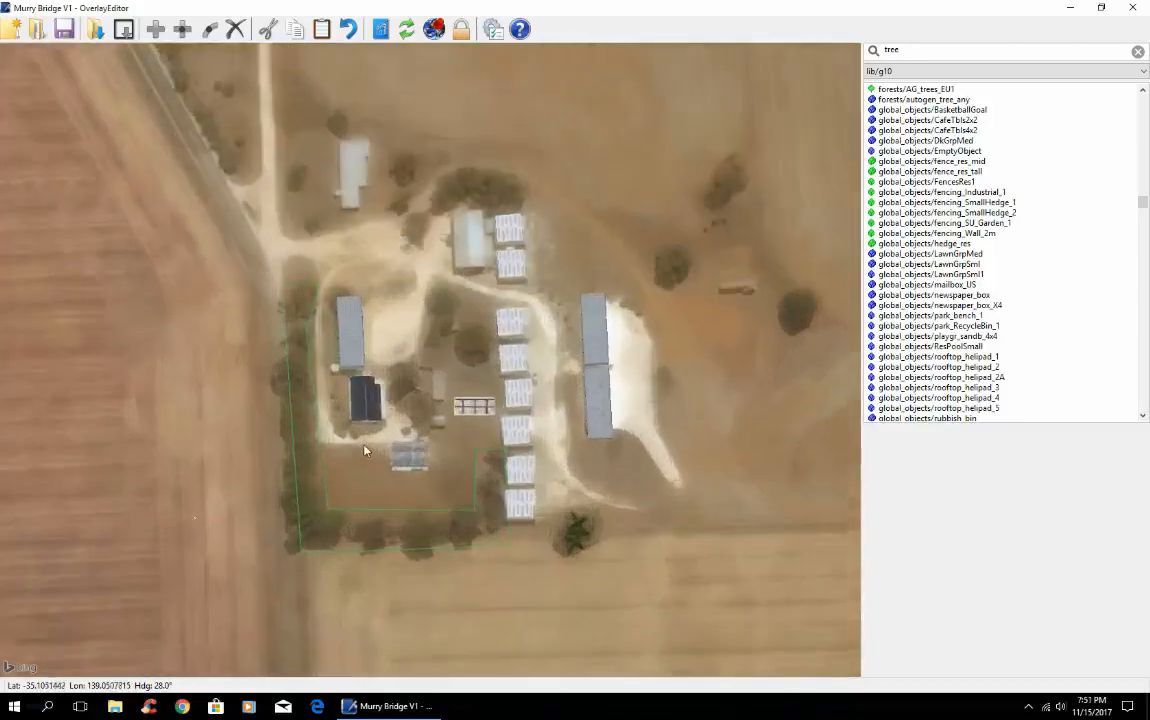
key(Up)
key(Up)
key(Up)
key(Up)
key(Up)
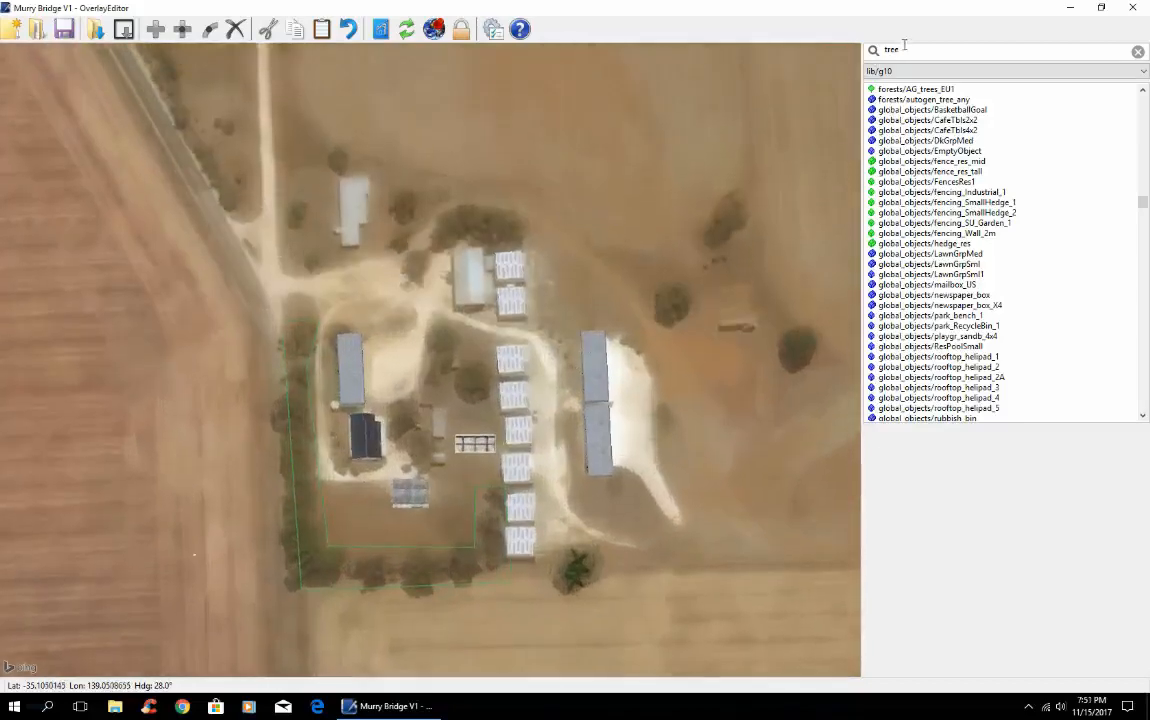
Preview the residential fence and small hedge objects under lib/g10 global_objects
drag(905, 50, 881, 50)
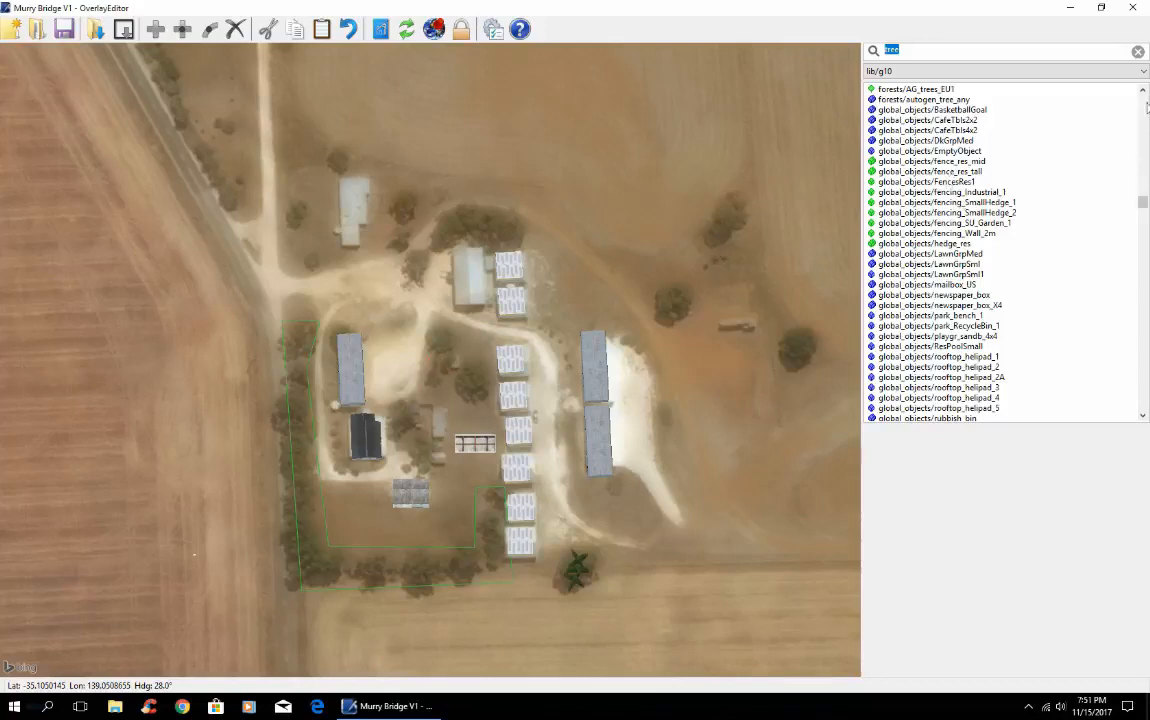
drag(1143, 92, 1143, 92)
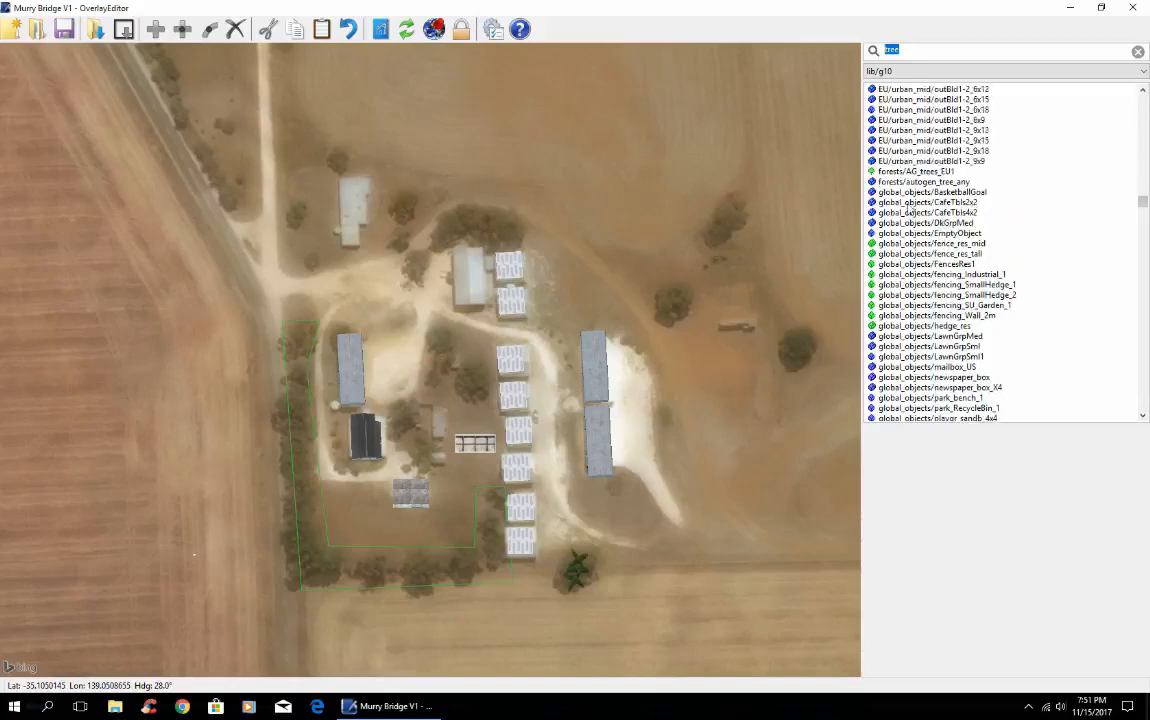
click(905, 224)
click(905, 243)
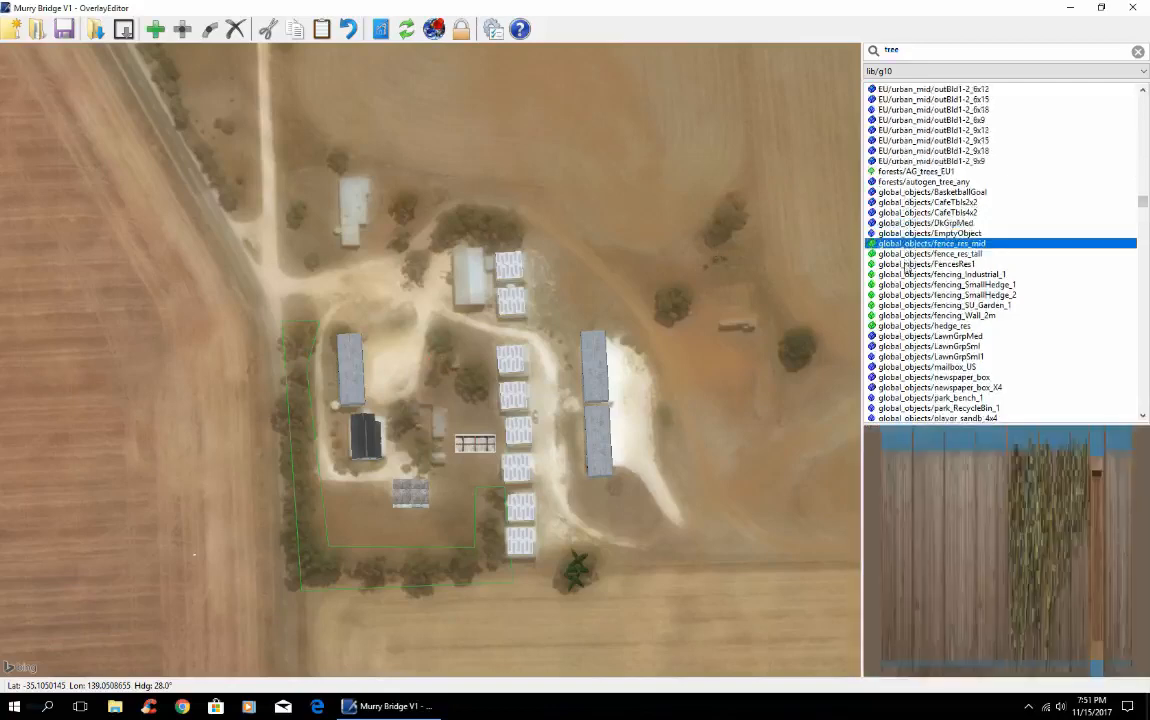
click(905, 264)
click(906, 286)
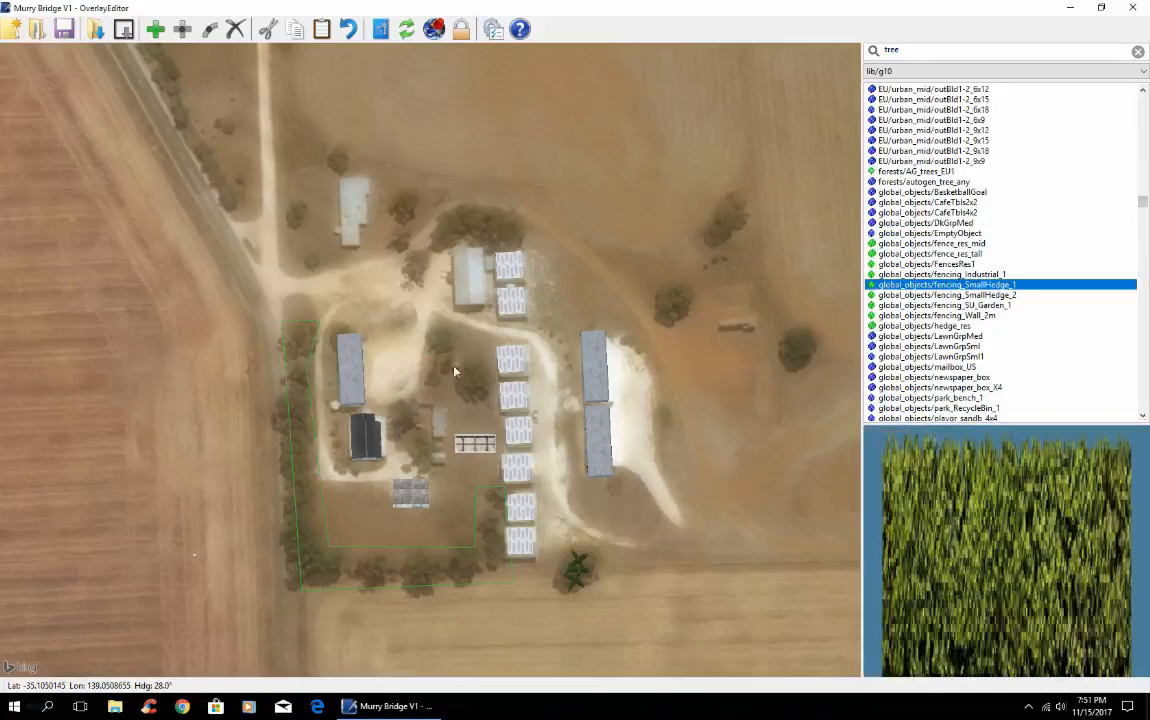
drag(908, 53, 823, 69)
text(indus)
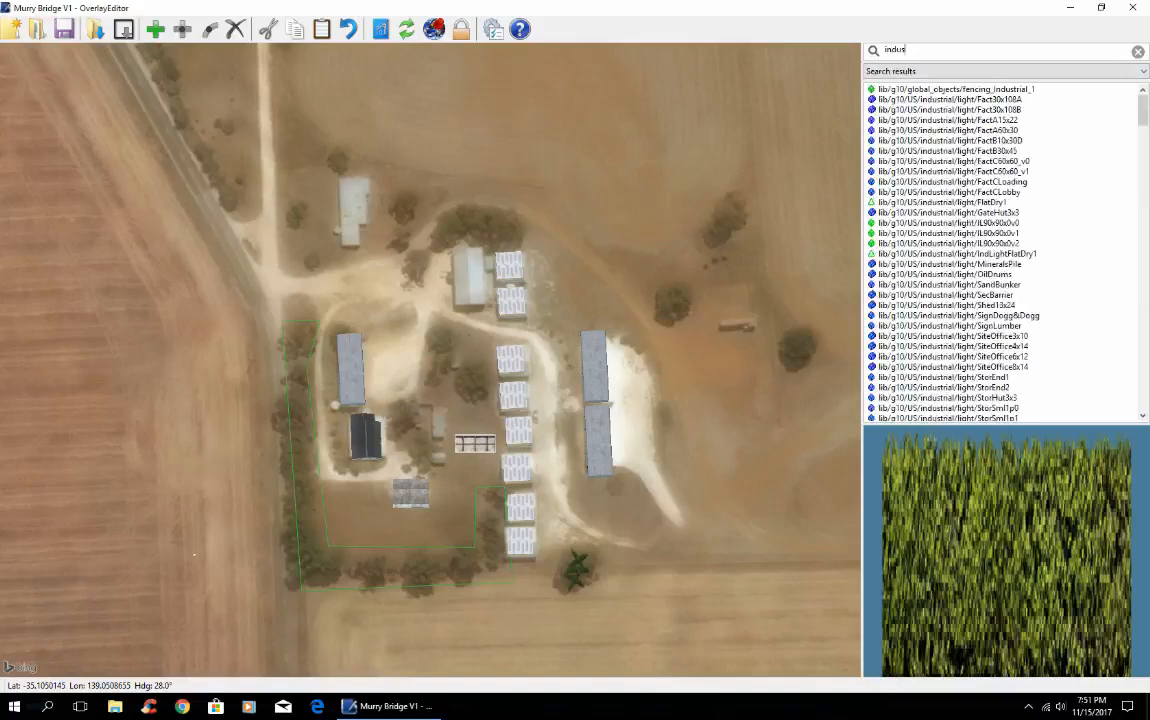
key(BackSpace)
key(BackSpace)
key(BackSpace)
key(BackSpace)
key(BackSpace)
Search the object library for "shed", preview several models and select lib/g10/US/industrial/light/WoodShed8x20
text(she)
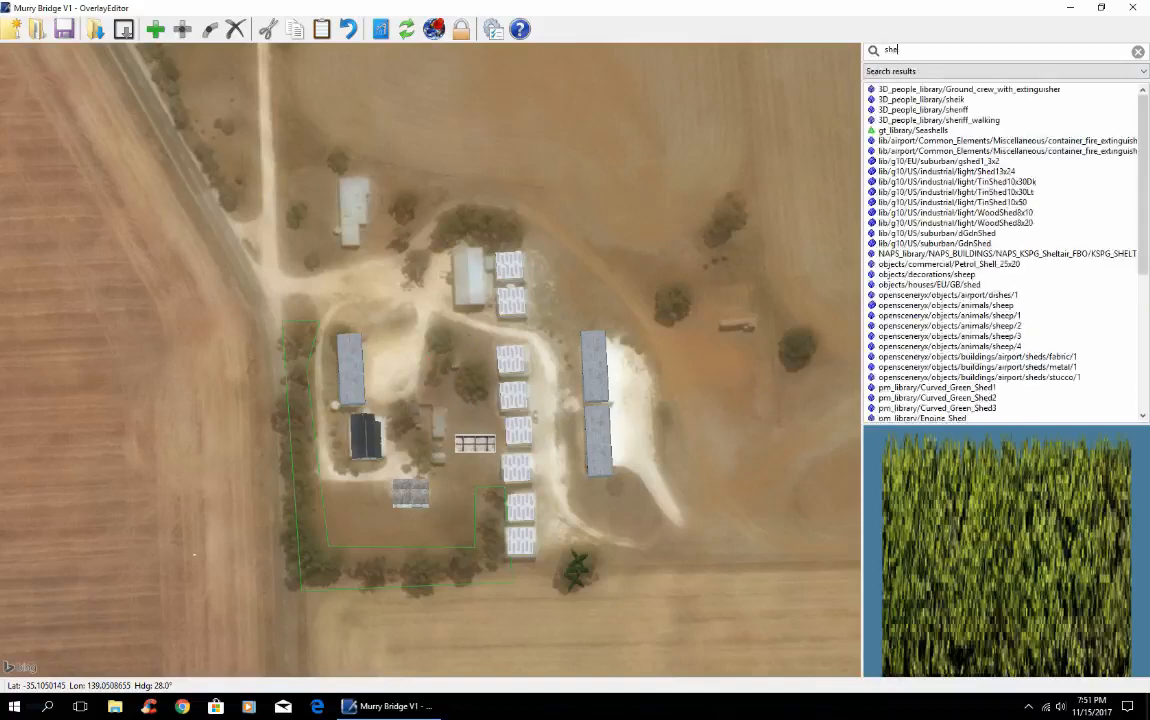
text(d)
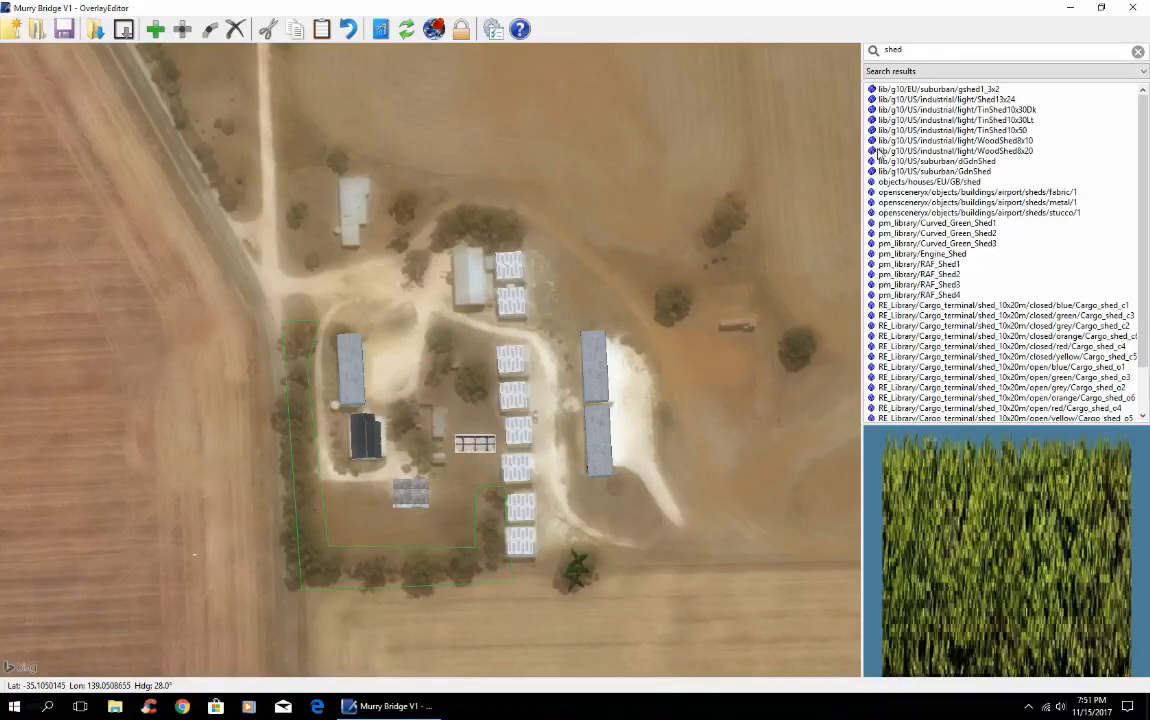
click(880, 172)
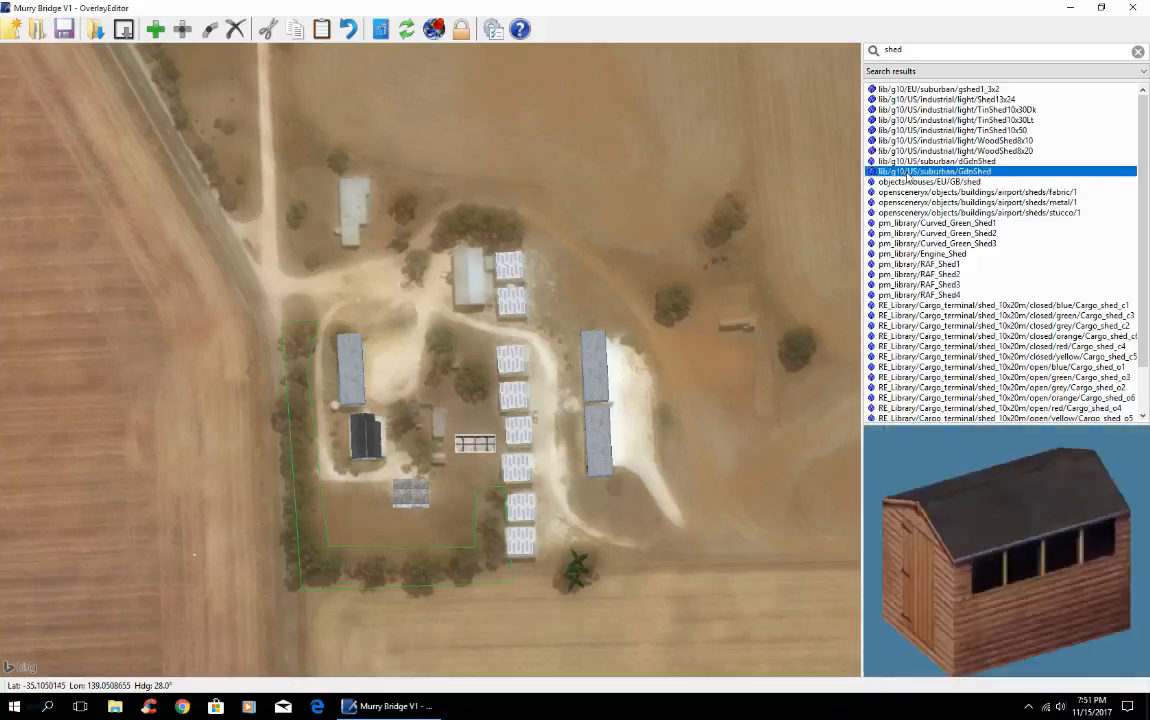
click(463, 289)
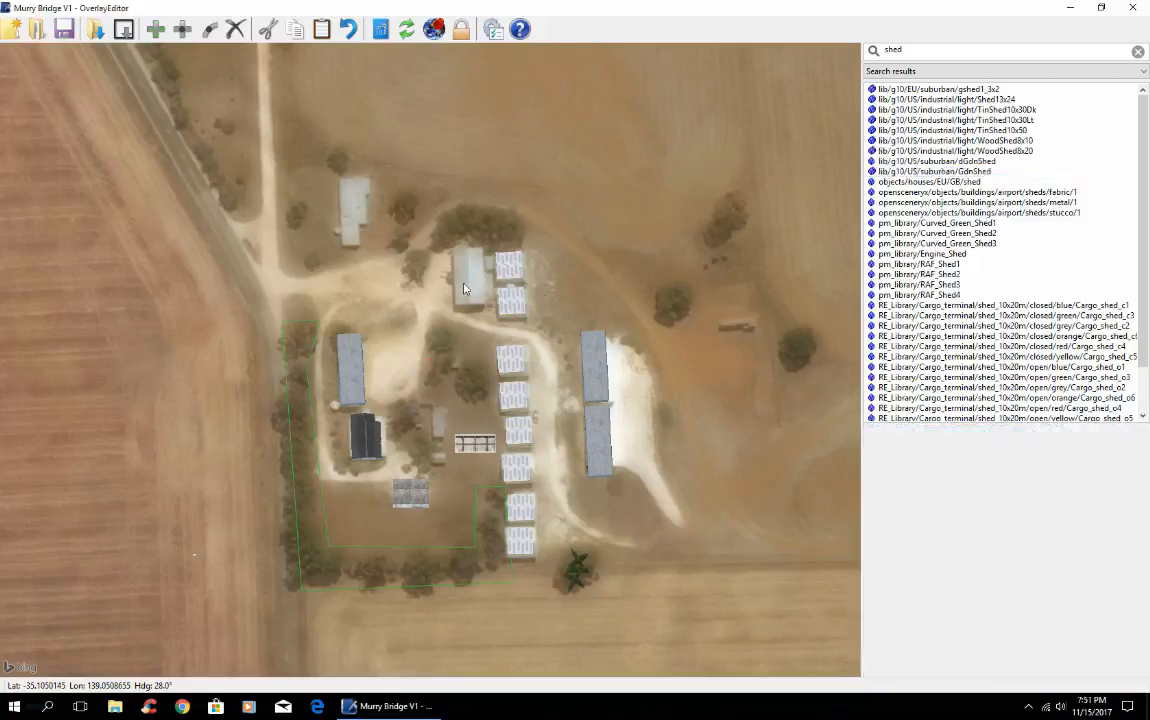
click(928, 192)
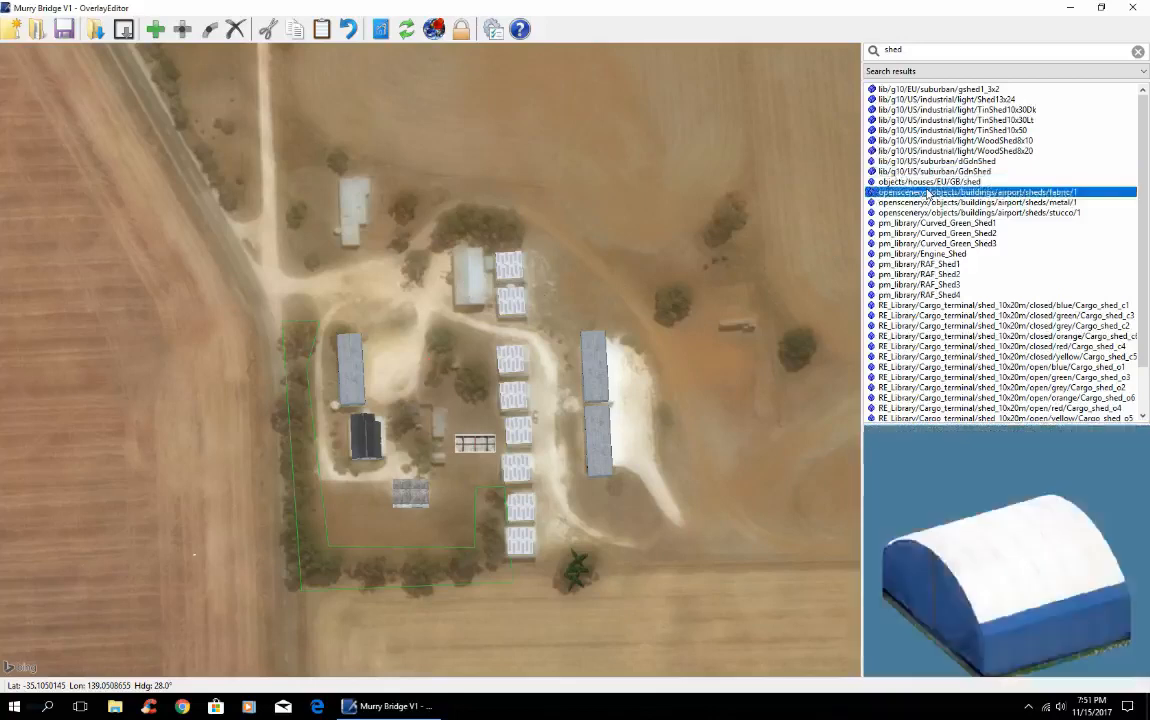
click(926, 182)
click(924, 171)
click(921, 161)
click(919, 150)
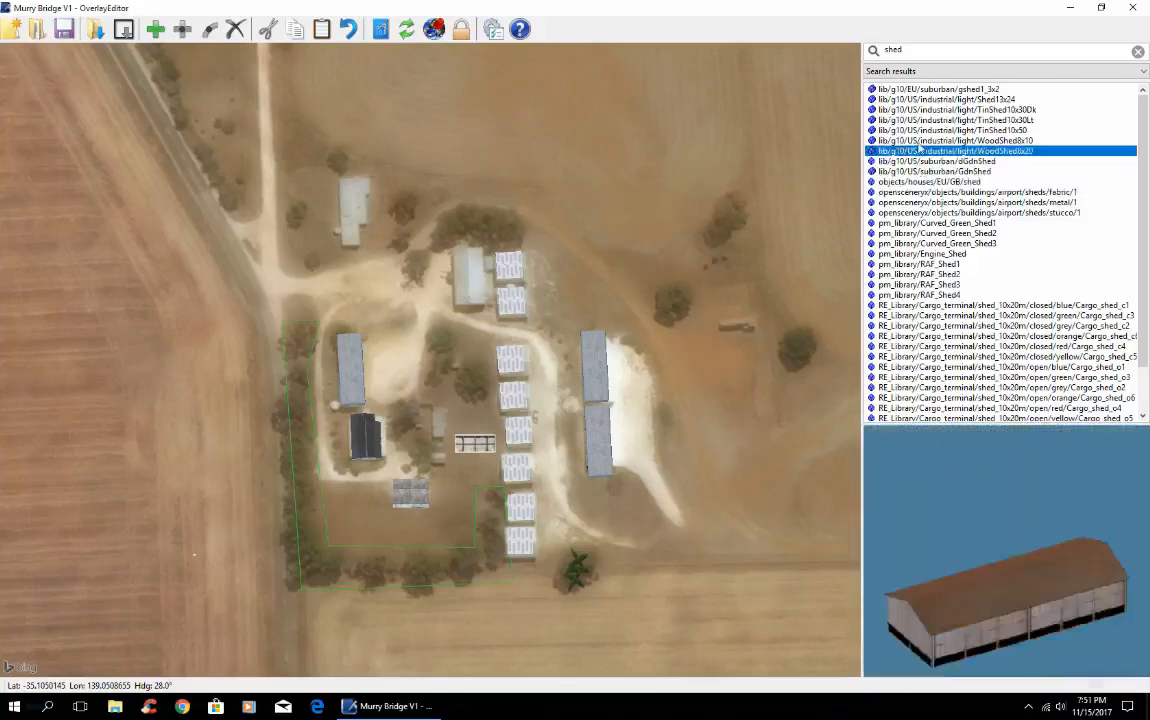
Add the WoodShed8x20 on the pale-roofed building beside the northernmost white sheds and rotate it to heading 24°, aligned with the building's western edge
click(157, 33)
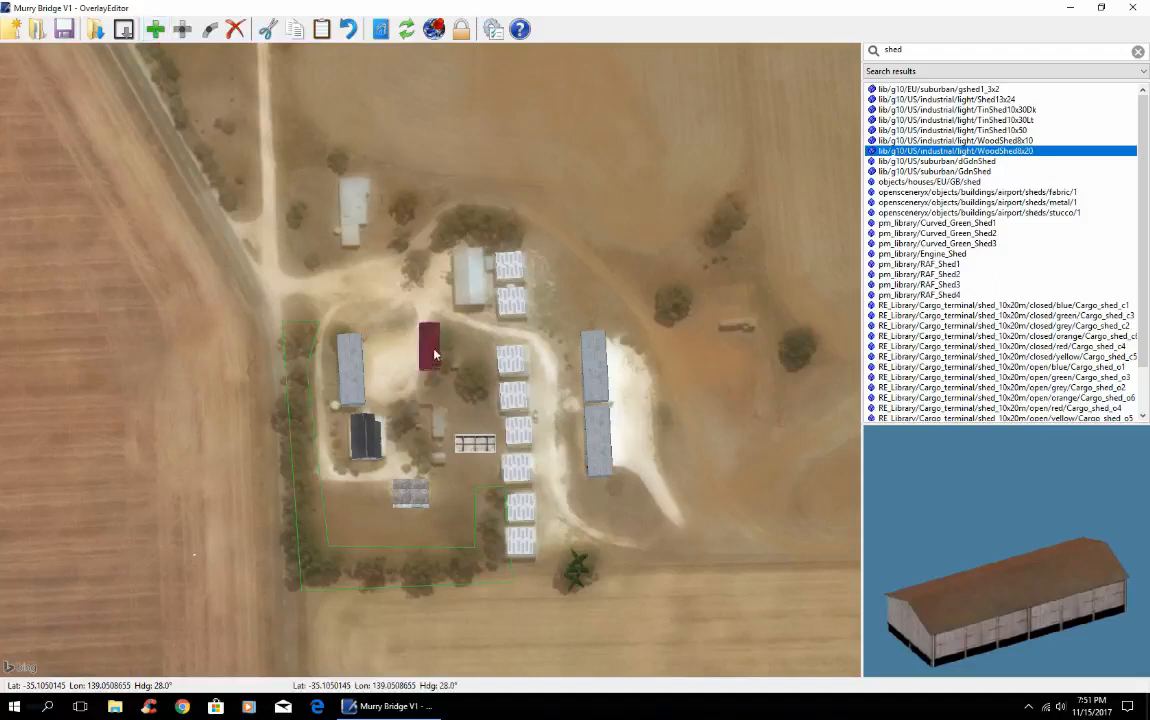
drag(434, 353, 472, 286)
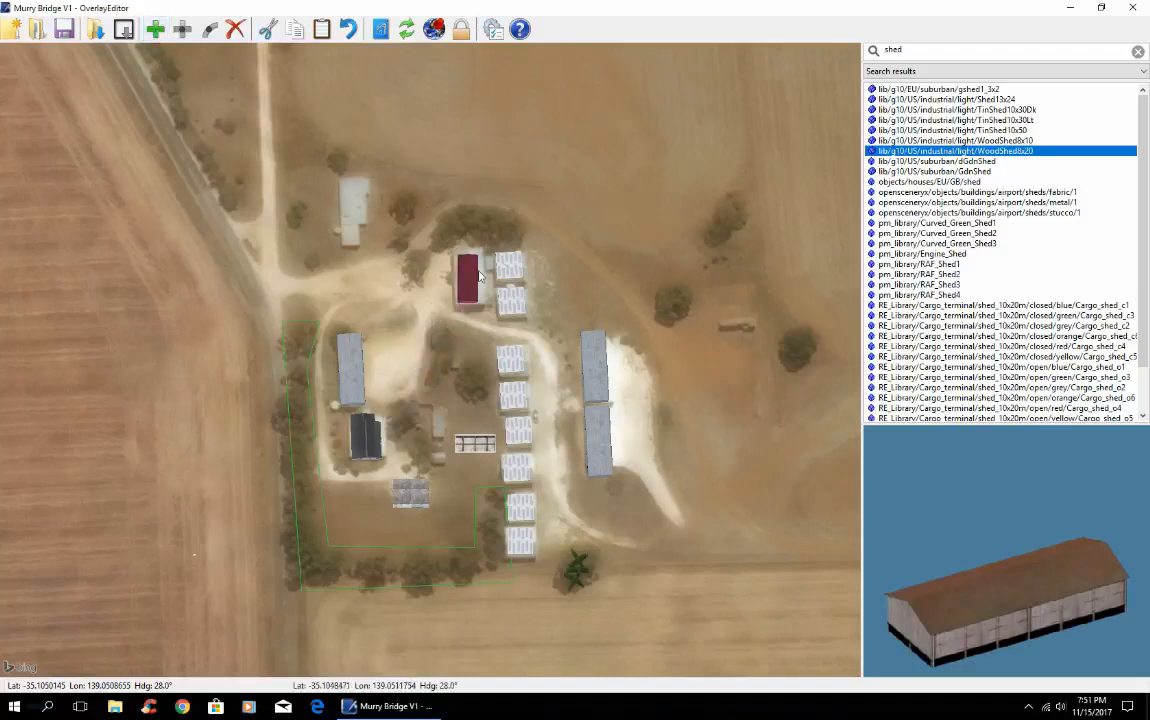
key(q)
key(q)
key(q)
key(q)
key(a)
key(a)
key(a)
key(w)
key(w)
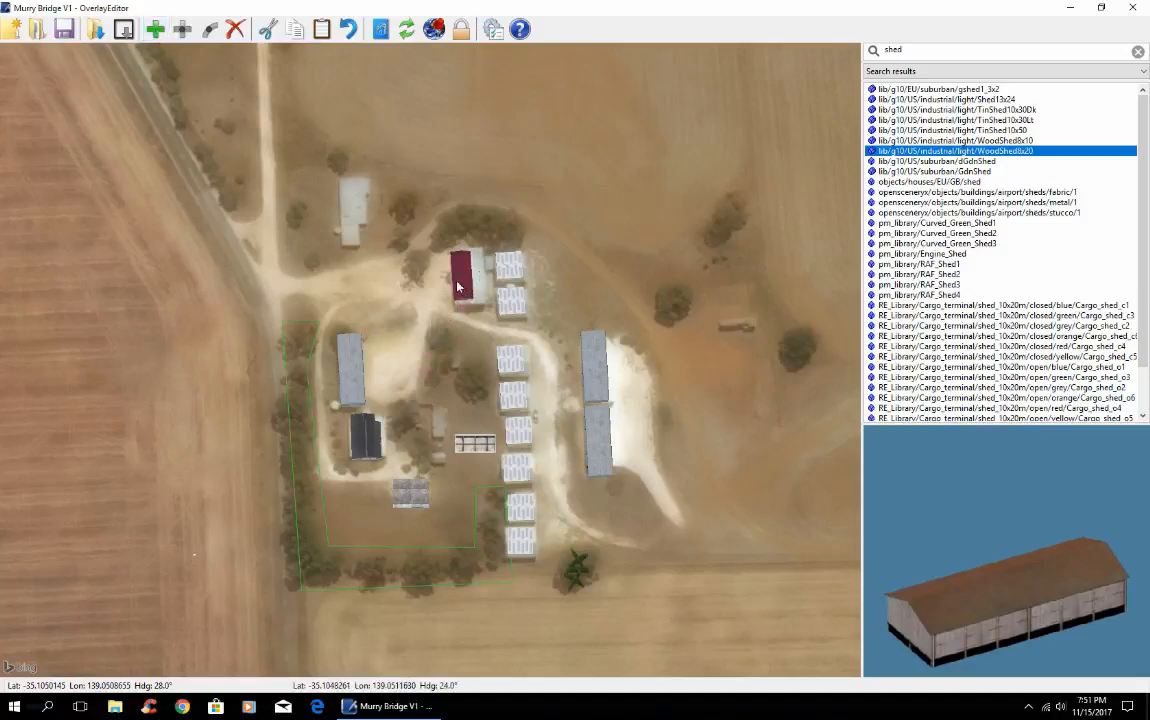
drag(457, 286, 456, 291)
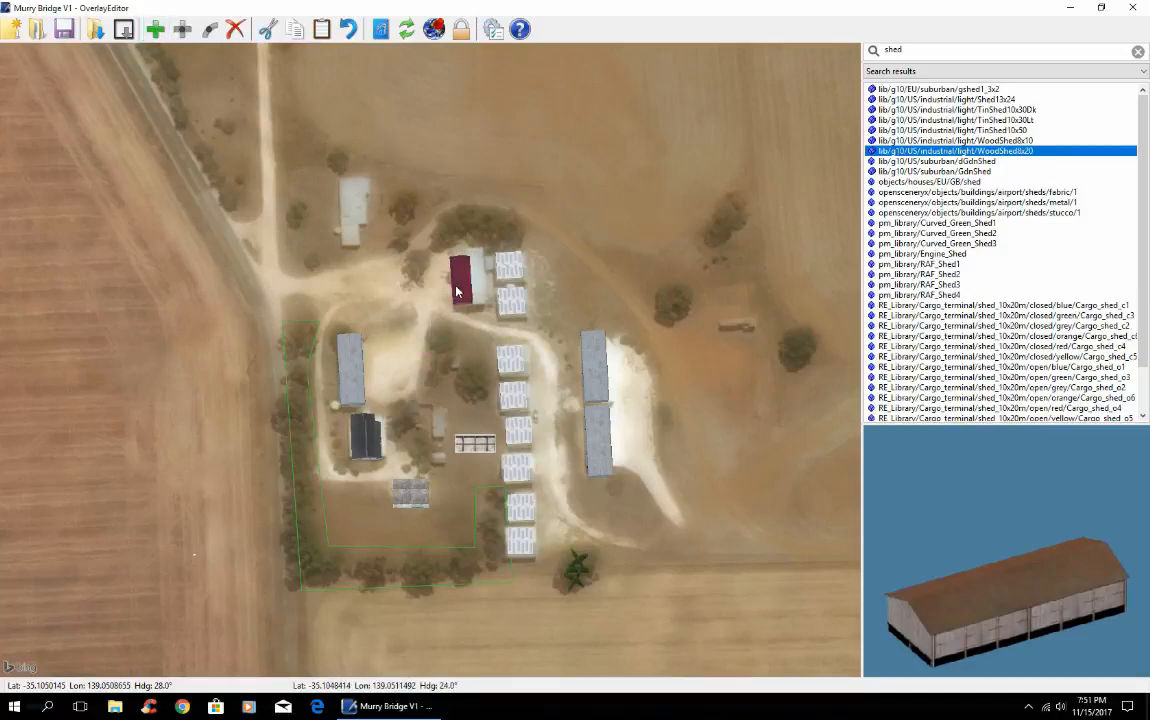
Add a second WoodShed8x20 overlapping the first, shifted north to cover the northern end of the roof's western half
scroll(456, 291, up, 4)
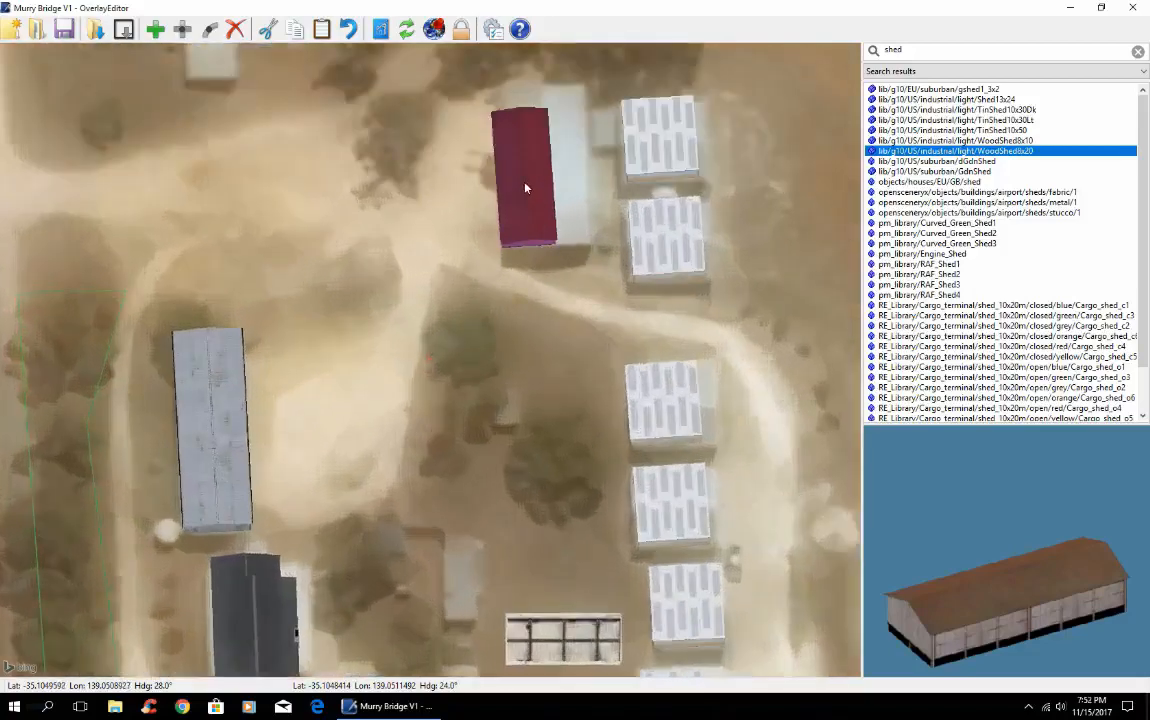
key(Return)
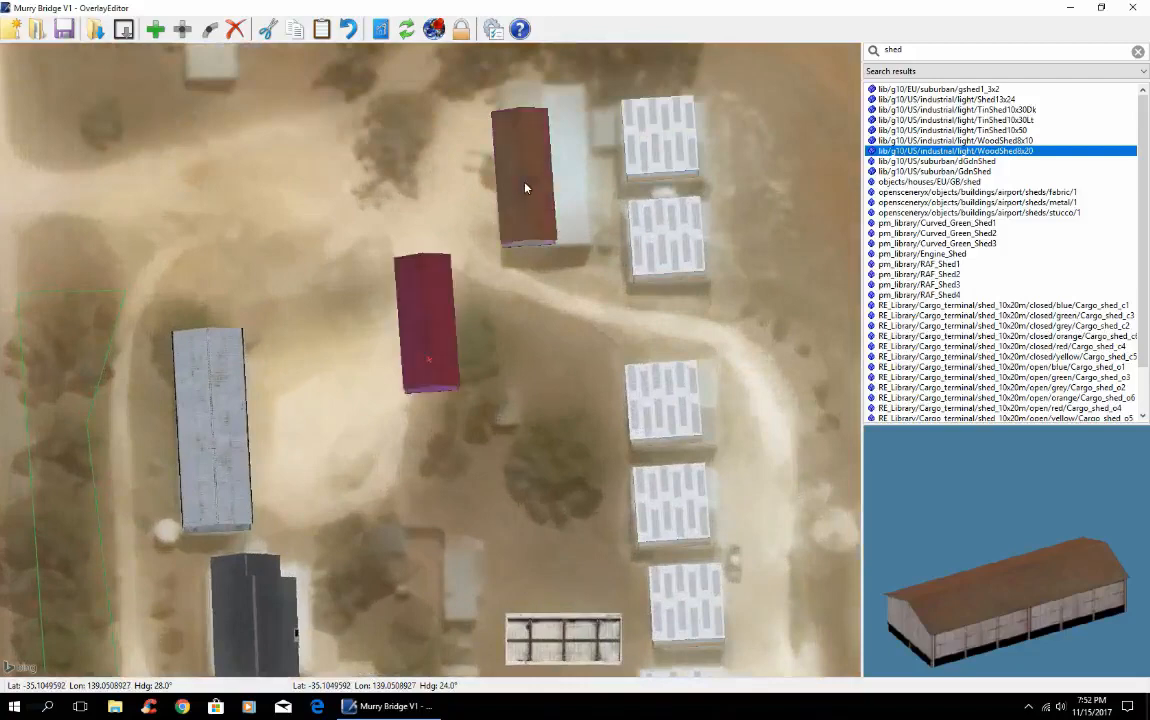
drag(443, 327, 530, 168)
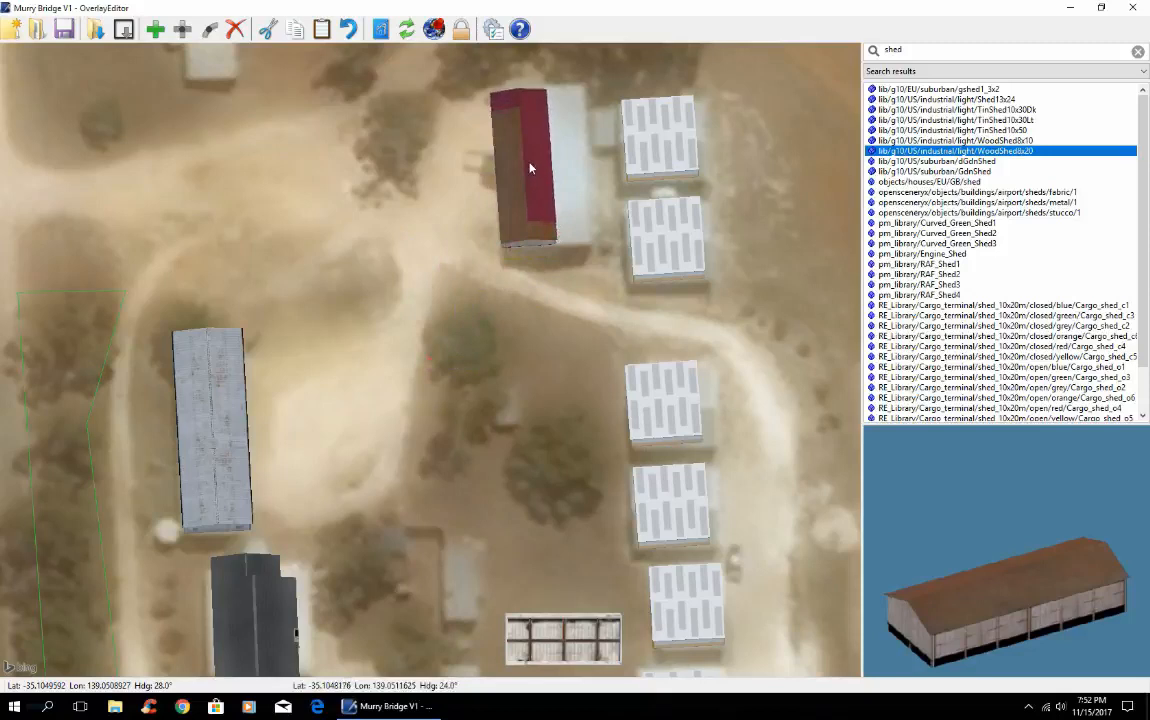
click(409, 257)
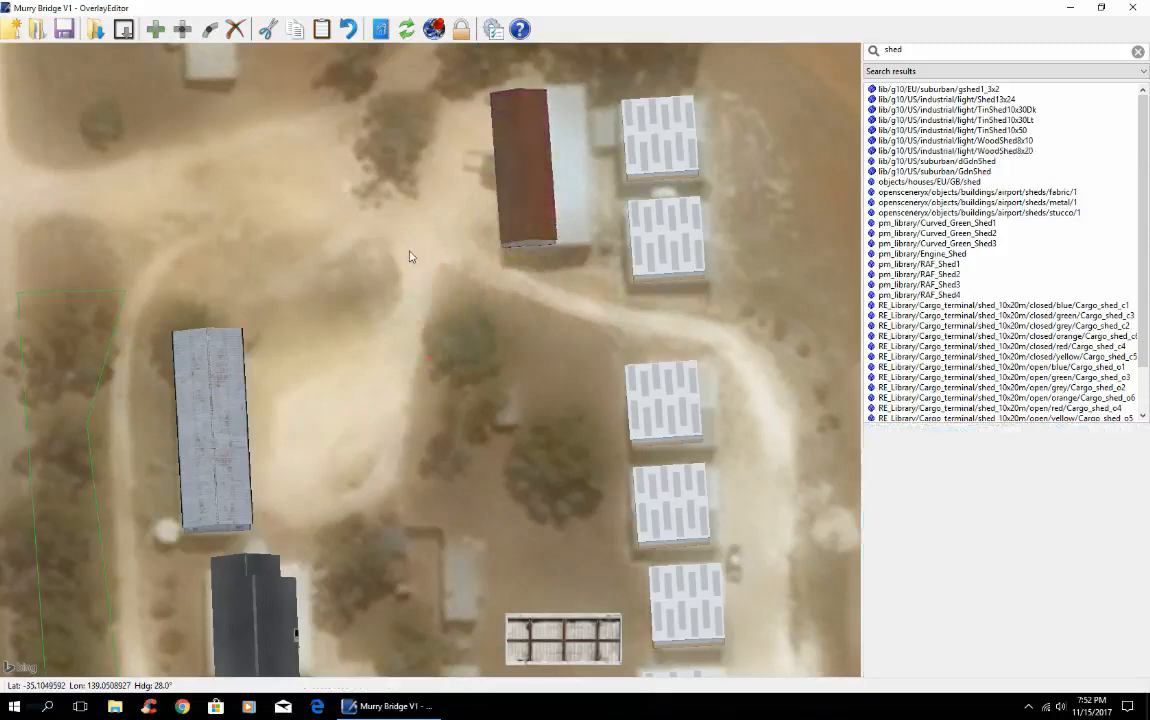
Duplicate the northern wood shed and place the copy over the northern part of the roof's eastern half
click(519, 228)
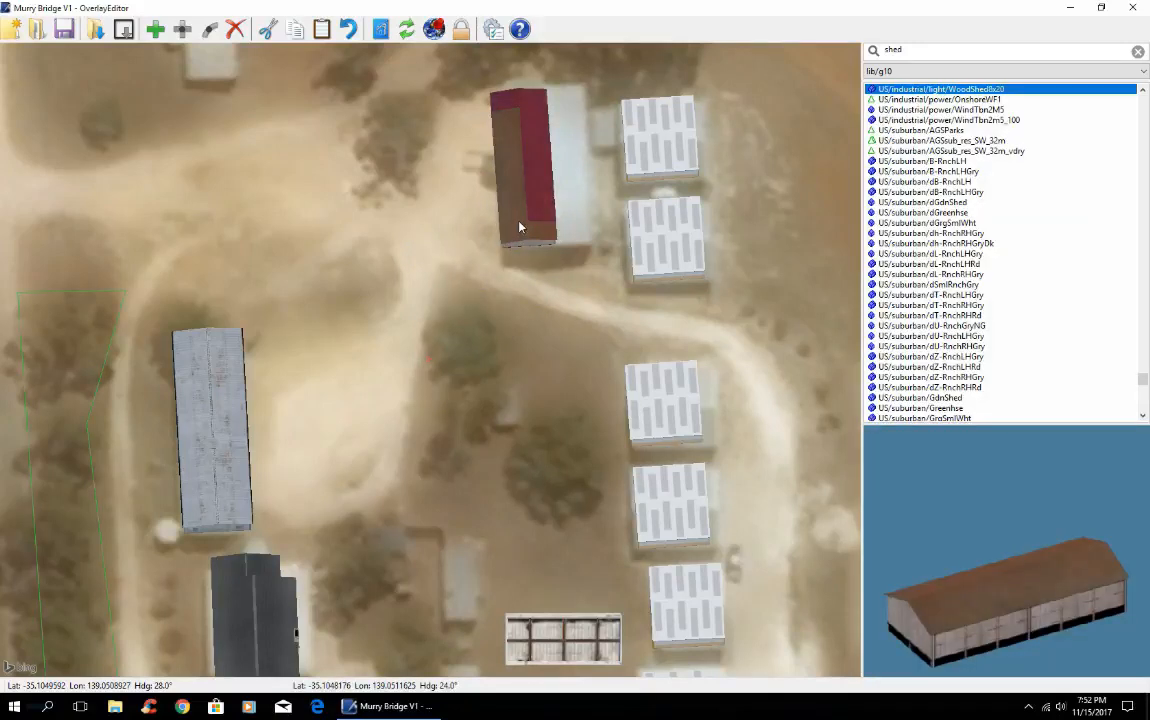
key(ctrl+v)
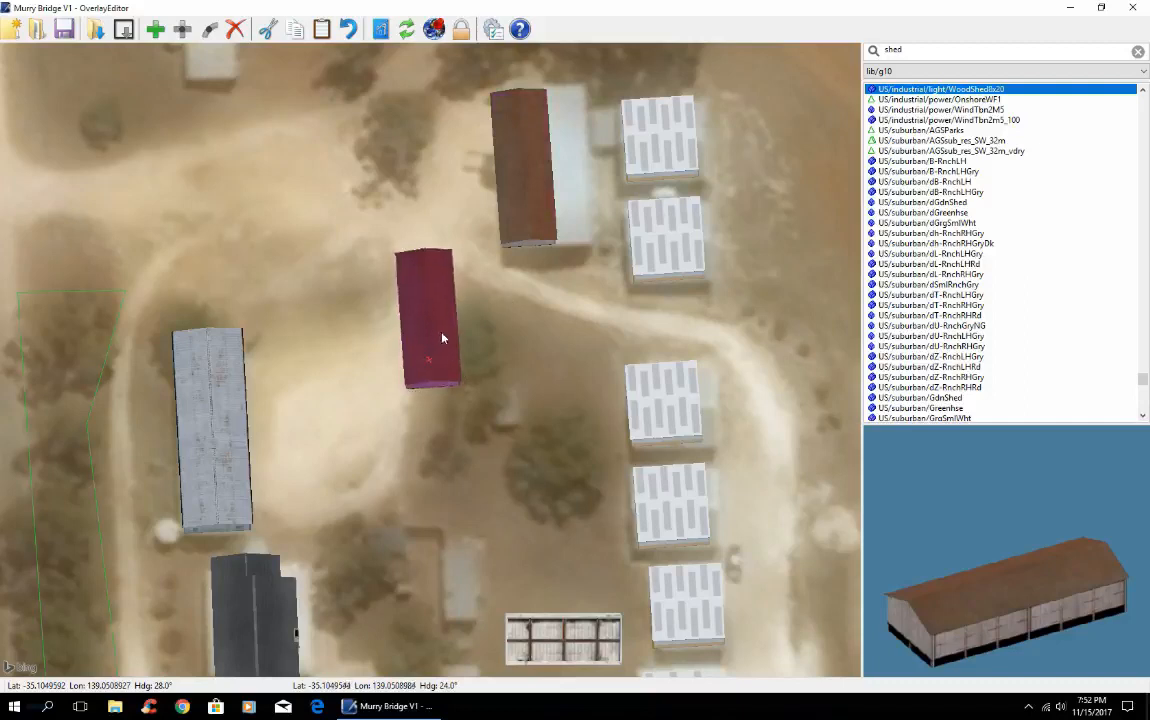
drag(441, 336, 572, 176)
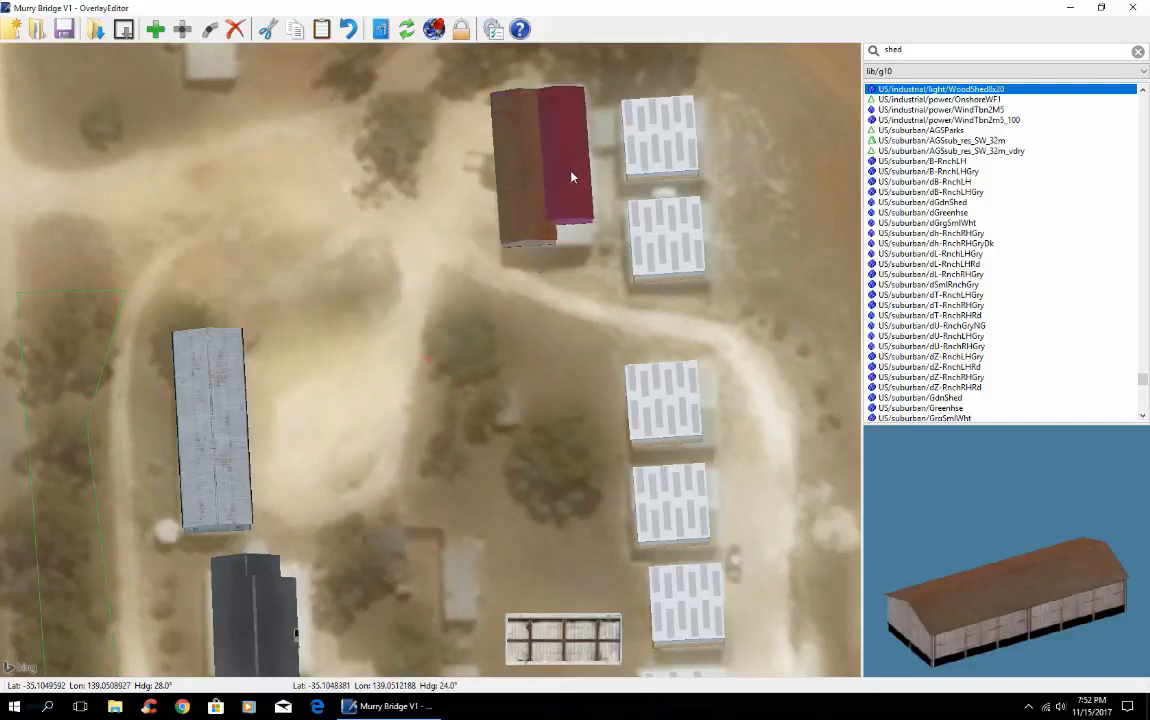
Add another copy of the wood shed to cover the southern end of the roof's eastern half
click(515, 235)
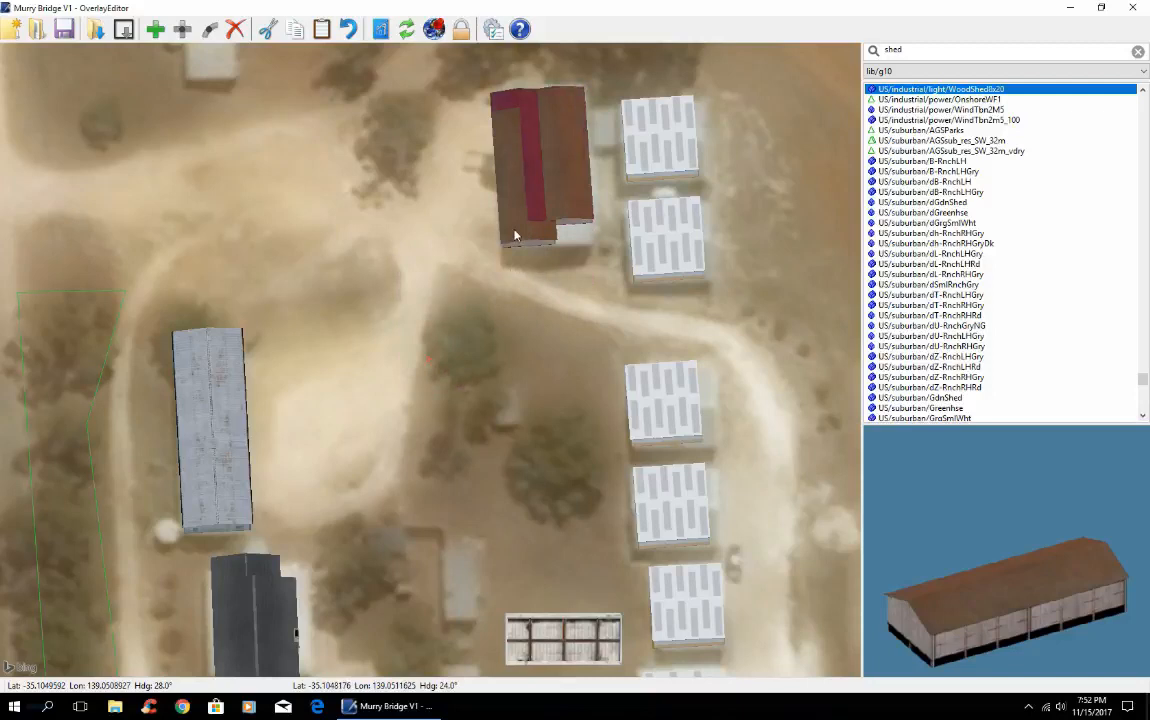
key(ctrl+z)
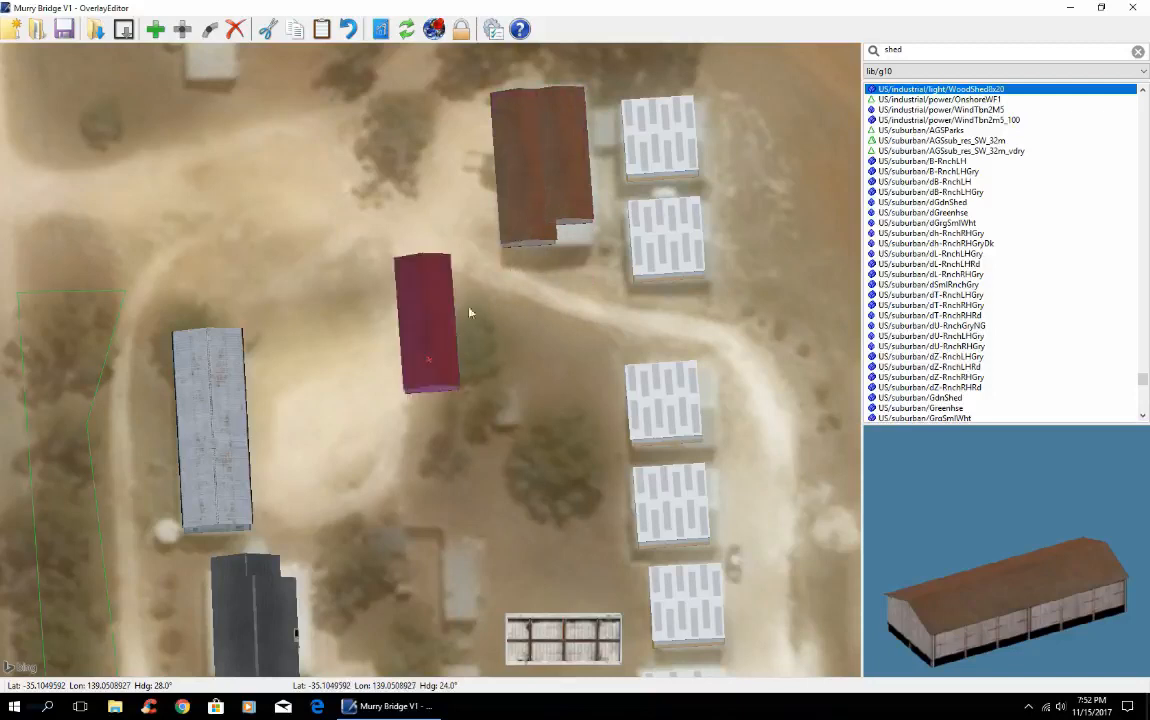
drag(436, 347, 570, 198)
click(526, 305)
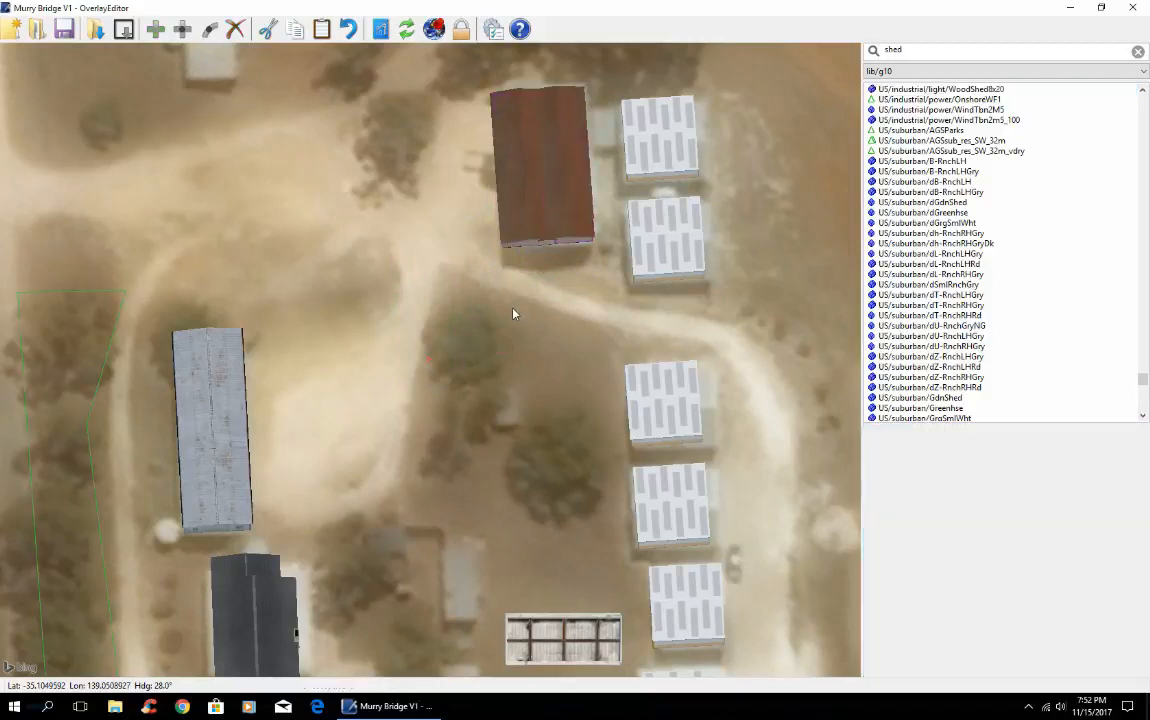
Examine the combined wood sheds and the rest of the farmstead from tilted, rotated viewing angles
scroll(500, 415, down, 5)
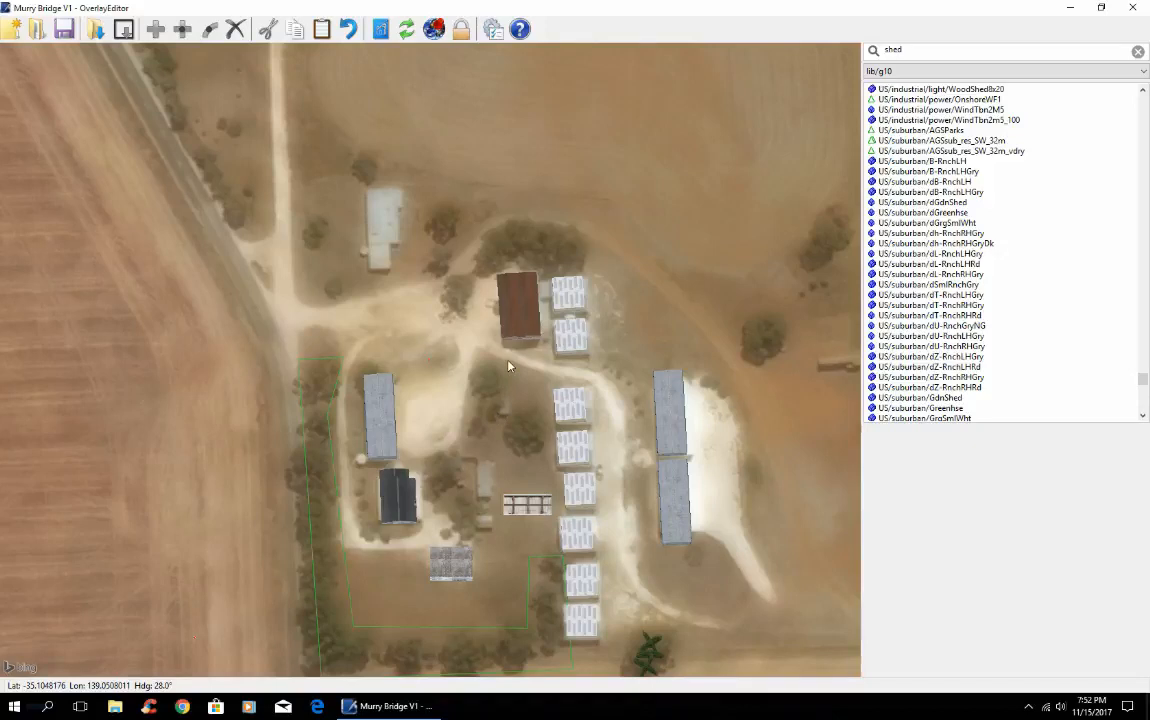
key(End)
key(End)
key(End)
key(End)
key(End)
key(End)
key(End)
key(End)
key(Page_Down)
key(Page_Down)
key(Page_Down)
key(Page_Down)
key(Page_Down)
key(Page_Down)
key(Page_Down)
key(Page_Down)
key(Page_Down)
key(Page_Down)
key(Page_Down)
key(Page_Down)
key(Page_Down)
key(Page_Down)
key(Page_Down)
key(Page_Down)
key(Page_Down)
key(Page_Down)
key(Page_Down)
key(Page_Down)
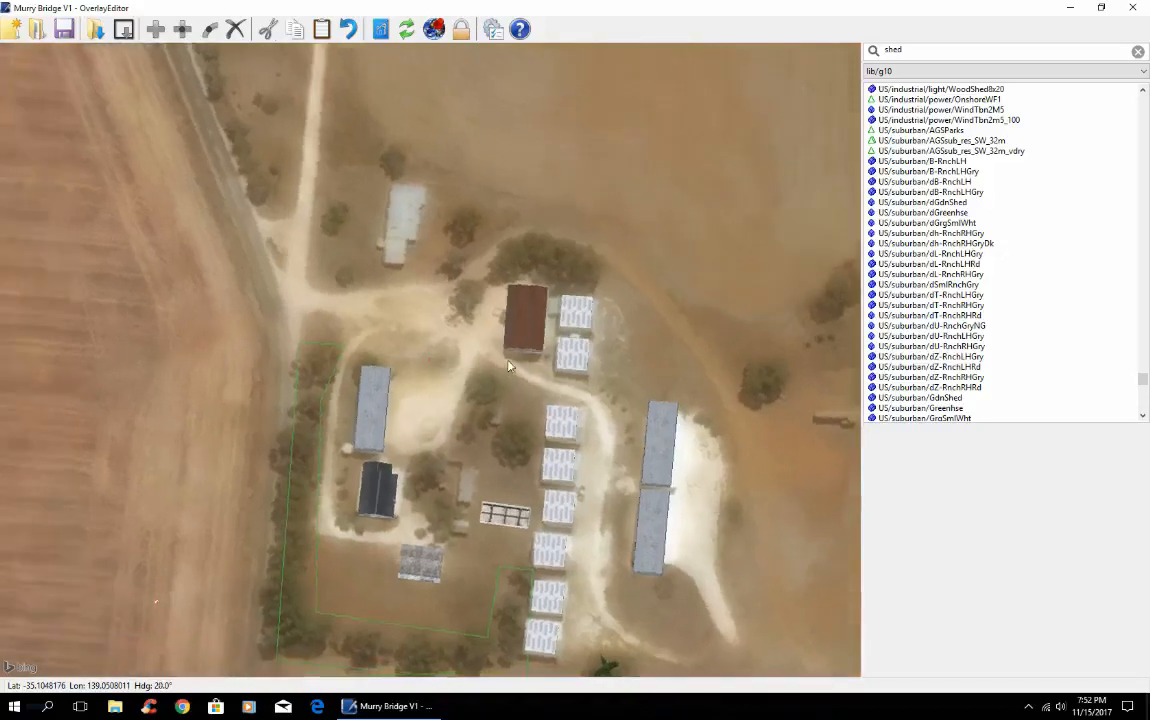
key(Page_Down)
key(Page_Down)
key(Page_Down)
key(Page_Down)
key(Page_Down)
key(Page_Down)
key(Page_Down)
key(Page_Down)
key(Page_Down)
key(Page_Down)
key(Page_Down)
key(Page_Down)
key(Page_Down)
key(Page_Down)
key(Page_Down)
key(Page_Down)
key(Page_Down)
key(Page_Down)
key(Page_Down)
key(Page_Down)
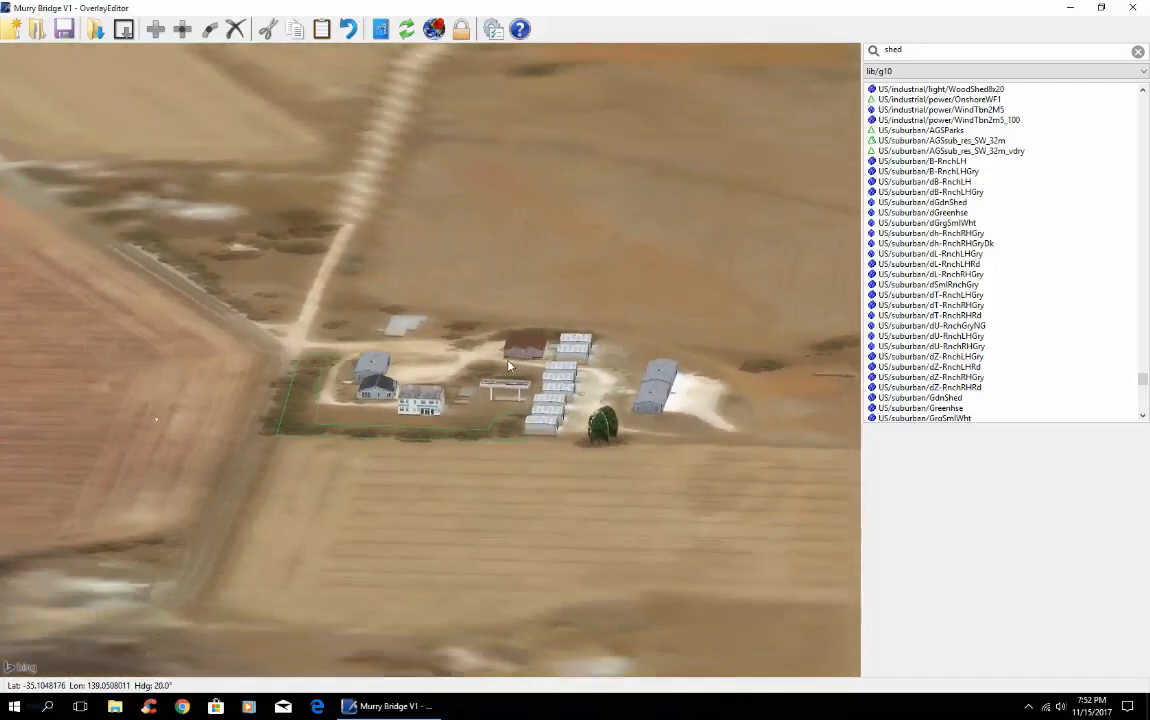
key(Page_Up)
key(Page_Up)
key(Page_Up)
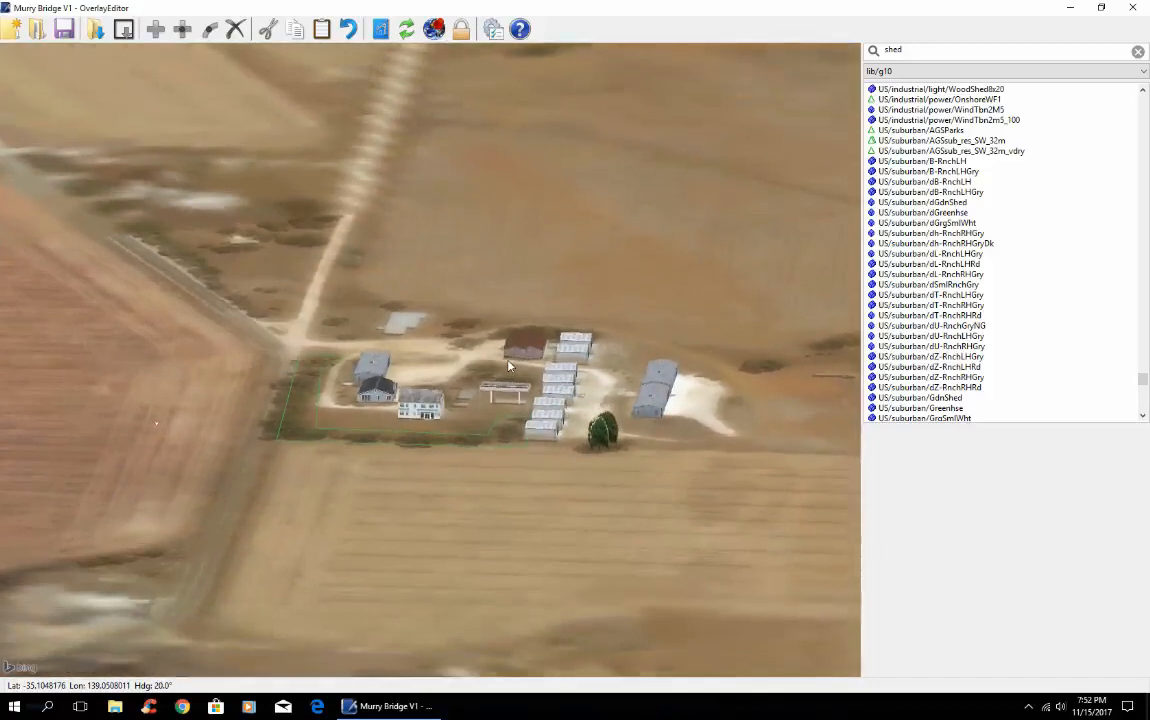
key(Left)
key(Left)
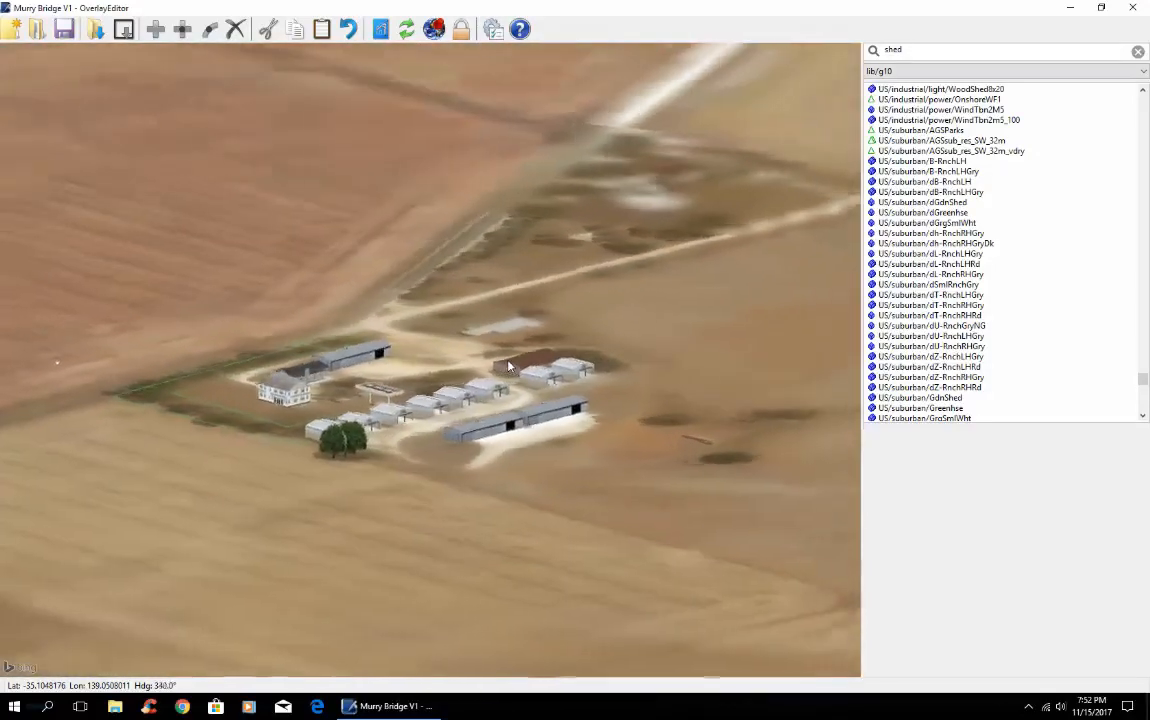
Add another TinShed10x30Lt beside the existing long shed near the farmhouse and rotate it to a heading of 24°
key(Left)
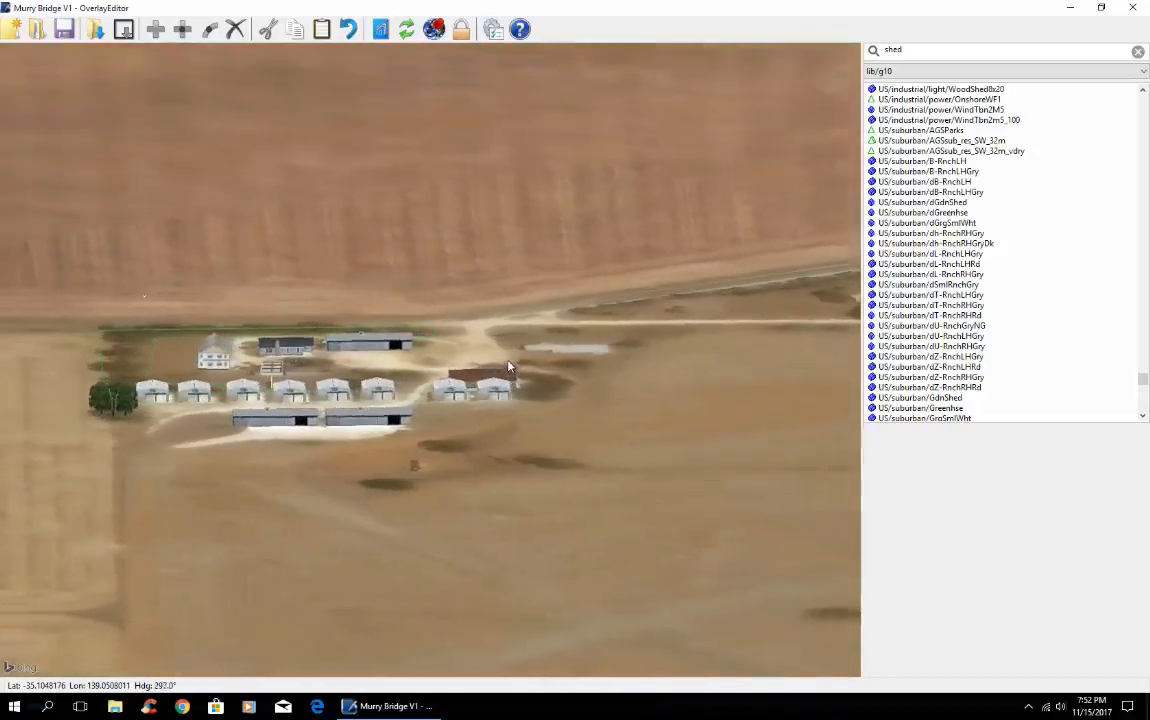
click(370, 344)
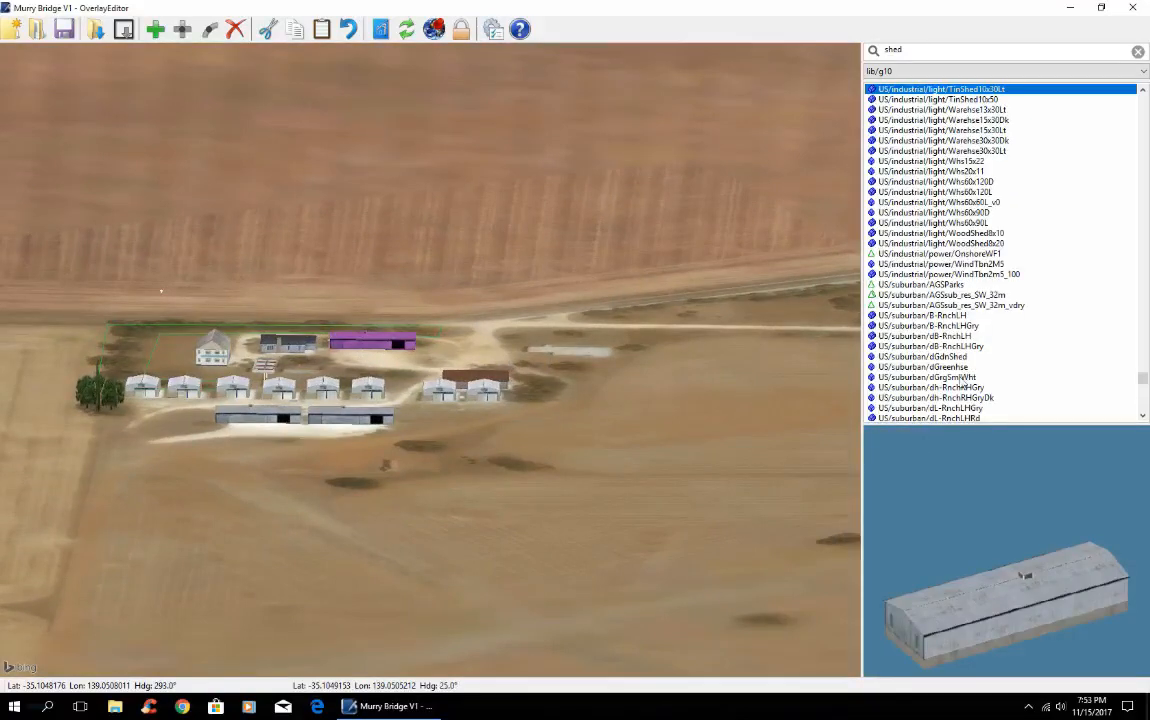
click(155, 33)
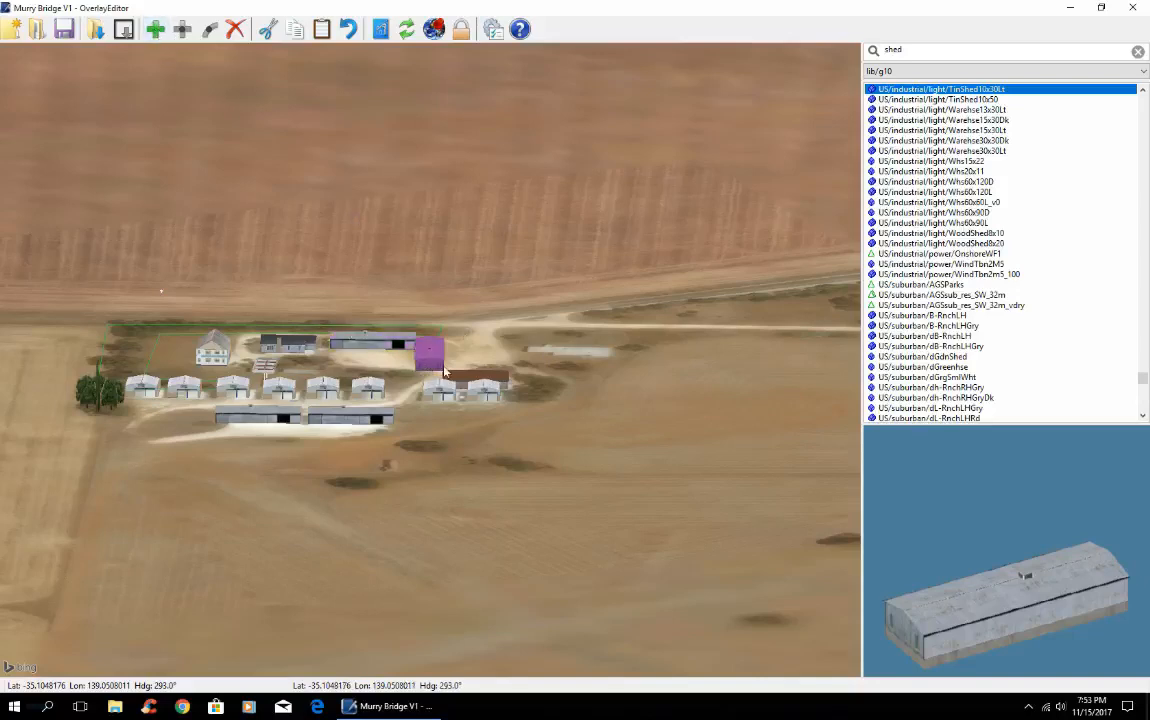
key(q)
key(q)
key(q)
key(q)
key(q)
key(q)
key(q)
key(q)
key(q)
key(q)
key(q)
key(q)
key(q)
key(q)
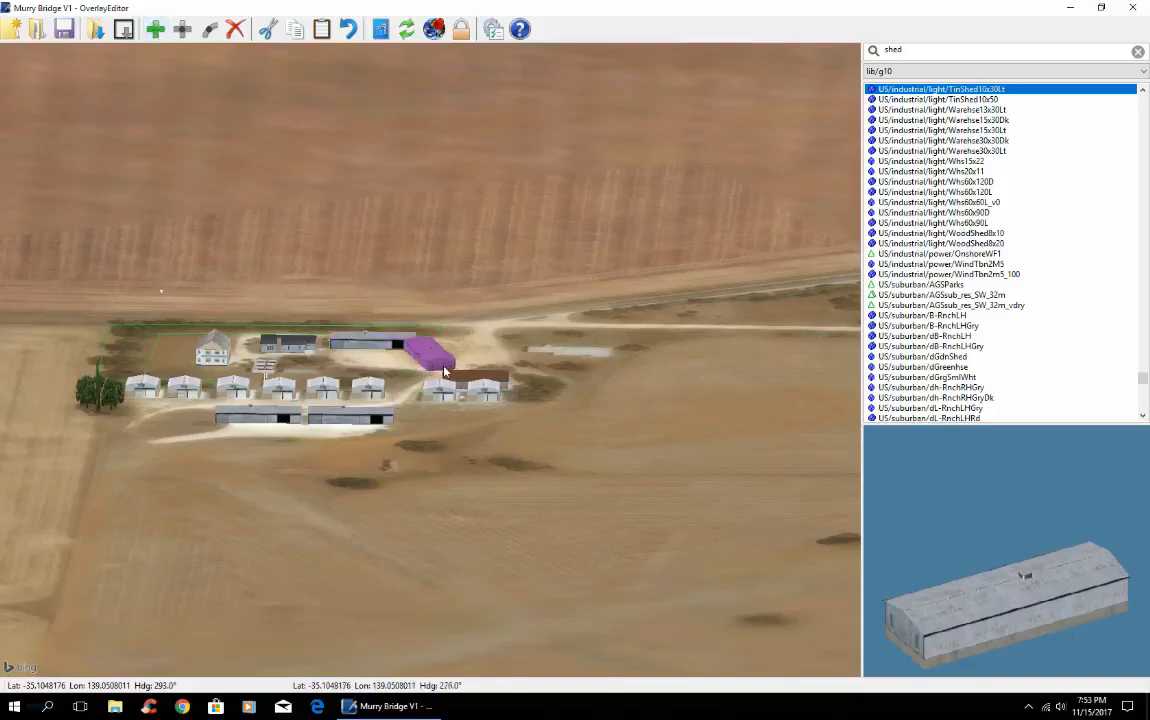
key(q)
key(q)
key(q)
key(q)
key(q)
key(q)
key(q)
key(q)
key(q)
key(q)
key(q)
key(q)
key(q)
key(q)
key(q)
key(q)
key(q)
key(q)
key(q)
key(q)
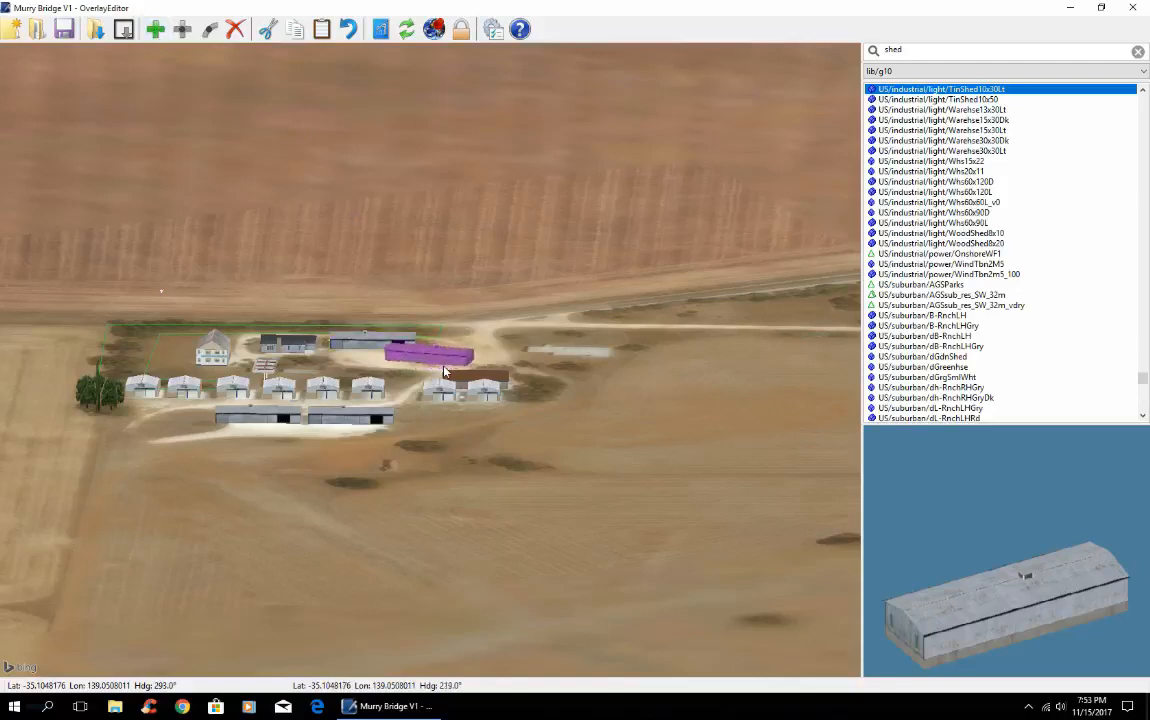
key(q)
key(q)
key(q)
key(q)
key(q)
key(q)
key(q)
key(q)
key(q)
key(q)
key(q)
key(q)
key(q)
key(q)
key(q)
key(q)
key(q)
key(q)
key(q)
key(q)
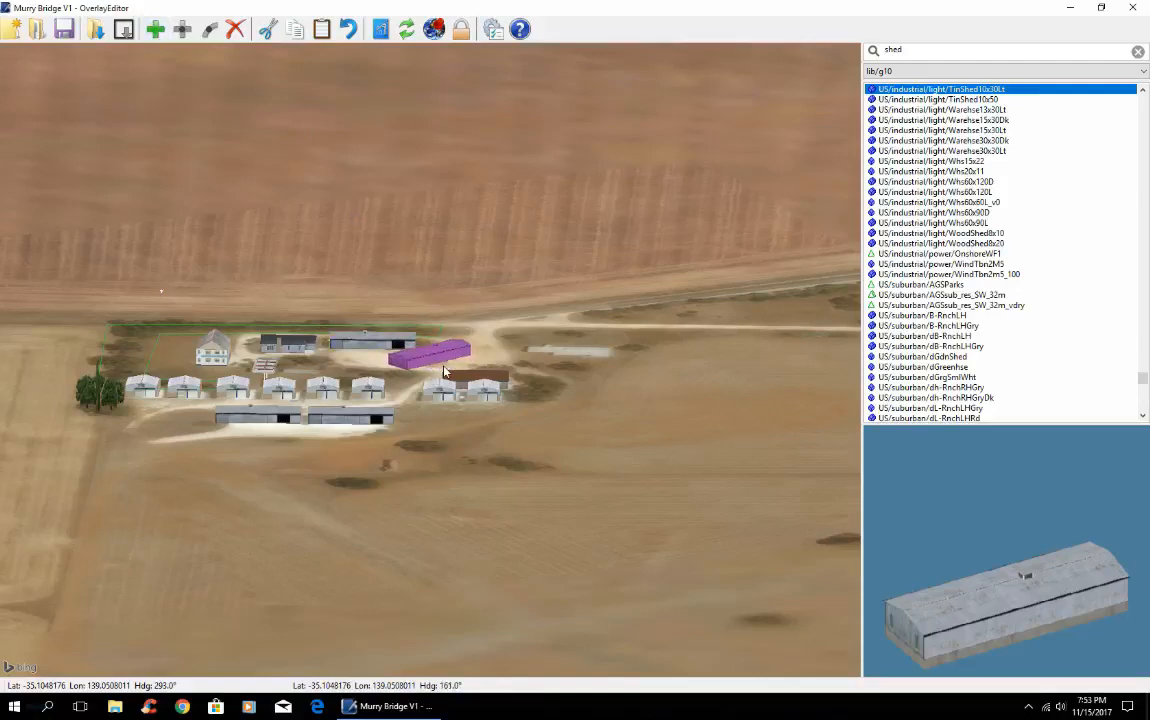
key(q)
key(q)
key(q)
key(q)
key(q)
key(q)
key(q)
key(q)
key(q)
key(q)
key(q)
key(q)
key(q)
key(q)
key(q)
key(q)
key(q)
key(q)
key(q)
key(q)
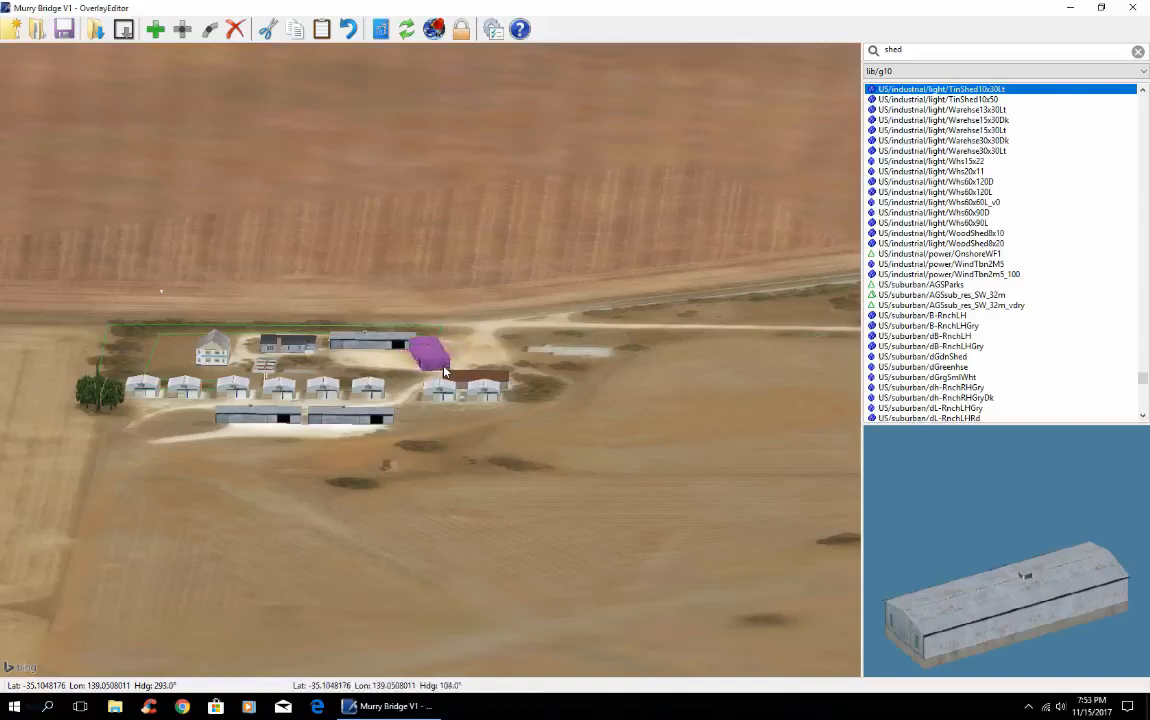
key(q)
key(q)
key(q)
key(q)
key(q)
key(q)
key(q)
key(q)
key(q)
key(q)
key(q)
key(q)
key(q)
key(q)
key(q)
key(q)
key(q)
key(q)
key(q)
key(q)
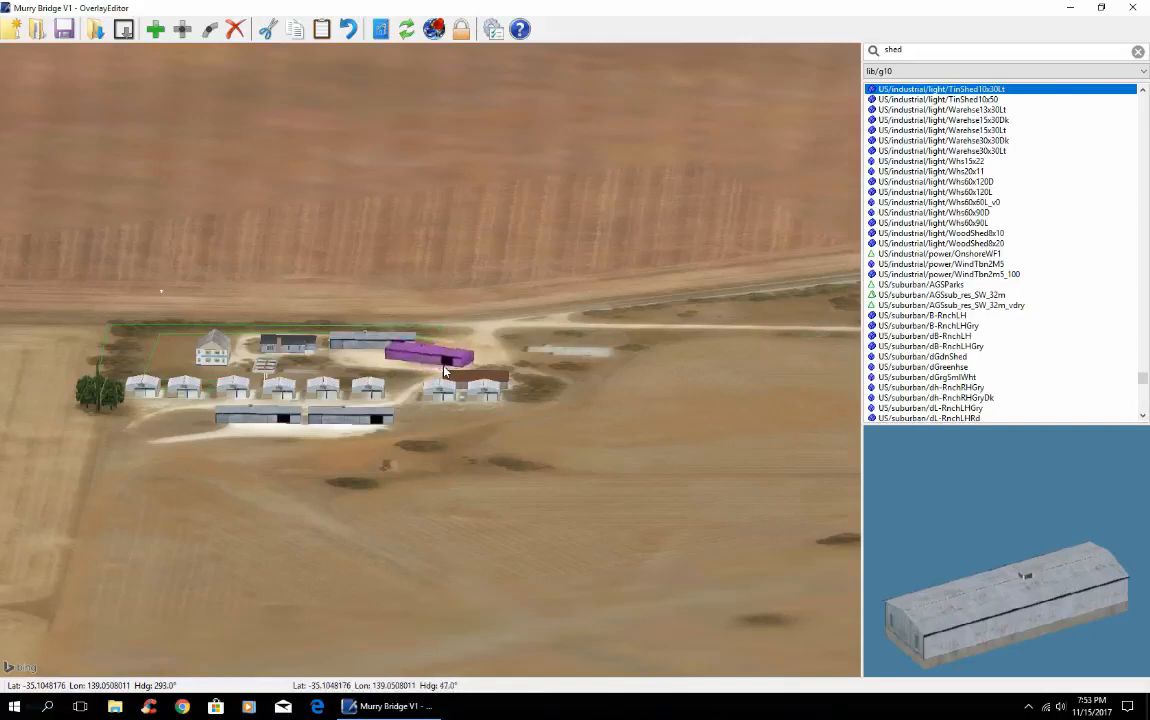
key(q)
key(q)
key(q)
key(q)
key(q)
key(q)
key(q)
key(q)
key(q)
key(q)
key(q)
key(q)
key(q)
key(q)
key(q)
key(q)
key(q)
key(q)
key(q)
key(q)
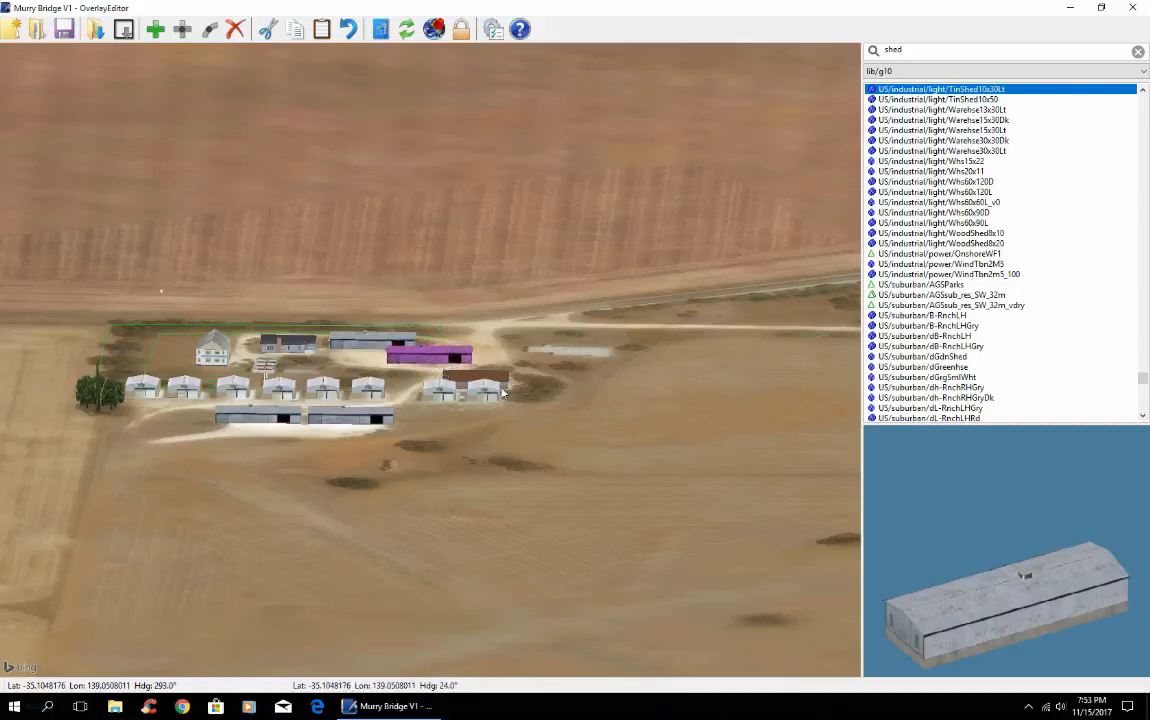
Move the new tin shed onto the pale roof across the entrance track and align it at a heading of 25°
drag(440, 361, 573, 347)
scroll(595, 389, up, 3)
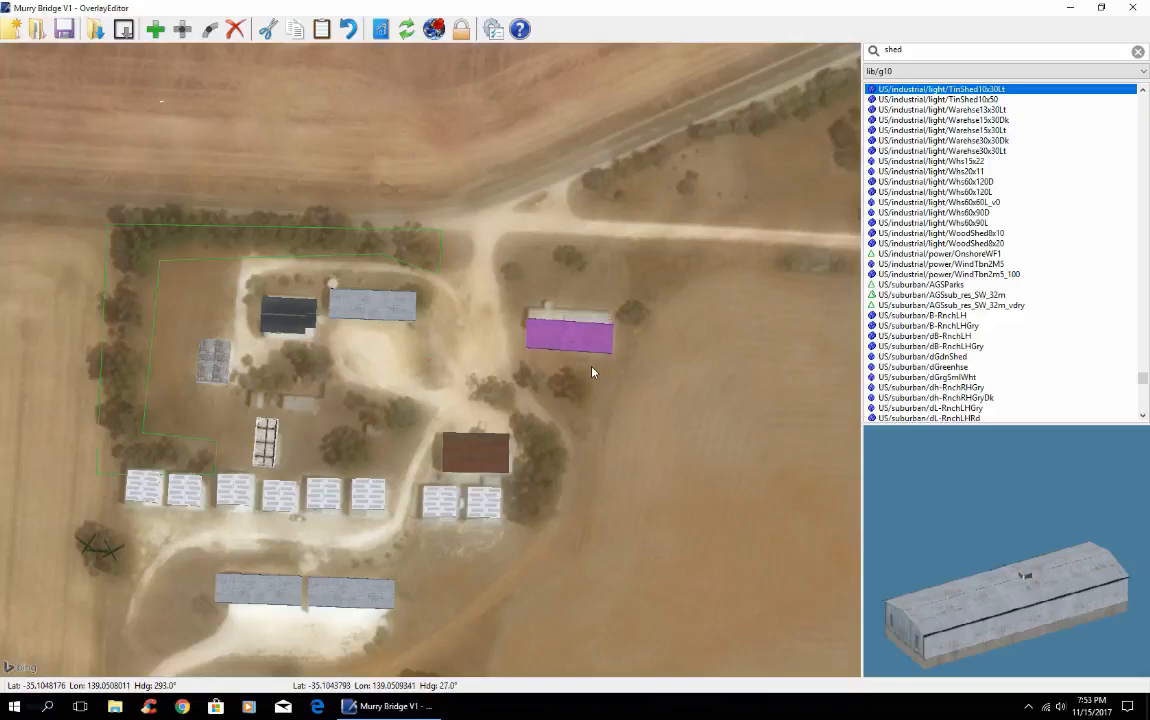
key(w)
key(w)
key(q)
key(q)
drag(576, 345, 576, 331)
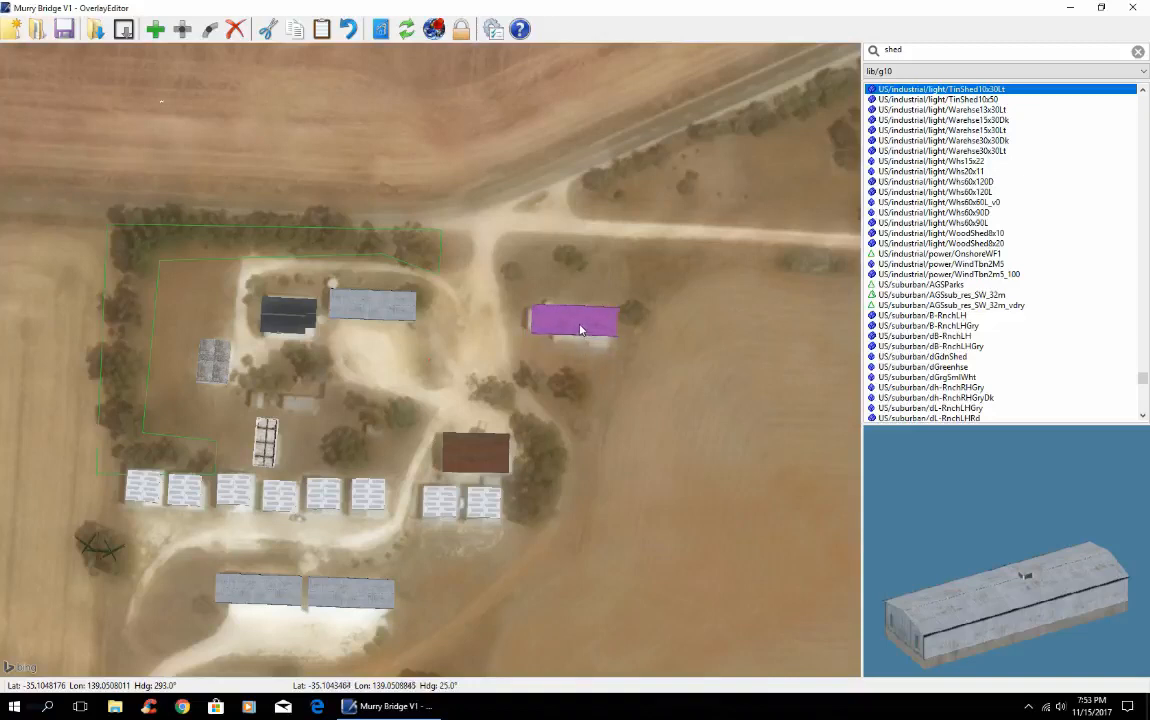
click(621, 414)
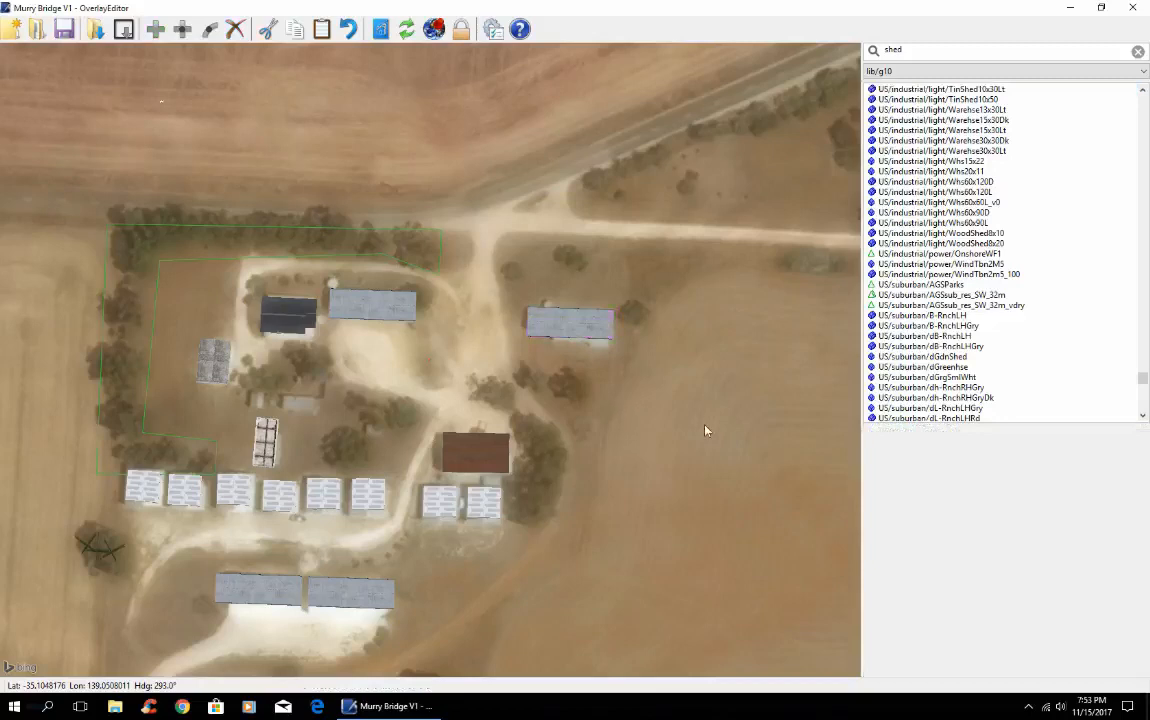
Examine the aerial image around the finished farmstead, including the neighbouring farm buildings and the road junction
scroll(688, 429, down, 1)
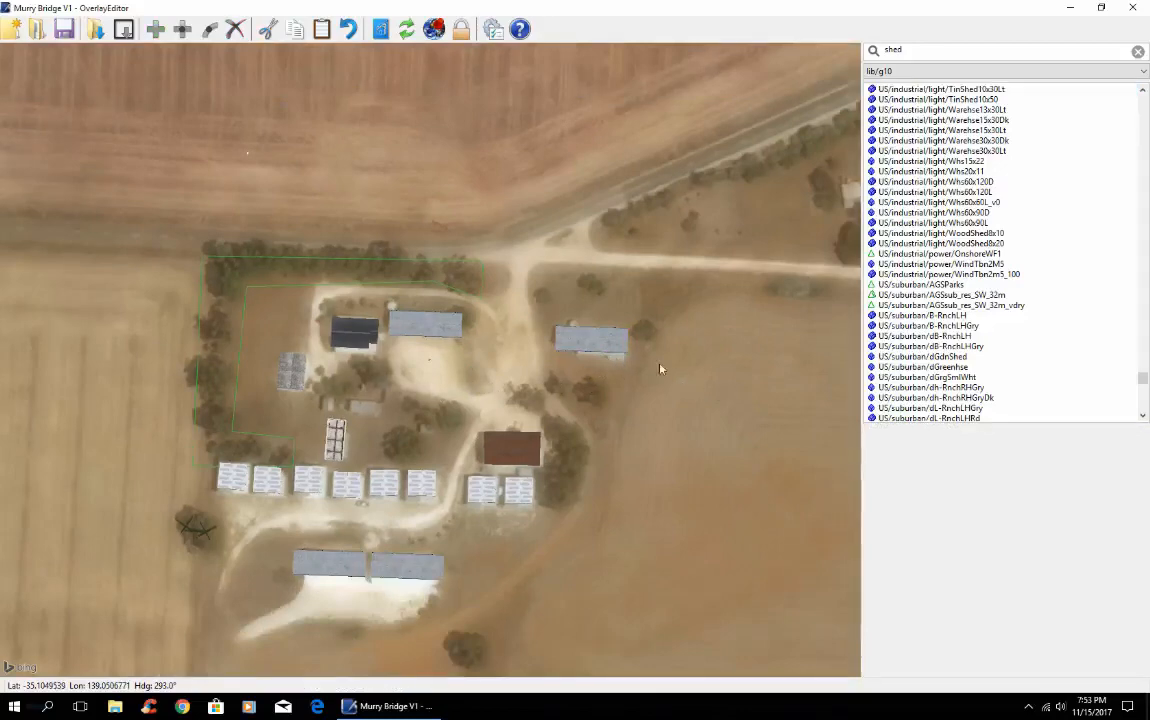
scroll(696, 377, down, 2)
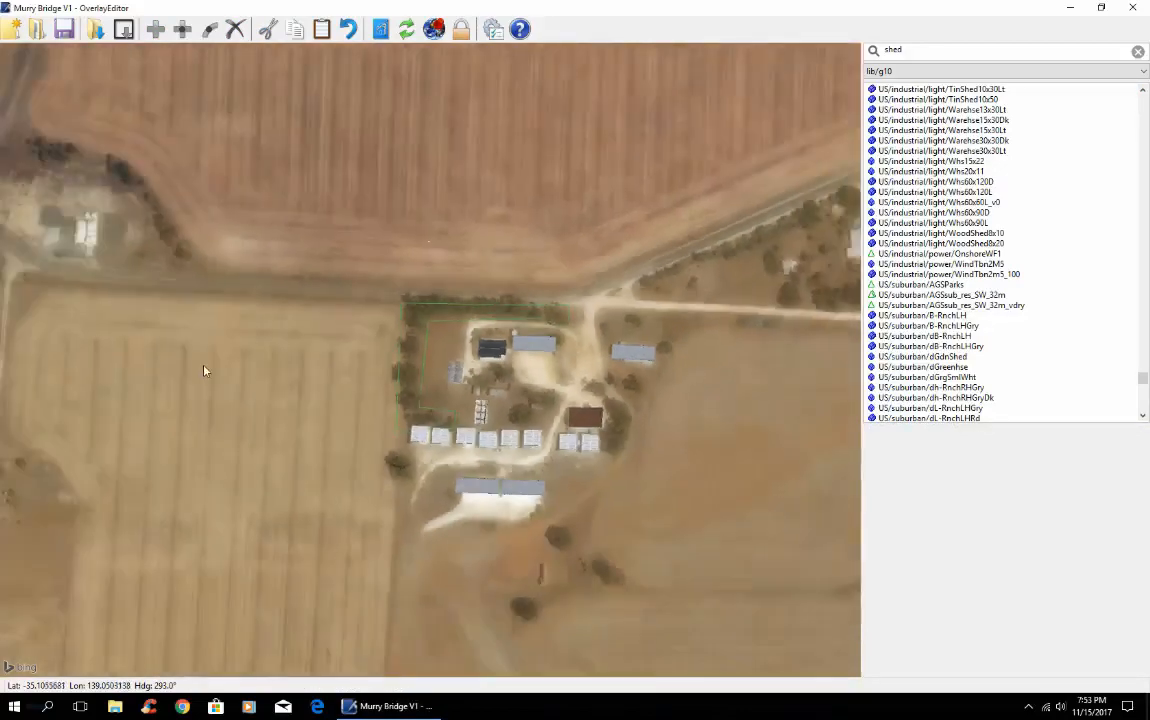
key(Left)
key(Left)
key(Left)
key(Left)
key(Left)
key(Left)
key(Left)
key(Left)
key(Left)
key(Left)
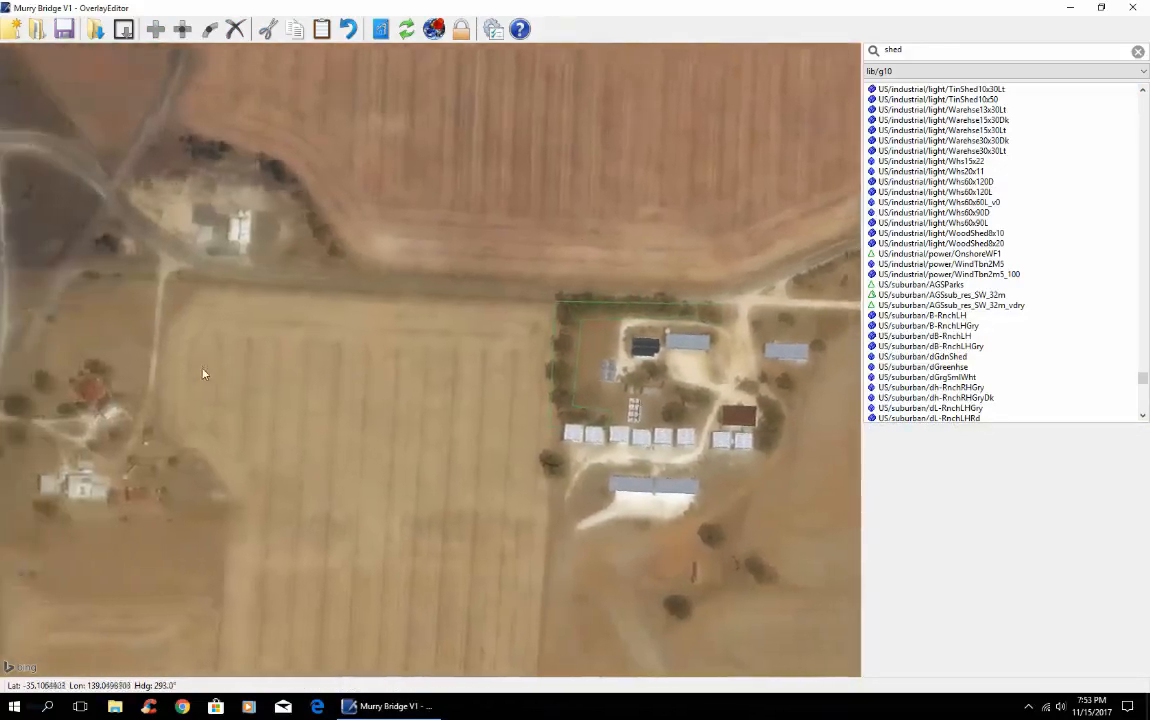
key(Left)
key(Left)
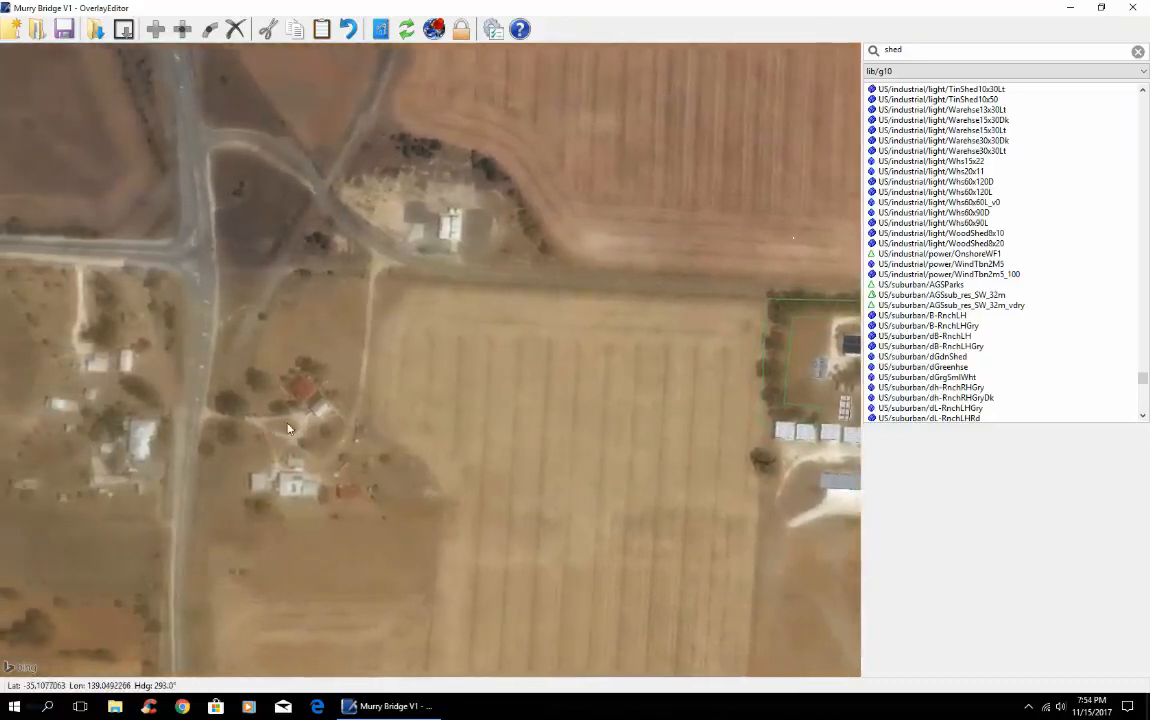
key(Left)
key(Left)
key(Left)
key(Left)
key(Left)
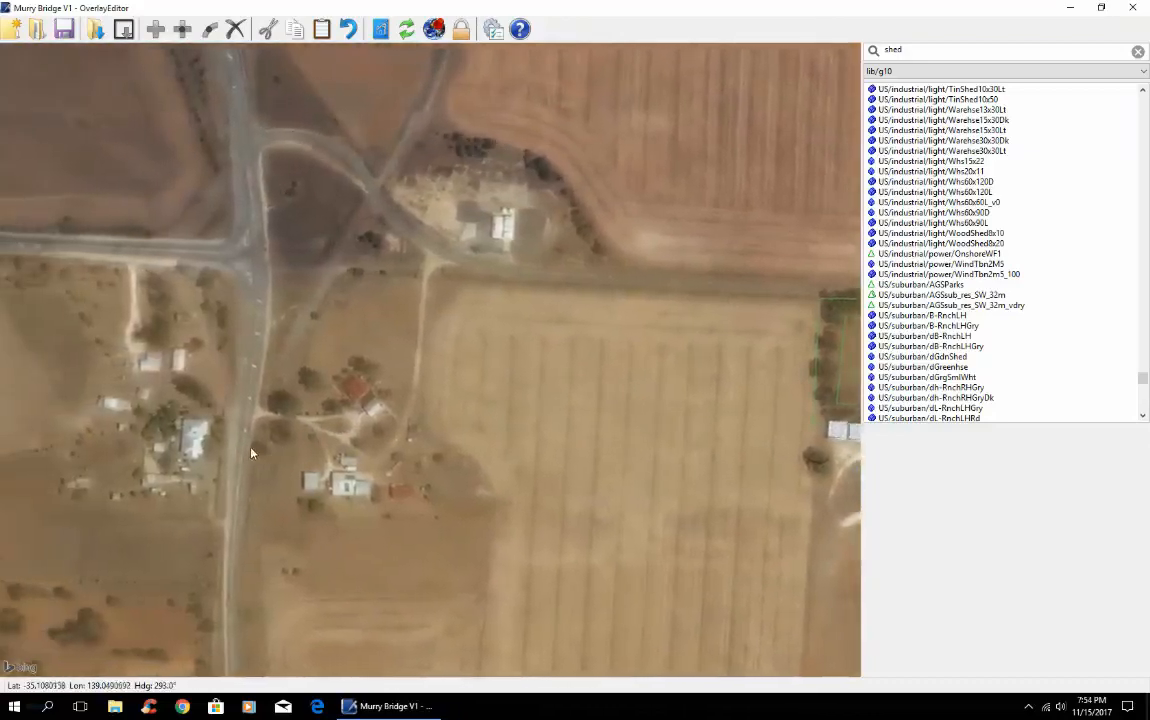
key(Left)
key(Left)
key(Left)
key(Left)
key(Left)
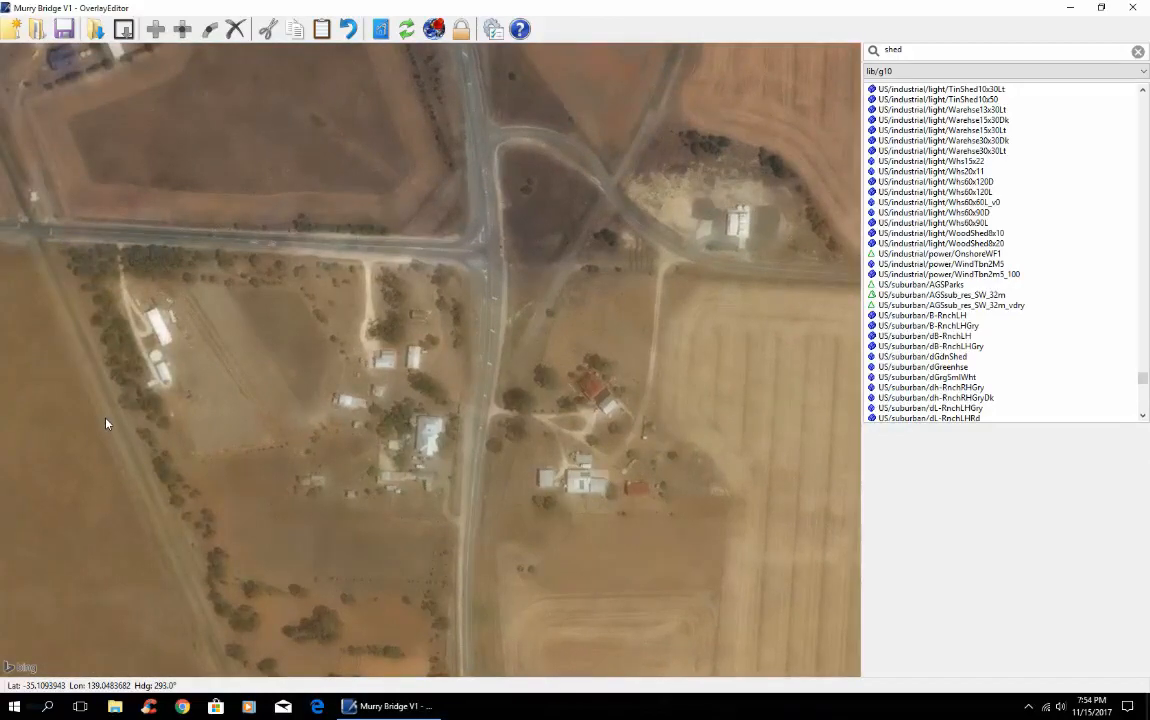
Survey the town, woodland and wider countryside around the farmstead, selecting the forest polygon as a reference
scroll(221, 421, down, 3)
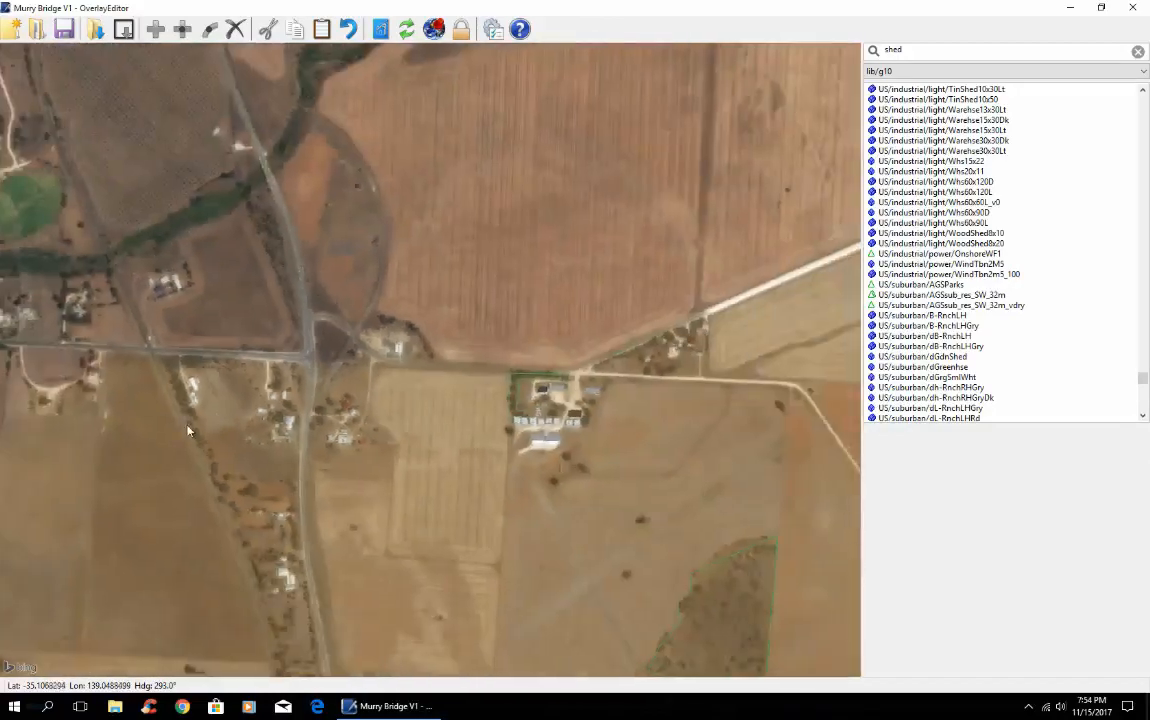
key(Left)
key(Left)
key(Left)
key(Left)
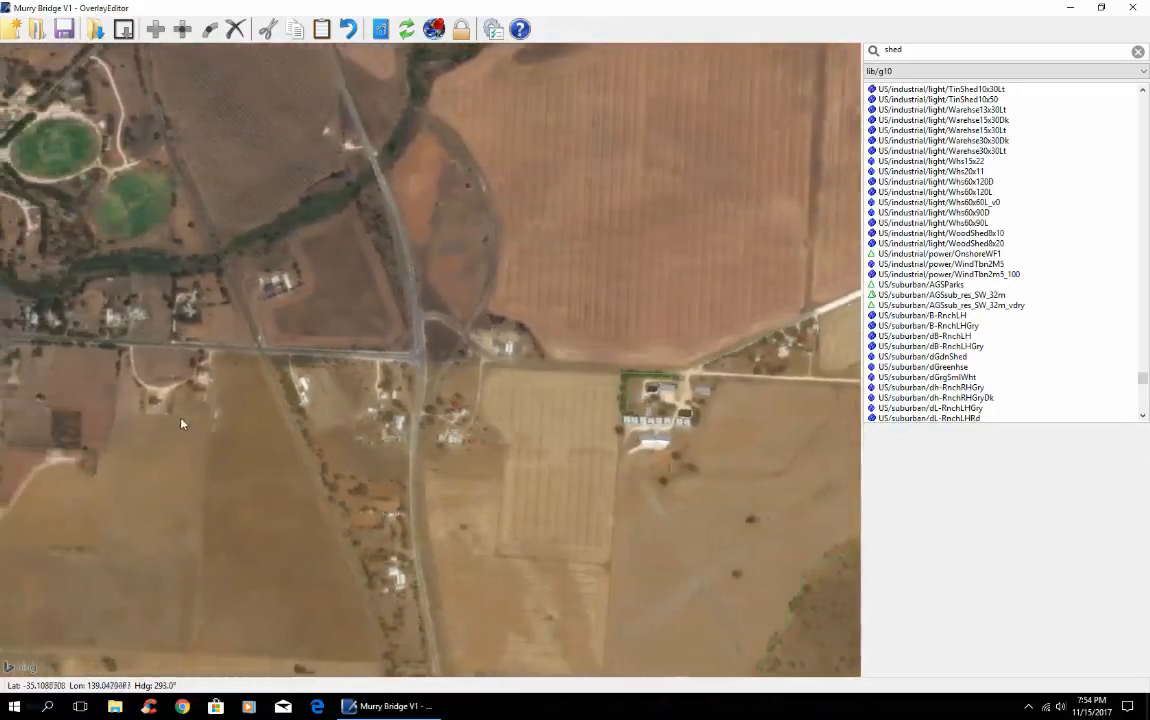
scroll(171, 432, down, 3)
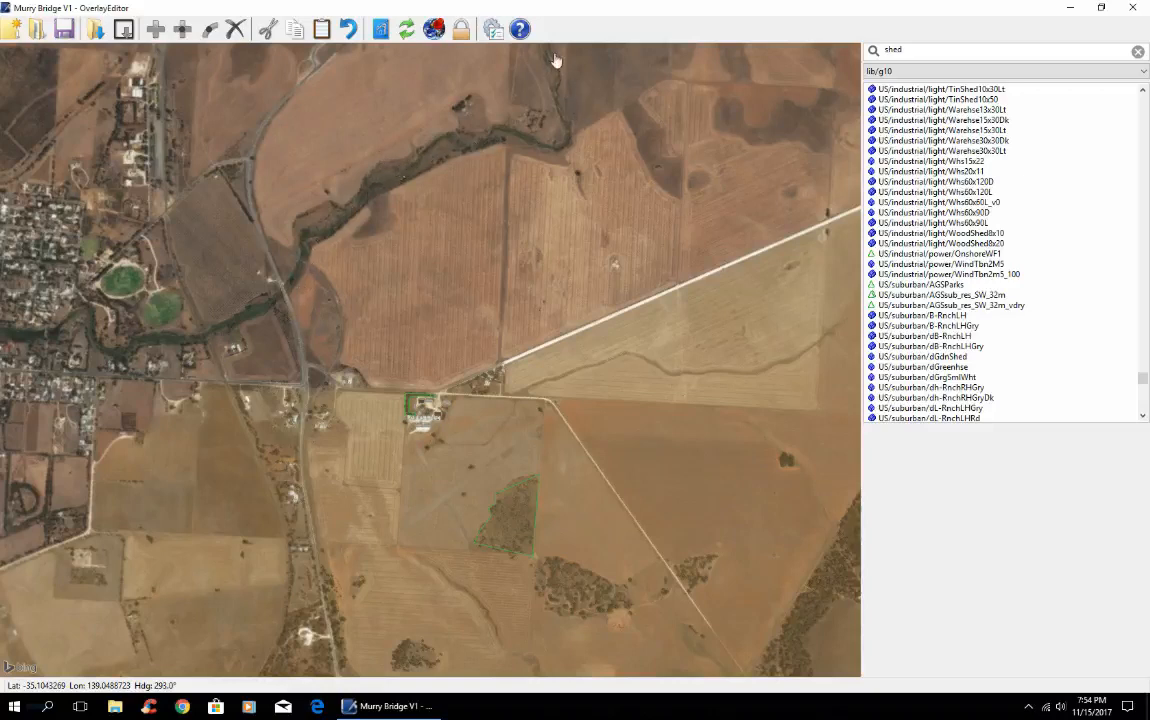
click(534, 514)
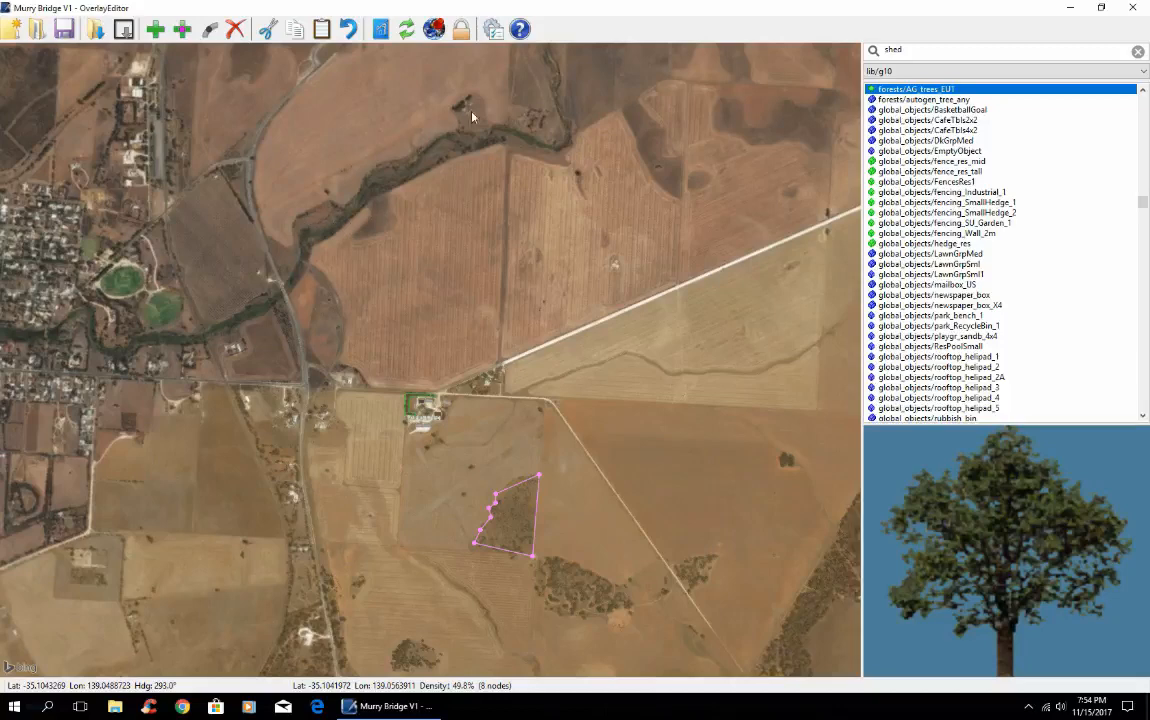
scroll(518, 232, down, 2)
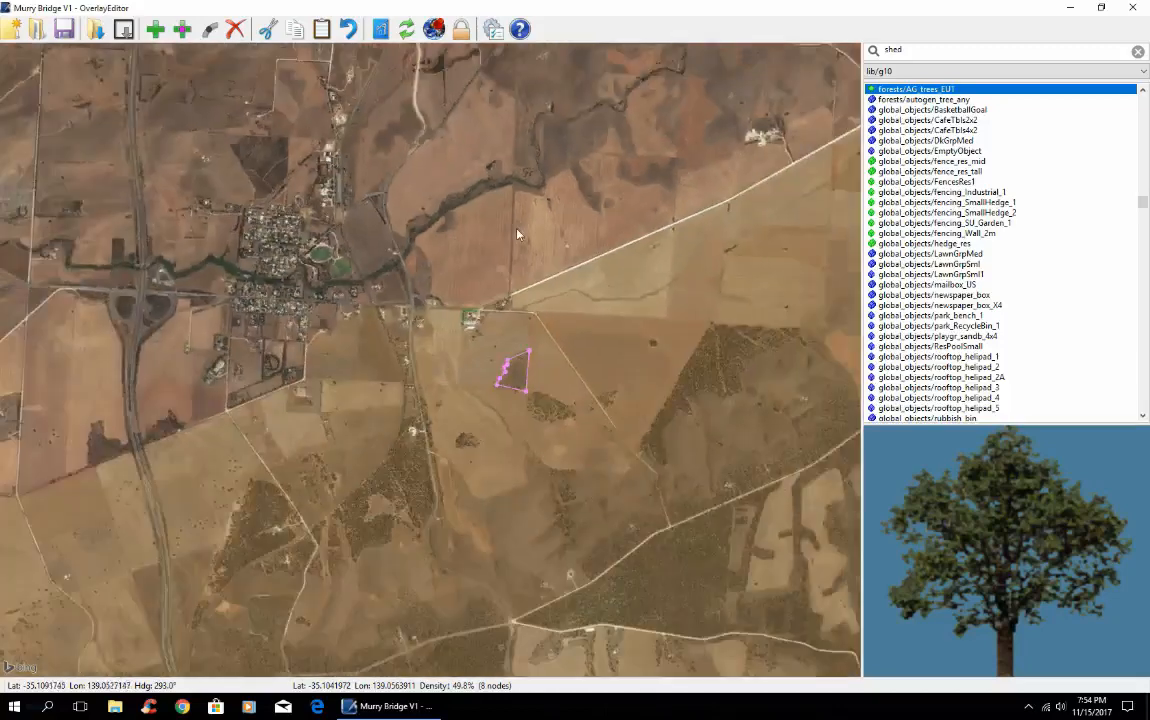
scroll(518, 234, down, 2)
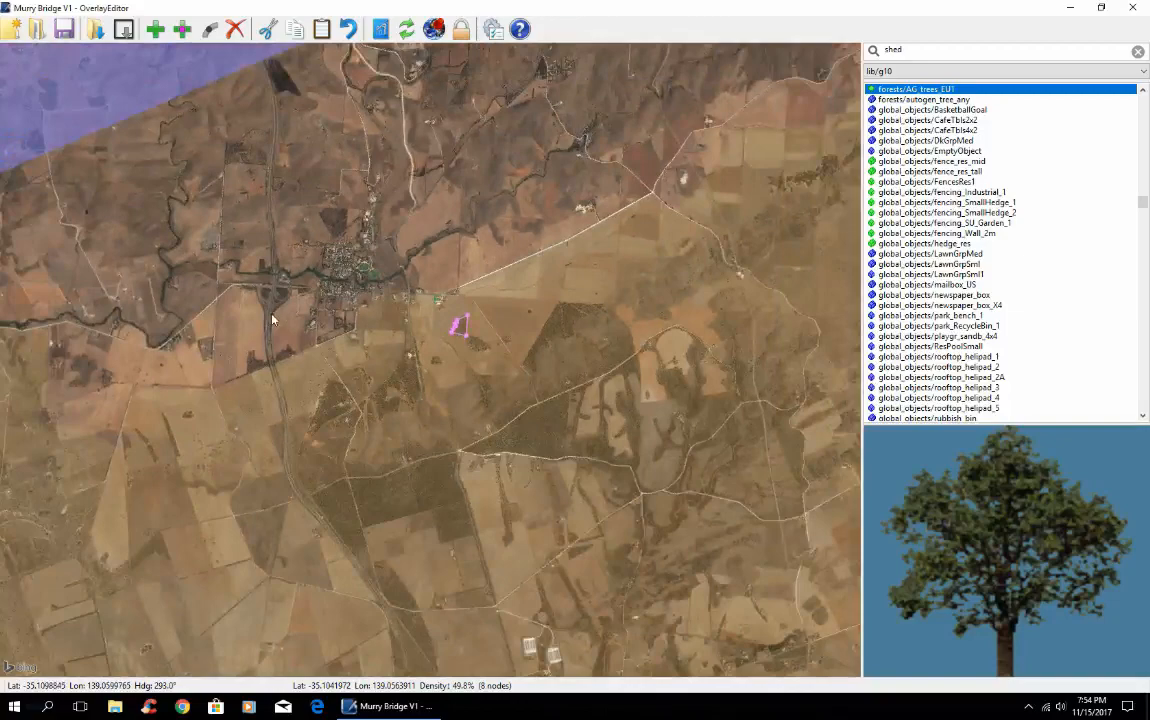
scroll(272, 320, up, 2)
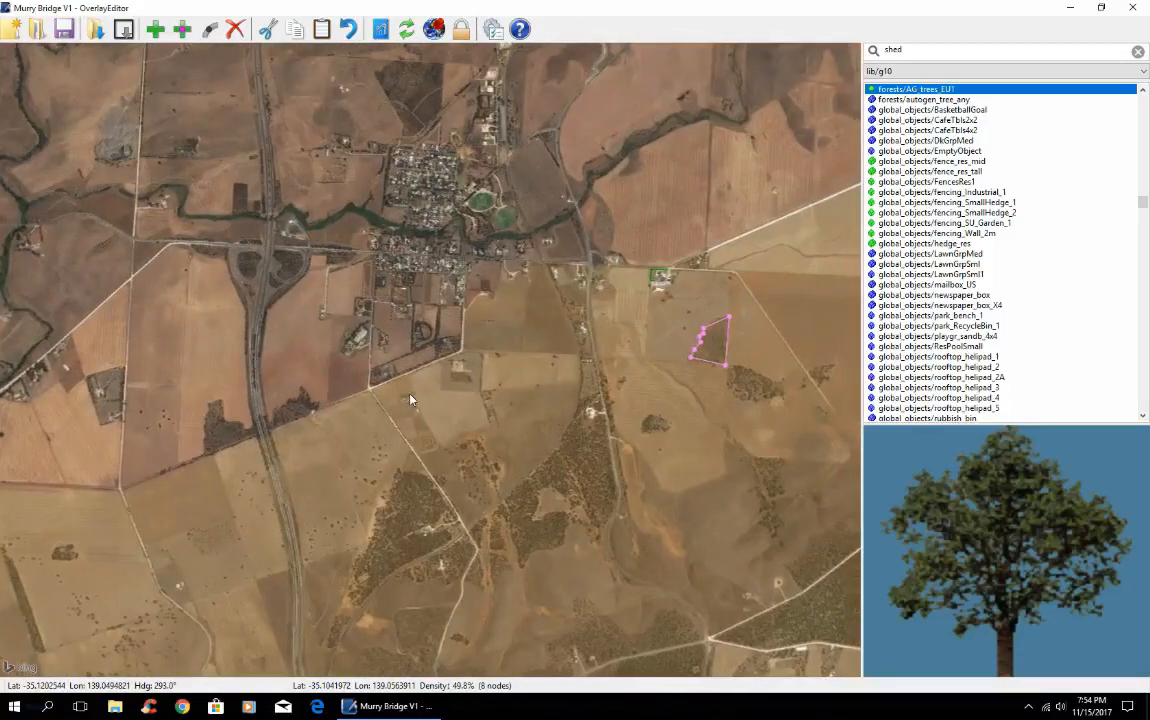
Survey the fields and woodland beyond the forest polygon on the aerial image, clearing the current selection
key(Right)
key(Right)
key(Right)
key(Right)
key(Right)
key(Right)
key(Right)
key(Right)
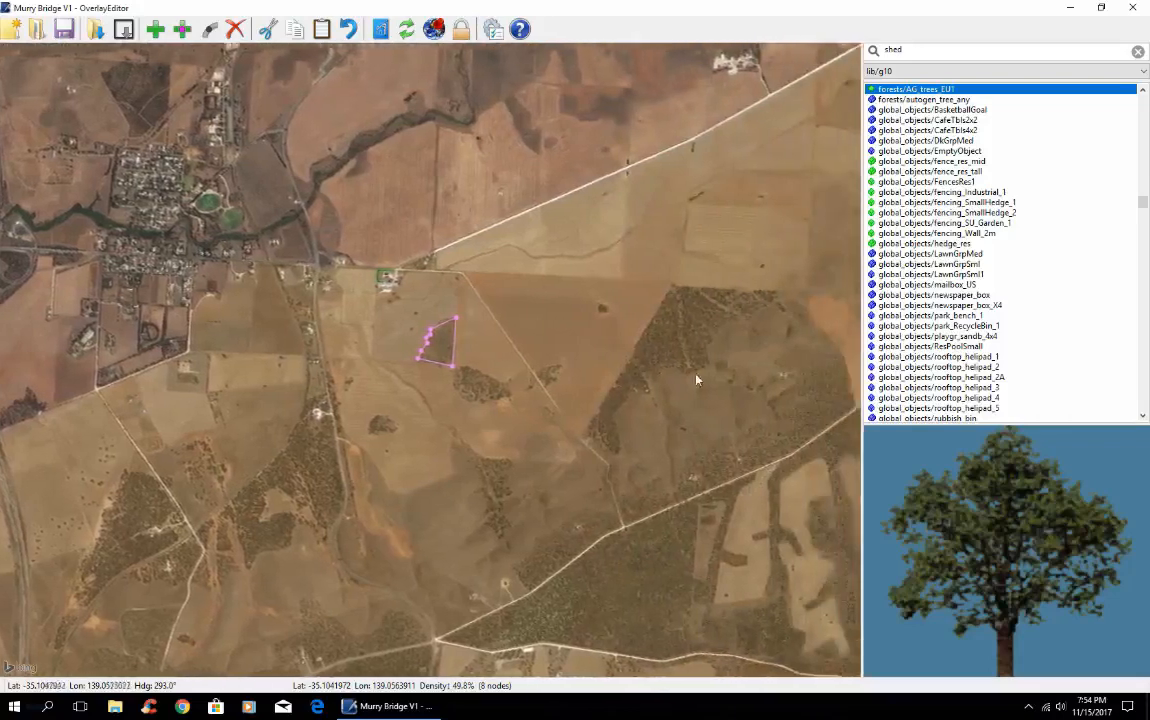
key(Right)
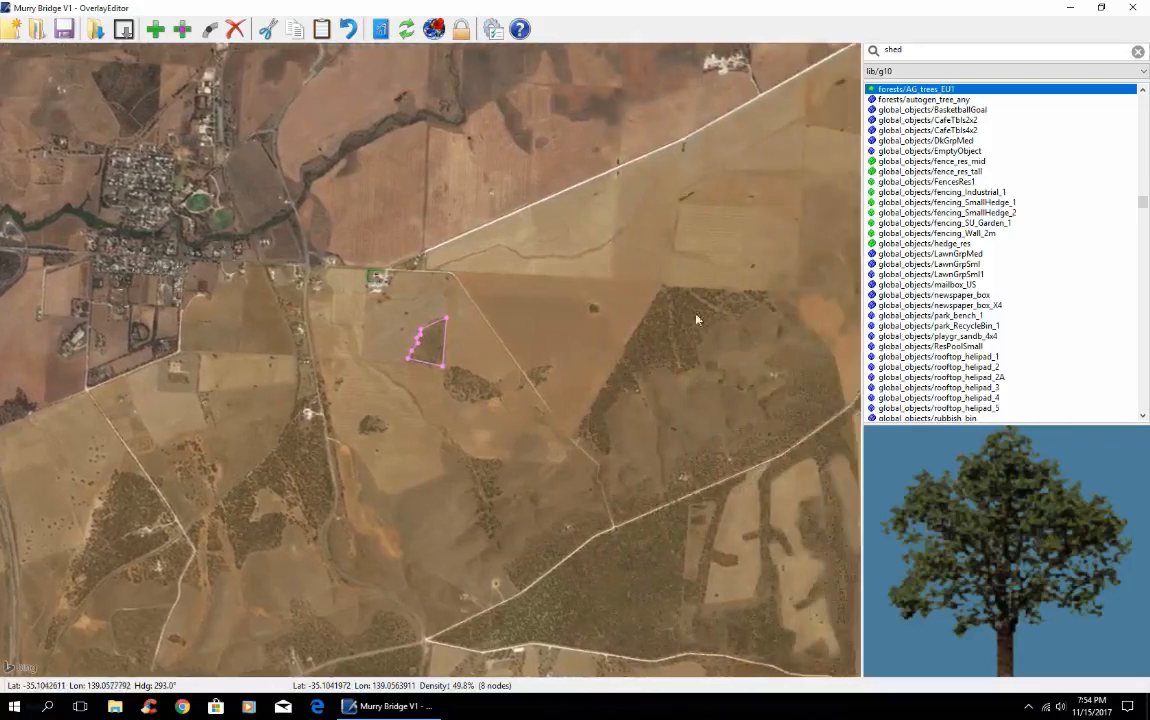
drag(413, 506, 452, 325)
click(351, 410)
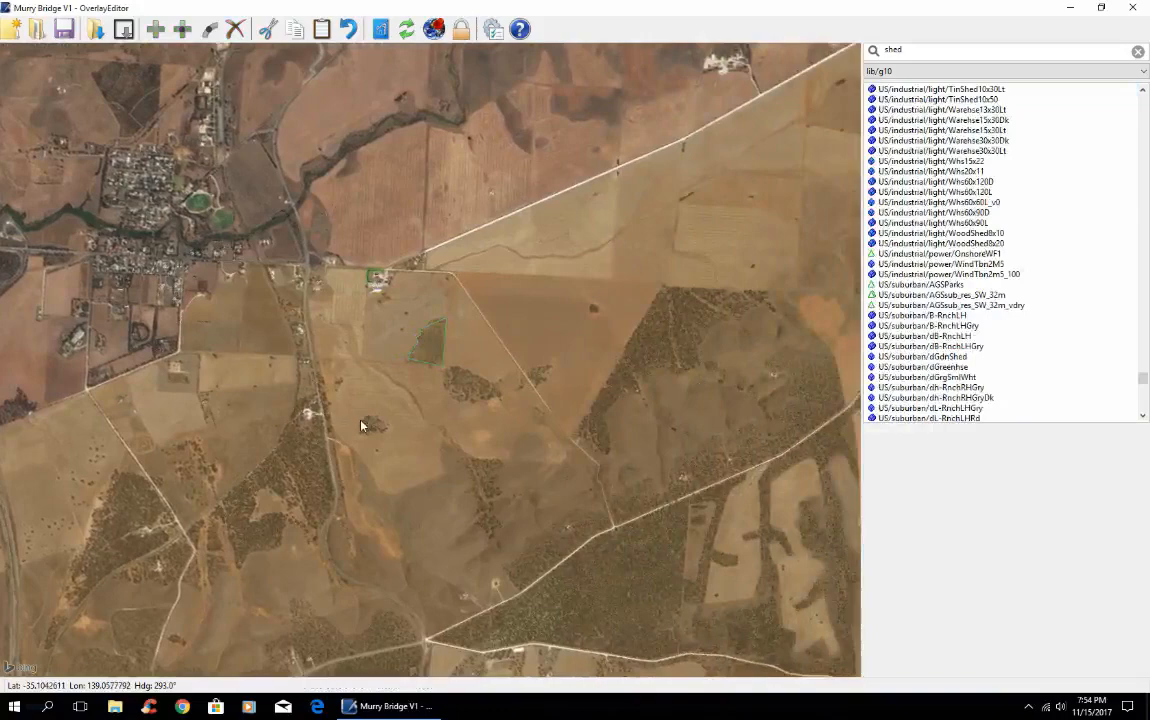
Fine-tune the alignment of the three middle white sheds in the farmstead's row against the roofs on the aerial image
scroll(362, 426, up, 3)
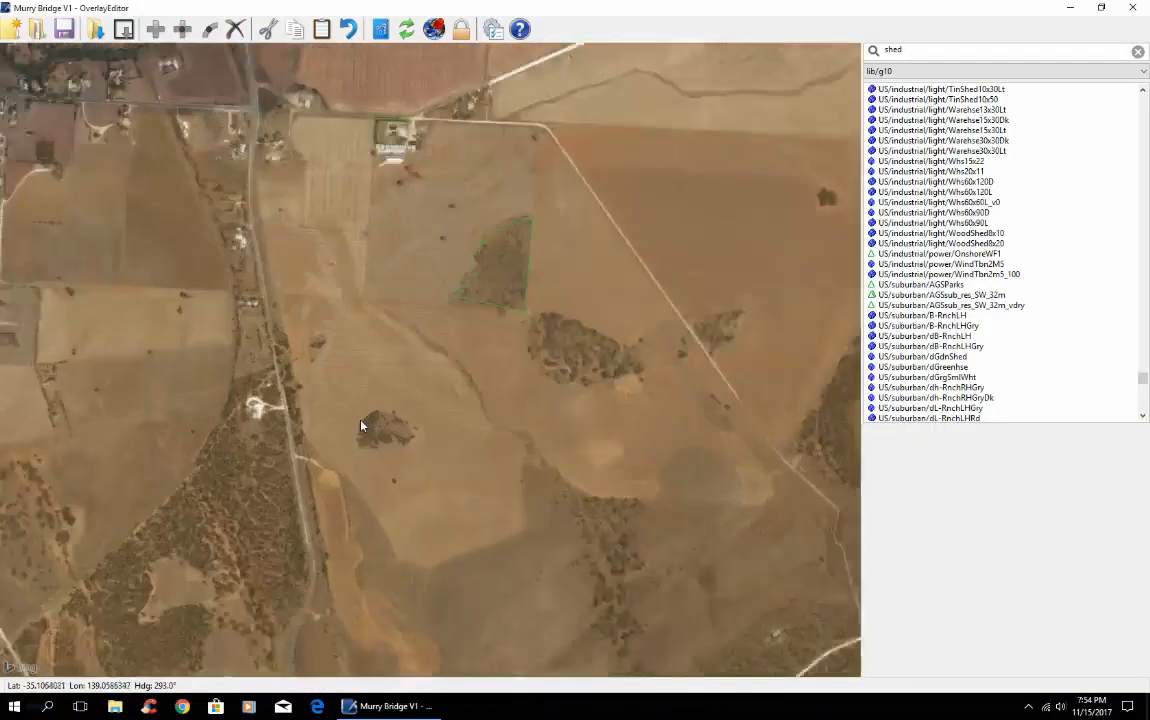
key(Up)
key(Up)
key(Up)
key(Up)
key(Up)
key(Up)
key(Up)
key(Up)
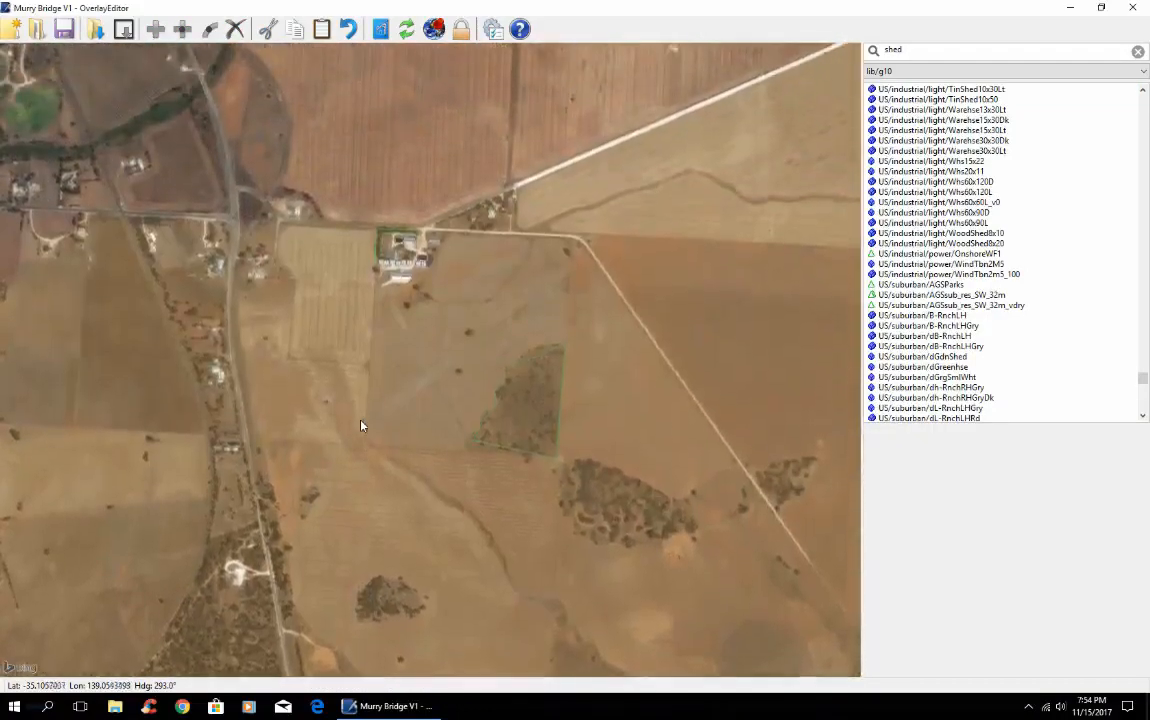
scroll(362, 426, up, 1)
scroll(362, 426, up, 2)
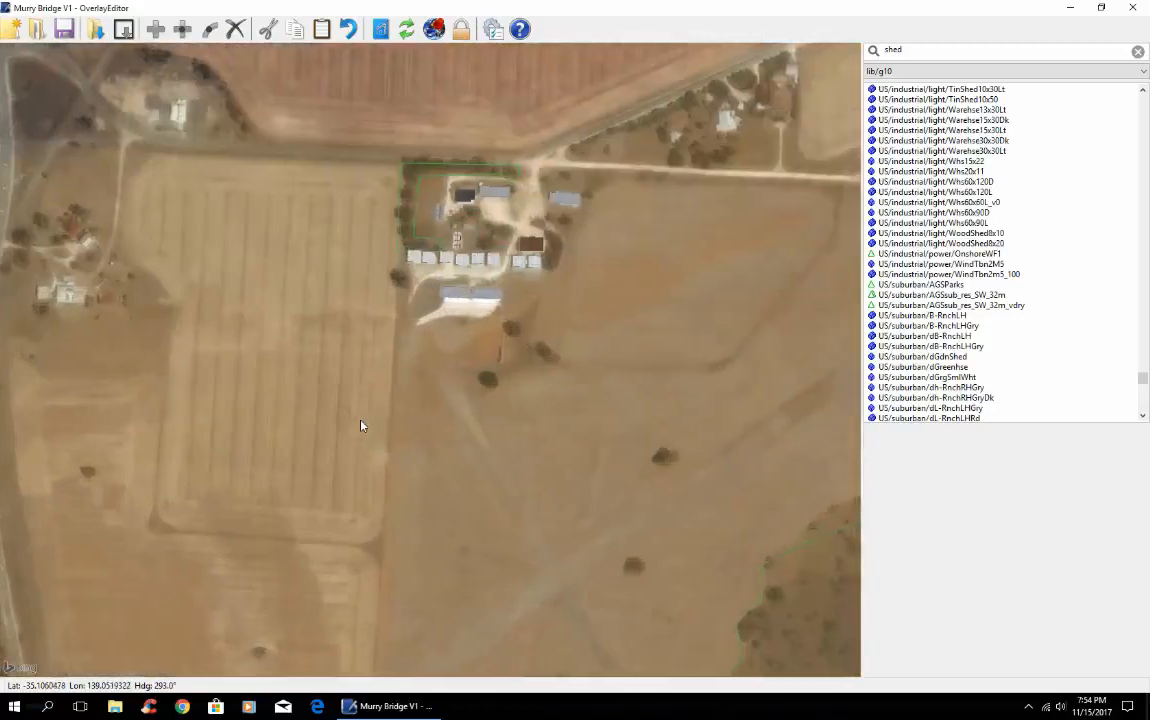
key(Right)
key(Right)
key(Right)
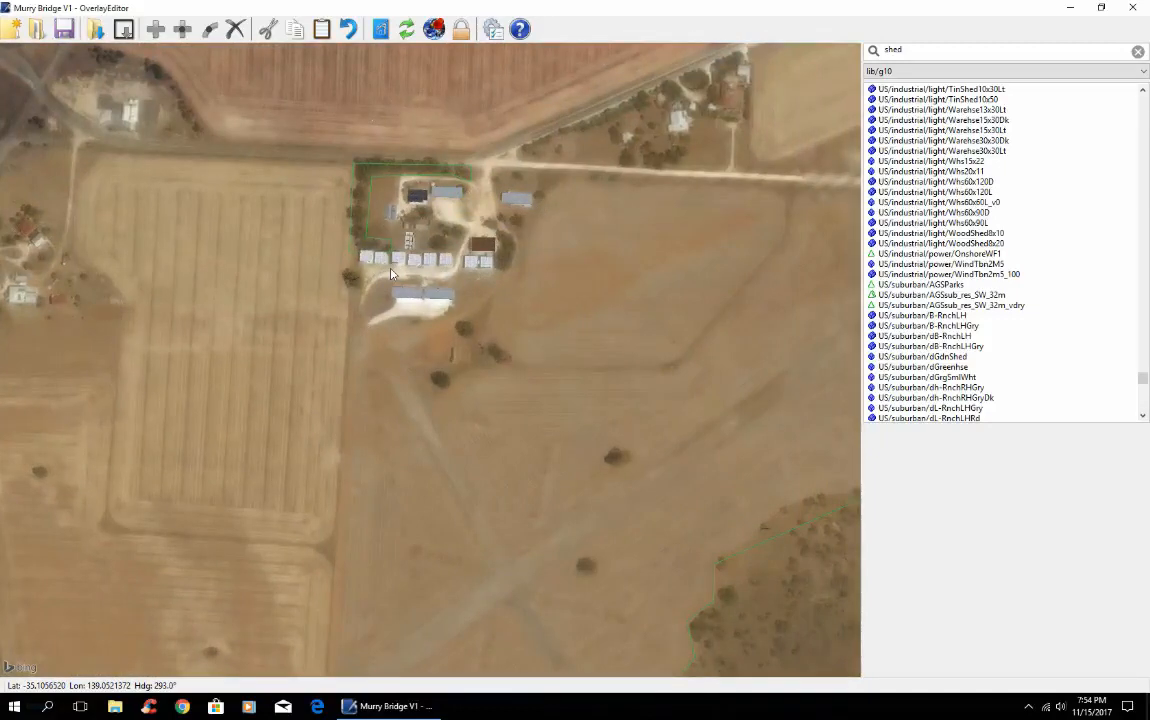
scroll(391, 273, up, 5)
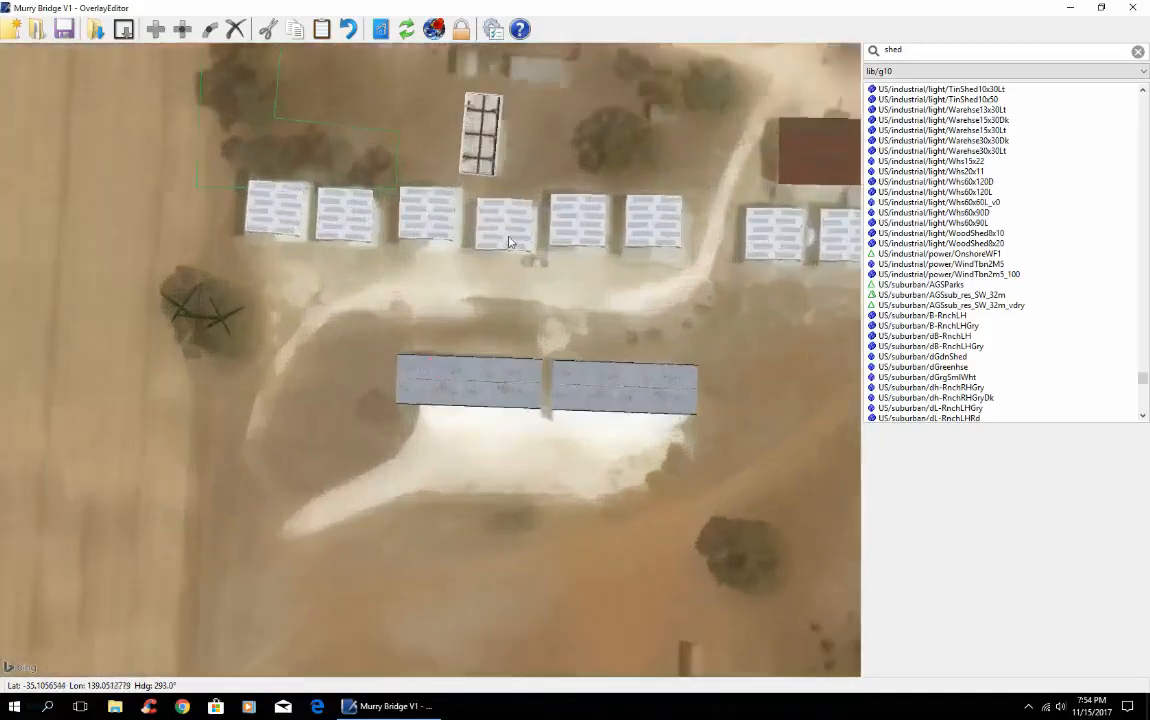
click(508, 240)
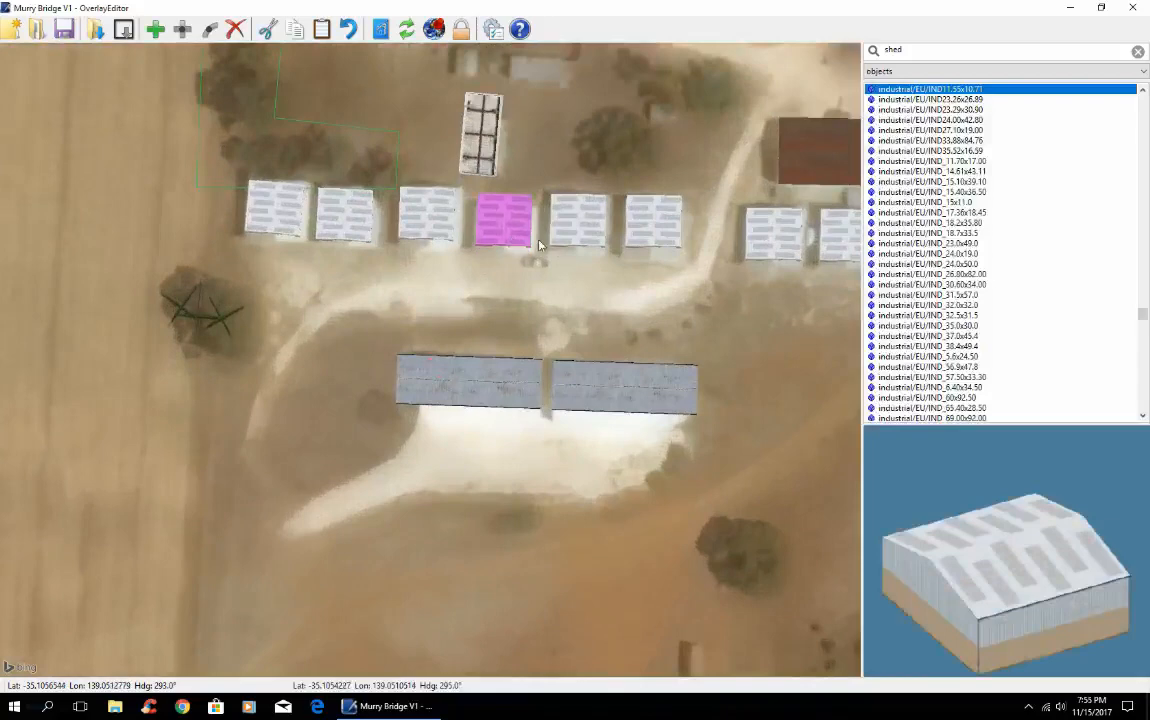
click(574, 224)
key(s)
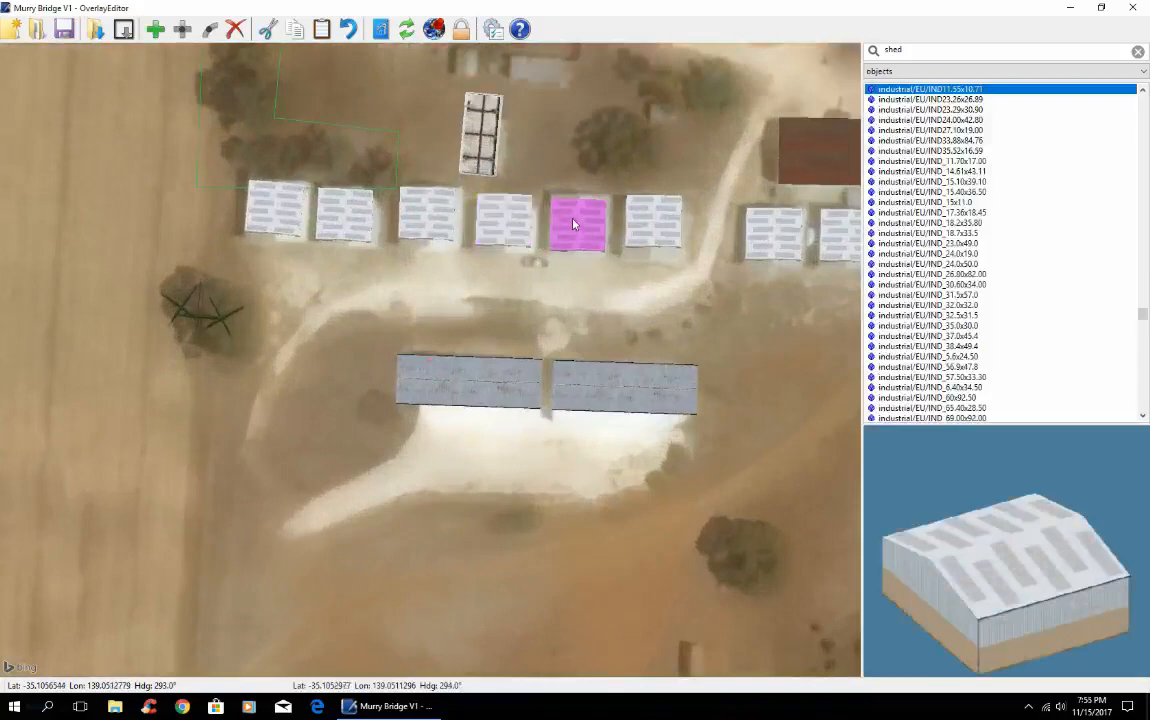
key(w)
click(432, 222)
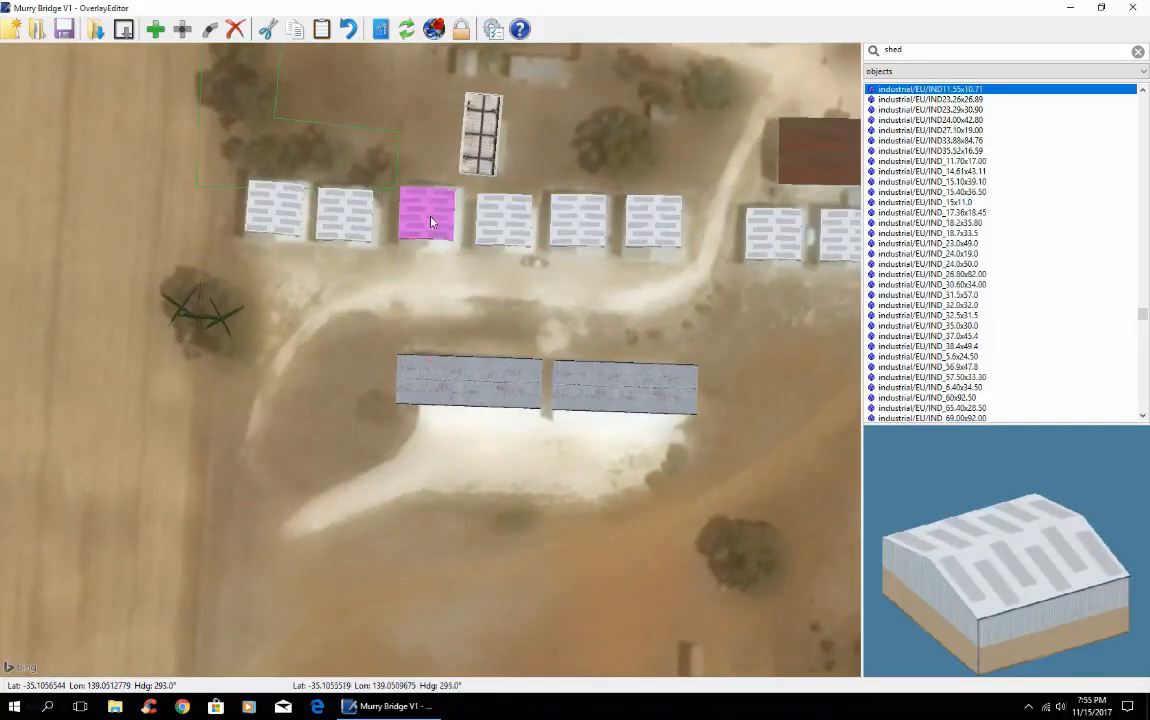
key(s)
Nudge the second white shed from the lone-tree end of the row onto its roof at a heading of 294°
click(343, 219)
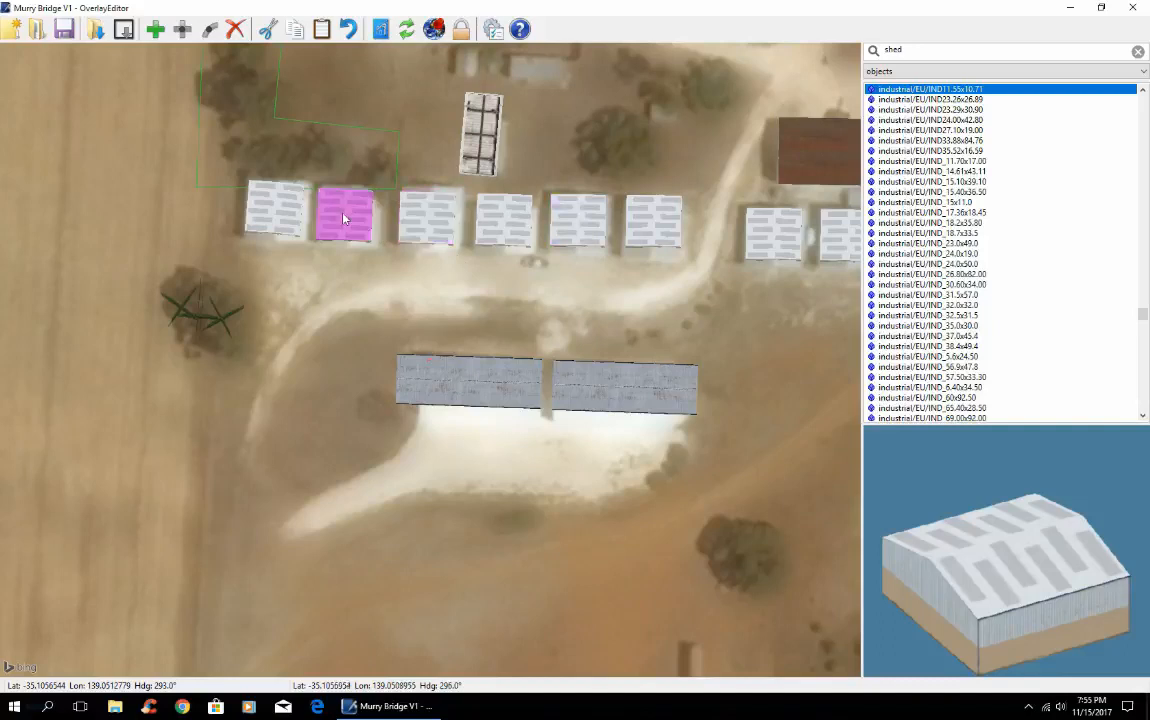
key(a)
key(q)
key(q)
key(d)
key(w)
key(s)
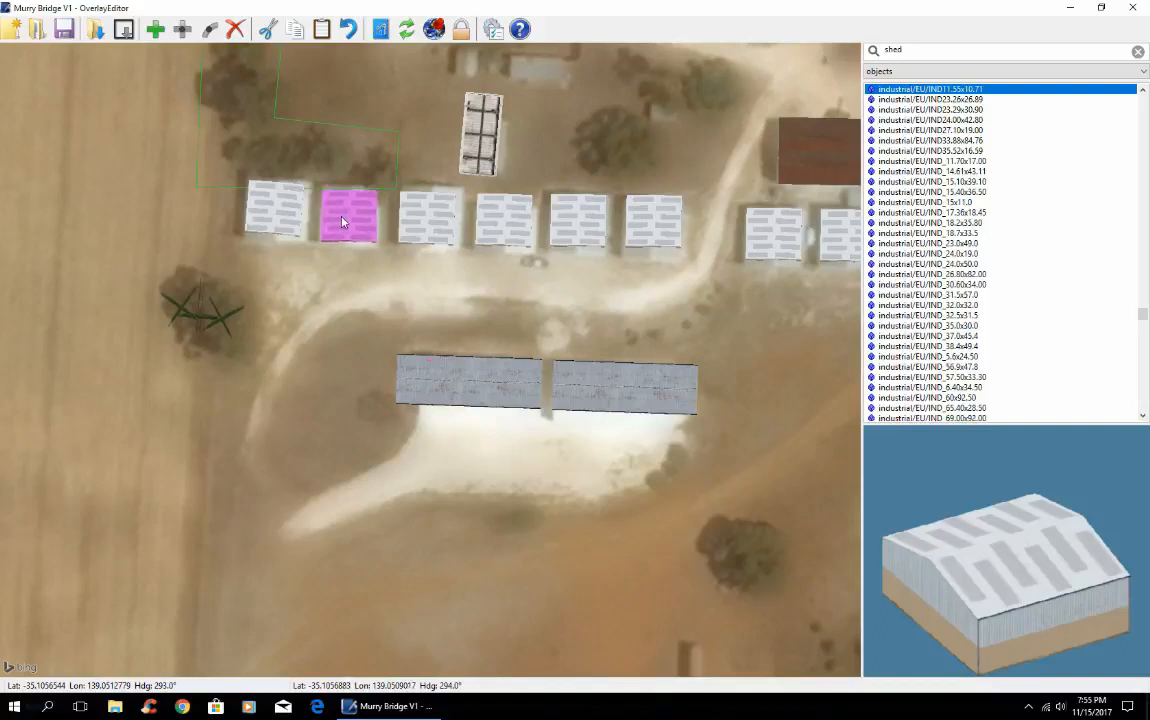
Realign the end white shed nearest the lone tree over its roof at a heading of 295°
click(279, 220)
key(q)
key(s)
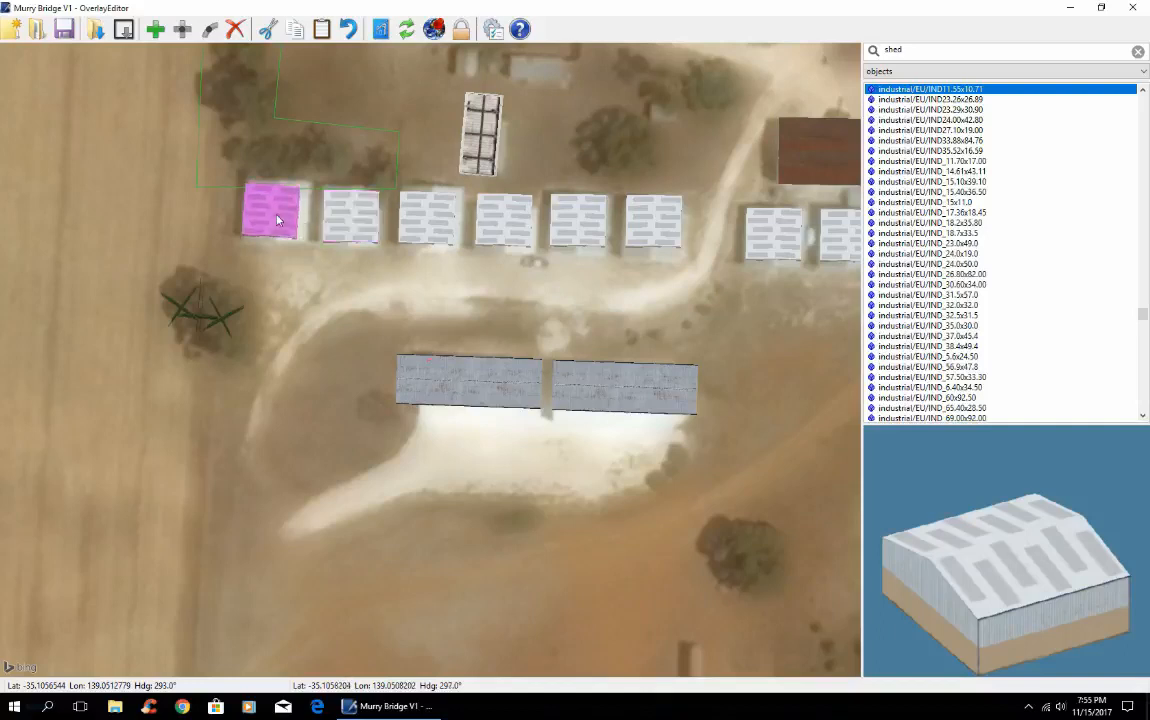
key(a)
key(a)
key(s)
key(s)
key(a)
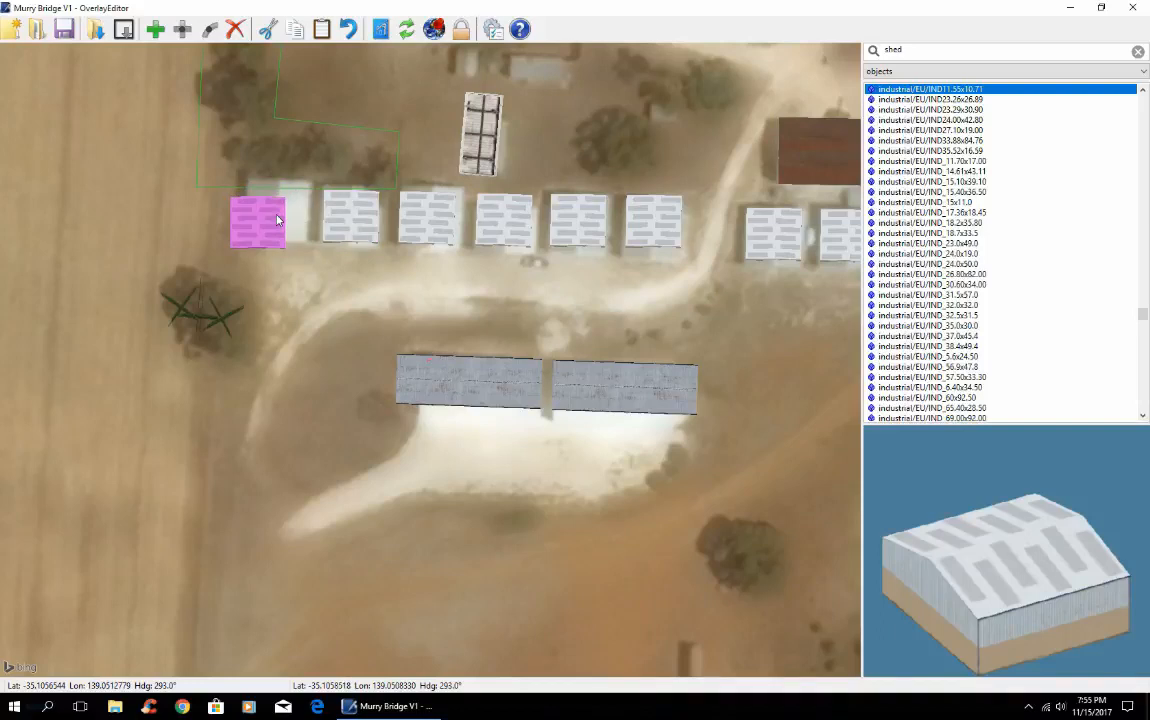
key(e)
key(w)
key(d)
drag(259, 214, 274, 209)
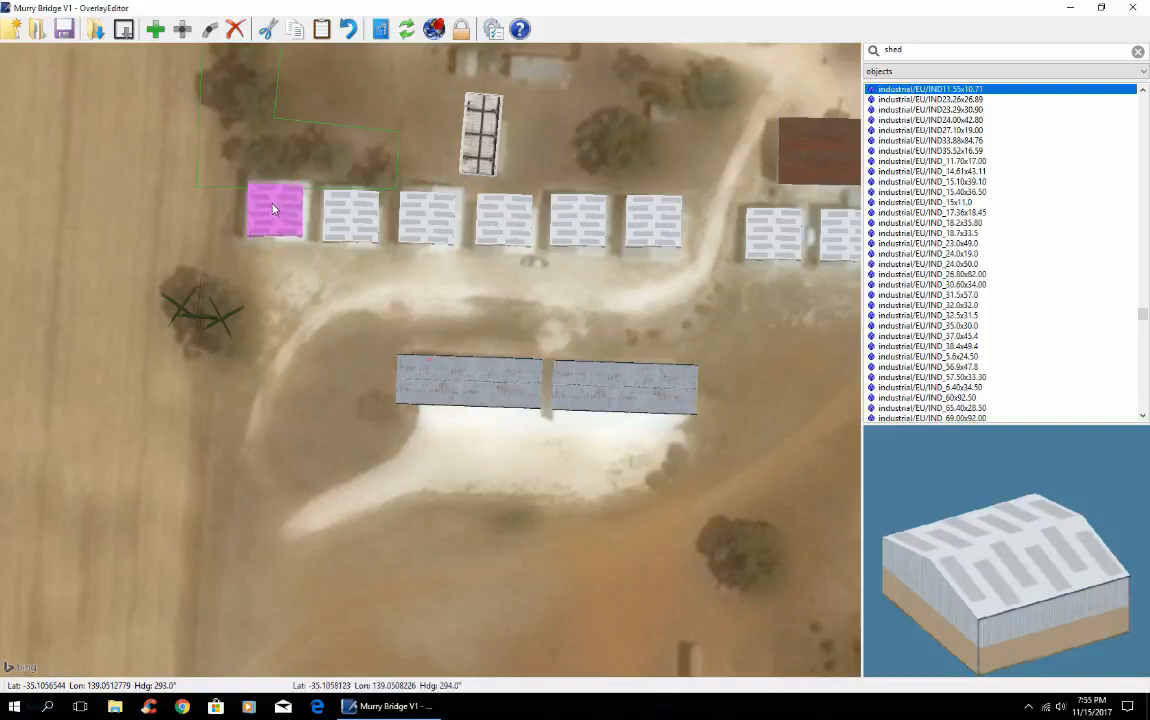
key(e)
drag(283, 221, 281, 223)
Search the library for "gar", preview several hangar models and select the Classic_Airports facade Garage_1
scroll(359, 380, down, 1)
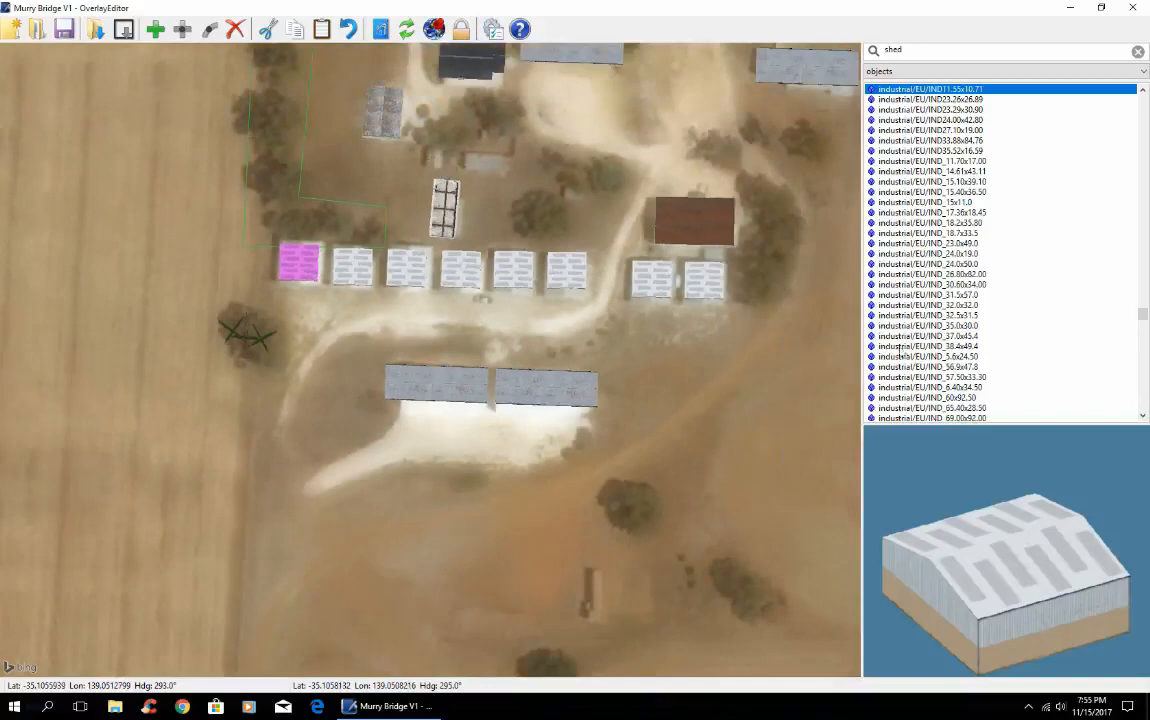
double_click(907, 50)
text(gar)
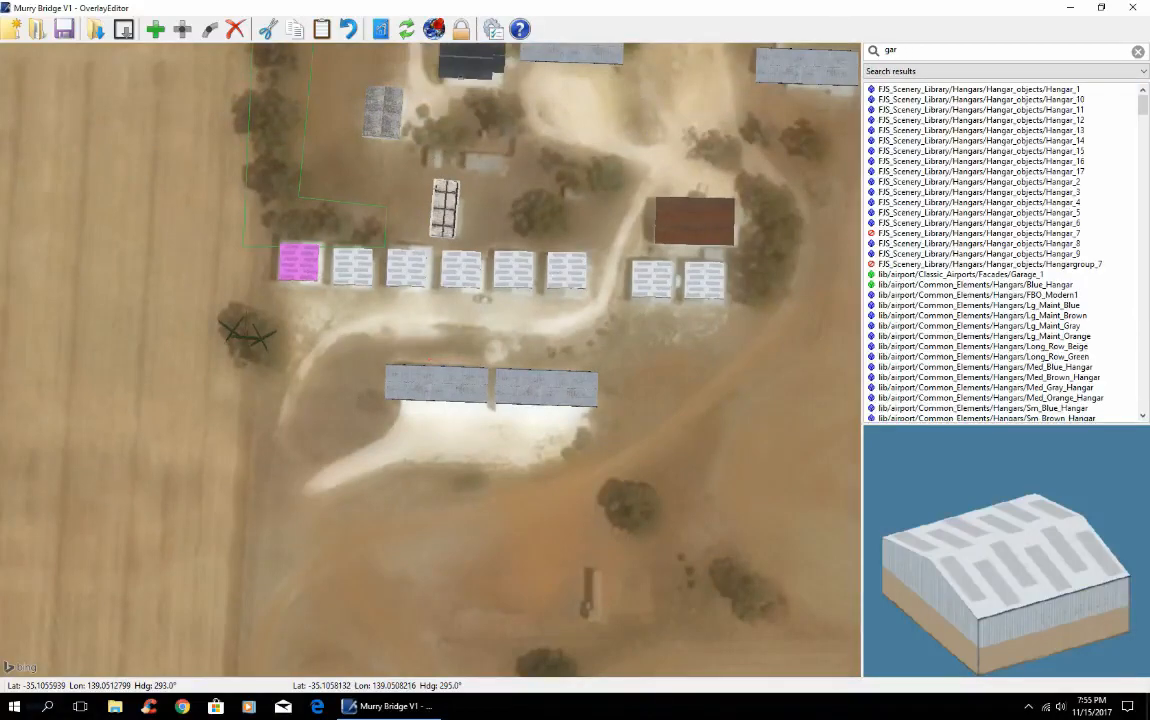
click(943, 90)
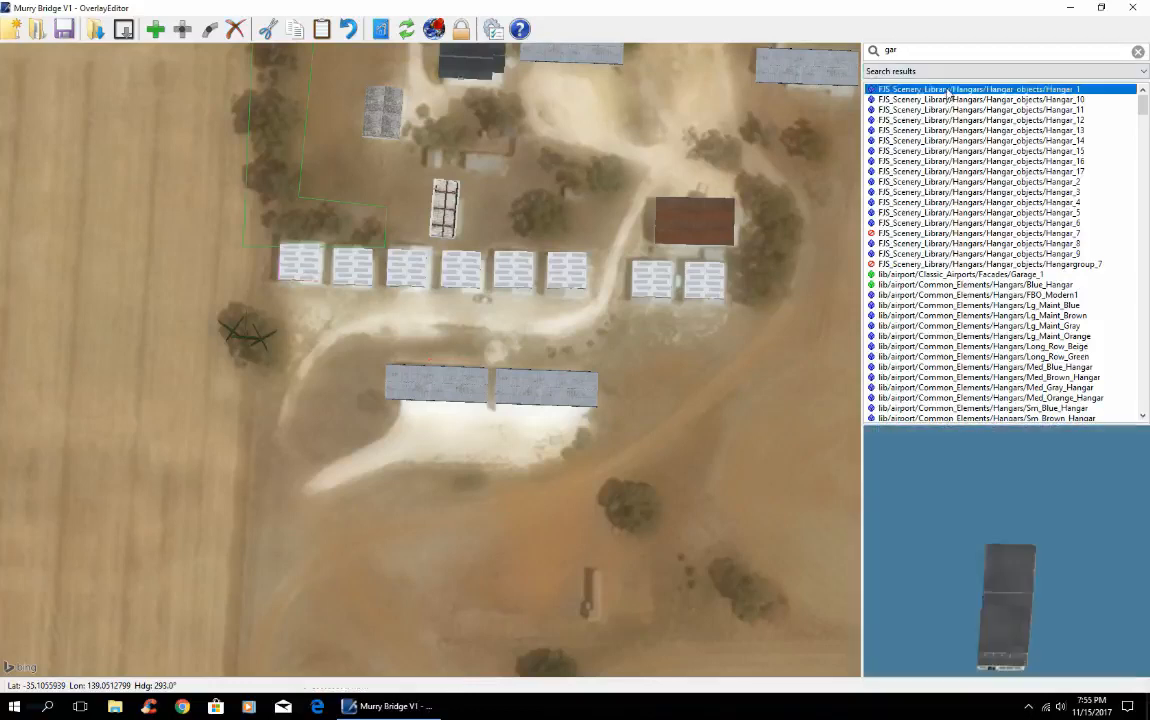
click(946, 111)
click(950, 171)
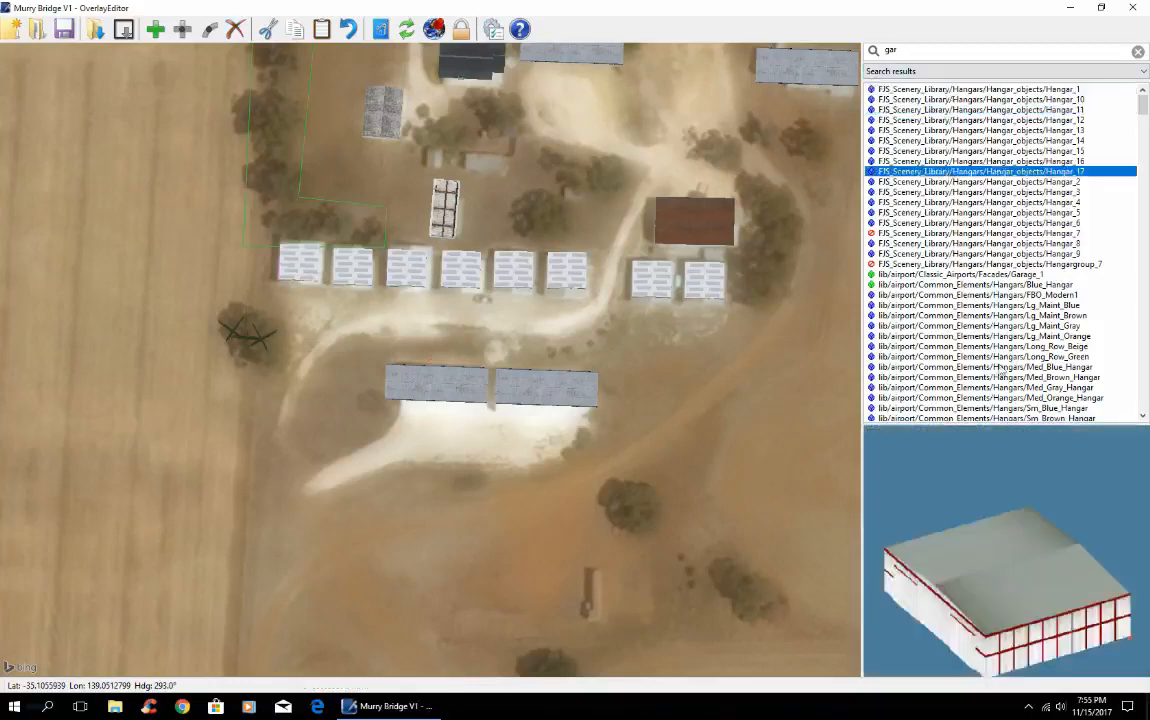
click(949, 286)
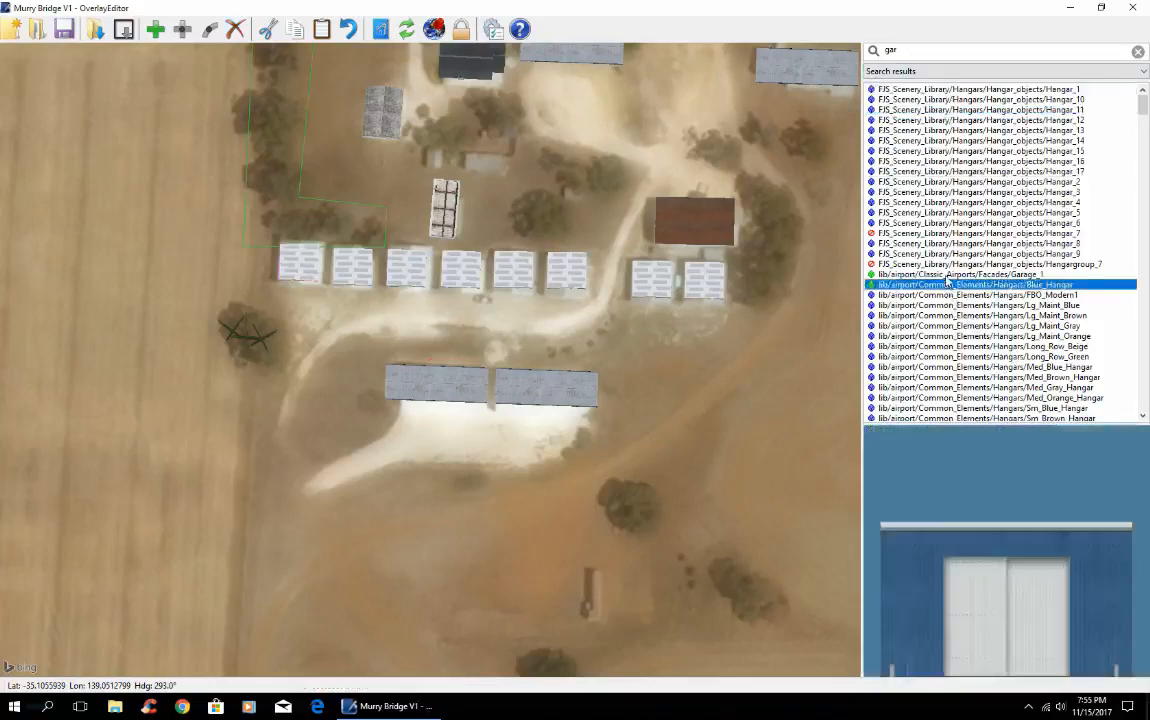
click(946, 275)
click(952, 315)
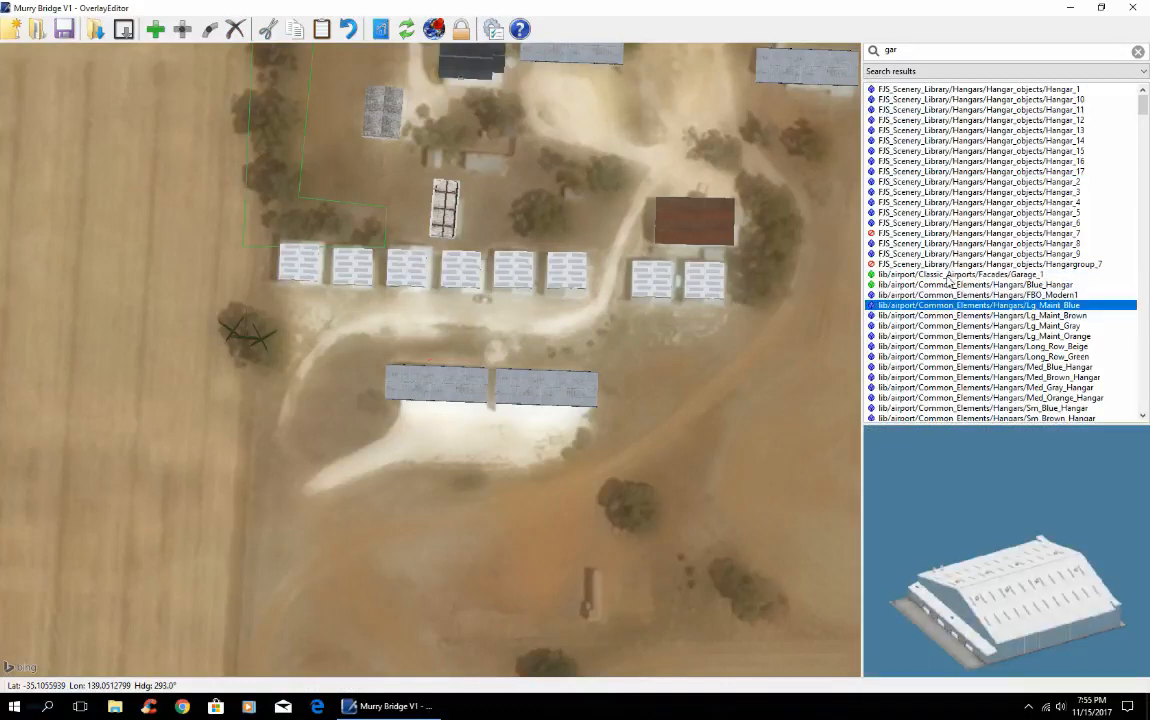
click(949, 276)
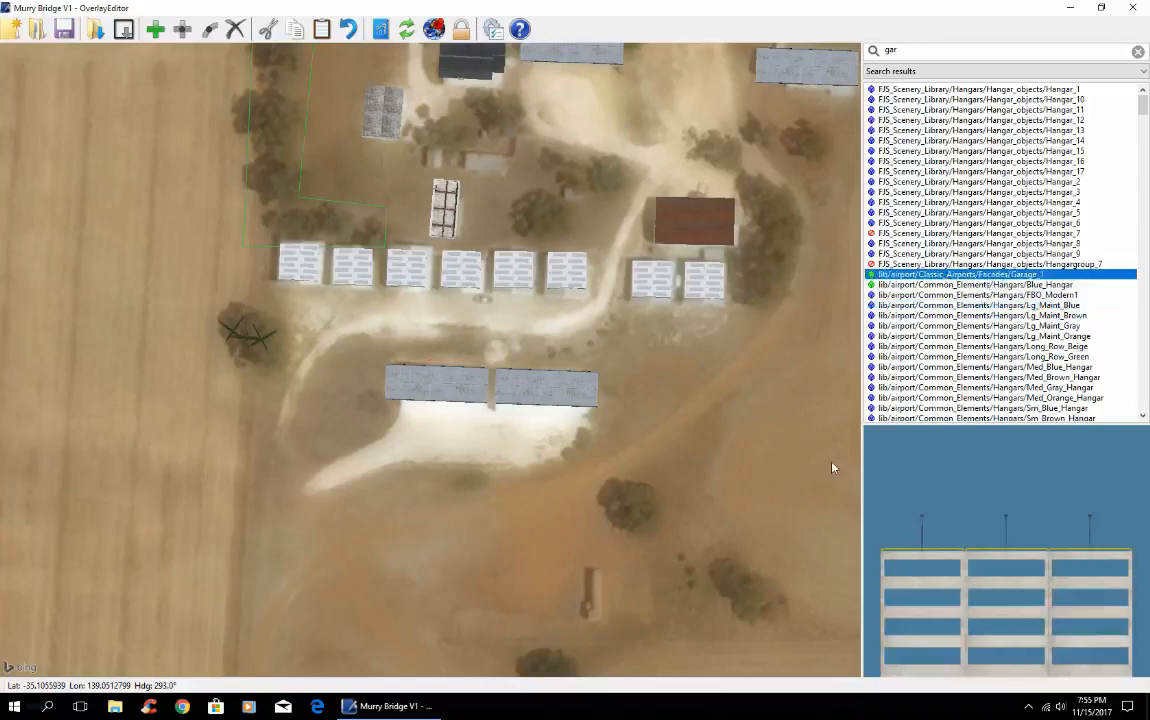
Add the Garage_1 facade over the large ploughed field across the road from the farmstead
scroll(537, 465, down, 5)
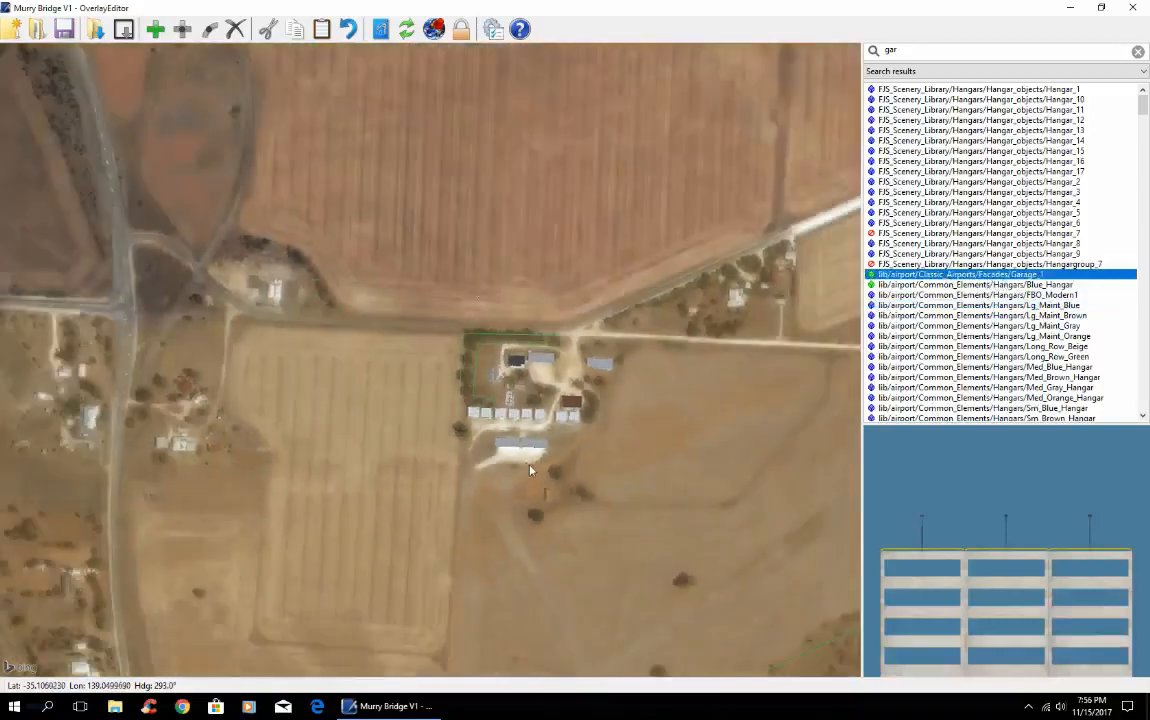
scroll(532, 473, down, 1)
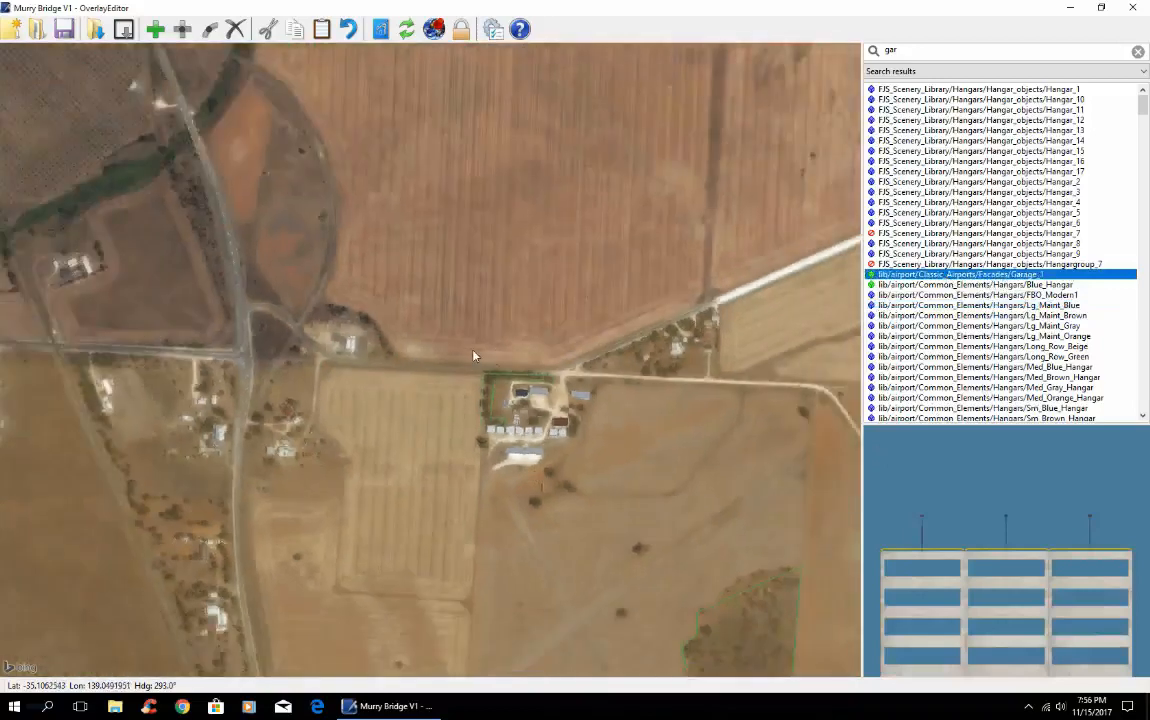
key(Up)
key(Up)
key(Up)
key(Up)
key(Up)
key(Up)
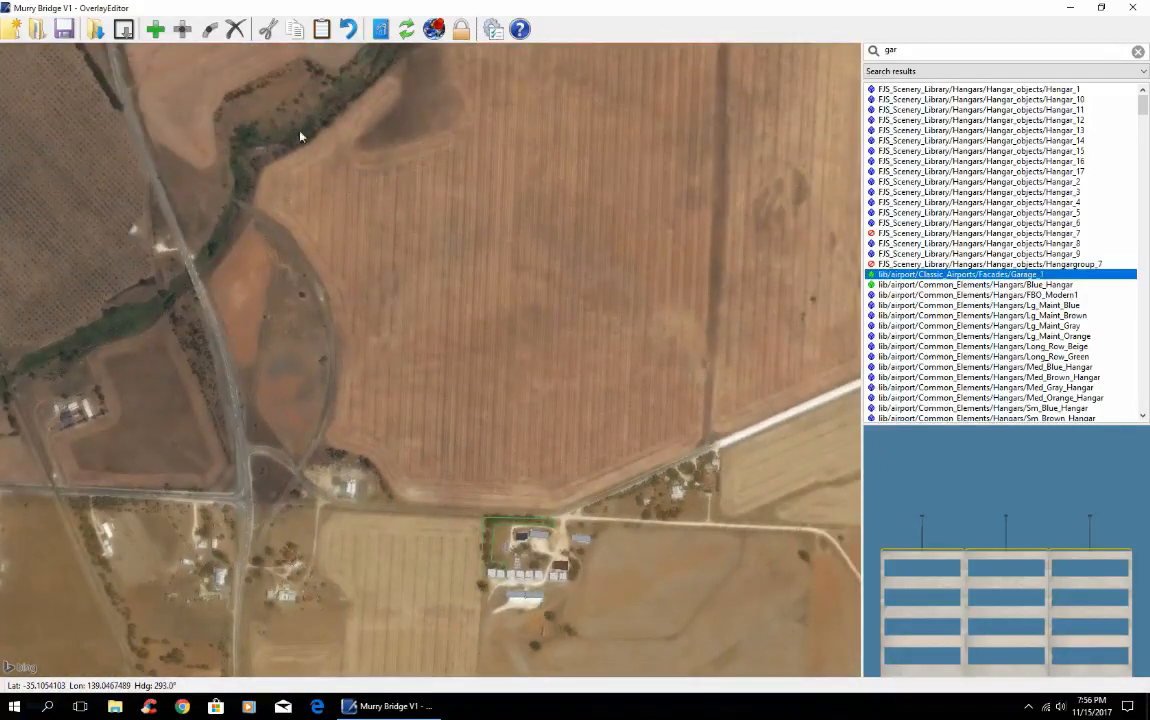
click(155, 29)
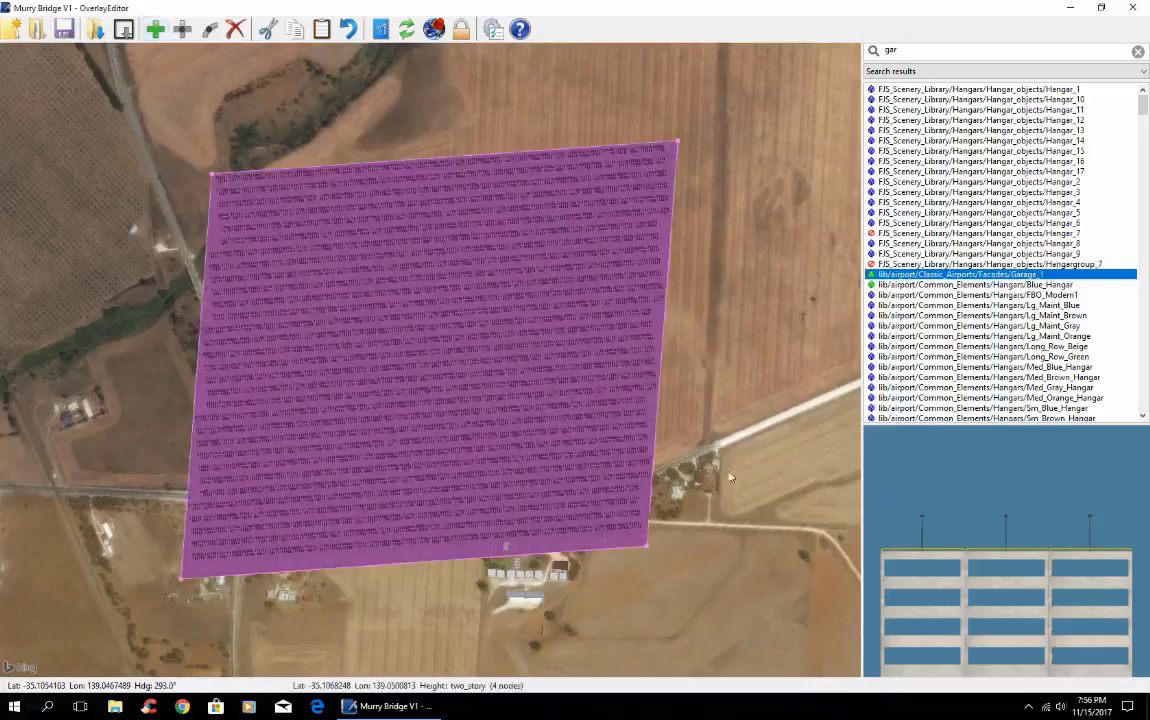
Pull the two facade corners nearest the farmstead inward so they lie within the ploughed field
click(182, 579)
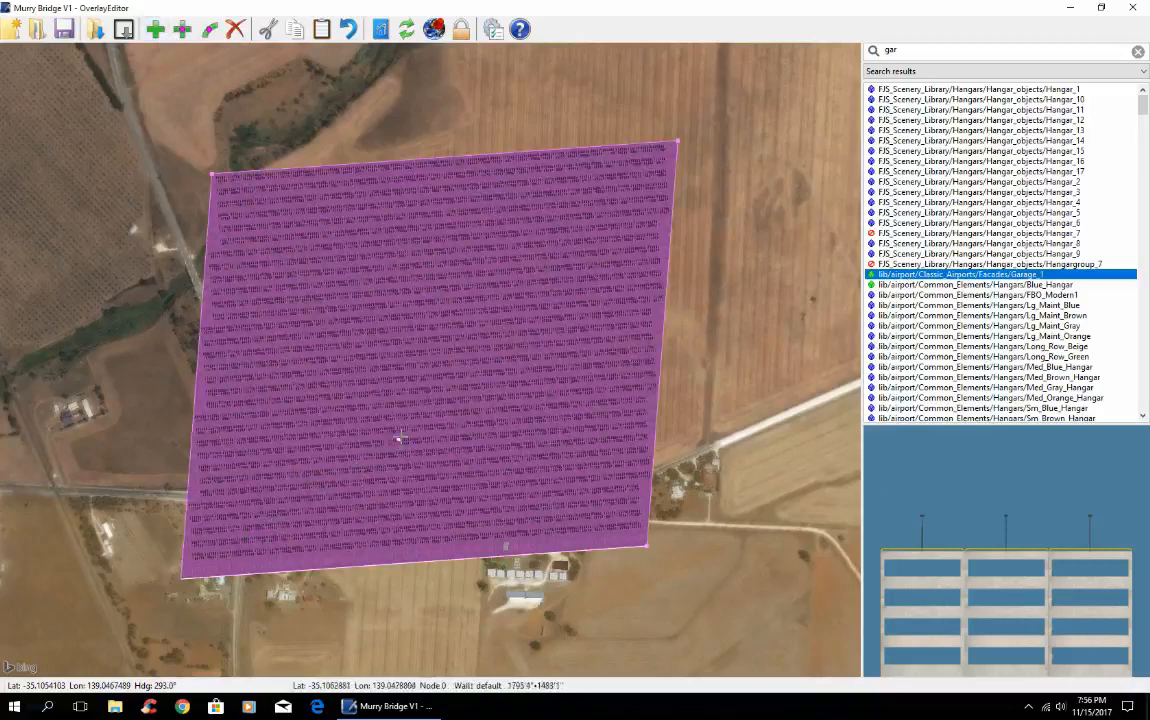
drag(415, 425, 420, 425)
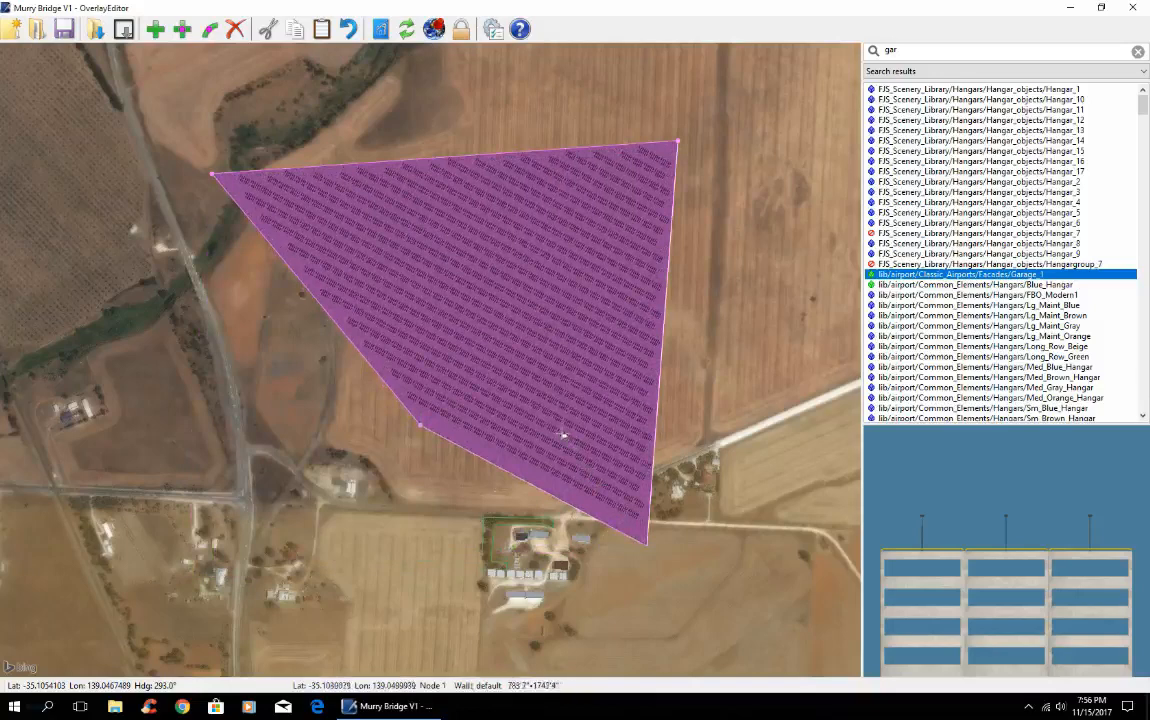
drag(538, 422, 563, 430)
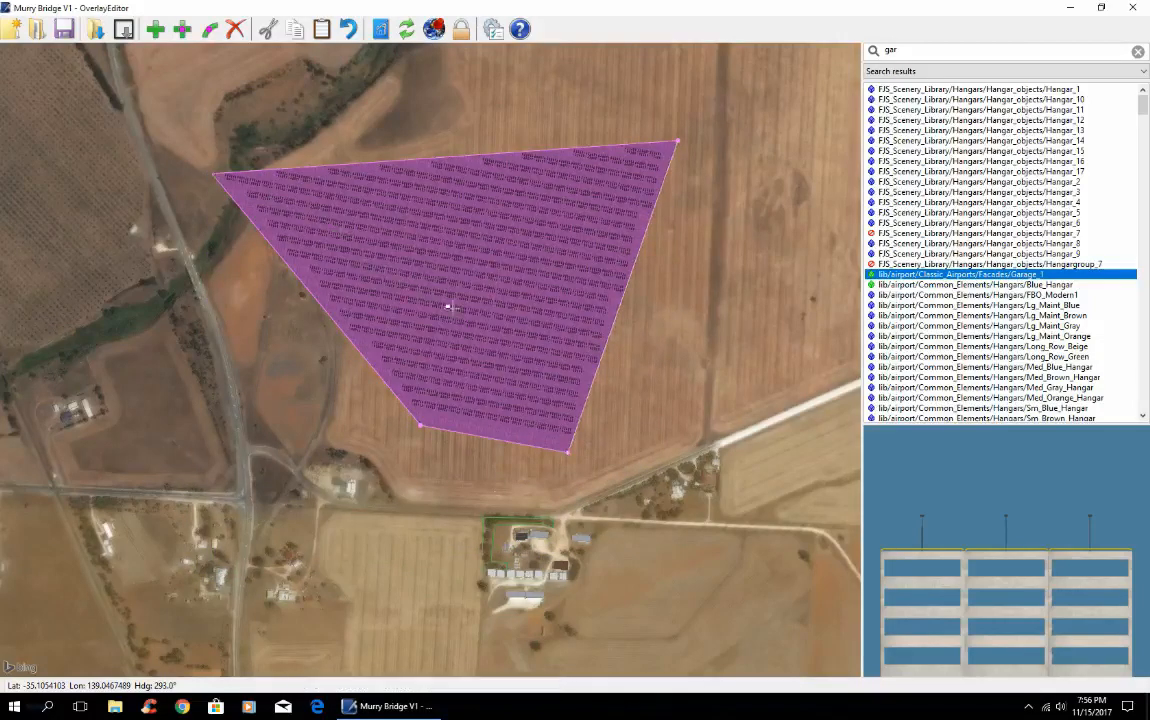
Reshape the garage facade into a small notched arrowhead by deleting its two far corners and positioning two added nodes
key(Delete)
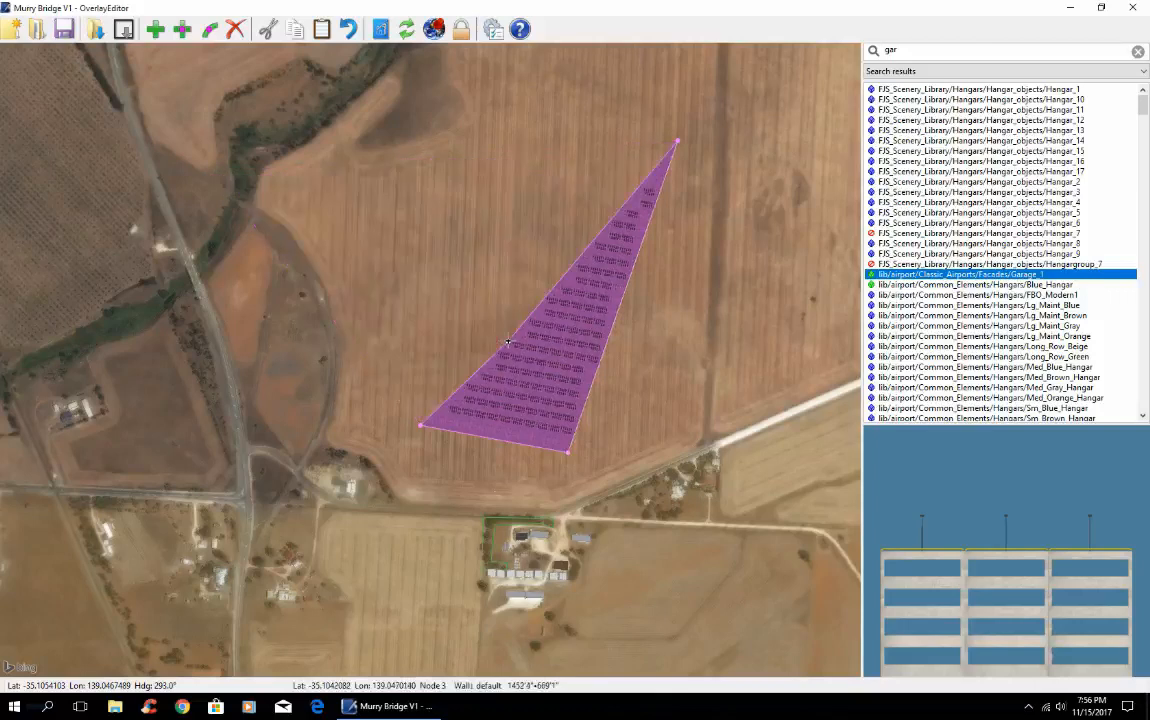
click(508, 343)
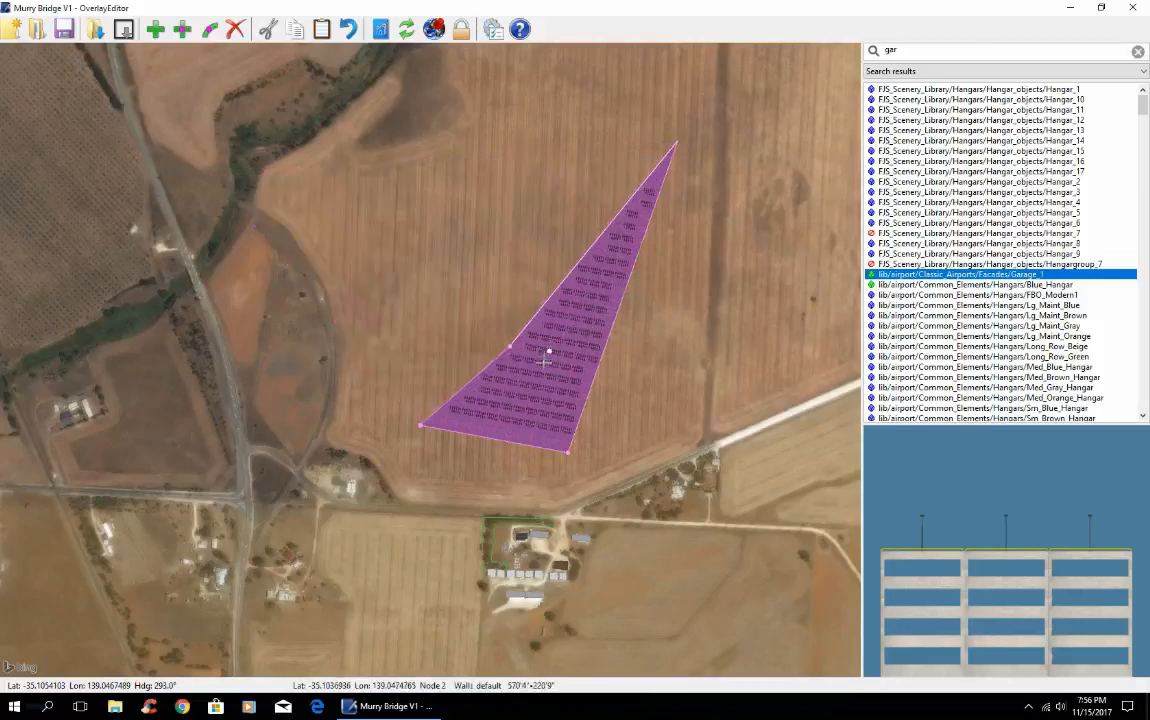
key(Delete)
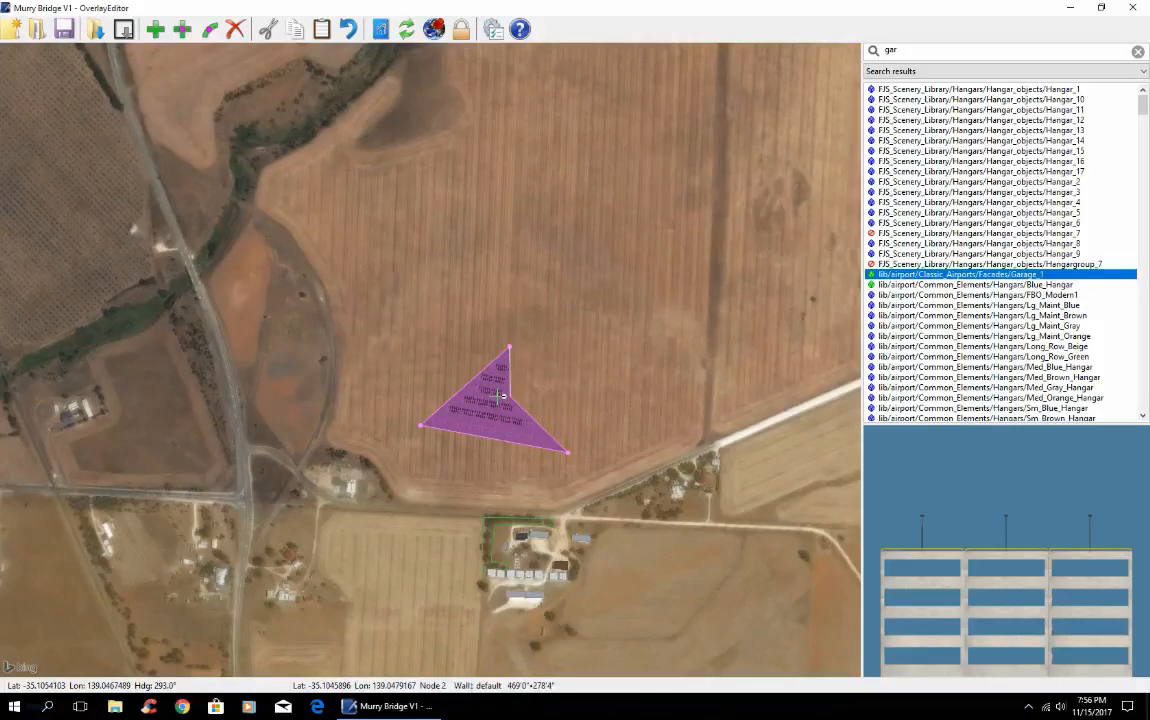
drag(500, 396, 493, 403)
click(425, 299)
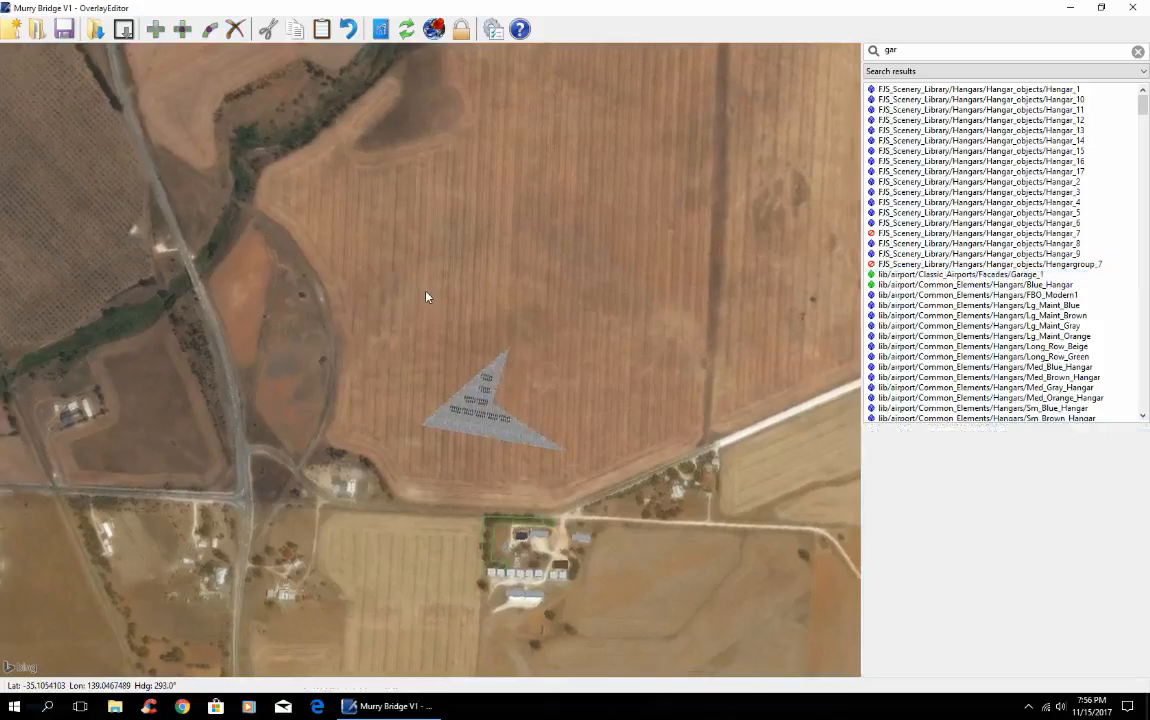
Examine the arrowhead garage facade's walls and rooftop parking from low oblique angles, alongside the nearby farmstead
key(End)
key(End)
key(End)
key(End)
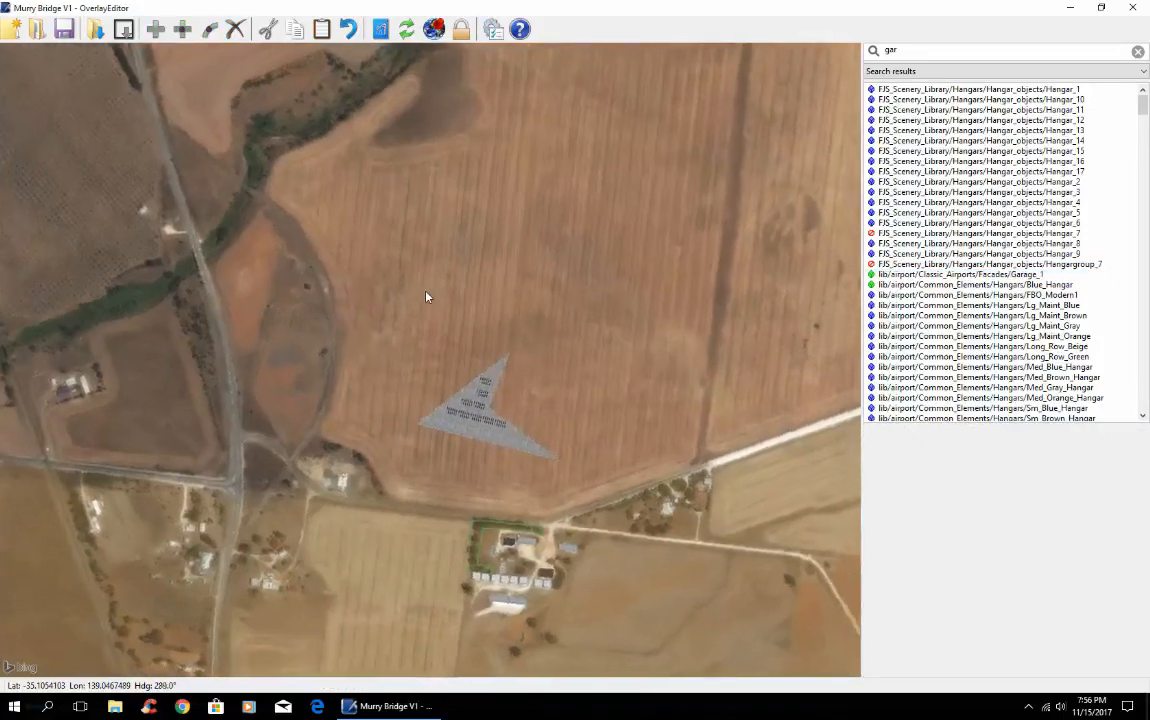
key(End)
key(Page_Down)
key(Page_Down)
key(Page_Down)
key(Page_Down)
key(Page_Down)
key(Page_Down)
key(Page_Down)
key(Page_Down)
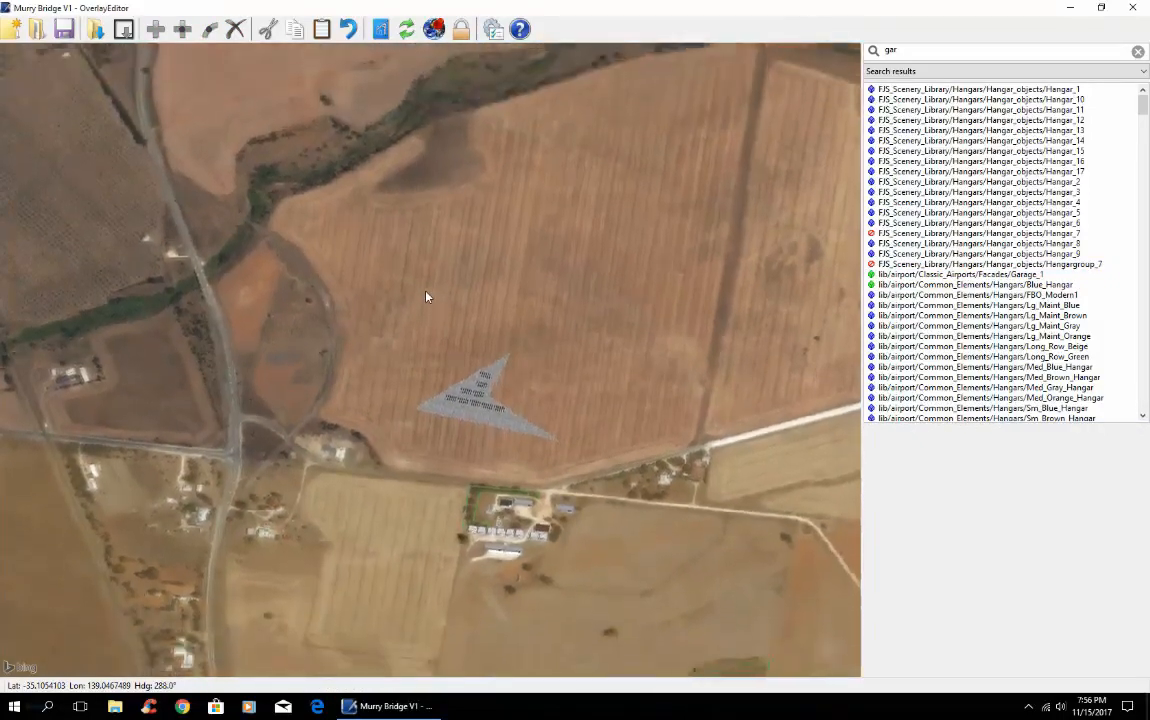
key(Page_Down)
key(Page_Down)
key(Page_Down)
key(Page_Down)
key(Page_Down)
key(Page_Down)
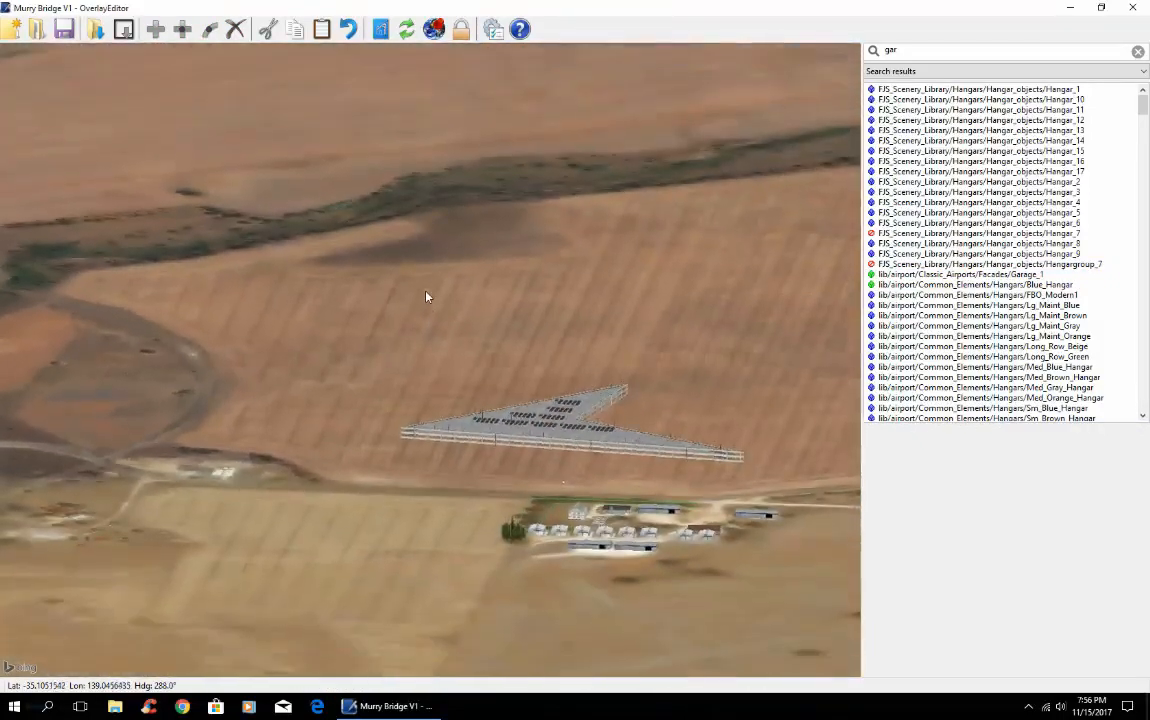
key(Up)
key(Up)
key(Up)
key(Up)
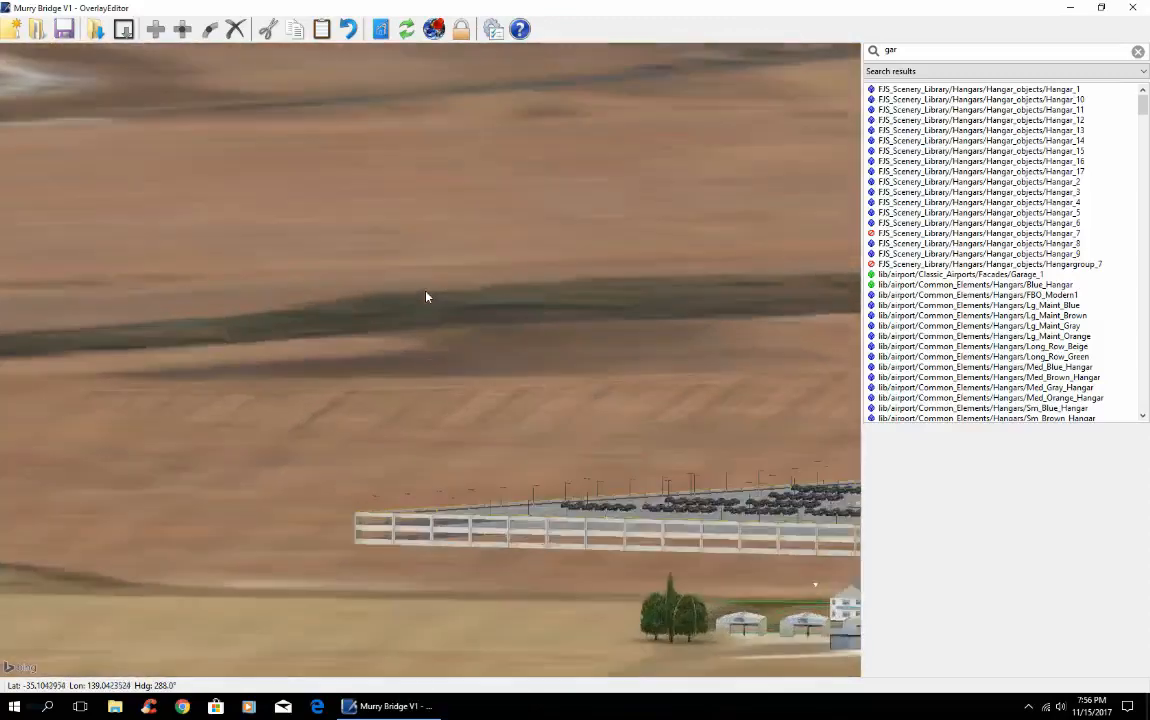
key(Page_Up)
key(Page_Up)
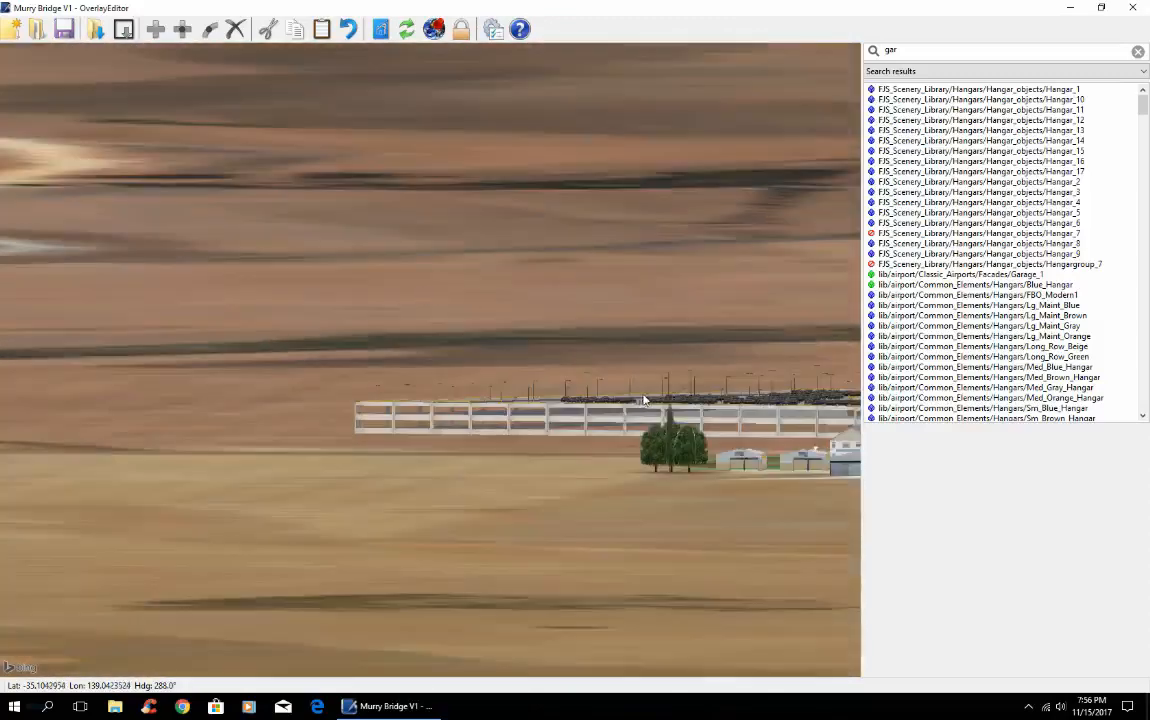
key(Page_Down)
key(Page_Down)
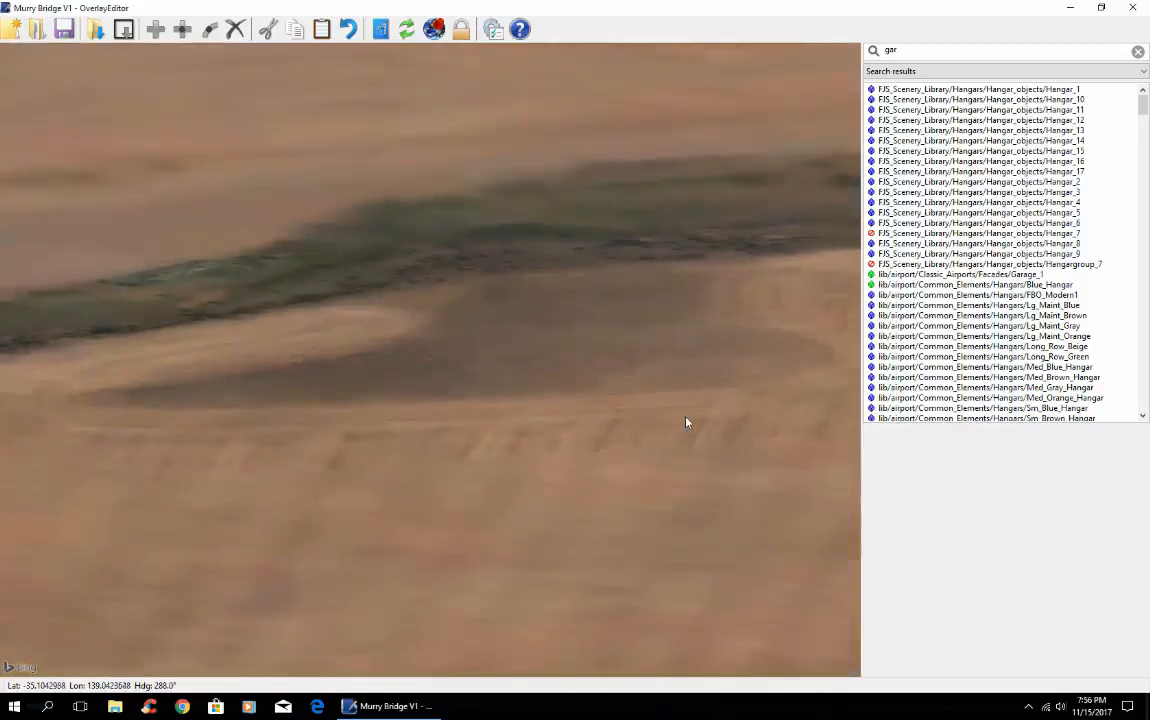
key(Page_Up)
key(Down)
key(Down)
key(Down)
key(Down)
key(Down)
key(Down)
key(Down)
key(Down)
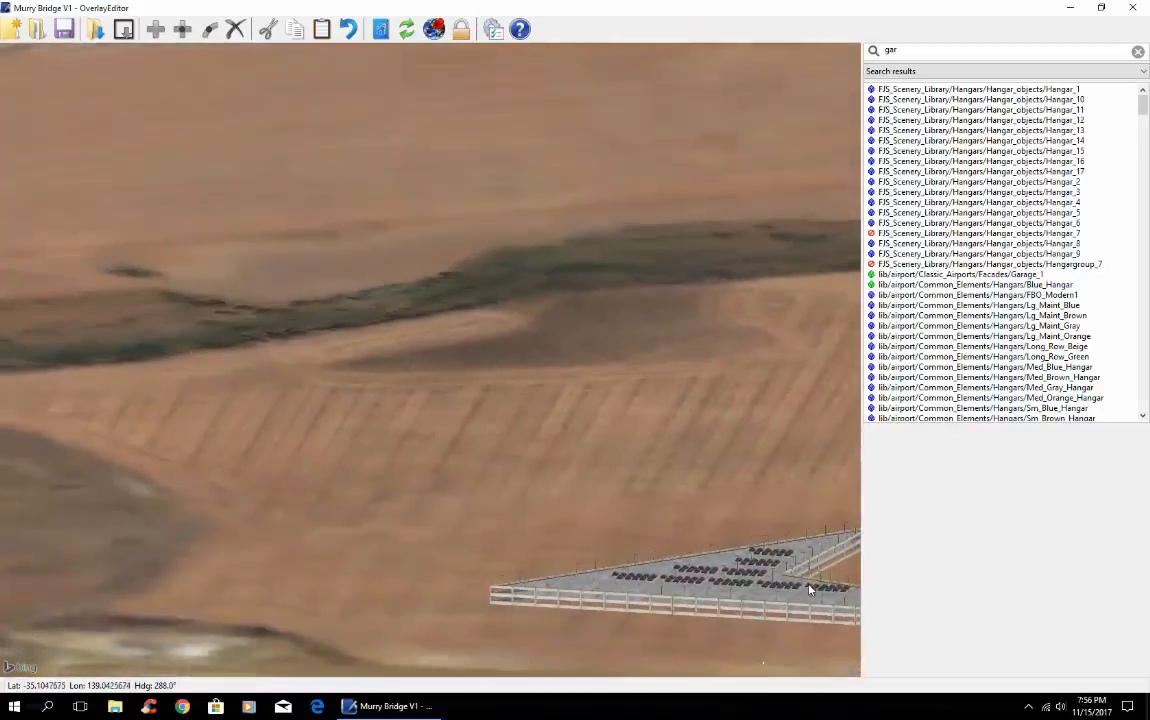
key(Right)
key(Right)
key(Right)
key(Right)
key(Right)
key(Right)
key(Right)
key(Right)
key(Right)
key(Right)
key(Right)
key(Right)
key(Right)
key(Right)
key(Right)
key(Right)
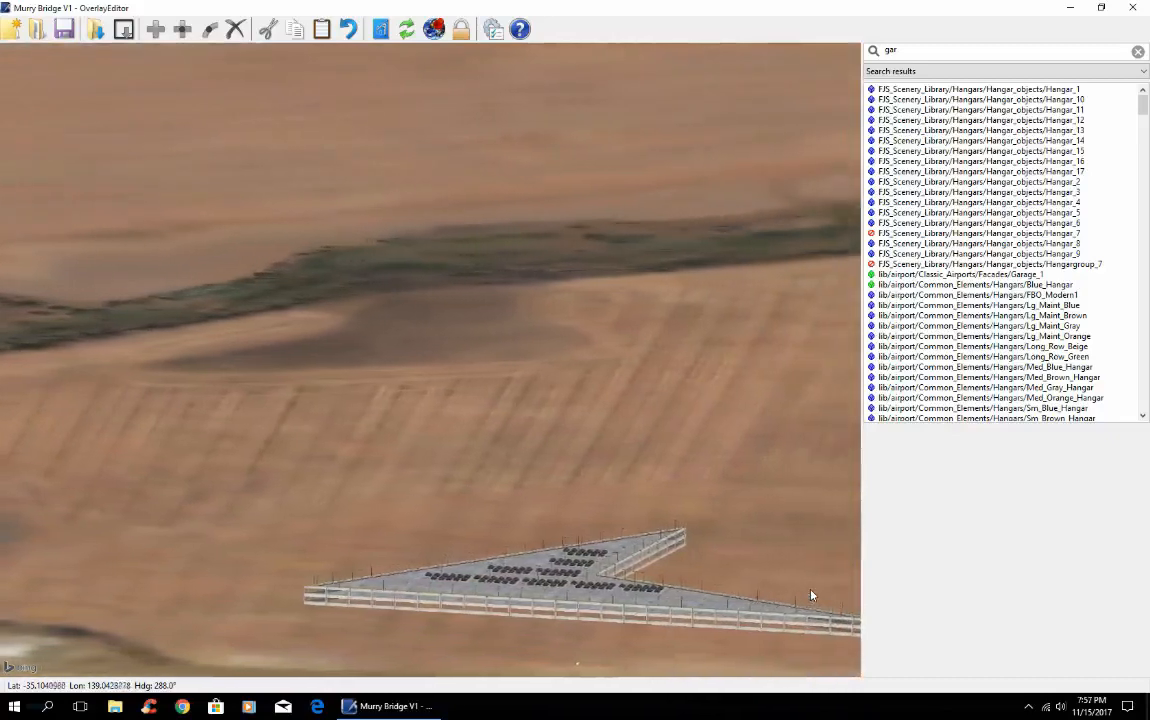
Add a node on the garage facade's long far edge and pull it outward into the ploughed field
click(593, 605)
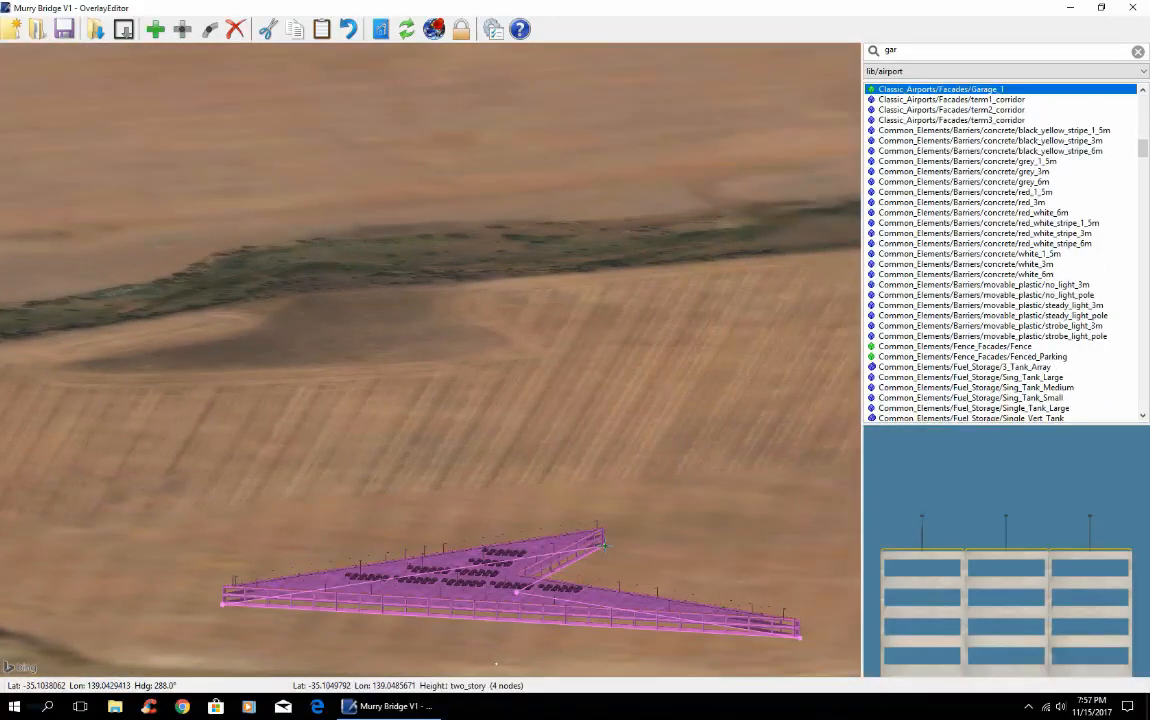
click(603, 547)
click(185, 31)
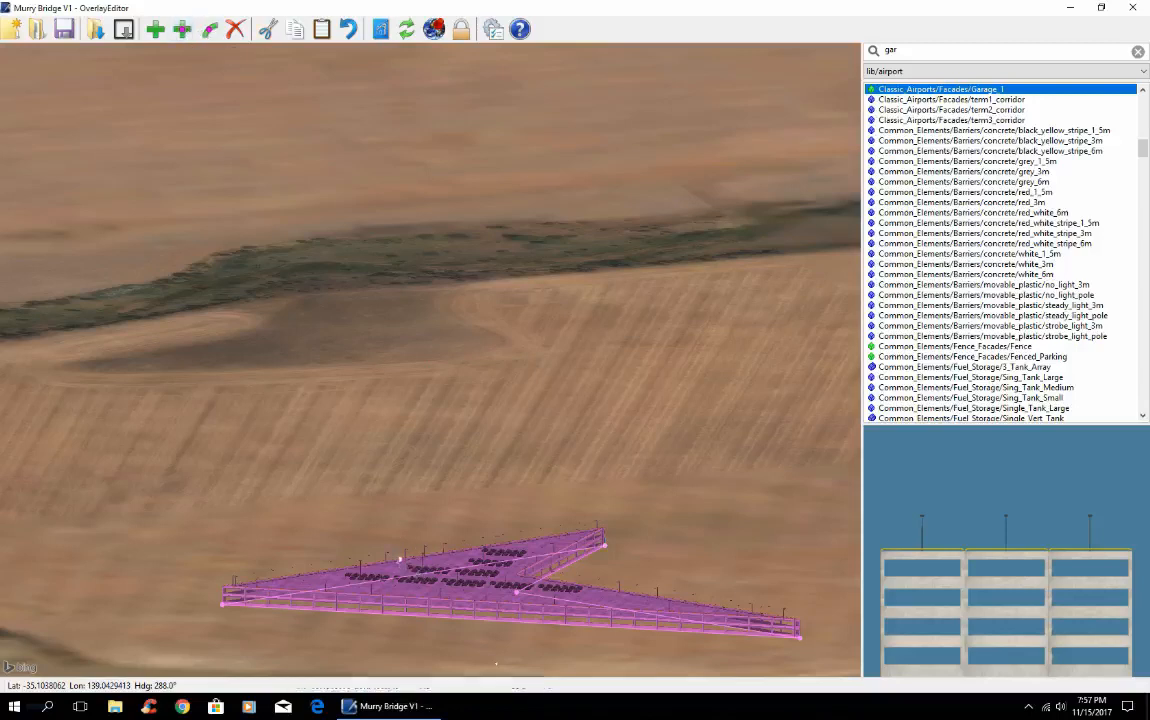
drag(412, 572, 387, 528)
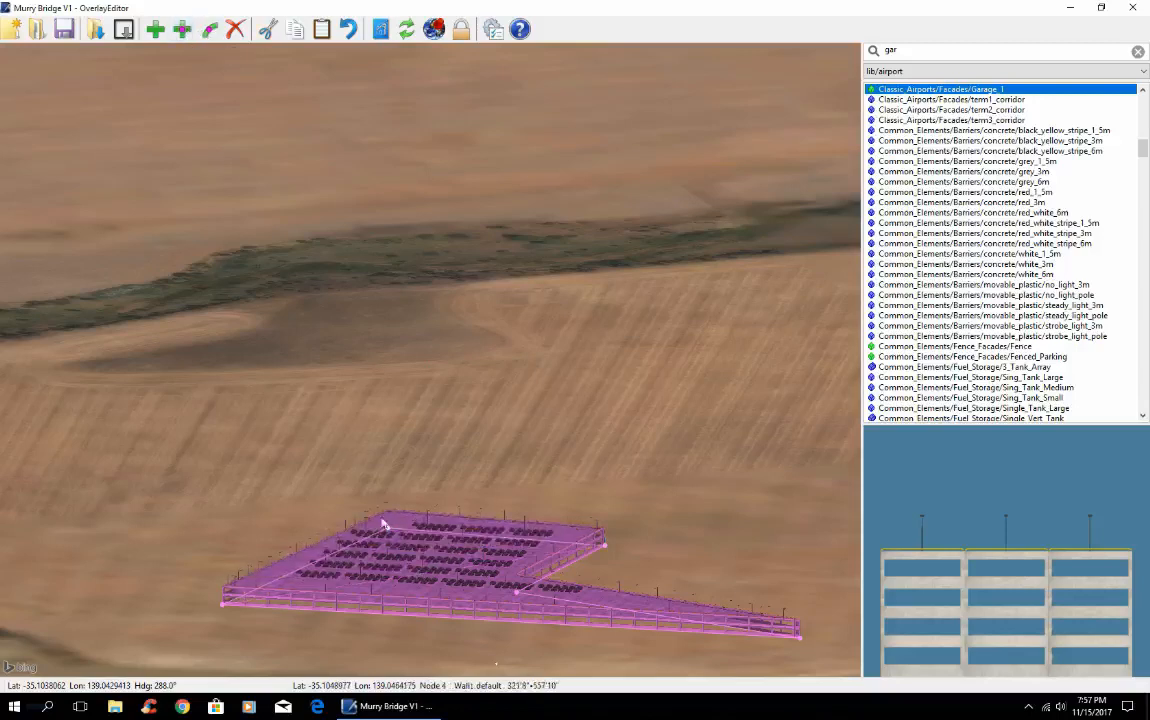
Convert the garage facade's new node to a curve node, shift it slightly outward and swing its control handles diagonally
click(210, 30)
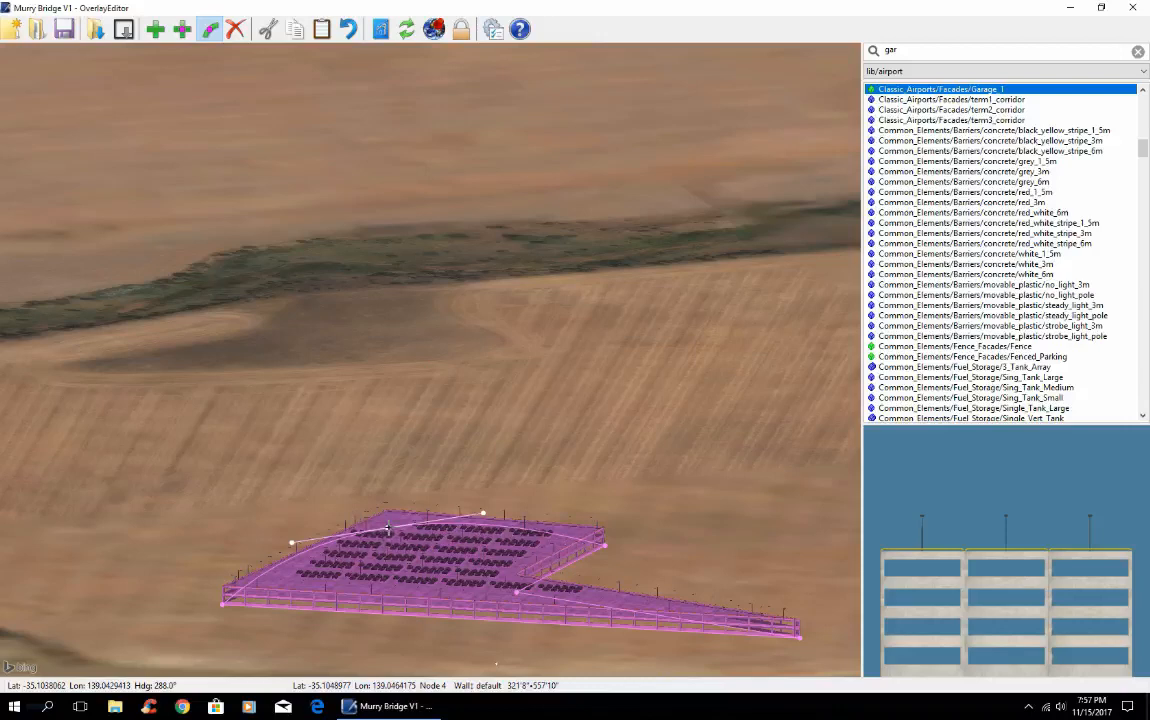
mouse_move(387, 527)
mouse_down()
mouse_move(362, 450)
mouse_move(378, 545)
mouse_move(367, 519)
mouse_up()
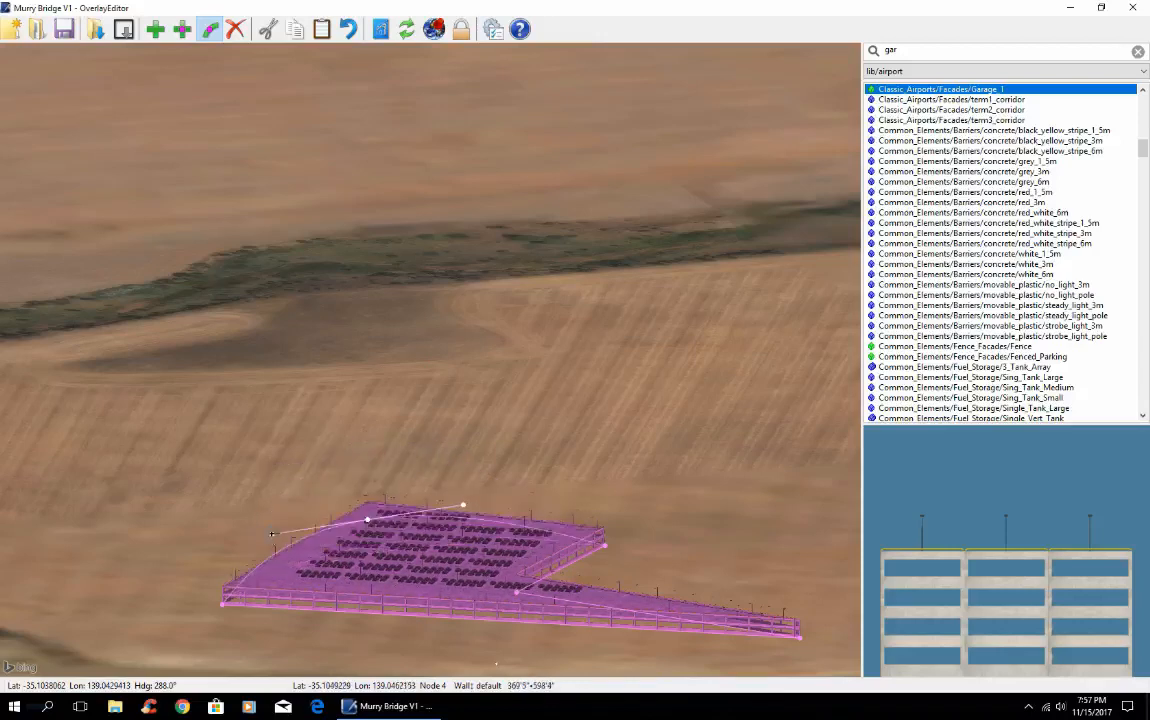
drag(272, 534, 314, 566)
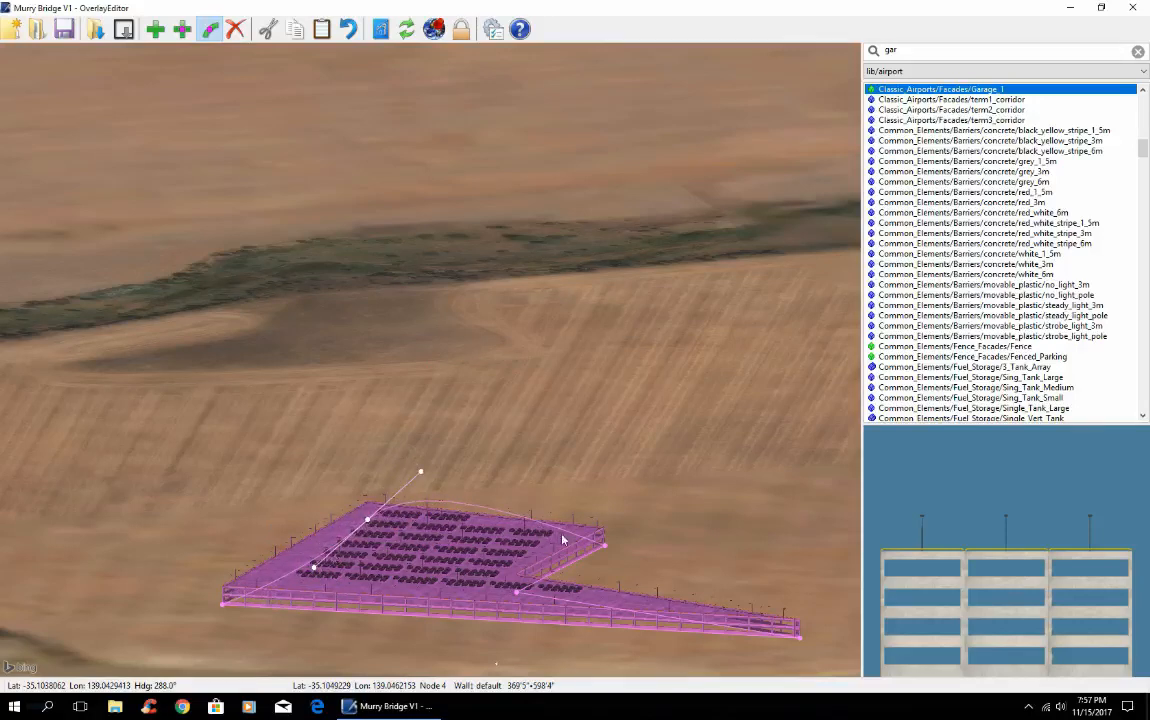
click(593, 470)
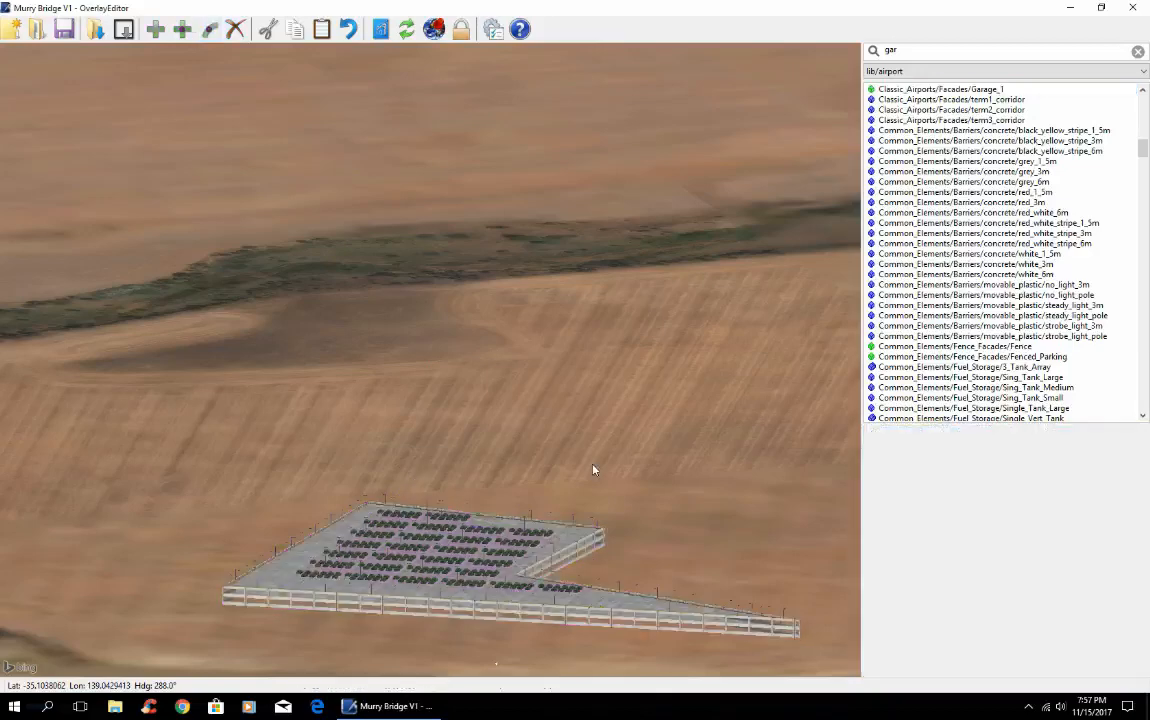
Examine the reshaped garage facade's walls and far edge from a rotated viewpoint with the whole footprint in view
key(e)
key(e)
key(e)
key(e)
key(e)
key(e)
key(e)
key(e)
key(e)
key(e)
key(e)
key(e)
key(e)
key(e)
key(e)
key(e)
key(e)
key(e)
key(e)
key(e)
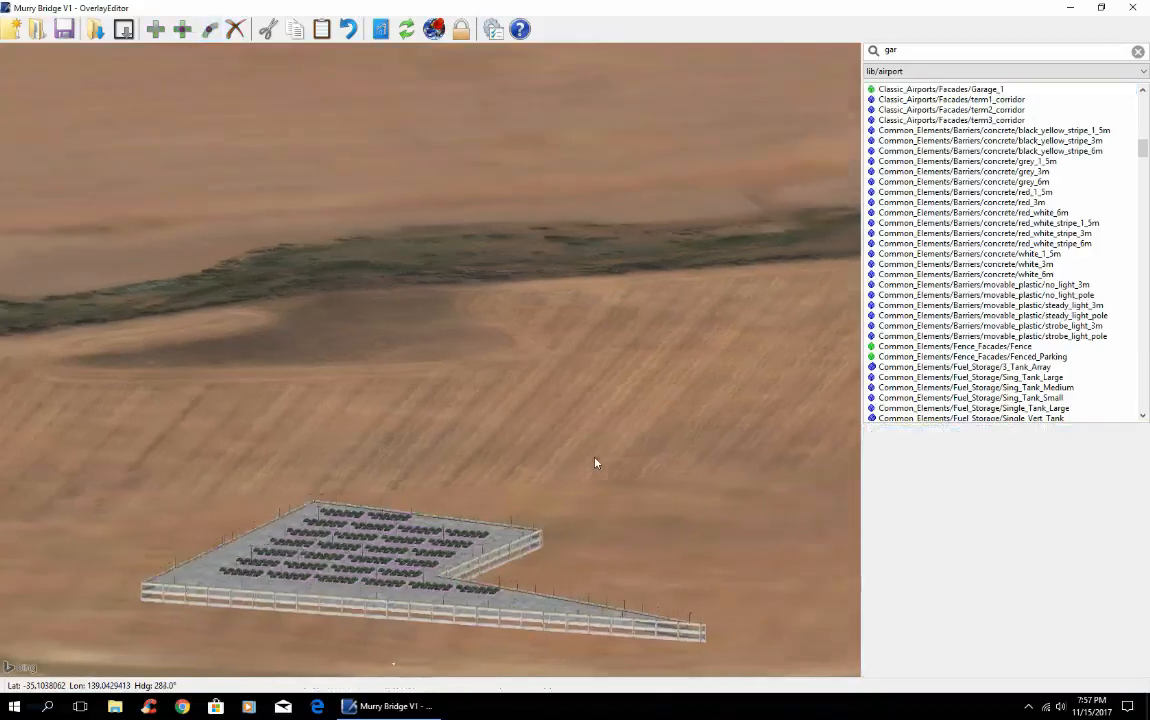
key(Left)
key(Left)
key(Left)
key(Left)
key(Left)
key(Left)
key(Left)
key(Left)
key(Left)
key(Left)
key(Left)
key(Left)
key(Left)
key(Left)
key(Left)
key(Left)
key(Left)
key(Left)
key(Left)
key(Left)
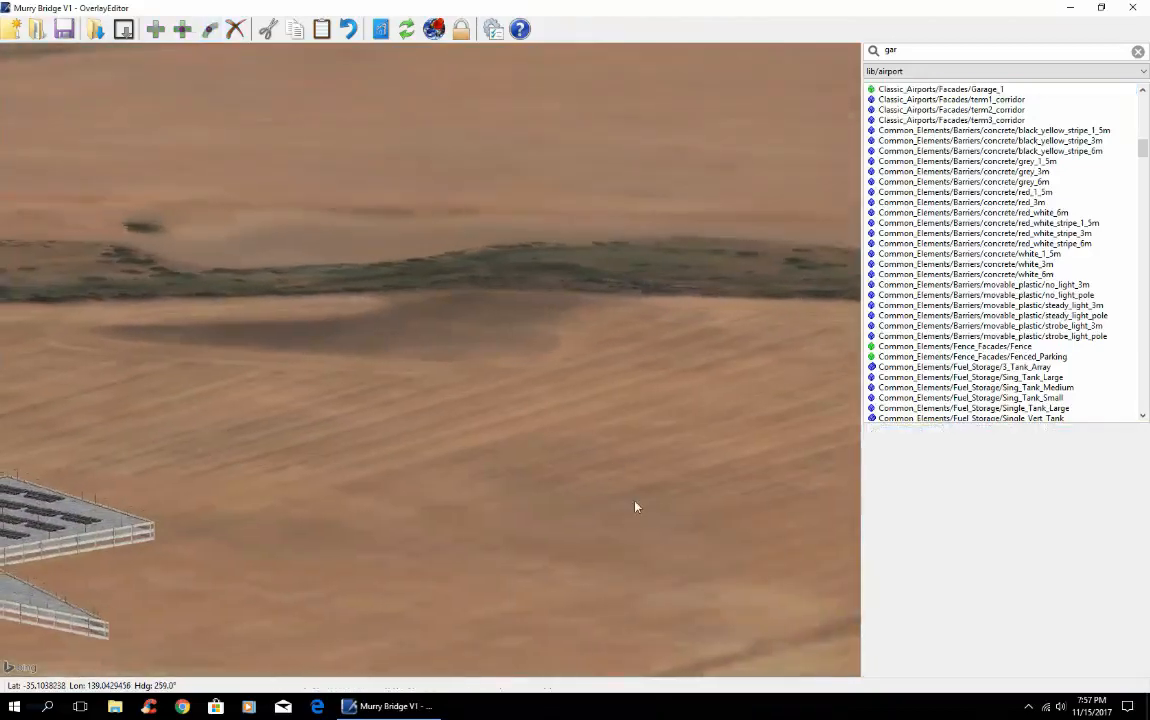
key(Left)
key(Left)
key(Left)
key(Left)
key(Left)
key(Left)
key(Left)
key(Left)
key(Left)
key(Left)
key(Left)
key(Left)
key(Left)
key(Left)
key(Left)
key(Left)
key(Left)
key(Left)
key(Left)
key(Left)
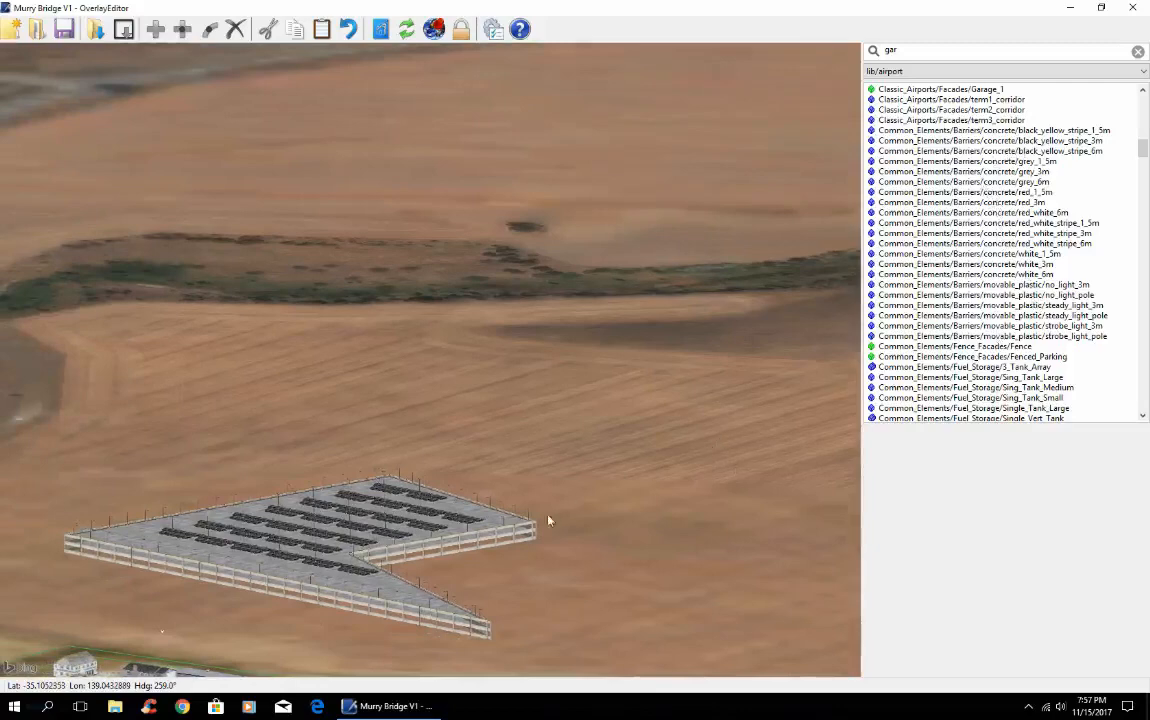
key(Left)
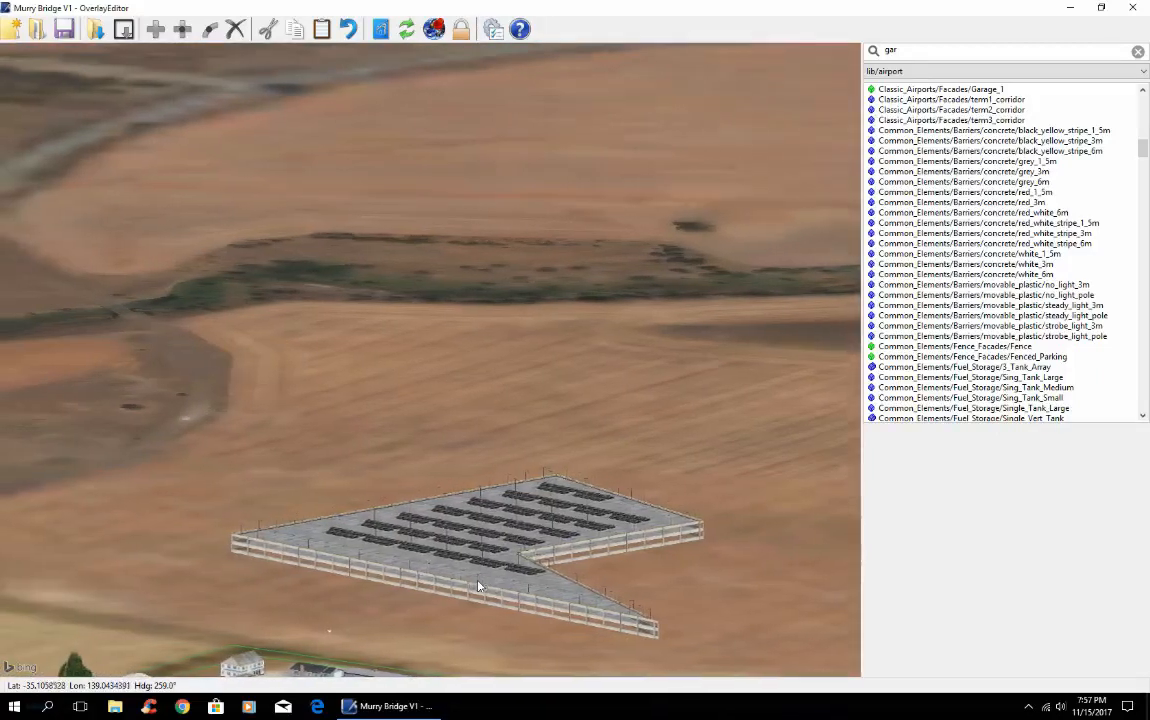
key(Left)
Preview fueling station and hangar models in the lib/airport library, including Lg_Maint_Gray and FBO_Modern1, and select Blue_Hangar
click(470, 562)
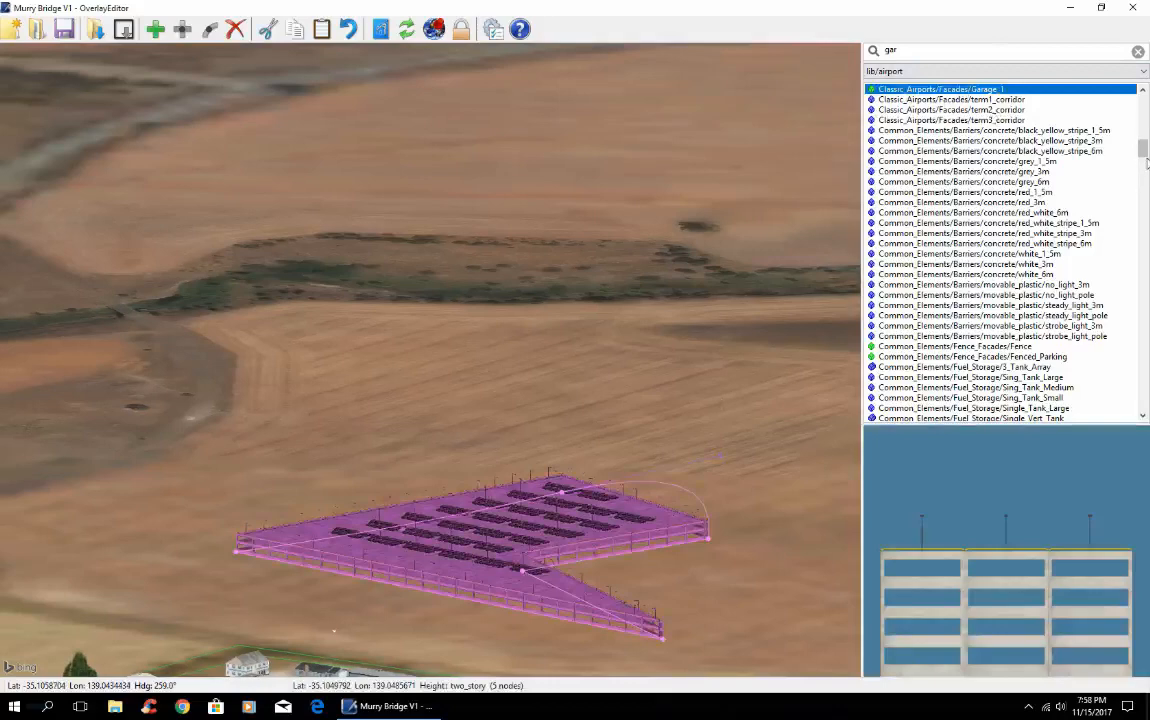
scroll(1027, 140, down, 10)
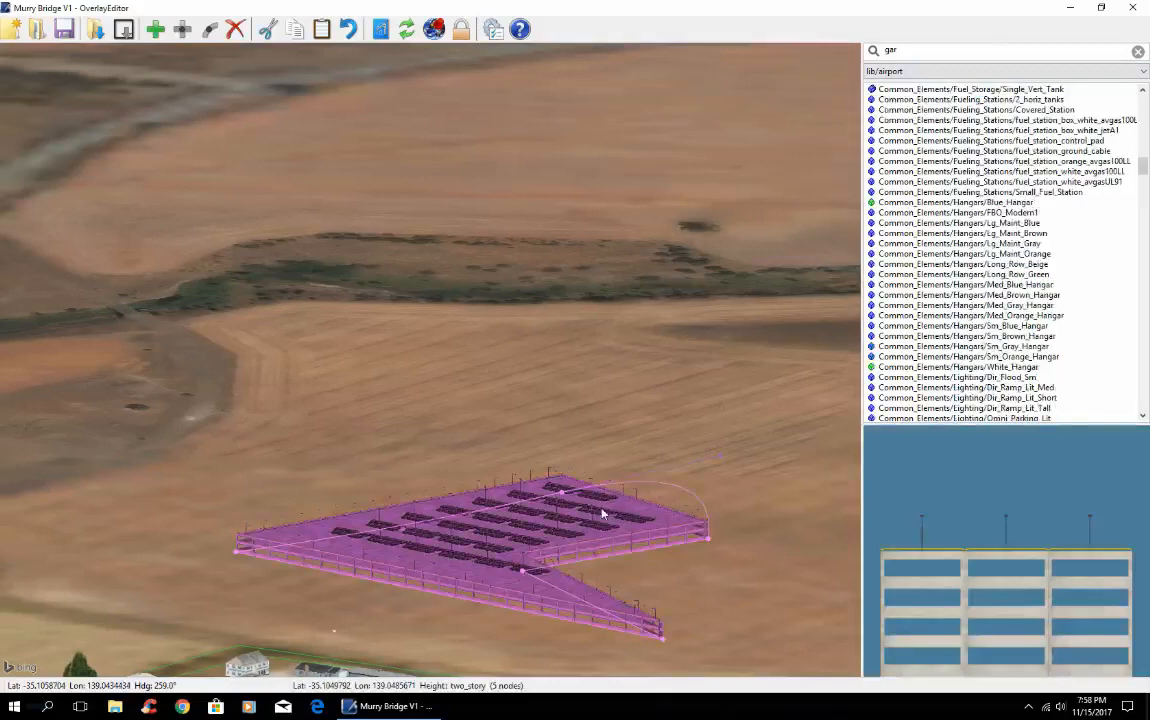
click(914, 109)
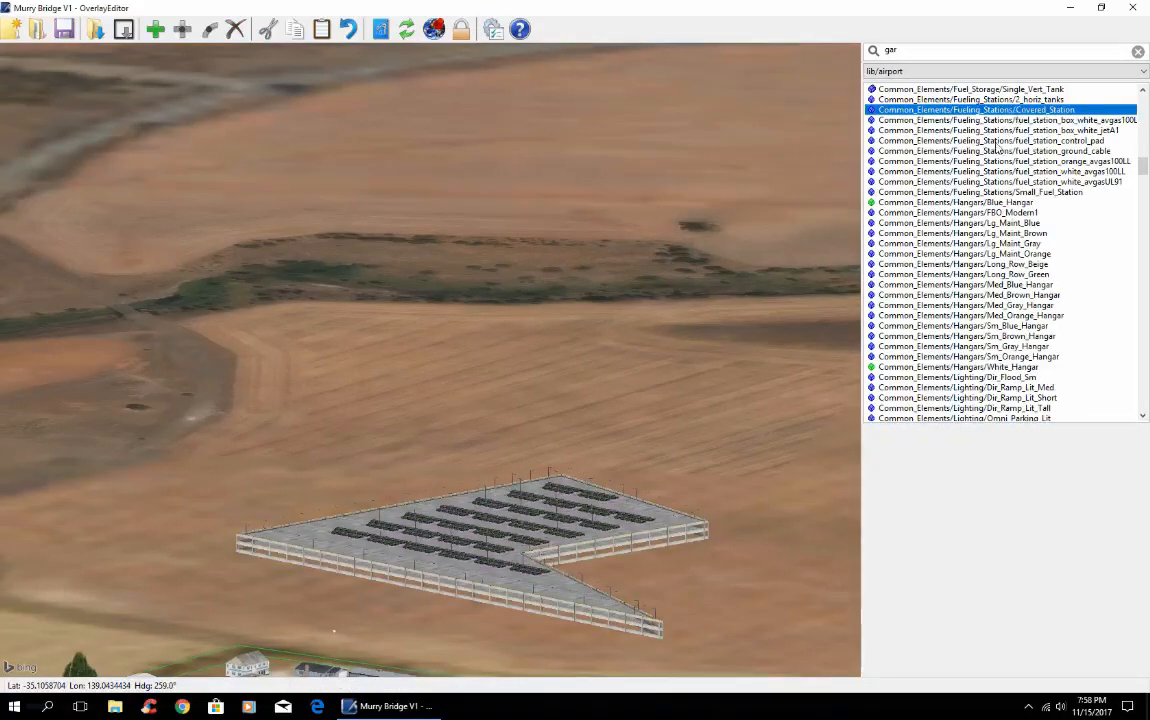
click(992, 141)
click(968, 192)
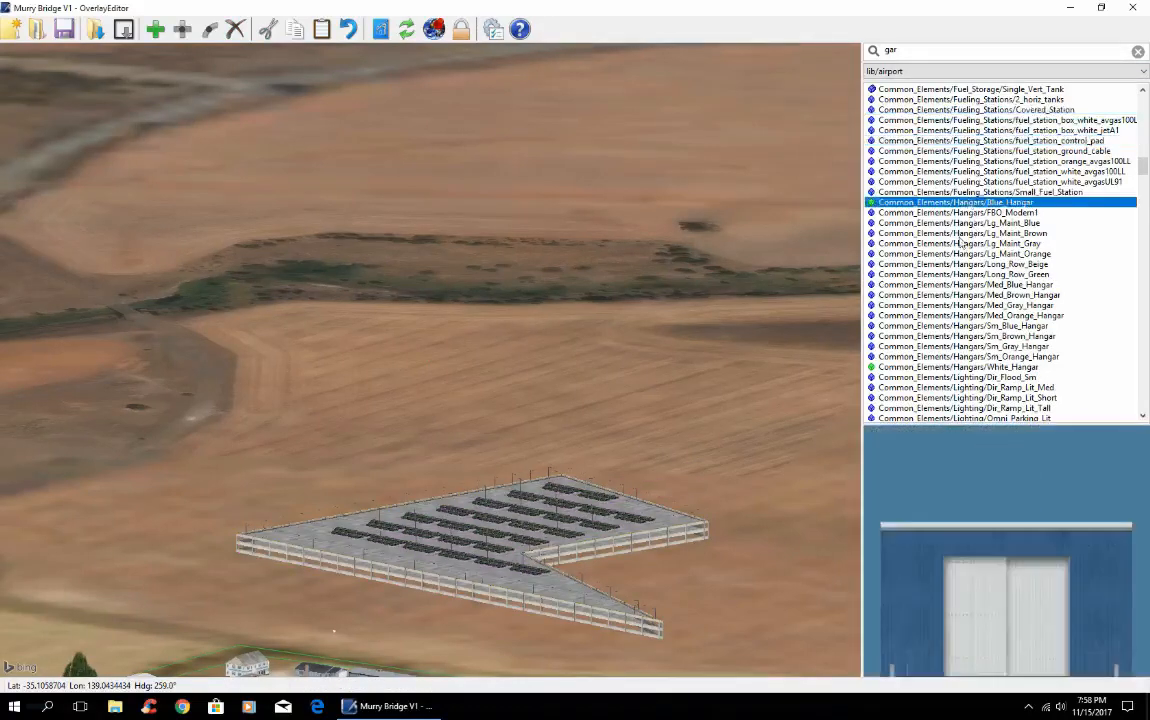
click(952, 254)
click(951, 243)
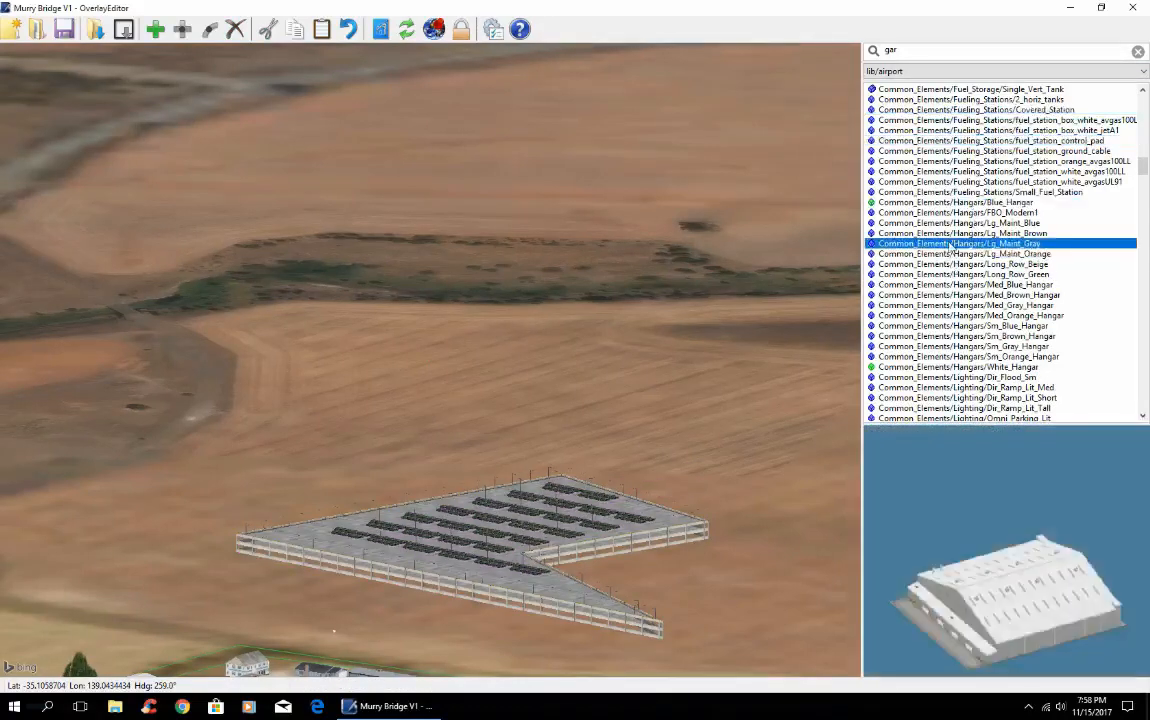
click(941, 223)
click(937, 212)
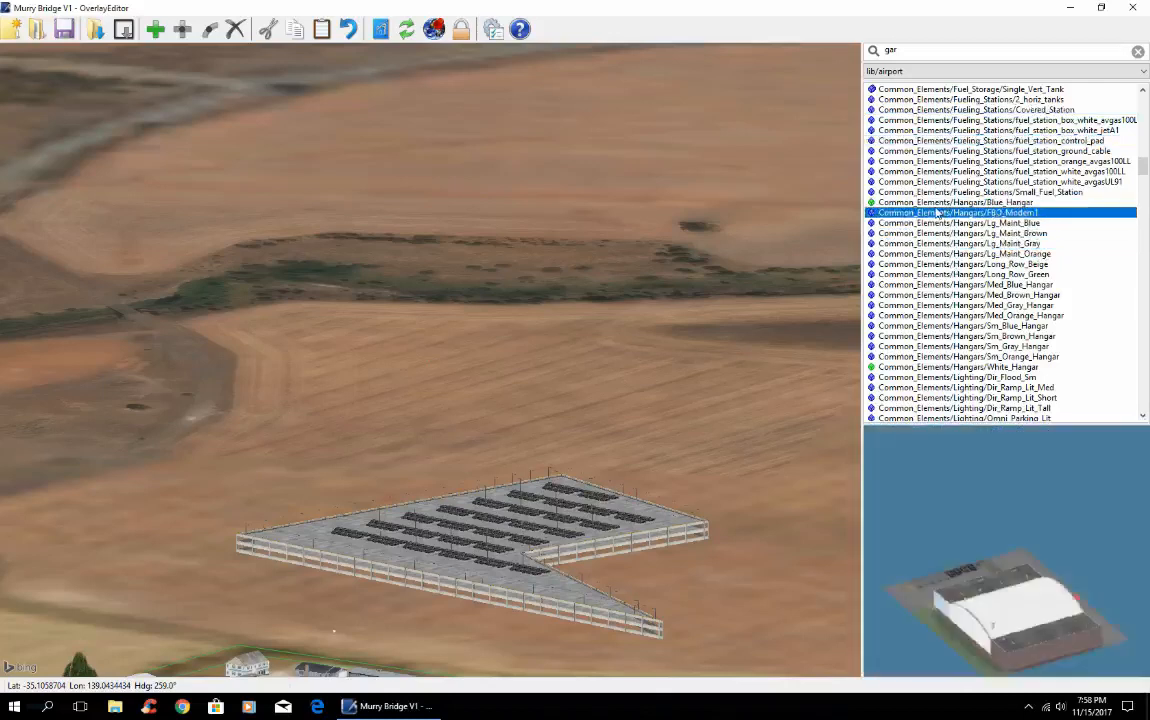
click(935, 202)
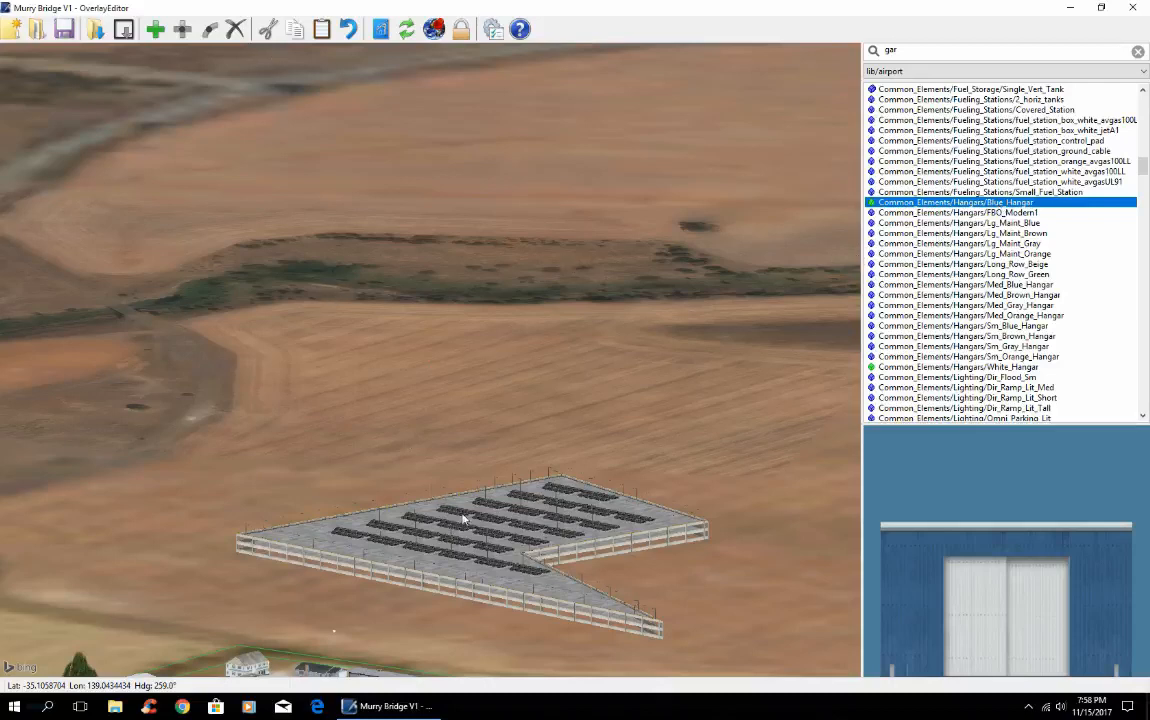
Try adding the Blue_Hangar facade, and delete the garage facade from the ploughed field
click(155, 30)
key(Delete)
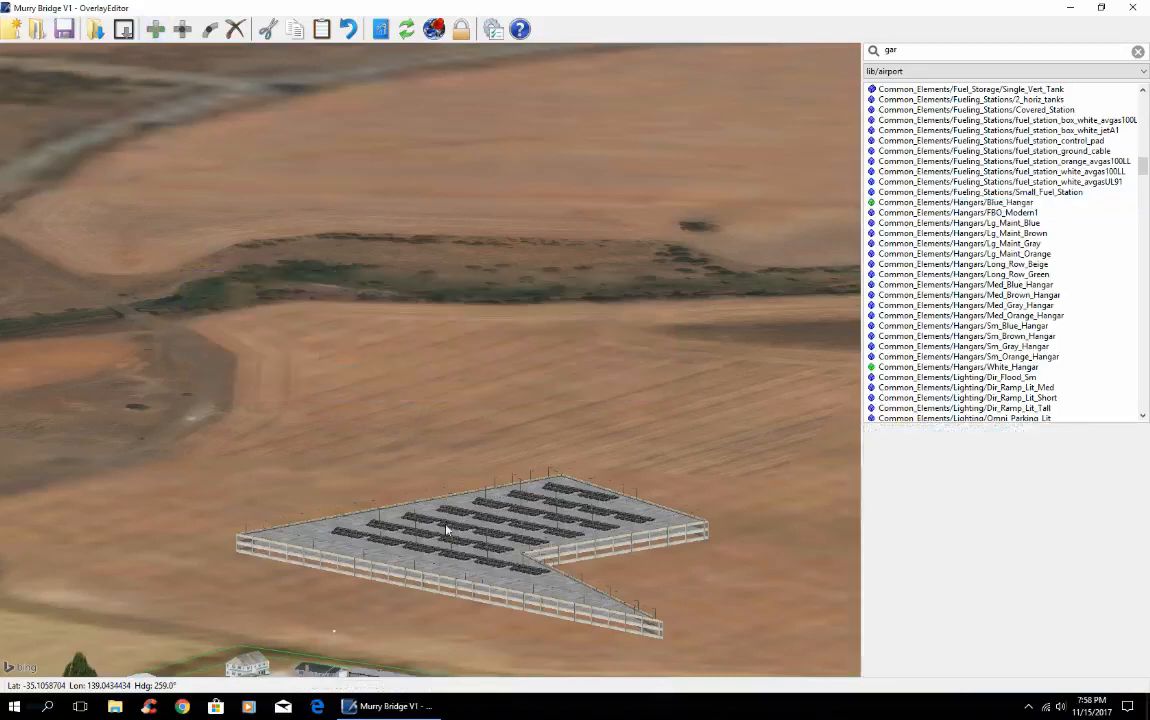
click(470, 545)
key(Delete)
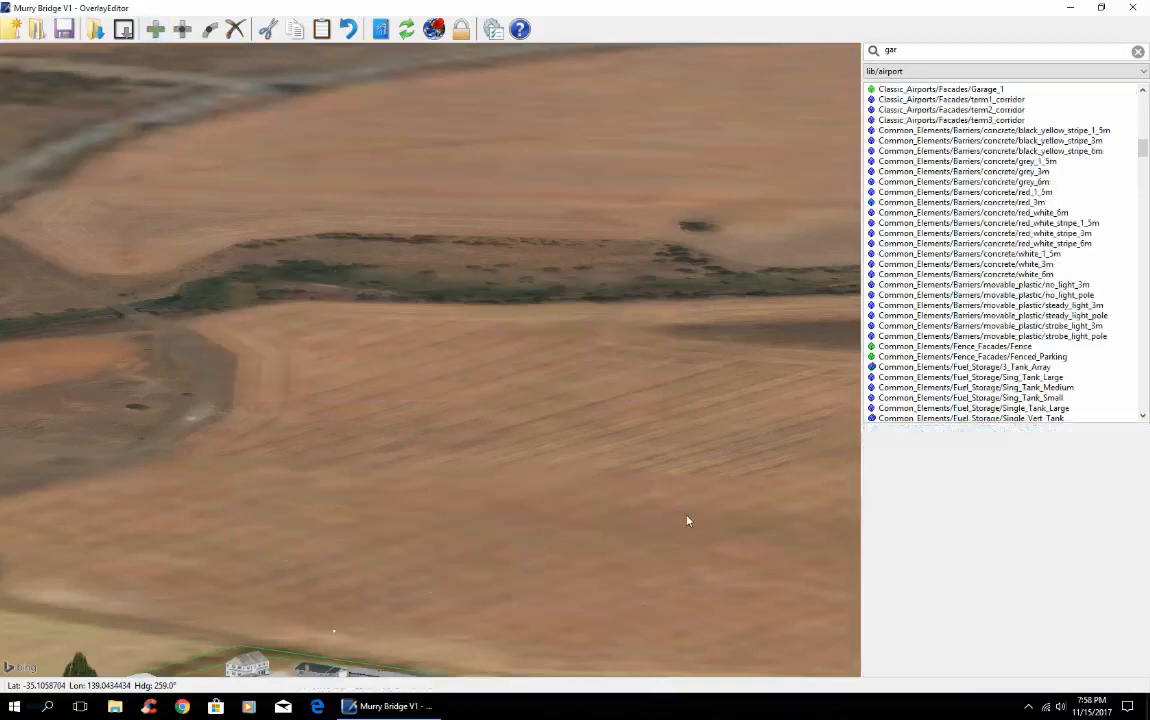
Examine the cleared ploughed field, the farmstead and the adjoining road, ending in an overhead view
key(Down)
key(Down)
key(Down)
key(Down)
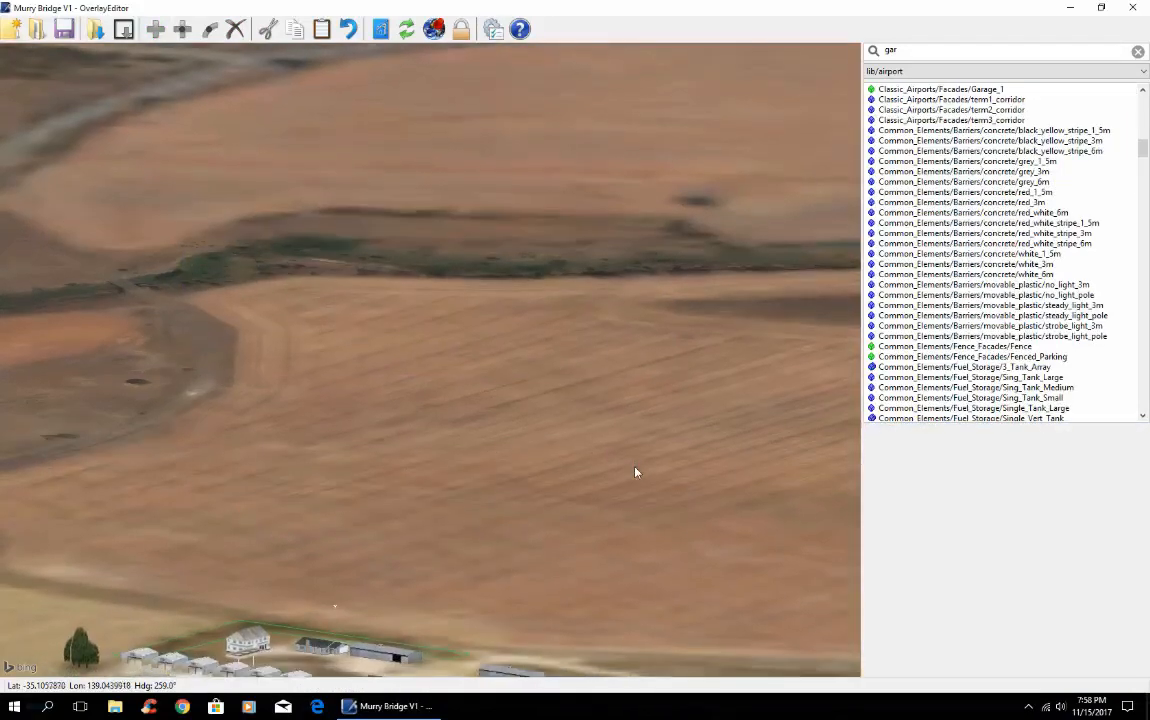
key(Down)
key(Down)
key(Down)
key(Down)
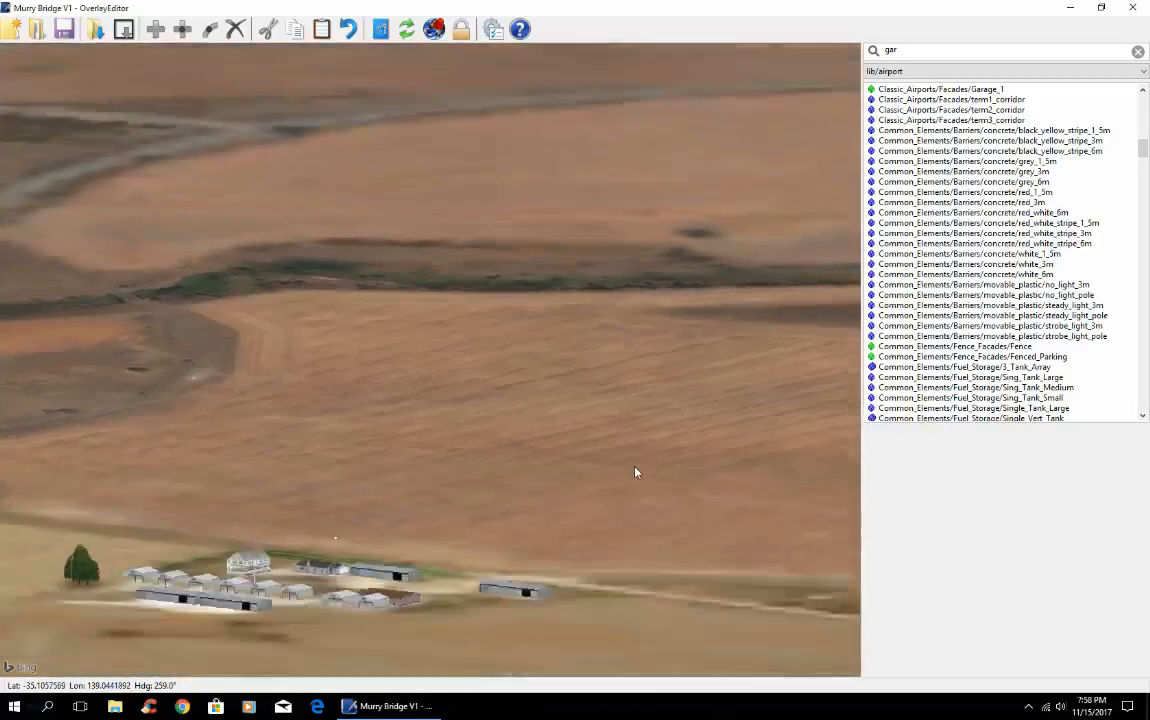
key(Page_Up)
key(Page_Up)
key(Page_Up)
key(Page_Up)
key(Page_Up)
key(Page_Up)
key(Page_Up)
key(Page_Up)
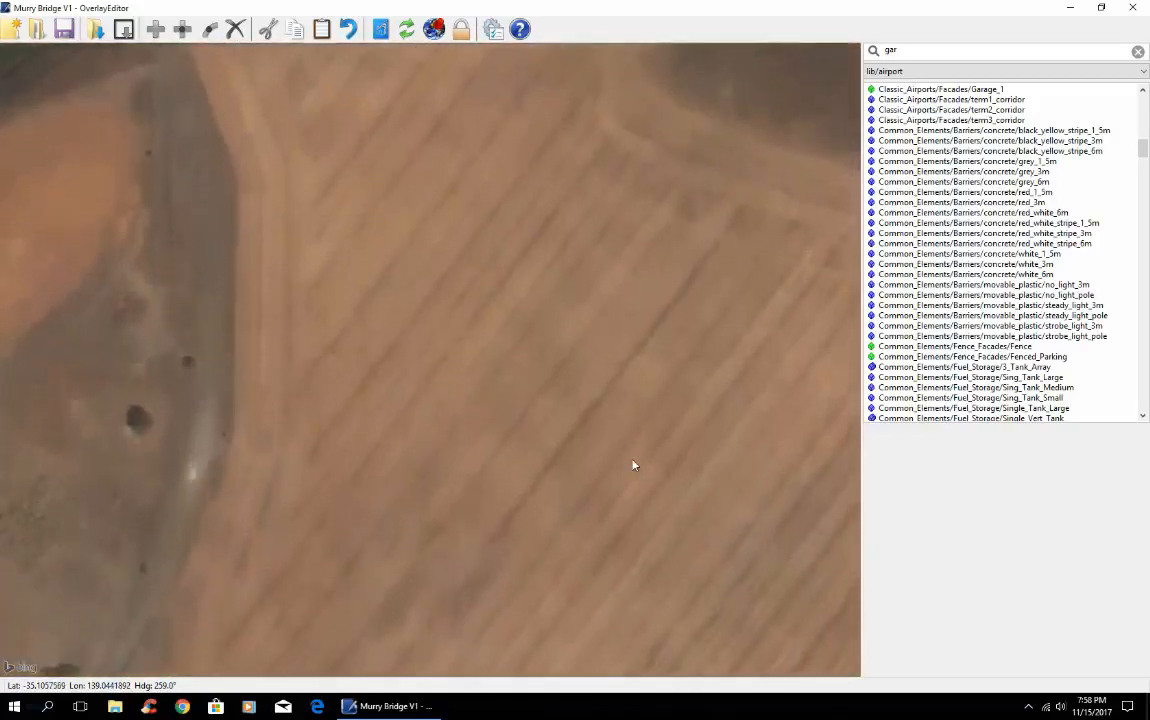
scroll(624, 471, down, 3)
key(Down)
key(Down)
key(Down)
key(Down)
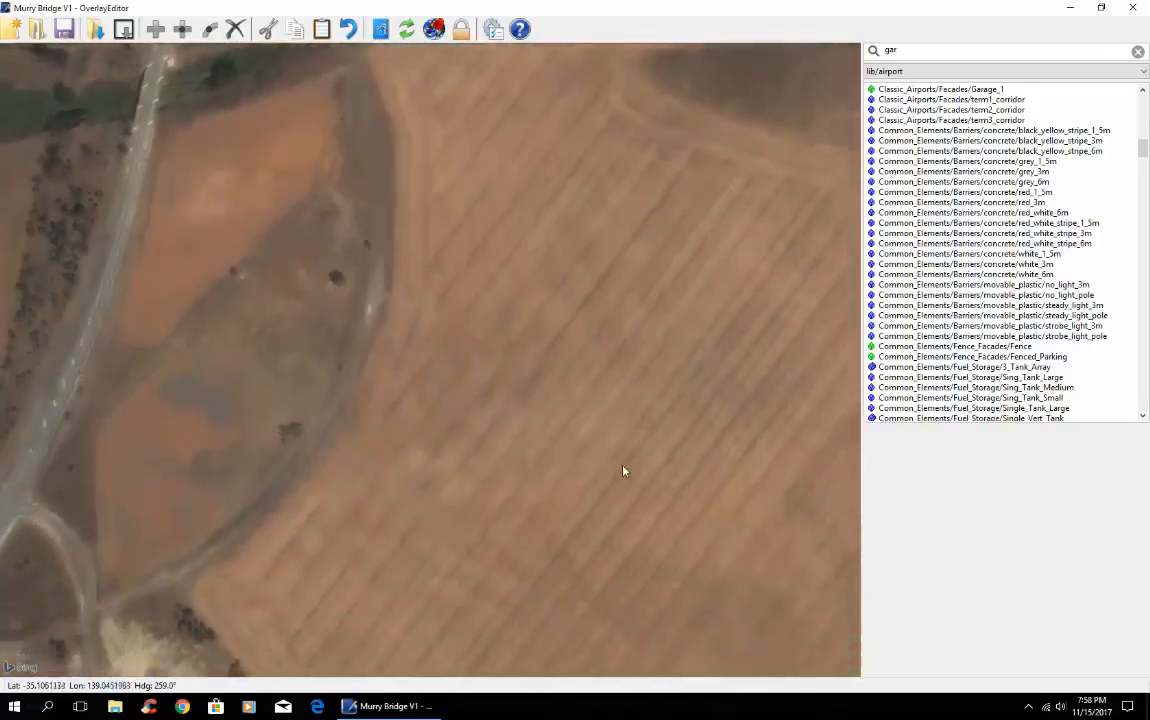
Examine the aerial image from the ploughed field across to the farm building cluster and the wooded patch beyond it
key(Down)
key(Down)
key(Down)
key(Down)
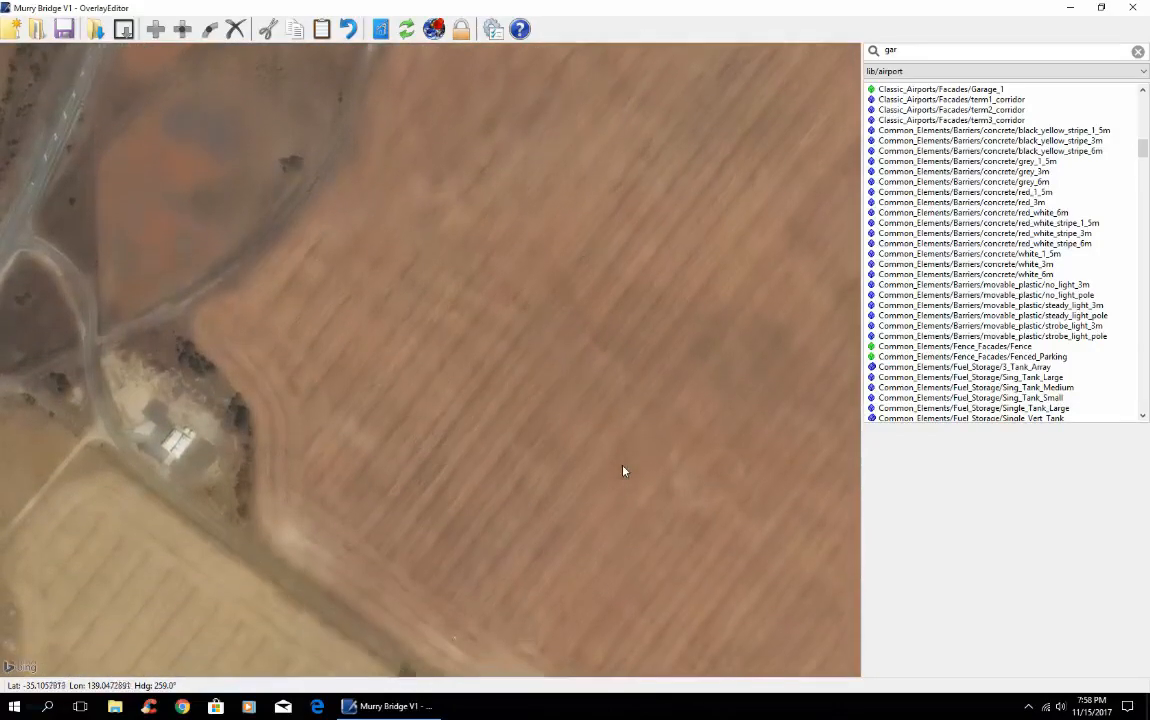
key(Down)
key(Down)
key(Down)
key(Down)
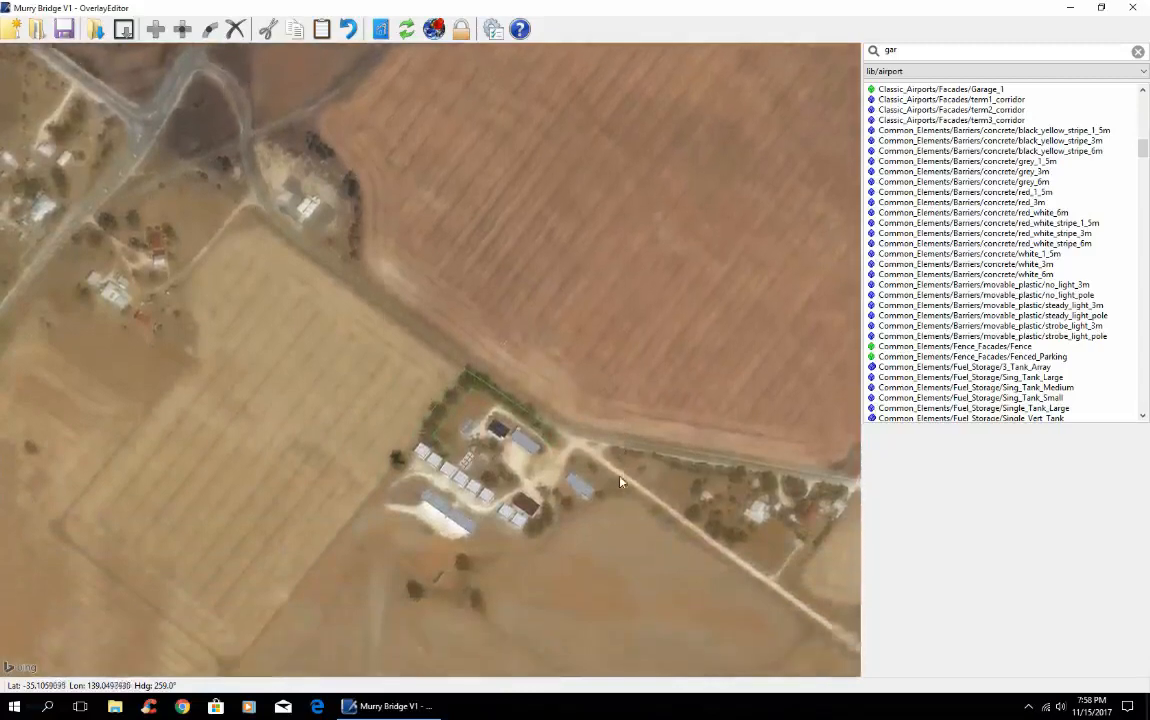
key(Down)
key(Down)
key(Down)
key(Down)
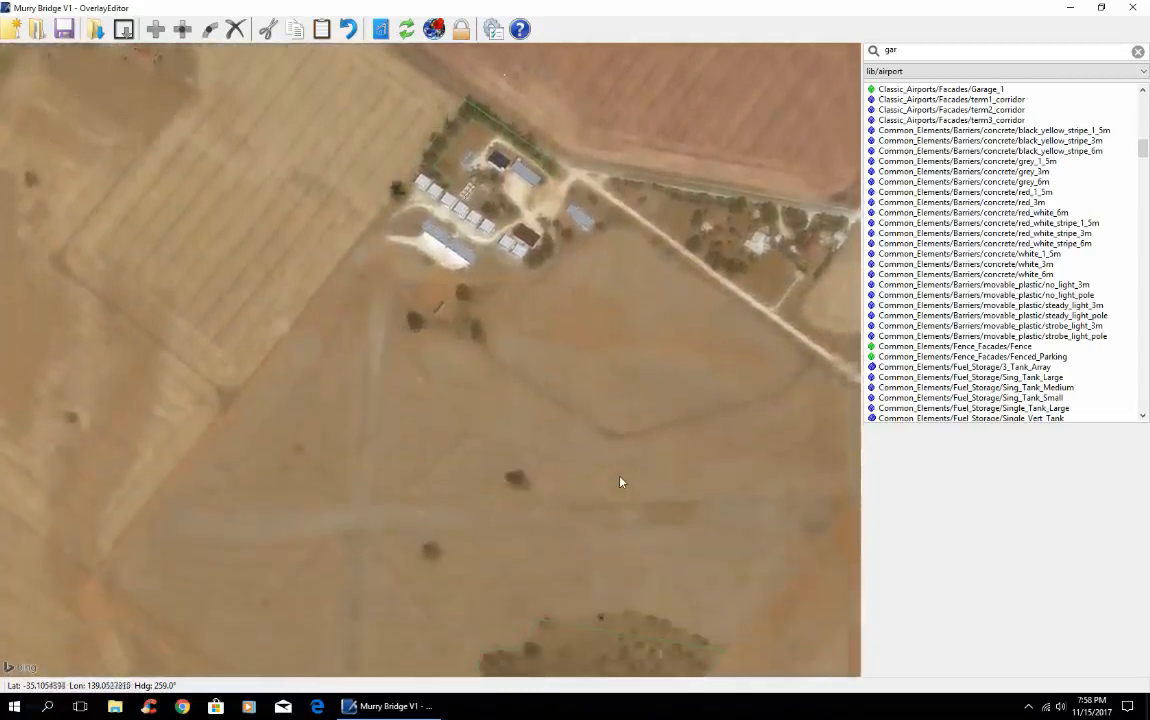
key(Down)
key(Down)
key(Down)
key(Down)
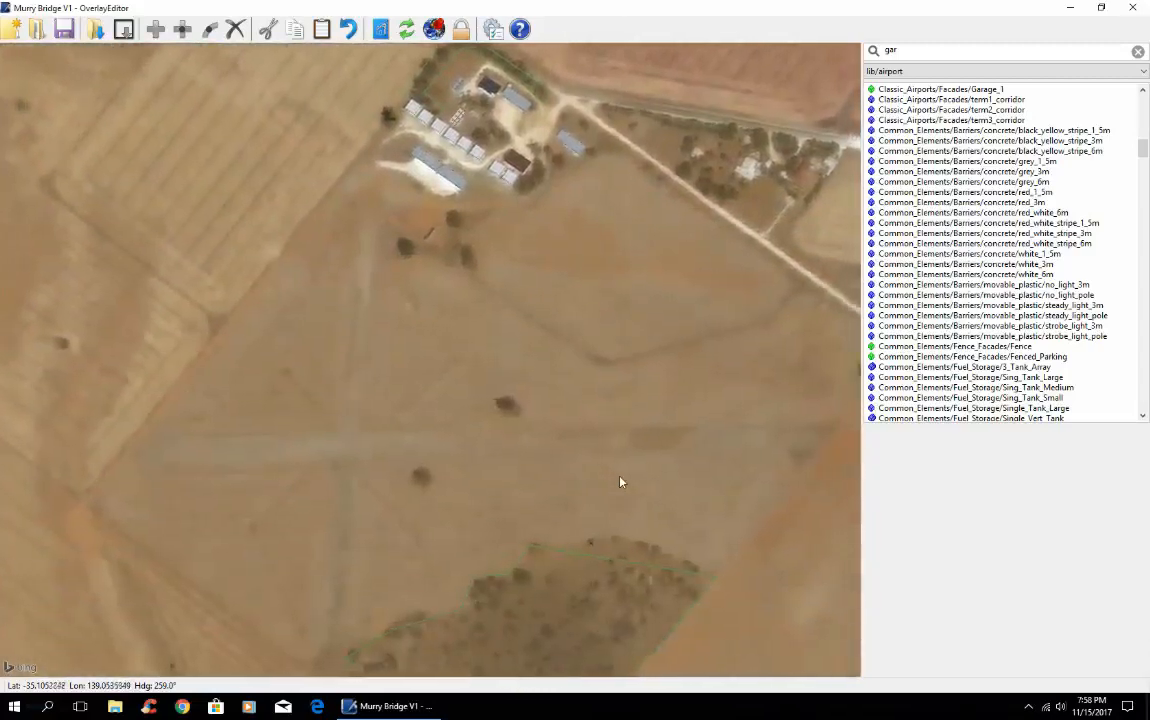
key(Right)
key(Up)
key(Up)
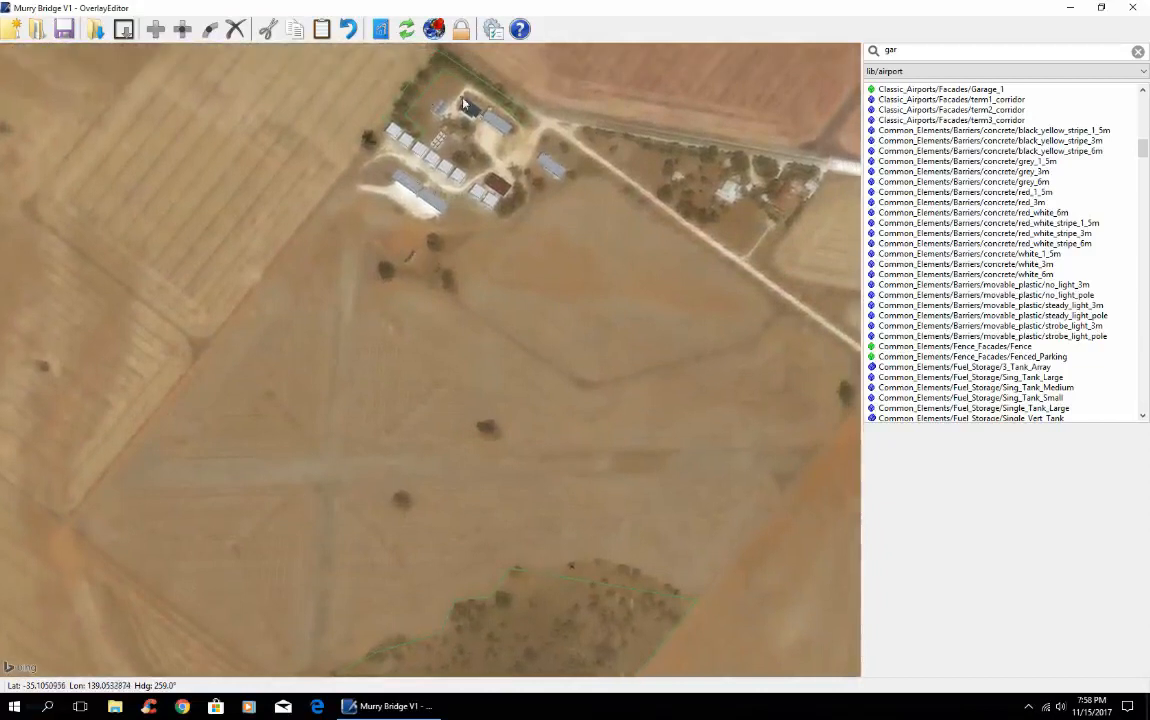
key(Up)
key(Up)
key(Up)
key(Up)
key(Up)
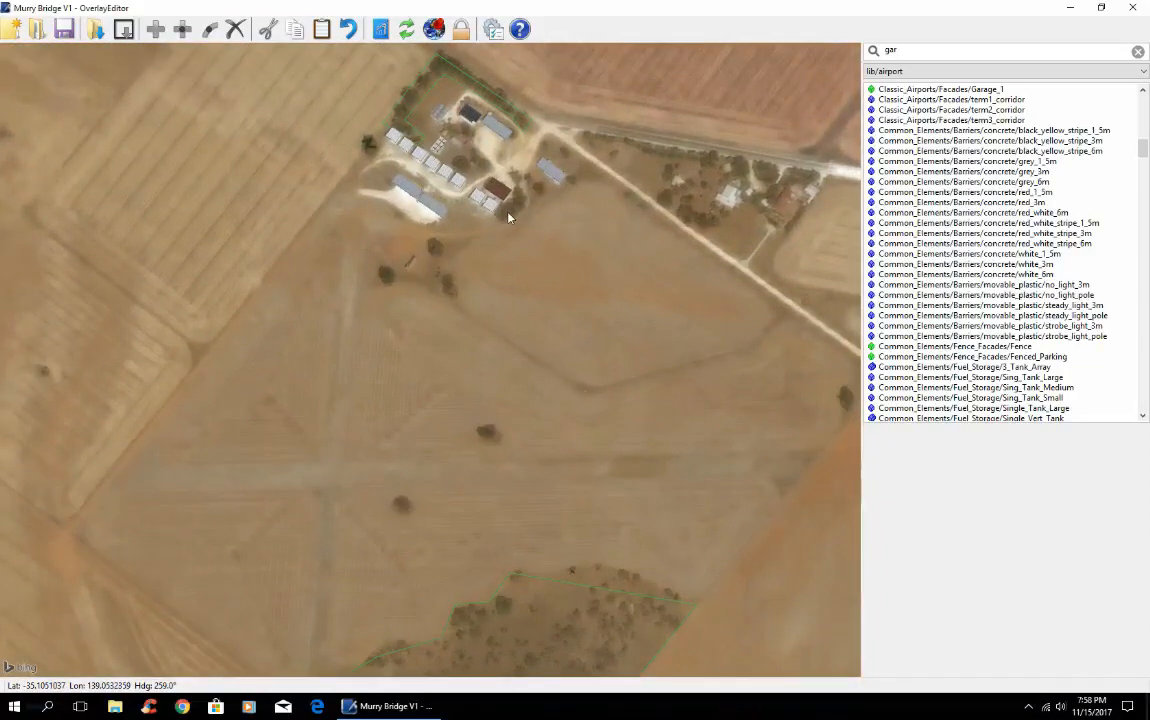
Search the library for "trees" and preview the gardens, grass, tree.decid.high and park entries under lib/trees
double_click(893, 50)
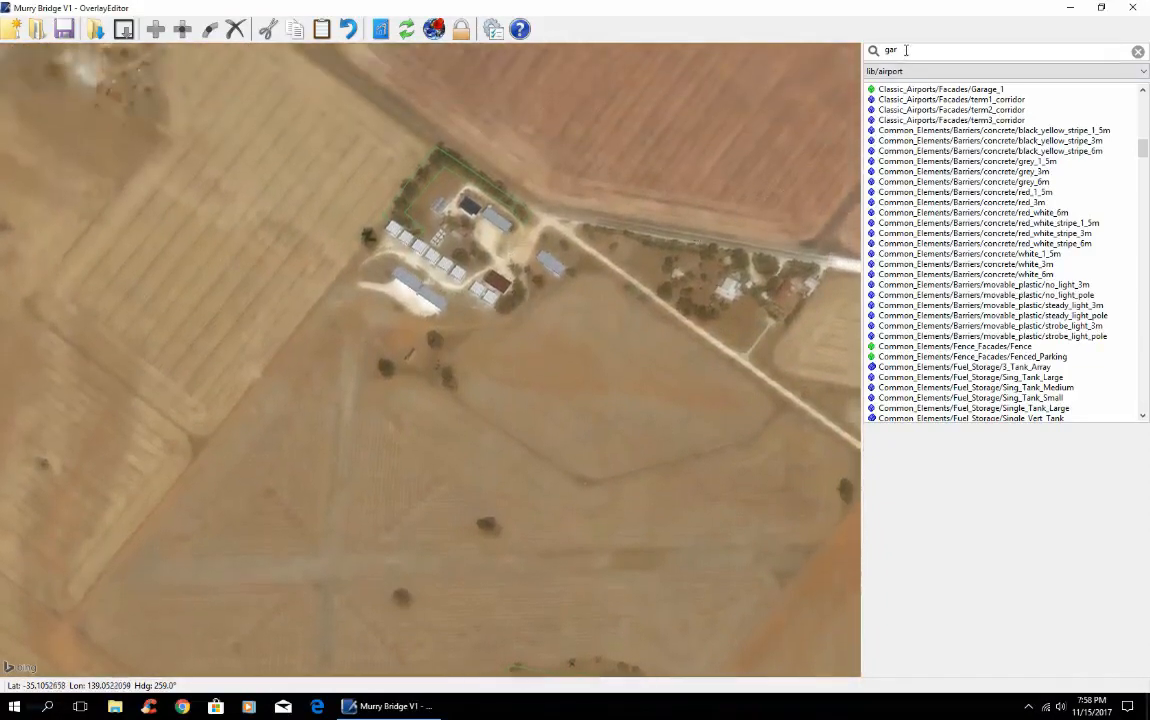
text(trees)
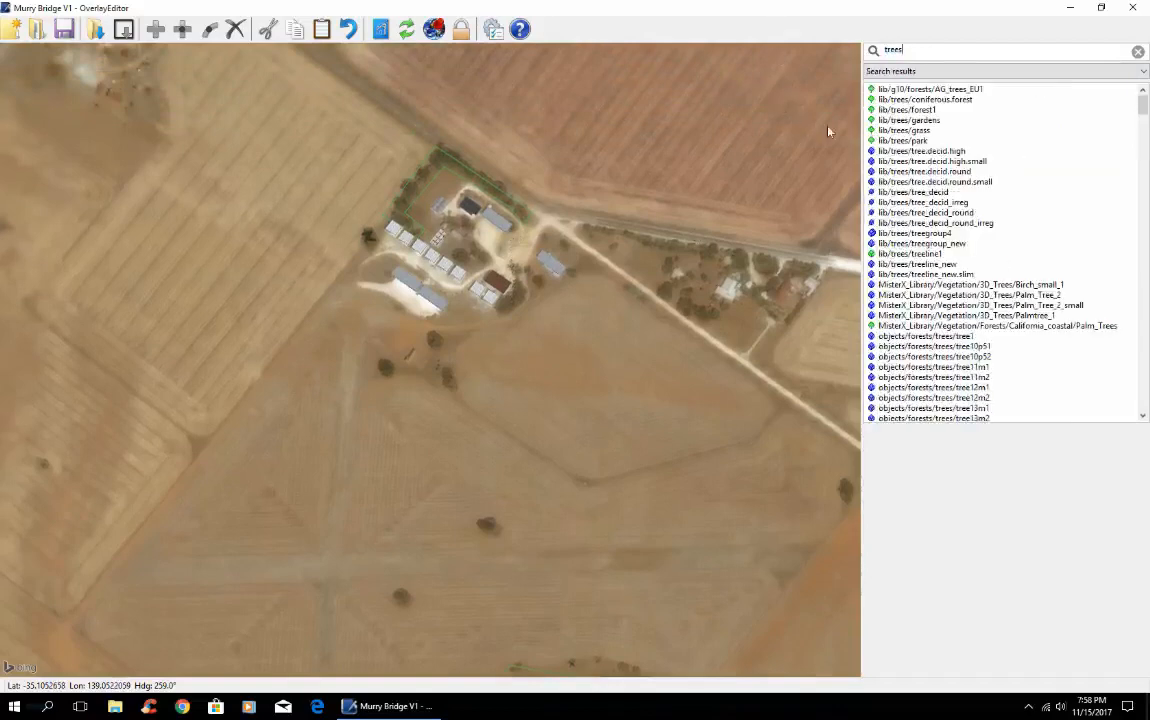
click(905, 121)
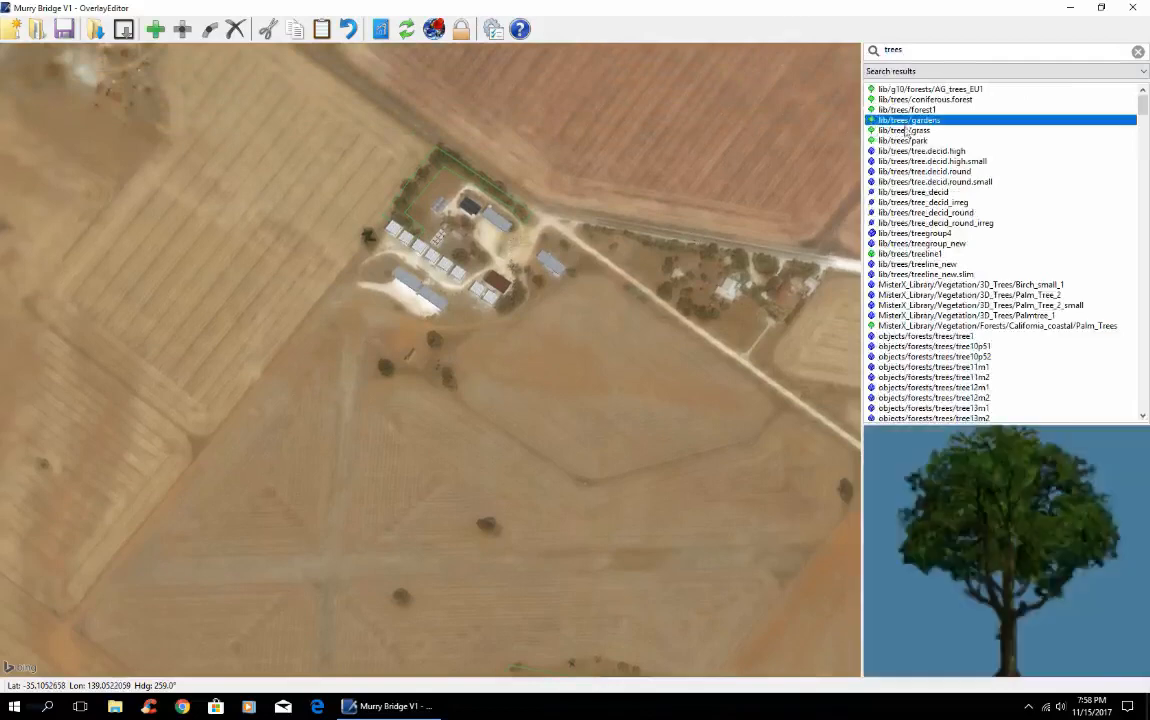
click(906, 130)
click(906, 150)
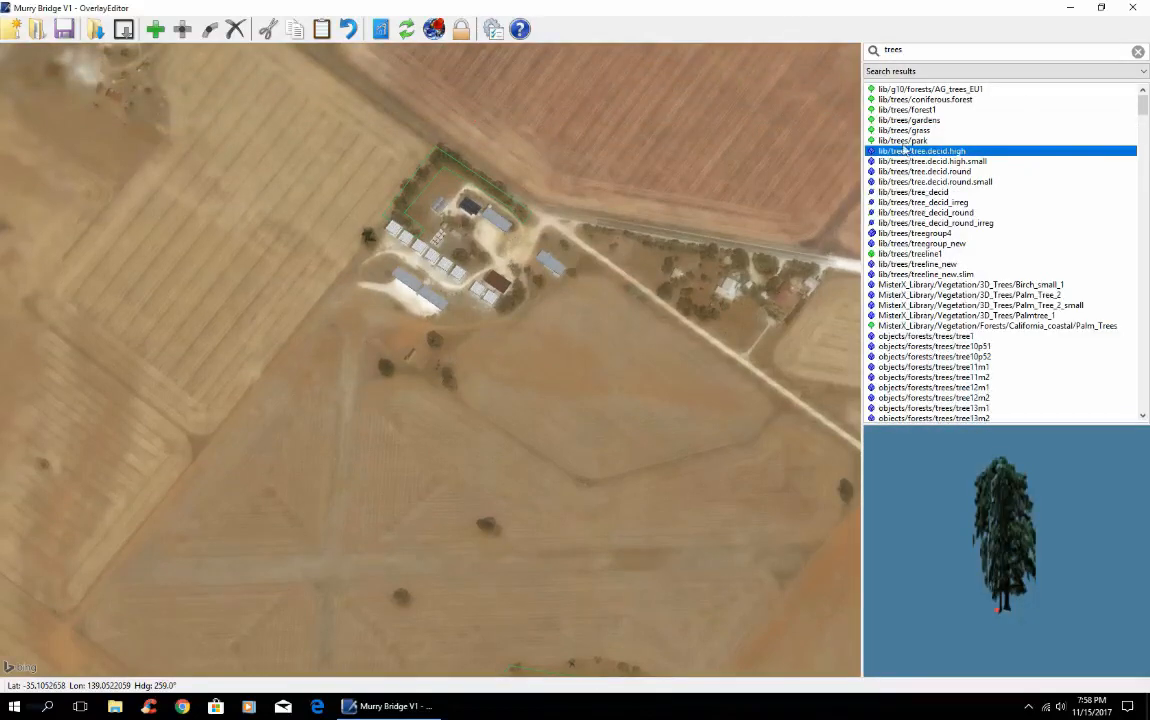
click(905, 143)
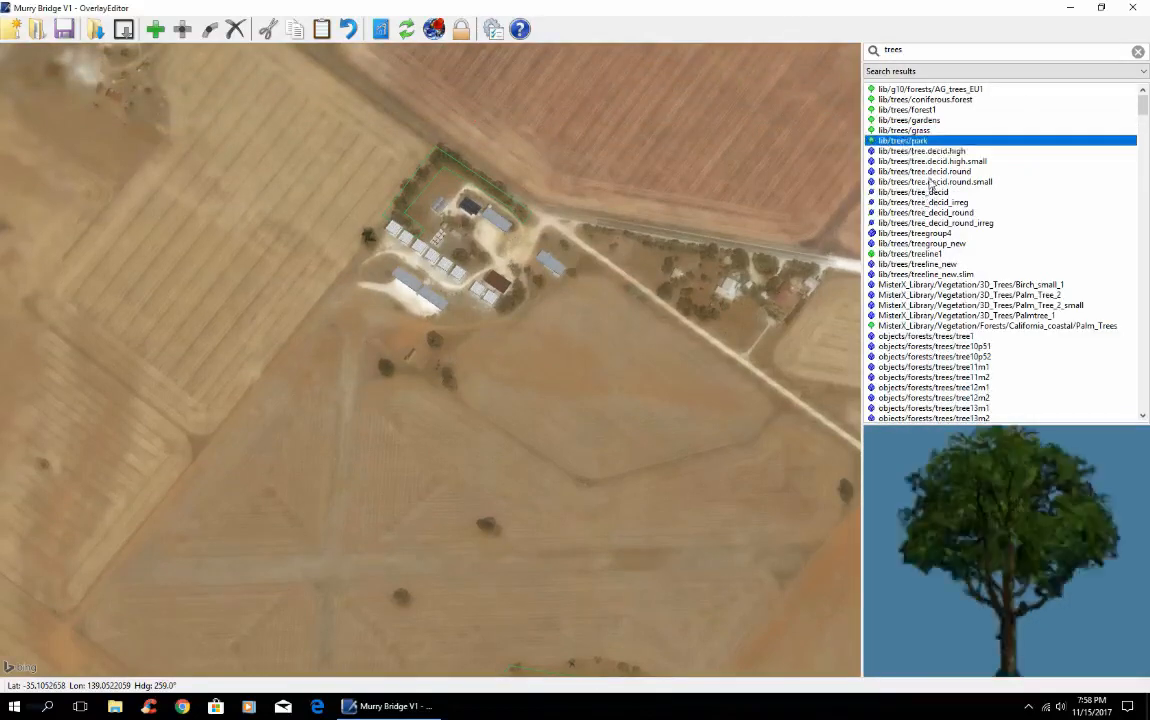
Preview Birch_small_1, the Palm_Tree_2 models and tree12m1, and select objects/forests/trees/tree13m1 for placement
click(935, 285)
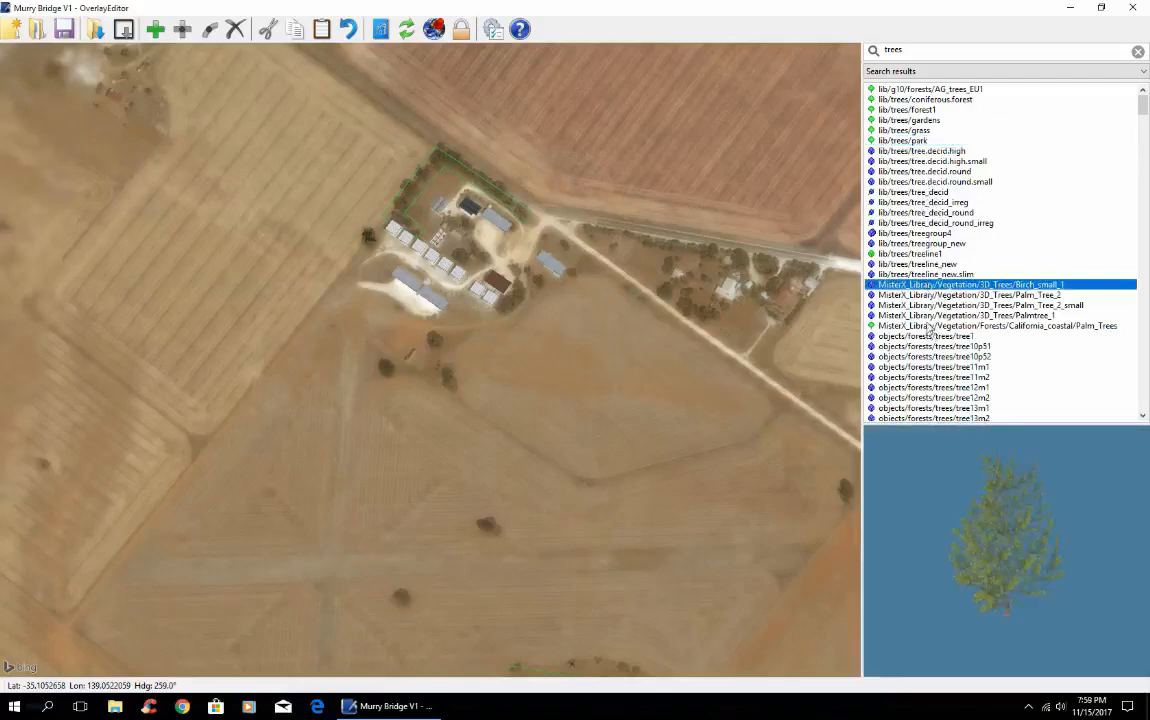
click(925, 305)
click(920, 296)
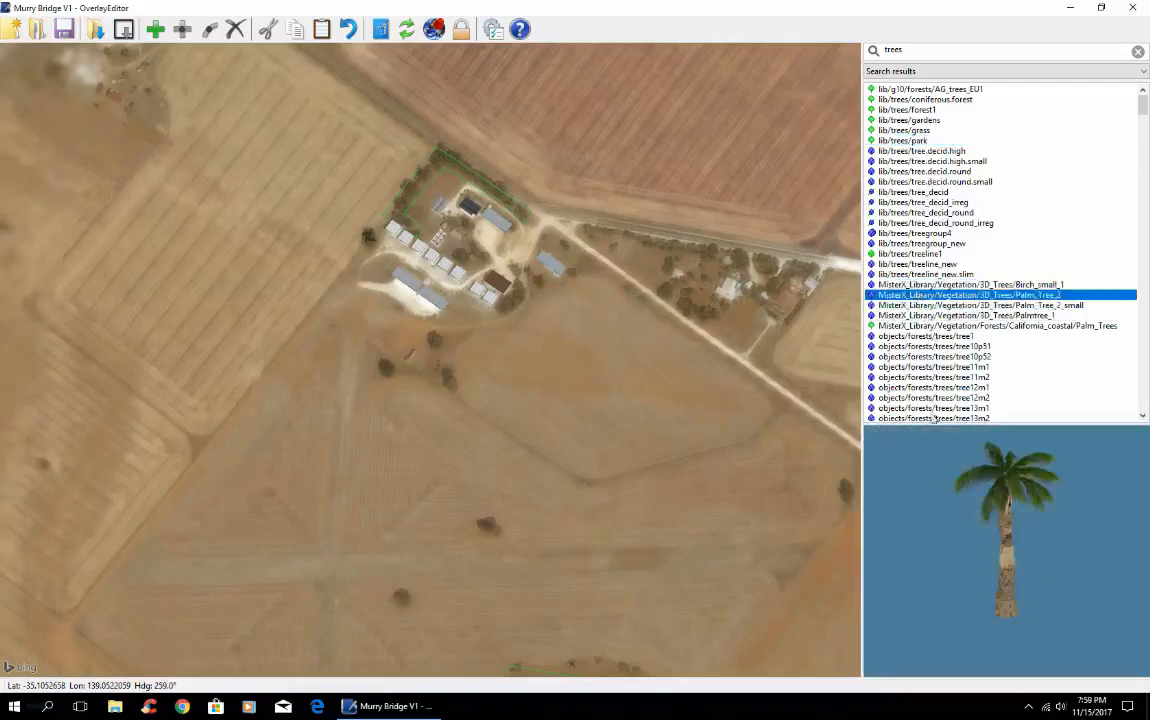
click(940, 409)
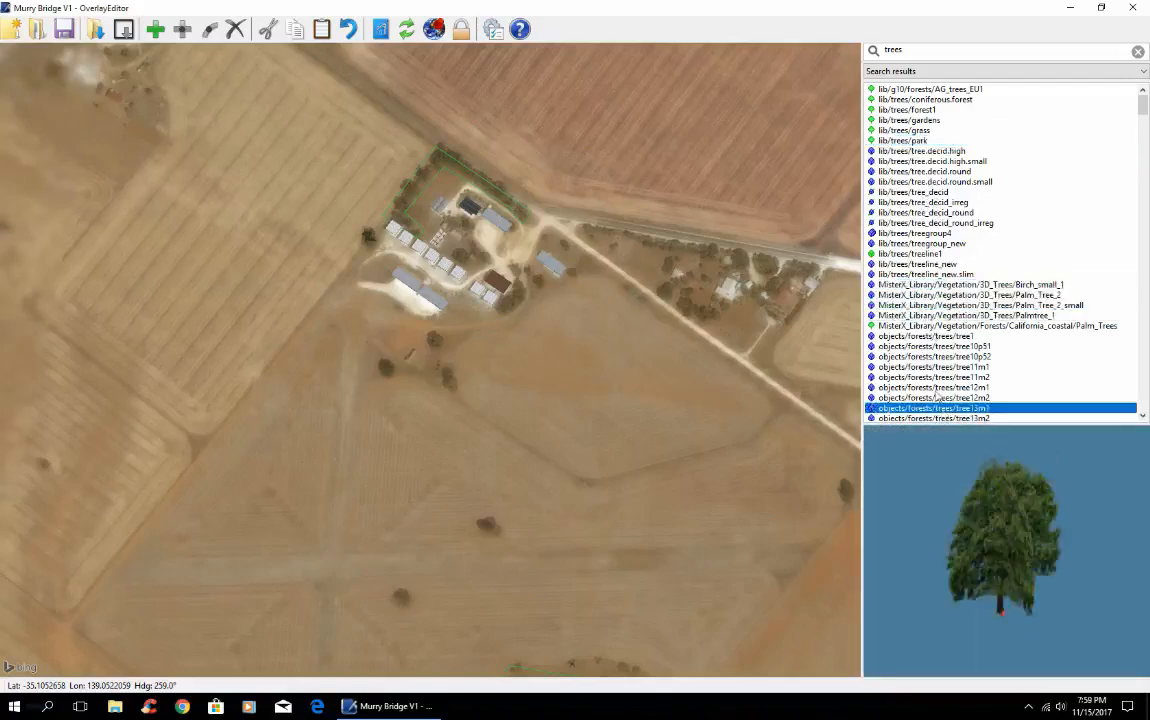
click(924, 388)
click(923, 408)
Place two tree13m1 trees one below the other on the bush at the eastern end of the isolated grey-roofed shed
scroll(596, 268, up, 5)
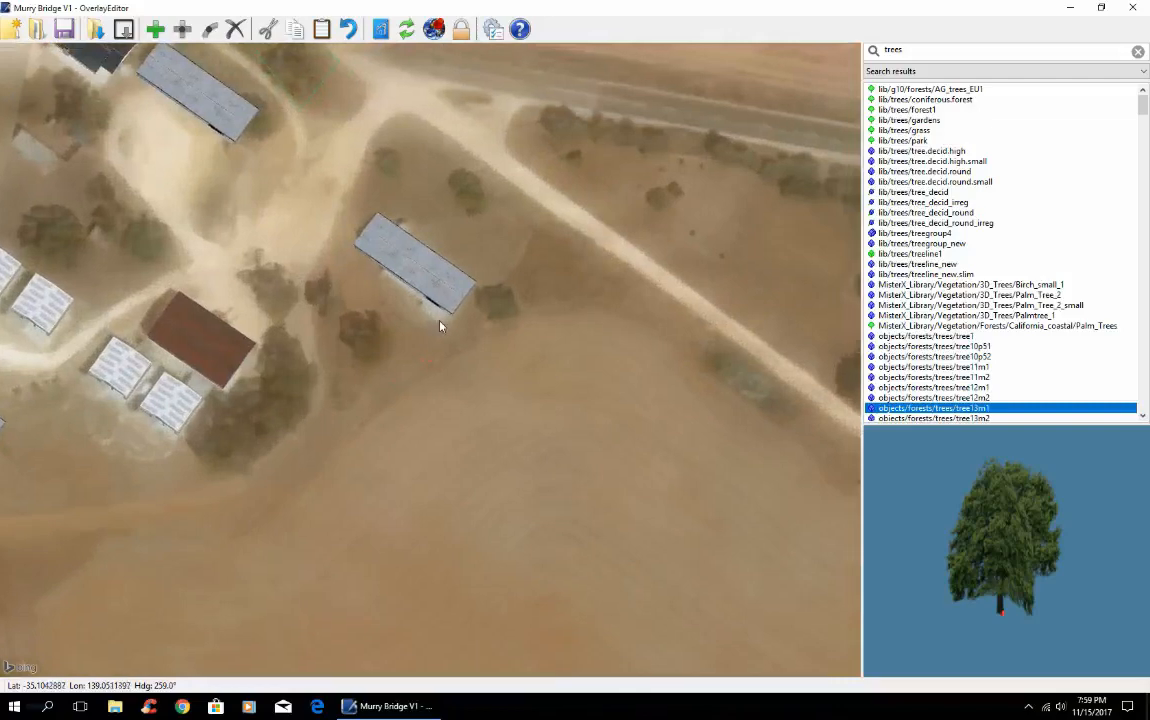
key(Right)
key(Up)
key(Right)
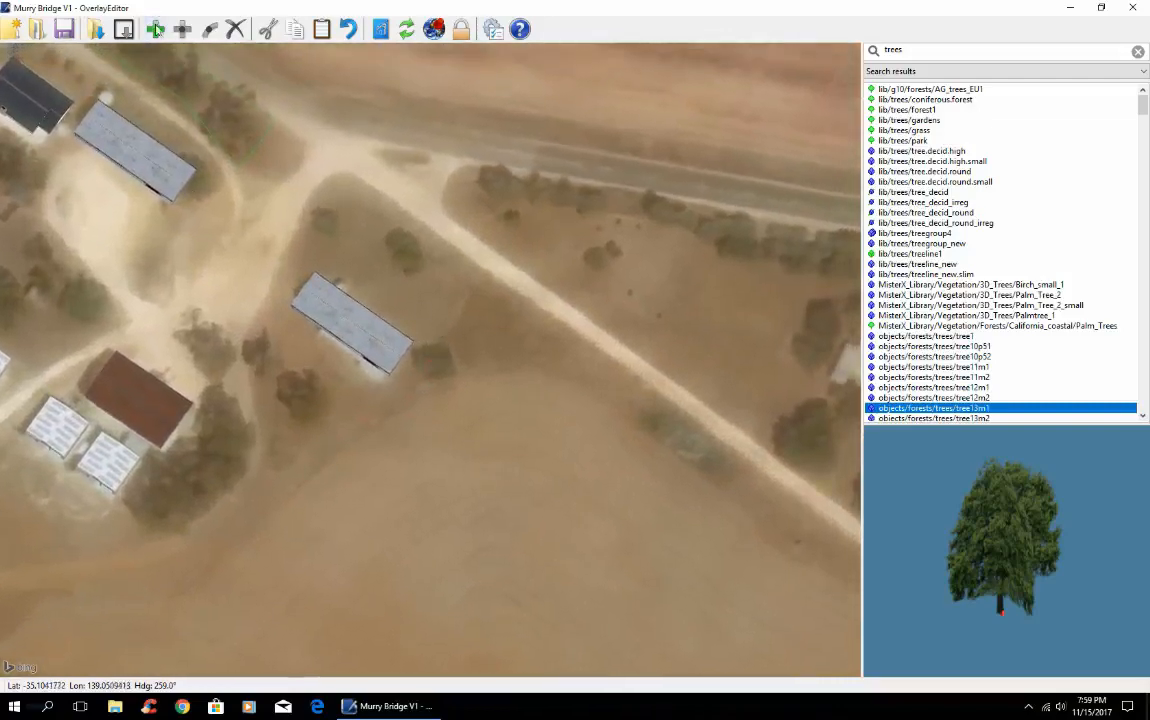
click(156, 30)
key(Down)
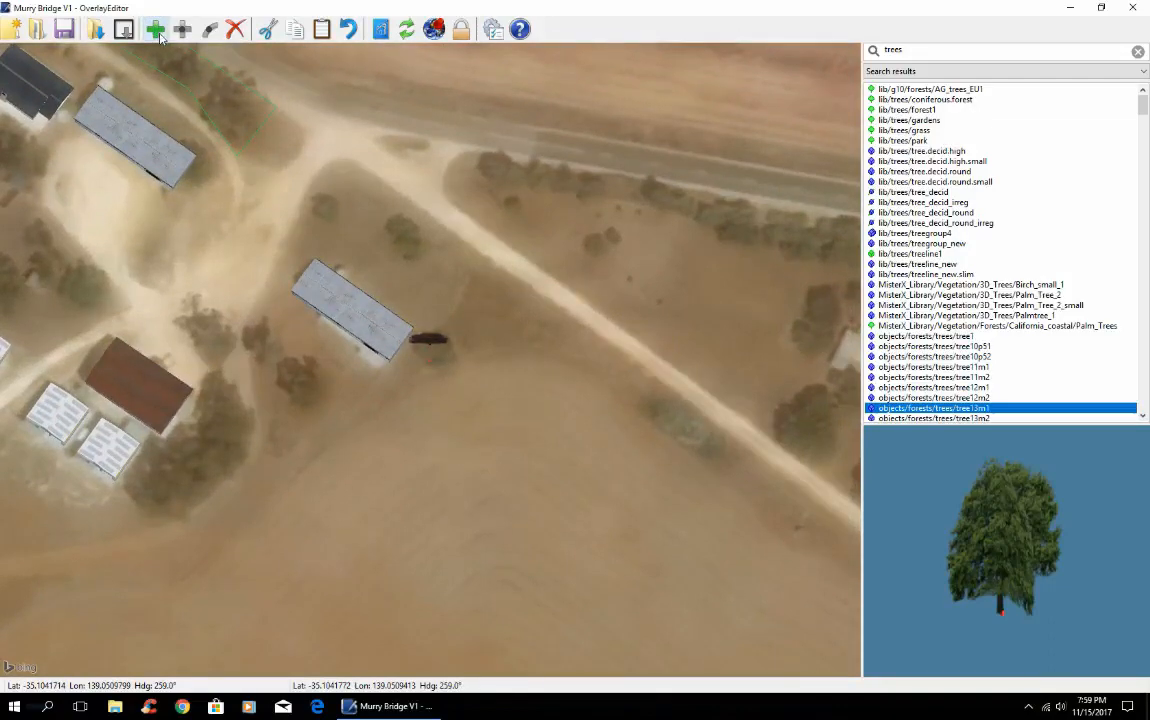
click(156, 34)
key(Left)
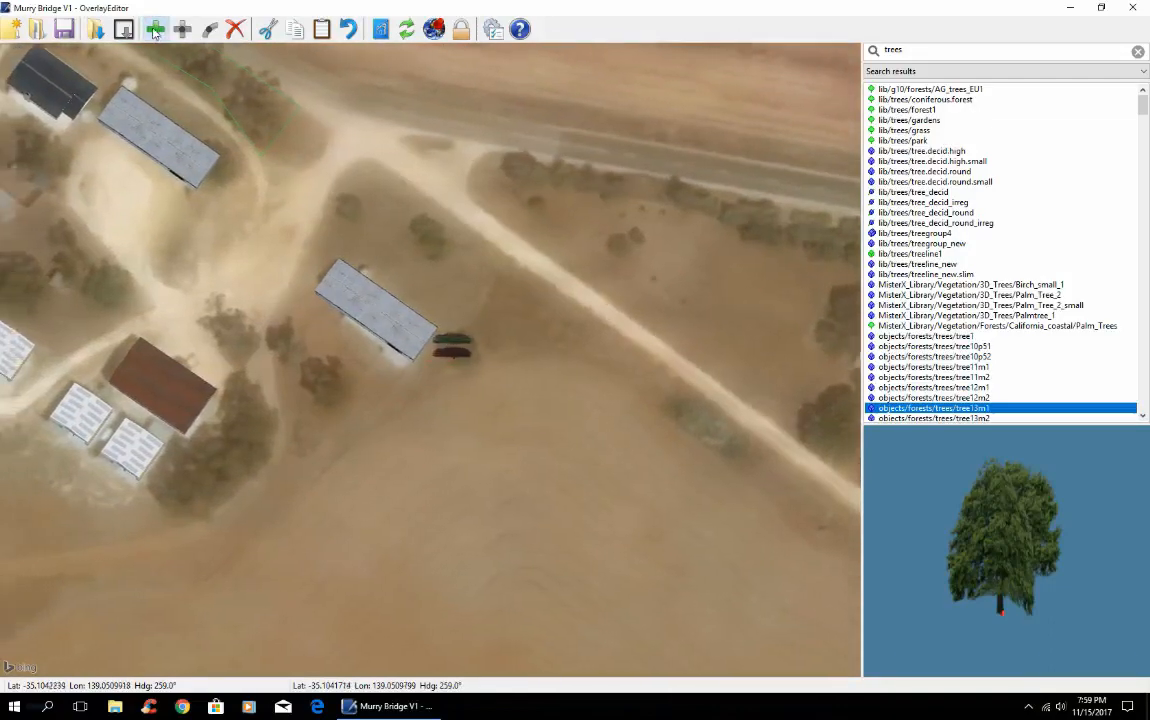
Place three tree13m1 trees on the bush between the isolated grey-roofed shed and the red-roofed building
key(Left)
key(Left)
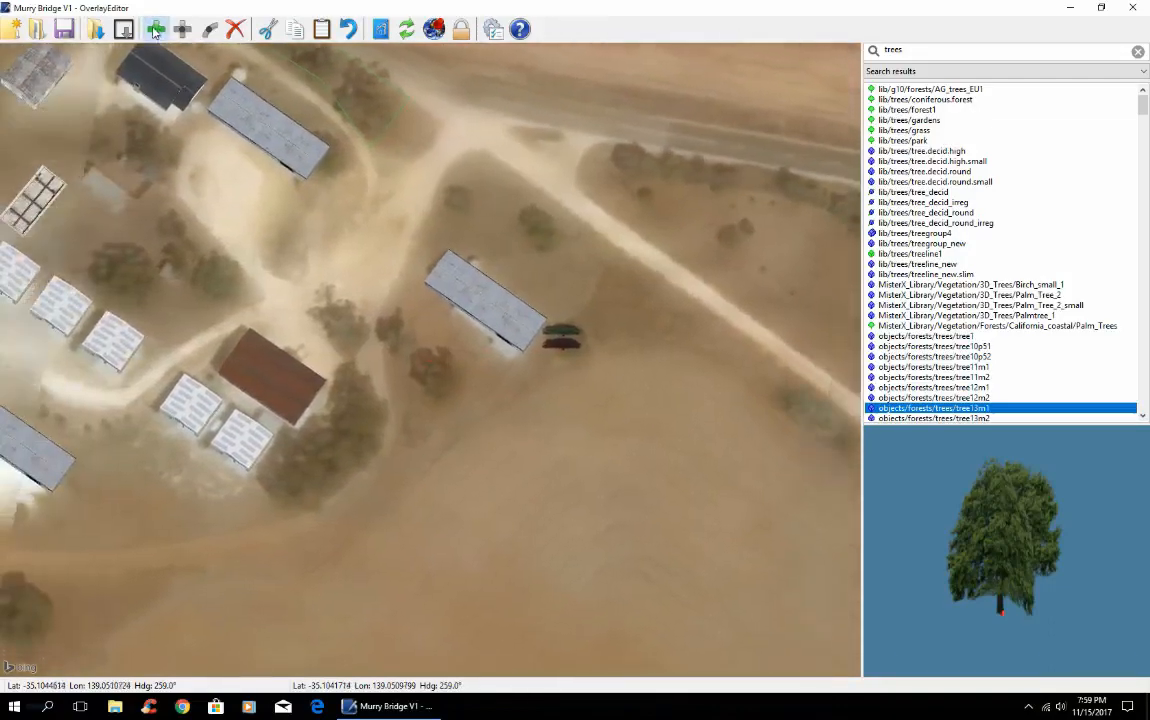
click(156, 31)
key(Down)
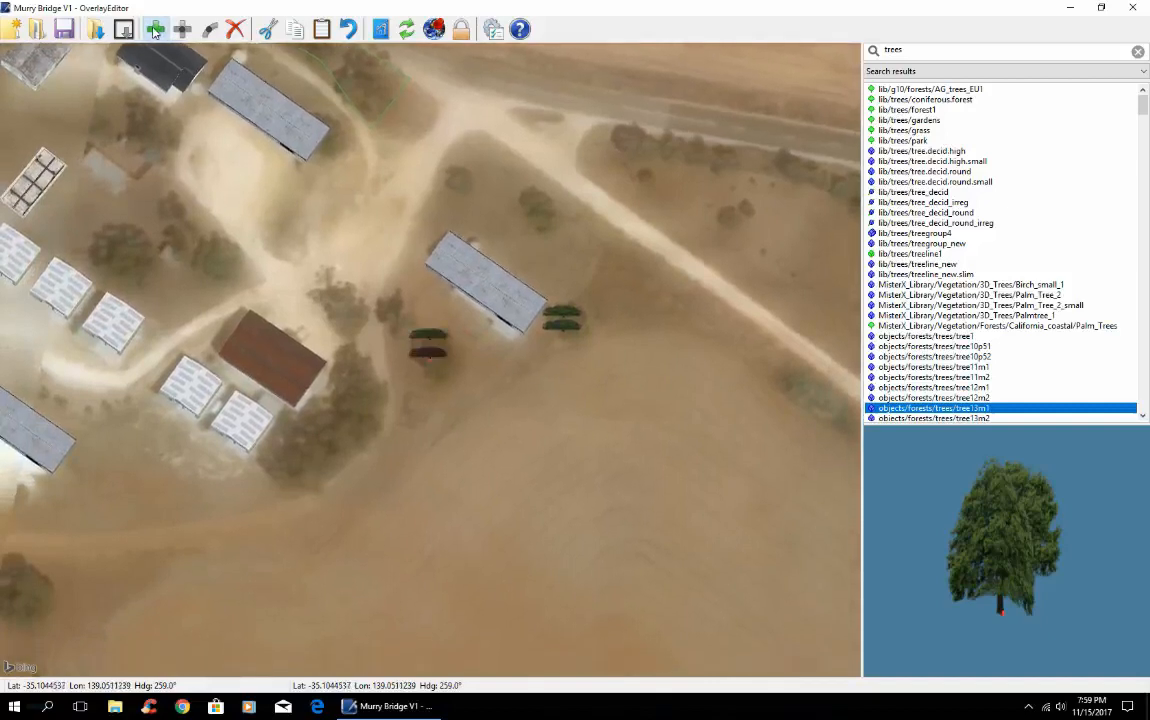
key(Right)
key(Down)
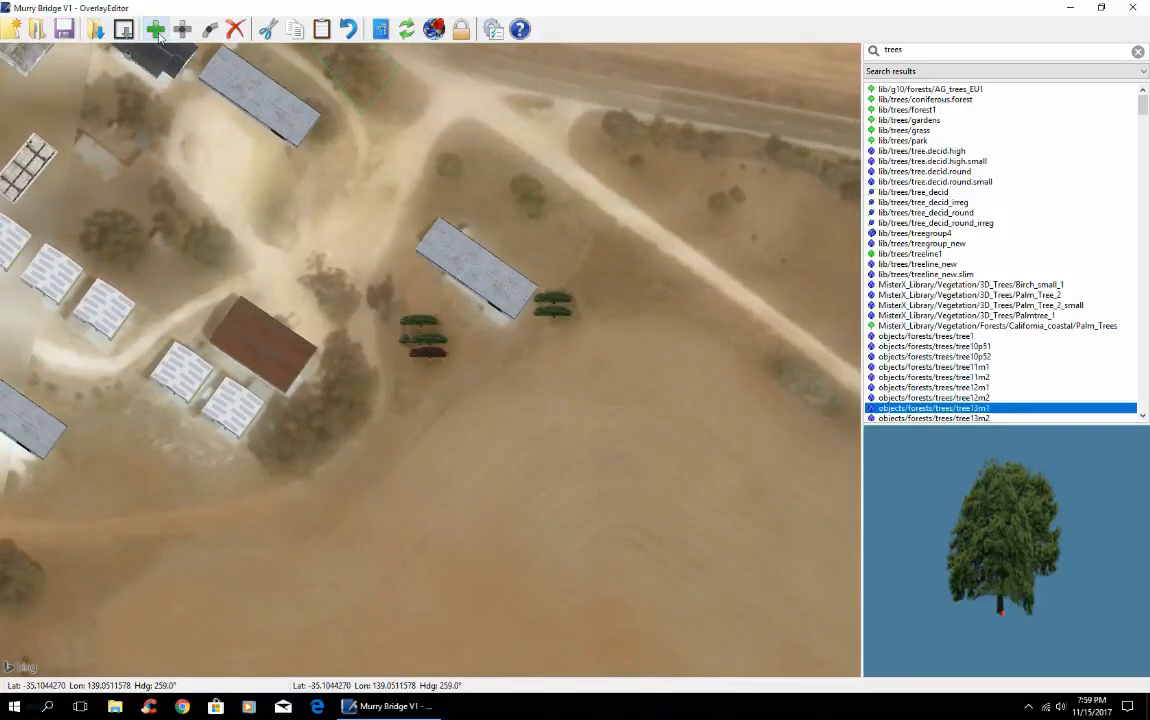
Rotate the lowest of the three trees between the grey-roofed shed and the red-roofed building by about 30 degrees
key(e)
key(e)
key(e)
key(e)
key(e)
key(e)
key(e)
key(e)
key(e)
key(e)
key(e)
key(e)
key(e)
key(e)
key(e)
key(e)
key(e)
key(e)
key(e)
key(e)
Rotate the uppermost of the three trees between the two buildings to a heading of 289°
click(419, 320)
key(e)
key(e)
key(e)
key(e)
key(e)
key(e)
key(e)
key(e)
key(e)
key(e)
key(e)
key(e)
key(e)
key(e)
key(e)
key(e)
key(e)
key(e)
key(e)
key(e)
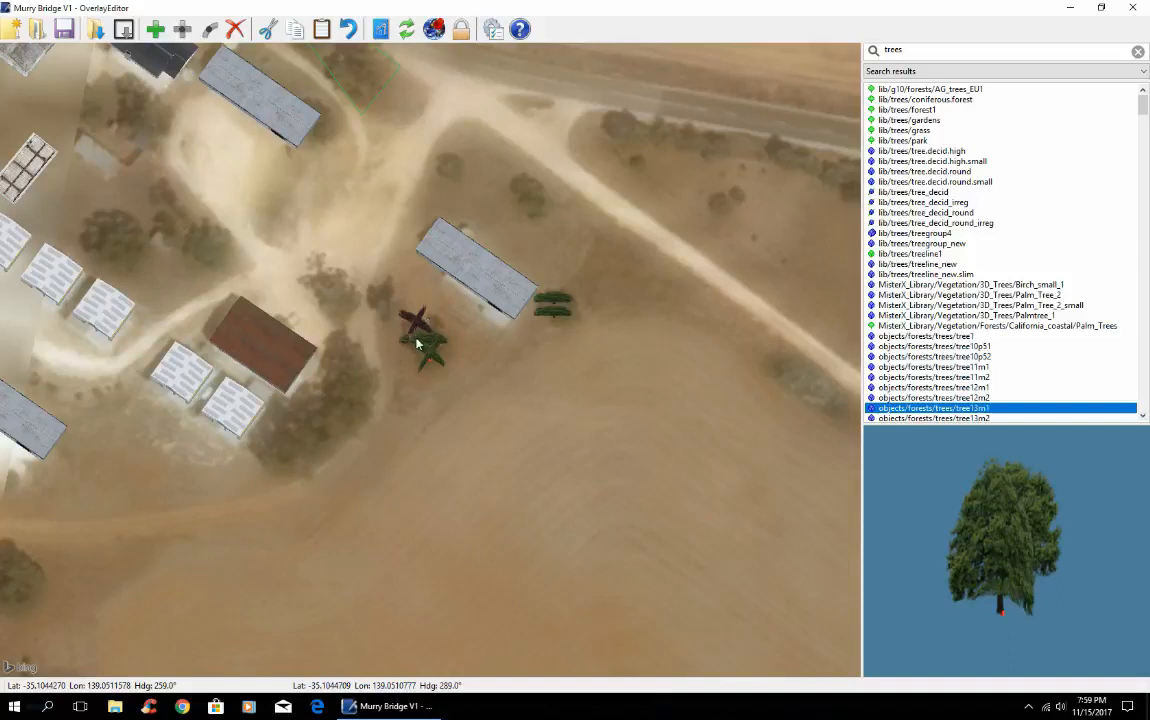
Choose the tree12m1 model and place a column of three trees in the vegetation beside the red-roofed building
key(Up)
key(Up)
key(Up)
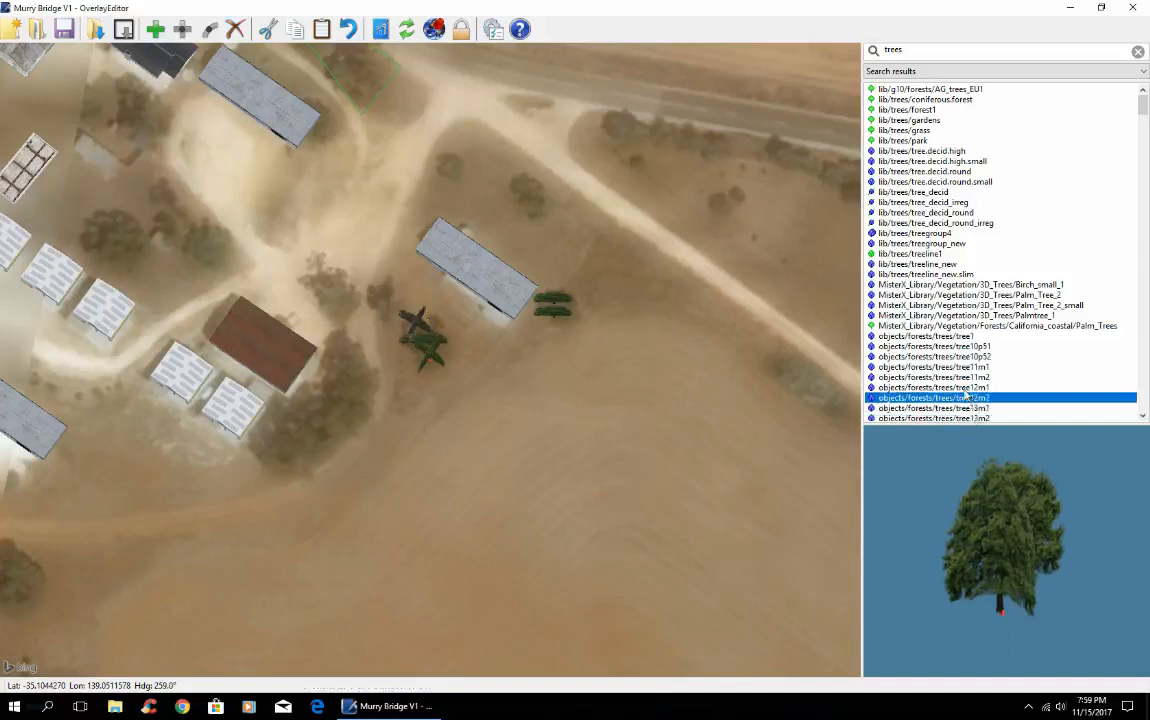
click(934, 390)
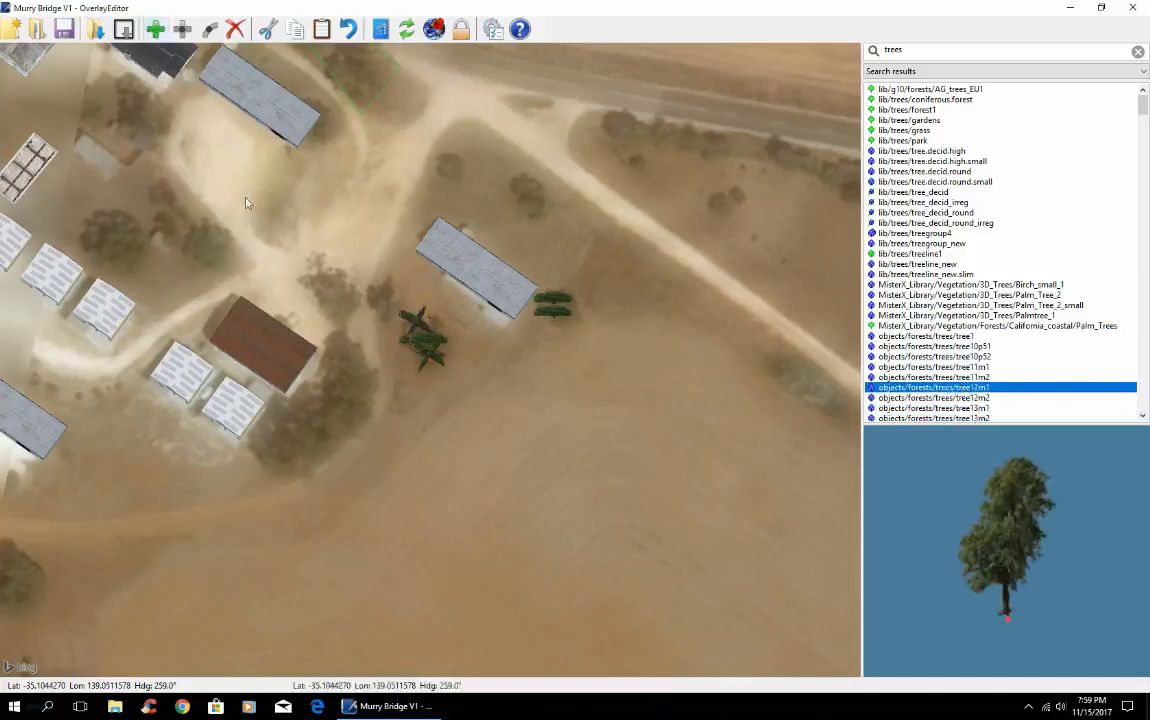
key(Left)
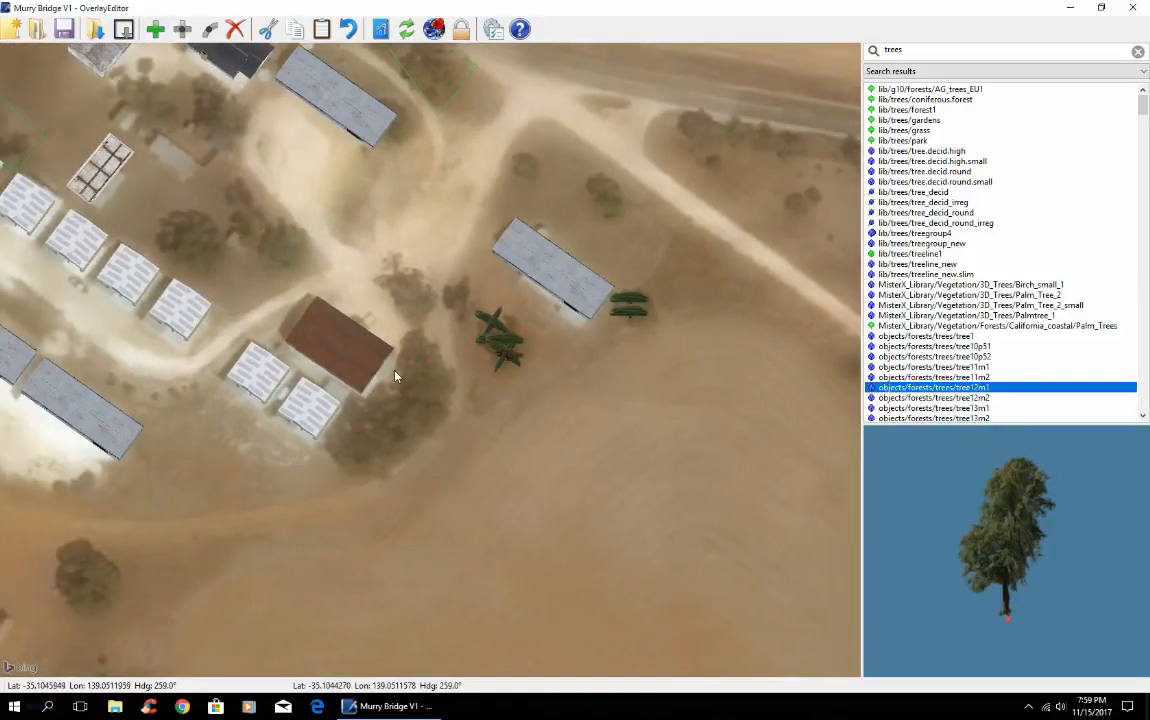
click(157, 31)
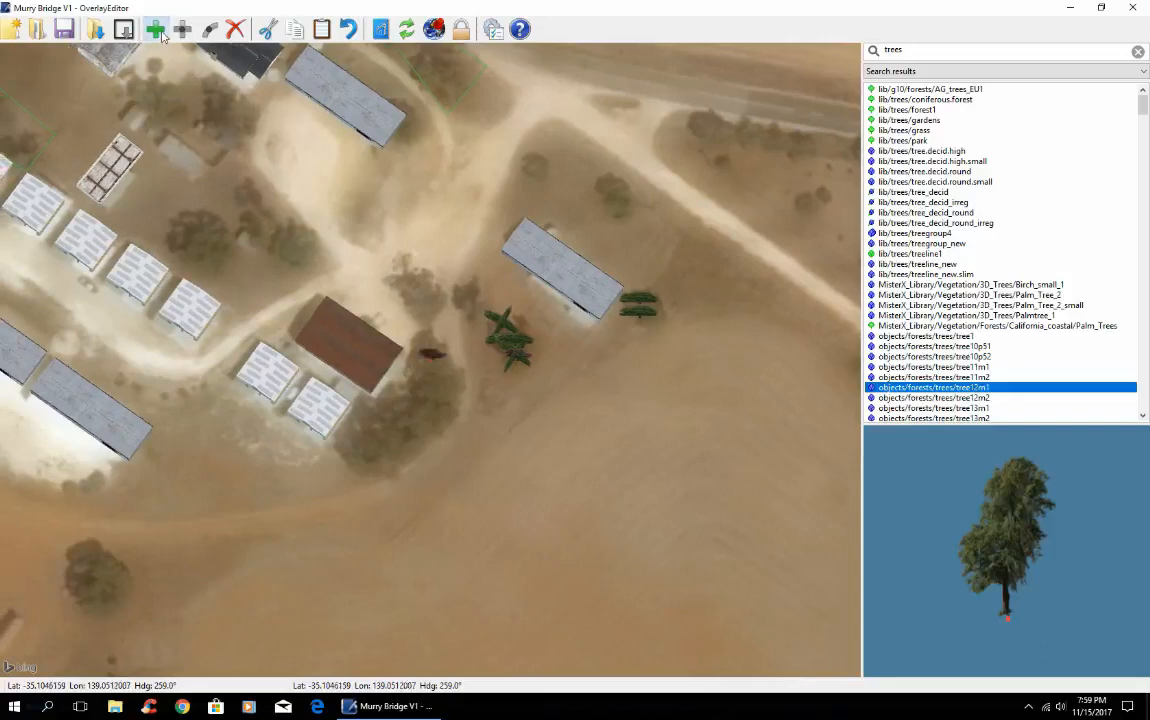
key(Down)
key(Down)
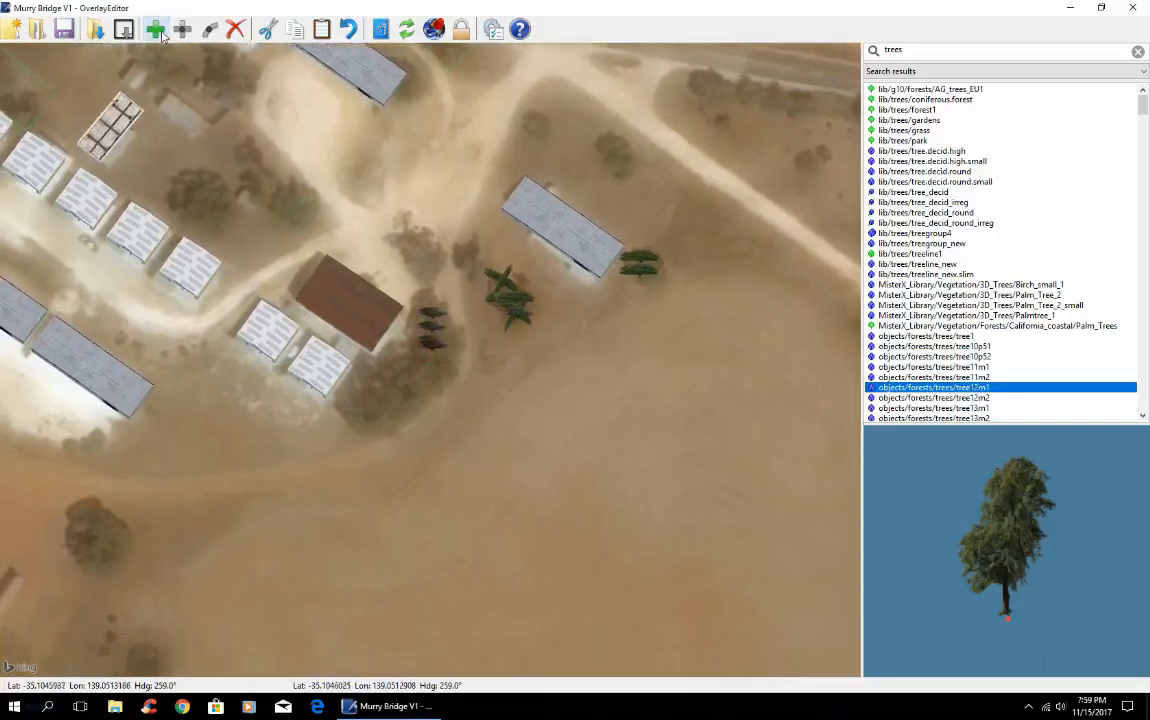
Extend the tree12m1 column beside the red-roofed building and fill the lower part of the grove with more trees
key(Left)
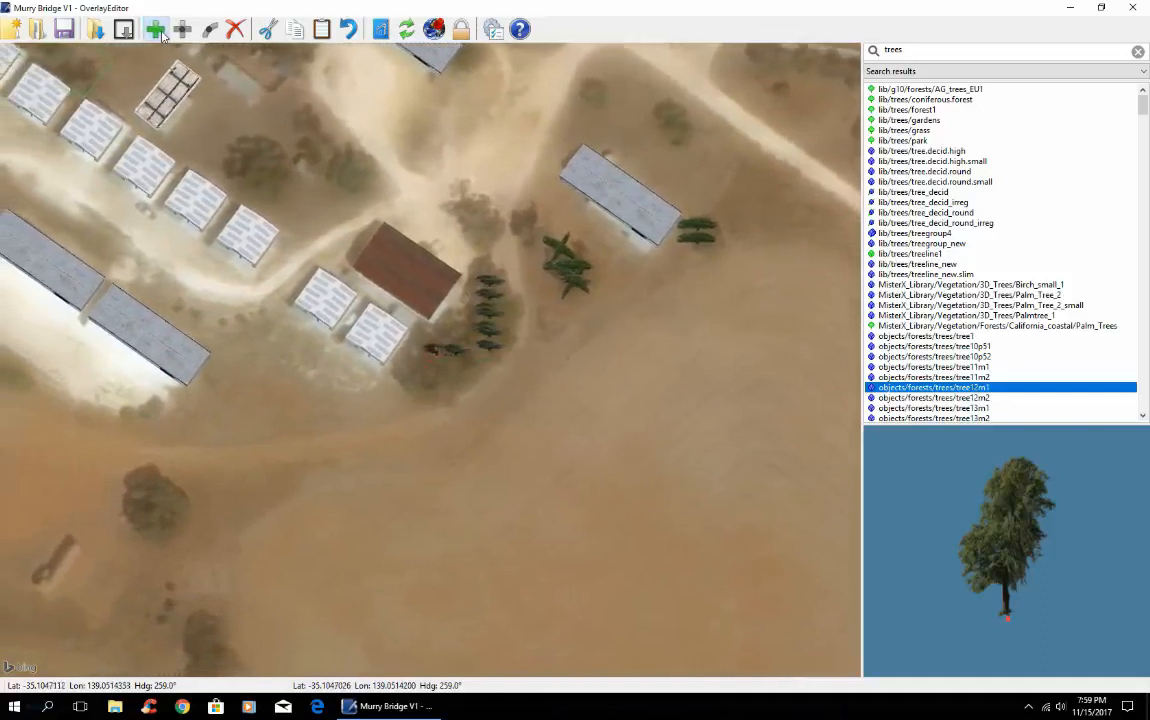
key(Down)
key(Up)
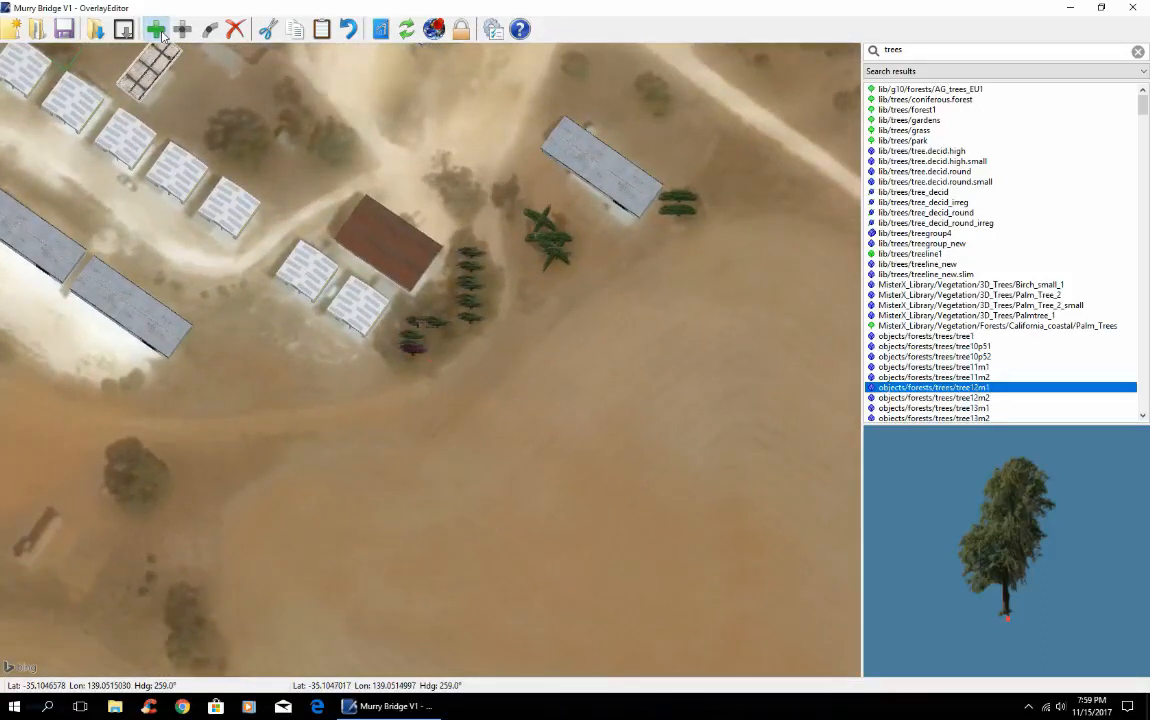
key(Up)
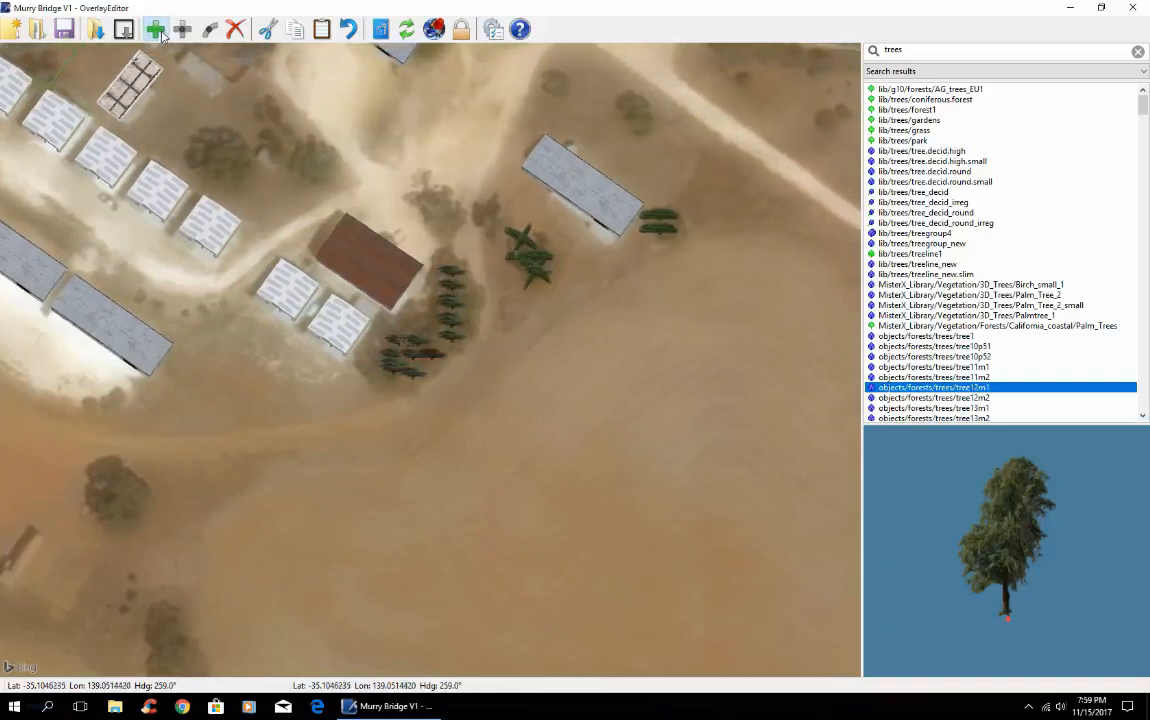
key(Up)
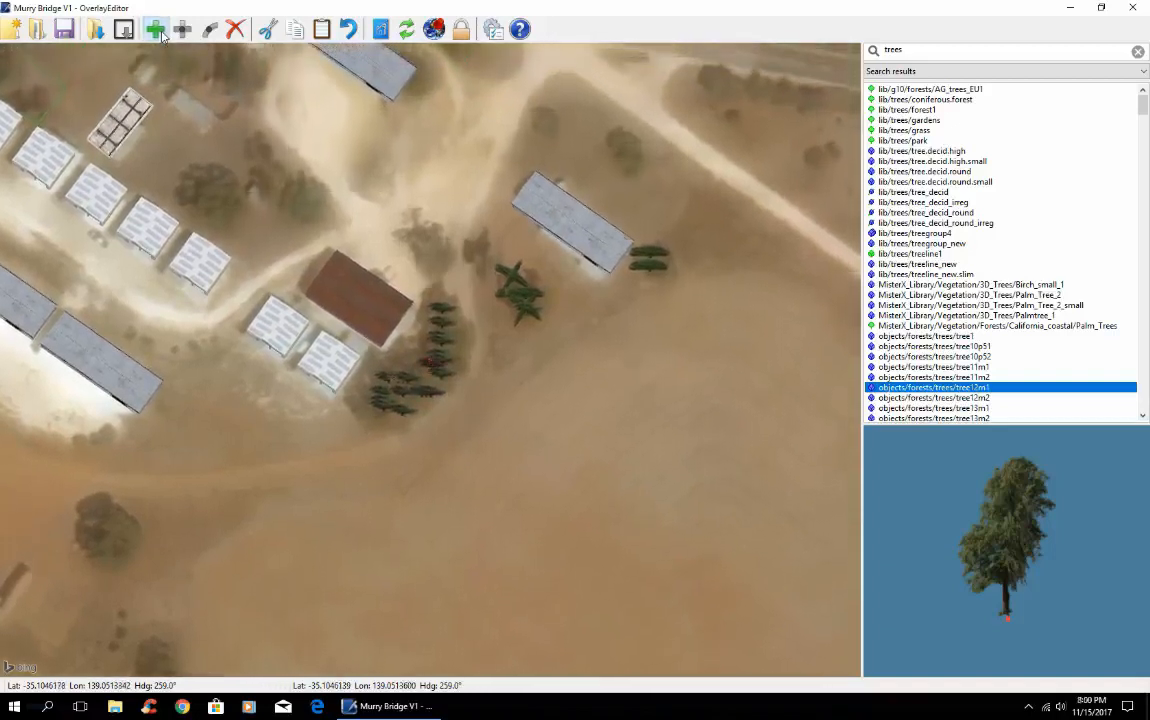
key(Left)
Fill the remaining gaps of the grove with tree12m1 trees between the column and the nearest white-roofed building
click(163, 36)
key(Down)
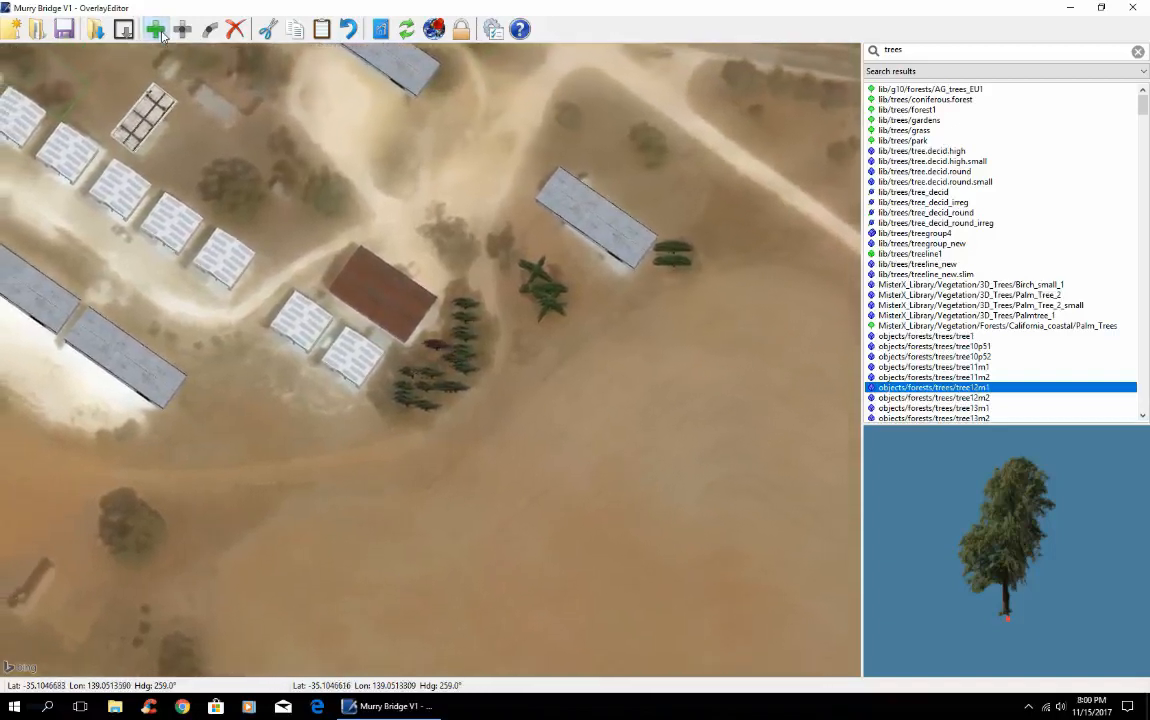
key(Down)
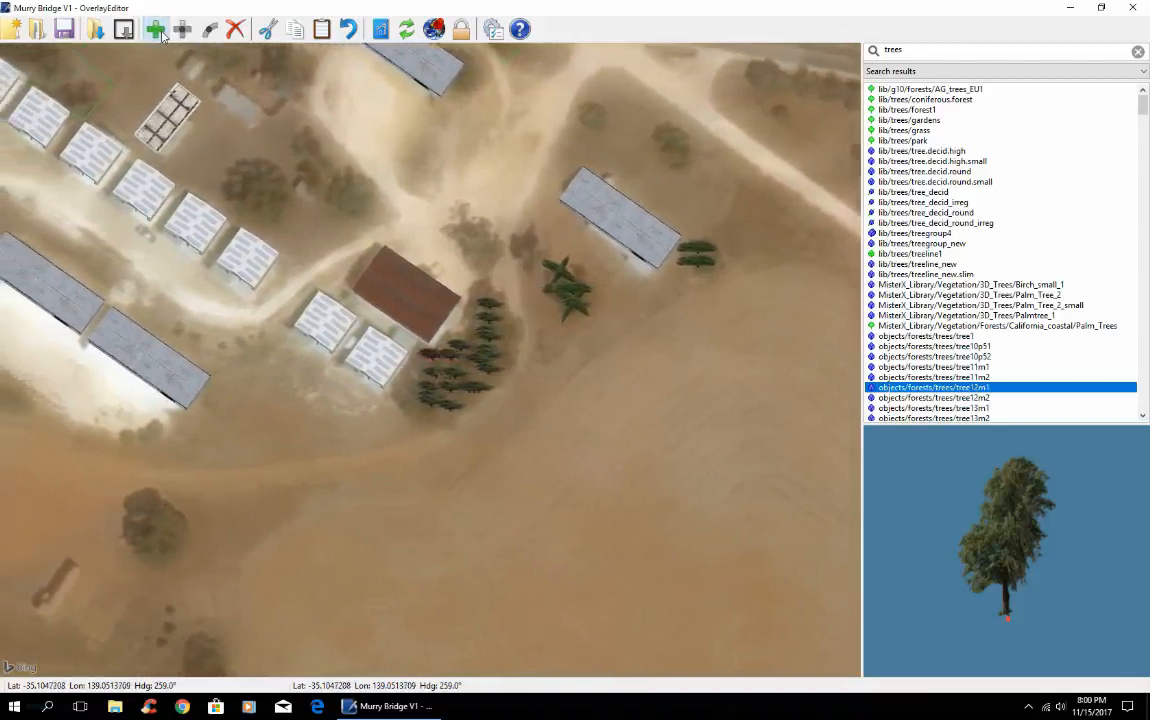
key(Down)
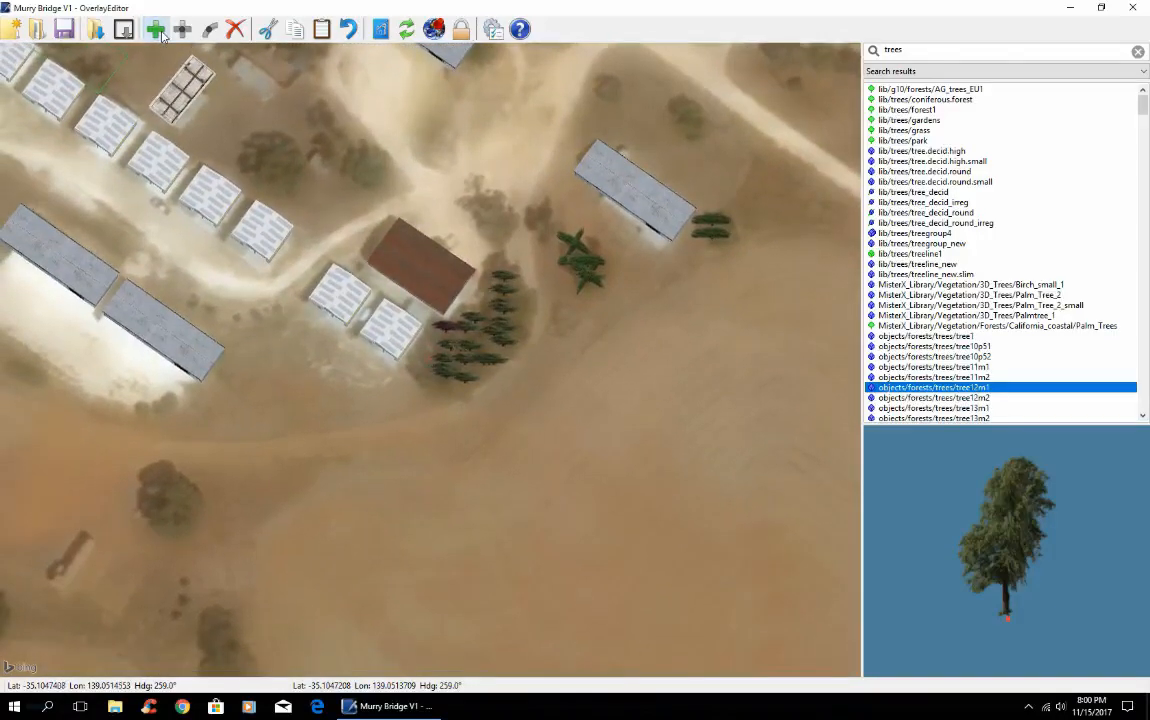
key(Up)
key(Up)
key(Up)
key(Up)
click(162, 36)
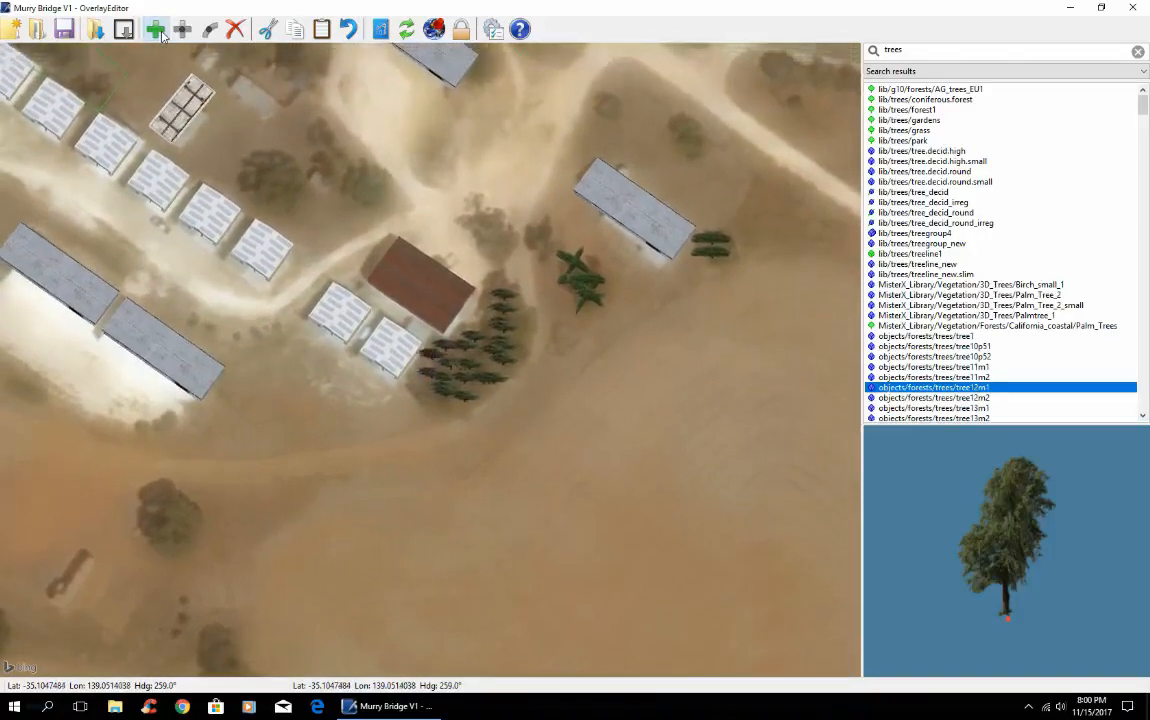
Add one more tree12m1 tree at the lower edge of the grove beside the red-roofed building
key(Down)
key(Down)
key(Down)
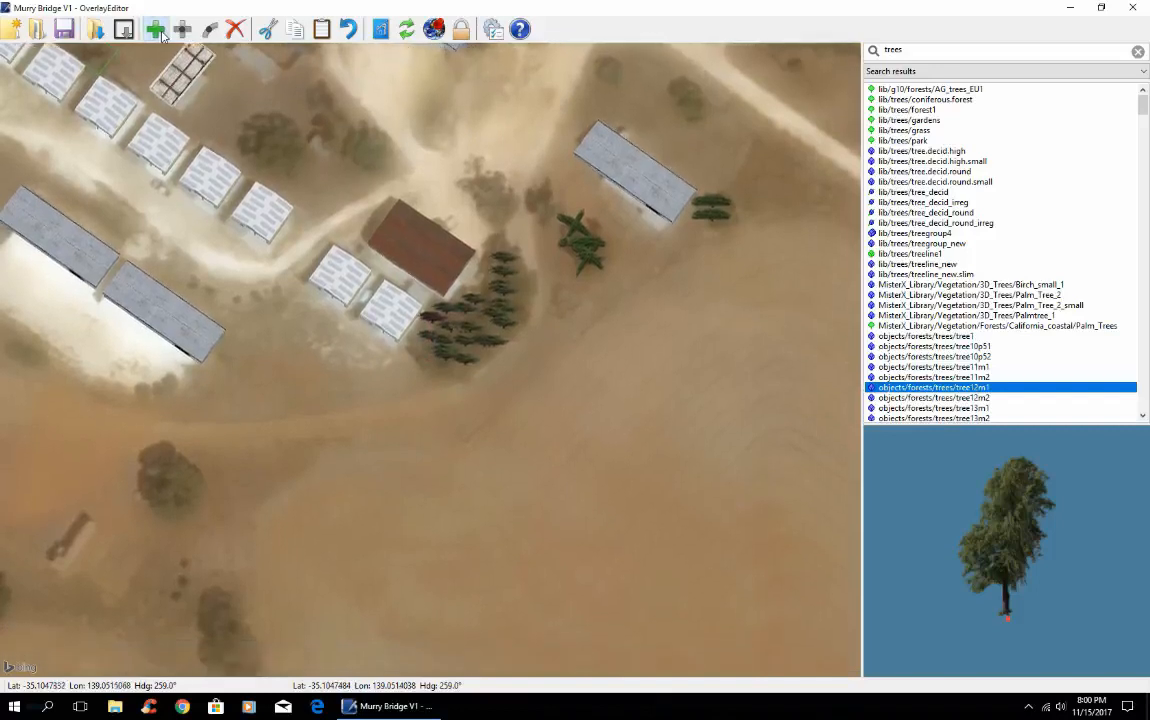
key(Right)
key(Right)
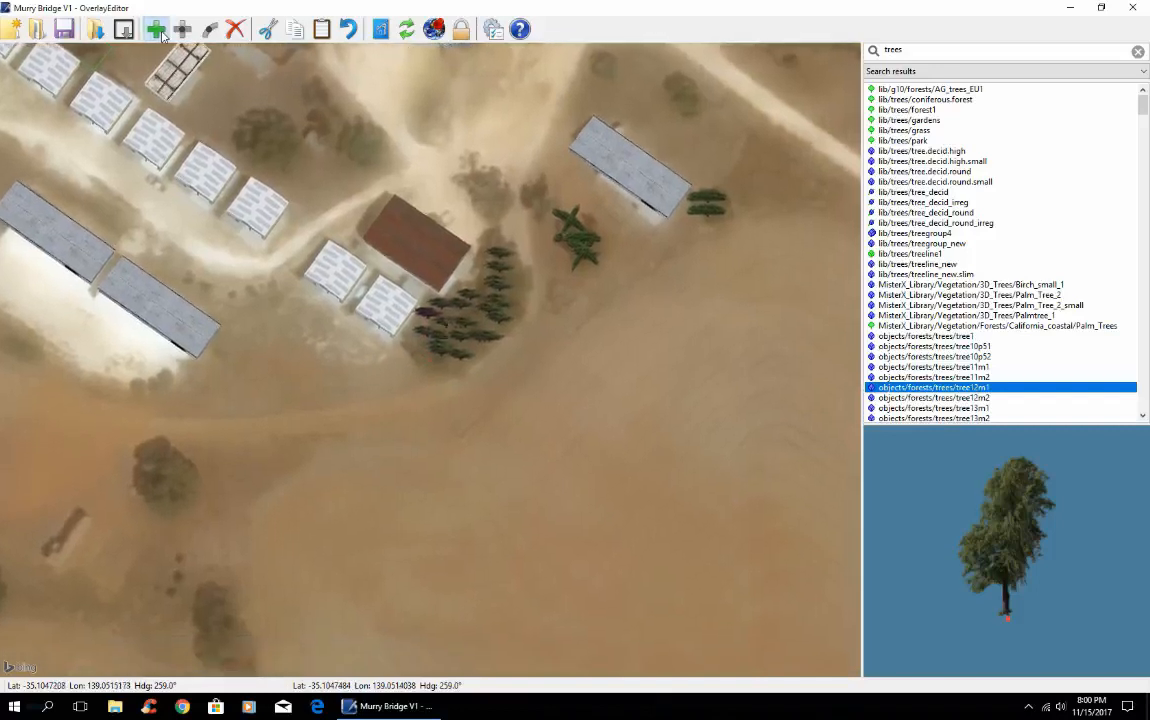
key(Down)
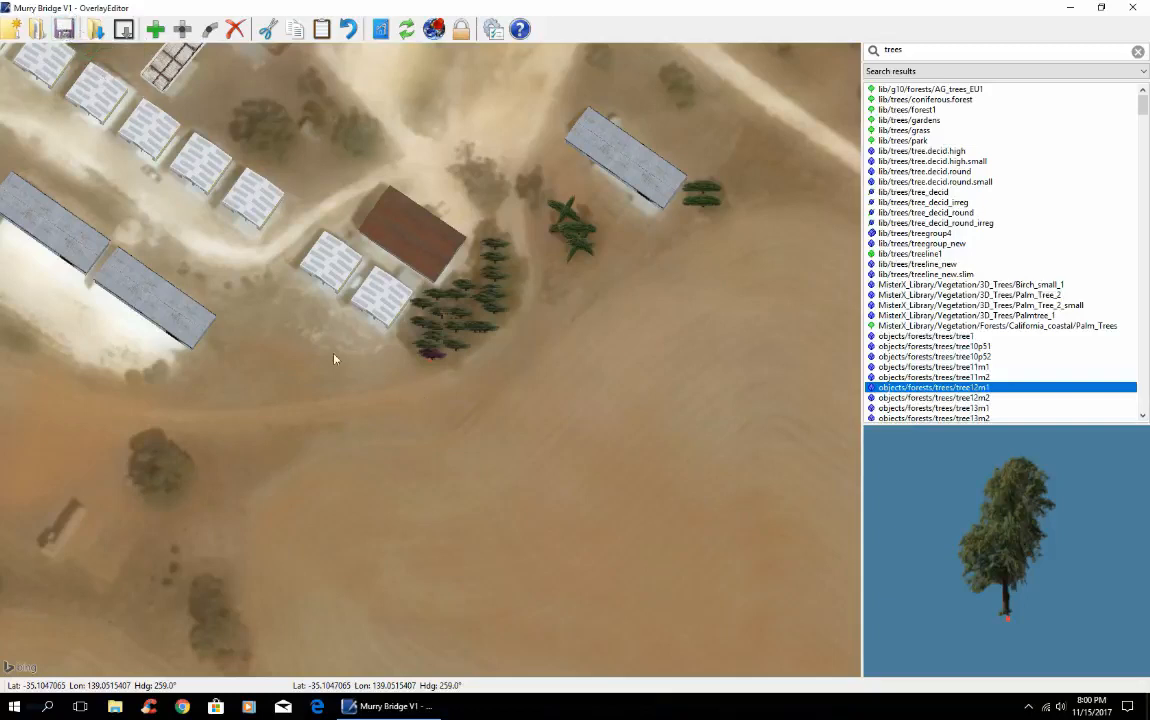
Place three tree12m1 trees in the vegetation between the row of white-roofed buildings and the sandy yard
key(Up)
key(Up)
key(Up)
key(Up)
key(Up)
key(Up)
key(Up)
key(Up)
key(Up)
key(Up)
key(Up)
key(Up)
key(Up)
key(Up)
key(Up)
key(Up)
key(Up)
key(Up)
key(Up)
key(Up)
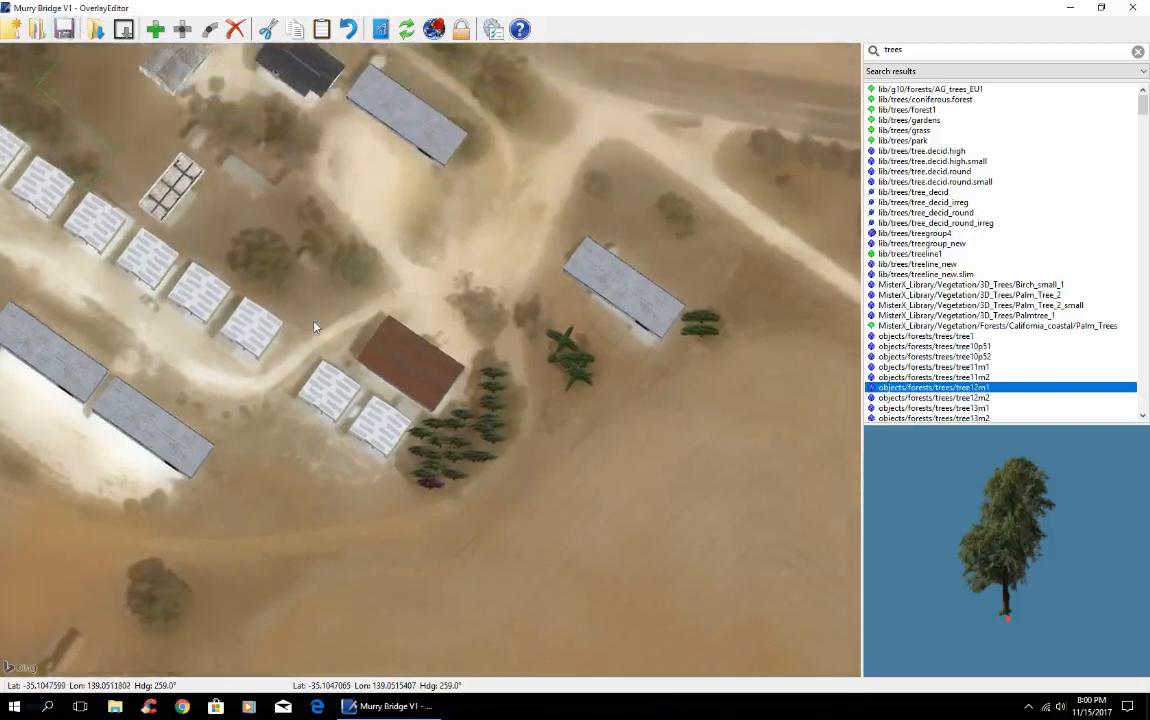
key(Up)
key(Up)
key(Left)
key(Left)
key(Left)
key(Left)
key(Left)
key(Left)
key(Left)
key(Left)
key(Left)
key(Left)
key(Left)
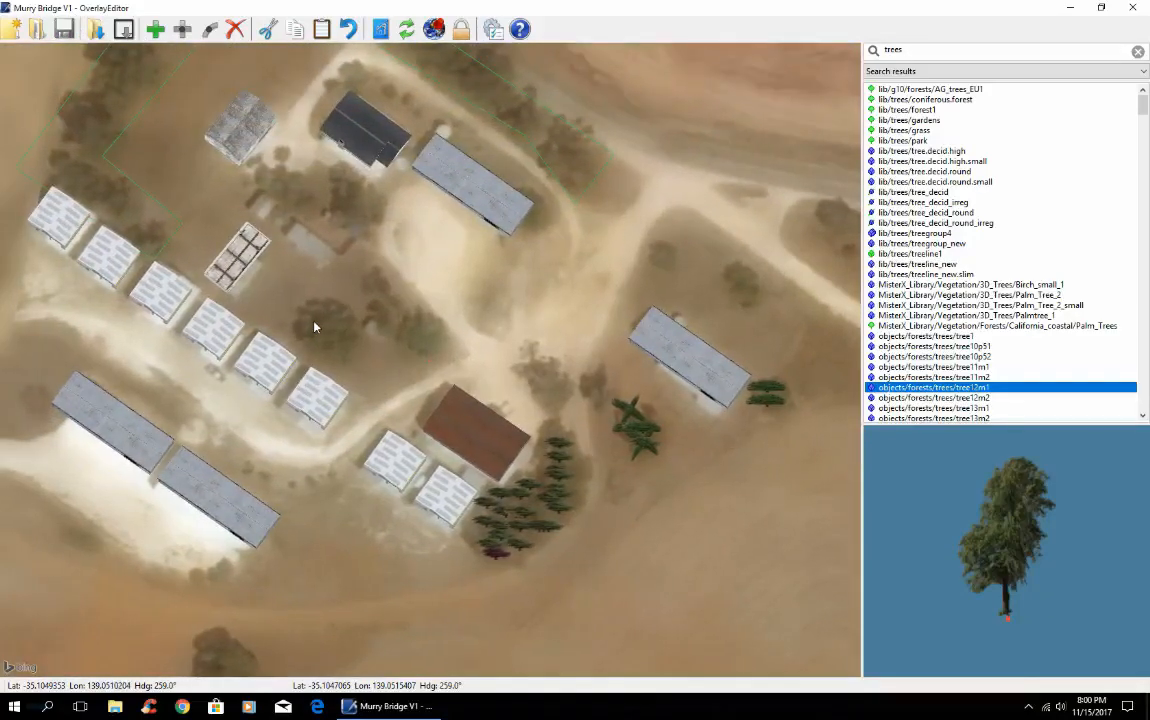
key(Up)
key(Up)
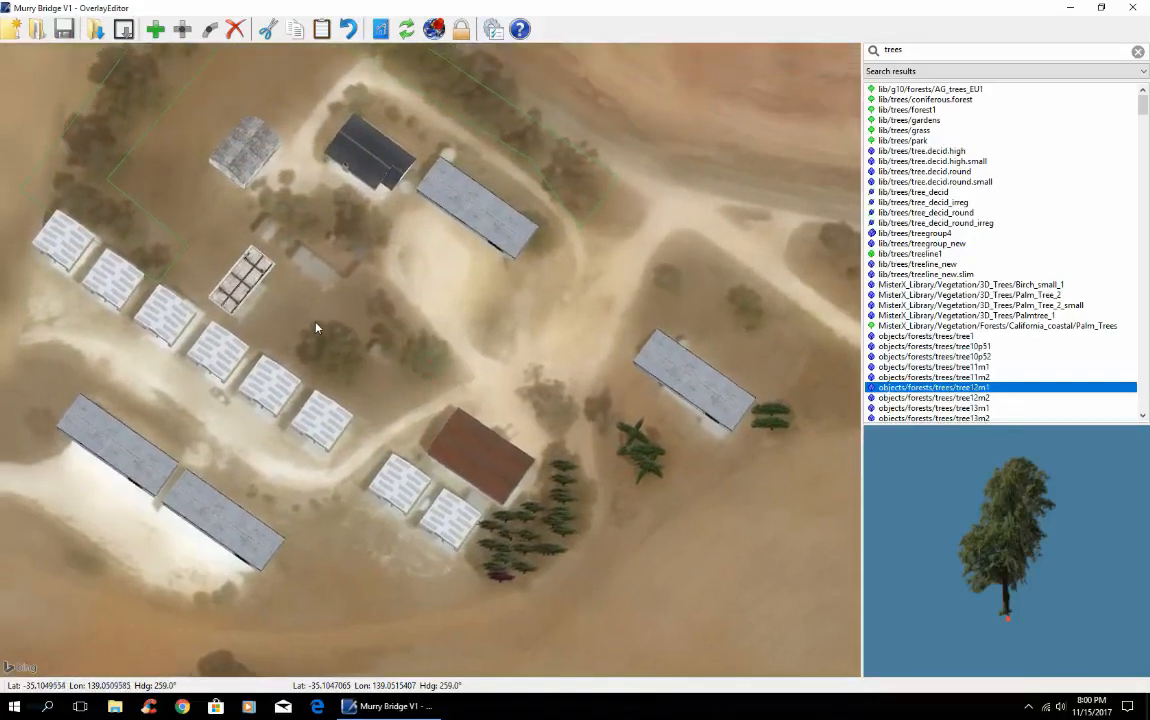
click(155, 32)
key(Left)
key(Left)
key(Down)
key(Down)
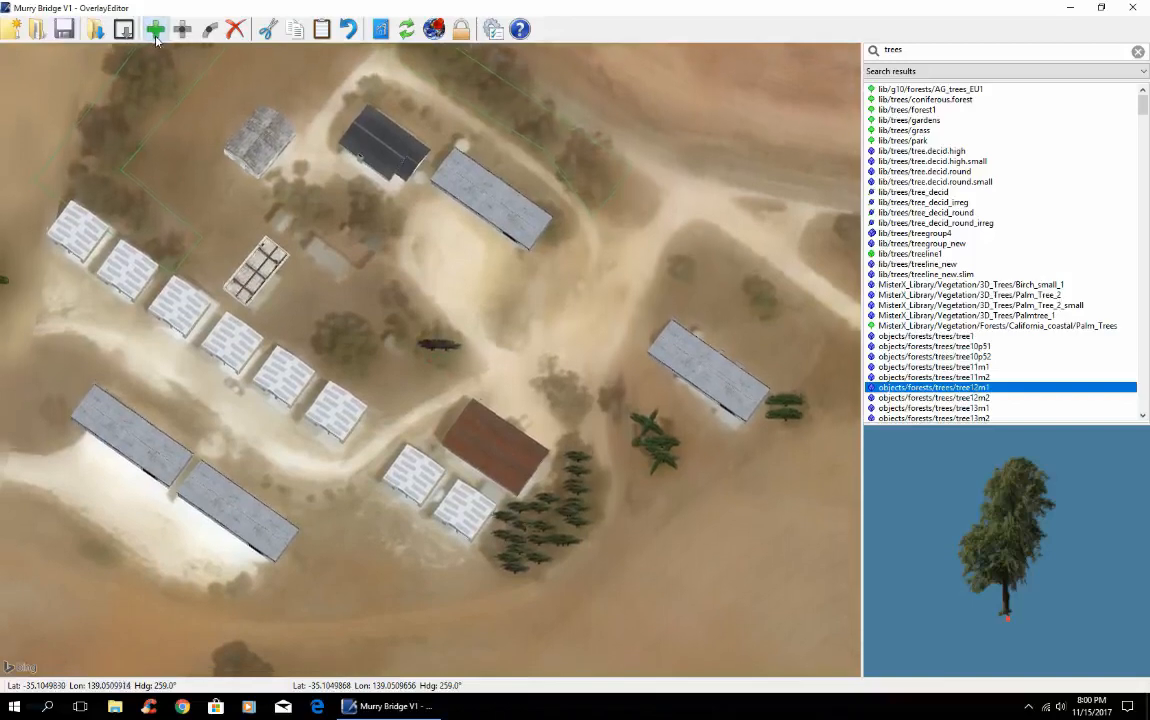
key(Right)
key(Right)
key(Right)
click(155, 38)
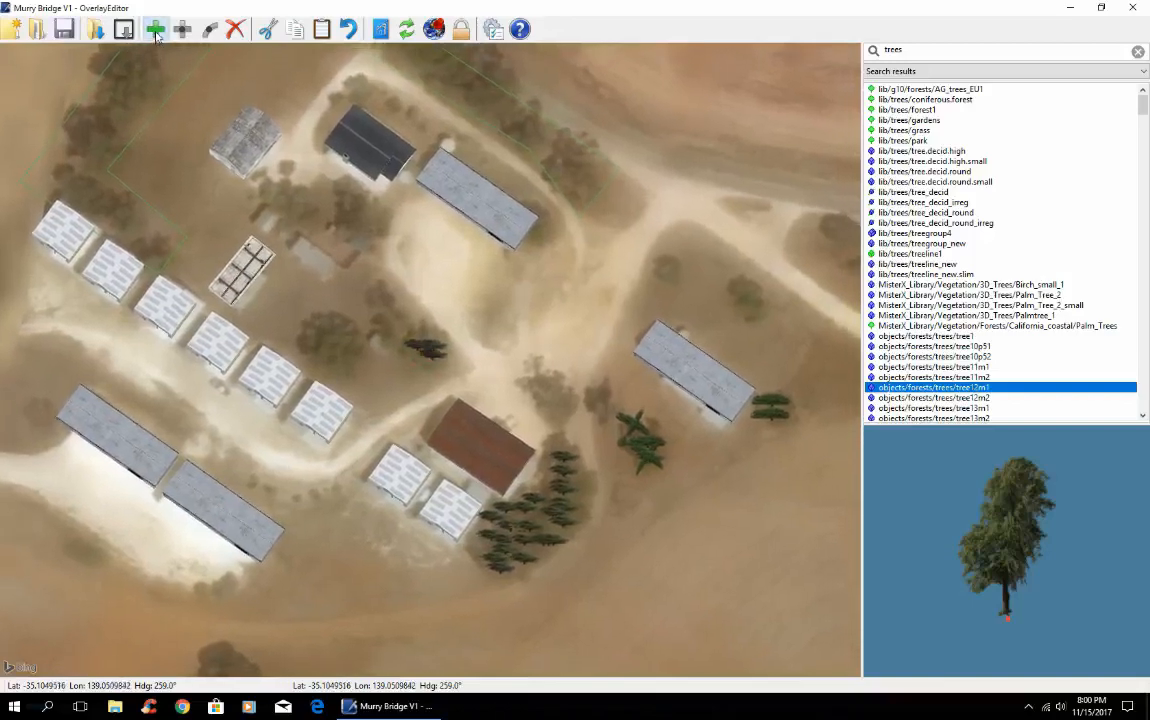
key(Up)
key(Up)
click(155, 38)
Extend the new tree12m1 cluster beside the sandy yard with two more trees toward the white-roofed row
key(Left)
key(Left)
key(Up)
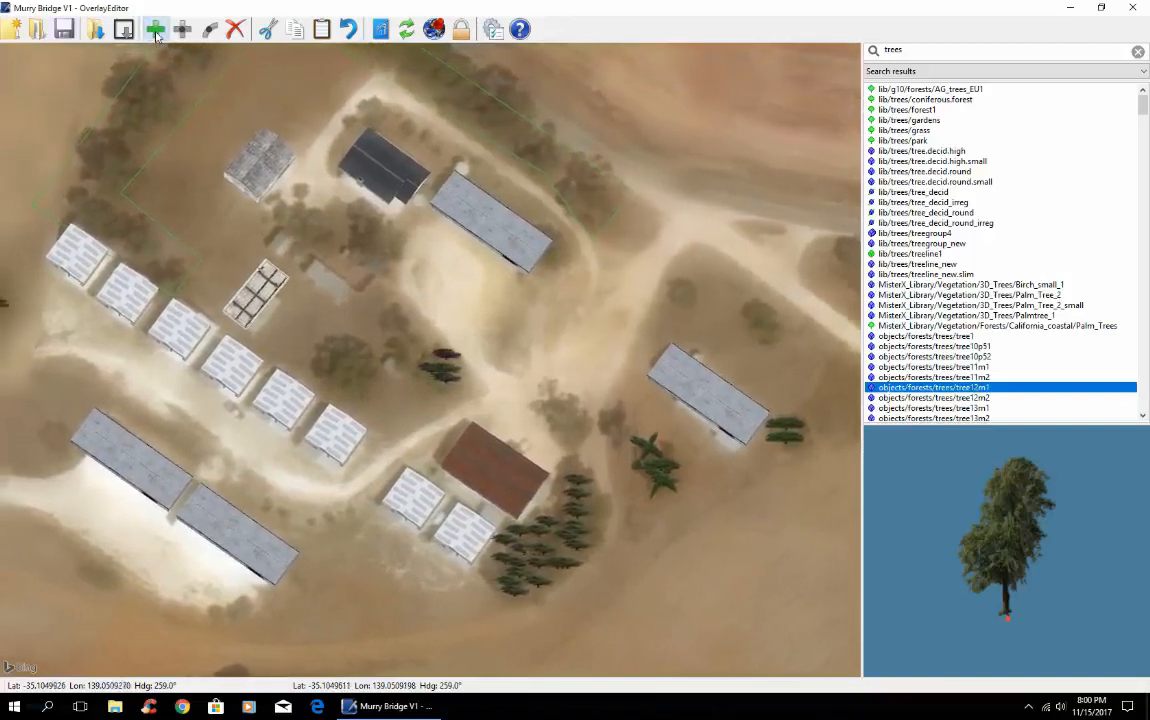
click(155, 36)
key(Up)
key(Left)
key(Left)
key(Left)
key(Left)
key(Left)
key(Left)
key(Left)
click(155, 36)
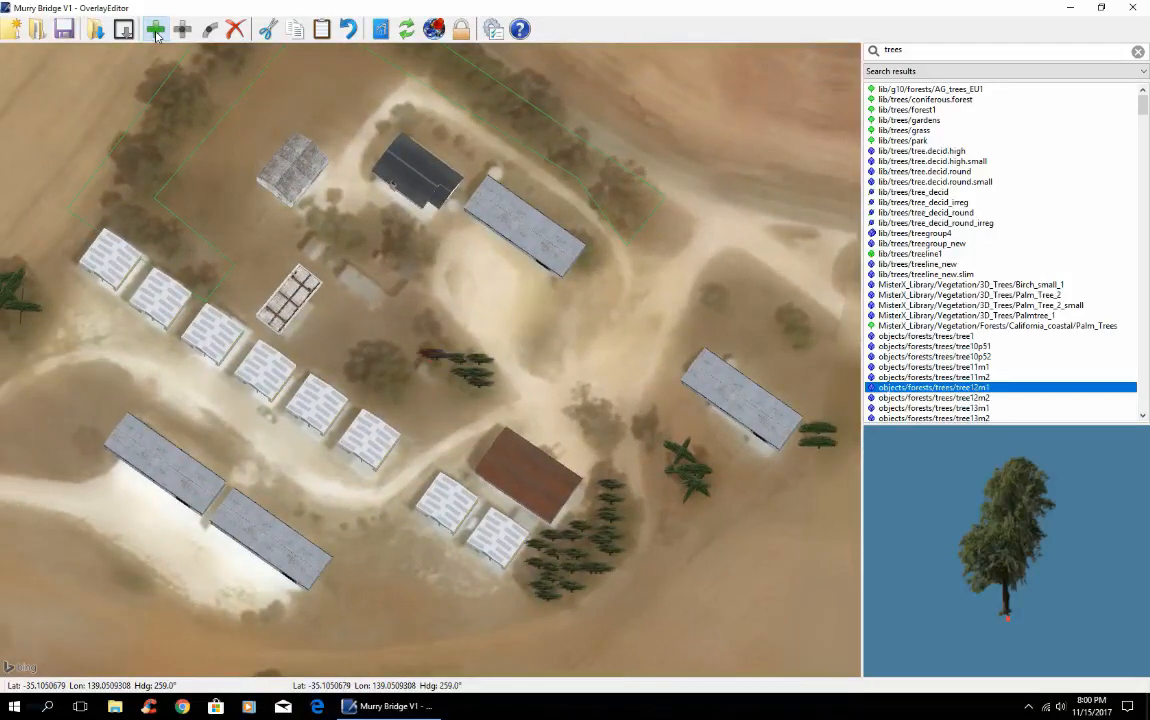
Place a column of four tree12m1 trees in the dark vegetation patch next to the row of white-roofed buildings
key(Left)
key(Left)
key(Left)
key(Left)
key(Left)
key(Left)
key(Left)
key(Left)
click(155, 36)
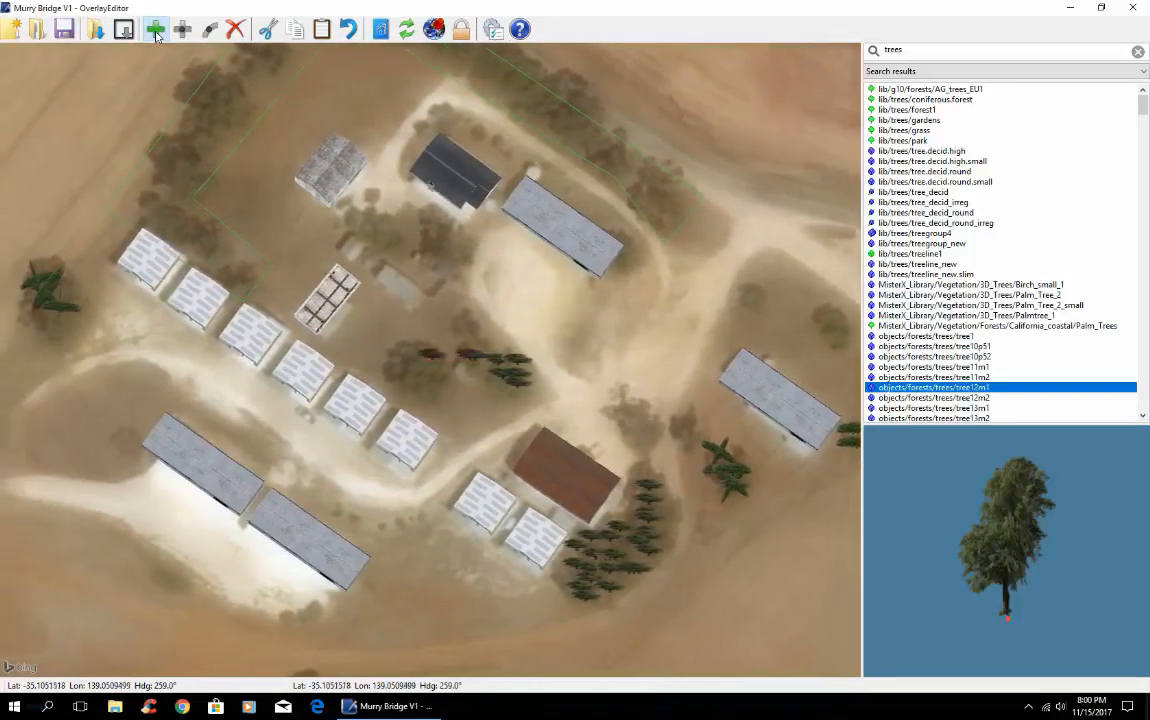
key(Down)
key(Down)
key(Down)
click(155, 36)
key(Down)
key(Down)
click(155, 36)
key(Down)
key(Down)
click(155, 36)
Fill the rest of the vegetation patch beside the white-roofed row with four more tree12m1 trees next to the column
key(Left)
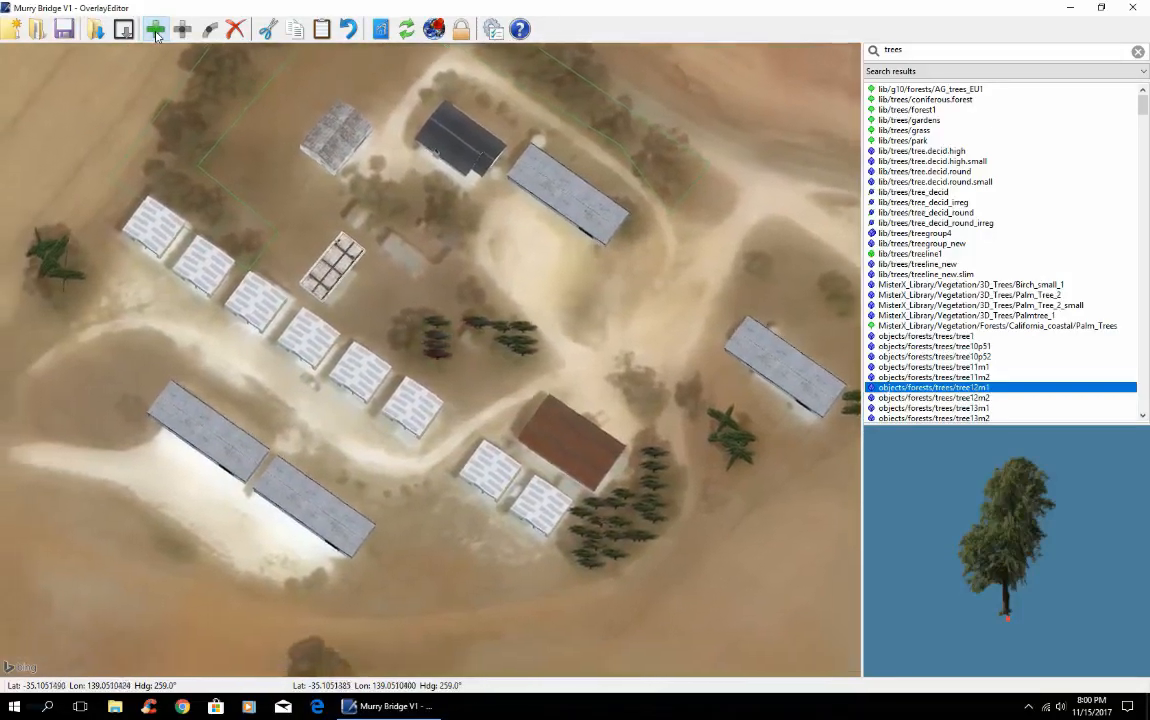
key(Left)
key(Left)
key(Left)
click(156, 37)
key(Up)
key(Up)
key(Up)
key(Up)
key(Up)
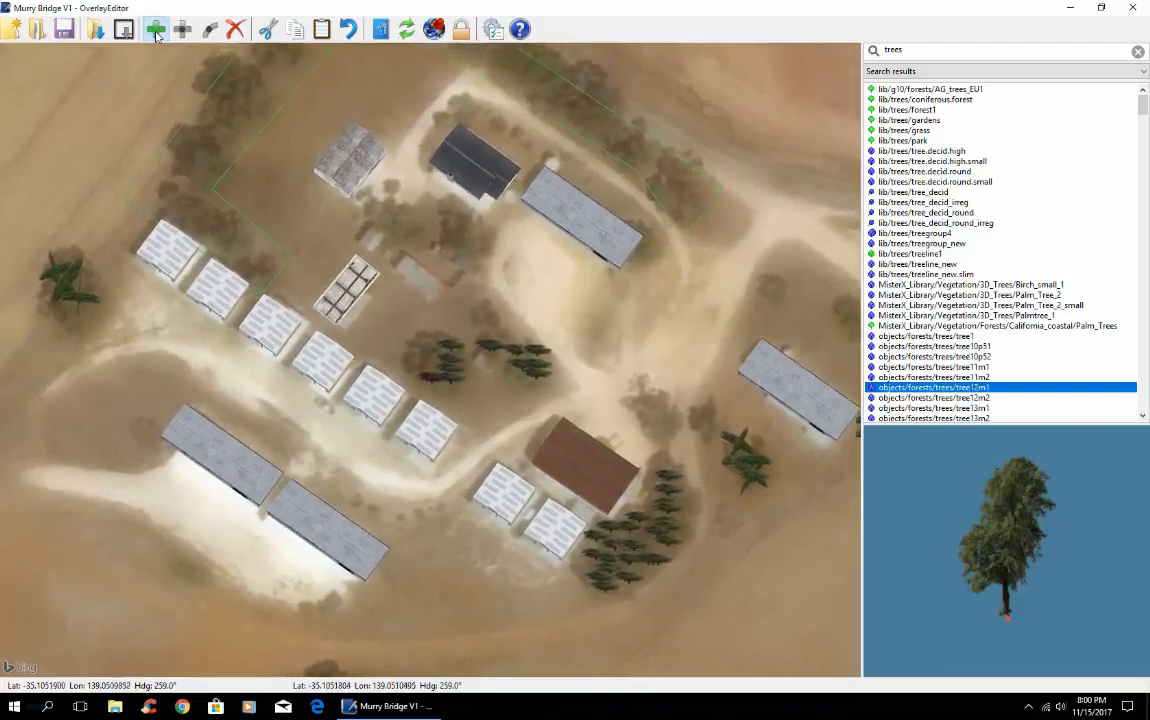
click(156, 37)
key(Up)
key(Up)
key(Up)
key(Up)
click(156, 37)
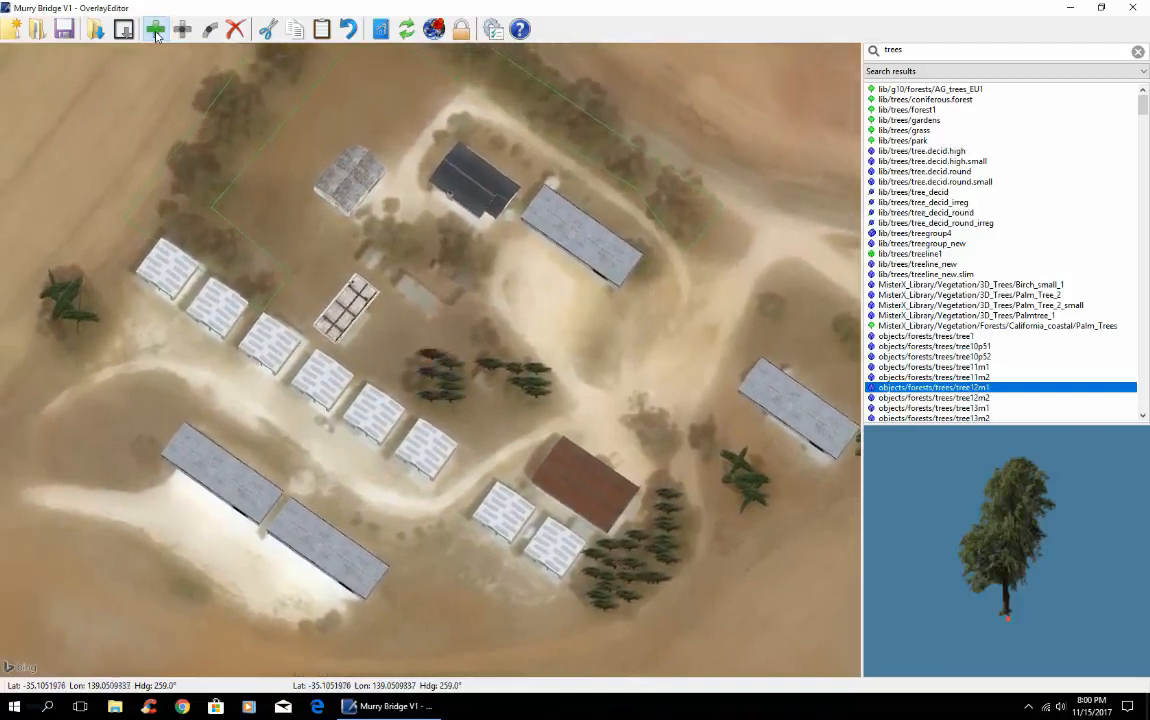
key(Left)
key(Left)
key(Left)
key(Down)
key(Down)
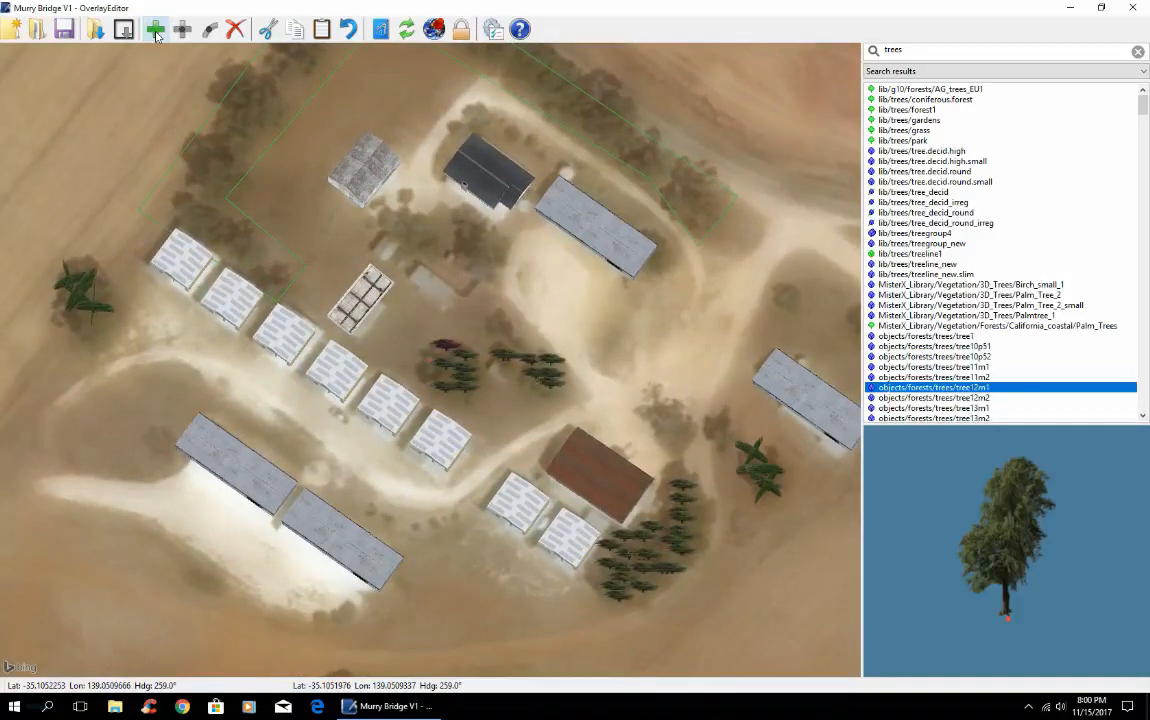
click(156, 37)
key(Down)
key(Down)
key(Down)
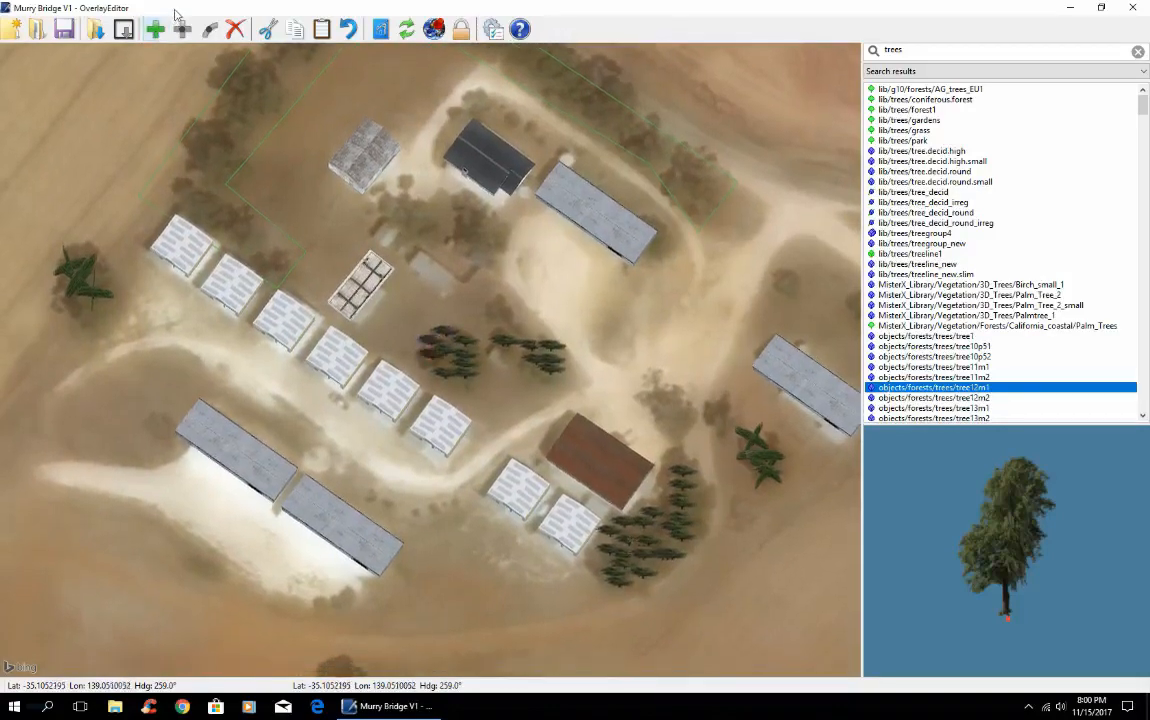
Place three tree12m1 trees in the vegetation between the small grey-roofed building and the open-topped rectangular structure
key(Up)
key(Up)
key(Up)
key(Up)
key(Up)
key(Up)
key(Up)
key(Up)
key(Up)
key(Up)
key(Up)
key(Up)
key(Up)
key(Up)
key(Up)
key(Up)
key(Up)
key(Up)
key(Up)
key(Up)
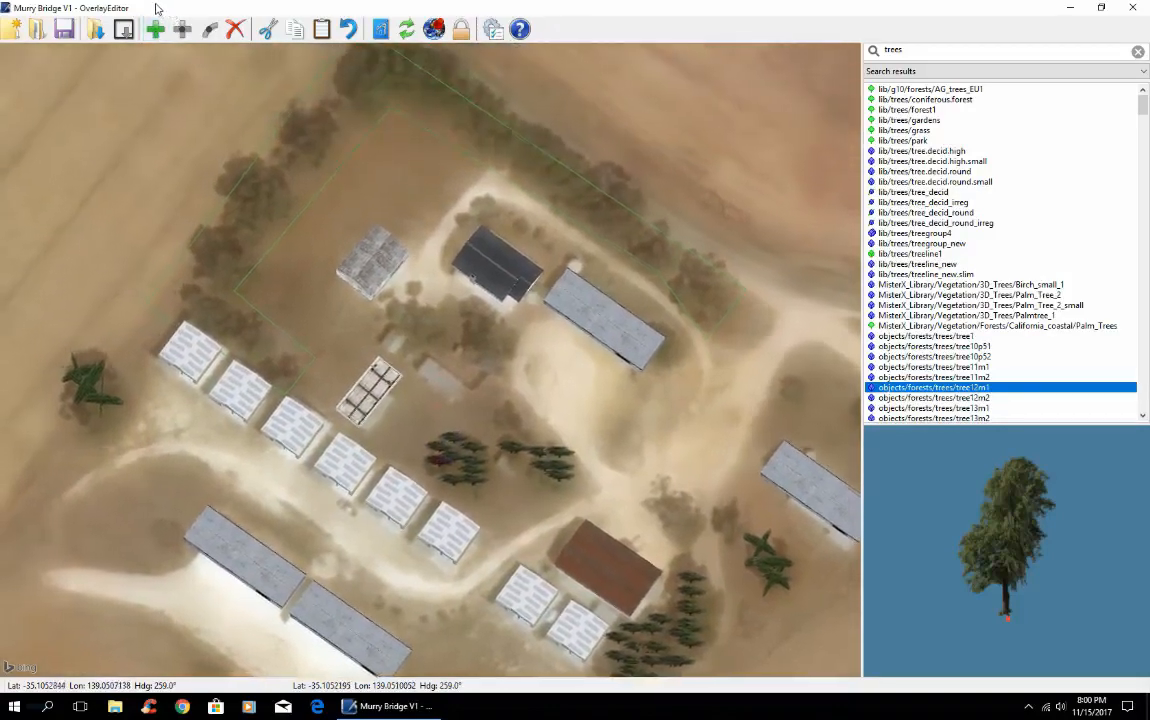
key(Up)
key(Up)
key(Up)
key(Left)
key(Left)
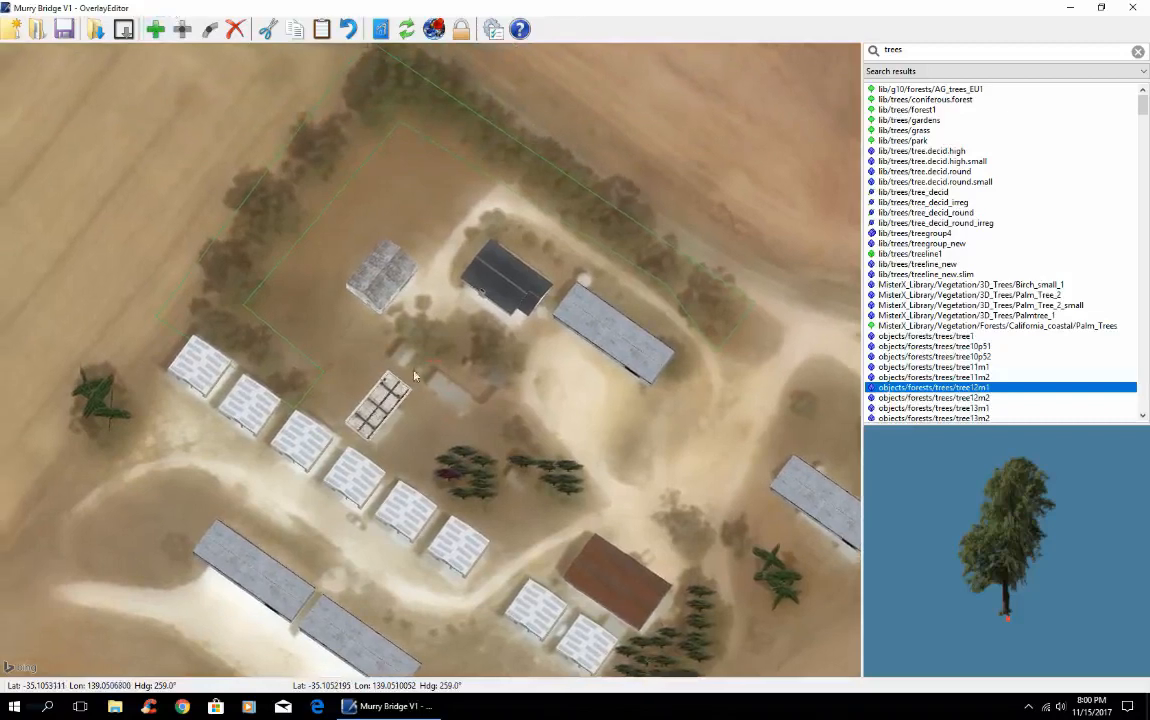
key(Up)
key(Up)
key(Up)
key(Up)
key(Left)
key(Left)
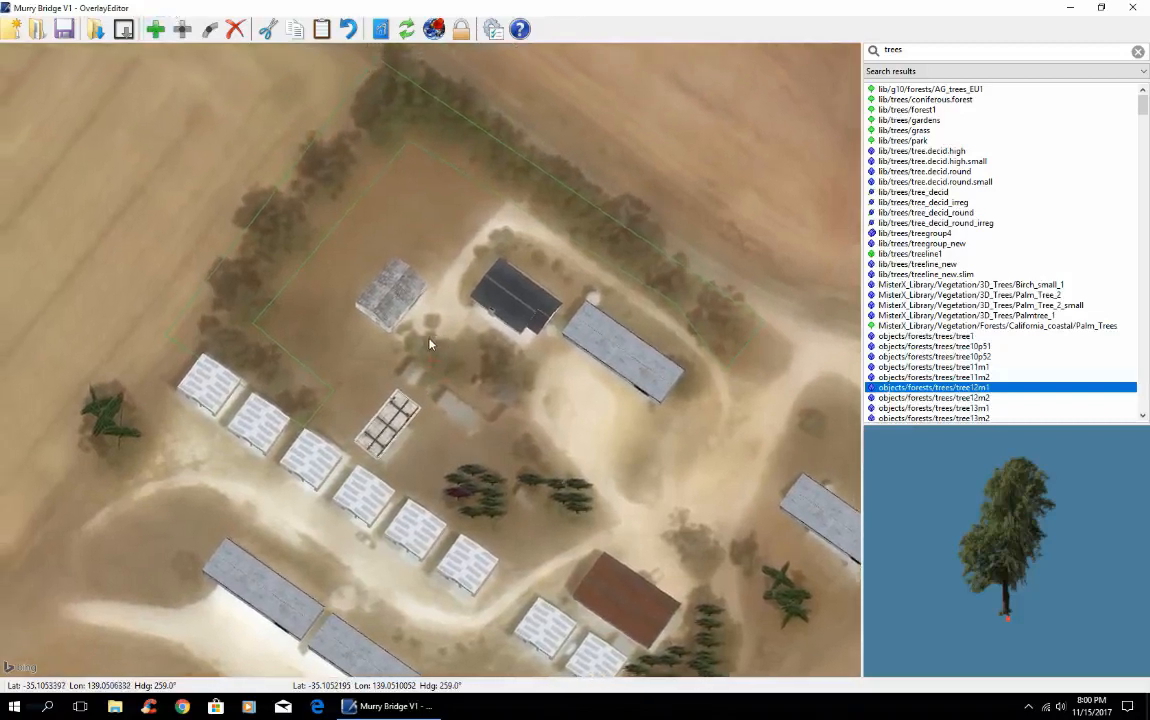
click(156, 29)
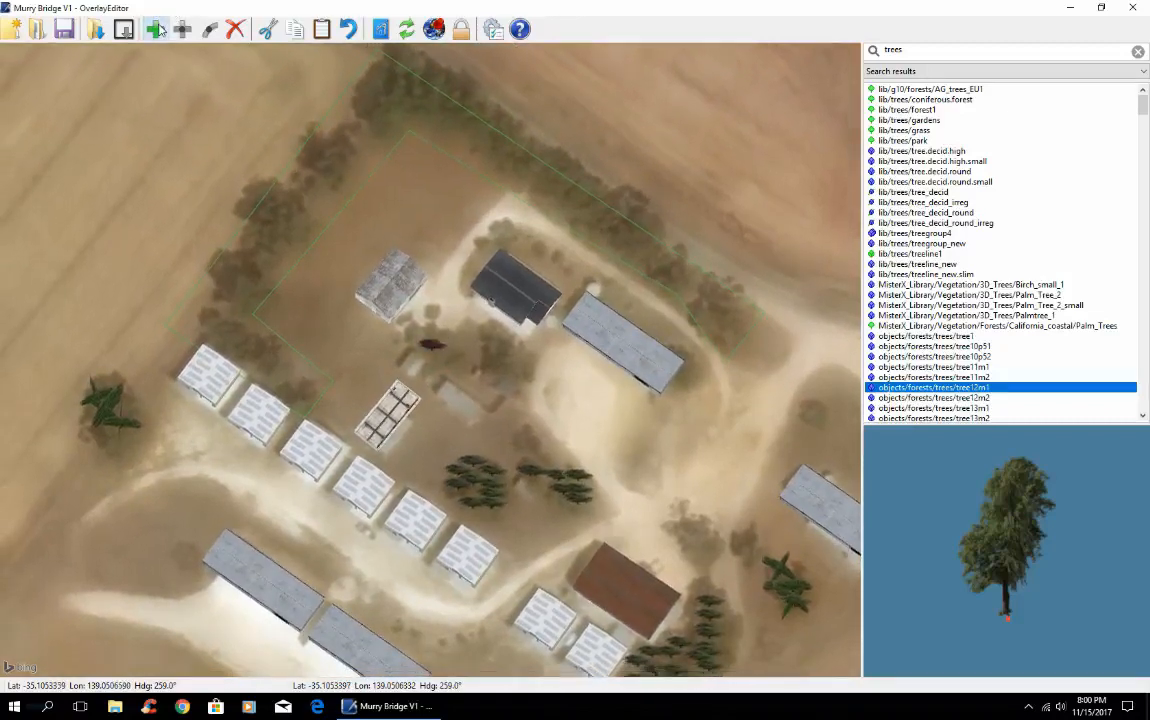
key(Up)
key(Up)
key(Up)
key(Right)
key(Right)
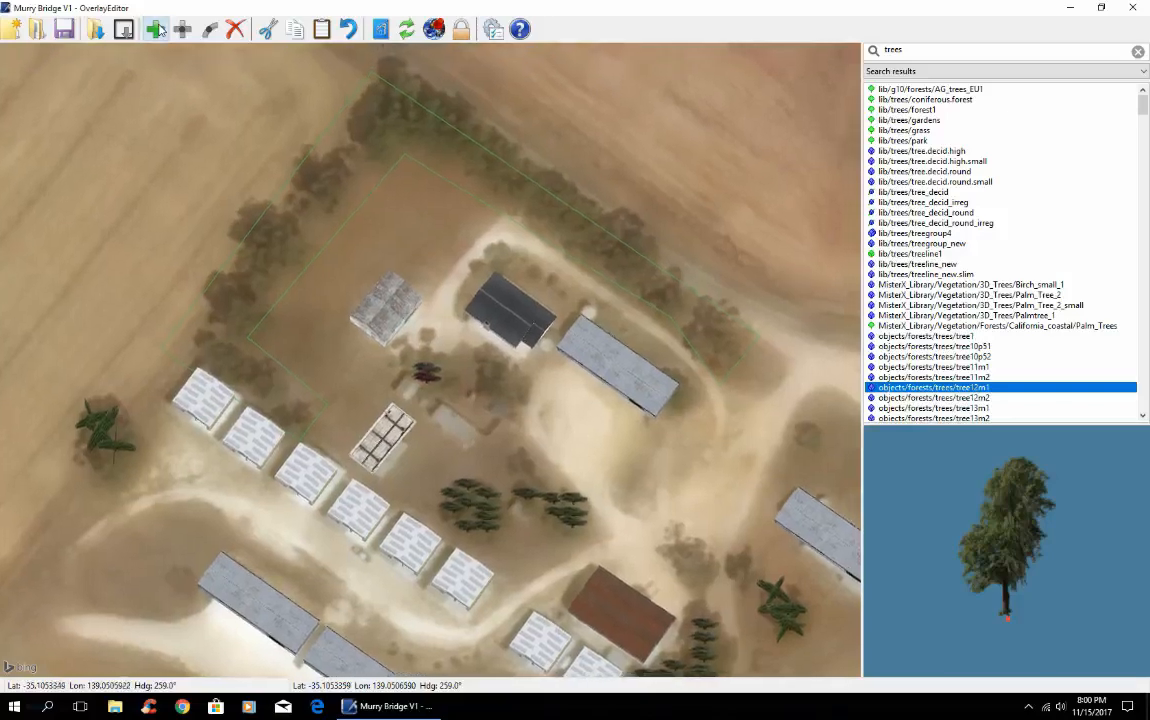
click(162, 33)
key(Left)
key(Left)
key(Left)
key(Left)
key(Left)
click(162, 34)
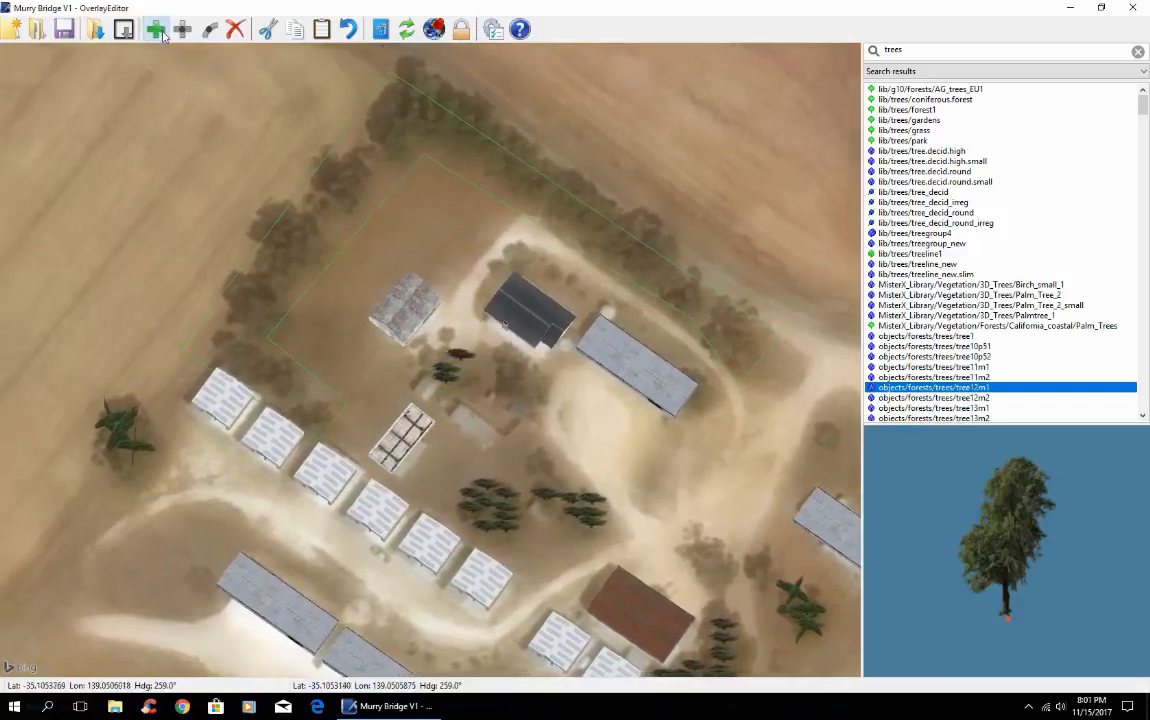
Place one tree12m1 tree in the vegetation just below the dark-roofed building, beside the existing three-tree group
key(Right)
key(Right)
key(Right)
key(Right)
key(Right)
key(Right)
key(Right)
key(Right)
key(Right)
key(Right)
key(Right)
key(Right)
key(Right)
key(Right)
key(Right)
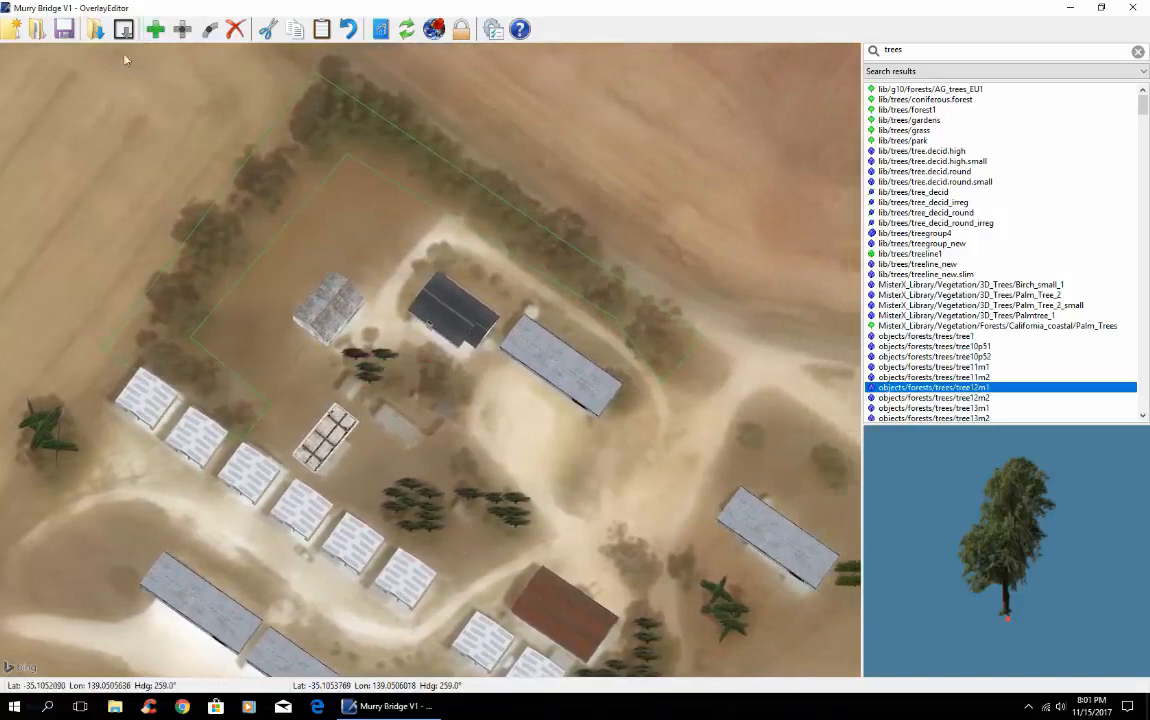
click(155, 30)
Add three more tree12m1 trees to the vegetation patch between the dark-roofed building and the sandy yard
key(Down)
key(Down)
key(Down)
key(Down)
key(Down)
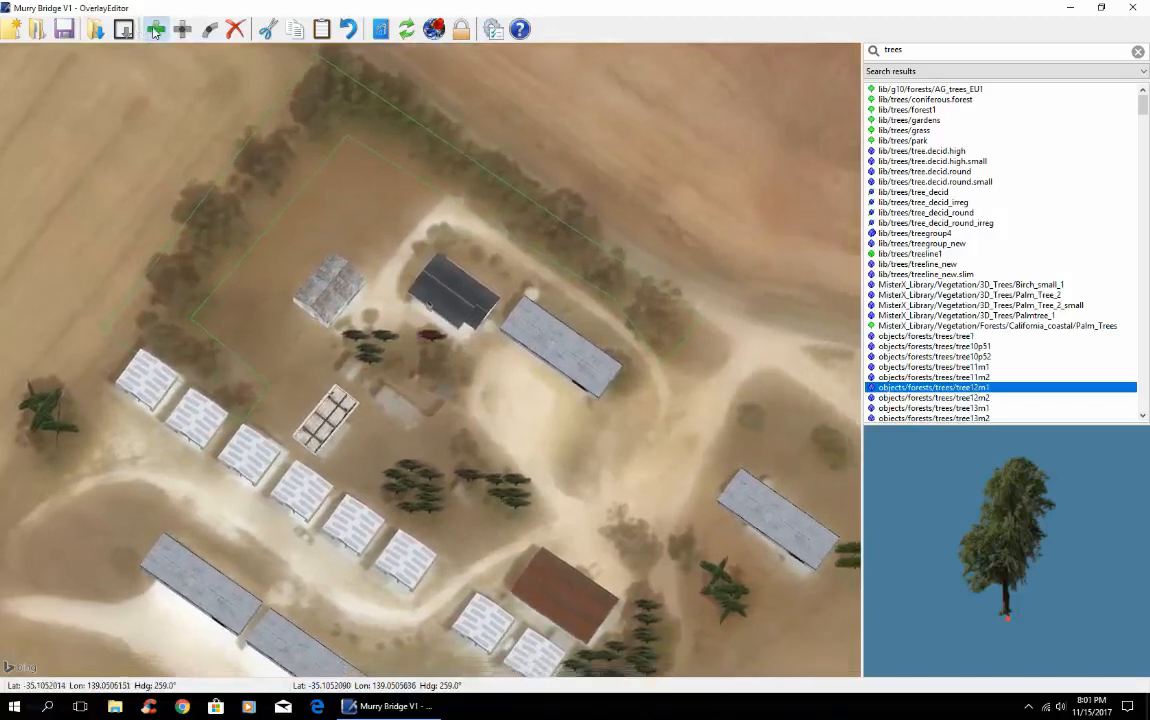
click(155, 33)
key(Down)
key(Down)
key(Down)
key(Down)
key(Down)
click(155, 33)
key(Right)
key(Right)
key(Right)
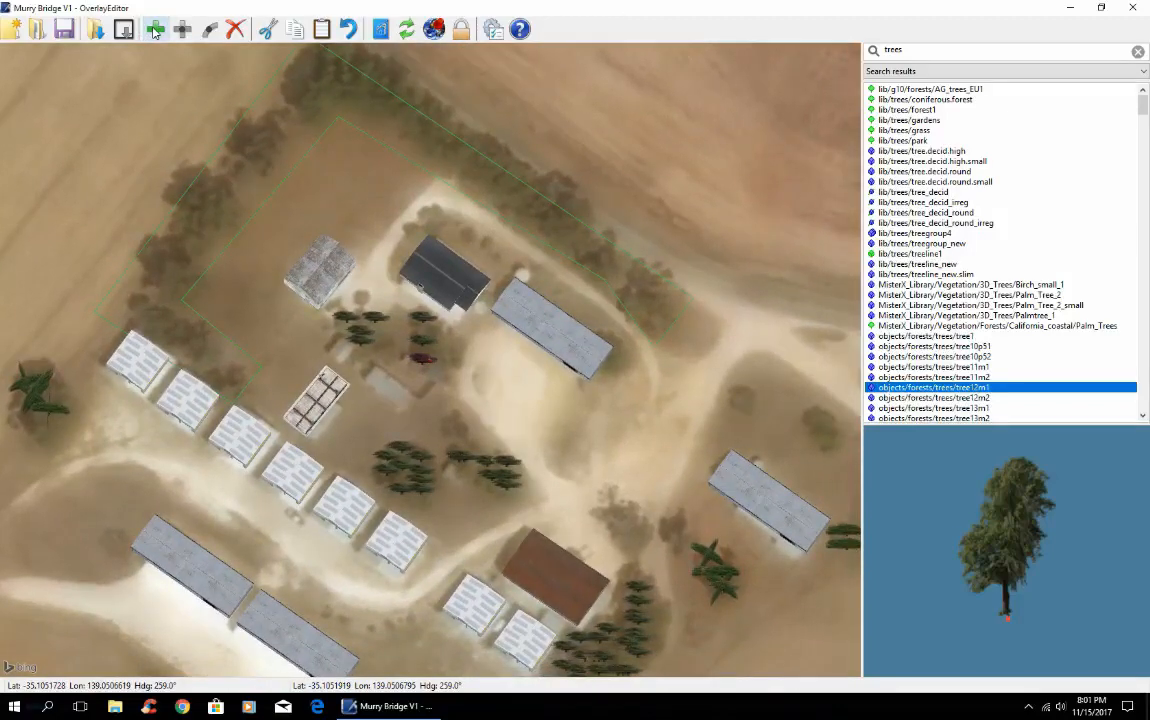
key(Up)
key(Up)
key(Up)
click(155, 30)
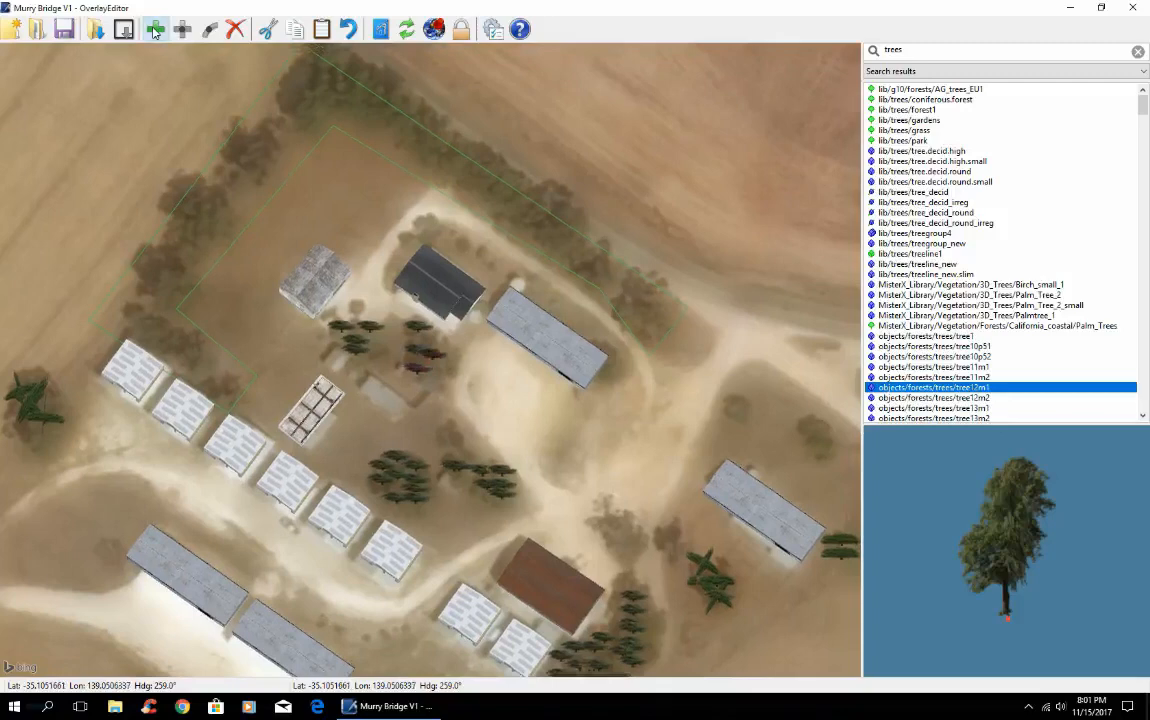
Place three tree12m1 trees on the shrub patch between the road junction and the lone grey-roofed building
key(Right)
key(Right)
key(Right)
key(Right)
key(Right)
key(Right)
key(Right)
key(Right)
key(Right)
key(Right)
key(Right)
key(Right)
key(Right)
key(Right)
key(Right)
key(Right)
key(Right)
key(Right)
key(Right)
key(Right)
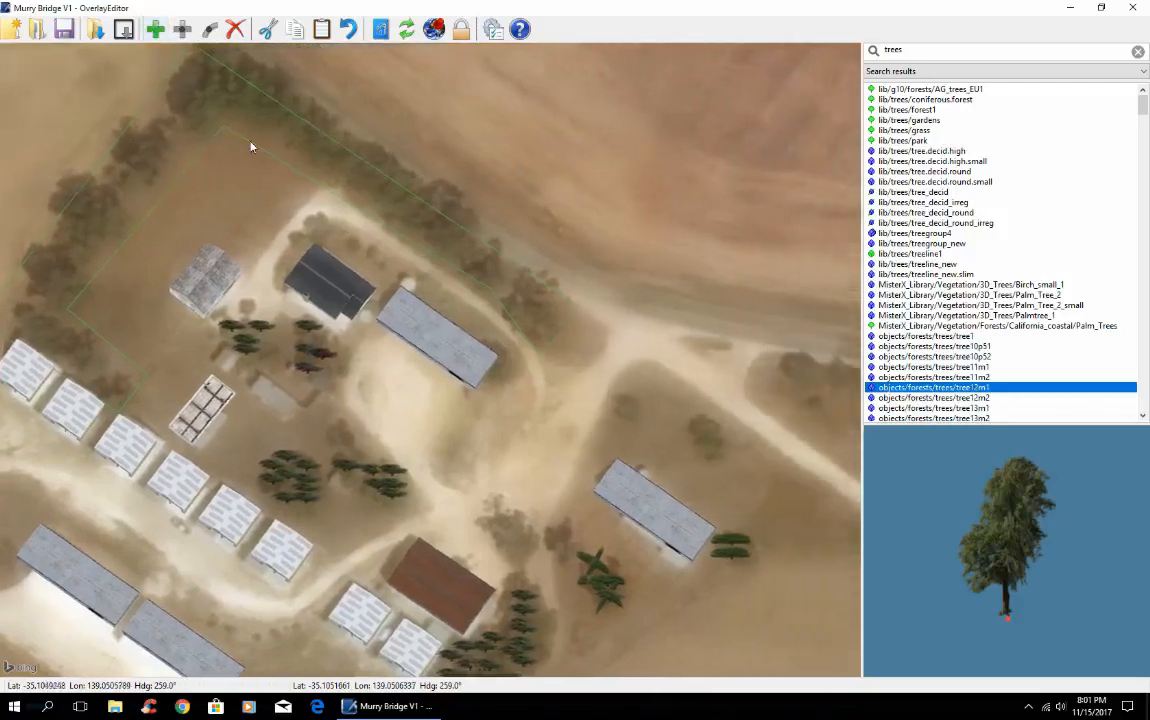
key(Right)
key(Right)
key(Right)
key(Right)
key(Right)
key(Right)
key(Right)
key(Right)
key(Right)
key(Right)
key(Right)
key(Right)
key(Right)
key(Right)
key(Right)
key(Right)
key(Right)
key(Right)
key(Right)
key(Right)
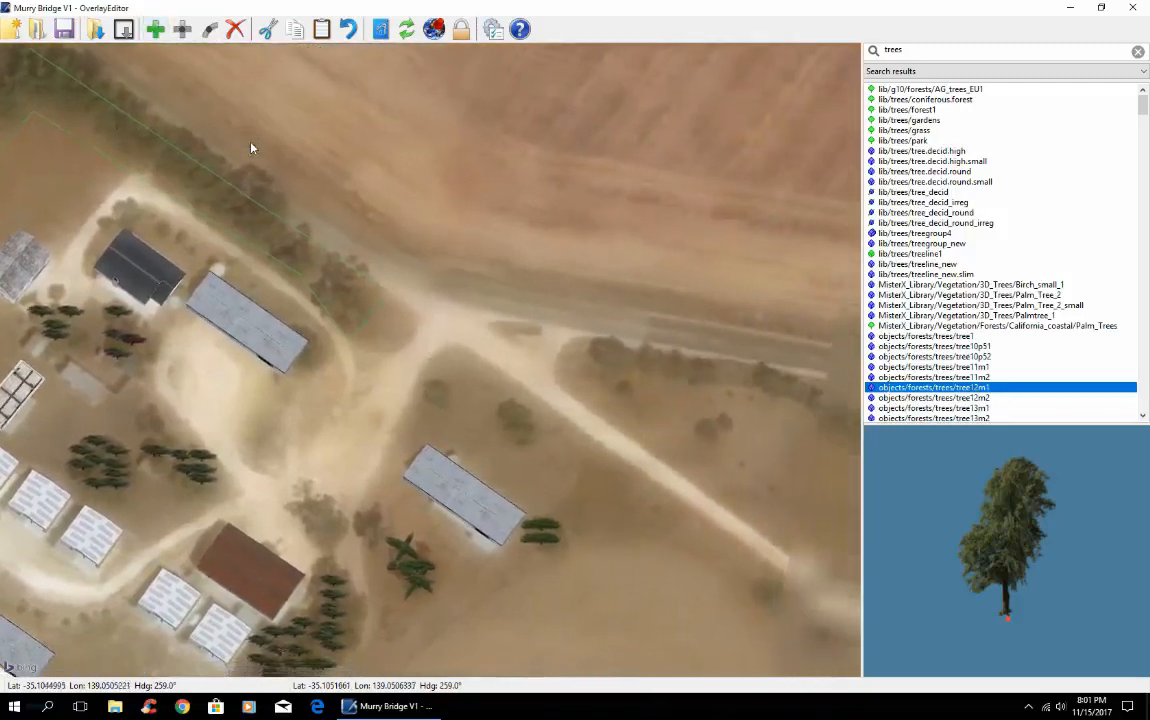
key(Down)
key(Down)
key(Down)
key(Down)
key(Down)
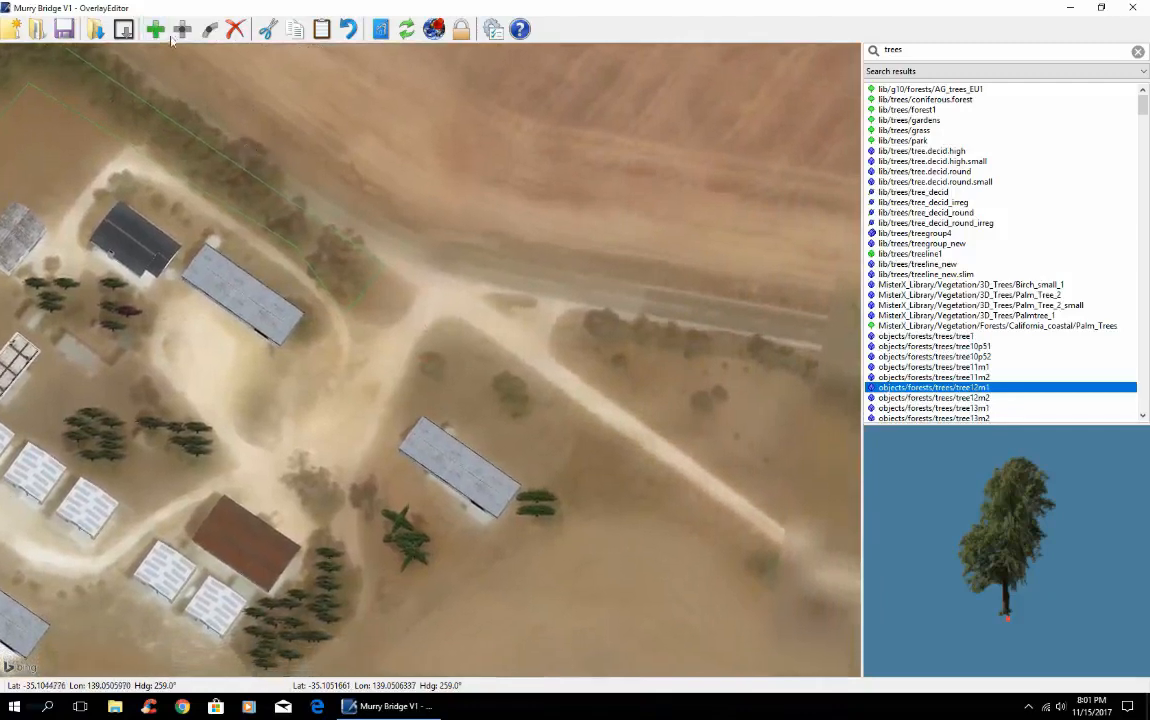
click(157, 30)
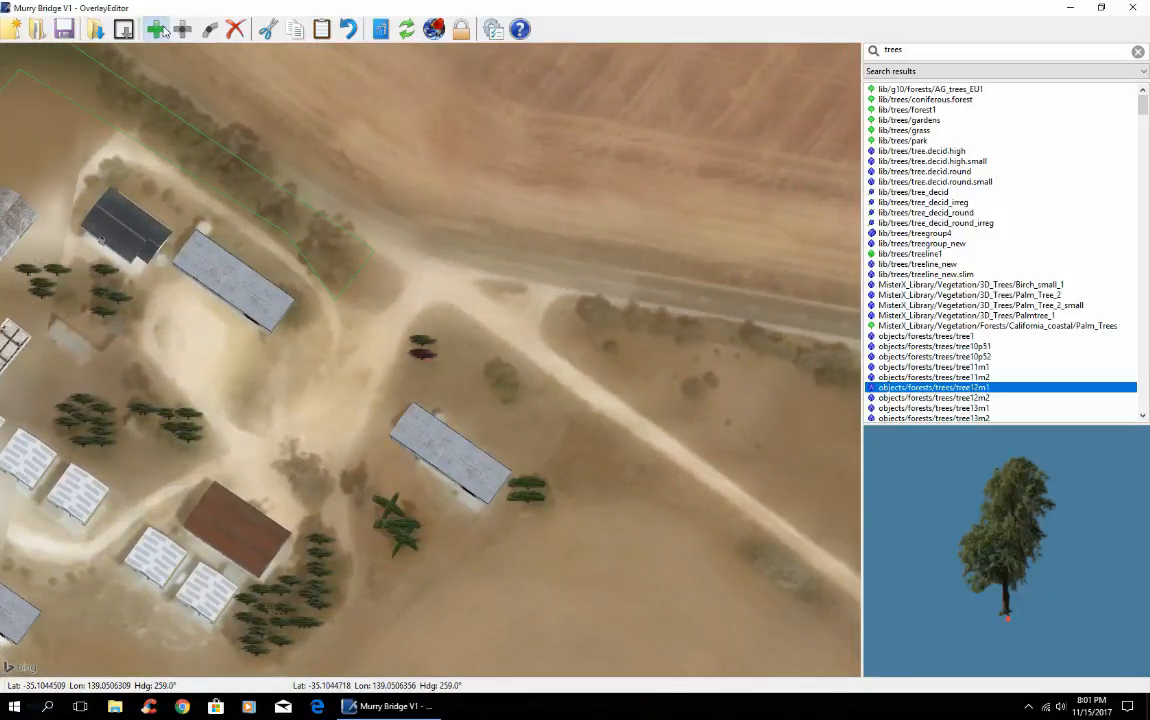
key(Down)
click(163, 28)
Place a small cluster of tree12m1 trees on the neighbouring shrub patch between the lone grey-roofed building and the diagonal dirt road
key(Right)
key(Right)
key(Right)
key(Right)
key(Right)
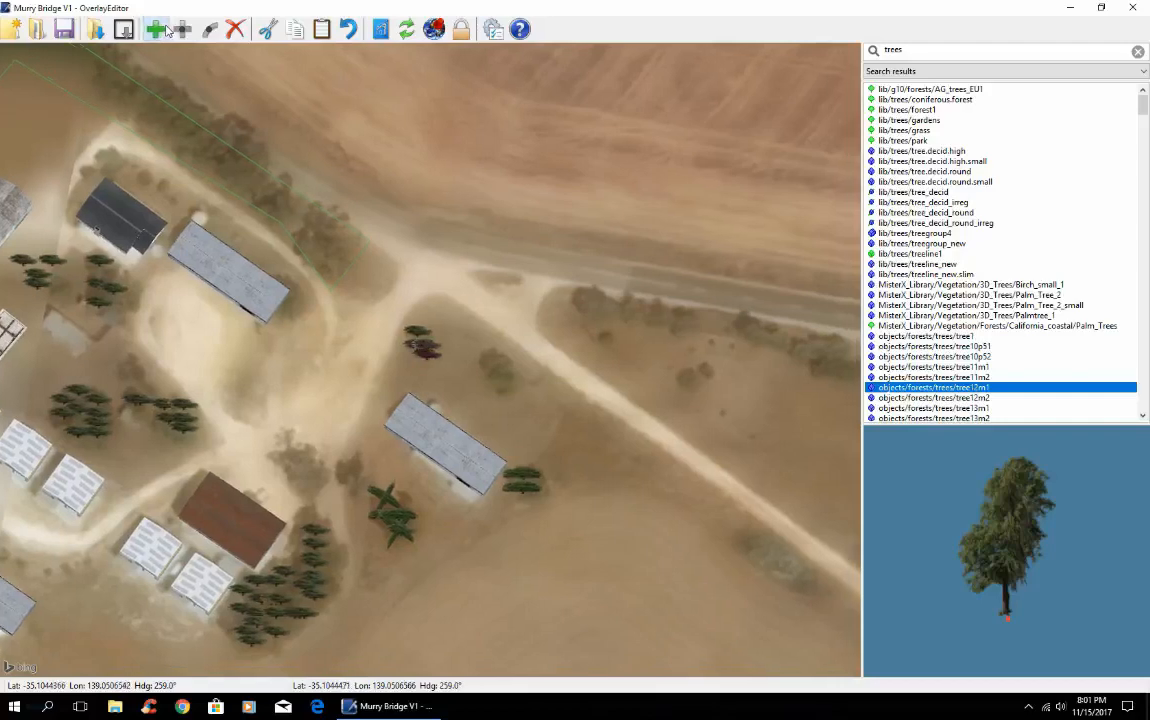
key(Right)
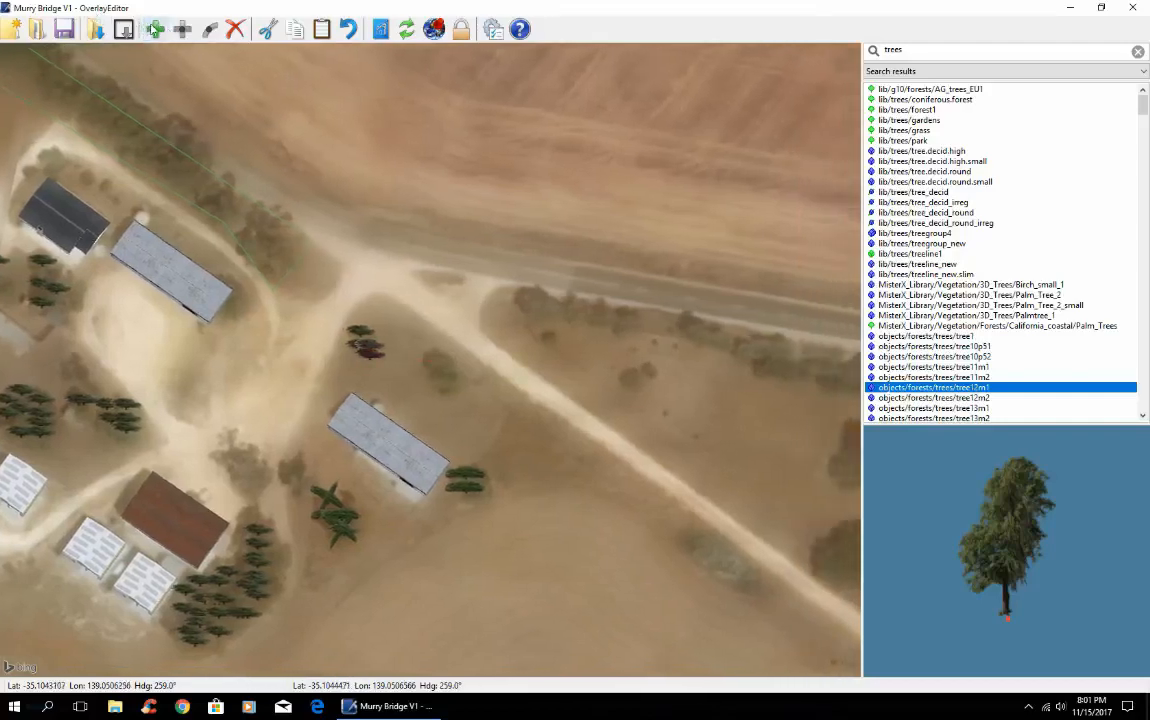
click(155, 29)
key(Down)
key(Down)
key(Right)
key(Right)
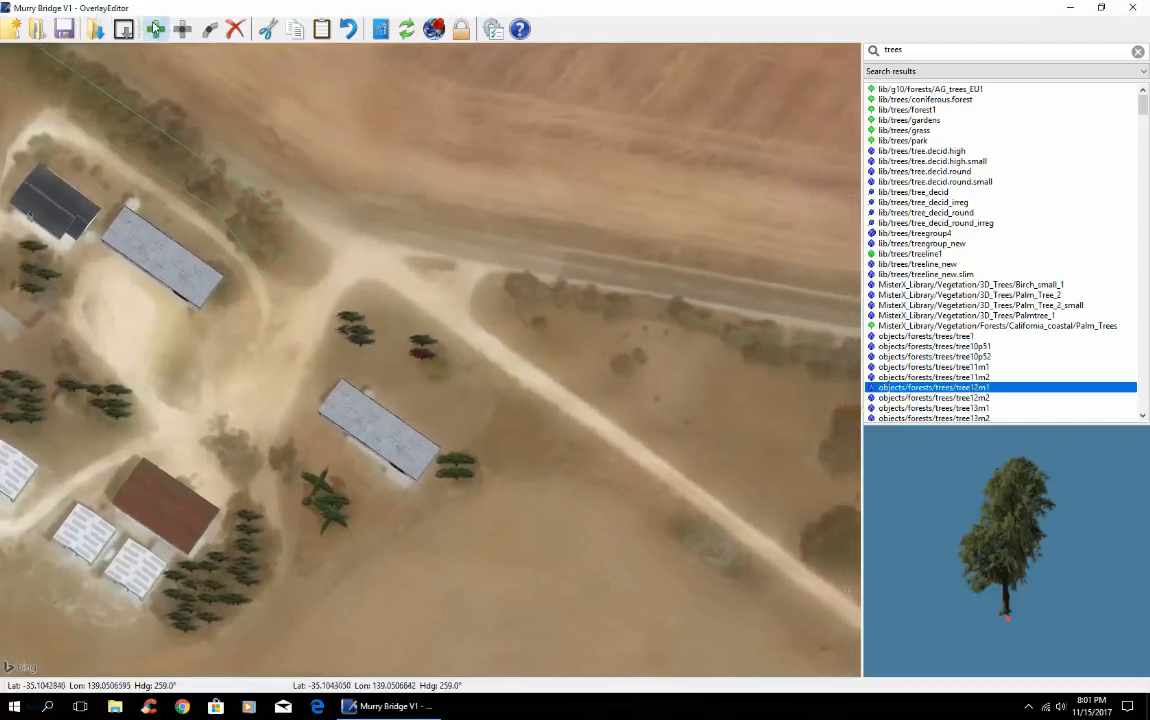
key(Down)
click(155, 29)
key(Down)
key(Down)
click(155, 28)
key(Right)
key(Right)
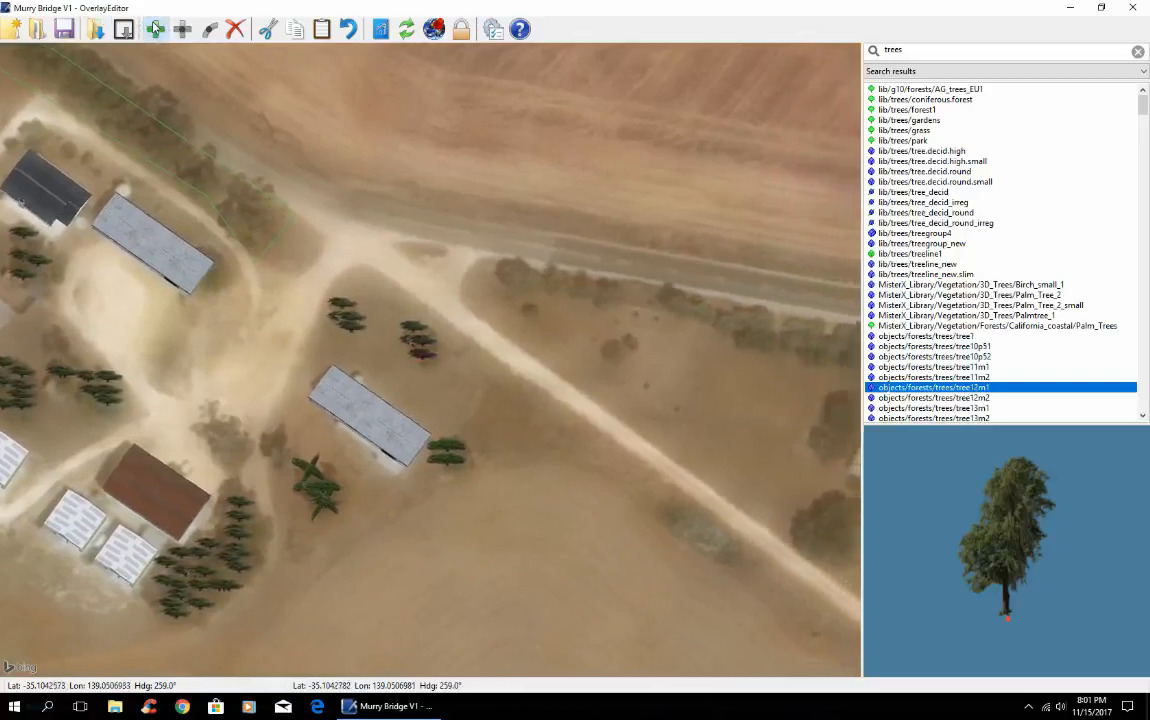
key(Down)
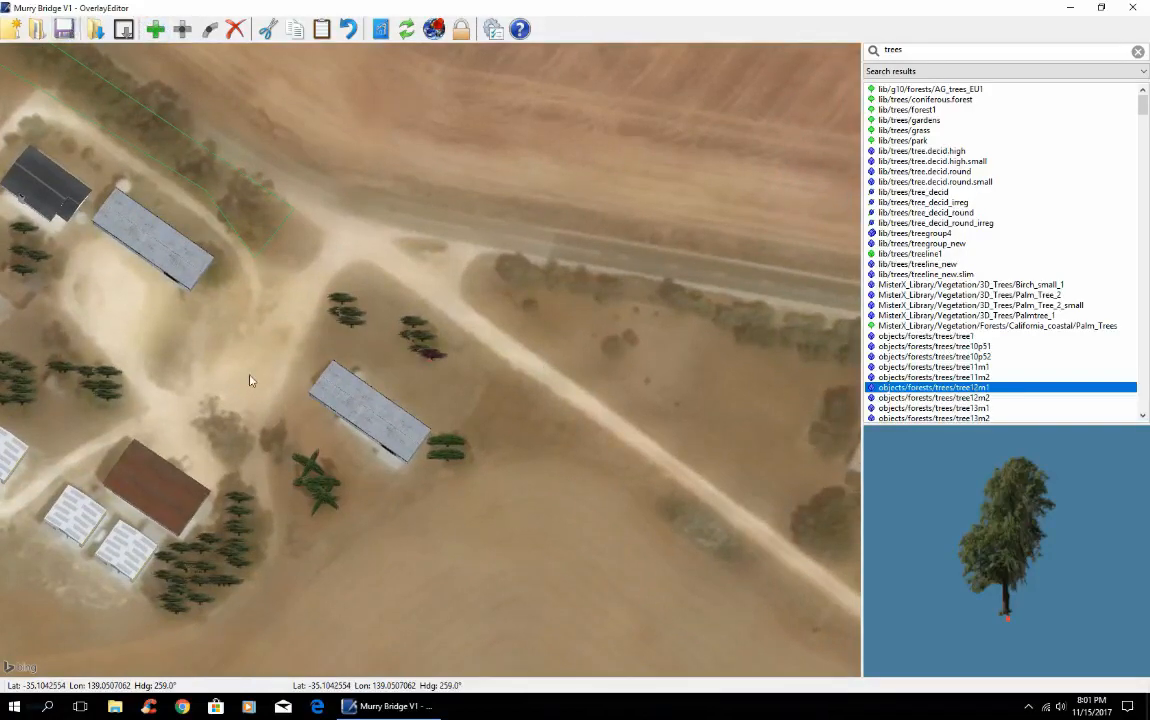
Examine the farm compound and the surrounding fields down to the forest polygon from a wider view
scroll(250, 380, down, 5)
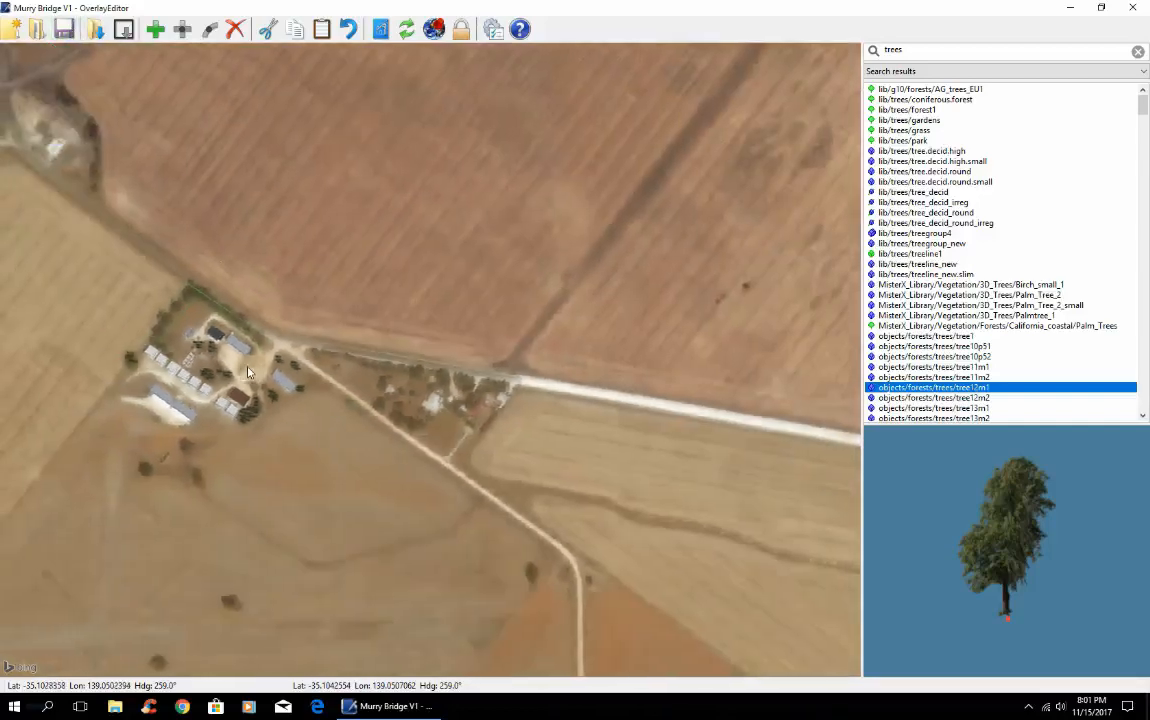
key(Left)
key(Left)
key(Left)
key(Left)
key(Left)
key(Left)
key(Left)
key(Left)
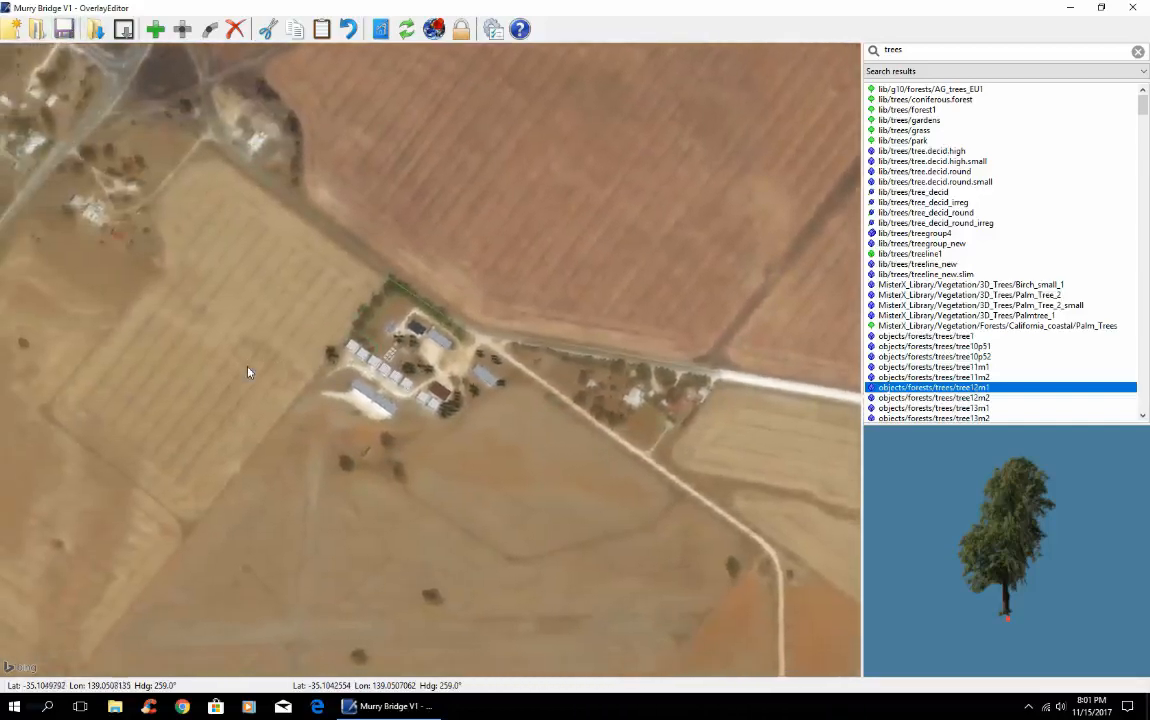
key(Down)
key(Down)
key(Down)
key(Down)
key(Down)
key(Down)
key(Down)
key(Down)
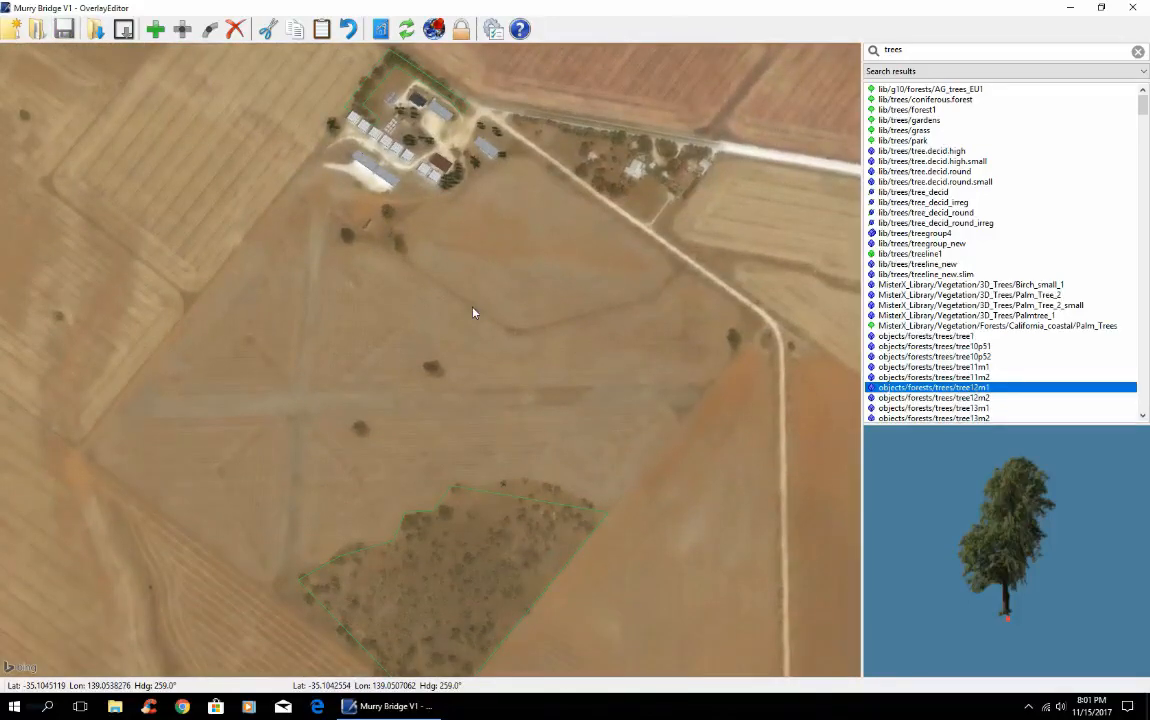
Search the library for "trac", preview the level crossing and traction engine objects, and select pm_library/LogTractor_Animated
drag(922, 52, 885, 50)
text(wi)
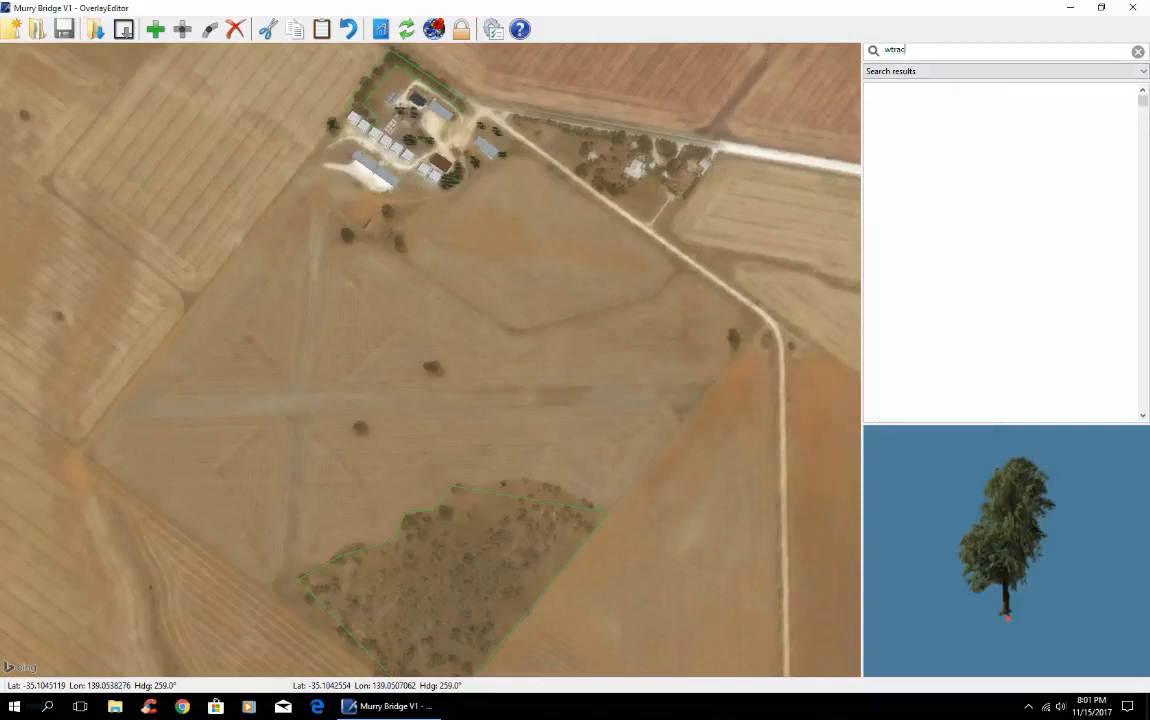
key(BackSpace)
key(BackSpace)
text(trac)
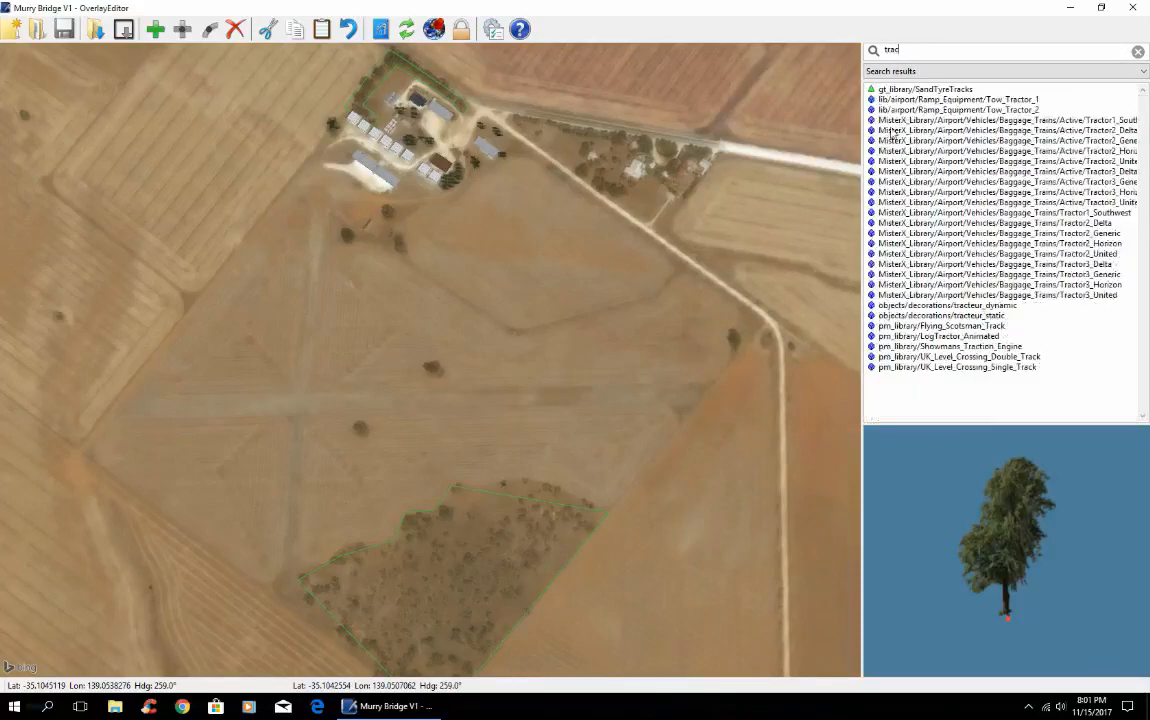
click(953, 110)
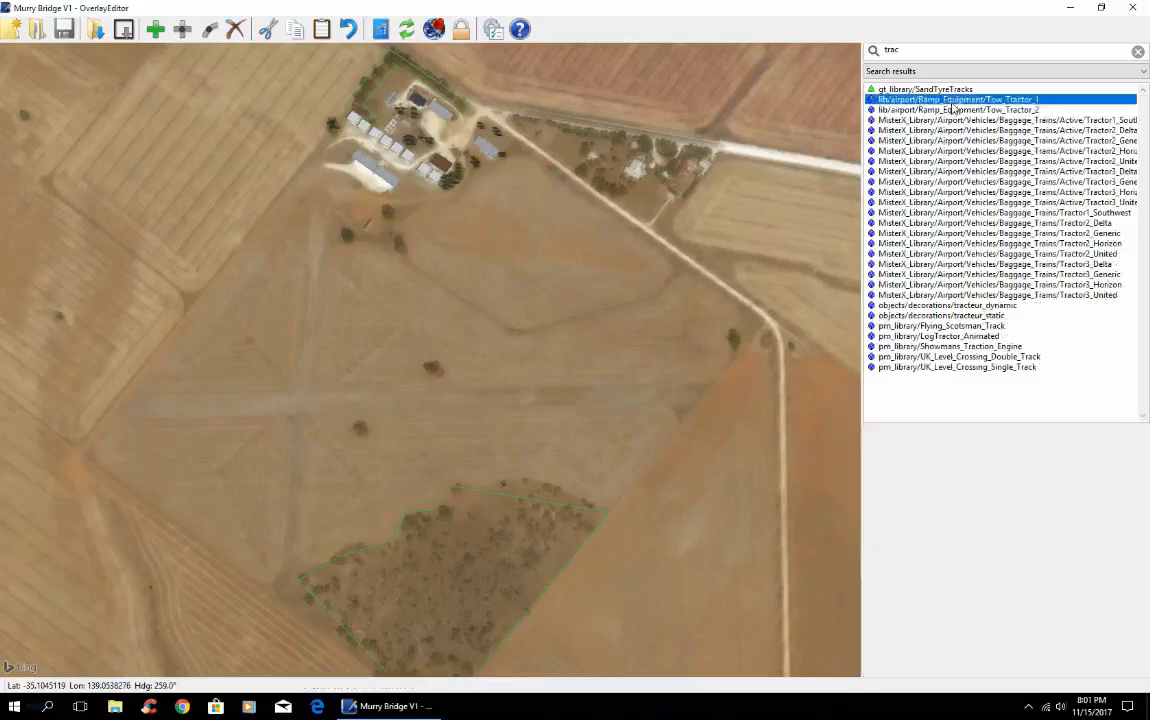
click(977, 367)
click(965, 357)
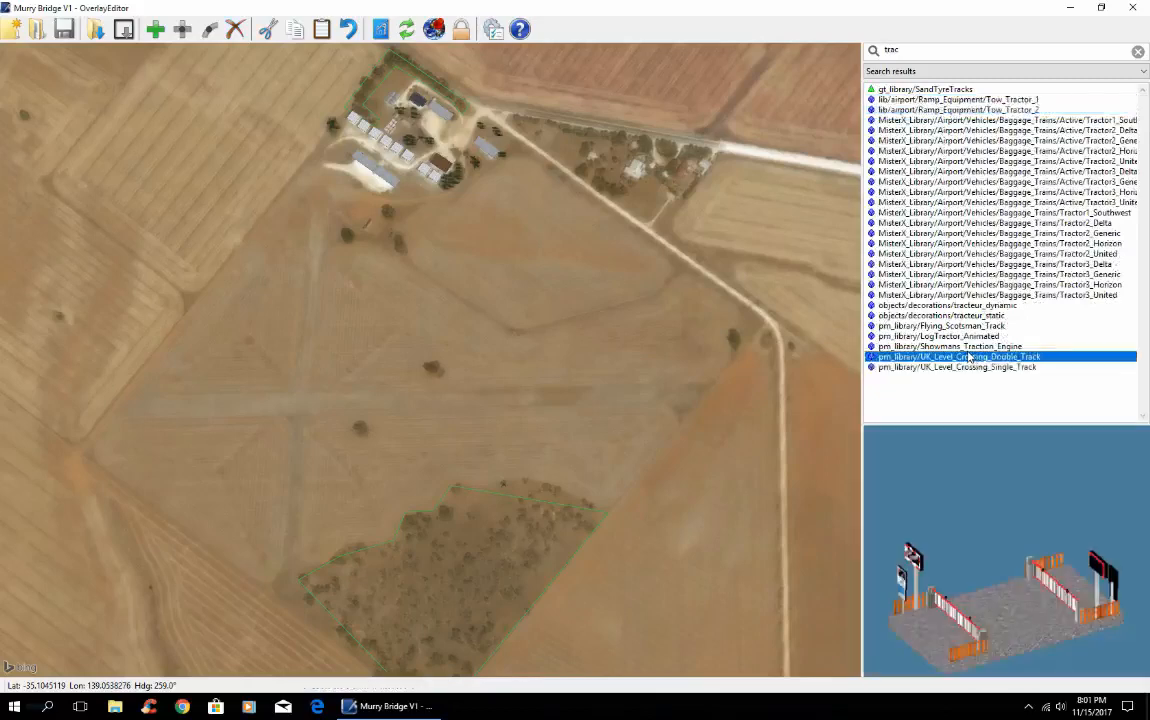
click(955, 346)
click(948, 337)
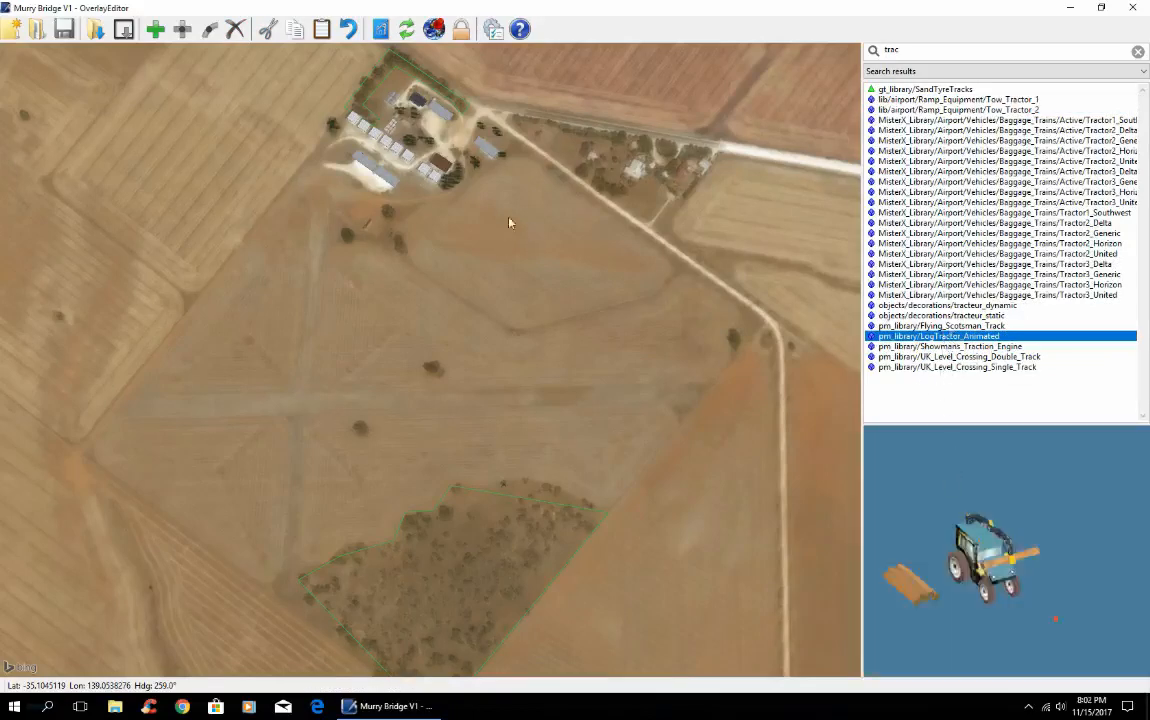
Place the LogTractor_Animated object in the open paddock between the diagonal dirt road and the paved road, near the tree-surrounded houses
key(Up)
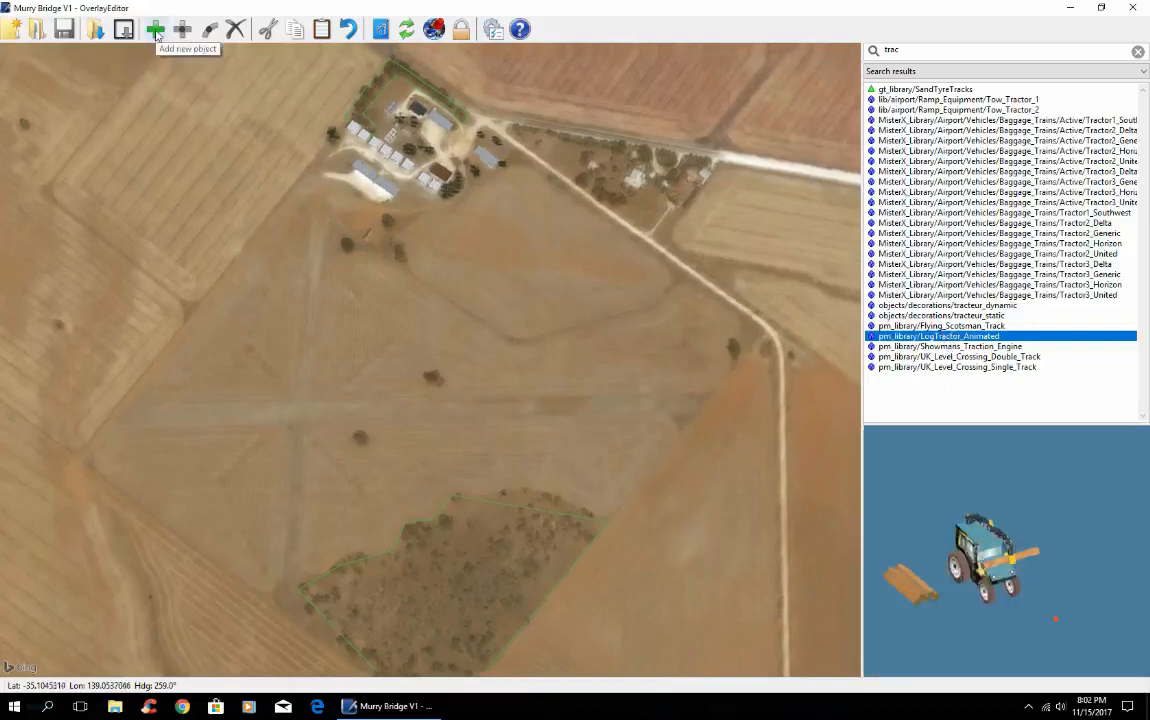
key(Up)
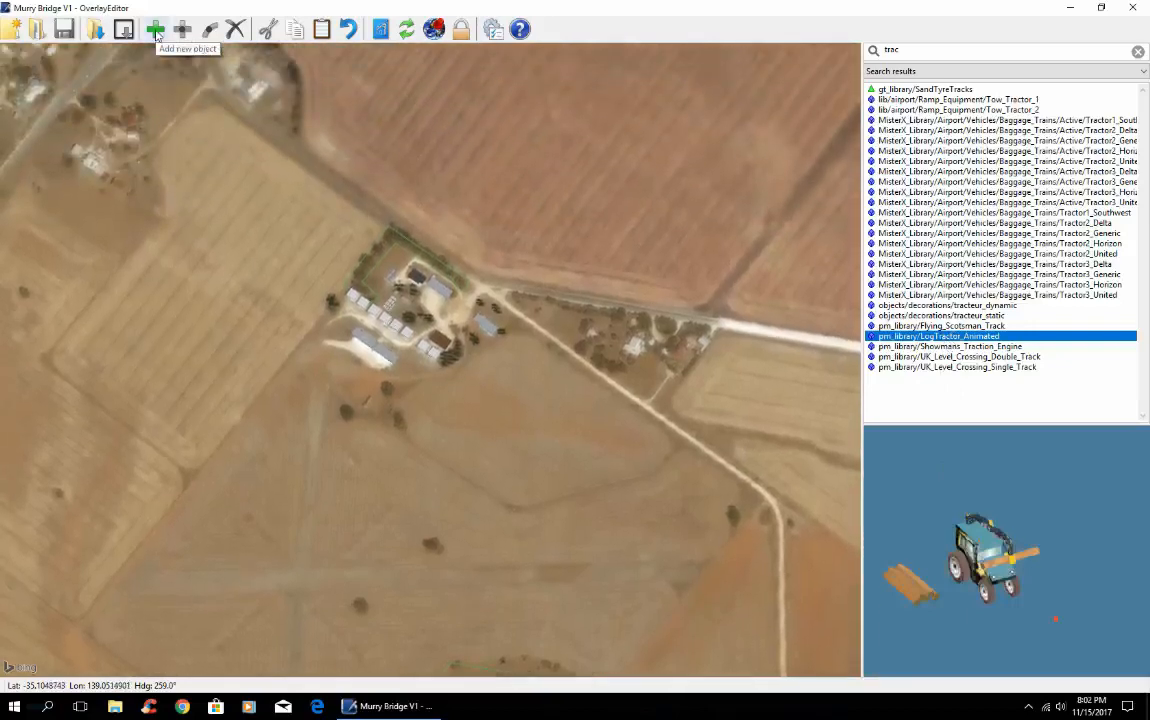
scroll(447, 293, up, 3)
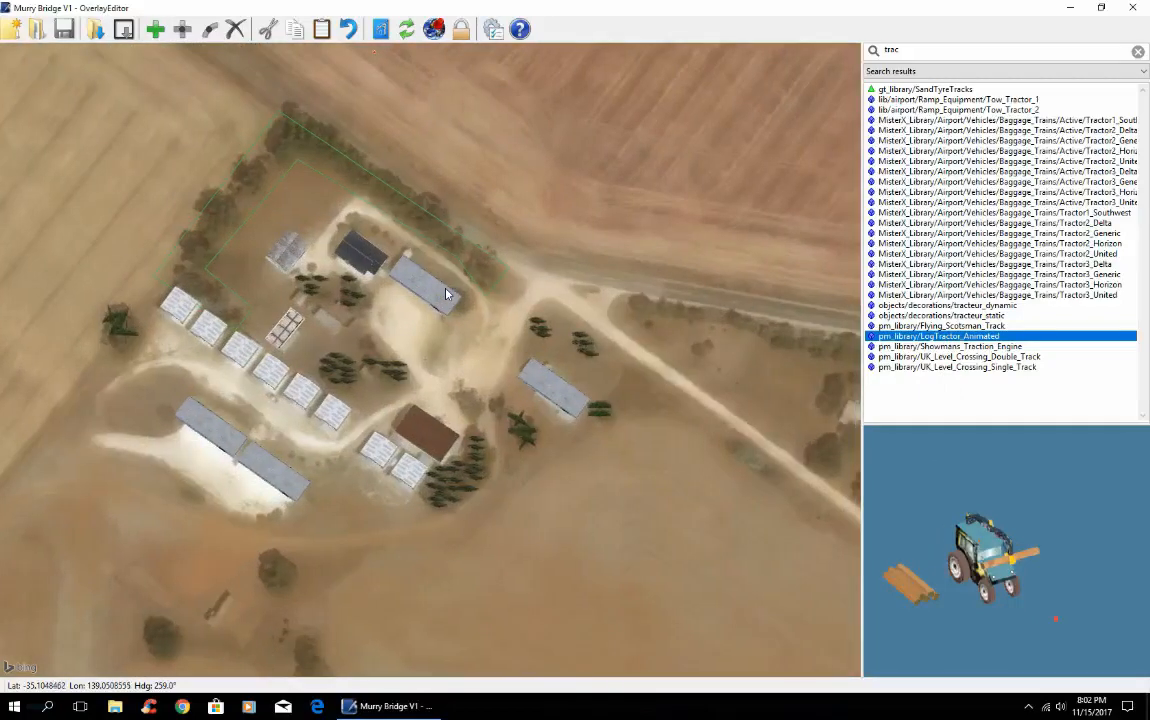
key(Right)
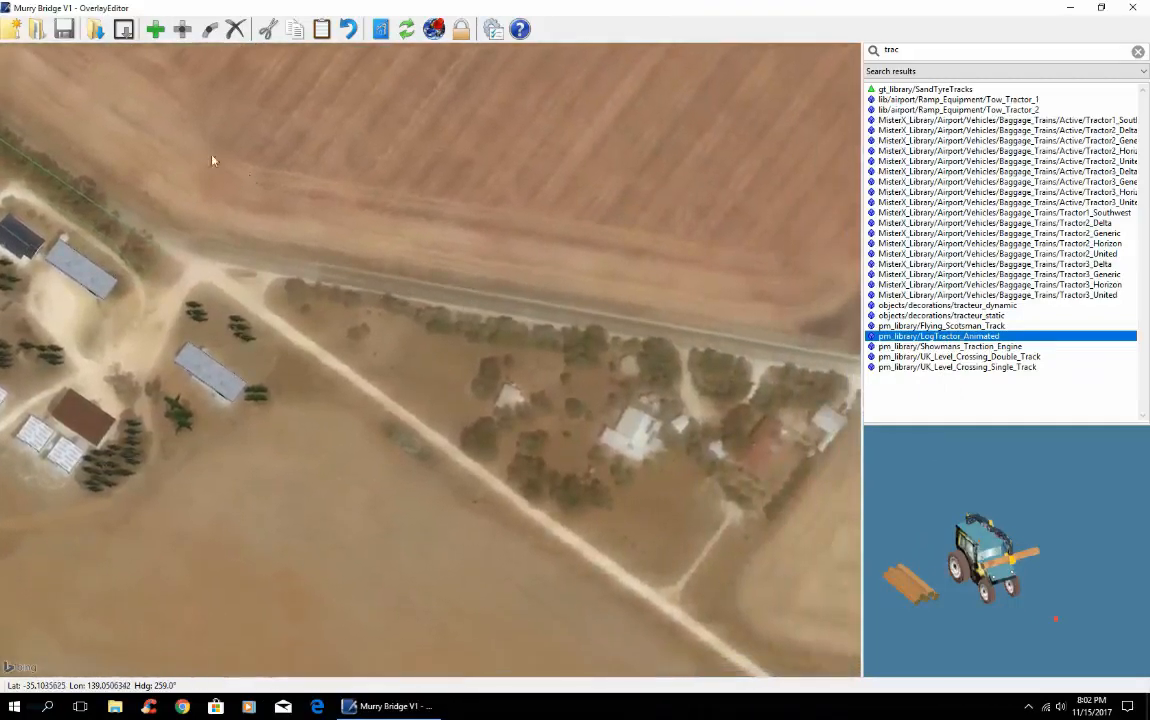
click(155, 30)
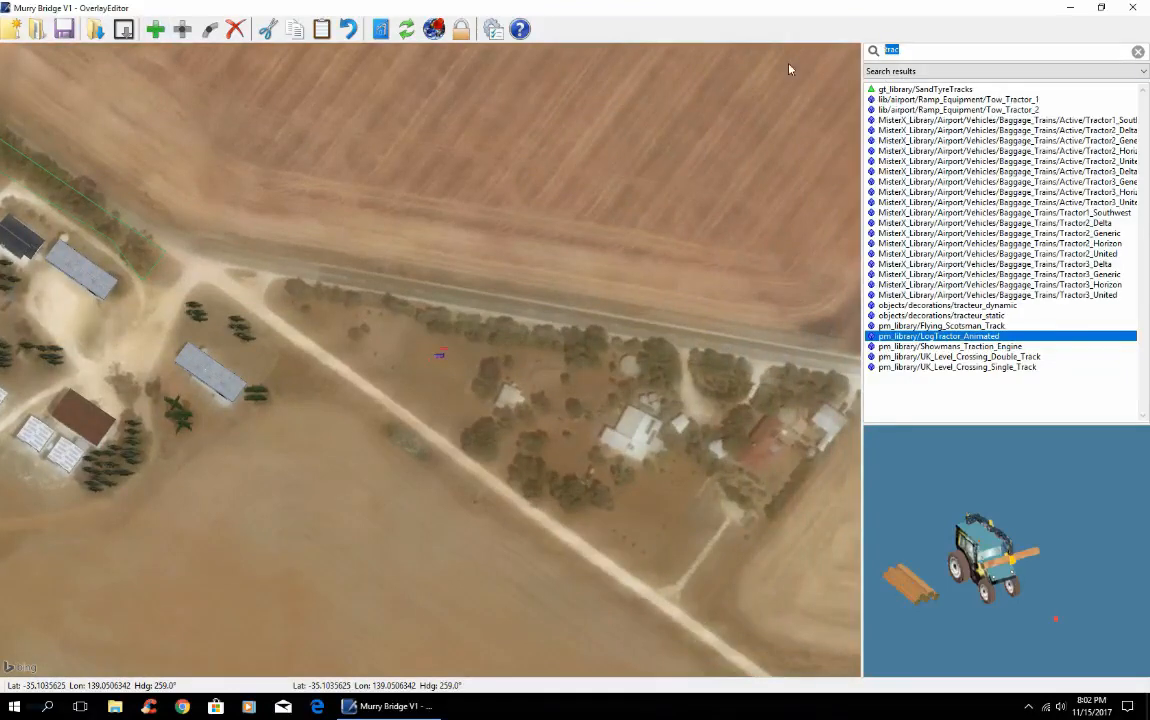
Search the object library for "Aircraft" and narrow the search to "Aircraft ga"
key(BackSpace)
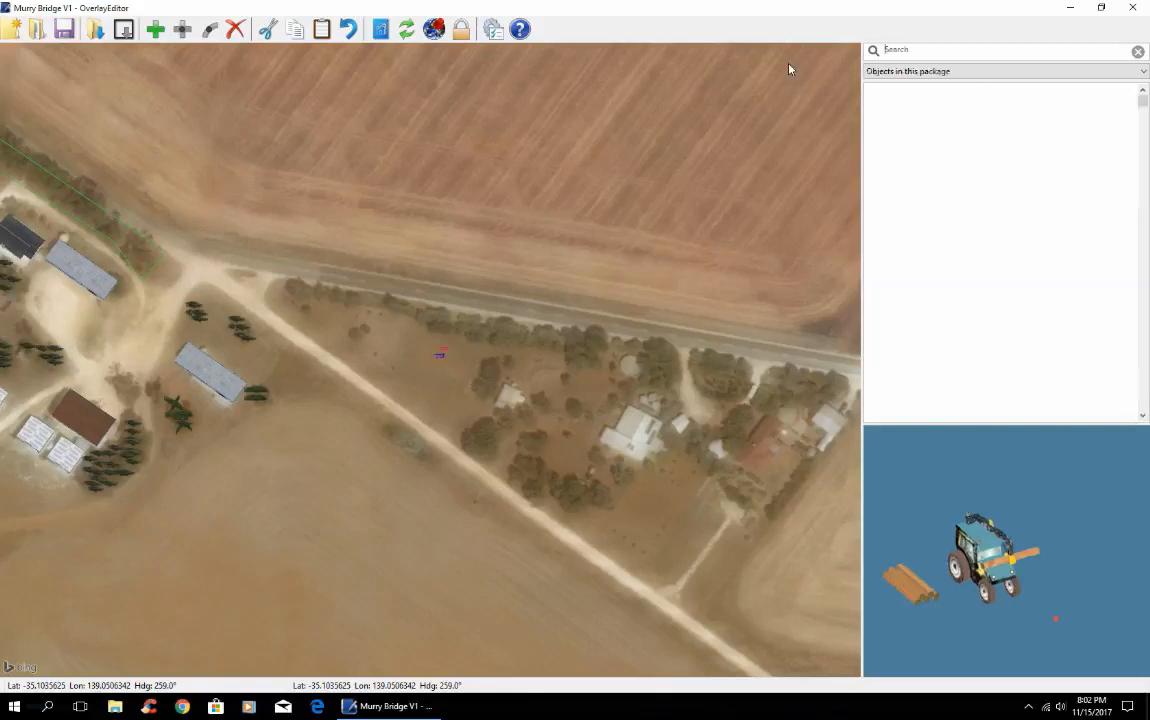
text(Aircraft)
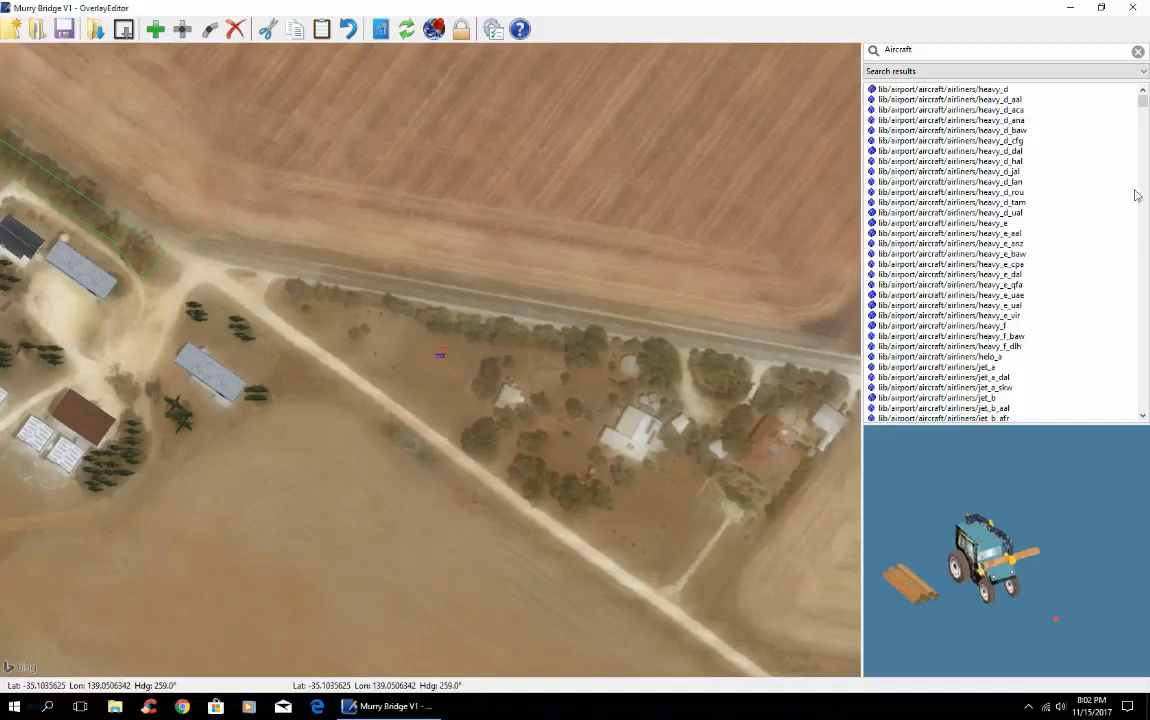
click(983, 48)
key(Return)
text(ga)
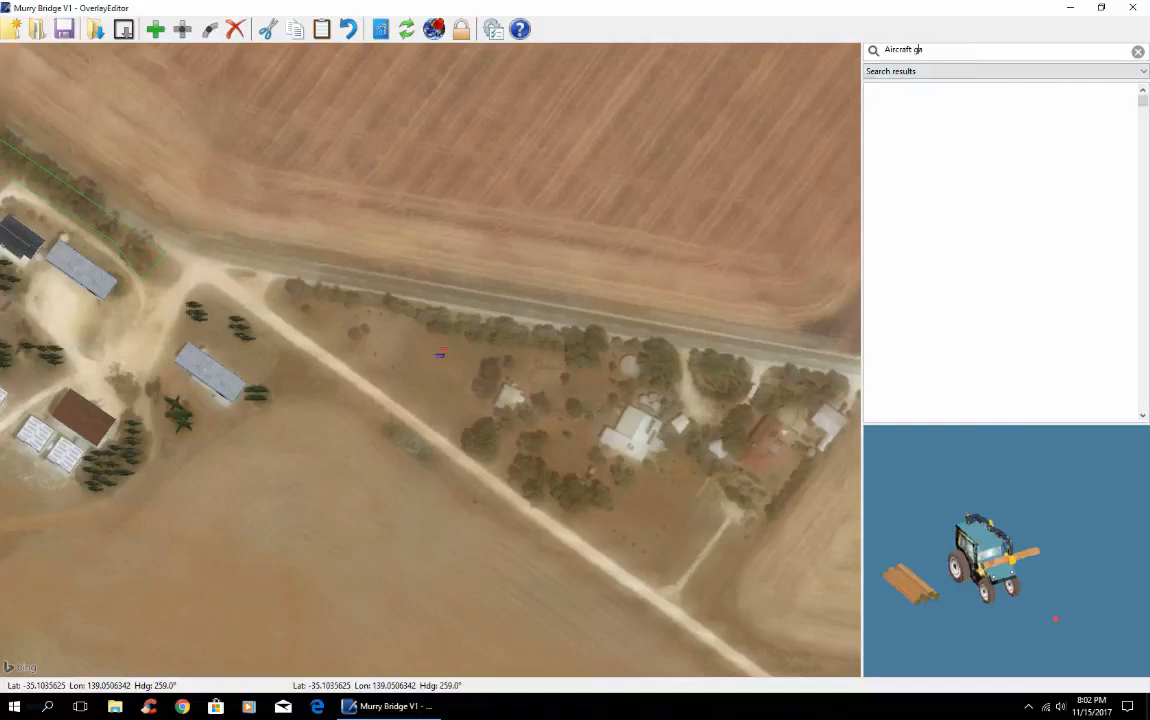
Shorten the search term to "aircr" and list the objects of the opensceneryx/objects library
key(ctrl+BackSpace)
key(BackSpace)
key(BackSpace)
key(BackSpace)
key(BackSpace)
key(BackSpace)
key(BackSpace)
click(1025, 71)
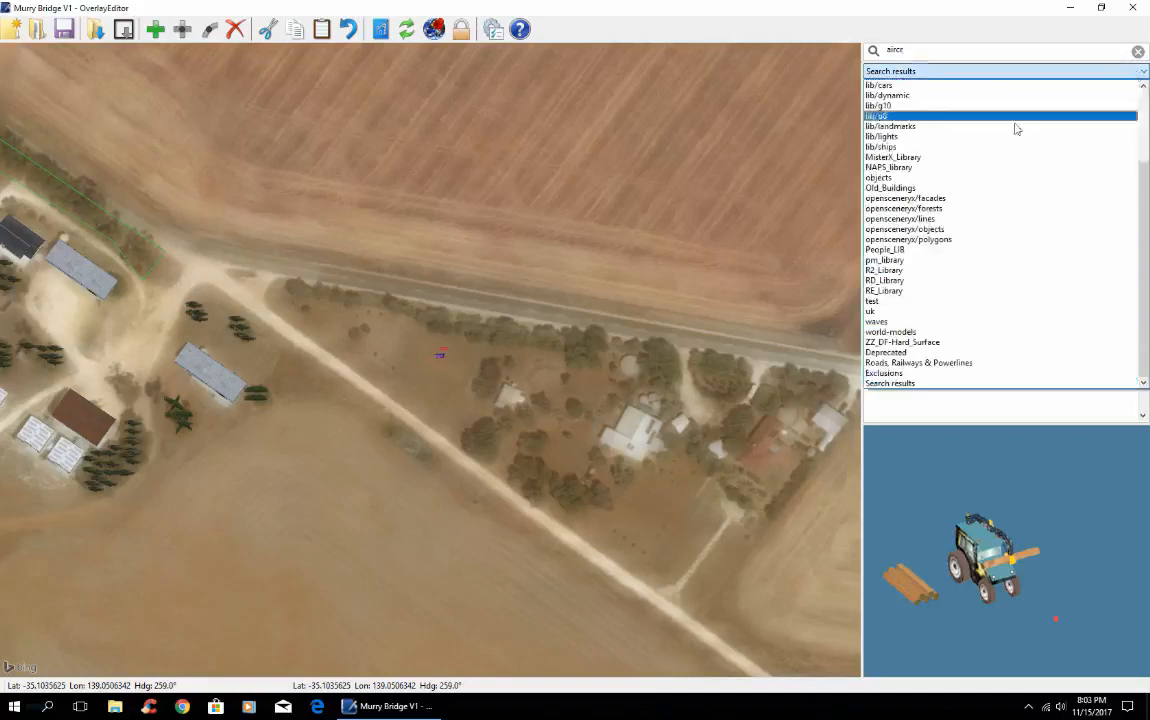
click(919, 229)
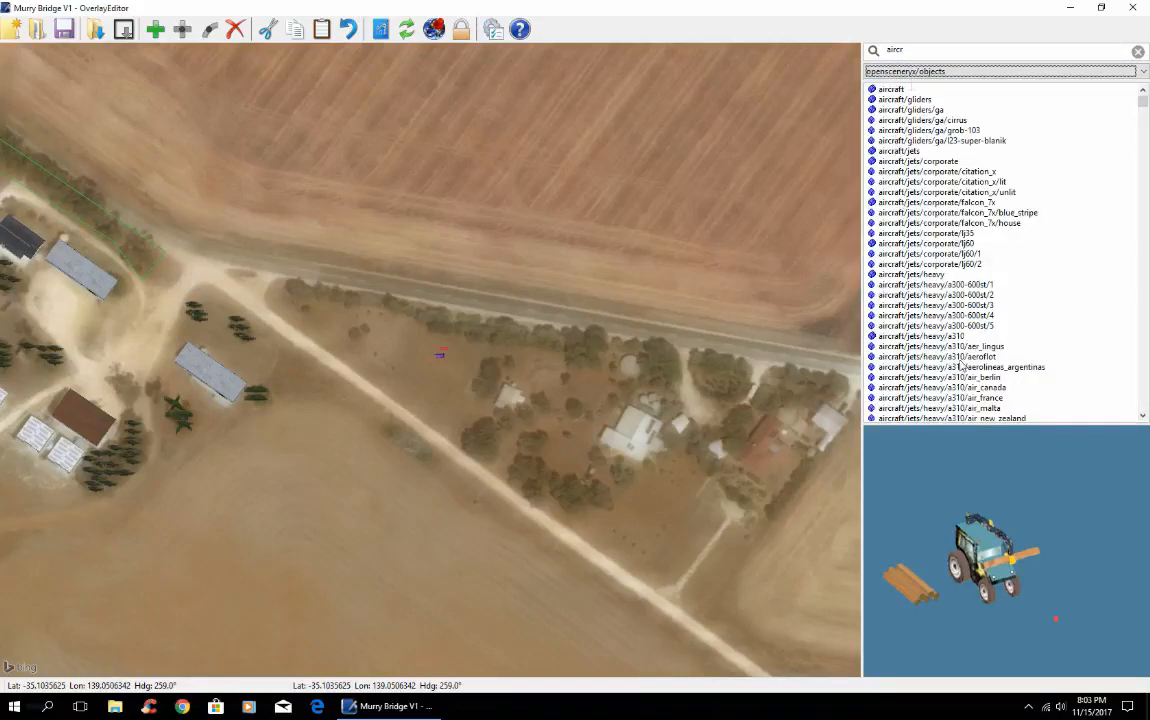
Browse the aircraft list and preview corporate and regional commuter jets, including lj60/2, lj35 and avro-rj70/sunexpress
click(918, 325)
click(935, 263)
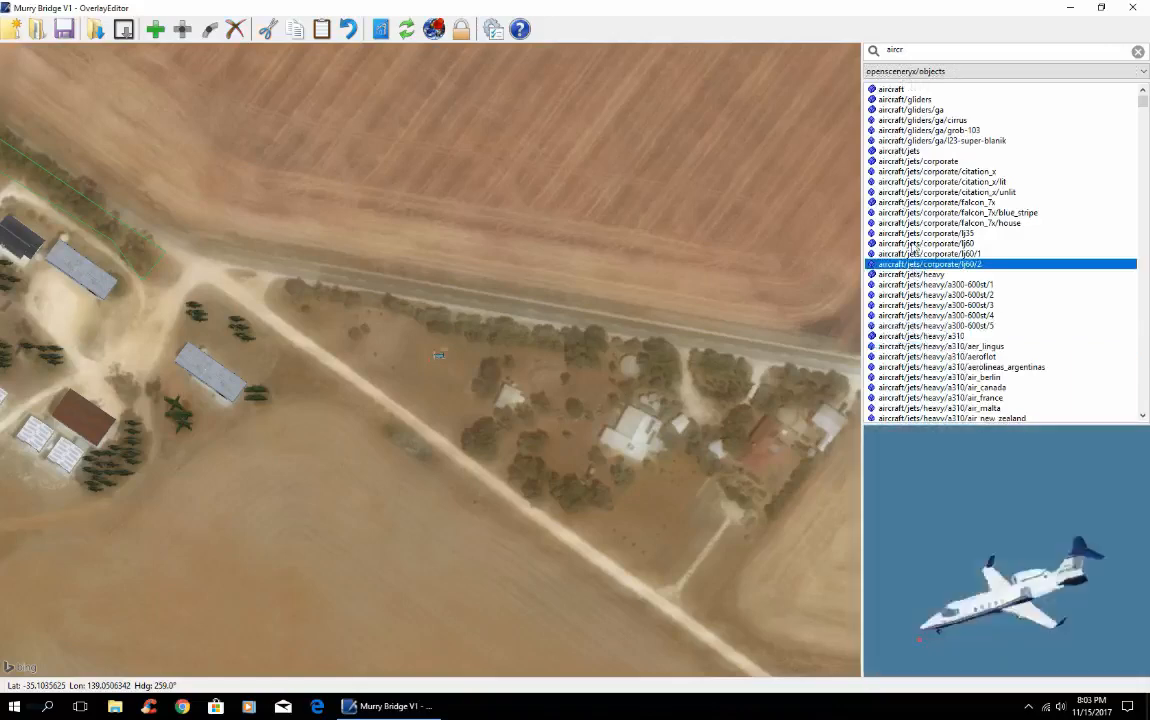
click(935, 233)
drag(1145, 112, 1138, 173)
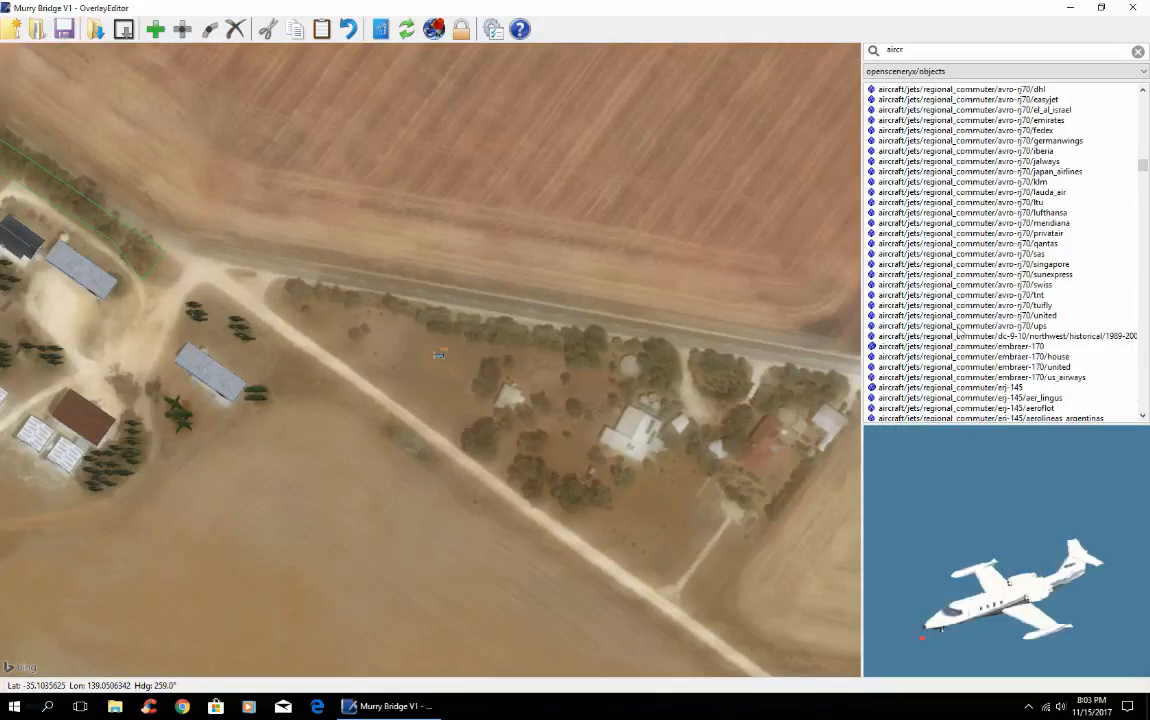
click(960, 336)
click(960, 274)
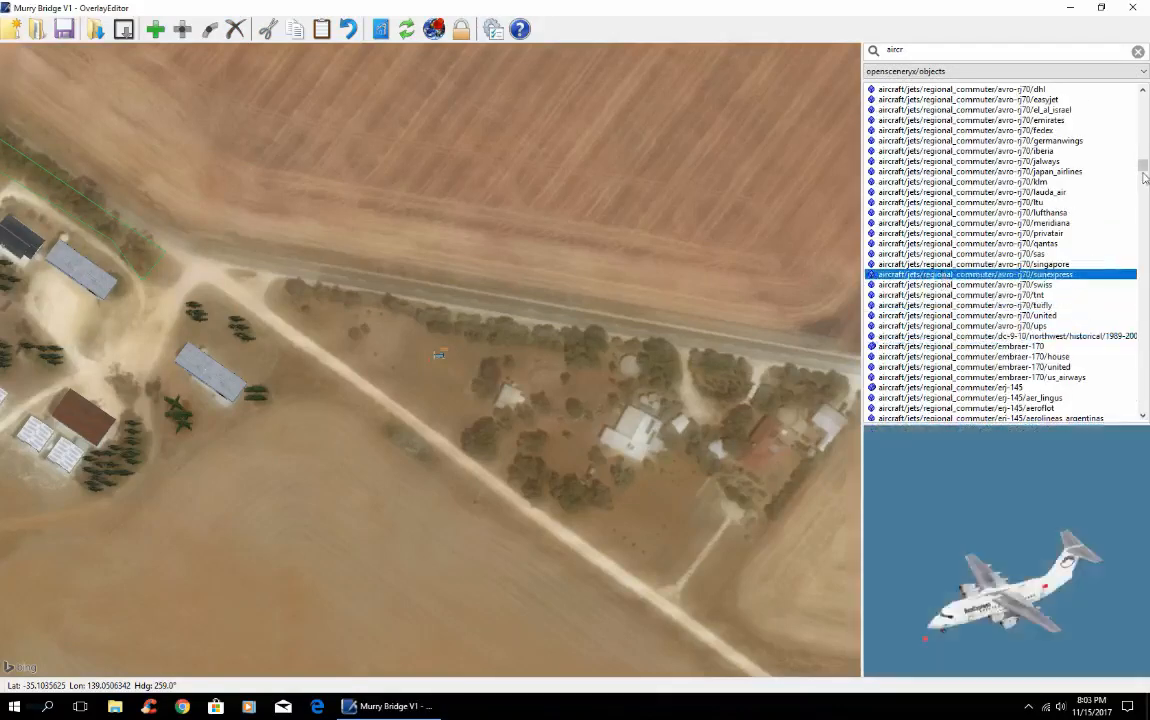
Find the general aviation propeller aircraft, preview dr221/blue_2, and select aircraft/props/ga/dr221
drag(1143, 166, 1144, 268)
click(913, 254)
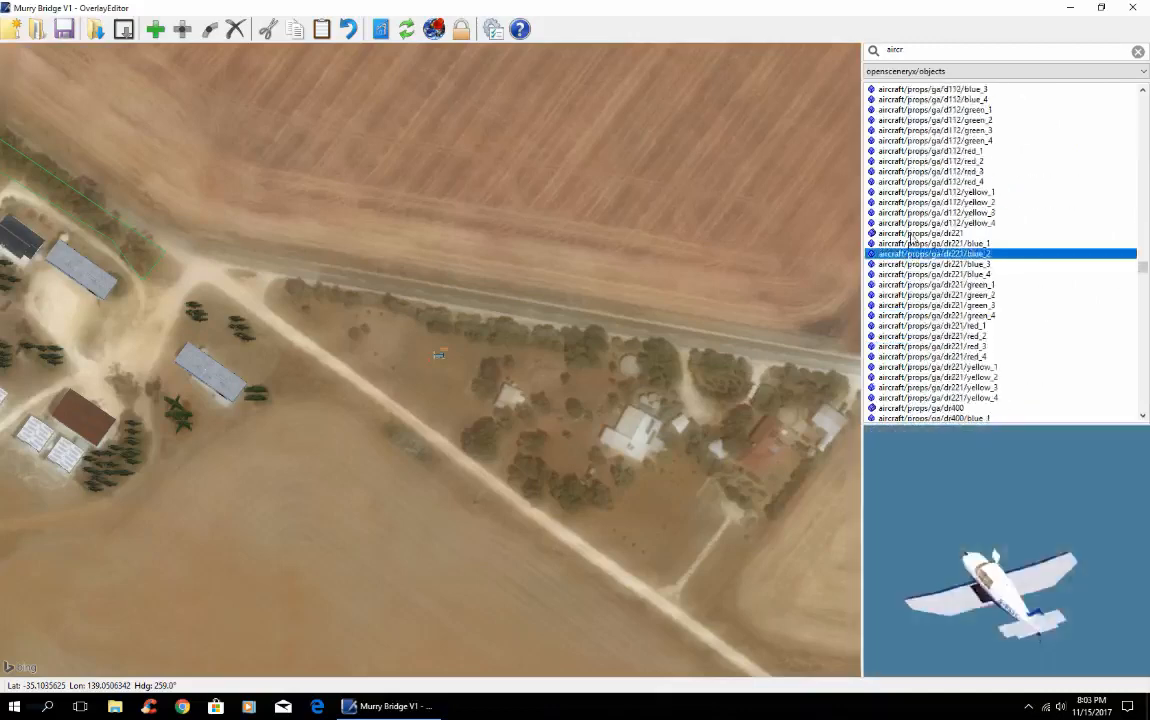
click(910, 234)
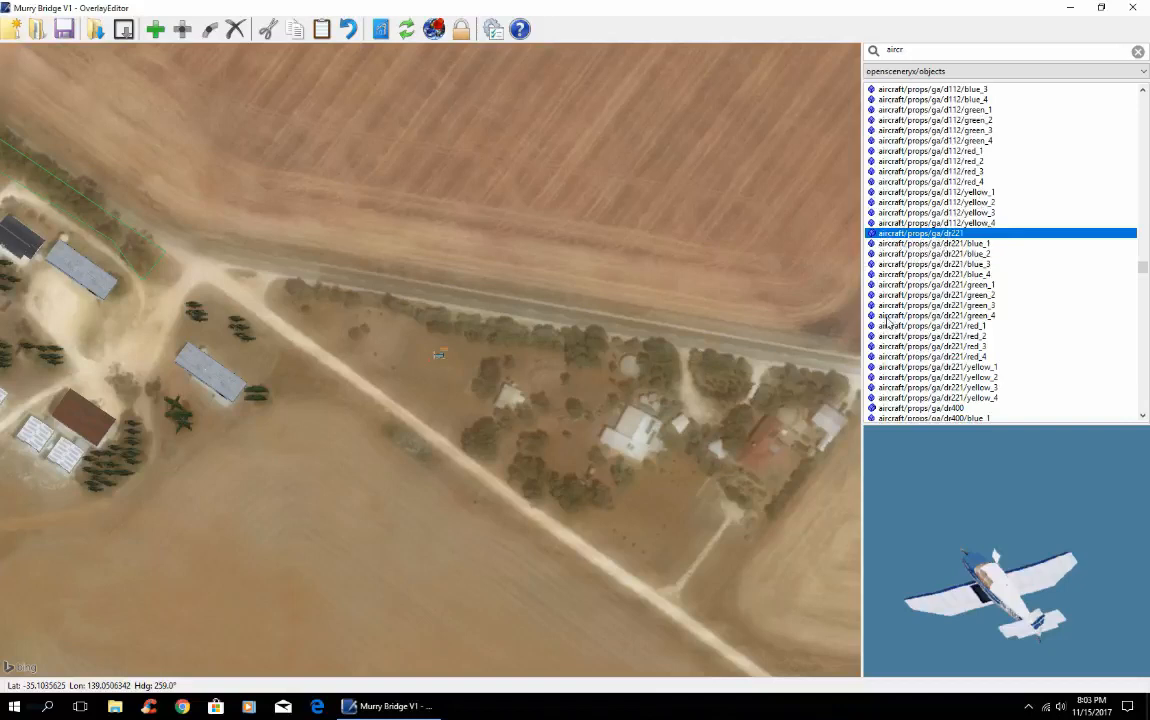
Place the dr221 aircraft between the lone tree and the first white-roofed hangar of the row, nudge it towards the hangar, and deselect it
key(Left)
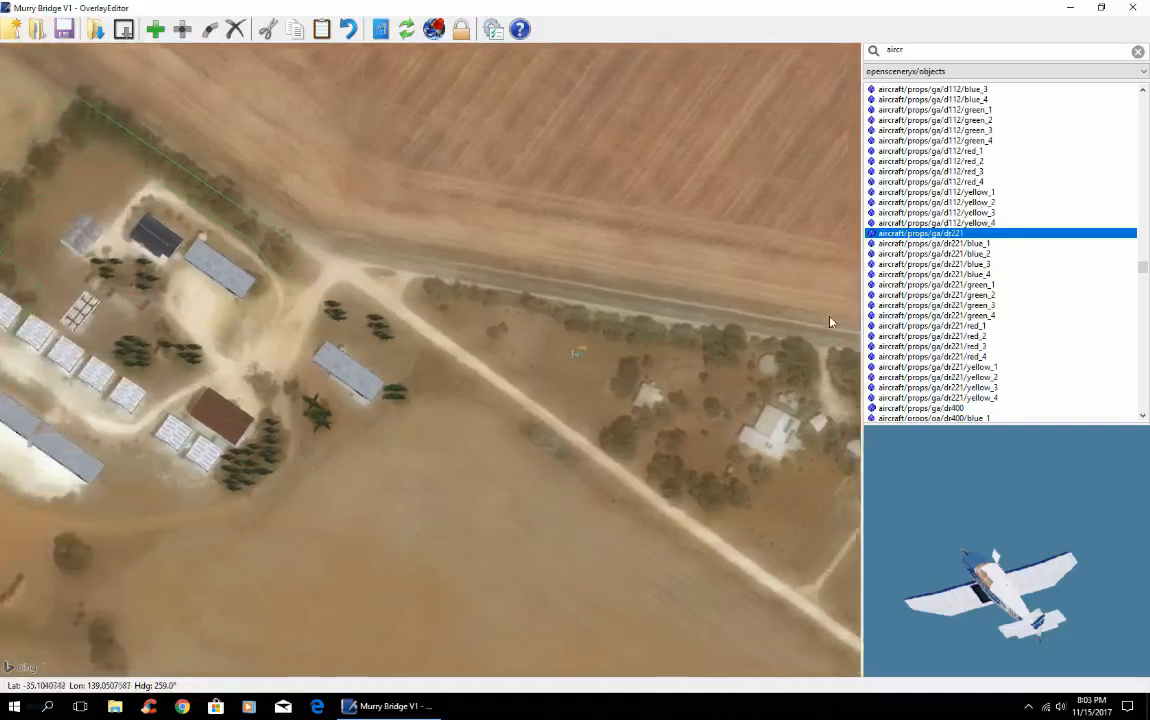
key(Left)
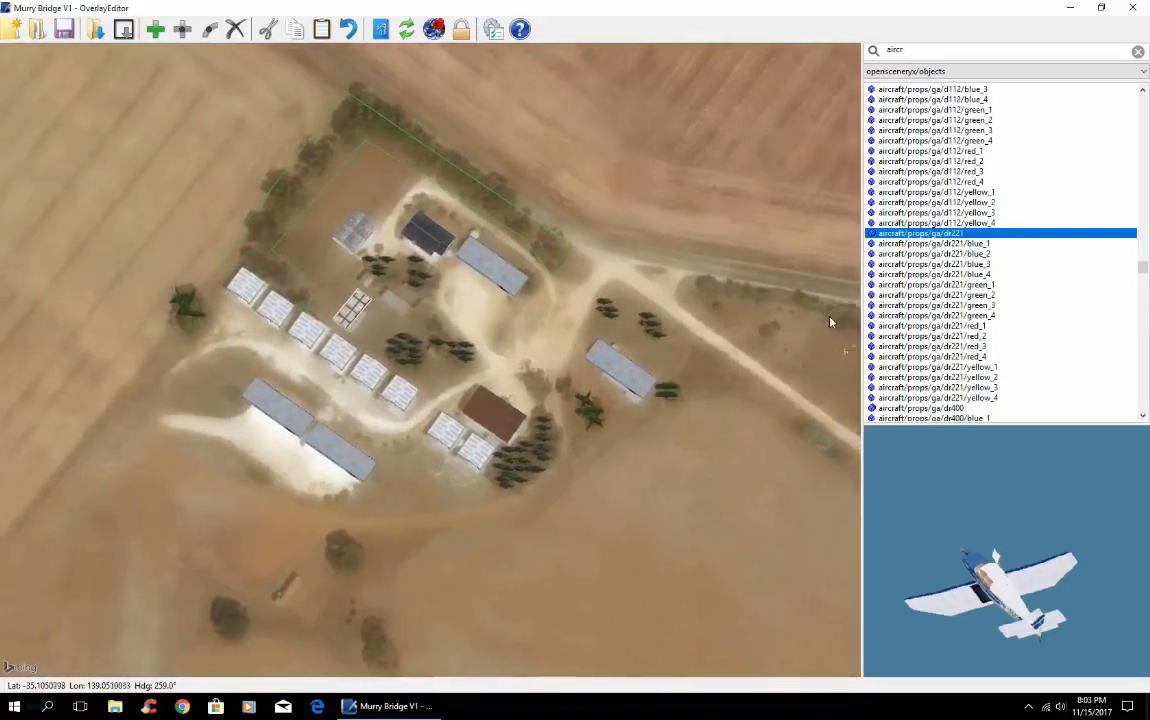
key(Left)
key(Up)
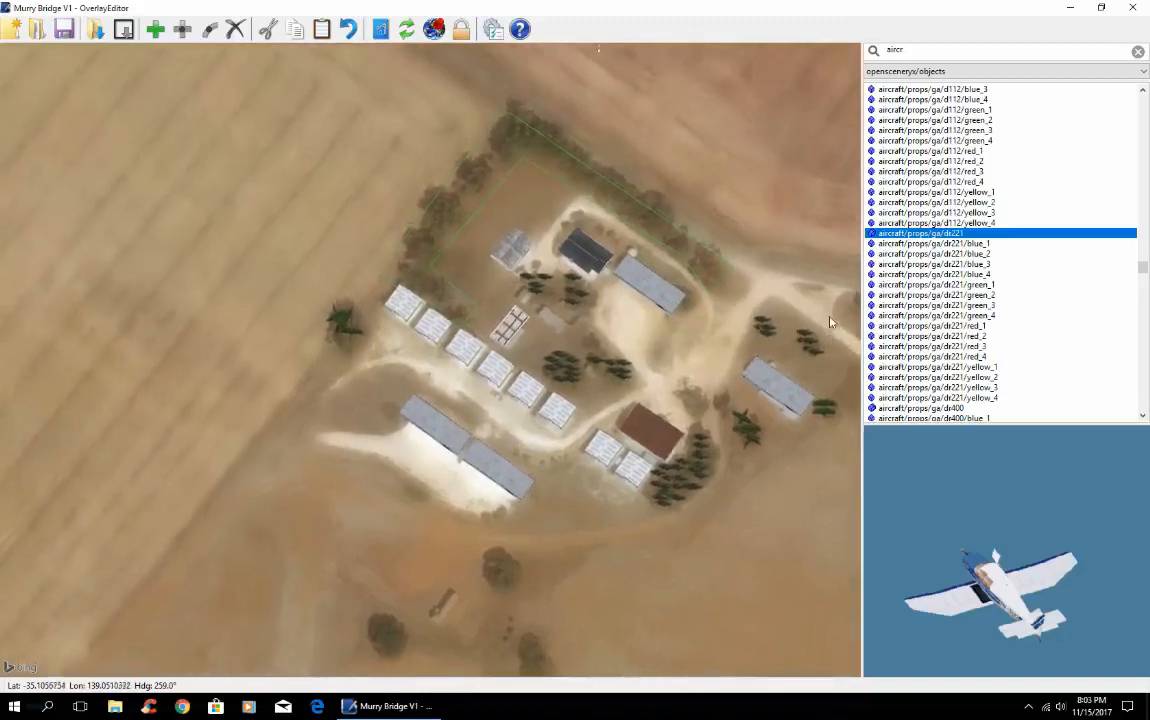
key(Up)
key(Up)
key(Up)
key(Left)
key(Left)
key(Left)
key(Left)
key(Left)
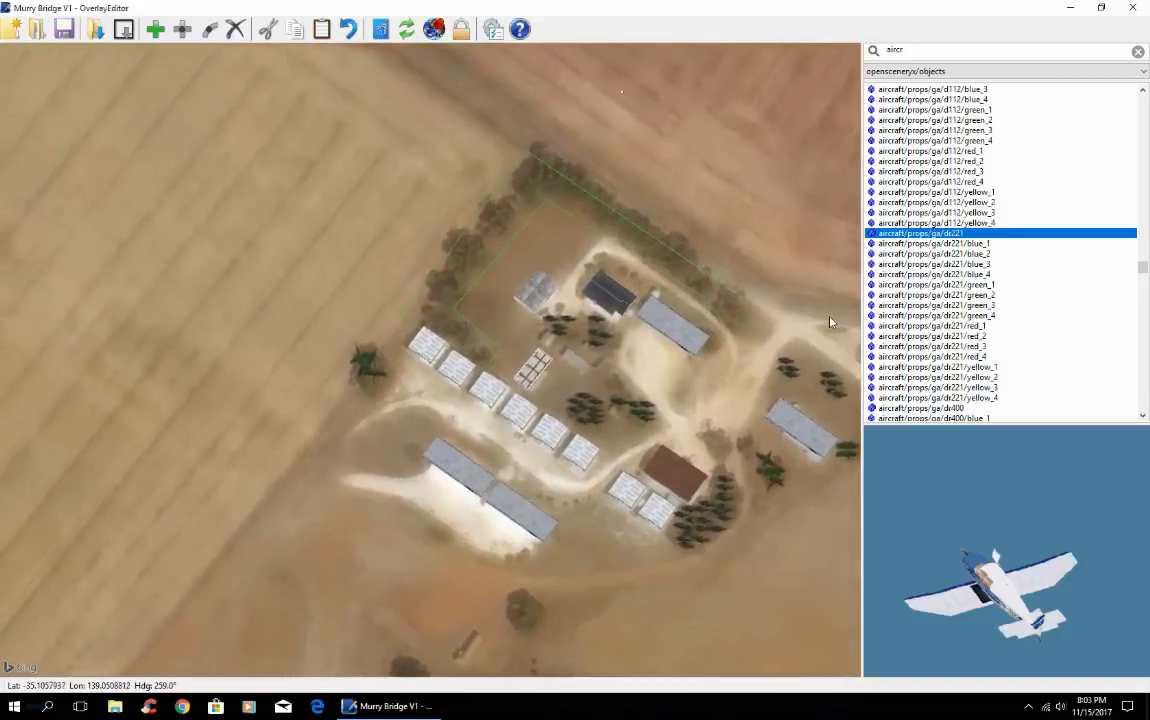
key(Down)
key(Down)
key(Down)
key(Left)
key(Left)
key(Left)
key(Left)
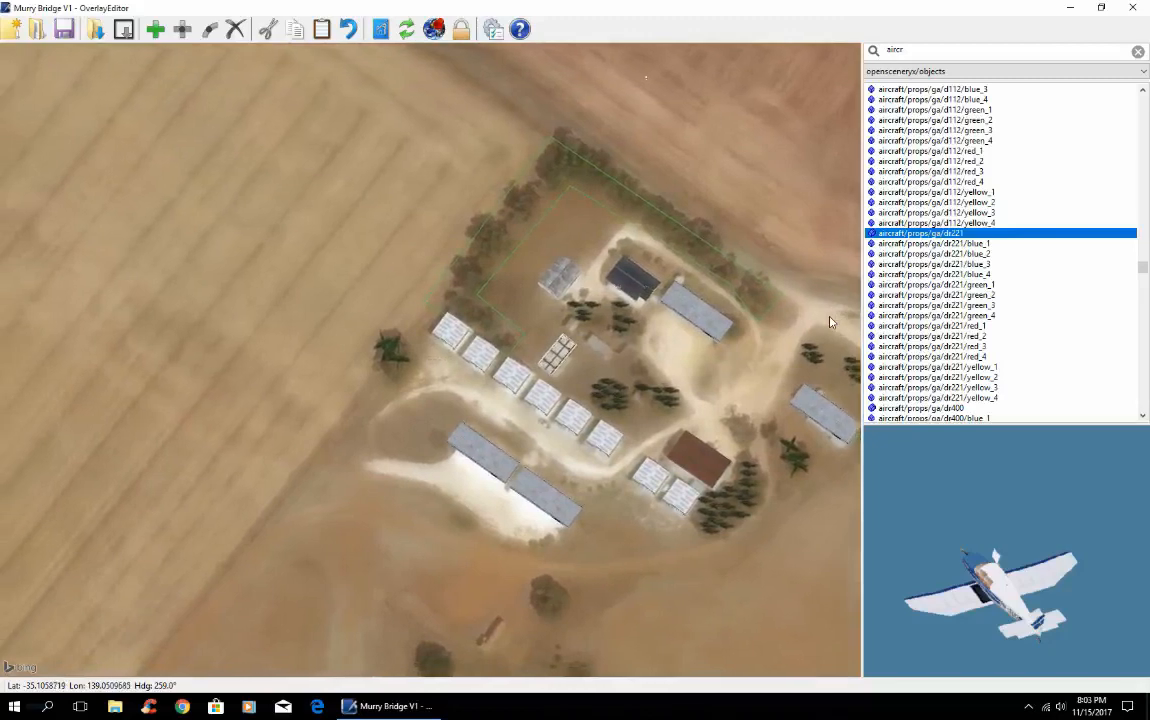
click(154, 30)
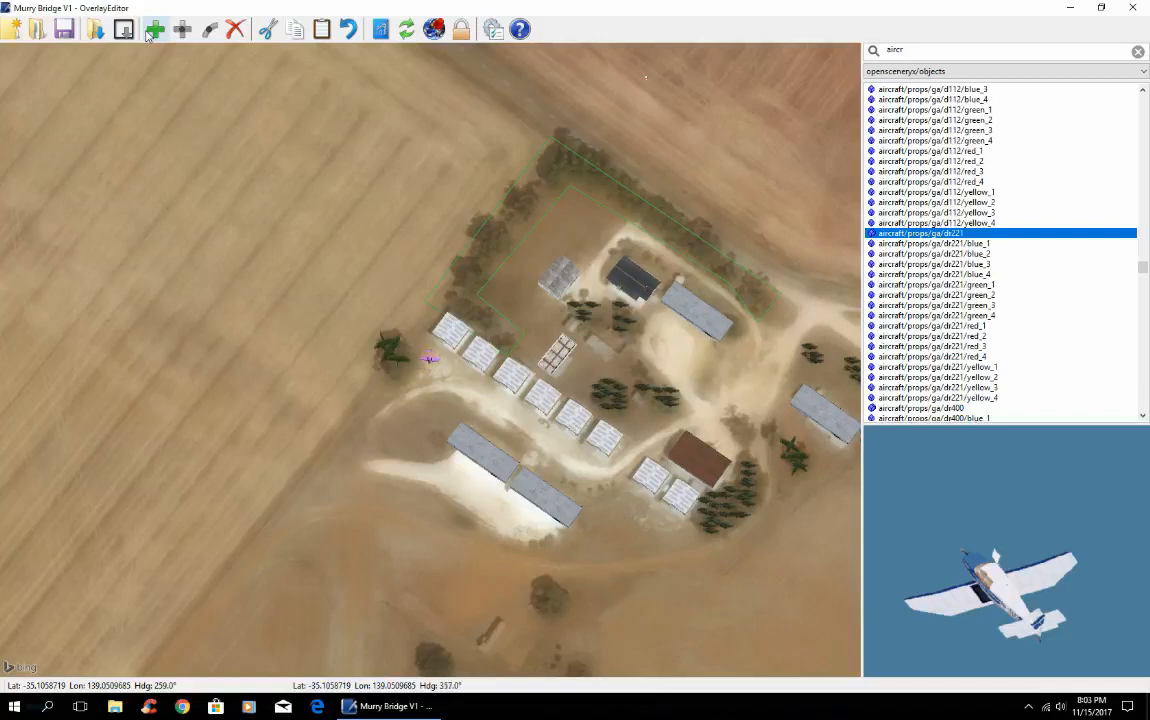
key(w)
click(314, 360)
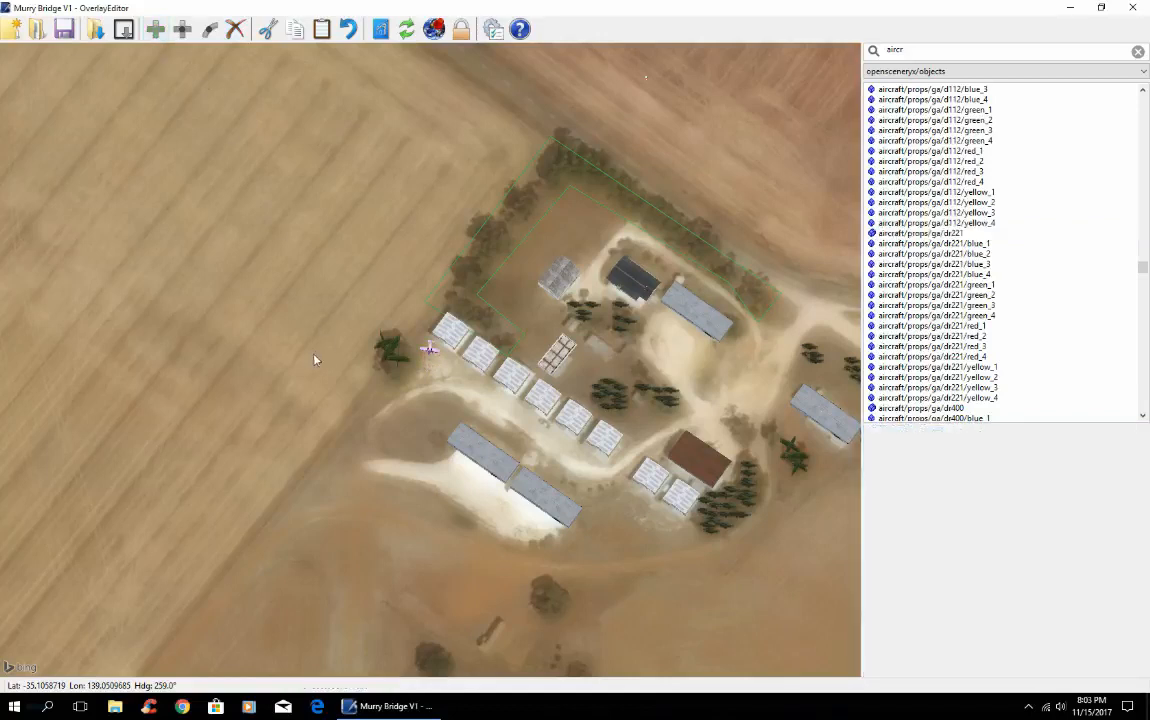
Preview blue, green and yellow variants of the dr221, and select aircraft/props/ga/d112/red_1
click(933, 233)
click(934, 264)
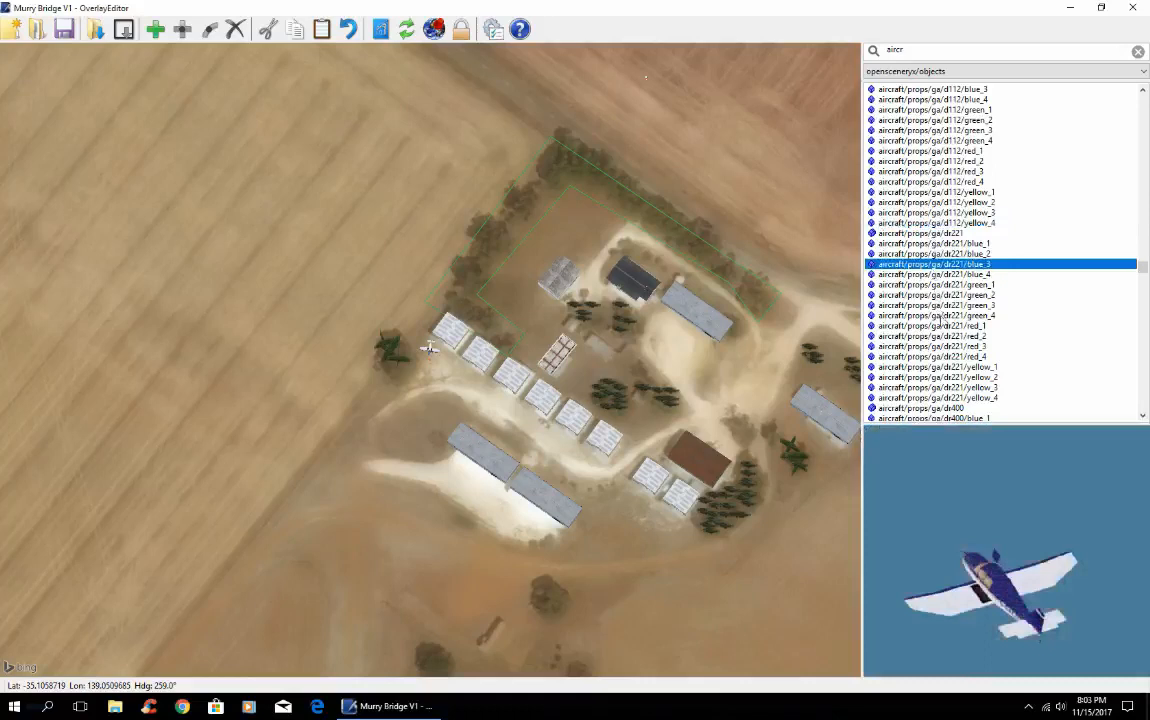
click(940, 315)
click(935, 377)
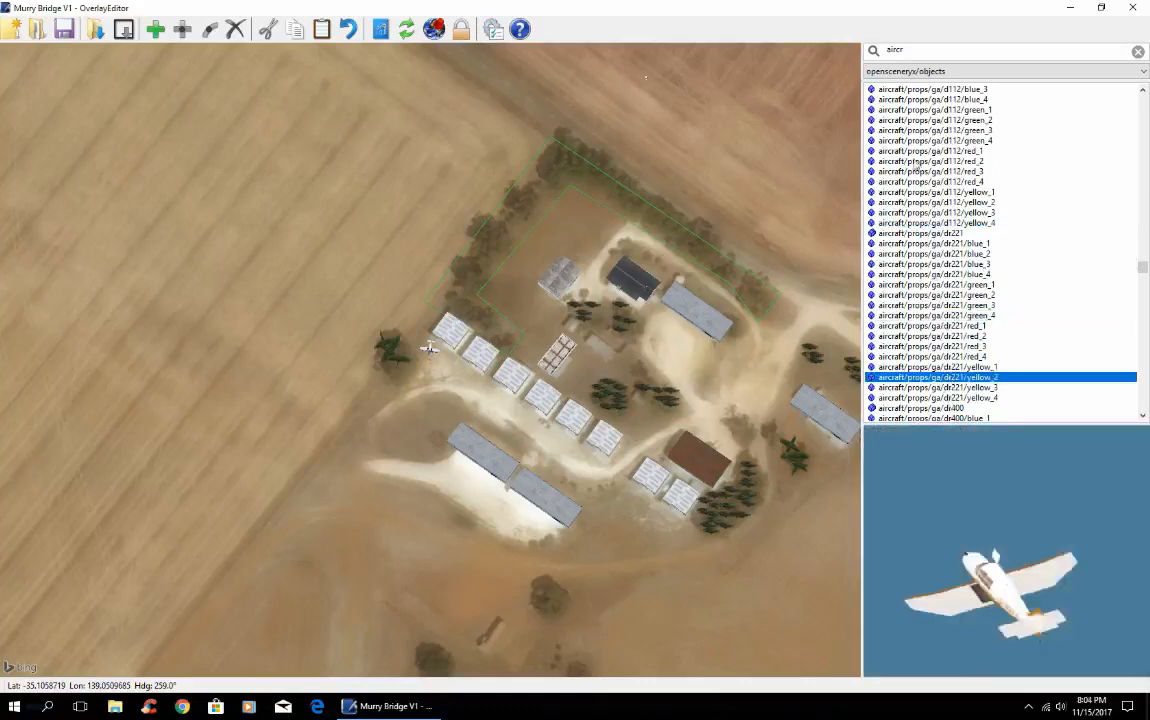
click(918, 140)
click(918, 150)
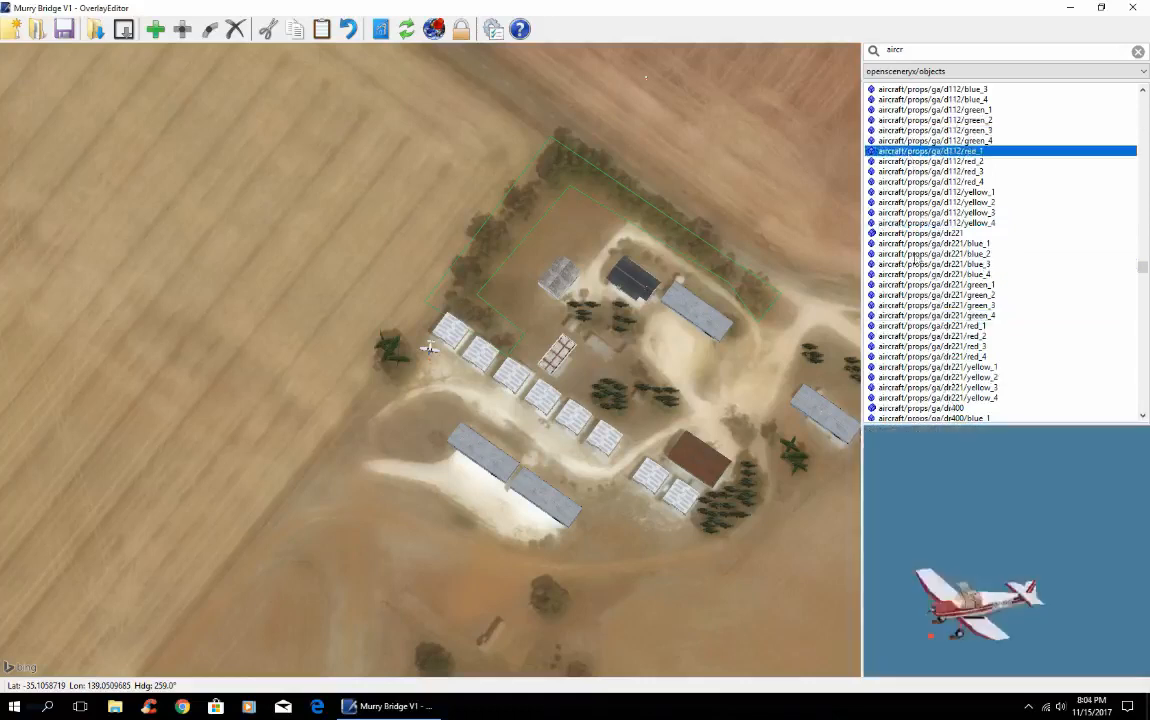
Place the d112/red_1 aircraft by the hangar row and move it inside the second white-roofed hangar
key(Right)
key(Right)
key(Right)
key(Right)
key(Right)
key(Right)
key(Right)
key(Right)
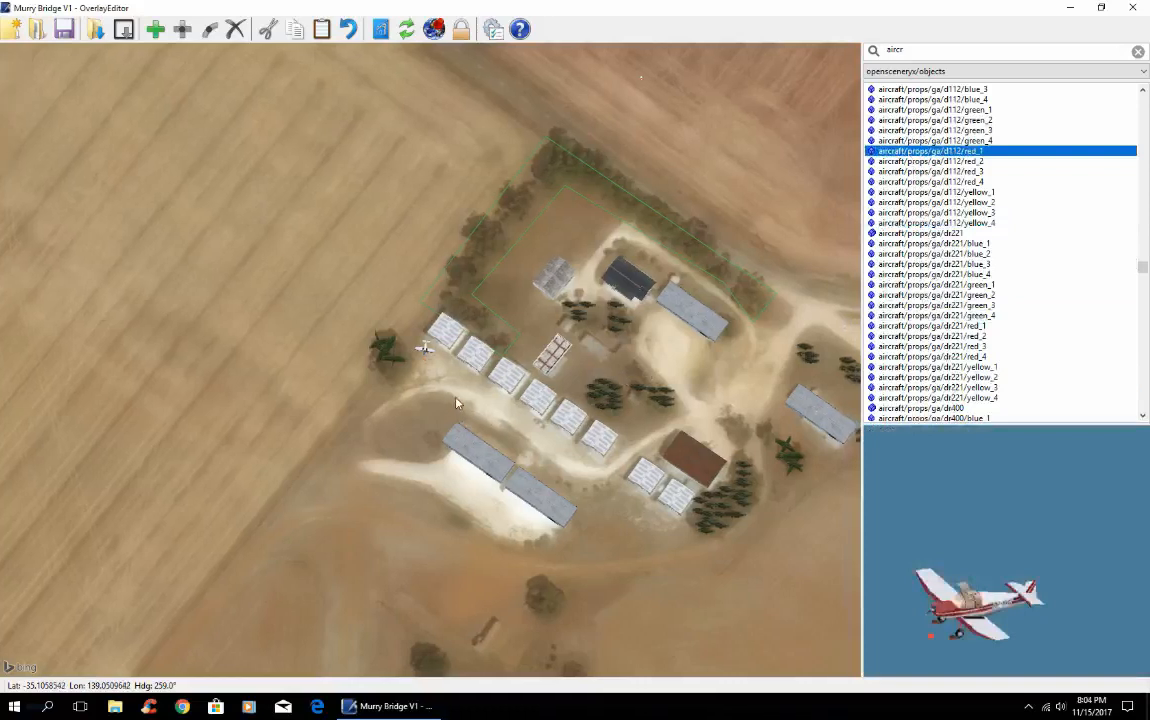
key(Down)
key(Down)
key(Down)
key(Down)
key(Left)
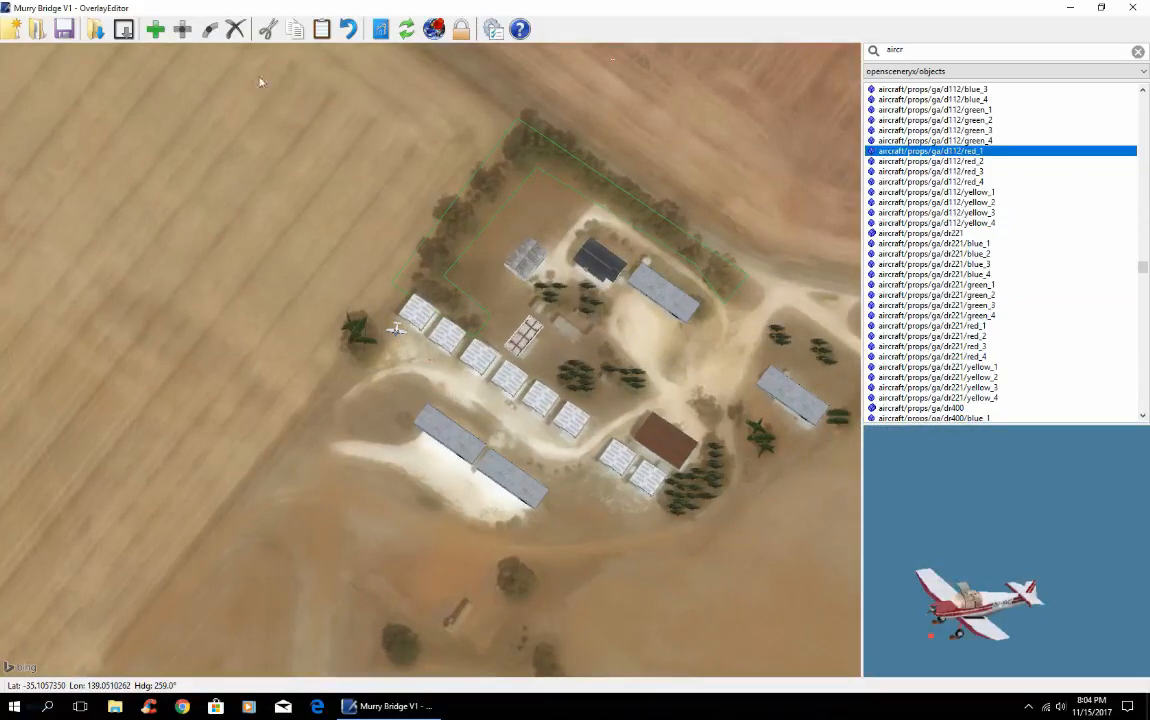
click(155, 38)
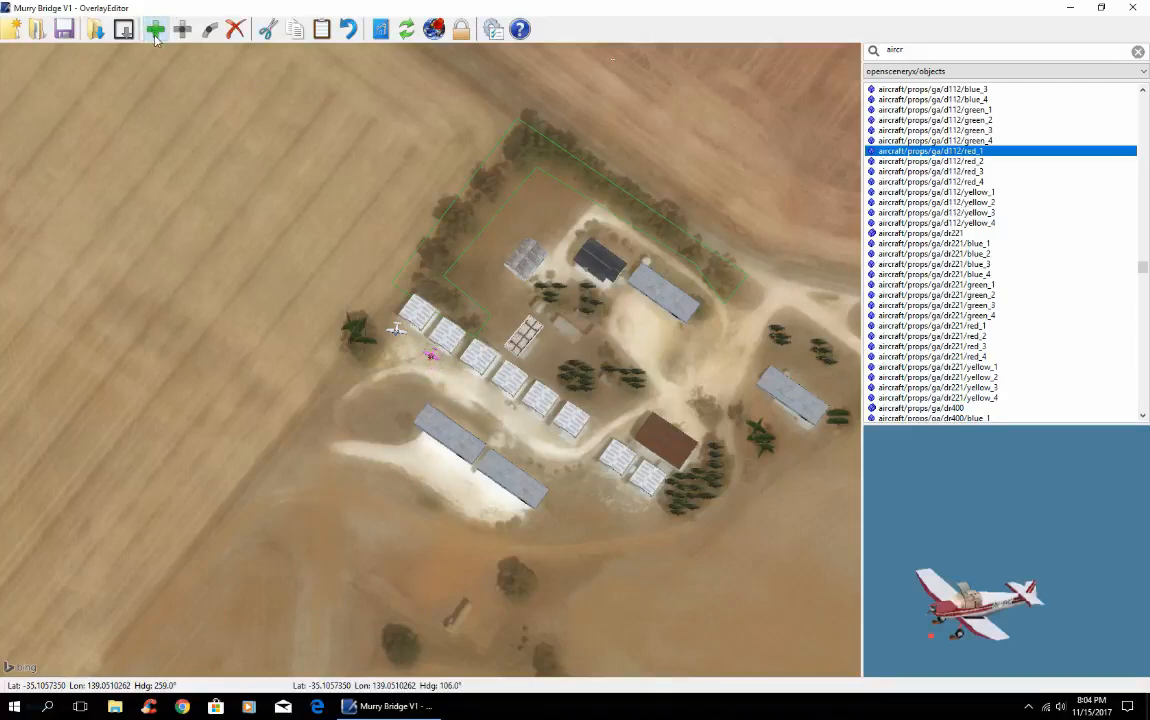
scroll(420, 335, up, 5)
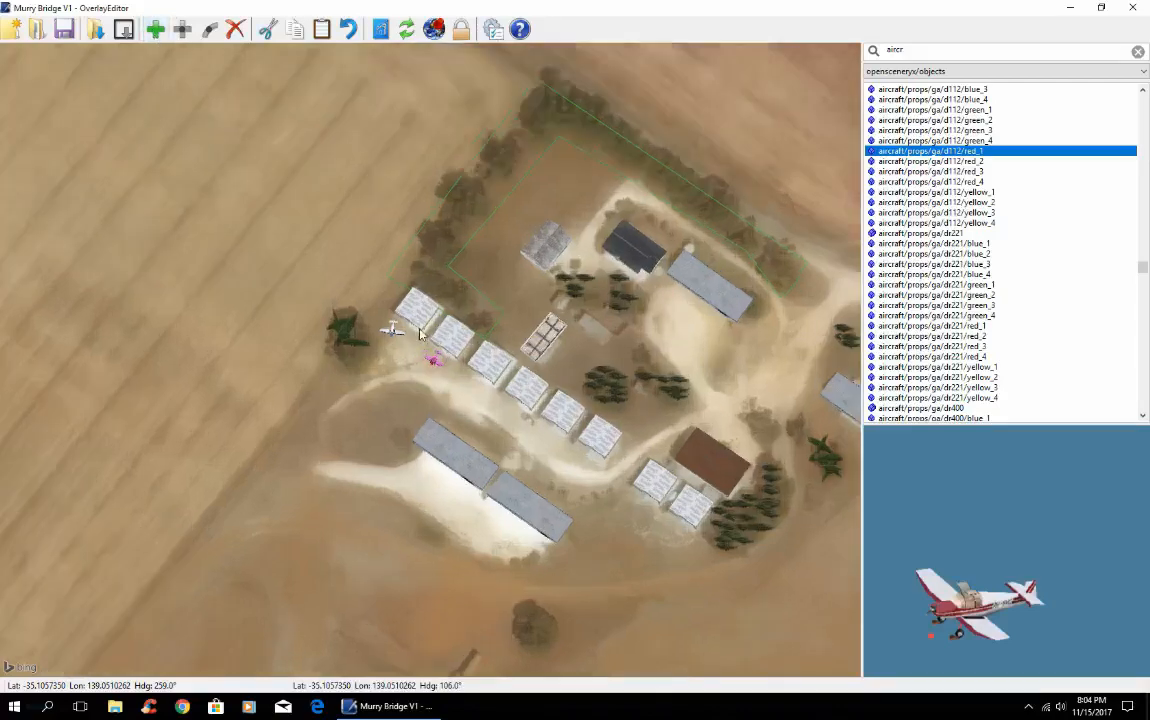
scroll(420, 335, up, 2)
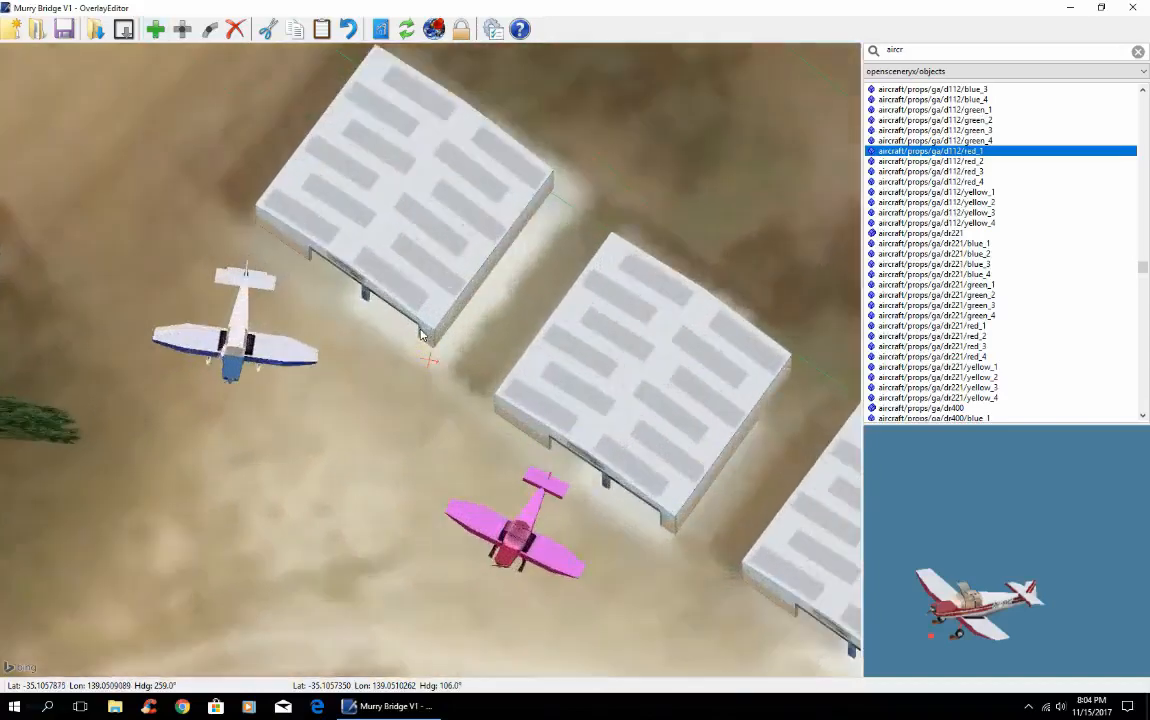
drag(518, 545, 618, 436)
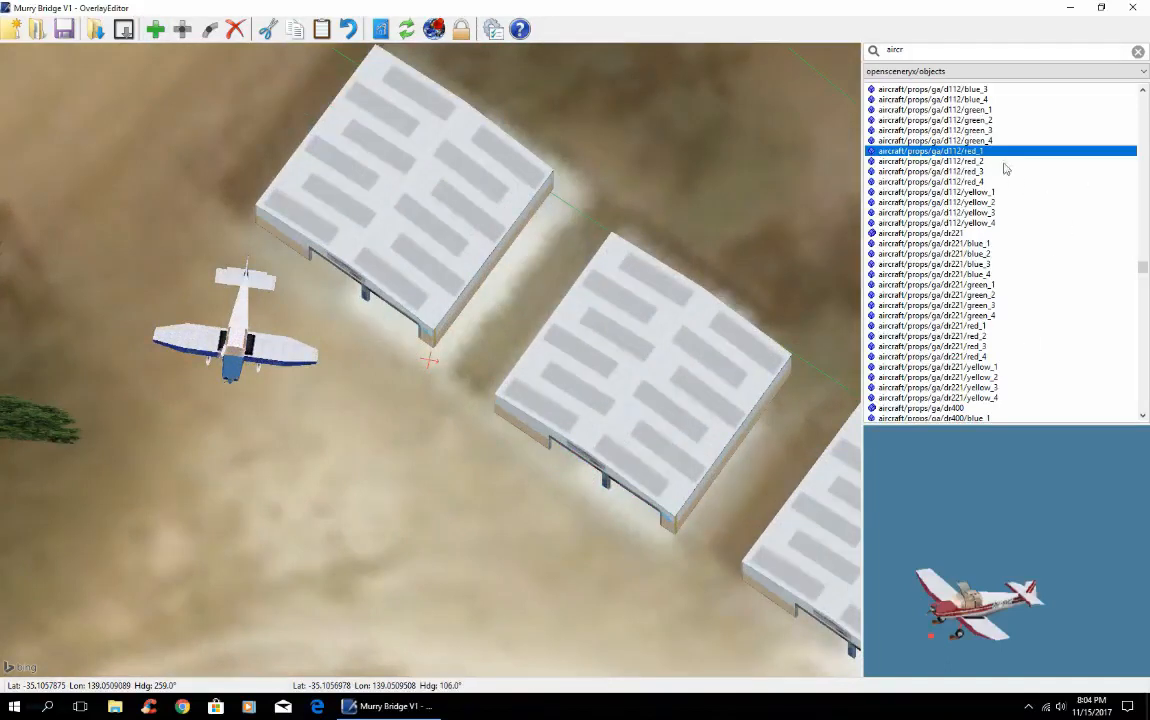
Preview d112/red_2 and examine the hangar row from a low oblique angle, checking the red aircraft parked in the second hangar
click(880, 159)
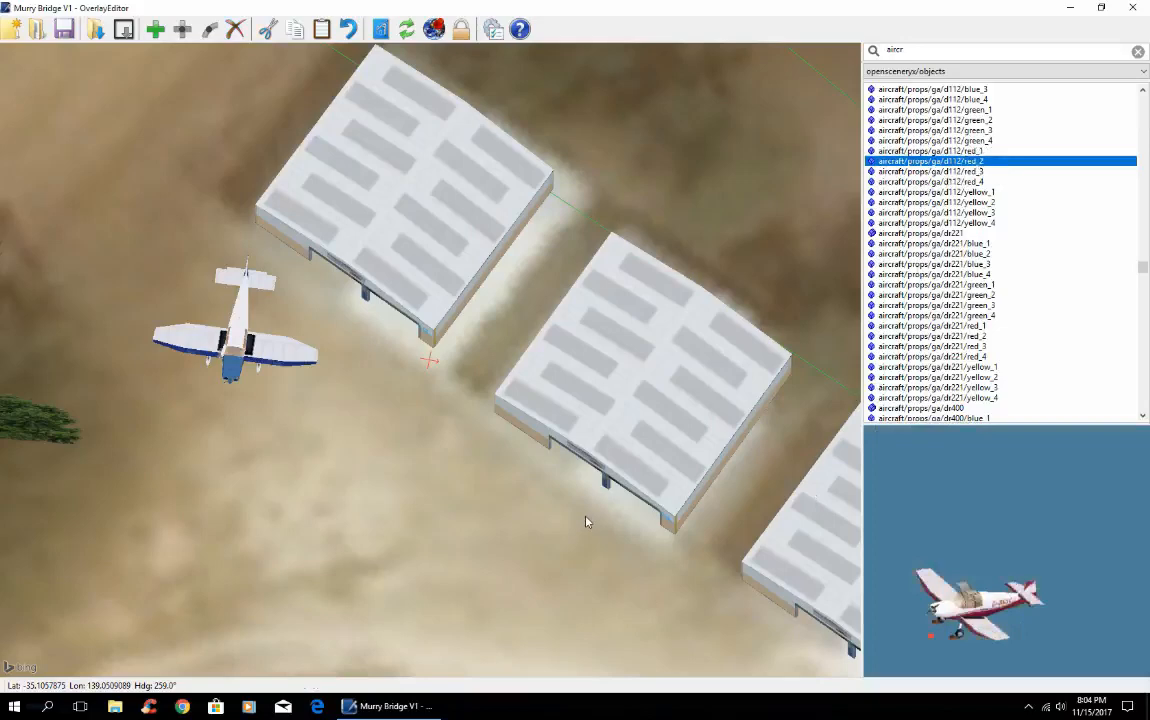
key(End)
key(Page_Down)
key(Page_Down)
key(Page_Down)
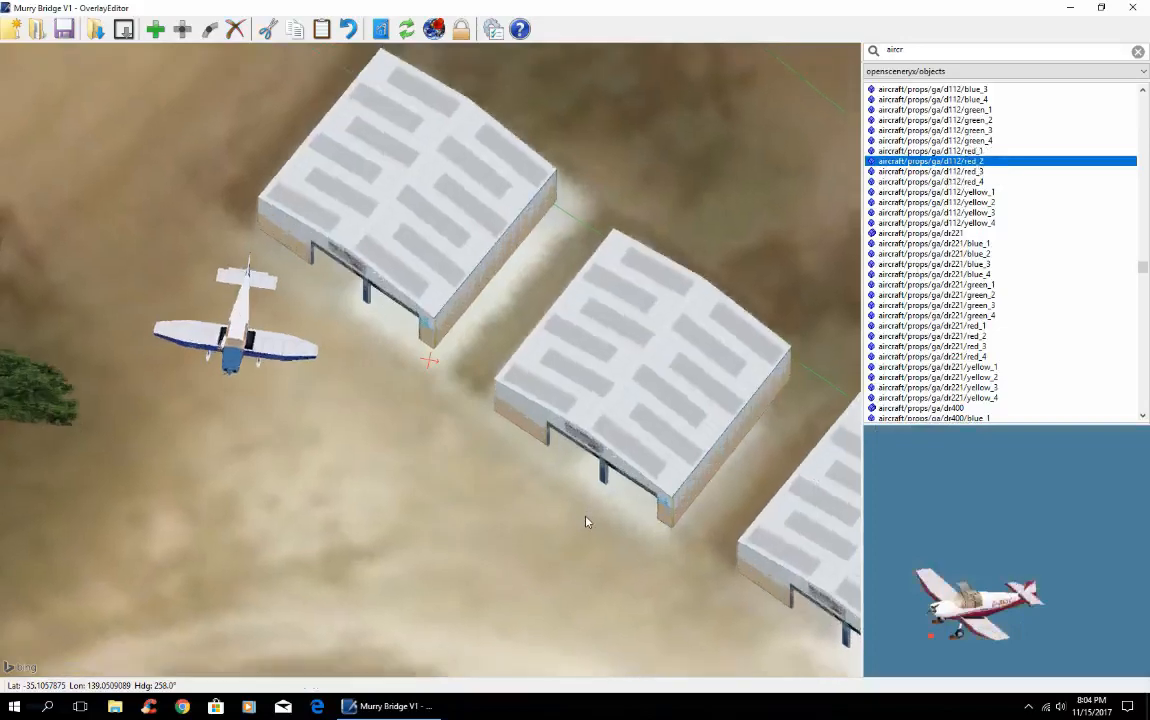
key(Page_Down)
key(Page_Down)
key(Page_Down)
key(Page_Down)
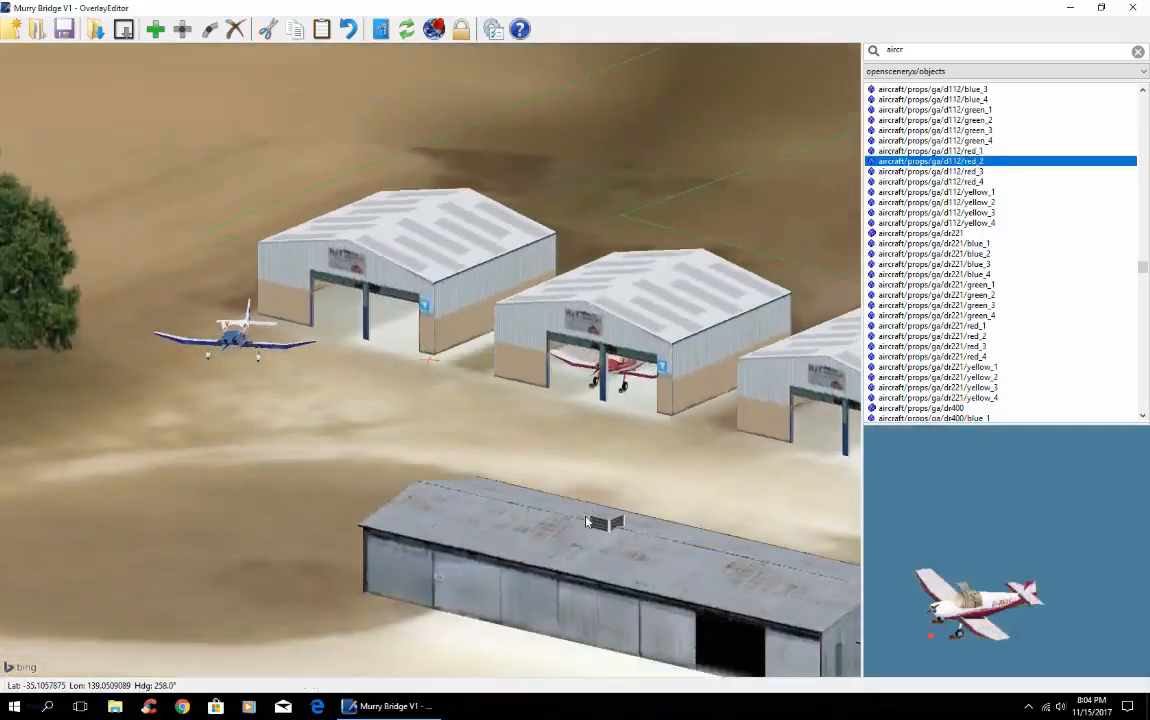
key(Page_Down)
key(Page_Down)
key(Page_Down)
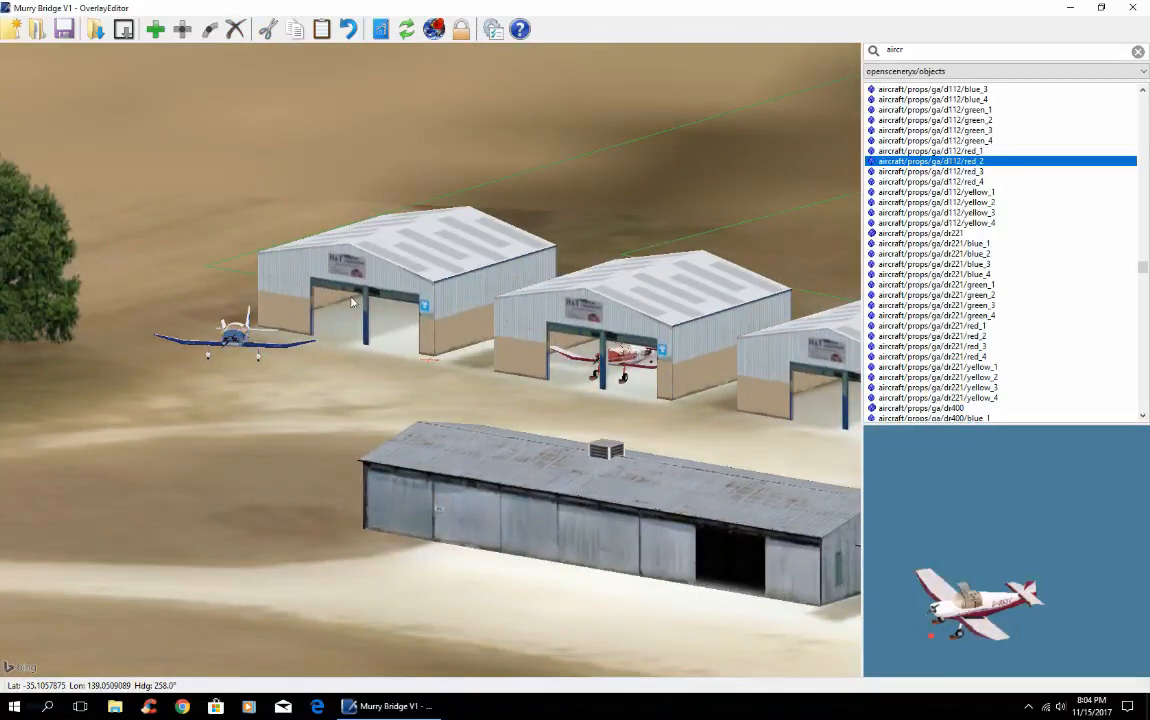
Move the blue and white dr221 aircraft to the open doorway of the long grey shed and deselect it
key(Right)
key(Right)
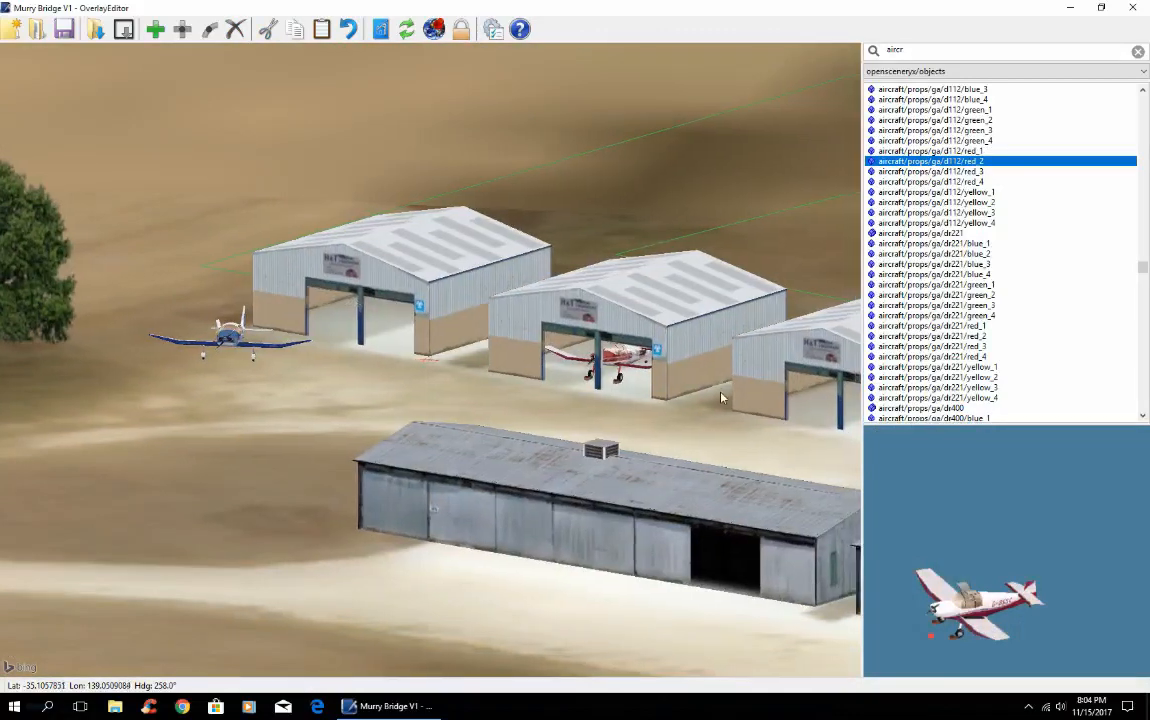
key(Right)
key(Right)
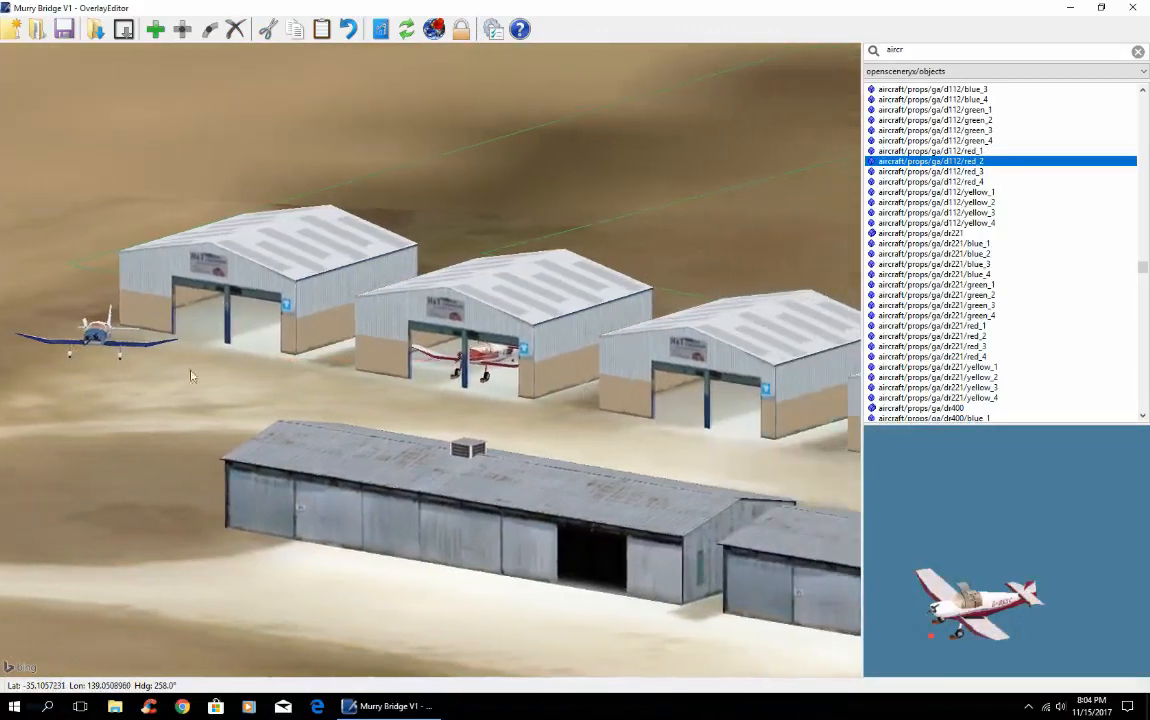
drag(103, 347, 592, 590)
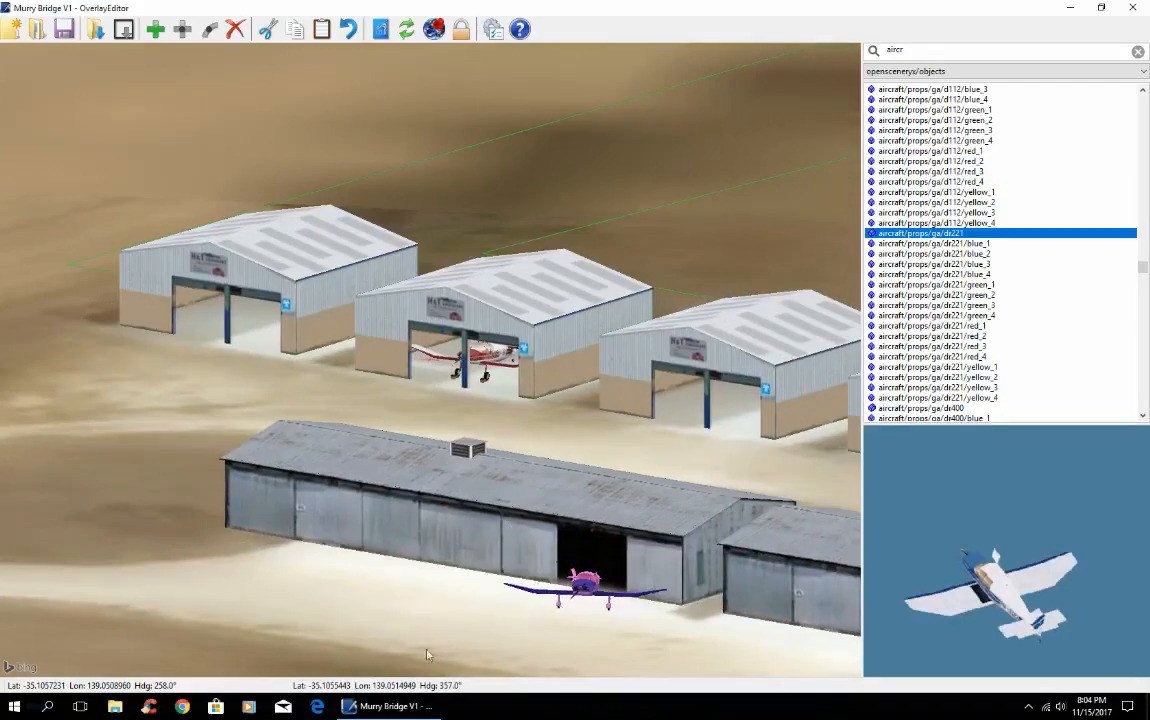
click(381, 627)
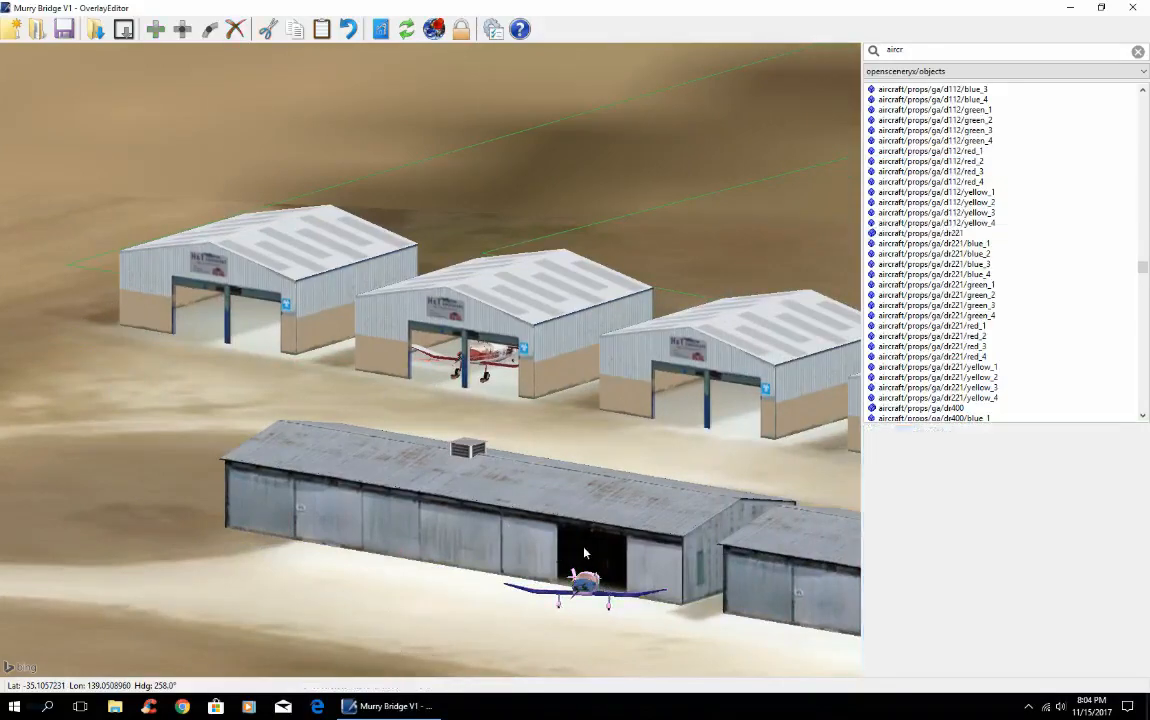
Reposition the dr221 aircraft on the pale dirt beyond the closed end of the long grey shed and rotate it to a heading of 30°
scroll(535, 612, up, 3)
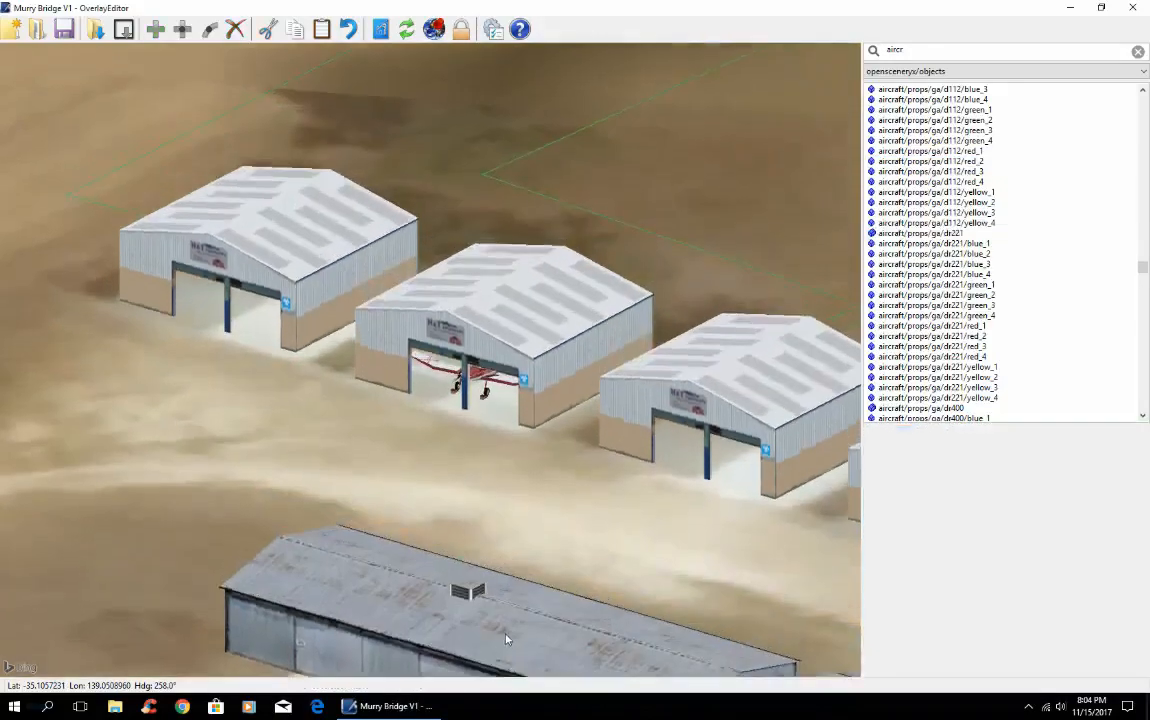
key(Down)
key(Down)
key(Down)
key(Down)
key(Down)
key(Down)
key(Down)
key(Down)
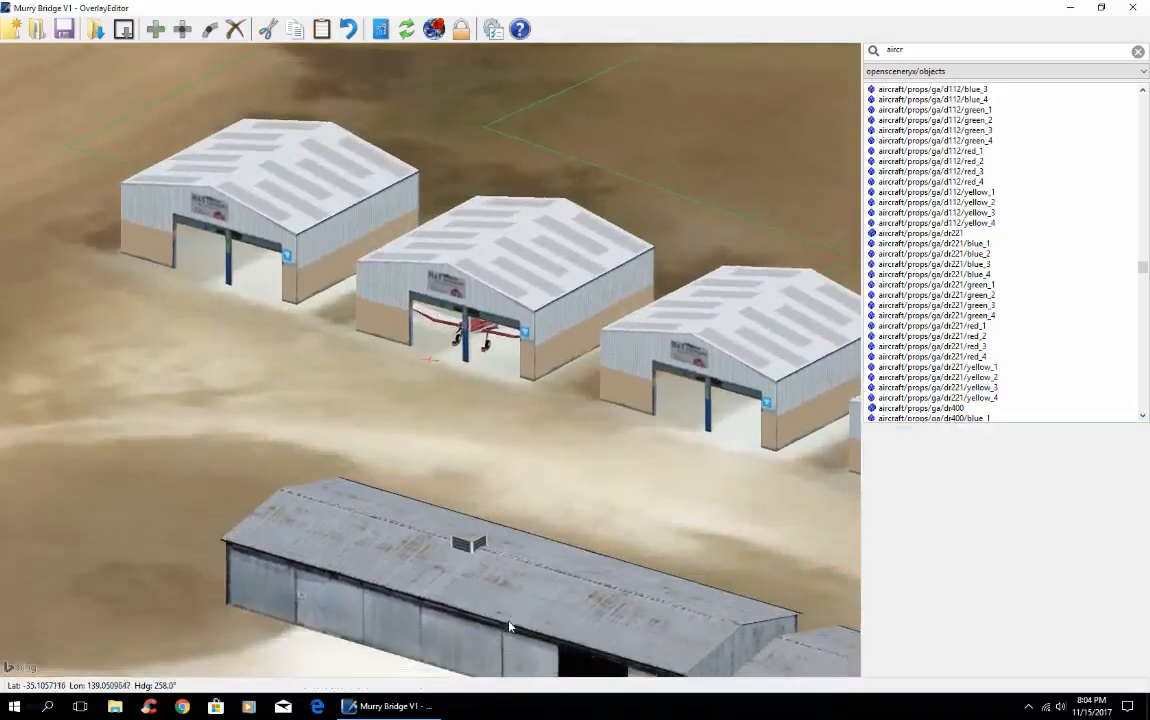
key(Down)
key(Down)
key(Down)
key(Down)
key(Down)
key(Down)
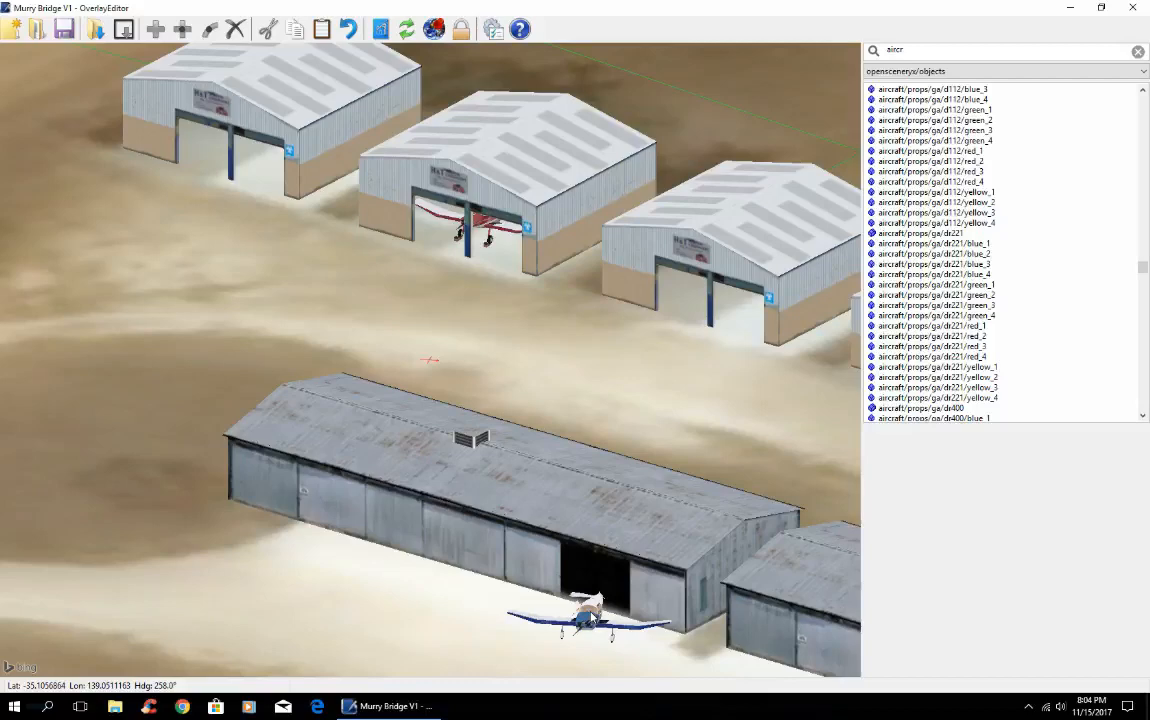
drag(600, 622, 603, 623)
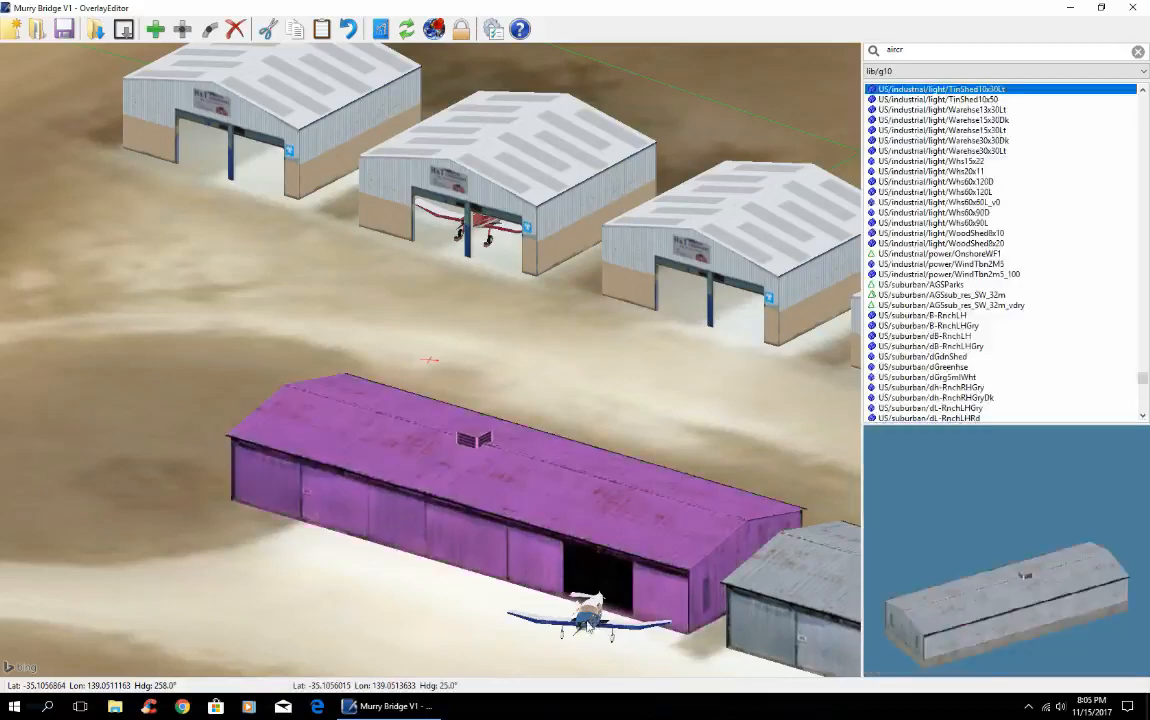
click(588, 620)
key(ctrl+Home)
key(ctrl+Home)
key(ctrl+Home)
key(ctrl+Home)
key(ctrl+Home)
key(ctrl+Home)
key(ctrl+Home)
key(ctrl+Home)
key(ctrl+Home)
key(ctrl+Home)
key(ctrl+Home)
key(ctrl+Home)
key(ctrl+Home)
key(ctrl+Home)
key(ctrl+Home)
key(ctrl+Home)
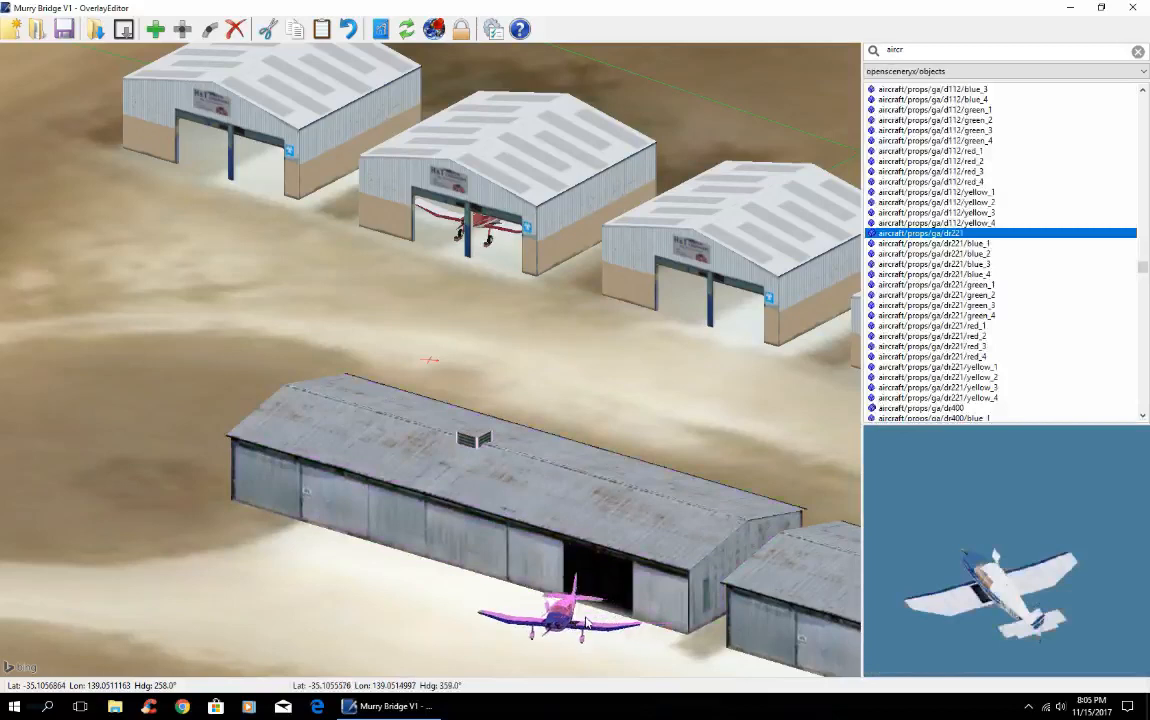
key(ctrl+Home)
key(ctrl+Home)
key(ctrl+Home)
key(ctrl+Home)
key(ctrl+Home)
key(ctrl+Home)
key(ctrl+Home)
key(ctrl+Home)
key(ctrl+Home)
key(ctrl+Home)
key(ctrl+Home)
key(ctrl+Home)
key(ctrl+Home)
key(ctrl+Home)
key(ctrl+Home)
key(ctrl+Home)
key(ctrl+Home)
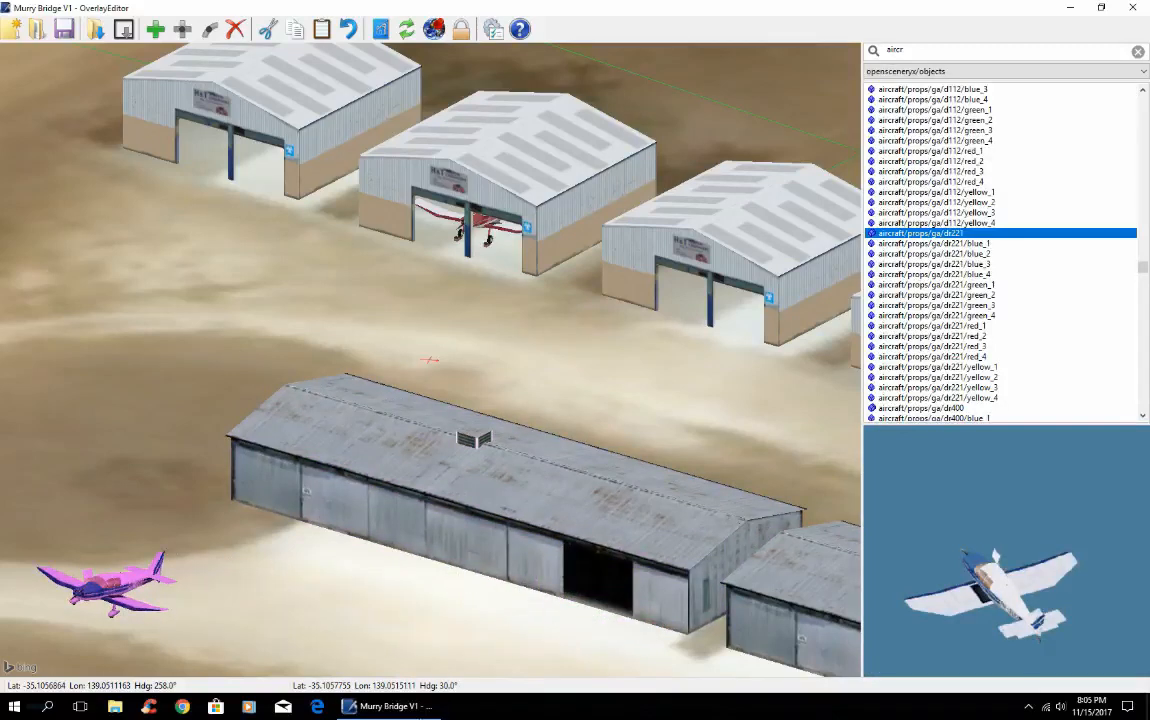
Move the dr221 aircraft in front of the open doorway of the long grey shed and deselect it
drag(112, 595, 578, 608)
click(415, 632)
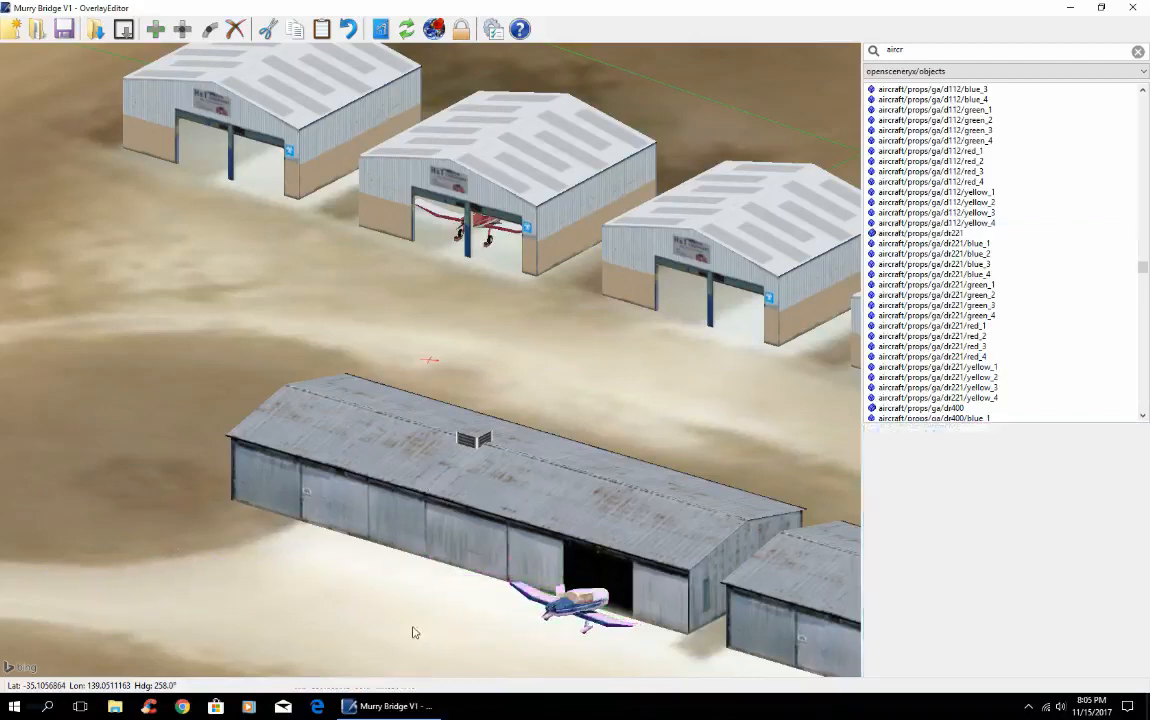
Preview a few dr221 colour variants and place the hr200 aircraft between the hangar row and the long grey shed
click(932, 346)
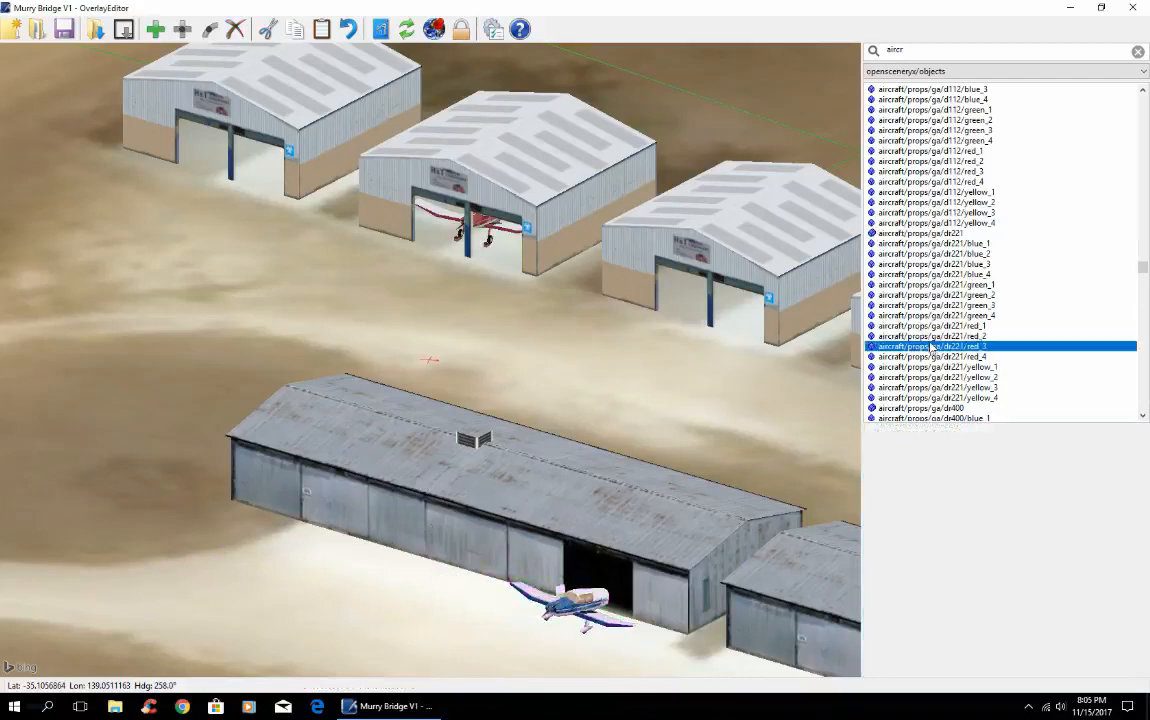
click(936, 378)
click(930, 399)
scroll(931, 405, down, 7)
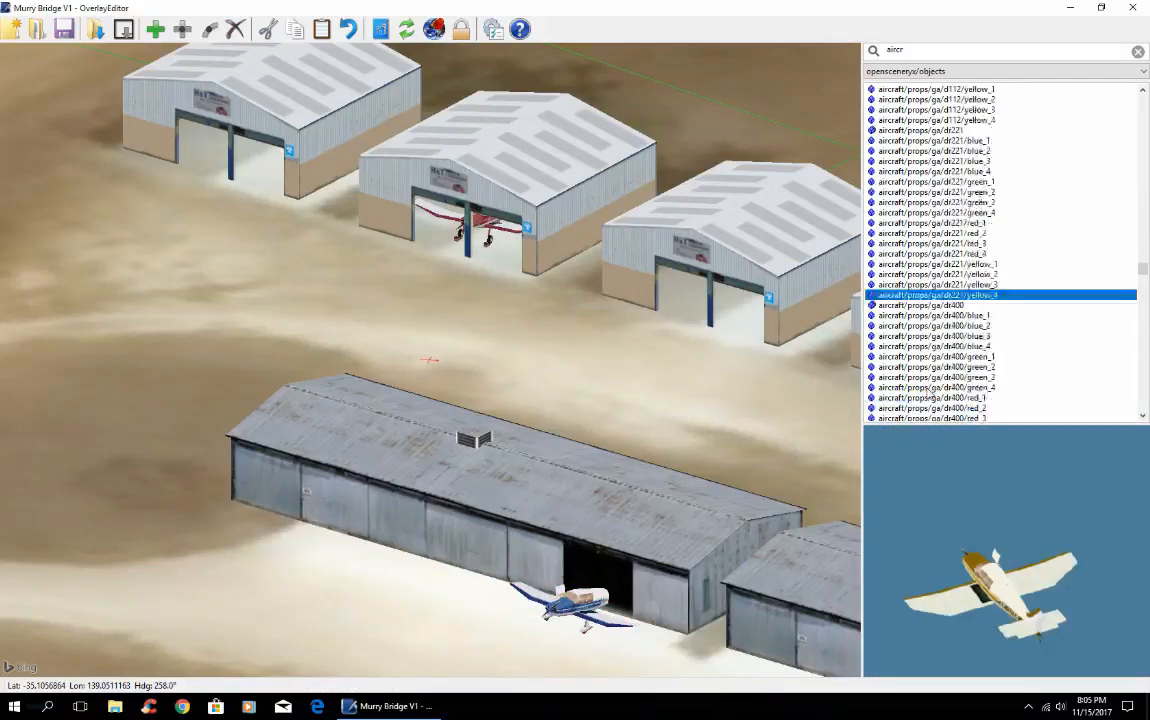
click(928, 378)
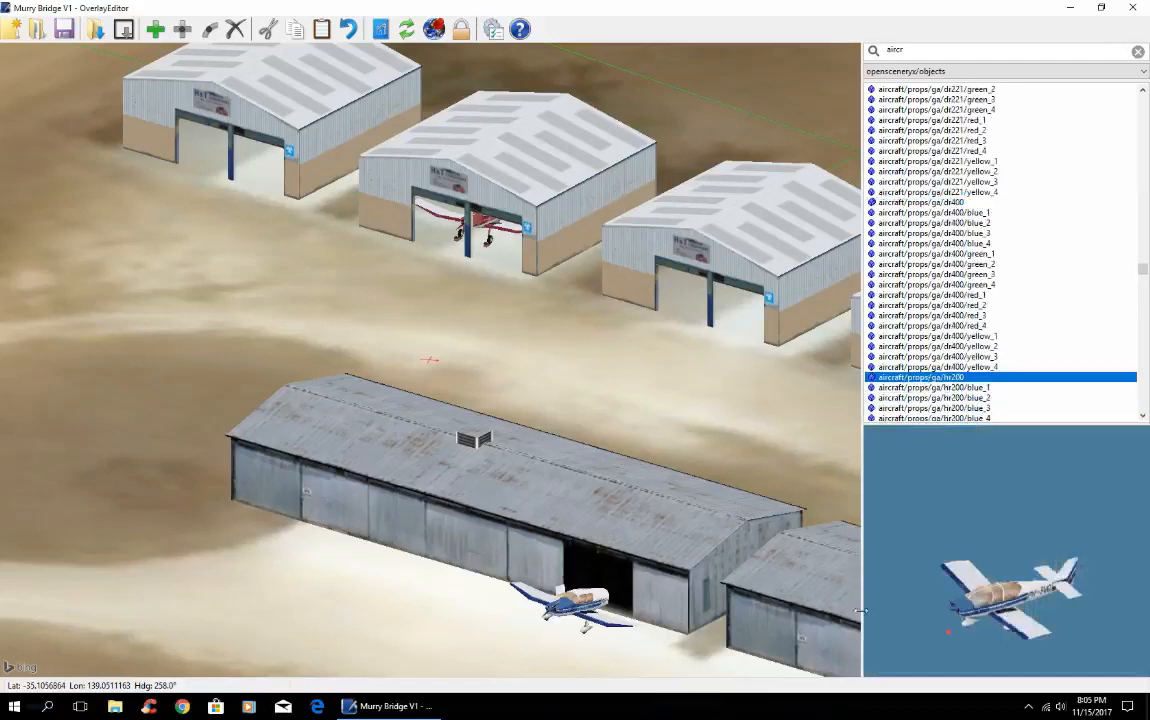
click(155, 29)
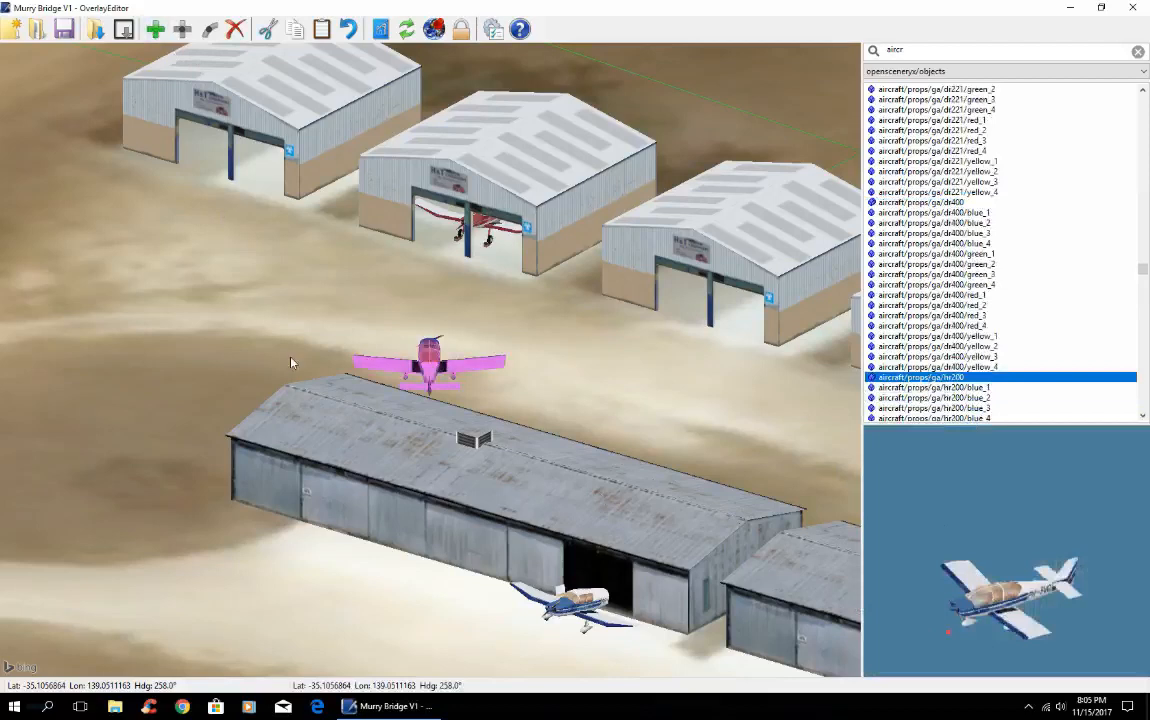
Rotate the hr200 aircraft to a heading of 120° and move it inside the third white-roofed hangar
key(q)
key(q)
key(q)
key(q)
key(q)
key(q)
key(q)
key(q)
key(q)
key(q)
key(q)
key(q)
key(q)
key(q)
key(q)
key(q)
key(q)
key(q)
key(q)
key(q)
key(q)
key(q)
key(q)
key(q)
key(q)
key(q)
key(q)
key(q)
key(q)
key(q)
key(q)
key(q)
key(q)
key(q)
key(q)
key(q)
key(q)
key(q)
key(q)
key(q)
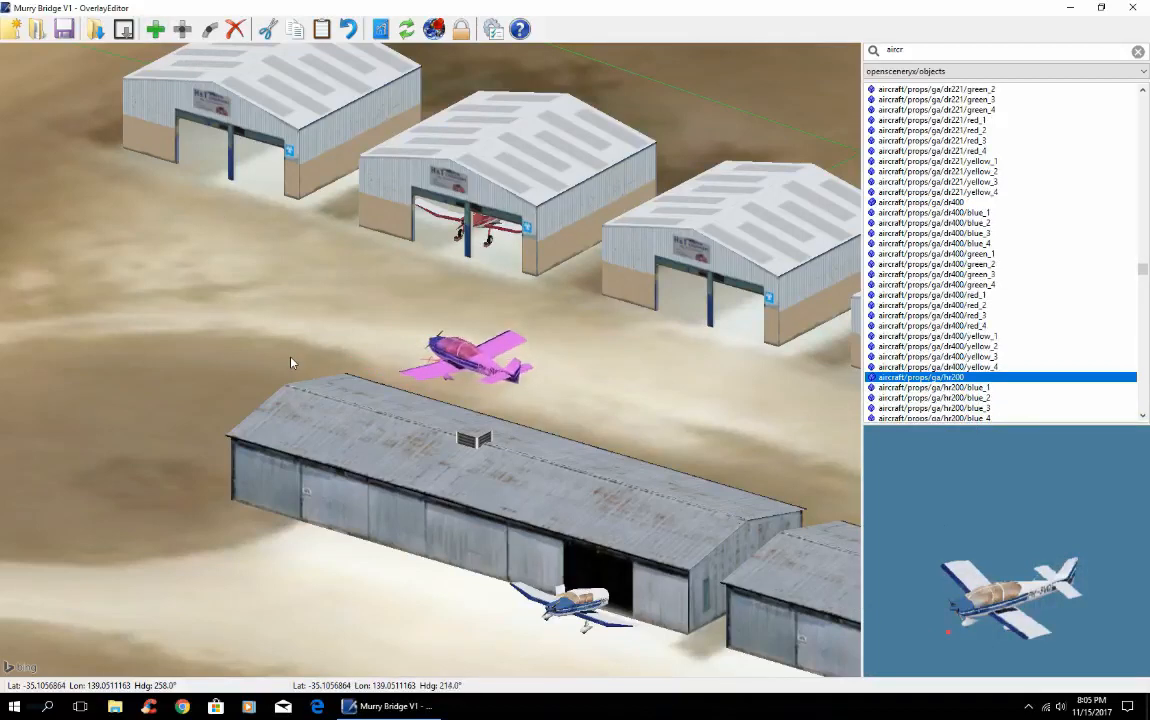
key(q)
key(q)
key(q)
key(q)
key(q)
key(q)
key(q)
key(q)
key(q)
key(q)
key(q)
key(q)
key(q)
key(q)
key(q)
key(q)
key(q)
key(q)
key(q)
key(q)
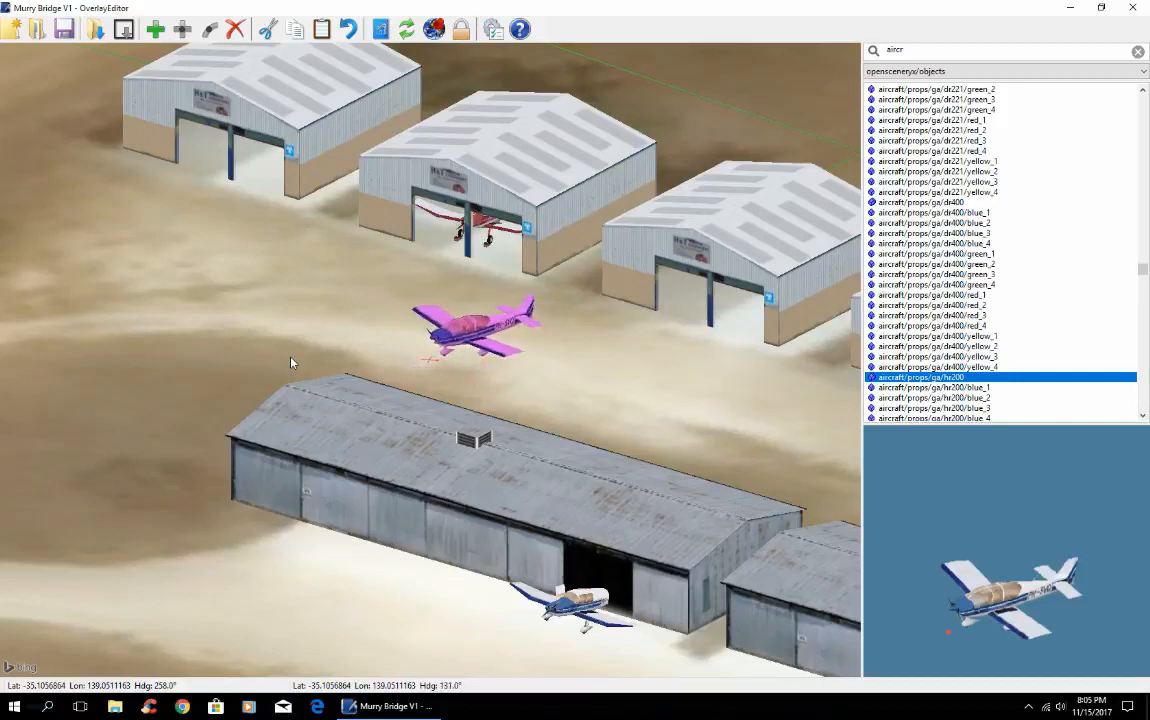
key(q)
key(q)
key(q)
key(q)
key(q)
key(q)
key(q)
key(q)
key(q)
key(q)
key(q)
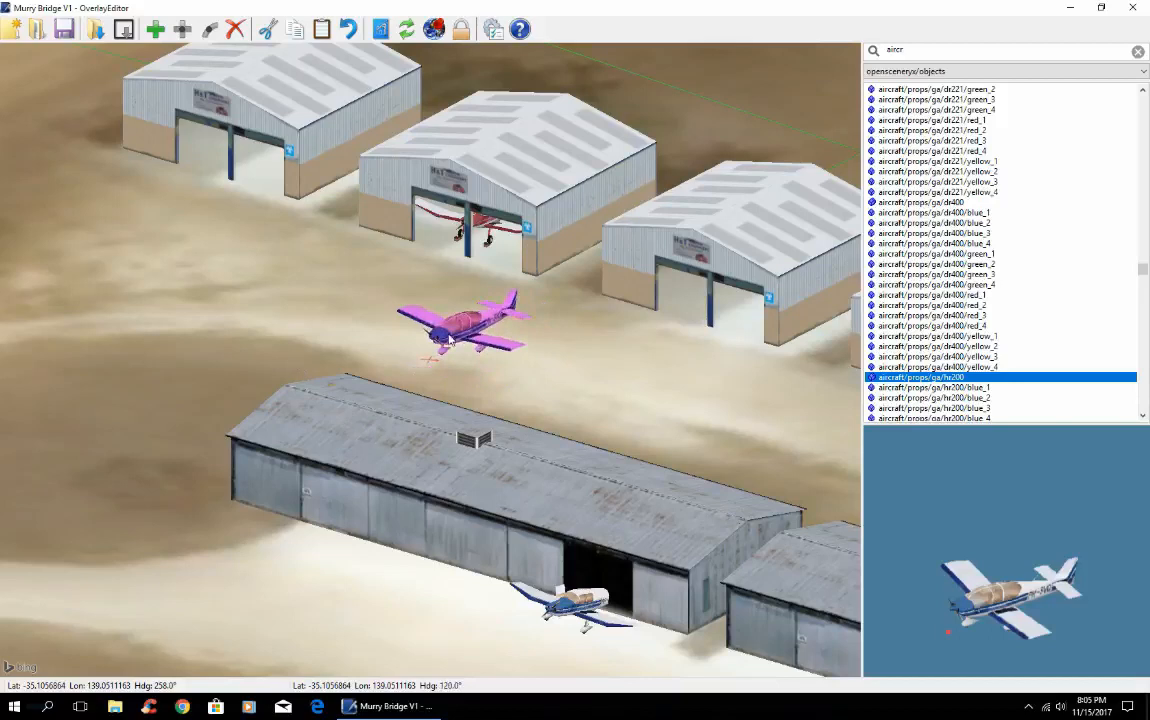
drag(460, 328, 716, 290)
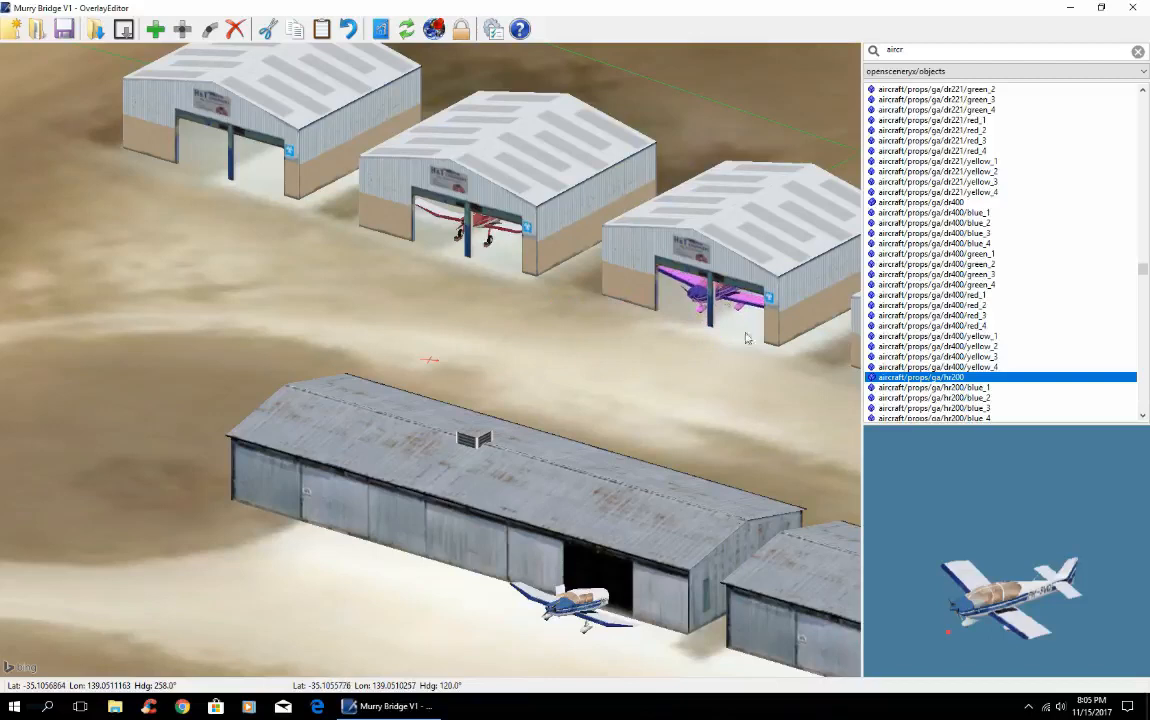
click(712, 393)
Preview hr200, tb20 and military aircraft models and place the military pt-19 in front of the hangar row
click(930, 387)
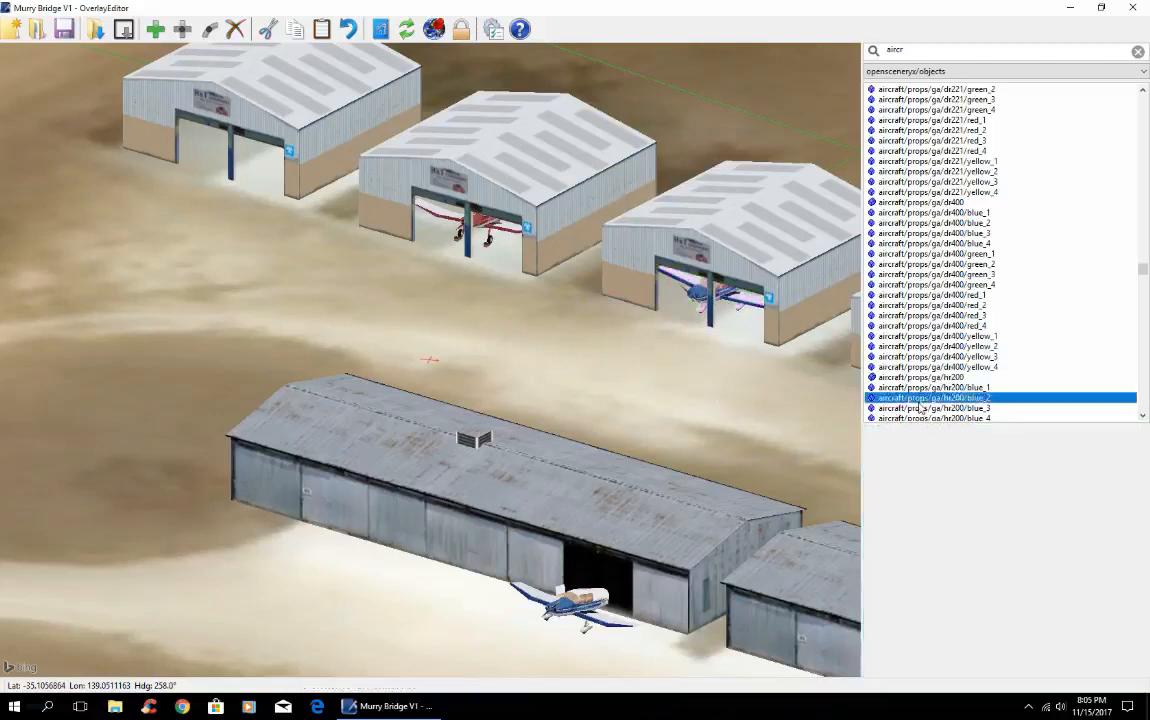
scroll(1144, 272, down, 5)
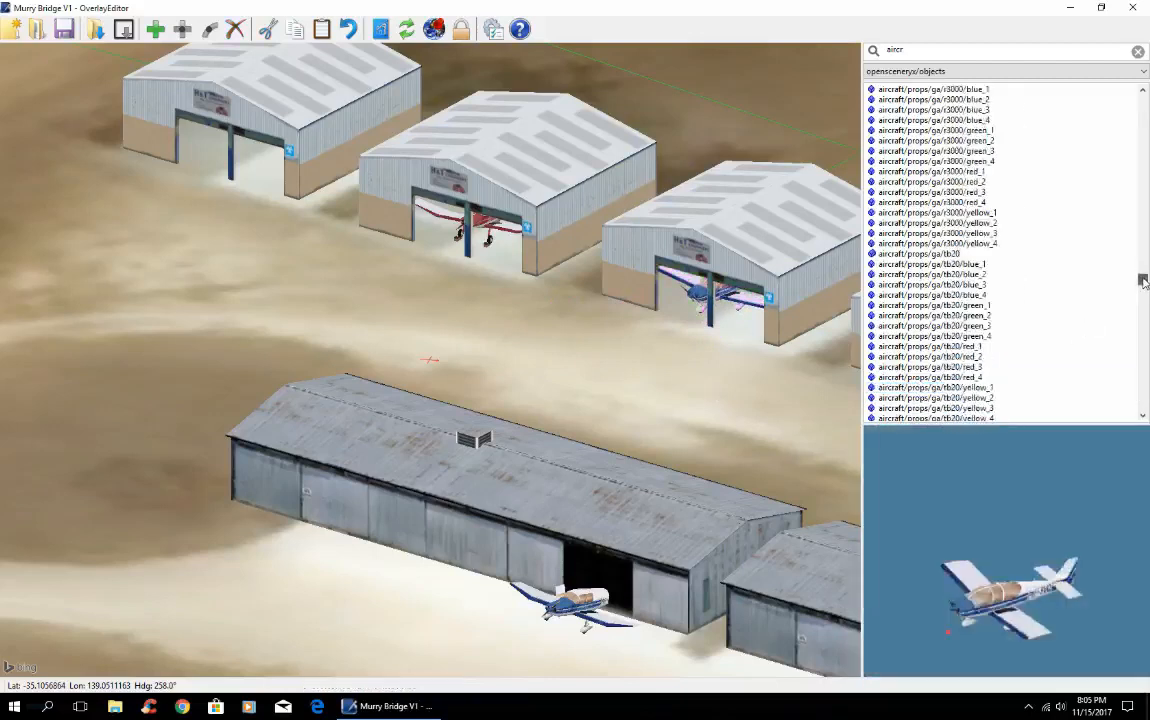
click(925, 356)
click(915, 326)
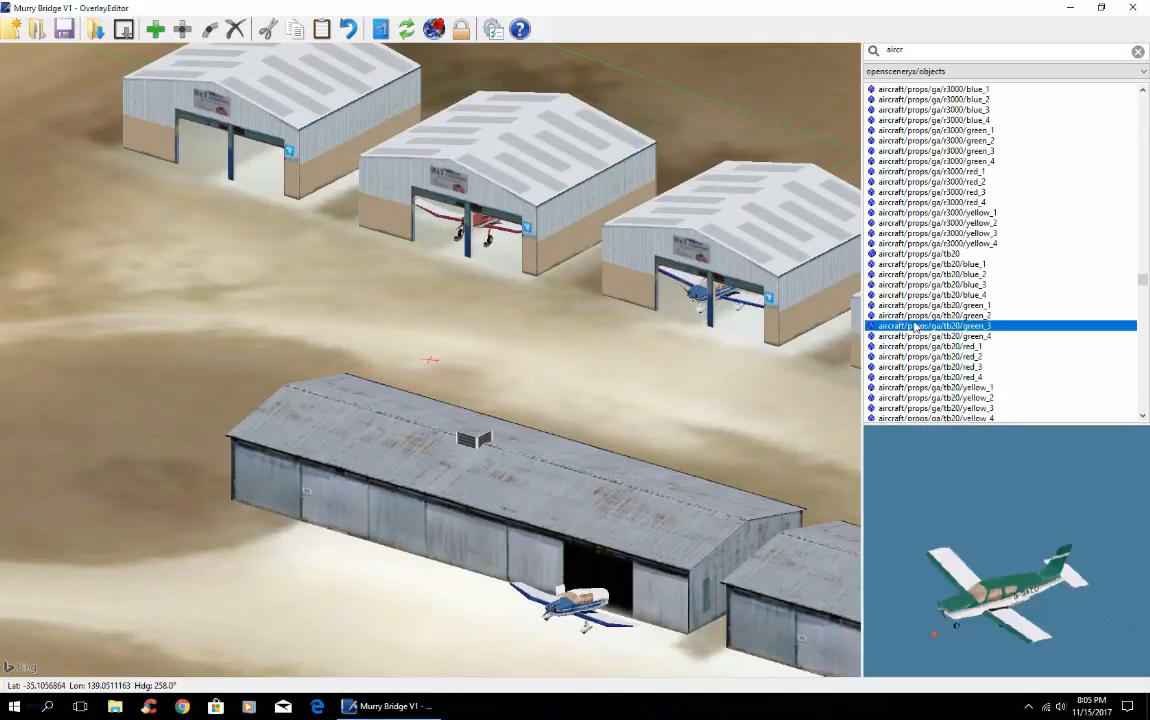
scroll(917, 328, down, 10)
click(918, 367)
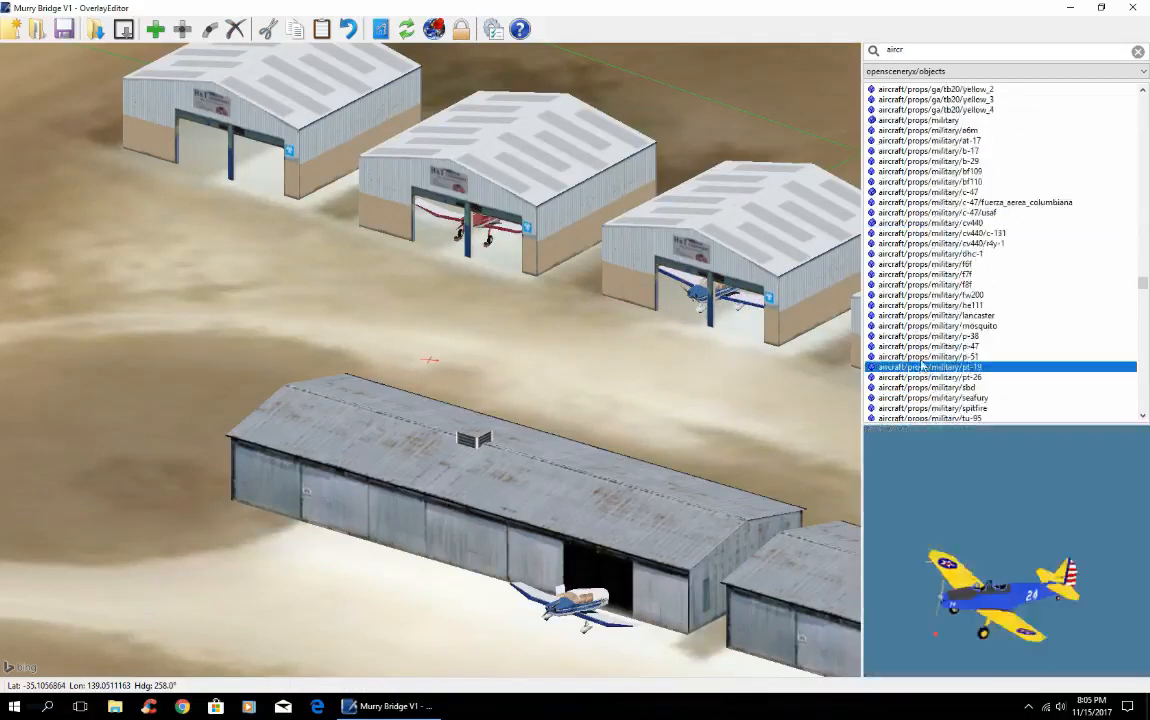
click(918, 346)
click(914, 367)
key(Right)
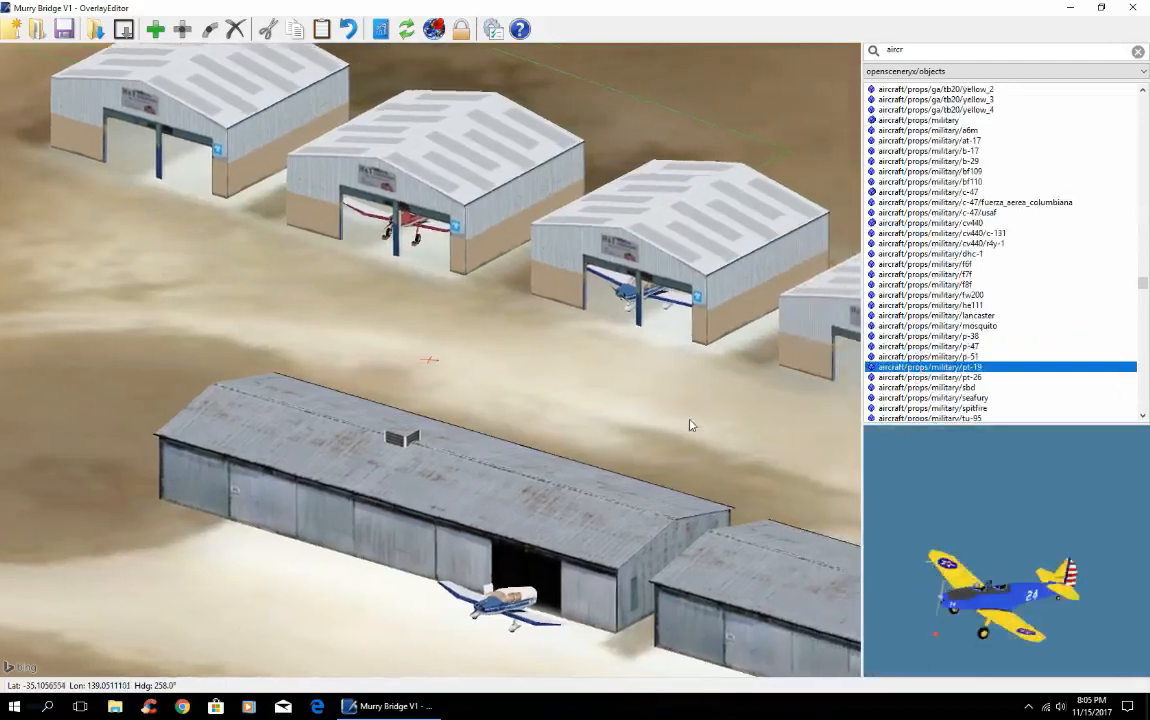
key(Right)
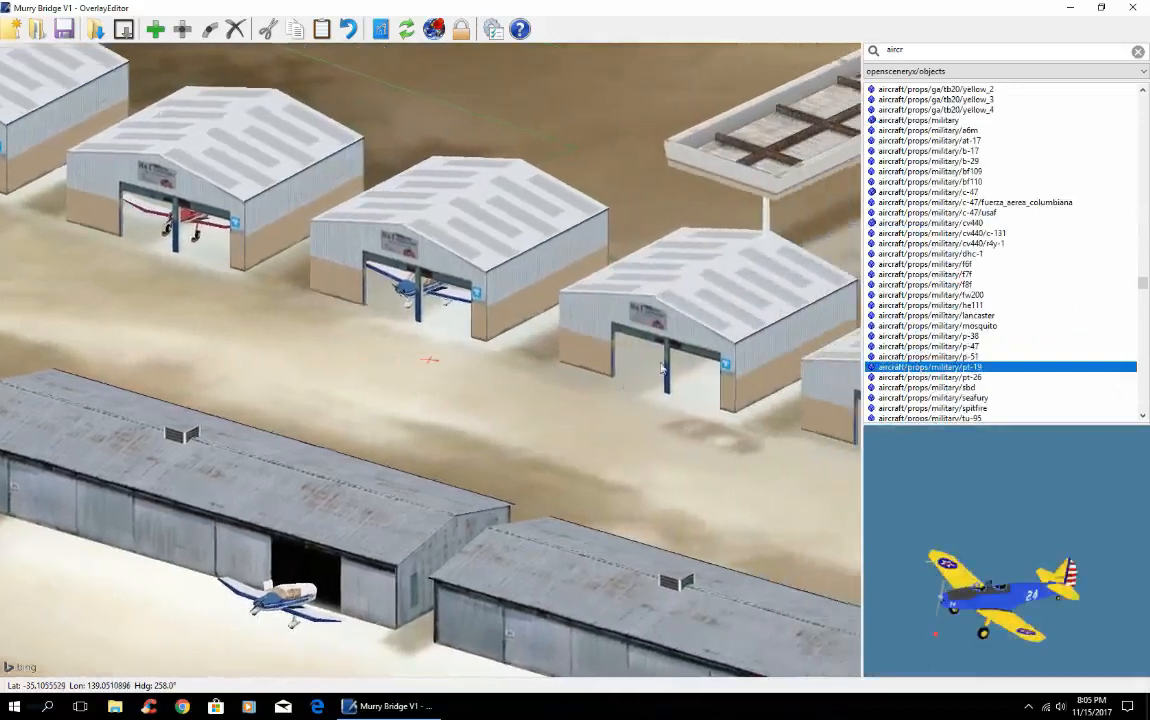
click(155, 31)
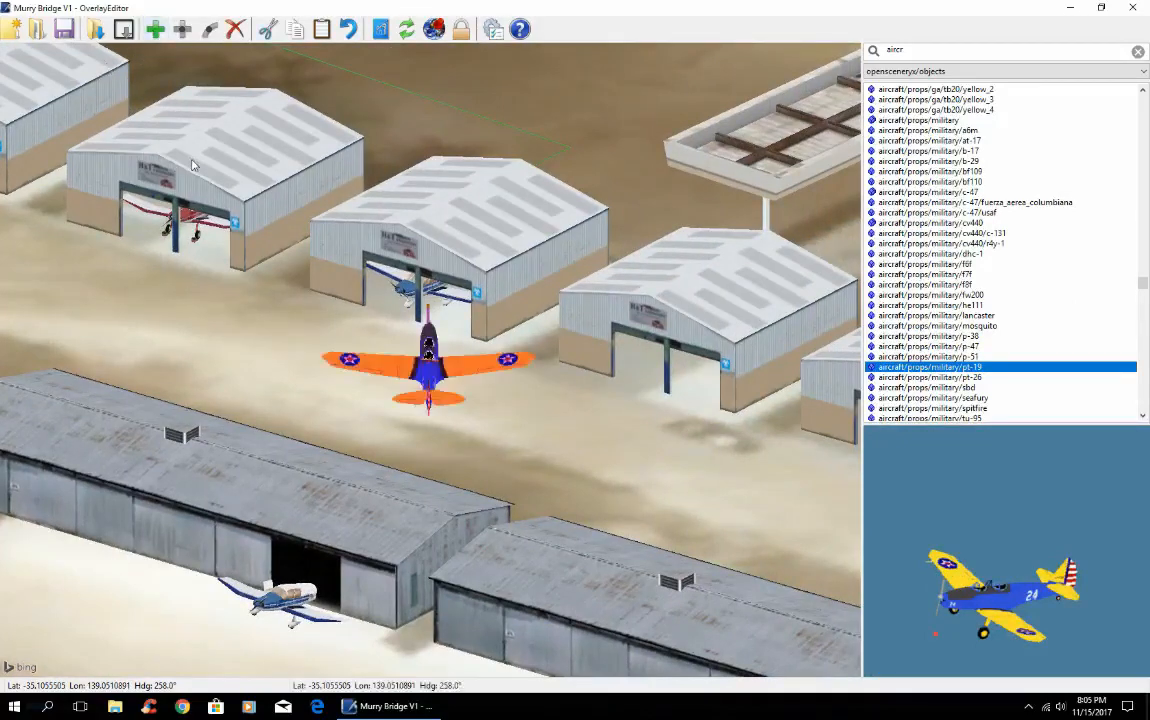
Rotate the pt-19 aircraft to a heading of 117° and move it inside the fourth white-roofed hangar
key(q)
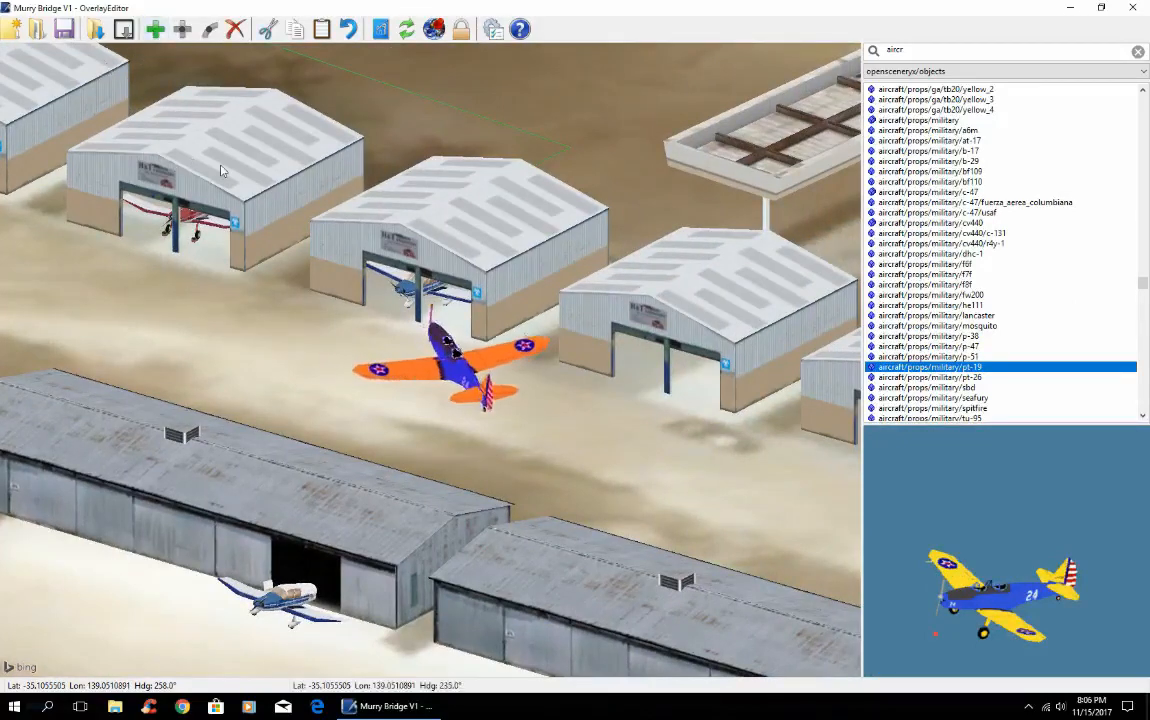
key(q)
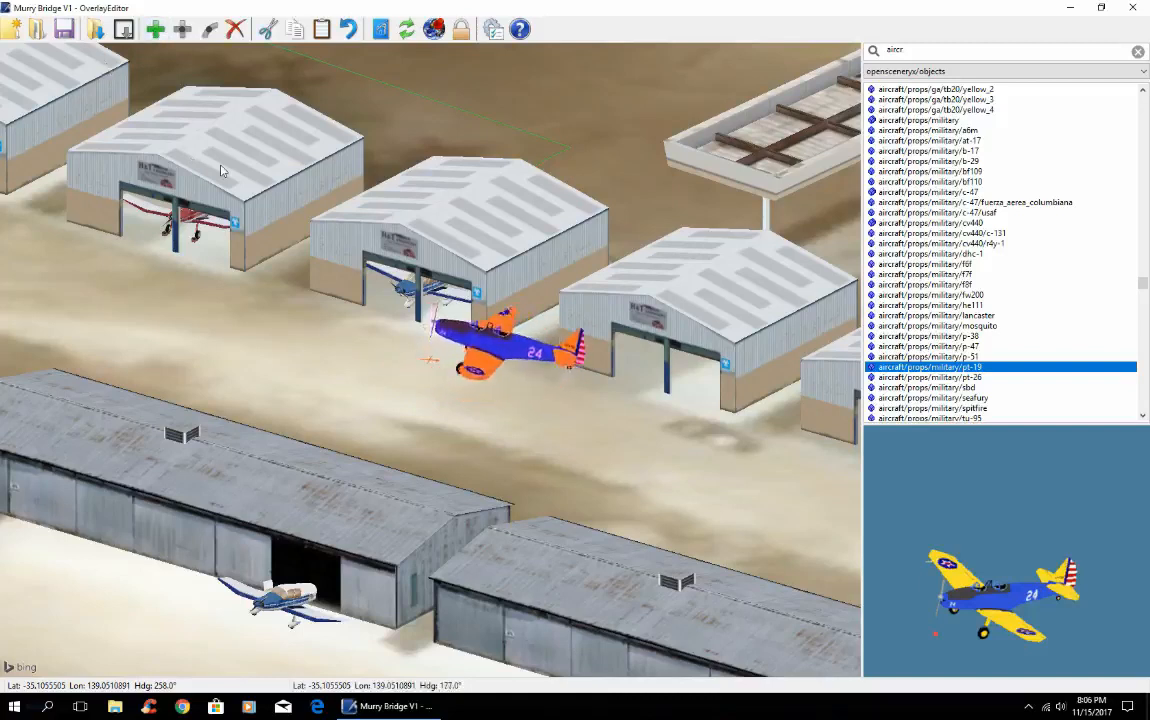
key(q)
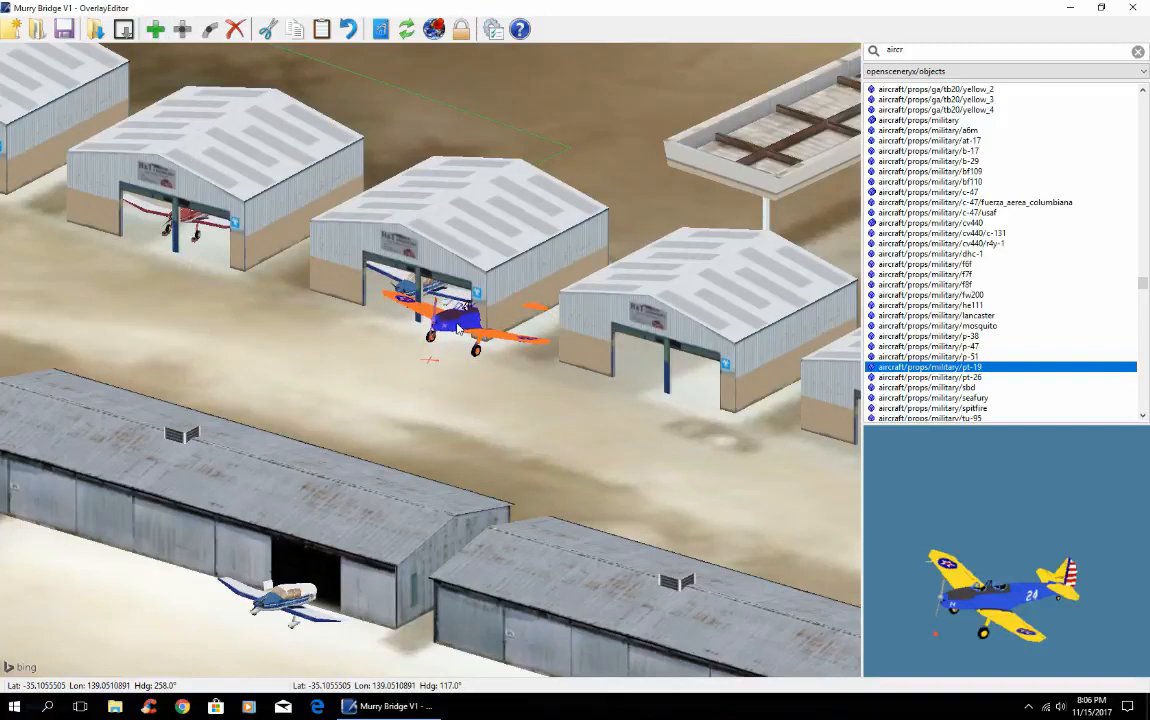
drag(457, 328, 674, 360)
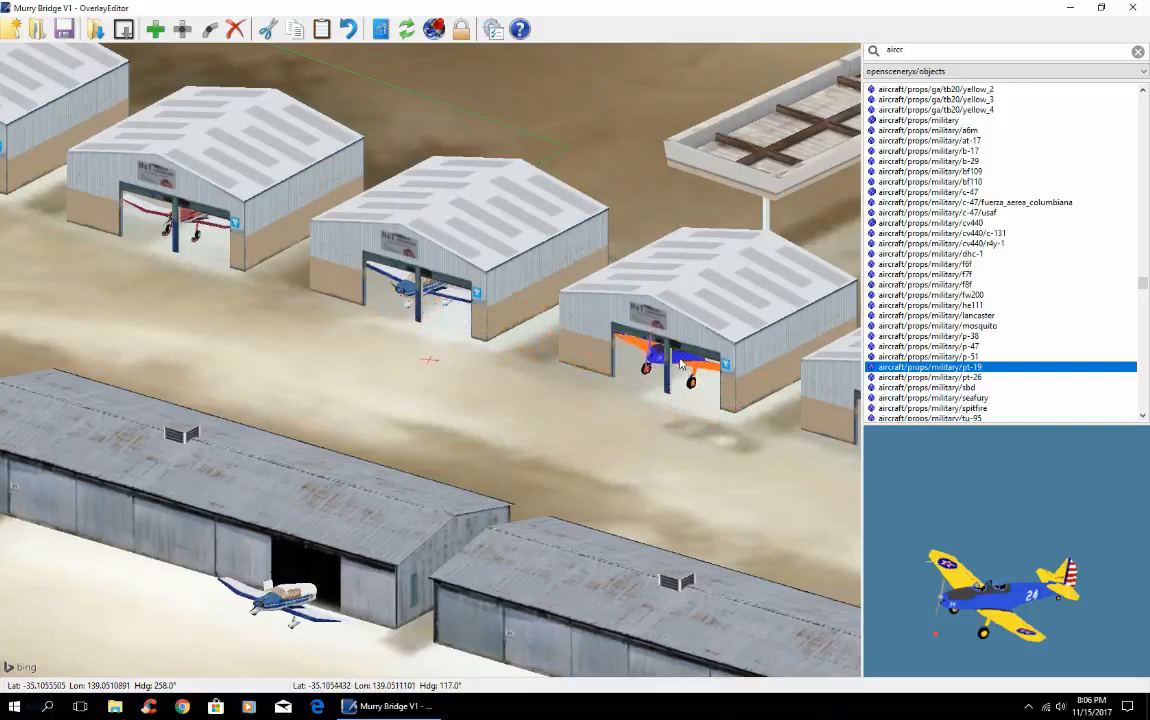
drag(680, 364, 681, 366)
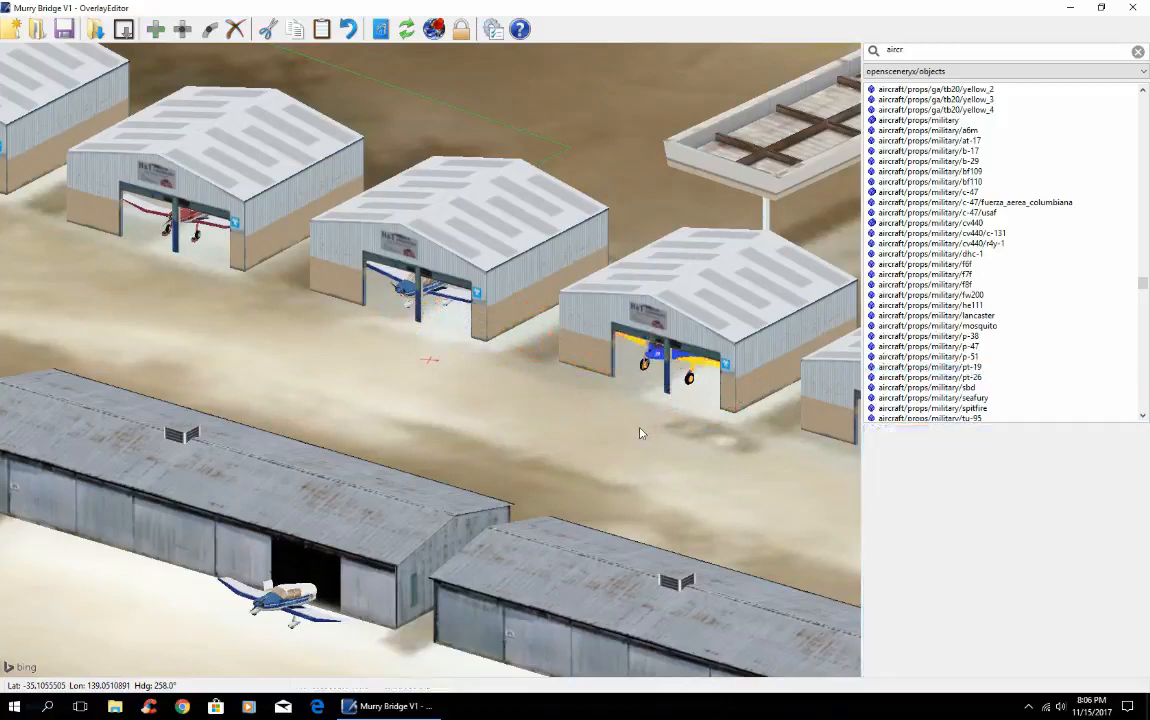
Save the scenery and delete the canopy_76 object standing behind the hangar row
click(64, 32)
scroll(110, 142, down, 5)
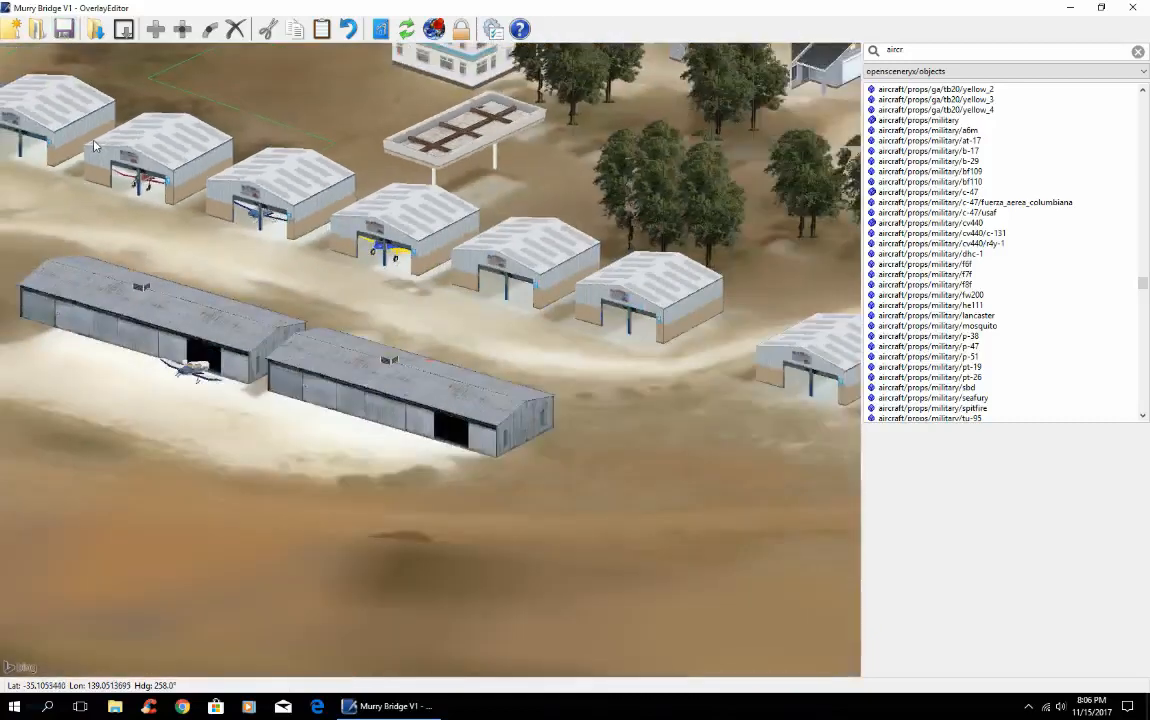
click(448, 147)
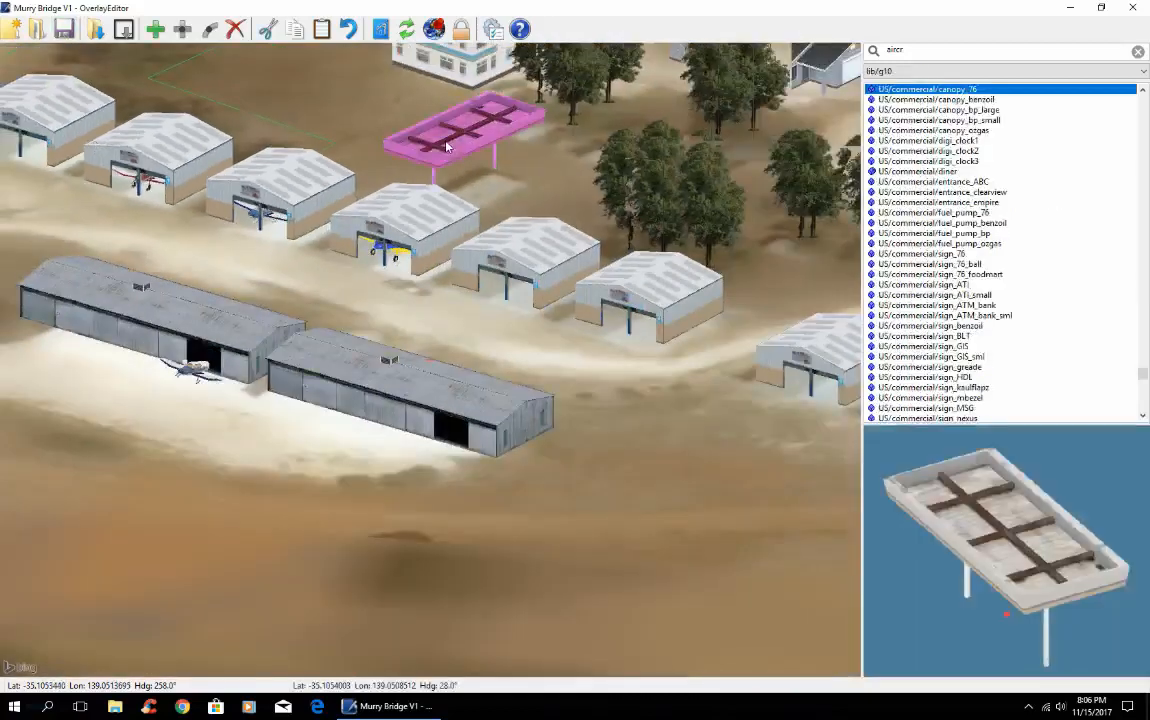
key(Delete)
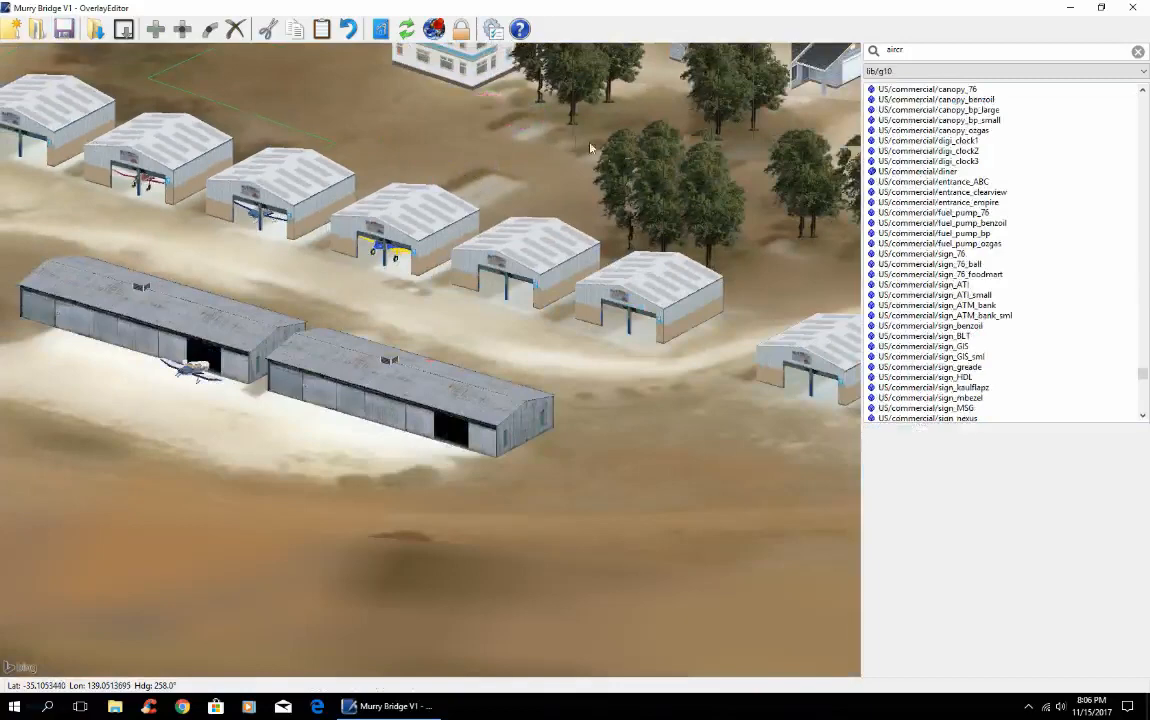
Pick the existing forest's AG_trees_EU1 type and add a new four-node forest polygon of that type over the farmland
scroll(514, 263, down, 5)
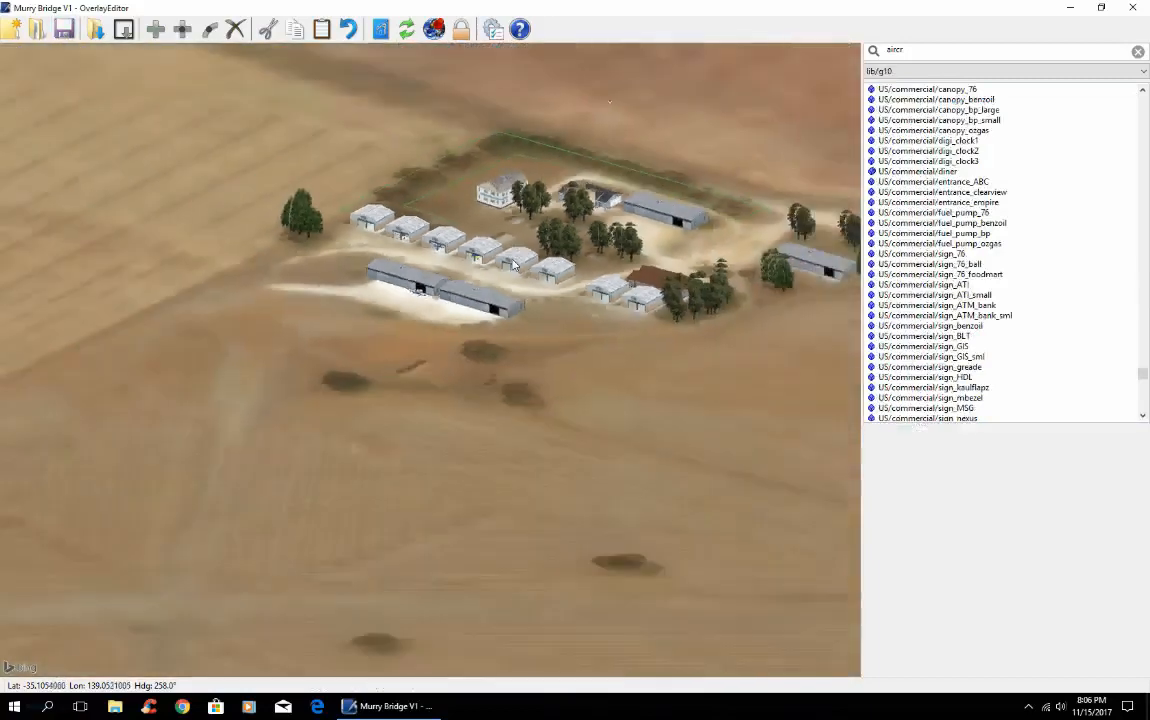
scroll(384, 410, down, 5)
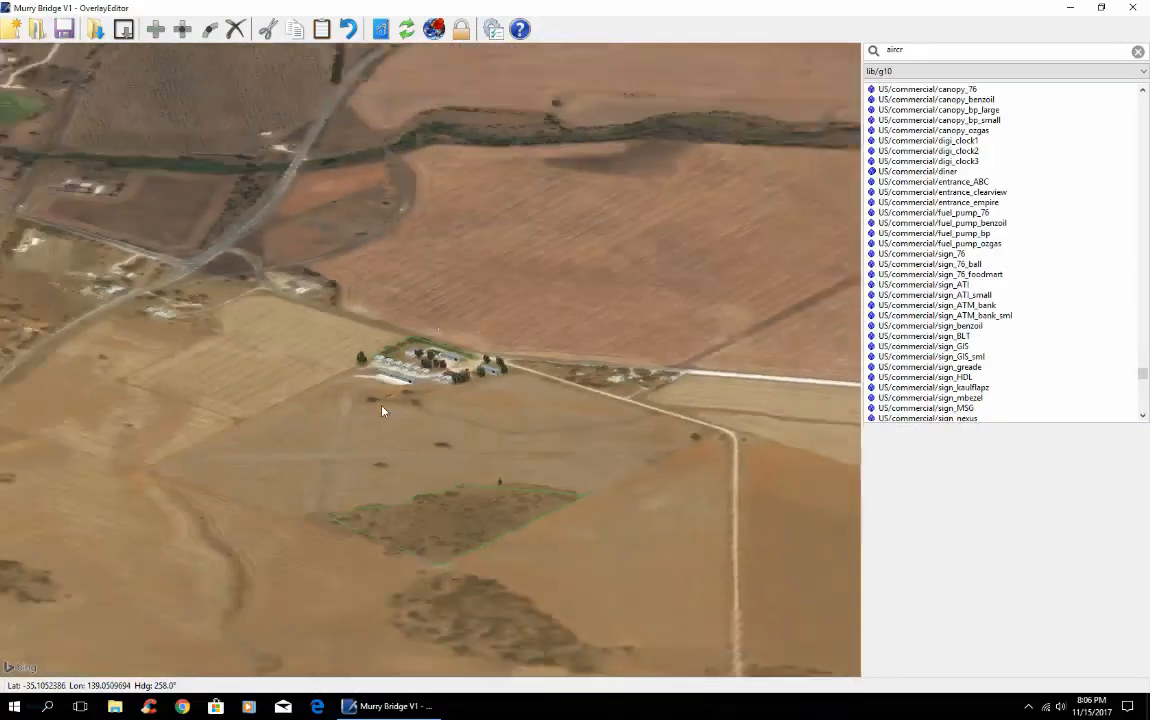
scroll(349, 407, down, 3)
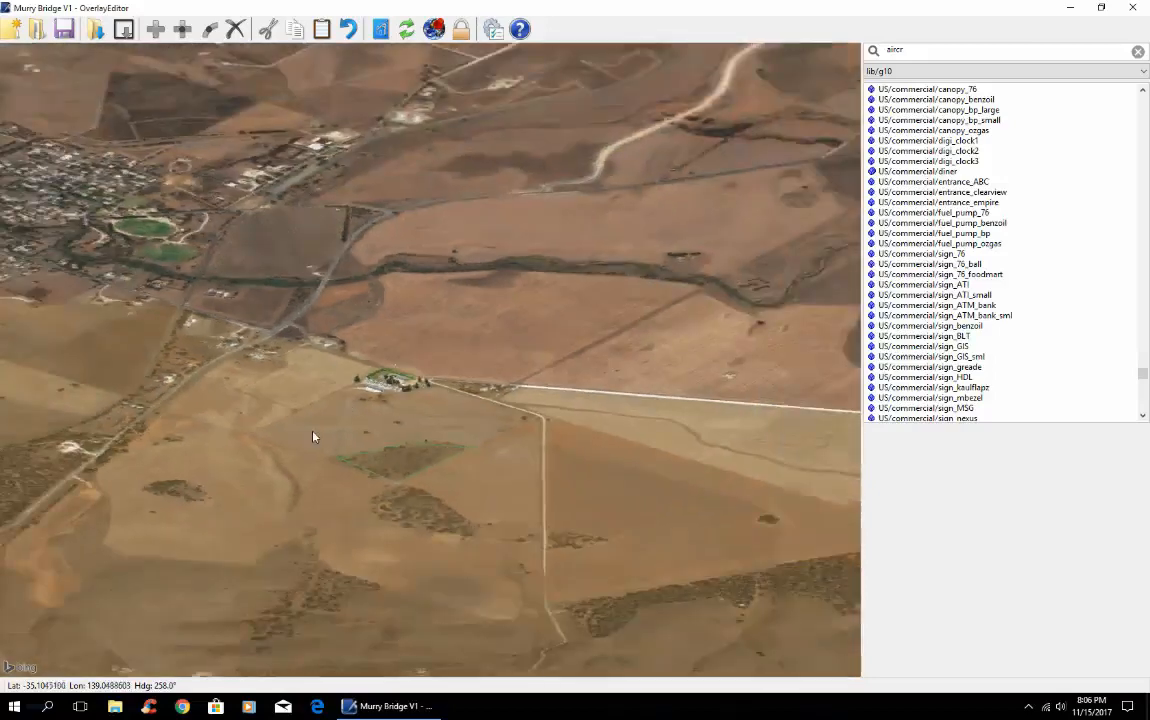
click(387, 466)
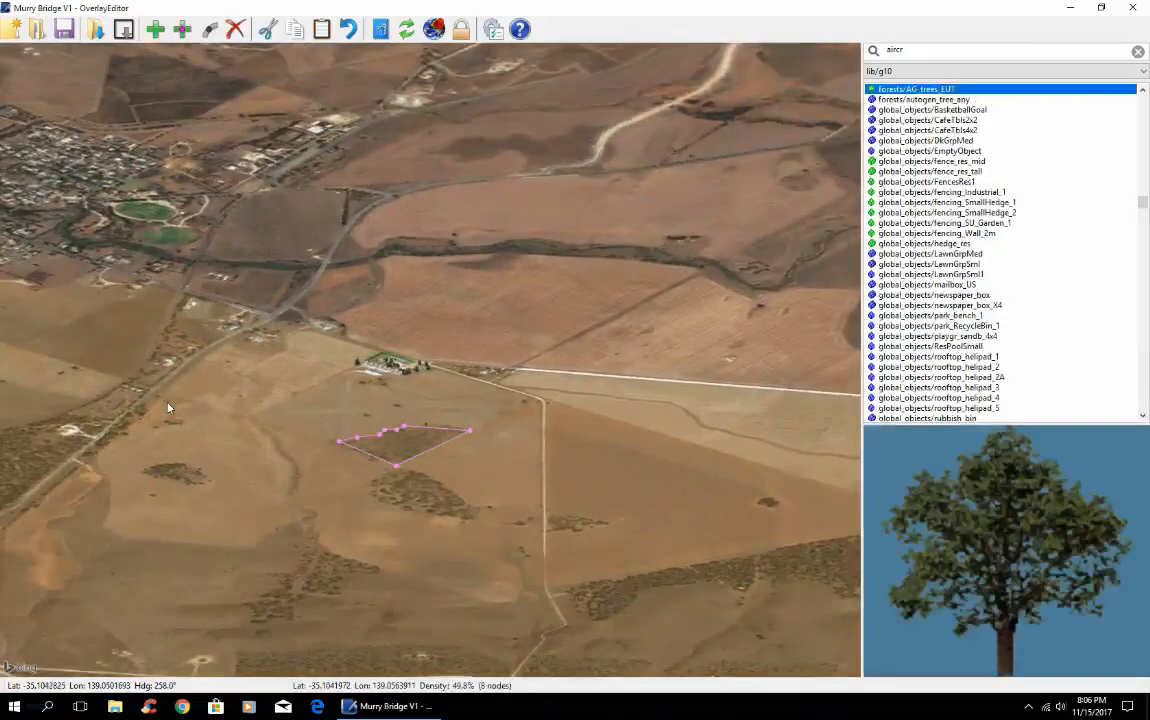
click(155, 29)
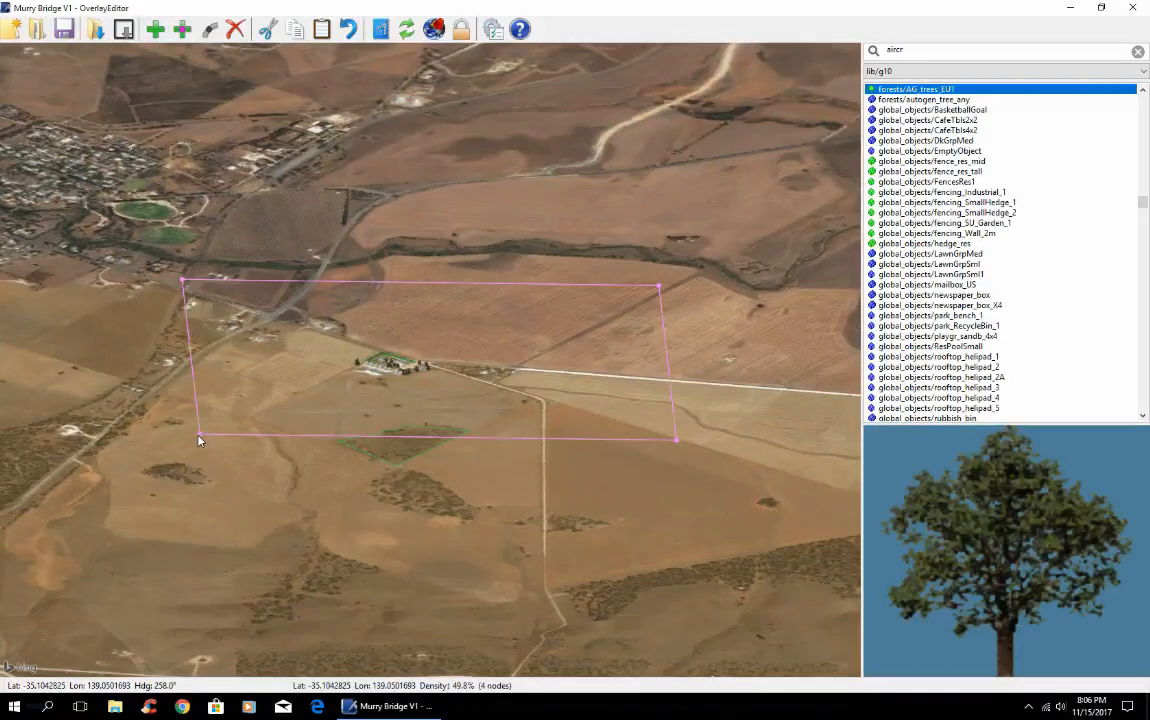
Move the new forest's four nodes to outline the dark scrub patch just beyond the existing forest polygon
click(198, 440)
click(199, 440)
drag(199, 440, 440, 527)
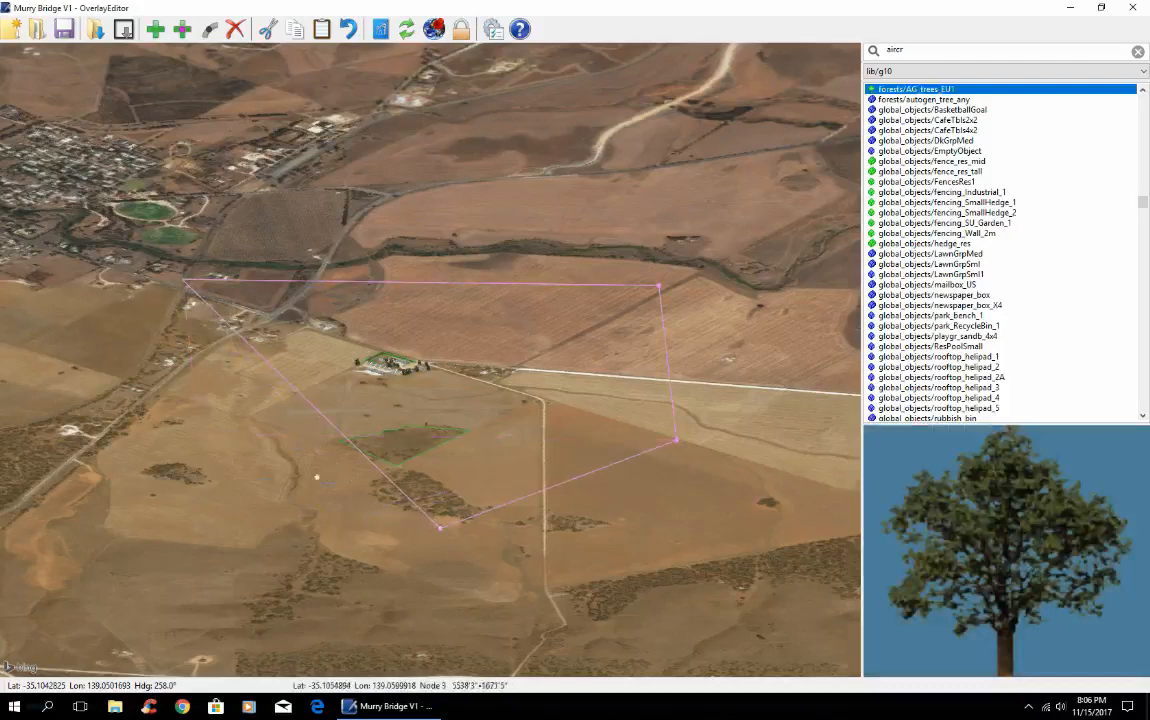
drag(183, 288, 359, 490)
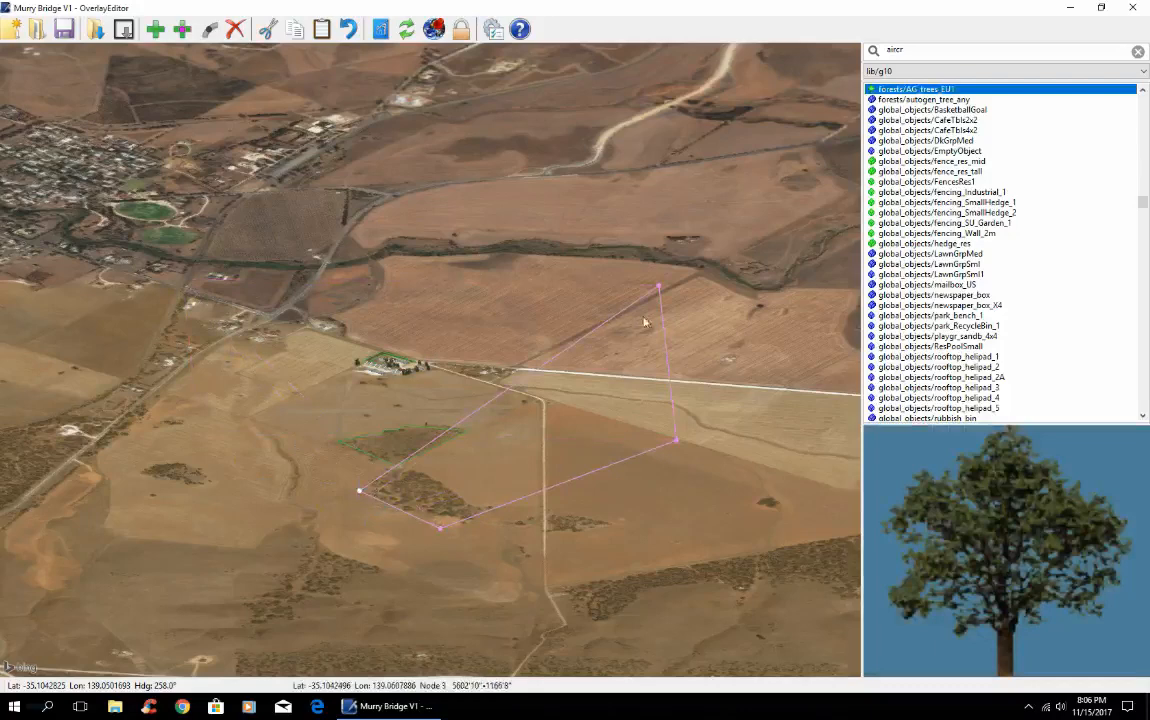
drag(659, 287, 408, 469)
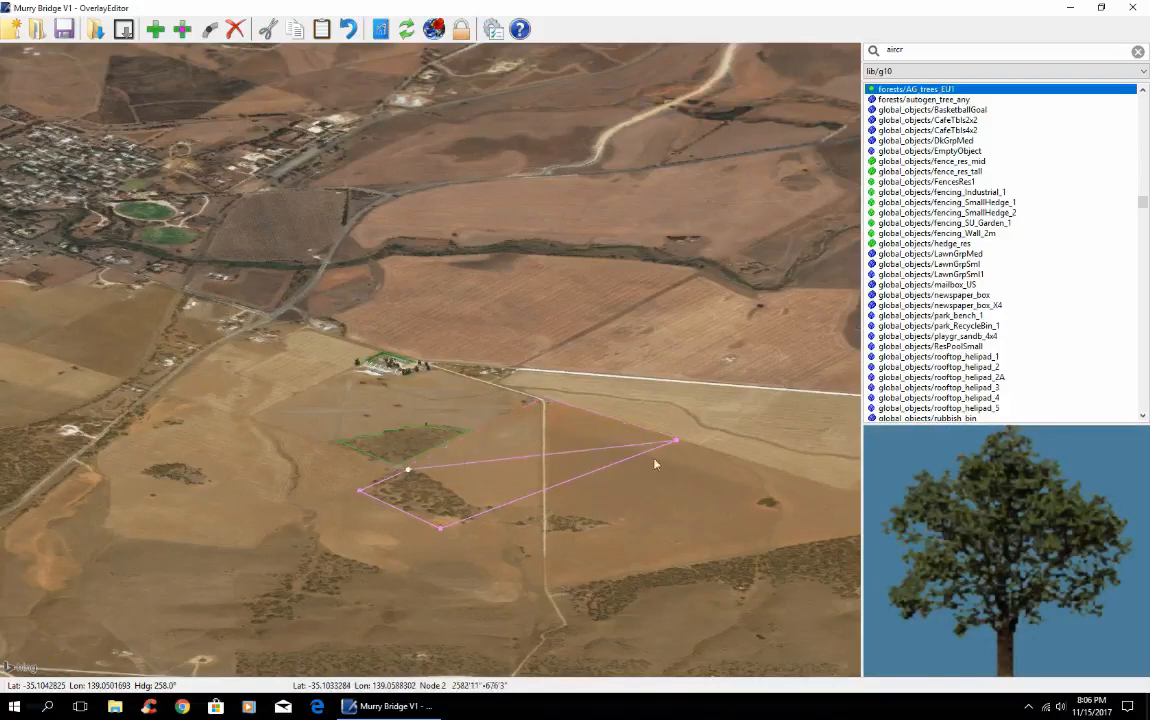
drag(675, 440, 493, 507)
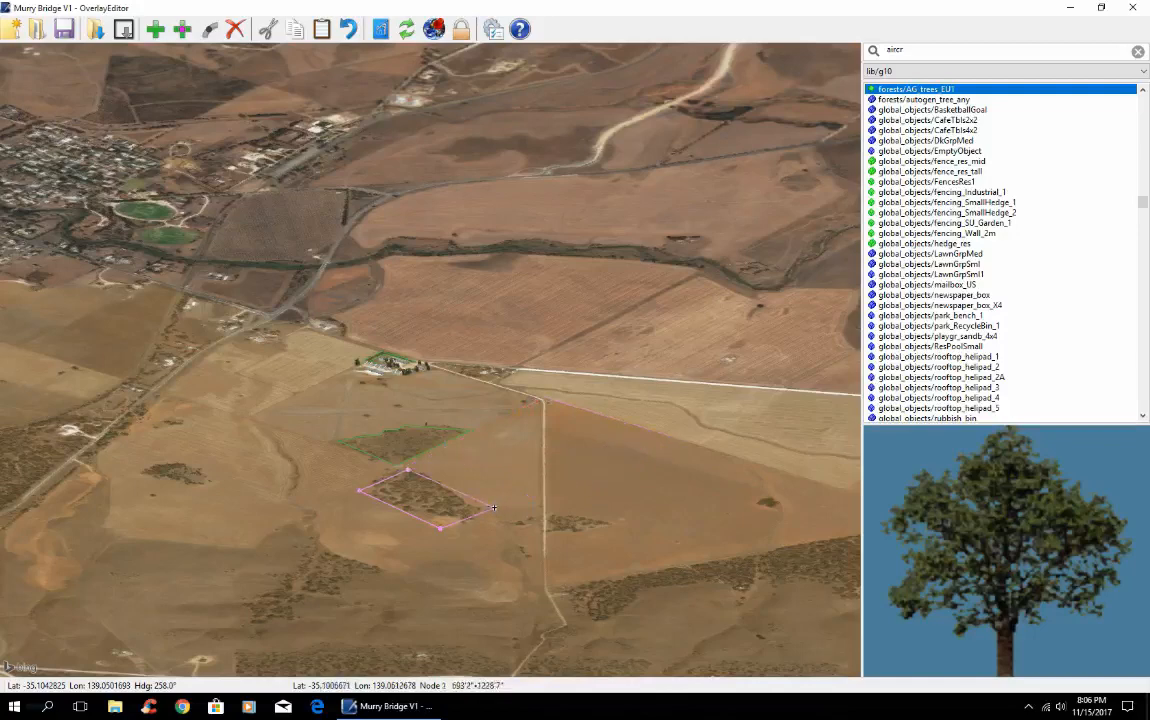
Add a new four-node AG_trees_EU1 forest polygon over the farmland around the triangular scrub between the roads
scroll(458, 564, down, 5)
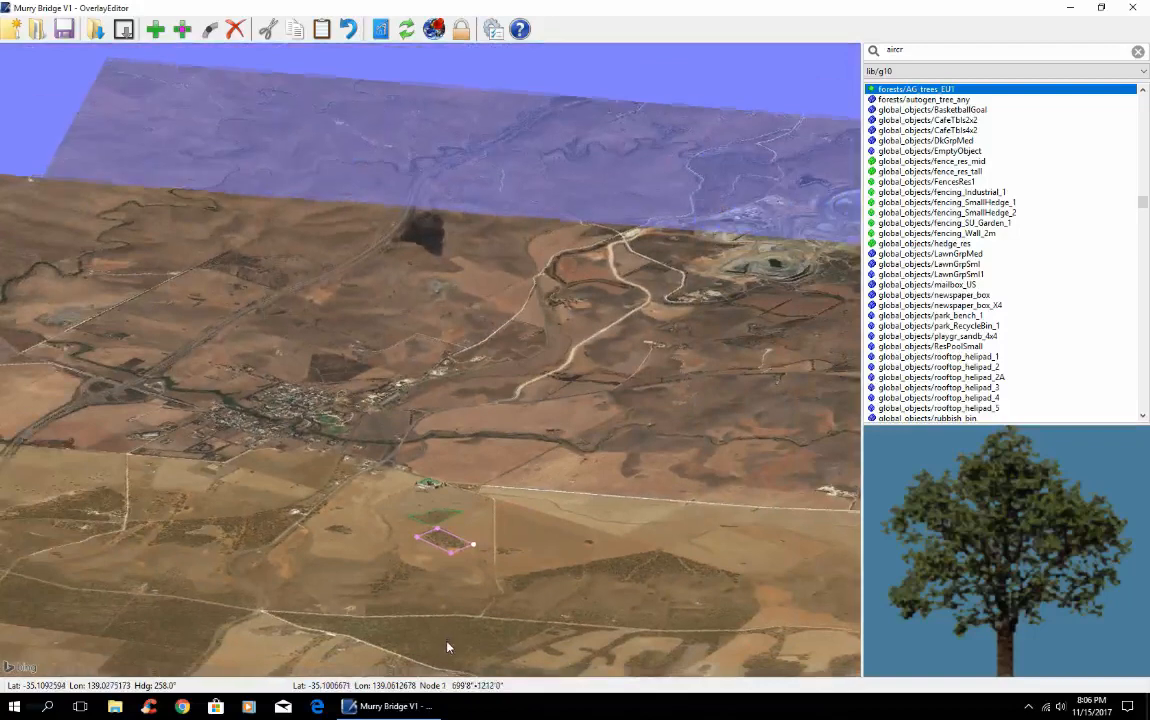
key(Down)
key(Down)
key(Down)
key(Down)
key(Down)
key(Down)
key(Down)
key(Down)
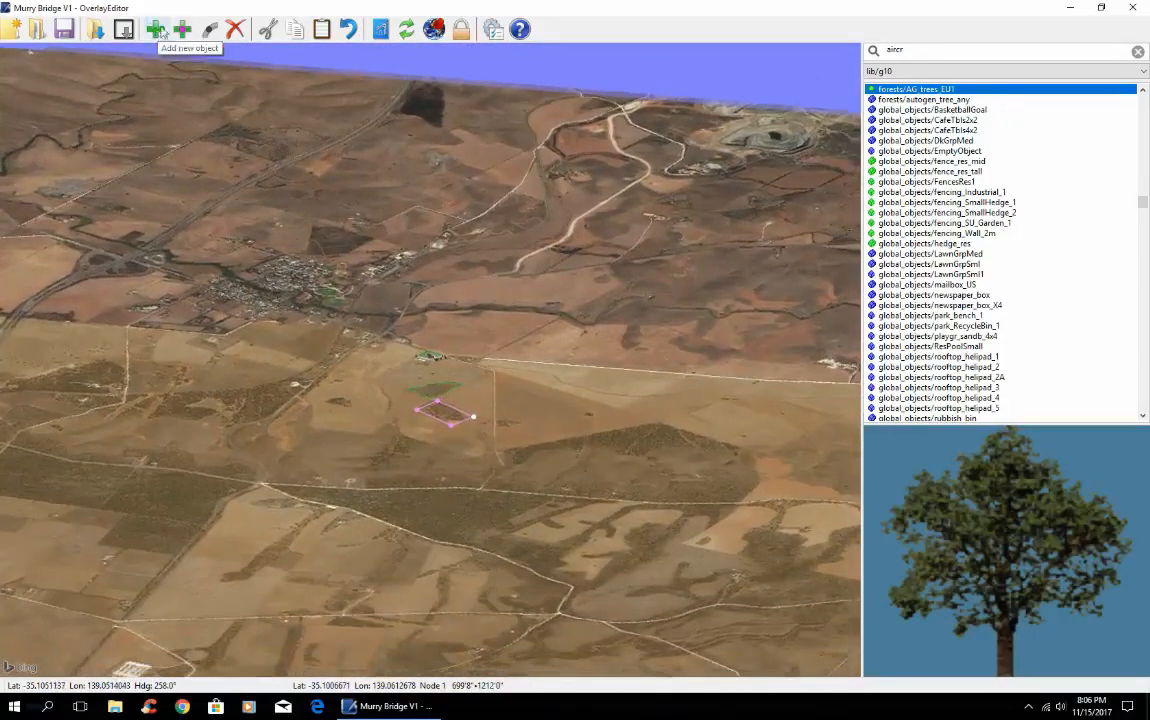
click(155, 29)
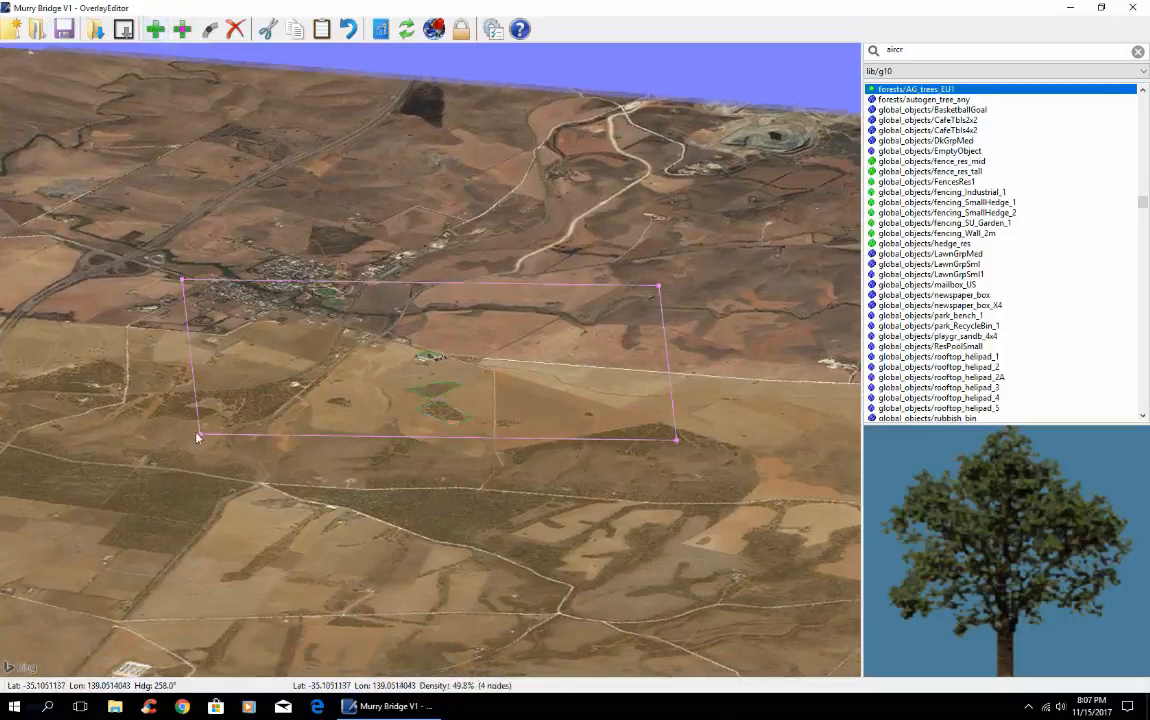
Move two corner nodes of the new forest to the diagonal road, insert two nodes between them, and space all four along the scrub's edge
drag(200, 433, 543, 570)
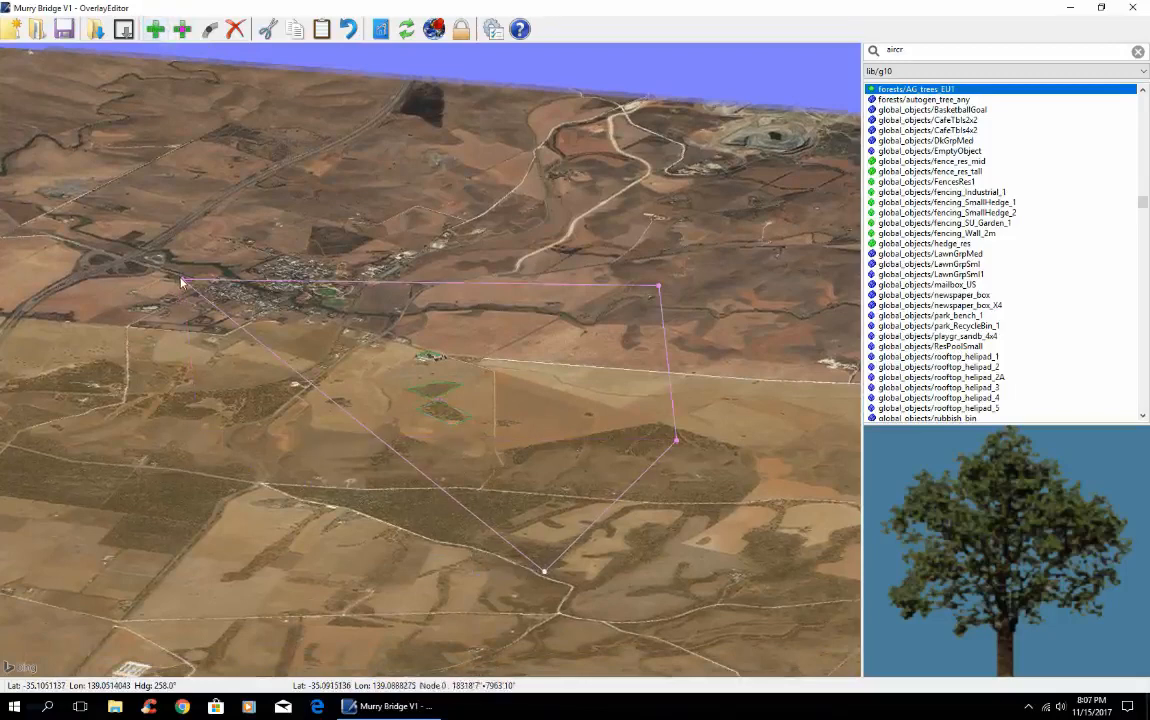
drag(182, 282, 379, 508)
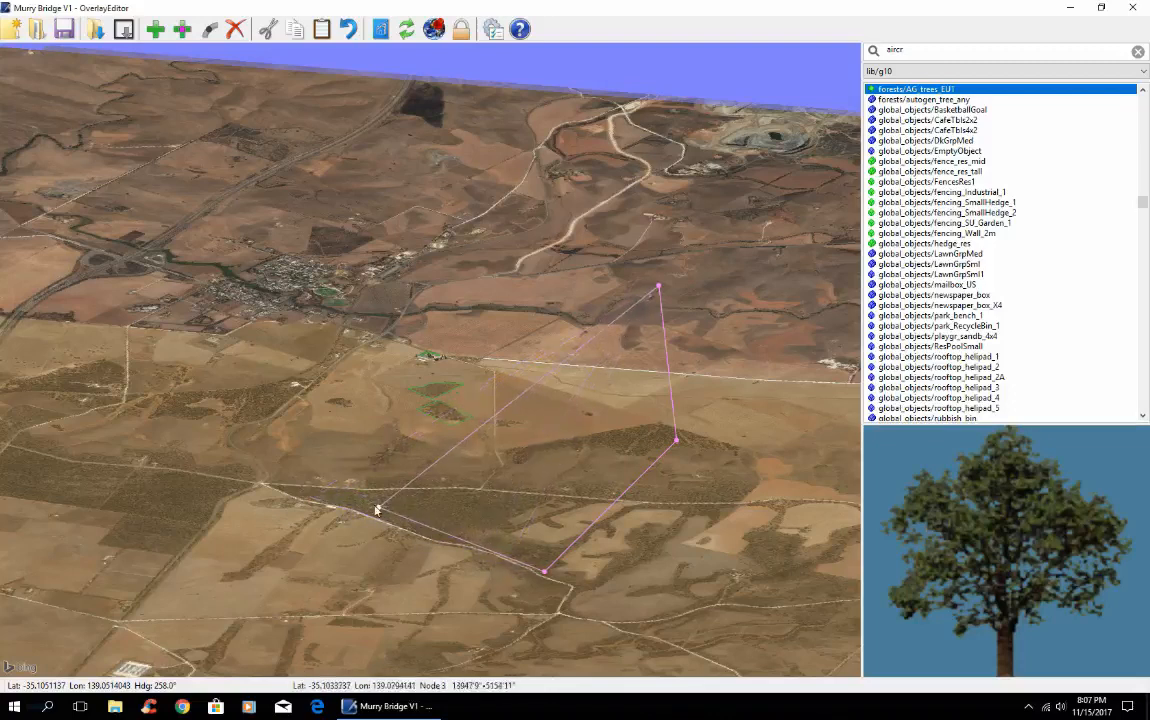
click(156, 29)
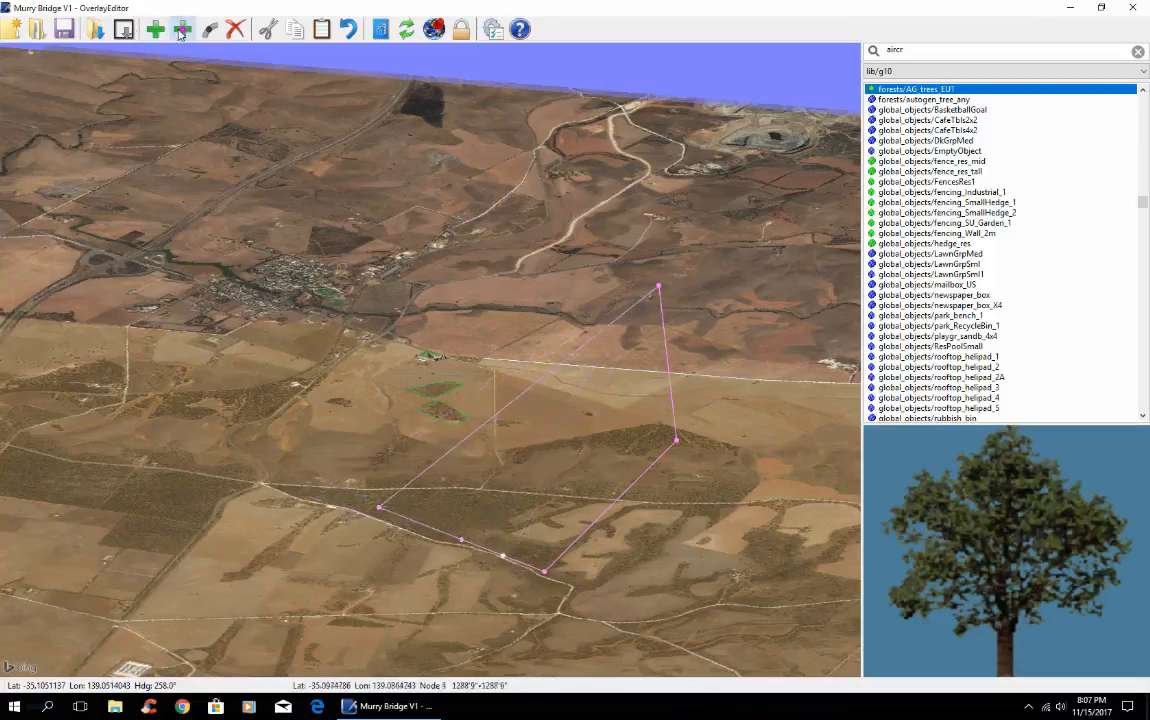
drag(379, 508, 284, 487)
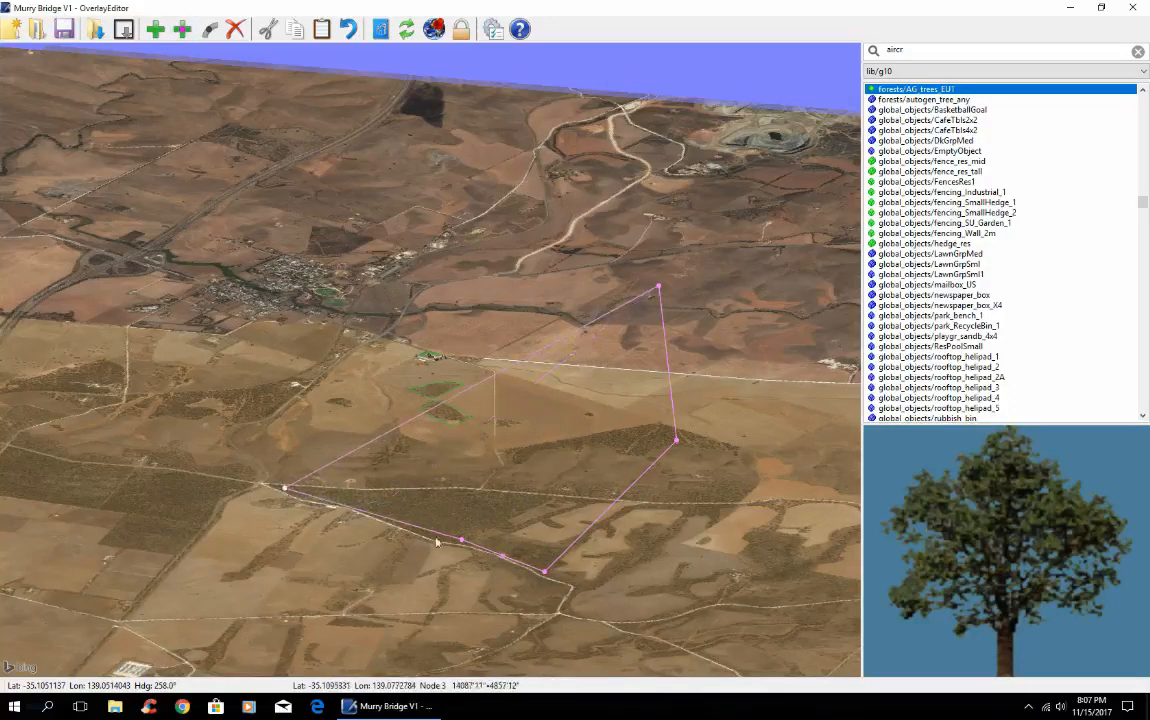
drag(458, 538, 337, 503)
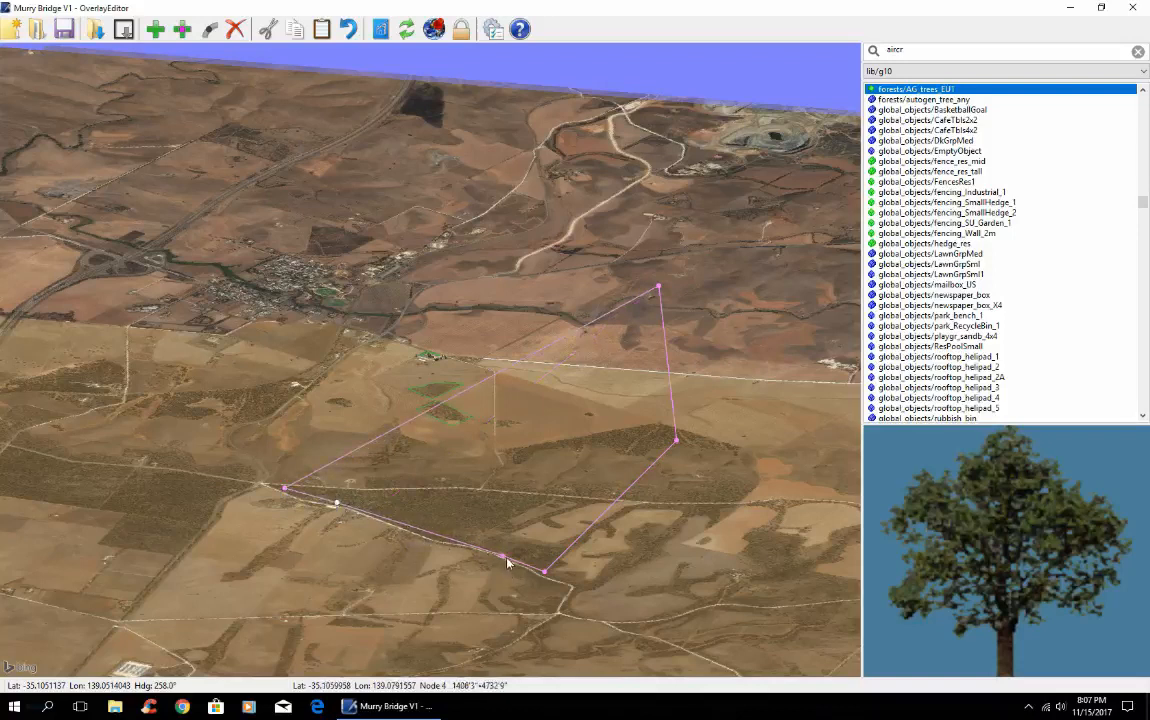
drag(504, 557, 458, 538)
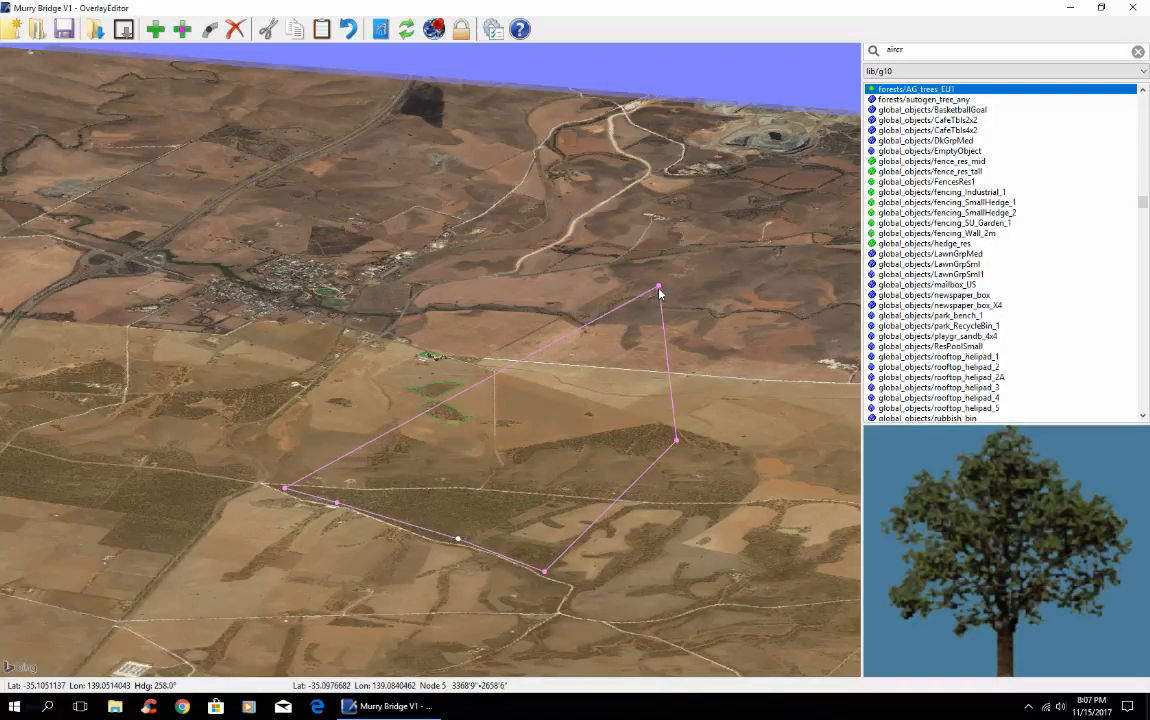
Complete the triangular forest outline with an extra node along the straight road and a notch where the scrub turns inward
drag(659, 291, 570, 501)
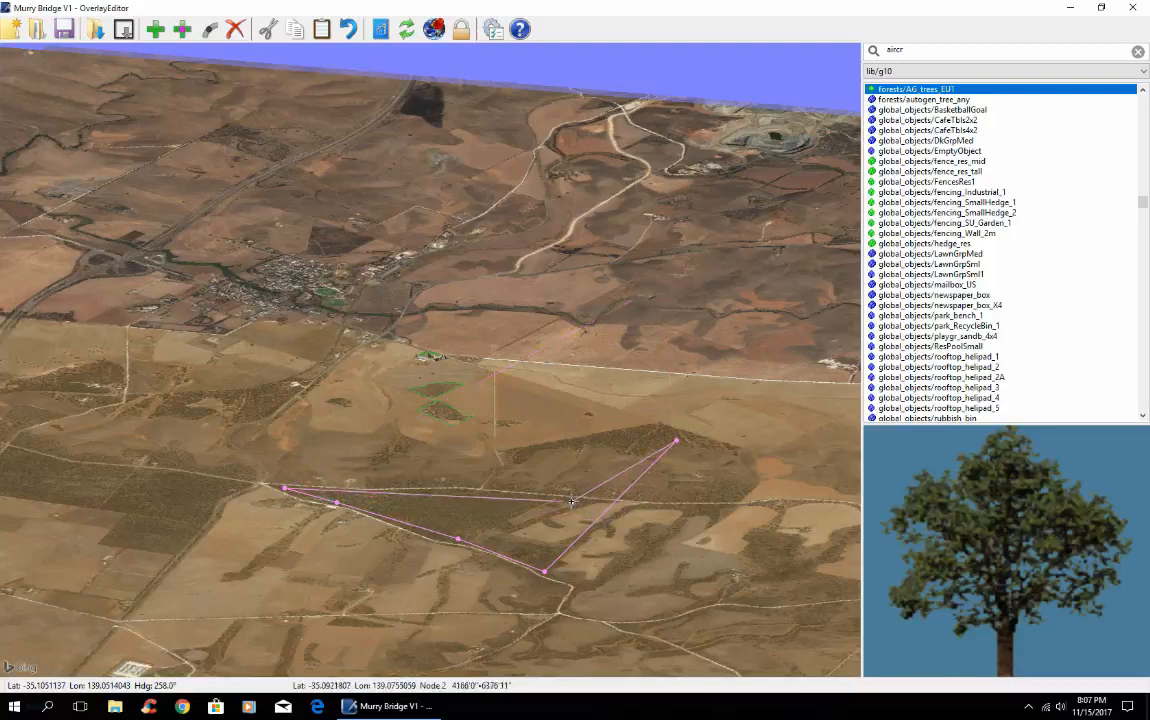
click(181, 33)
drag(428, 497, 459, 493)
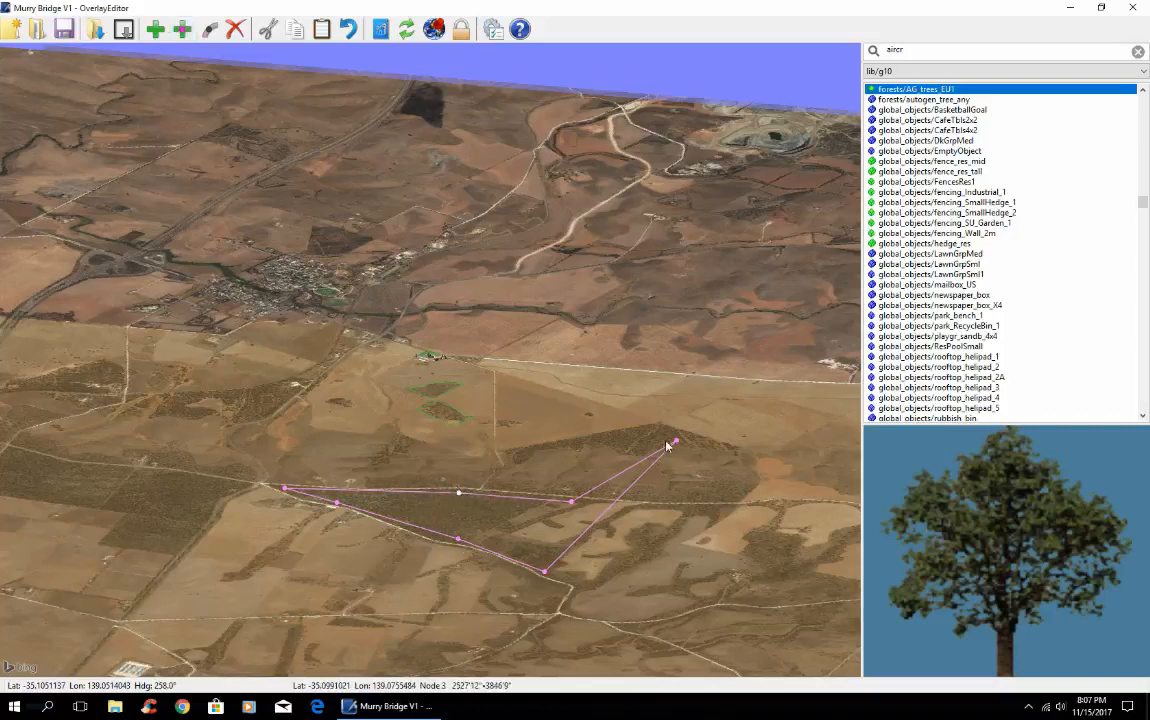
drag(675, 440, 490, 527)
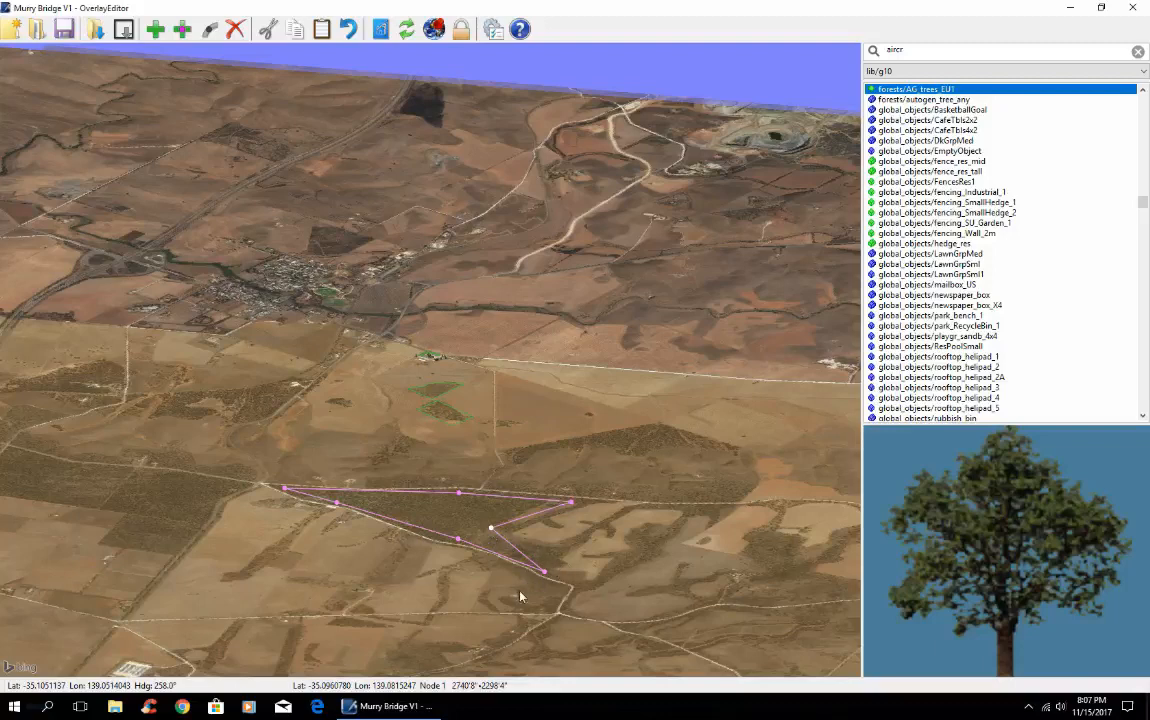
Add another four-node AG_trees_EU1 forest polygon for the large dark scrub block beside the highway
scroll(520, 597, down, 3)
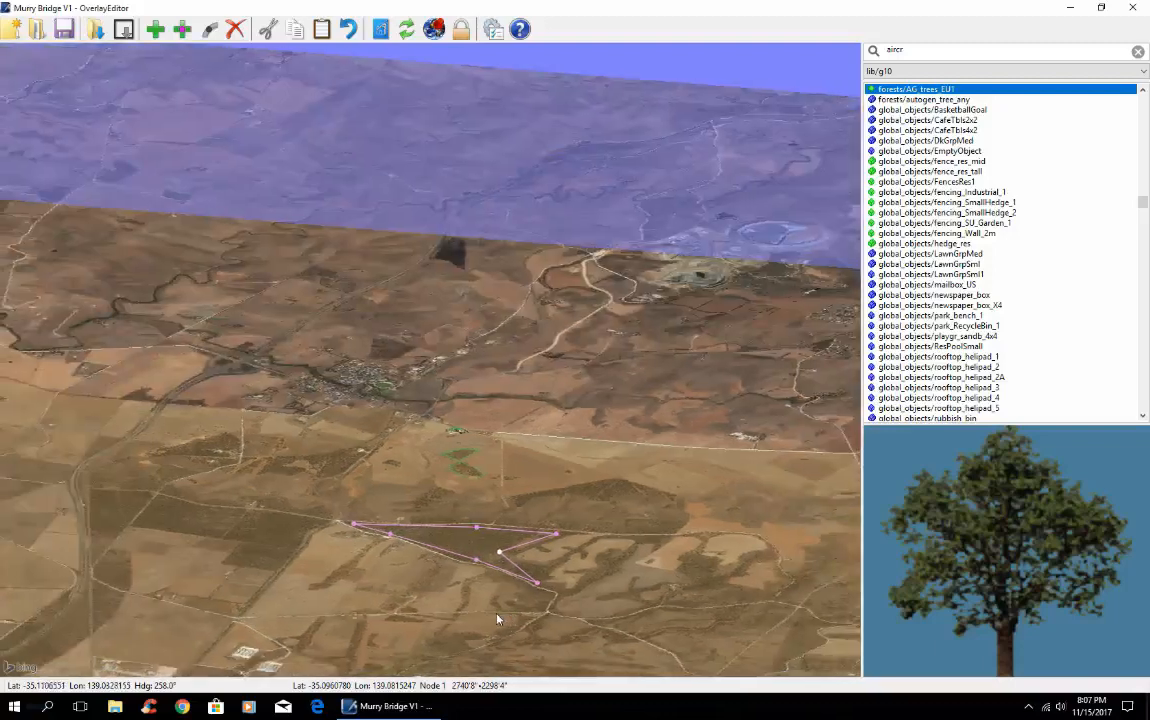
key(Left)
key(Left)
key(Left)
key(Left)
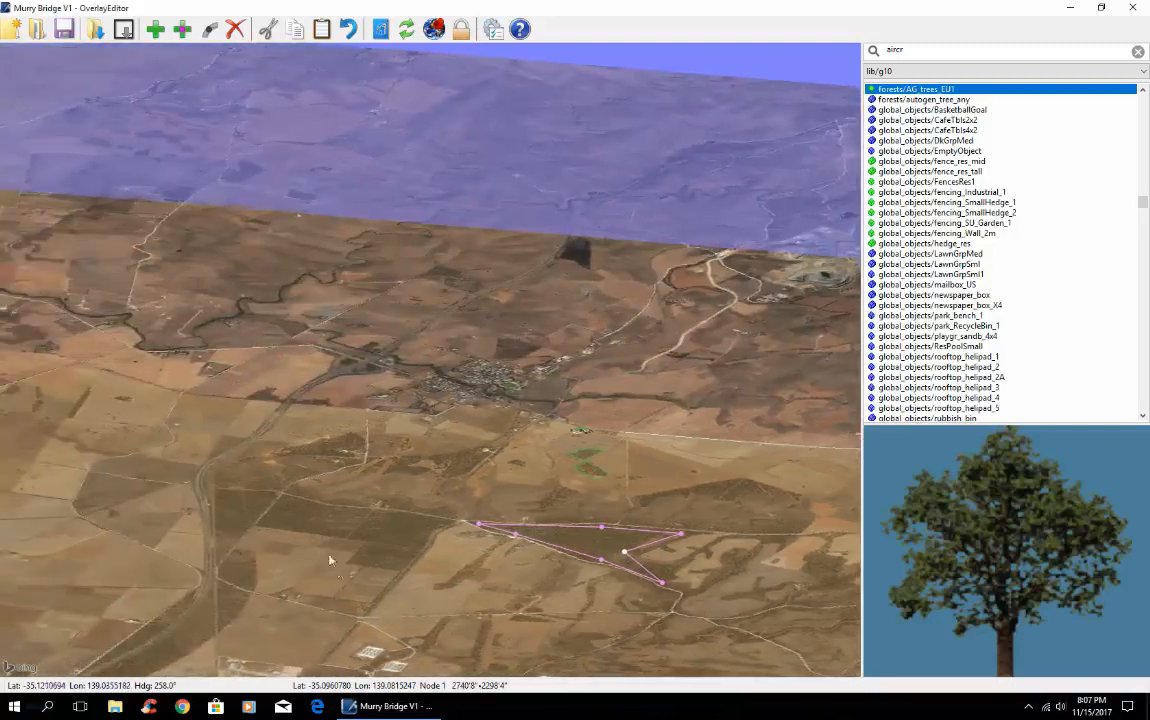
click(154, 30)
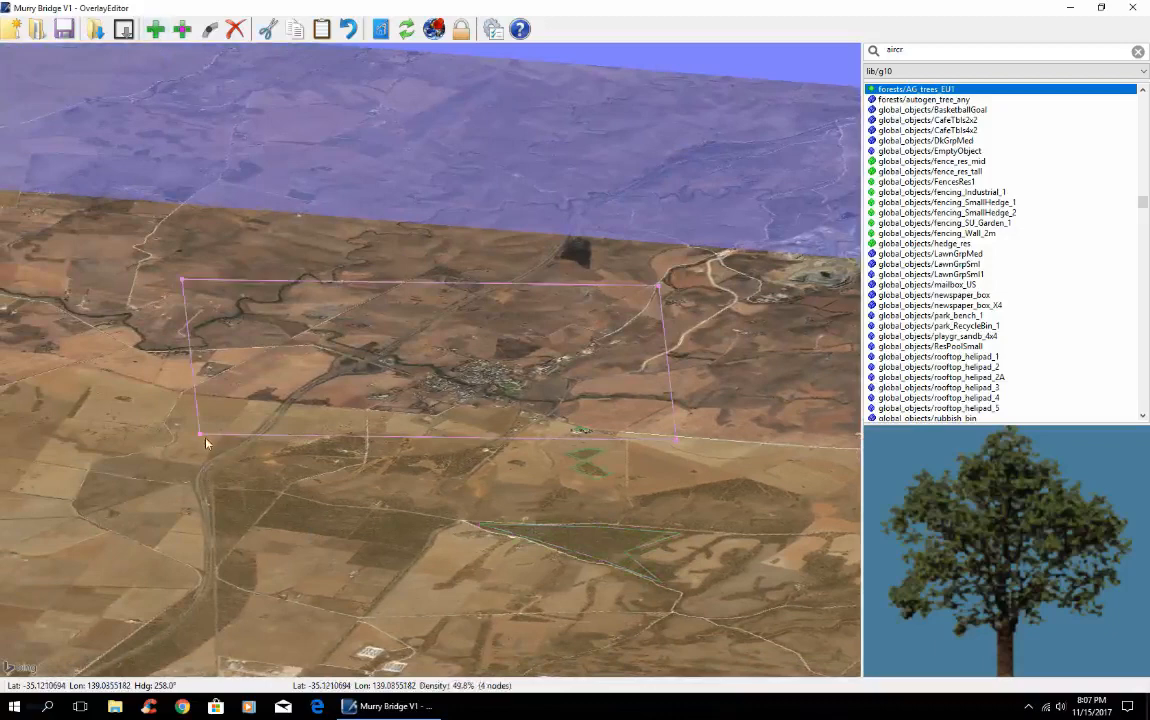
Move the new forest's four nodes to the corners of the scrub block between the highway and the road junction
drag(199, 433, 215, 567)
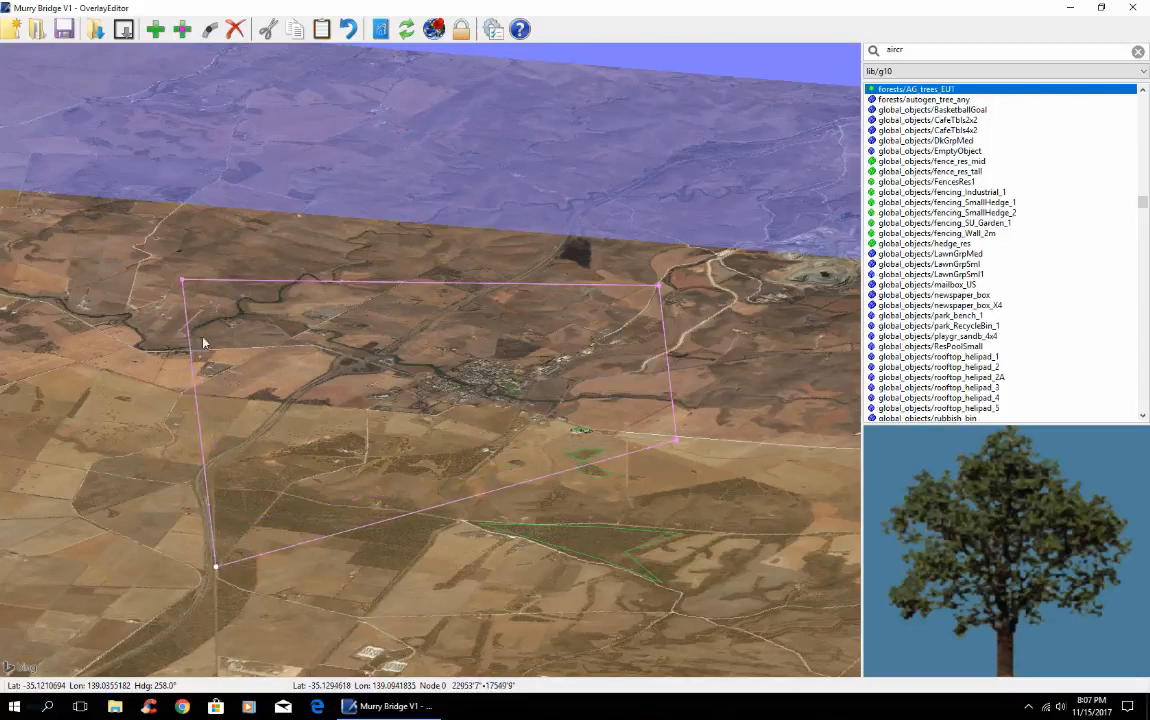
drag(180, 283, 216, 471)
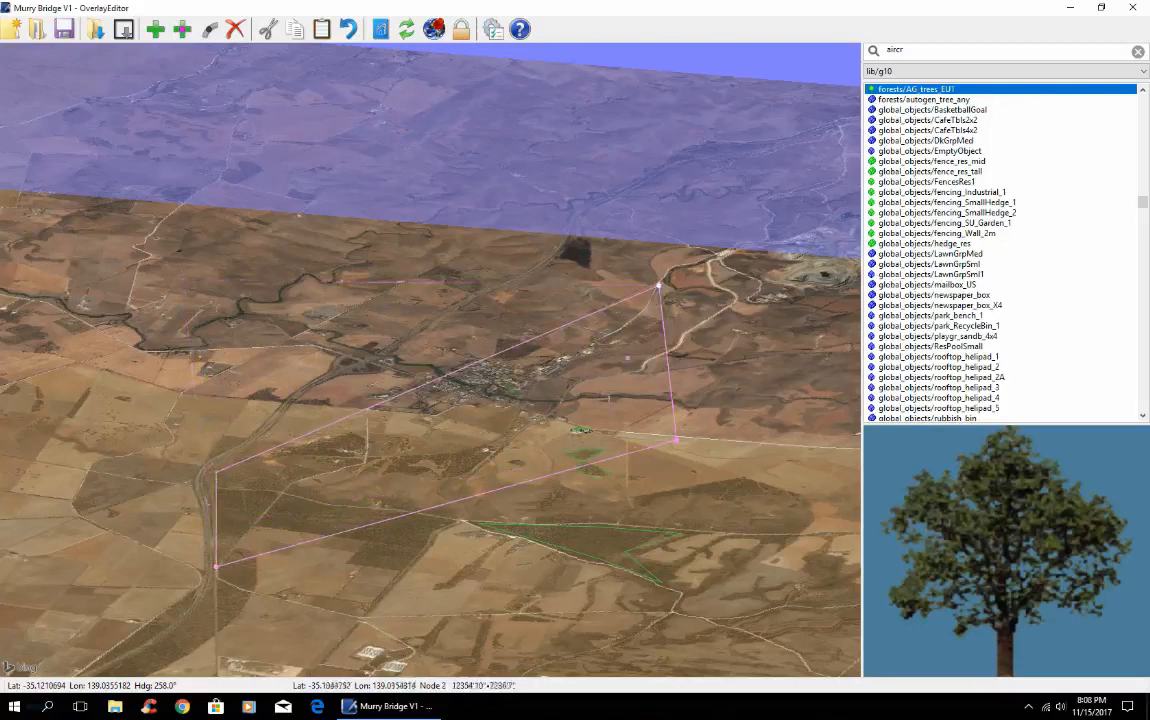
drag(657, 287, 439, 522)
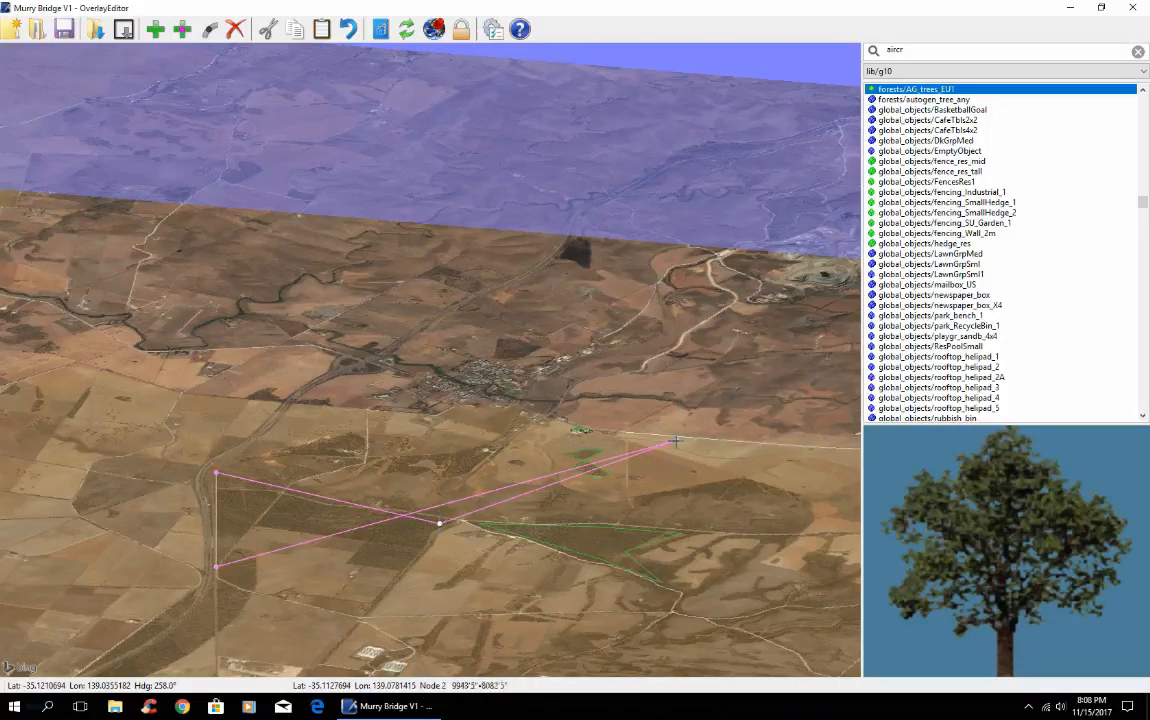
drag(675, 441, 398, 575)
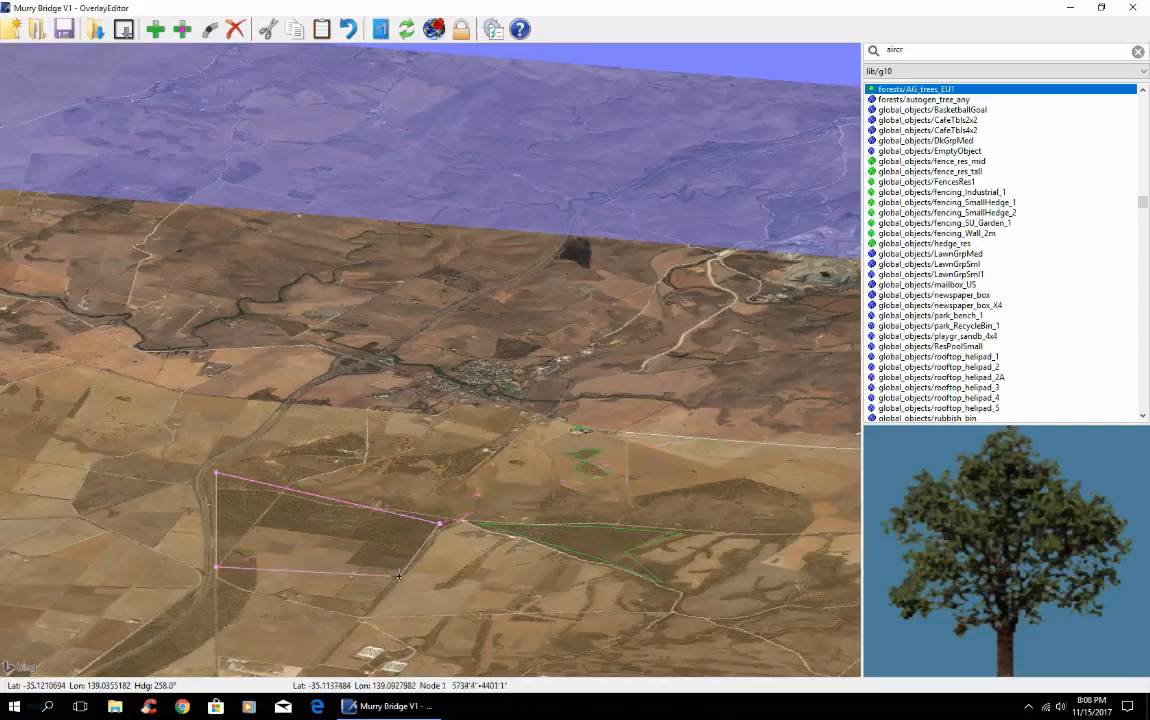
click(214, 566)
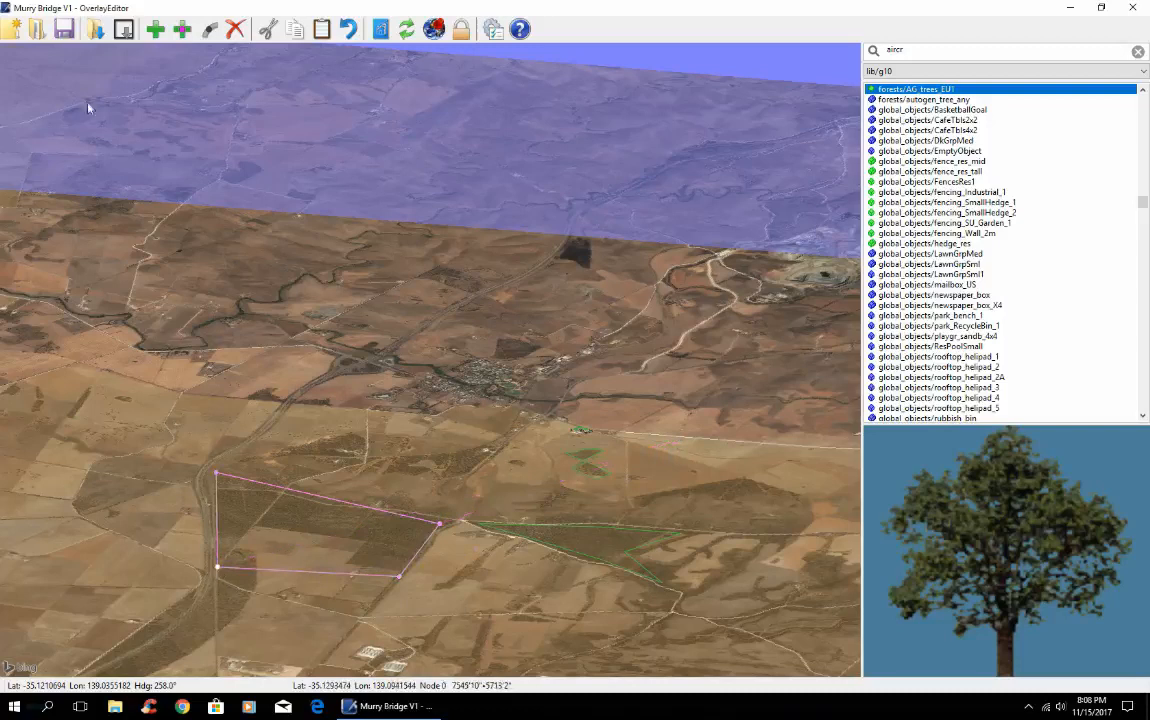
Insert three nodes along the forest's field-side edge and position them so the bare field is cut out of the polygon
click(160, 29)
drag(353, 574, 348, 562)
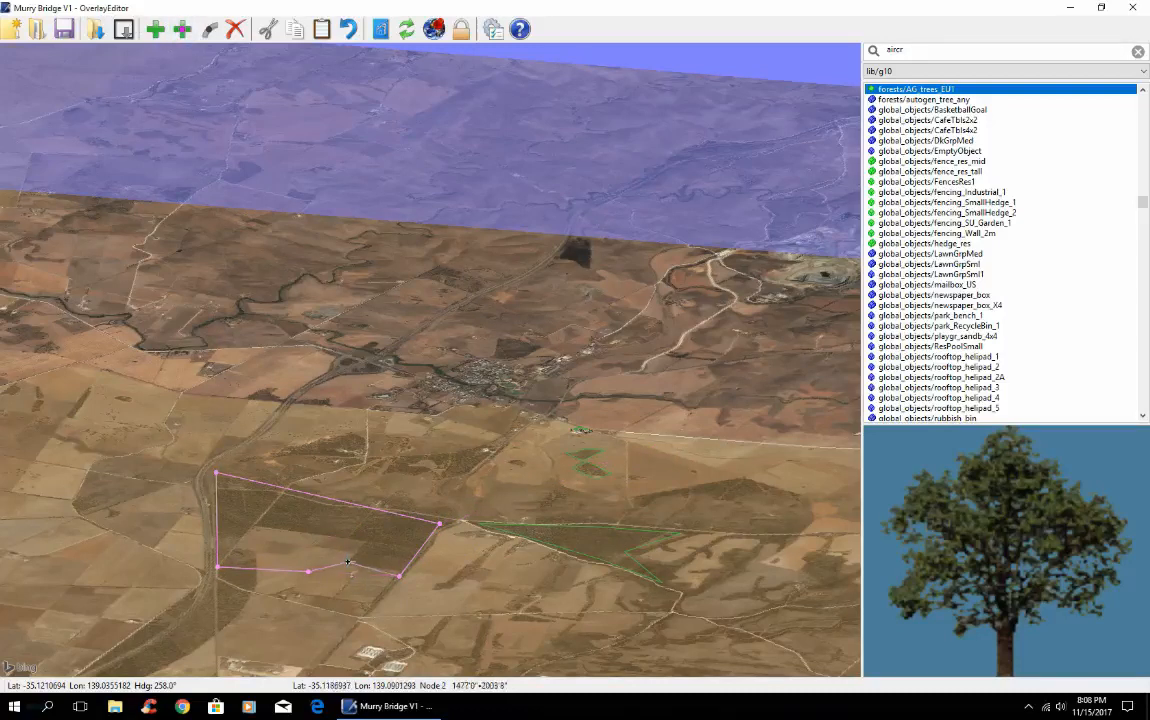
click(399, 575)
drag(307, 571, 361, 540)
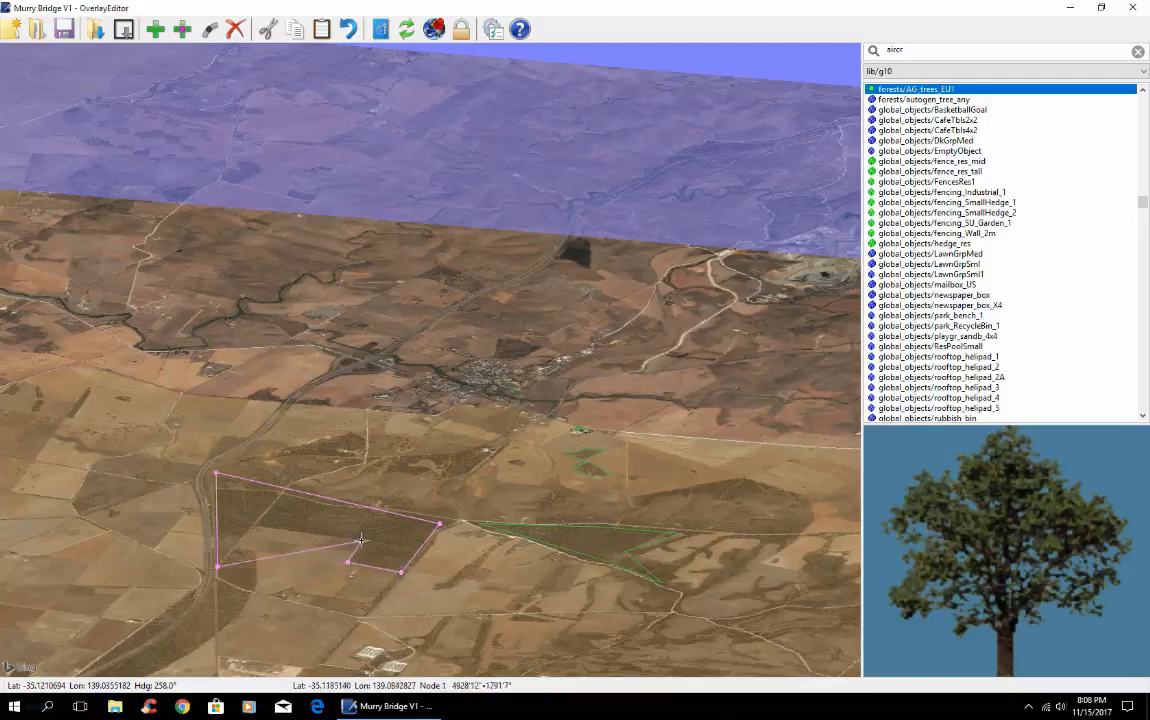
click(217, 565)
click(182, 31)
drag(289, 553, 254, 526)
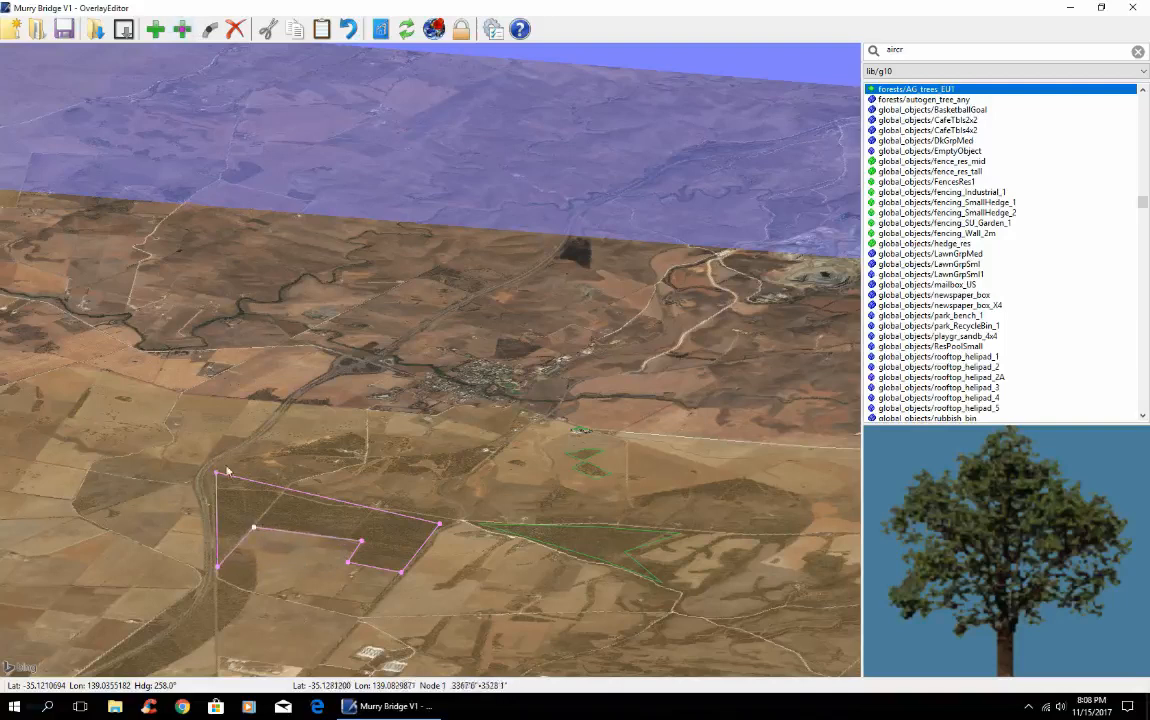
Adjust the forest's highway-side and junction-side corner nodes so its long edge follows the road bordering the scrub
drag(216, 473, 220, 487)
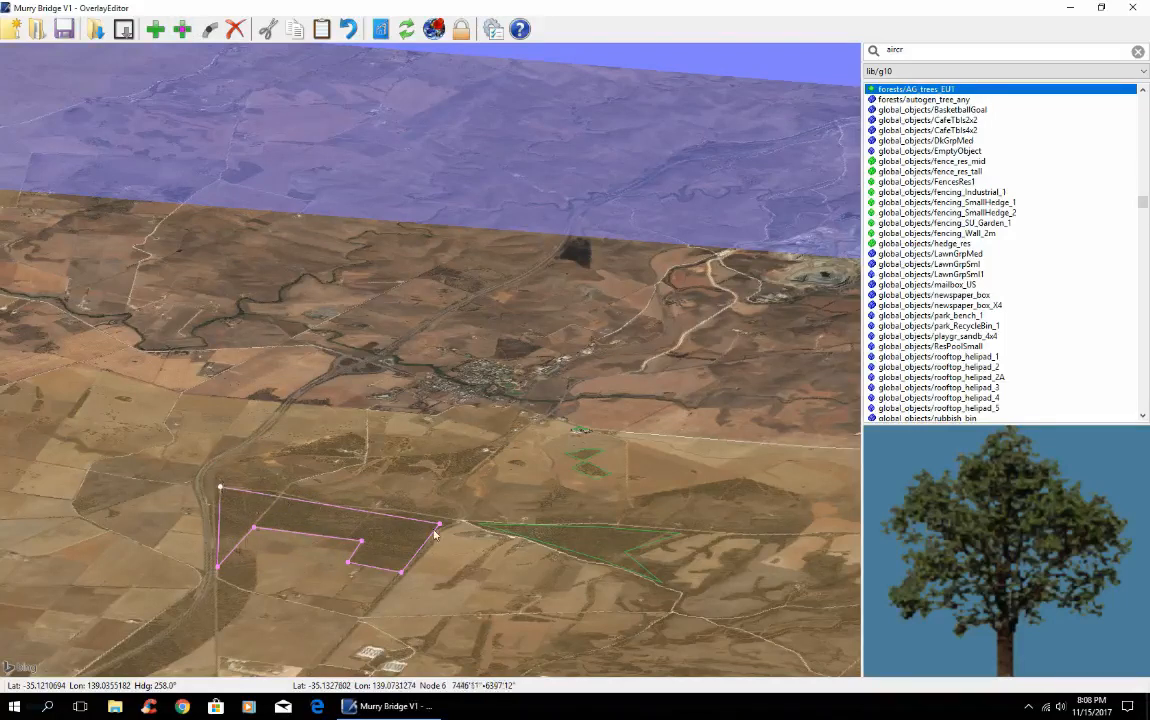
drag(439, 522, 445, 522)
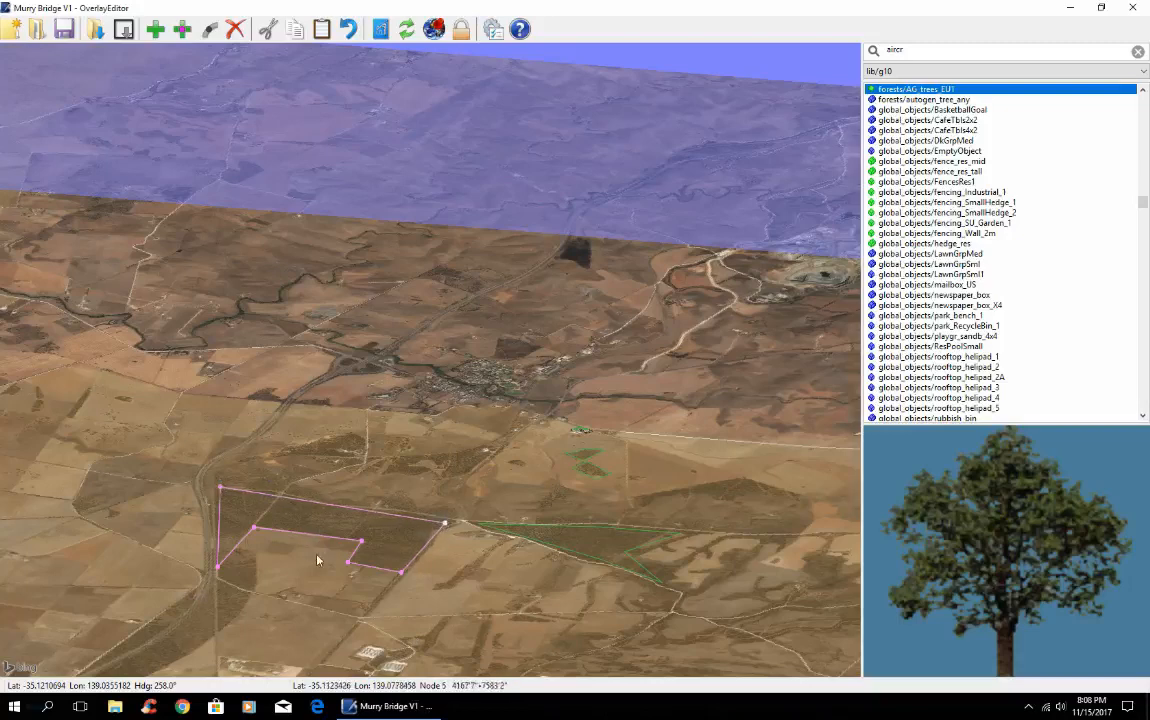
scroll(294, 615, down, 1)
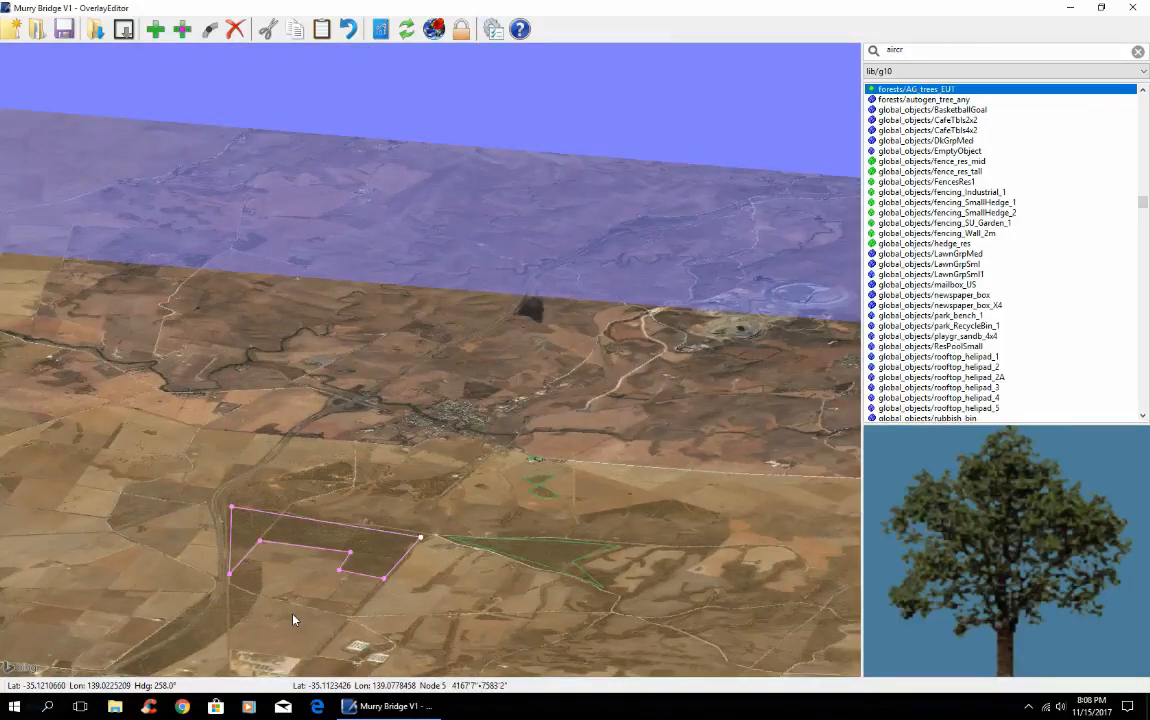
scroll(293, 615, up, 3)
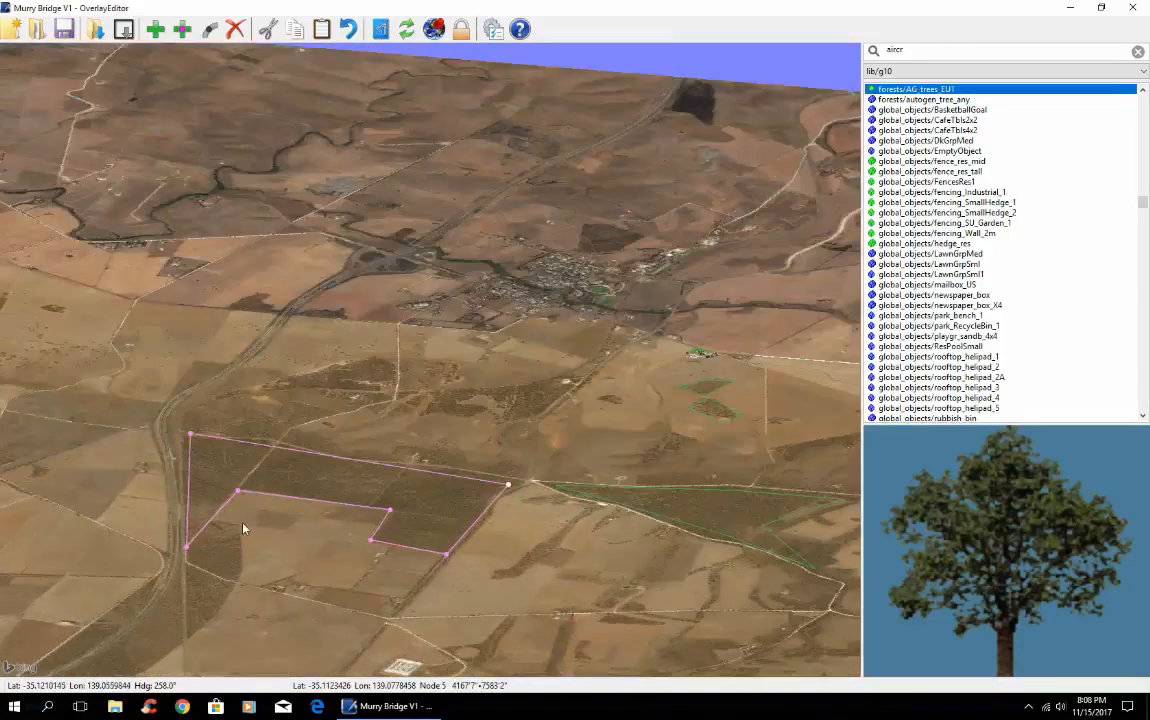
scroll(424, 396, up, 3)
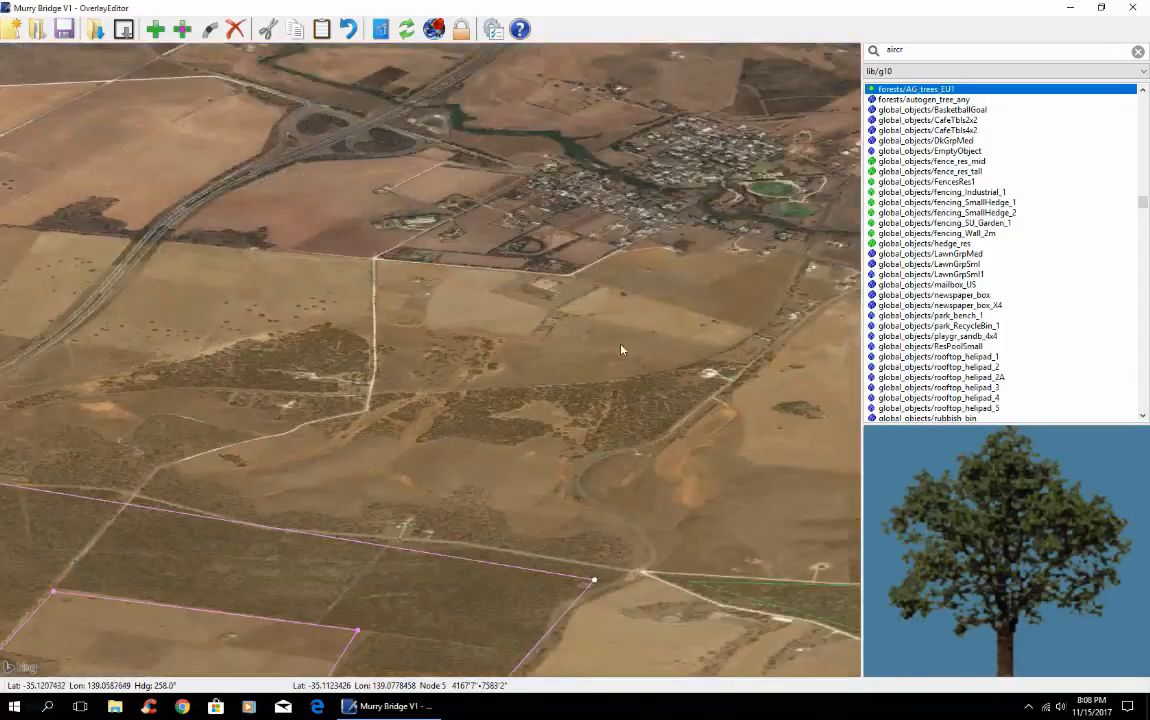
scroll(715, 258, down, 2)
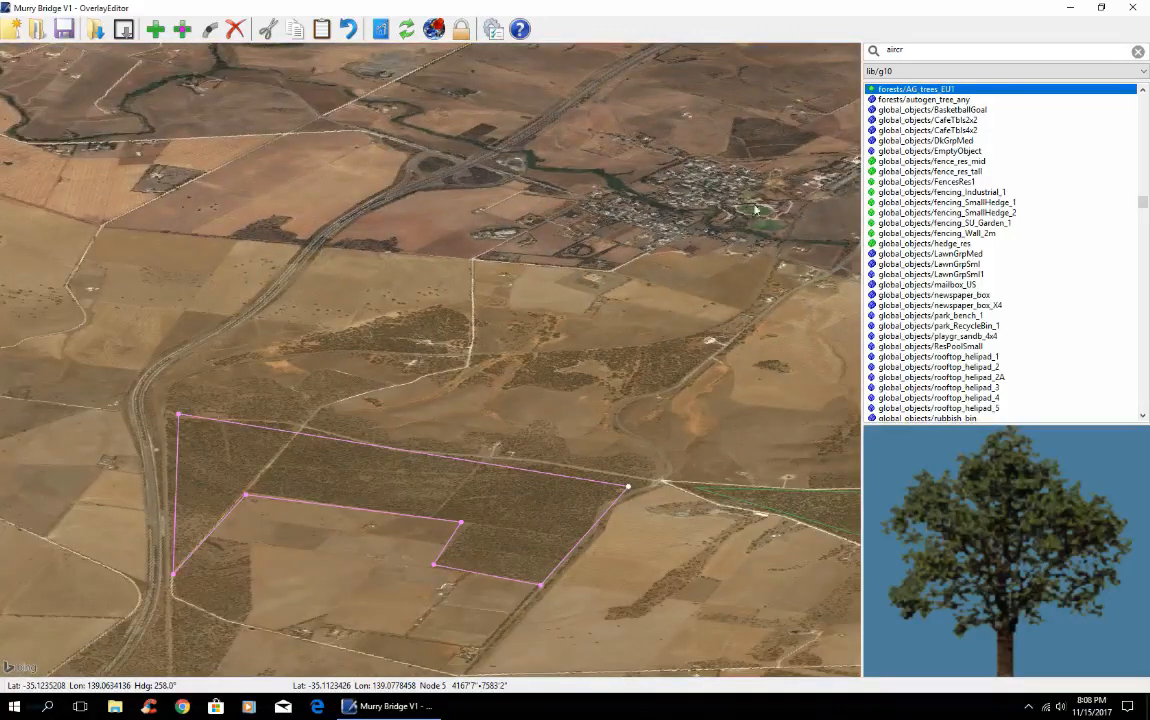
Switch the object library to Exclusions and add an Exclude: Strings zone over the scrubland next to the forest
click(1143, 71)
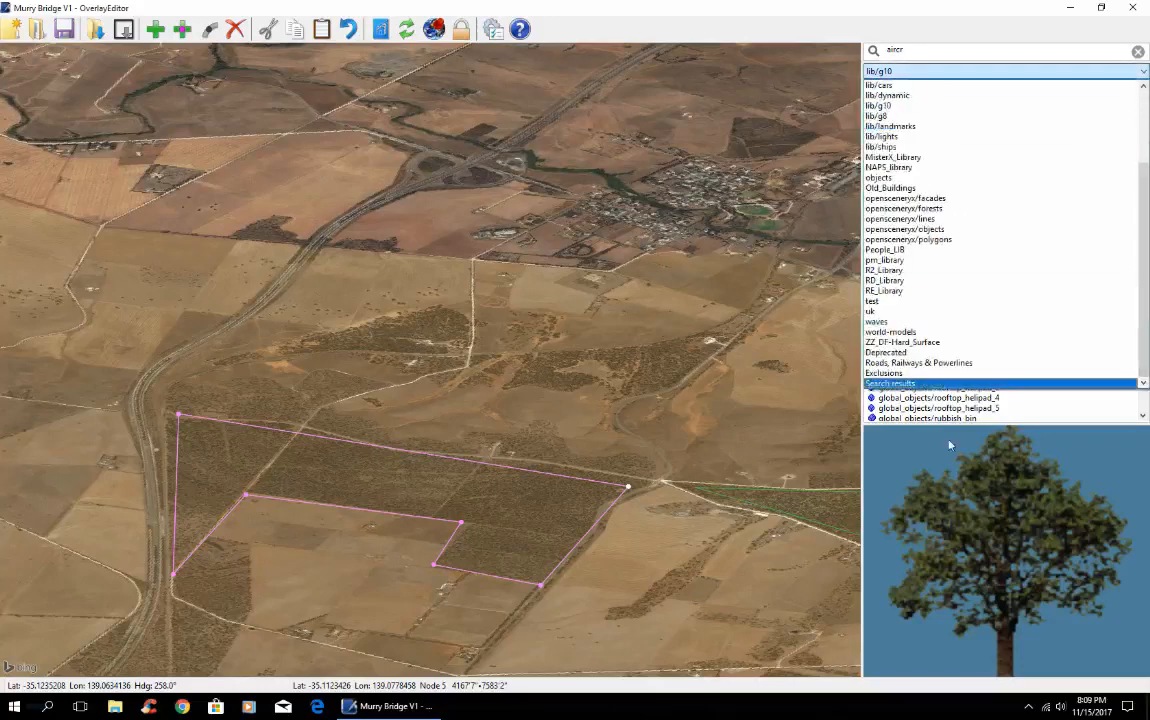
click(884, 373)
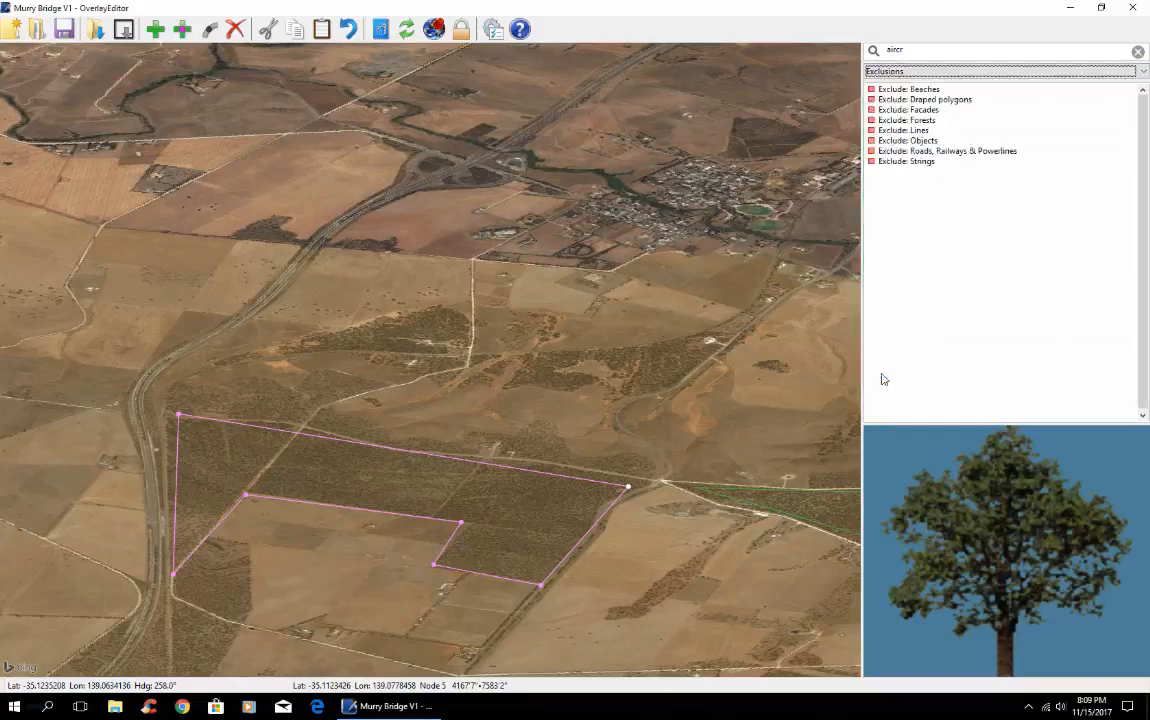
click(897, 162)
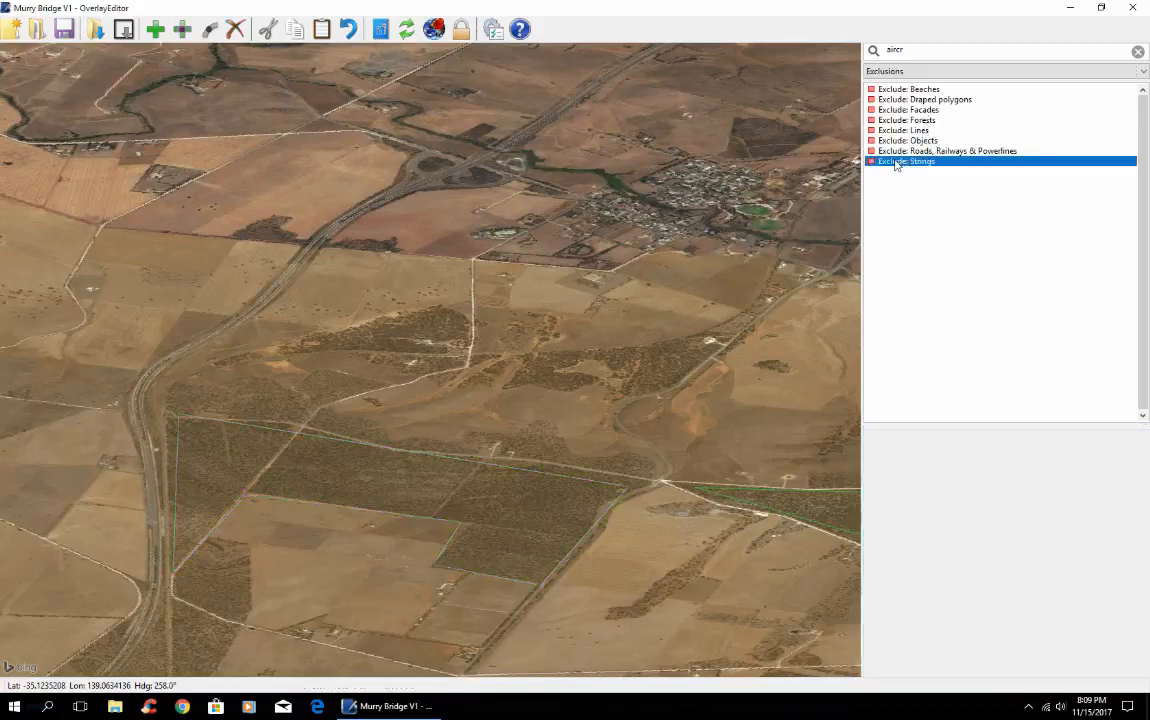
click(155, 30)
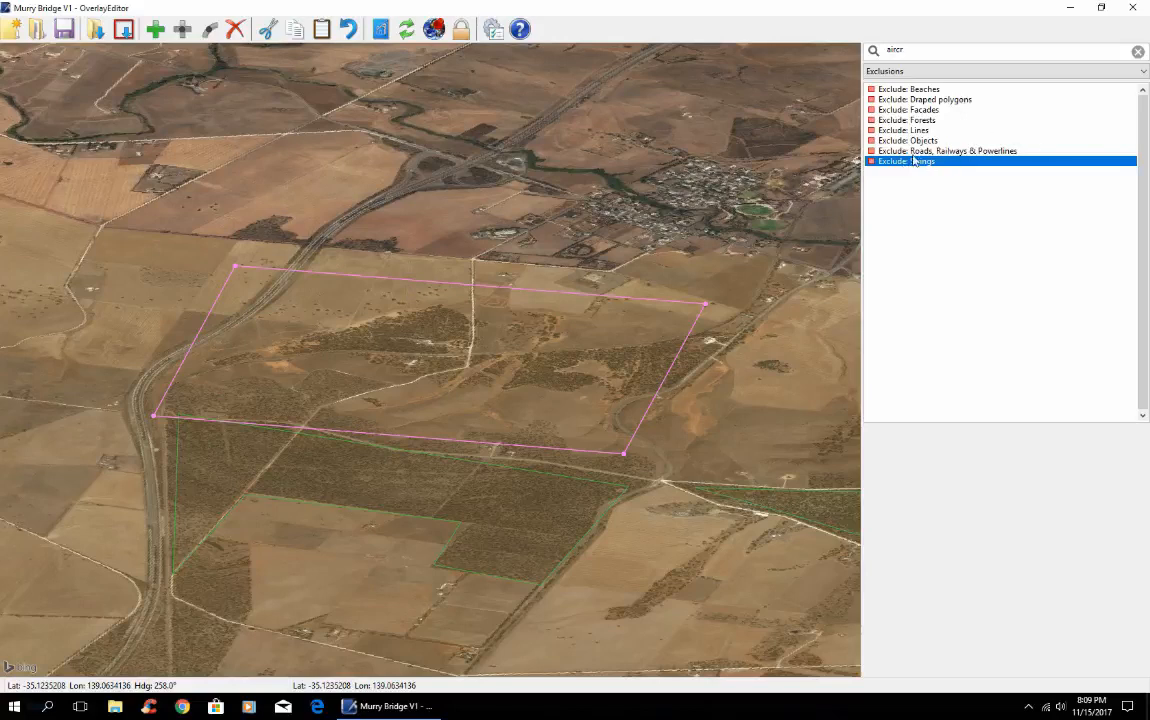
click(980, 275)
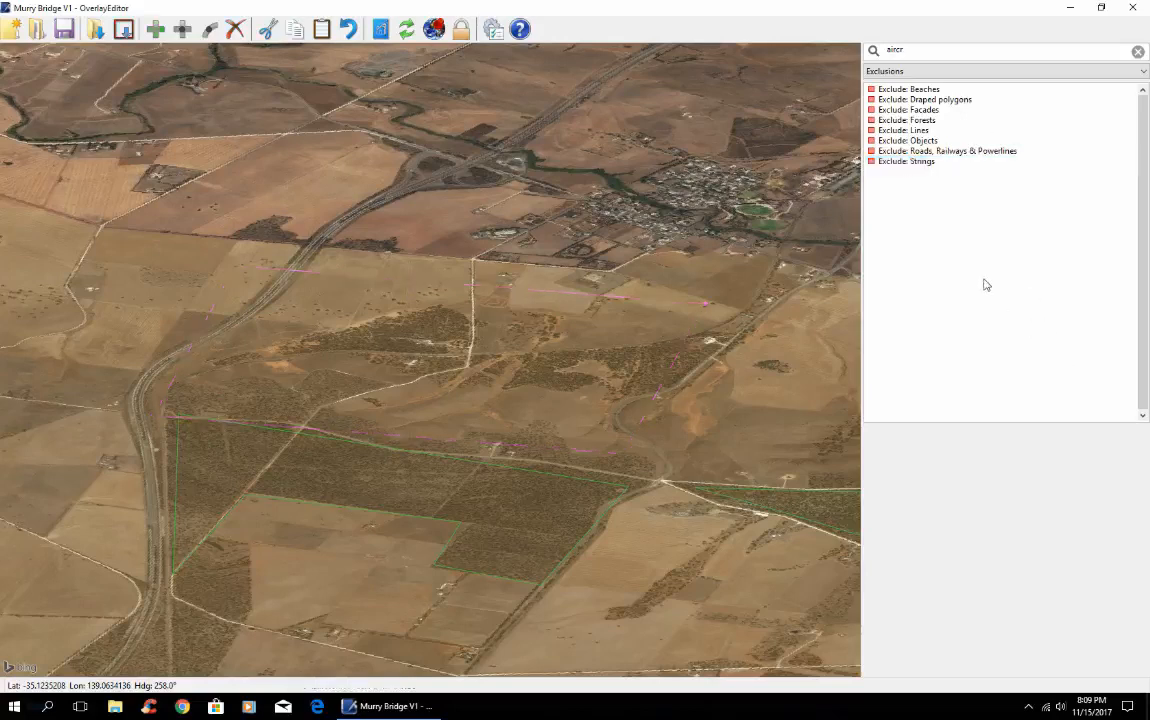
Add an Exclude: Objects zone over the scenery area near the forest polygons and save the Murry Bridge V1 scenery
click(903, 142)
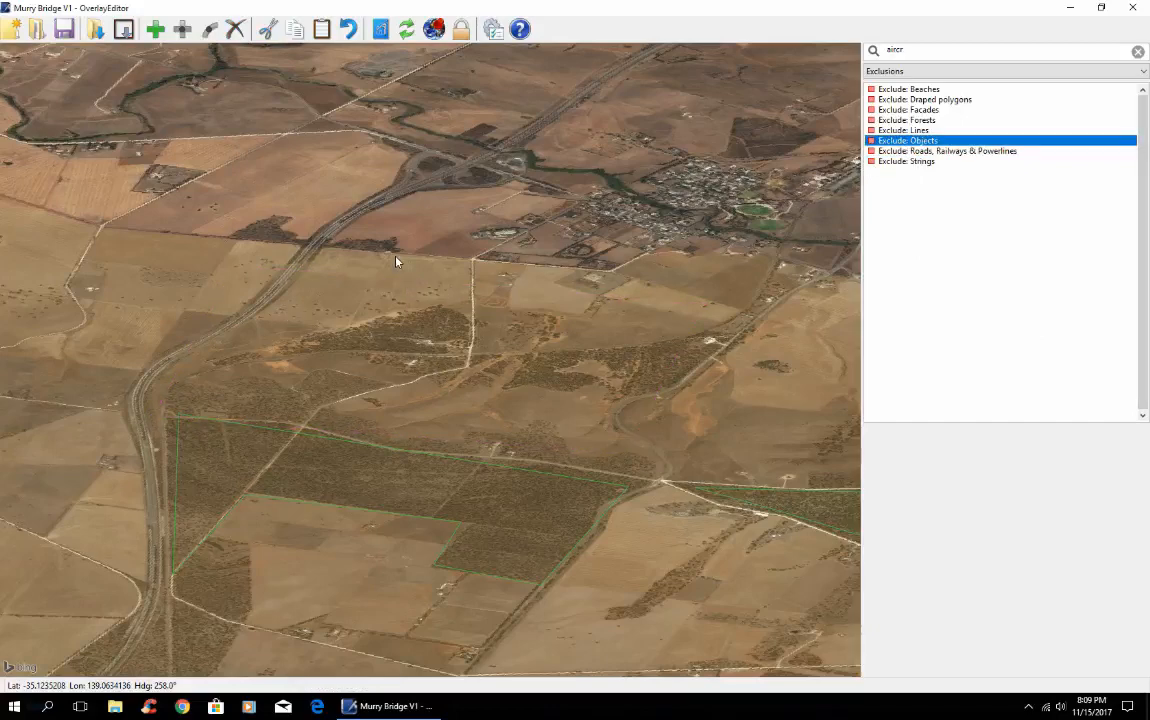
scroll(399, 261, down, 4)
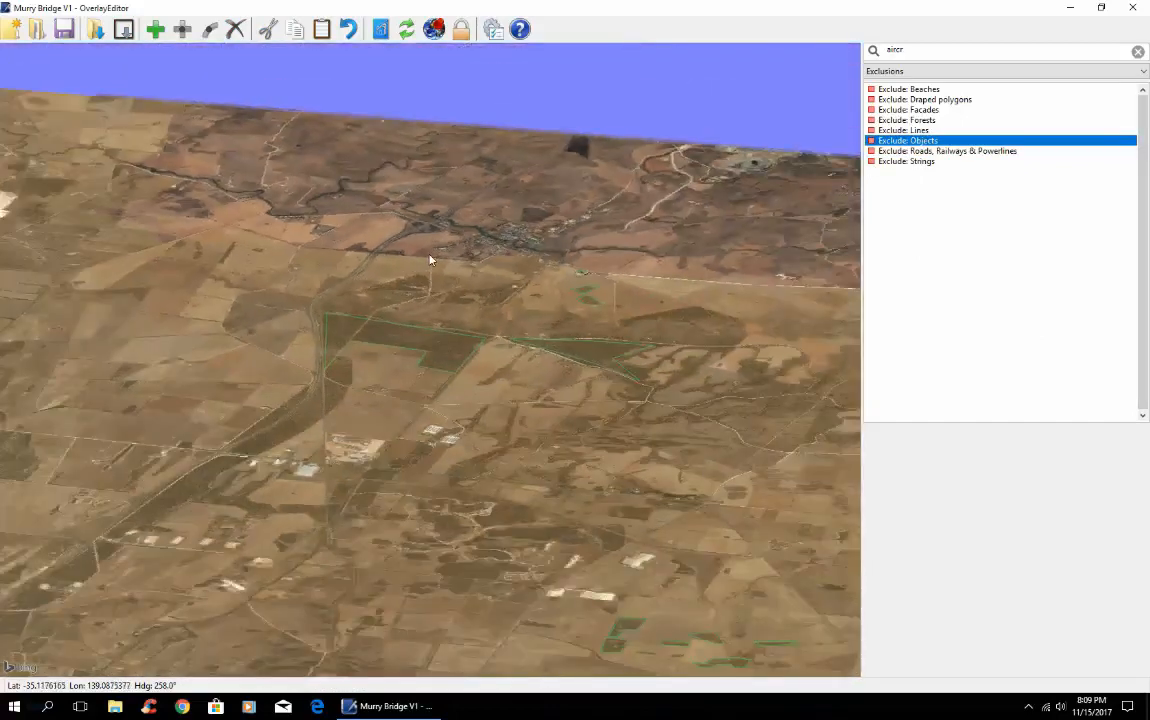
click(157, 33)
click(63, 31)
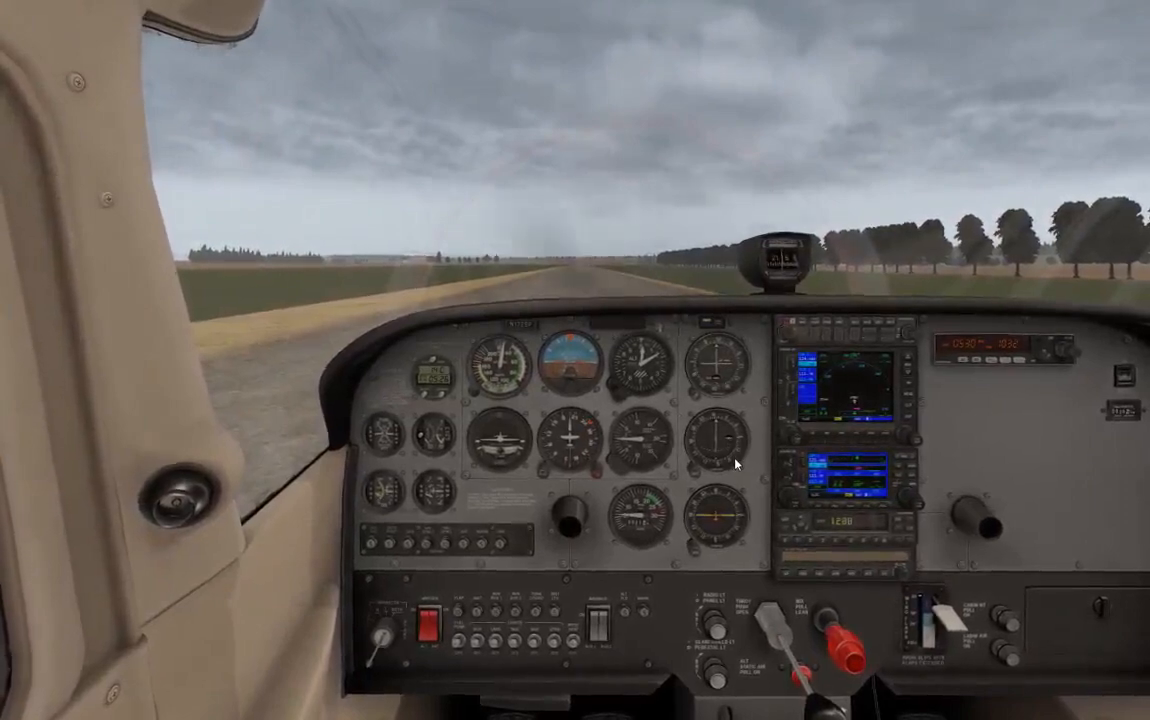
Switch to X-Plane and inspect the surrounding scenery in flight through the aircraft's side window and windscreen
scroll(741, 467, down, 3)
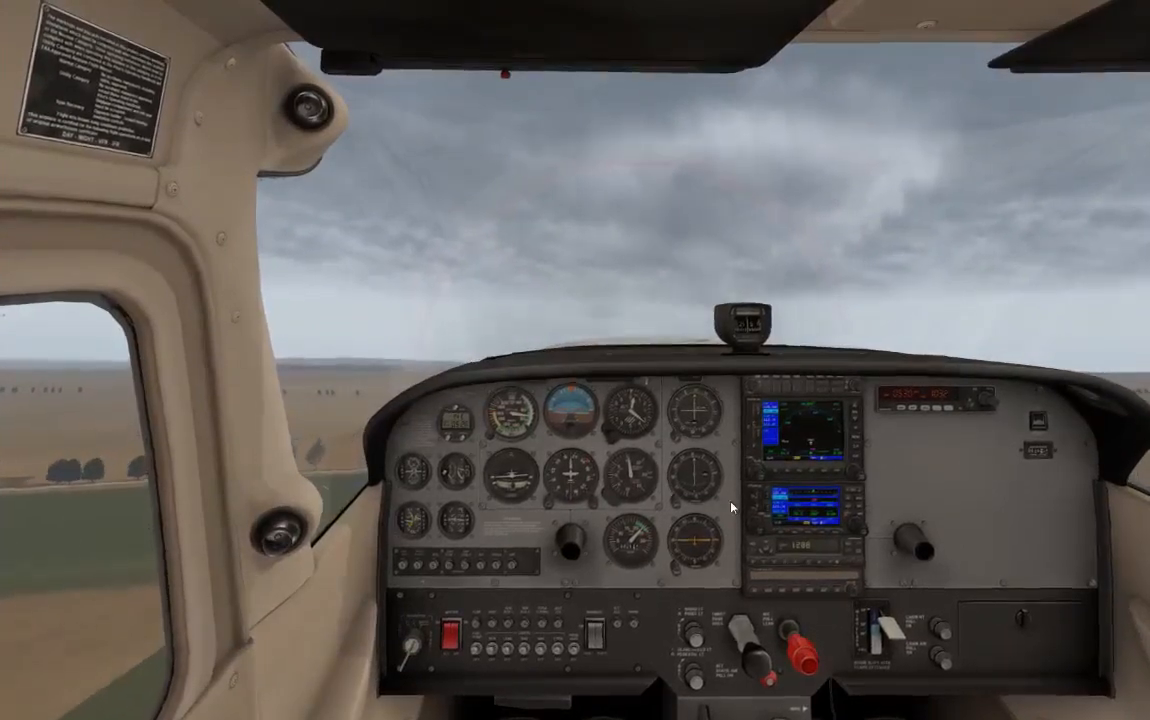
key(q)
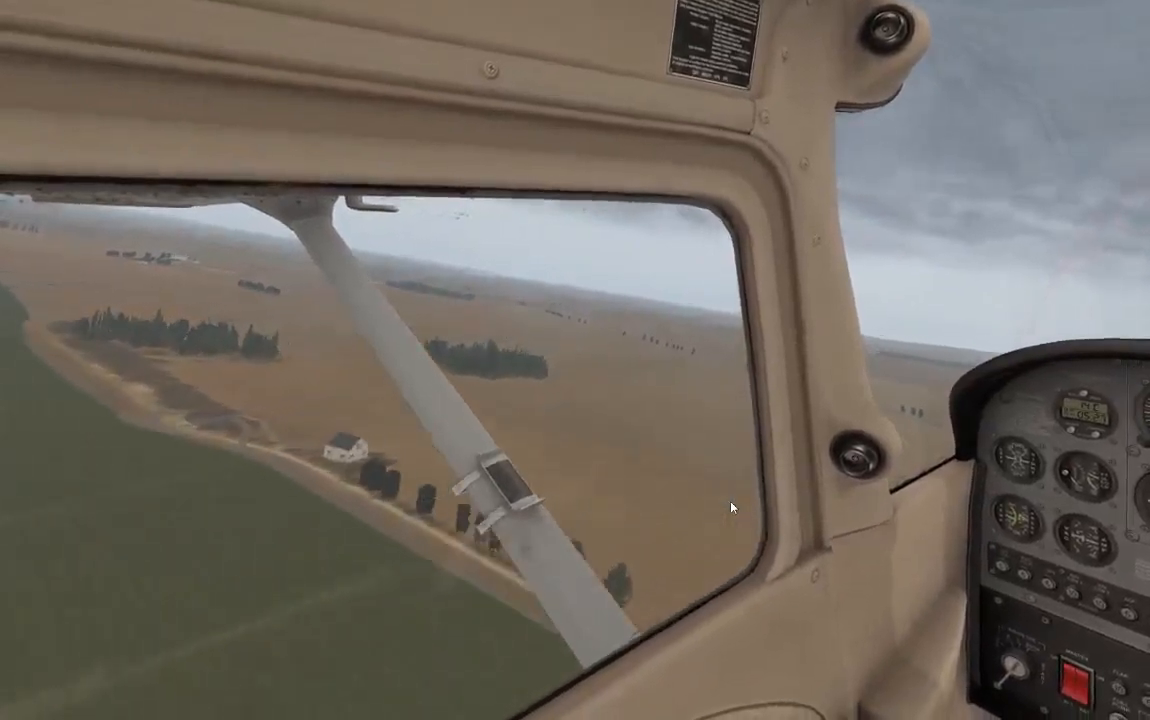
key(e)
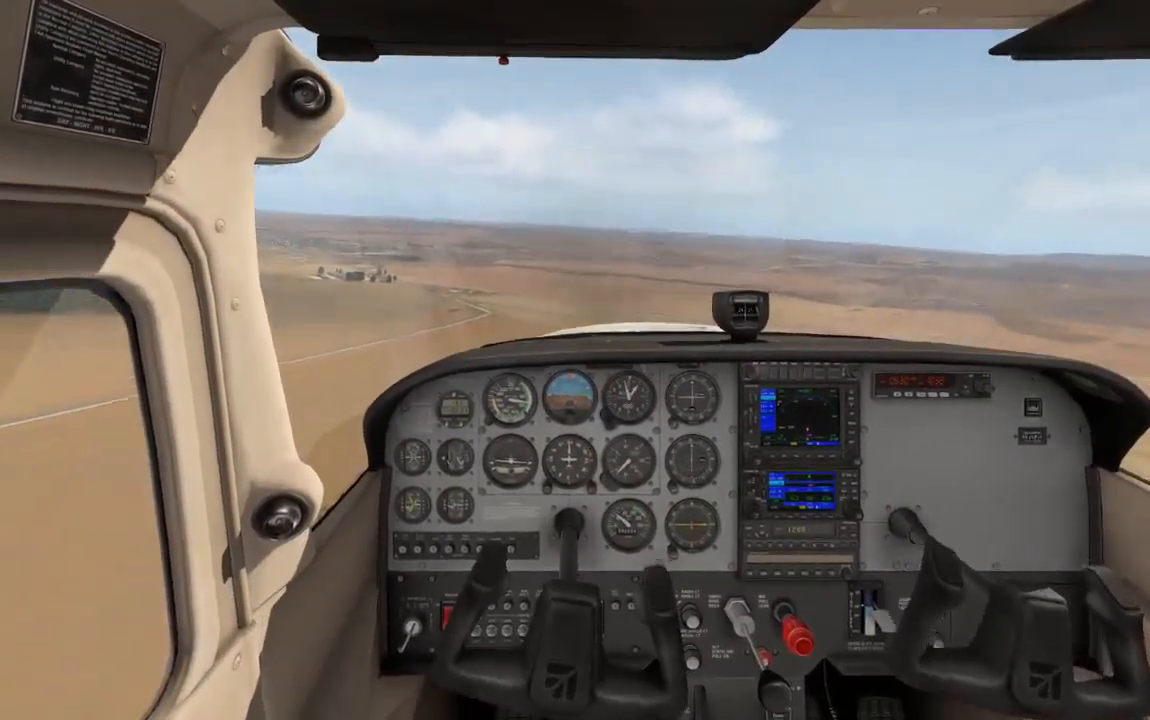
scroll(575, 360, up, 3)
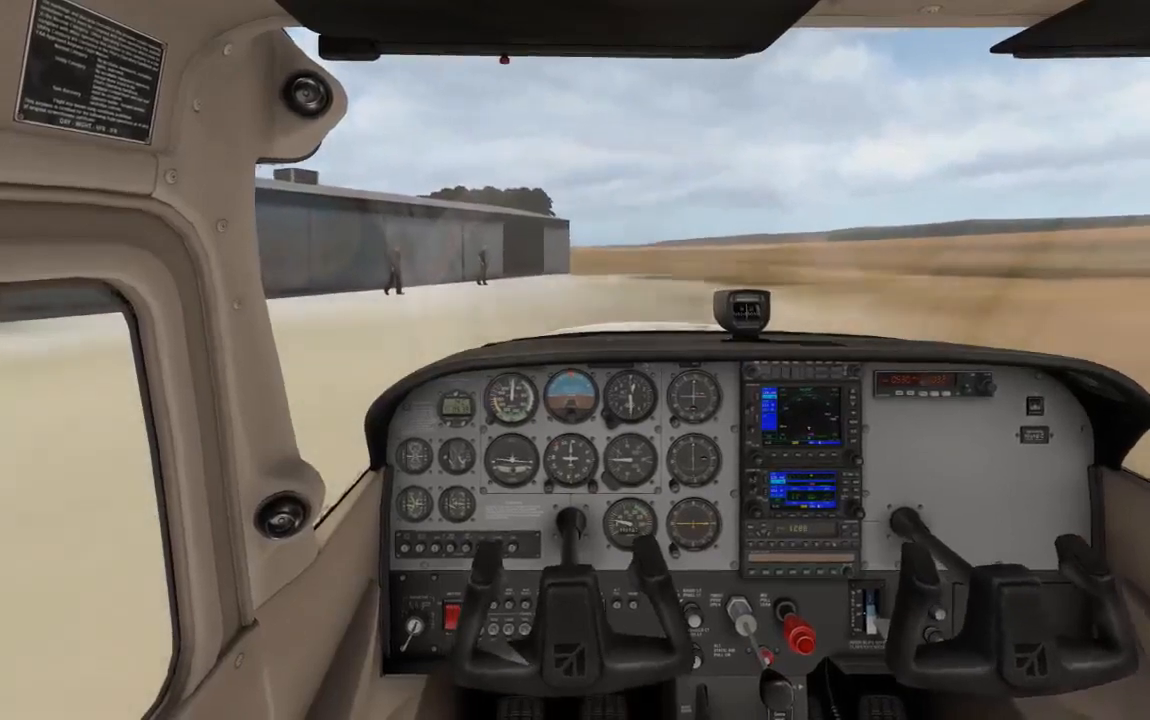
Examine the airfield's hangars, parked aircraft, people and trees from beside the aircraft and from a raised viewpoint, ending in the cockpit view
key(KP_4)
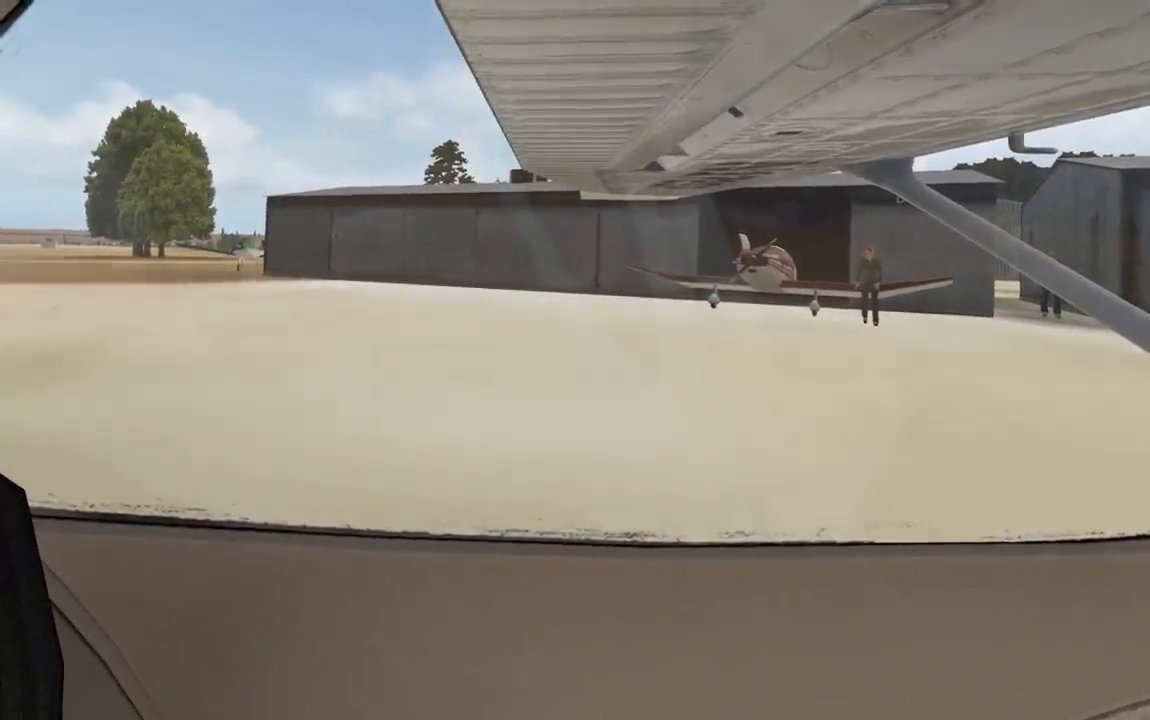
key(w)
key(Up)
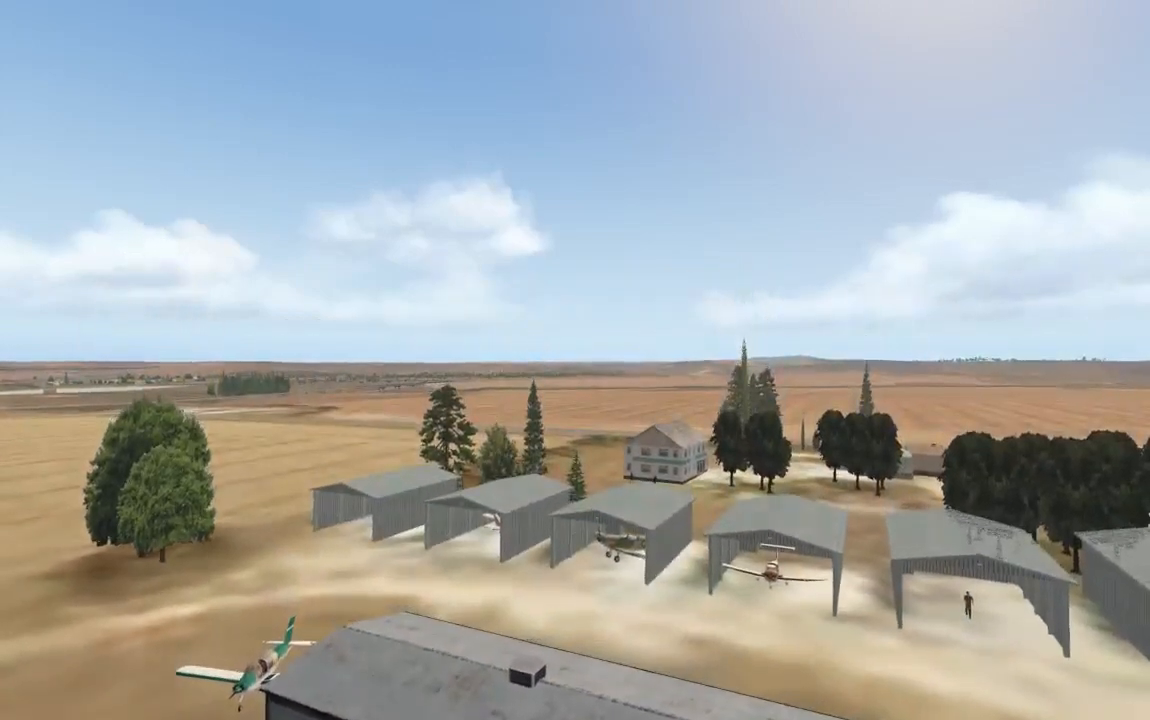
key(e)
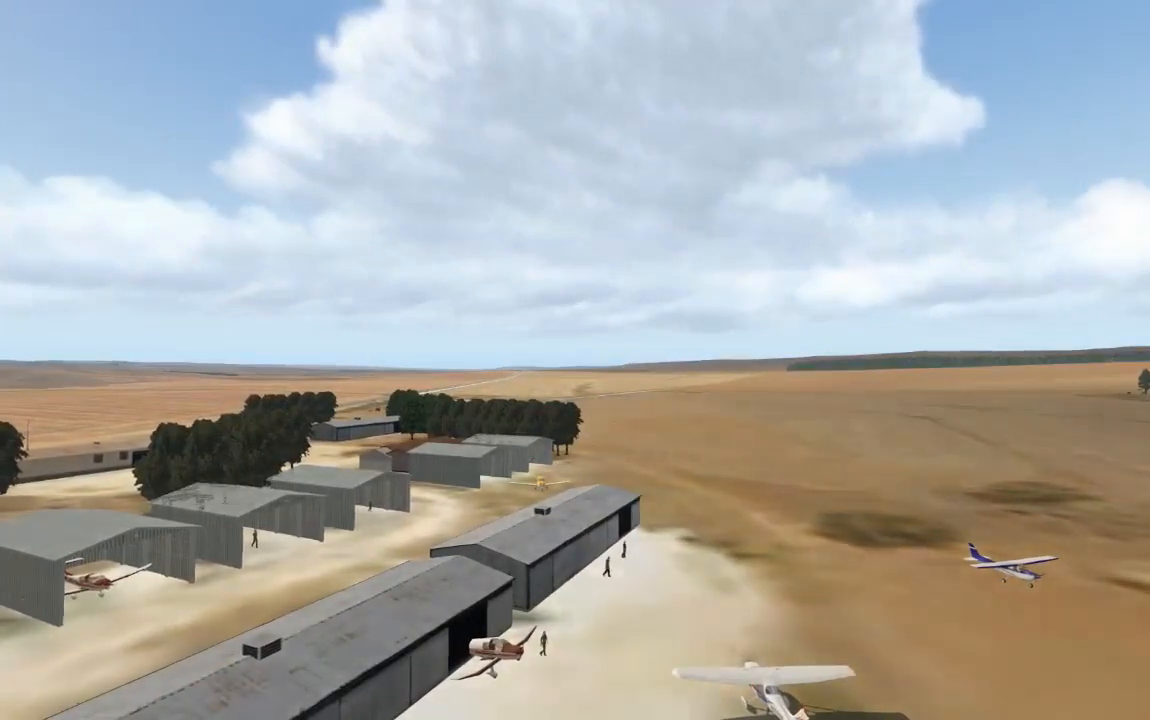
key(shift+9)
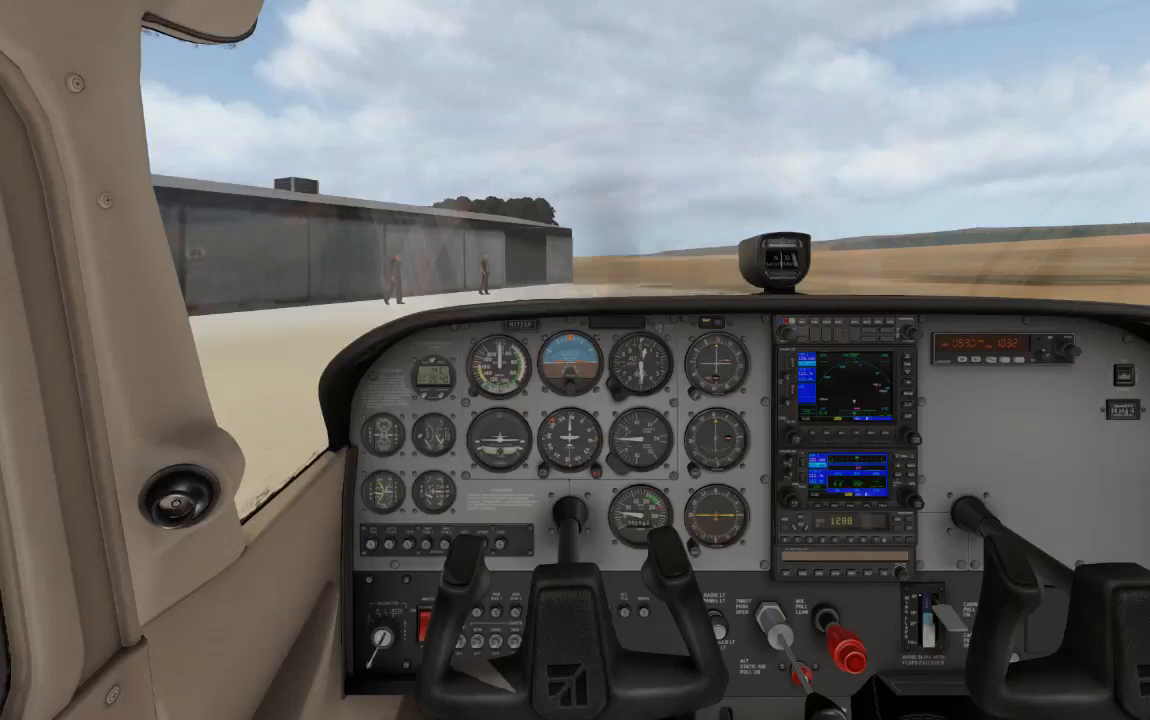